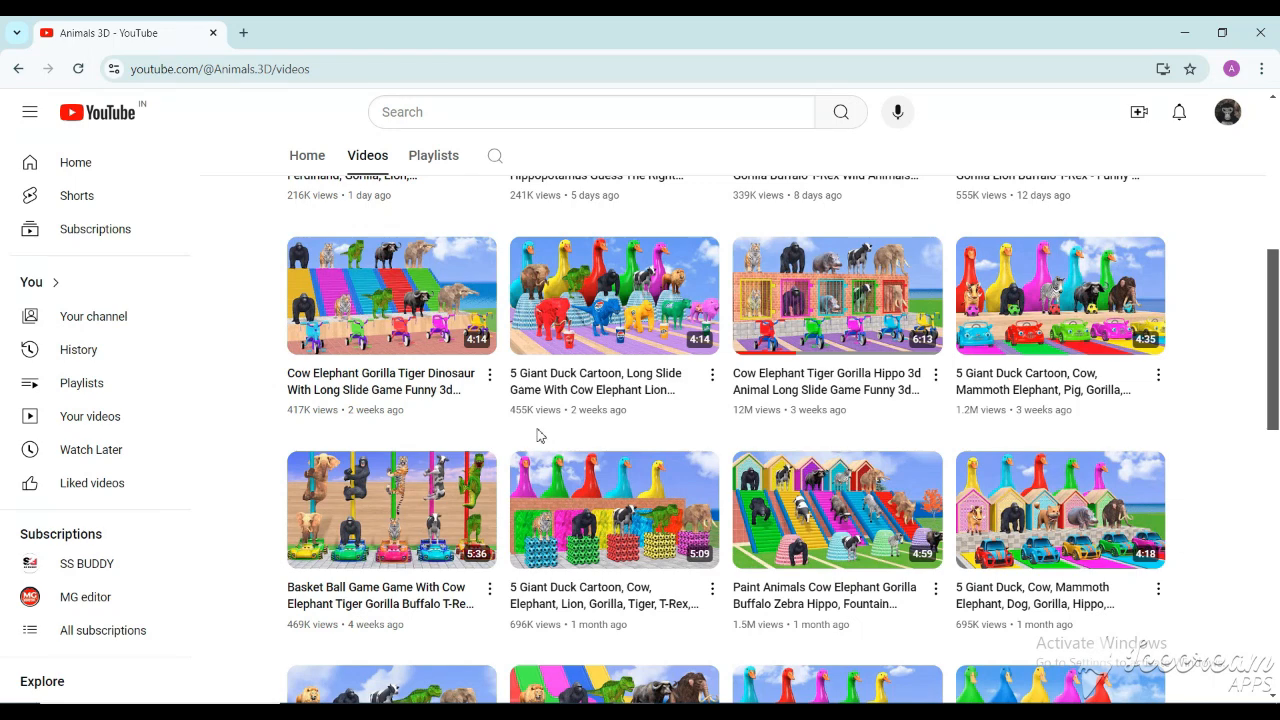
- Look over the Animals 3D channel's video list, including the animal long slide, cage and giant duck game thumbnails
{"action": "mouse_move", "coordinate": [663, 388]}
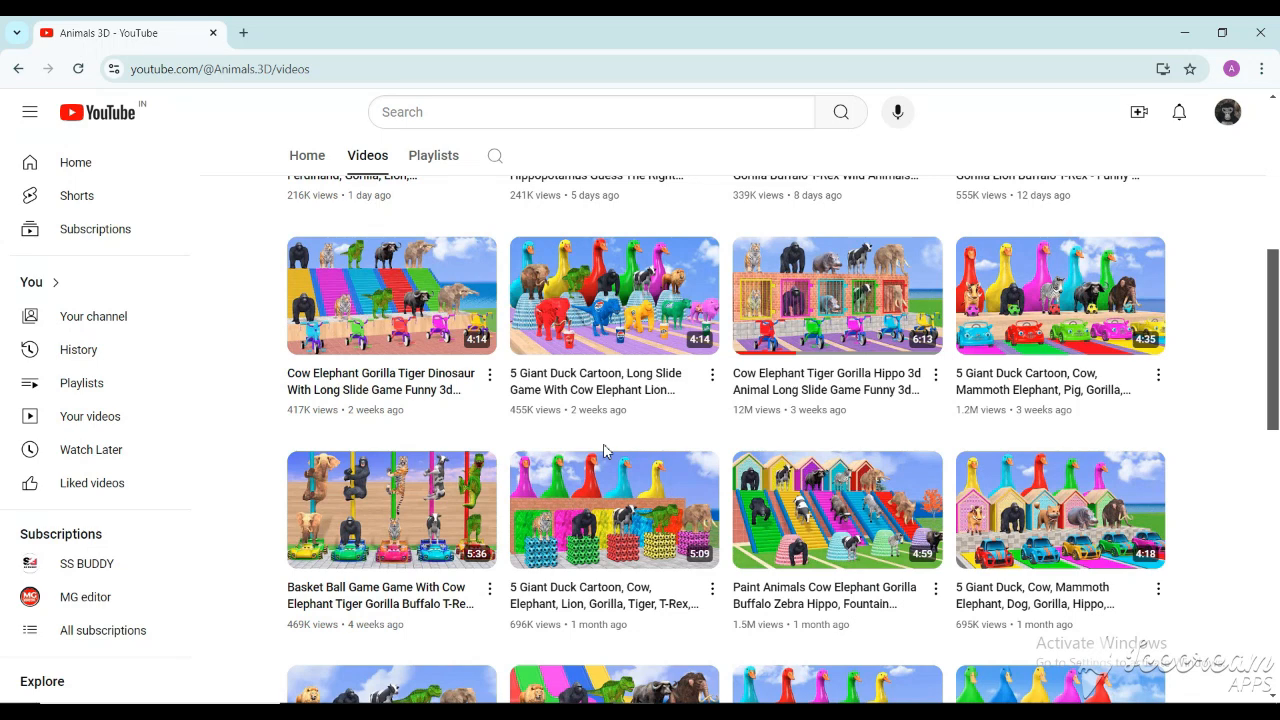
{"action": "mouse_move", "coordinate": [983, 400]}
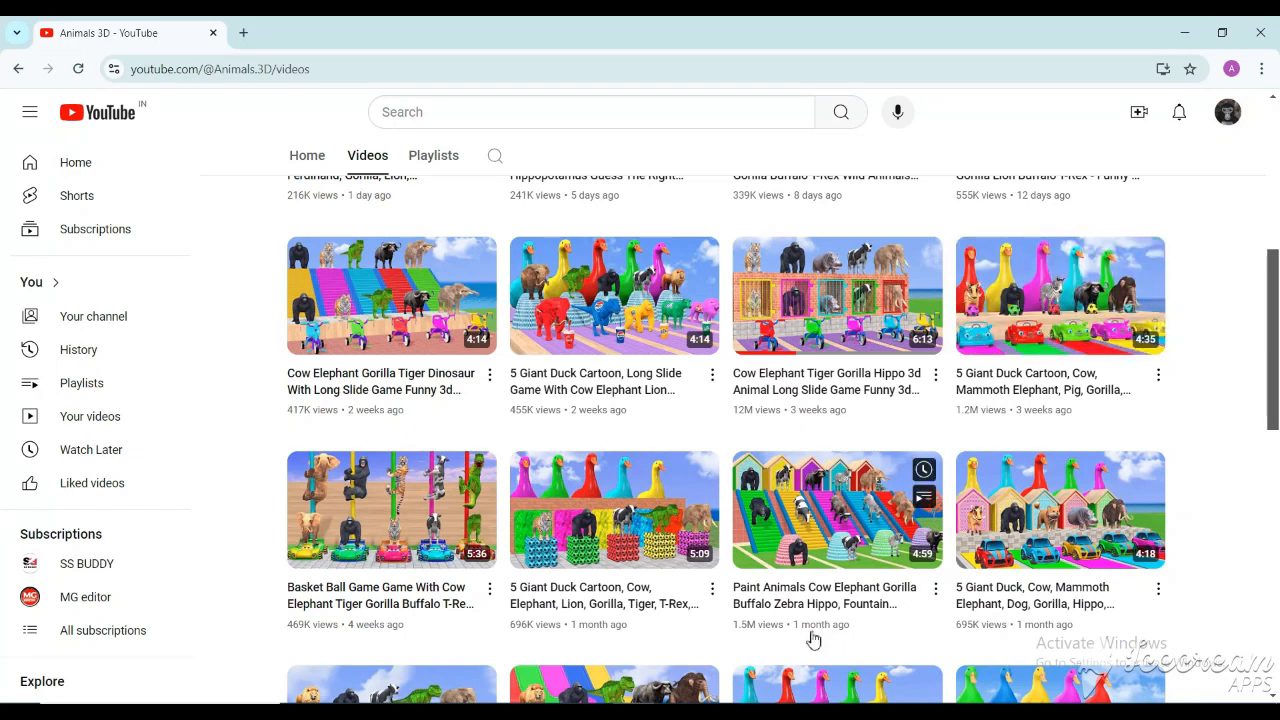
{"action": "scroll", "coordinate": [814, 636], "scroll_direction": "down", "scroll_amount": 2}
{"action": "scroll", "coordinate": [814, 636], "scroll_direction": "up", "scroll_amount": 3}
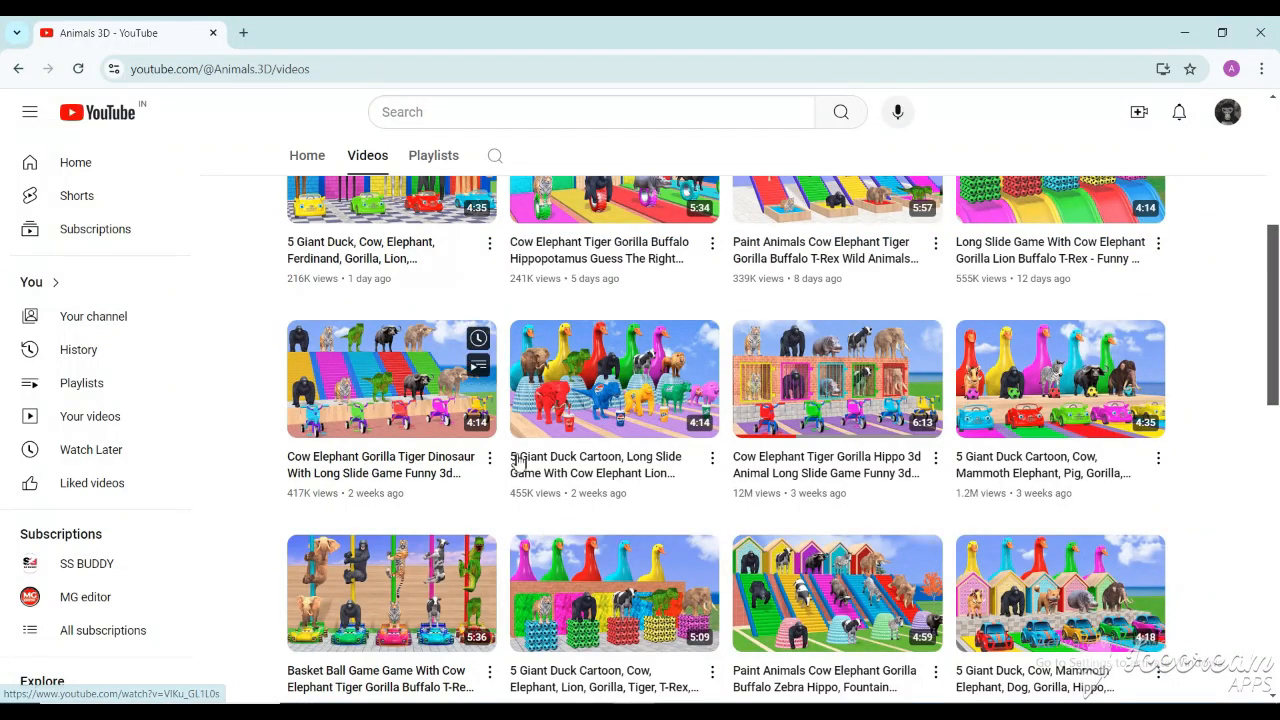
{"action": "mouse_move", "coordinate": [617, 491]}
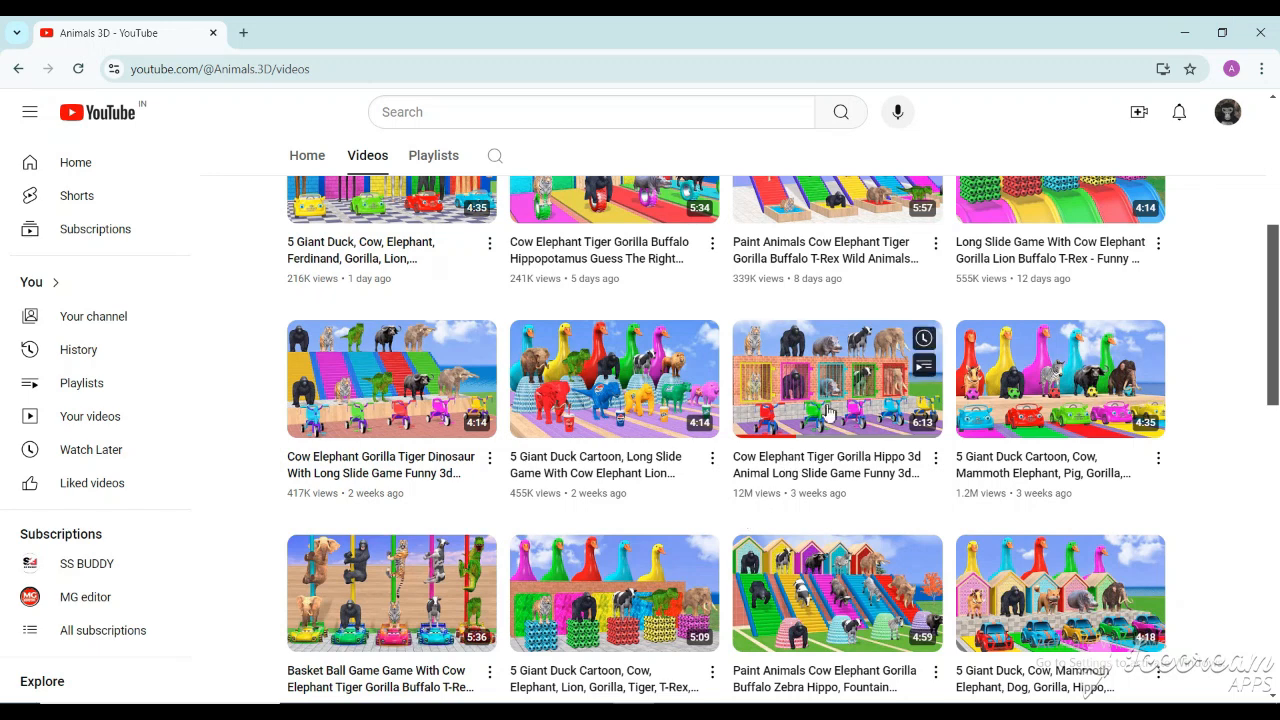
{"action": "mouse_move", "coordinate": [826, 415]}
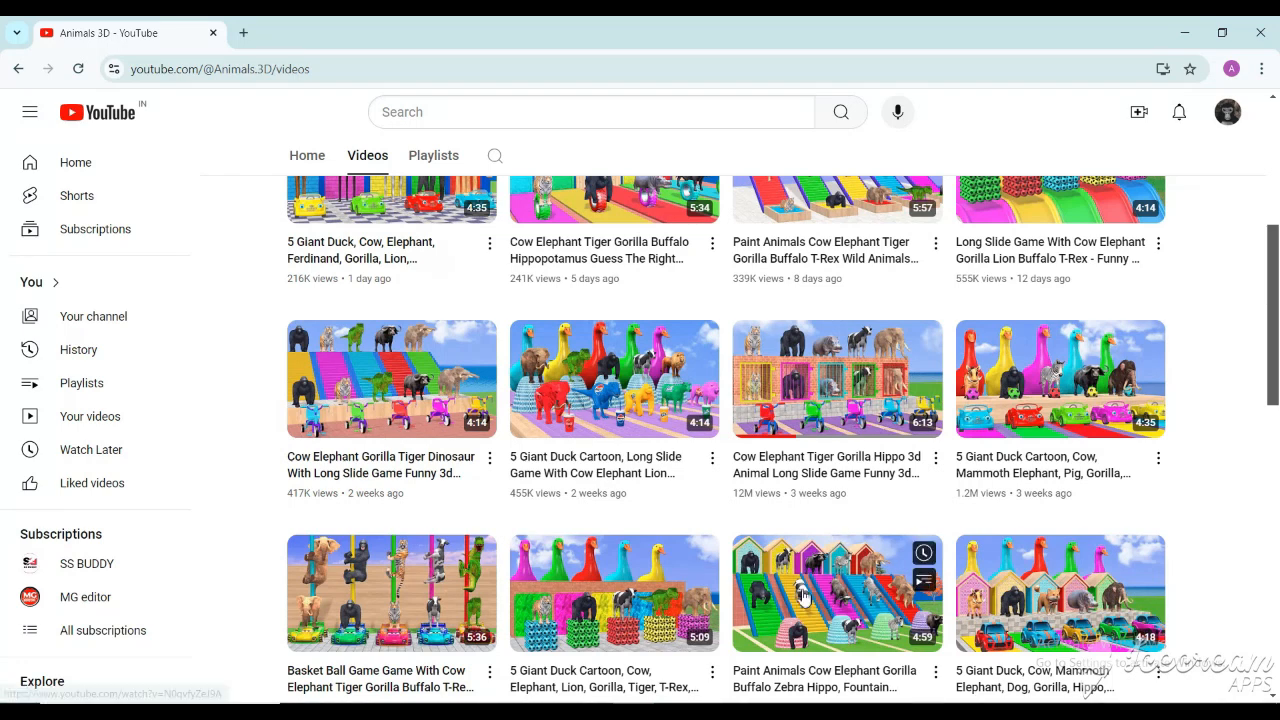
{"action": "mouse_move", "coordinate": [812, 393]}
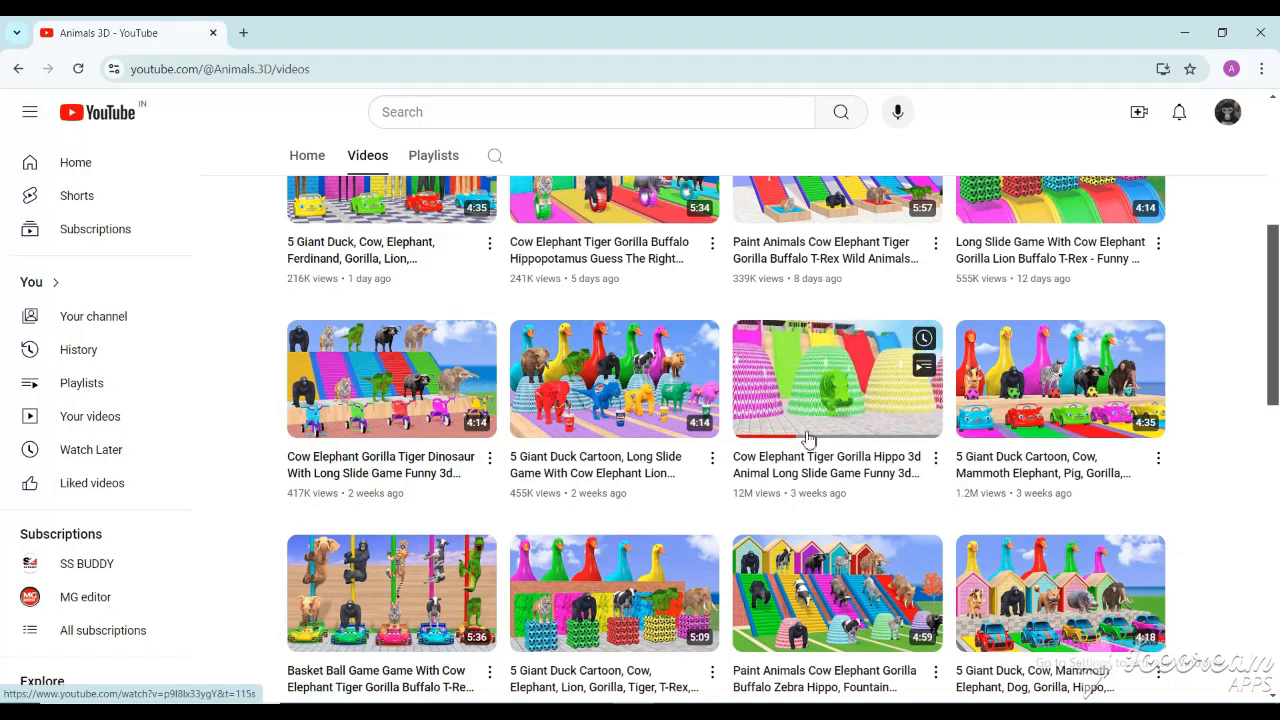
{"action": "mouse_move", "coordinate": [705, 614]}
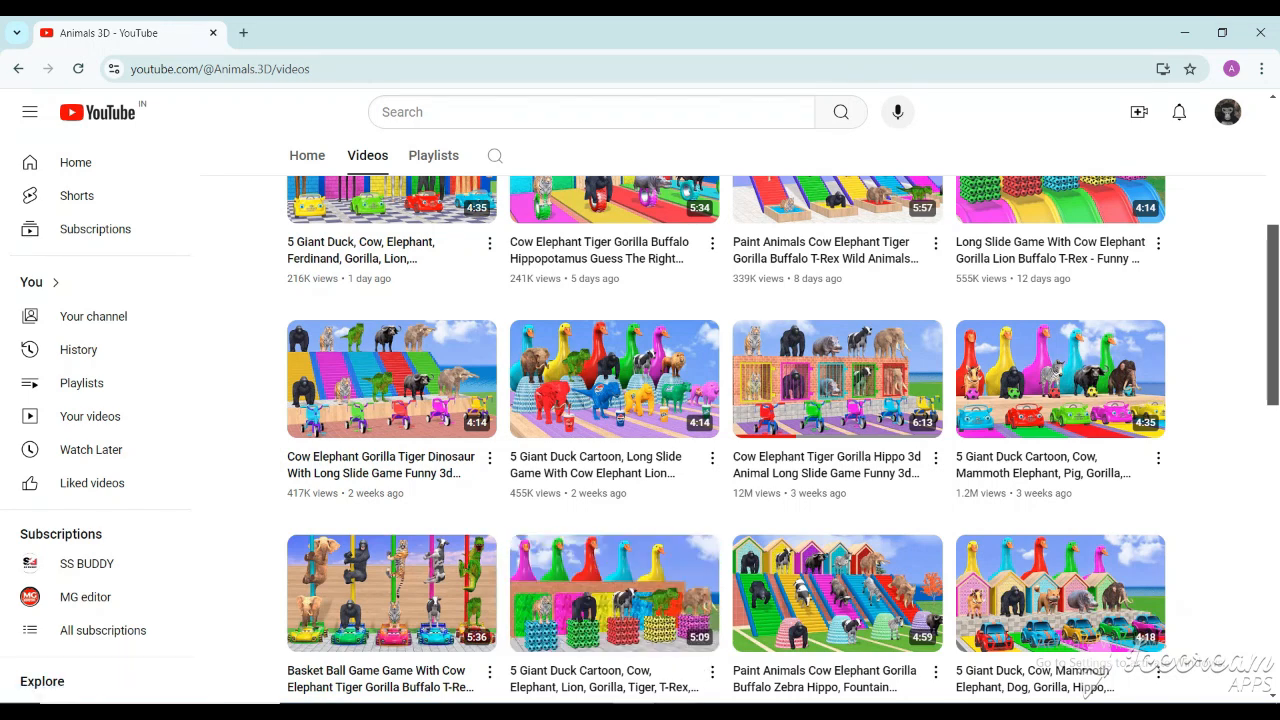
- Switch to the Blender window containing the file FOUNTAIN WORK RUNING 3 BAD.blend
{"action": "mouse_move", "coordinate": [674, 711]}
{"action": "mouse_move", "coordinate": [592, 714]}
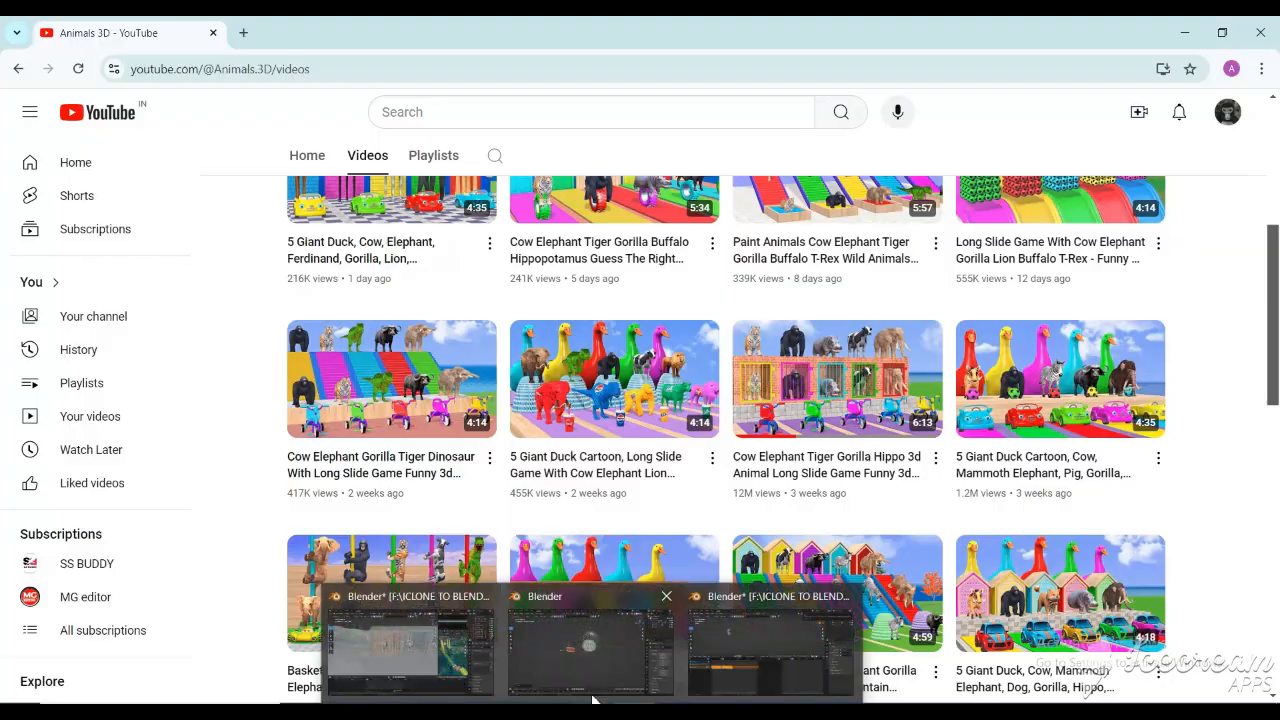
{"action": "left_click", "coordinate": [594, 645]}
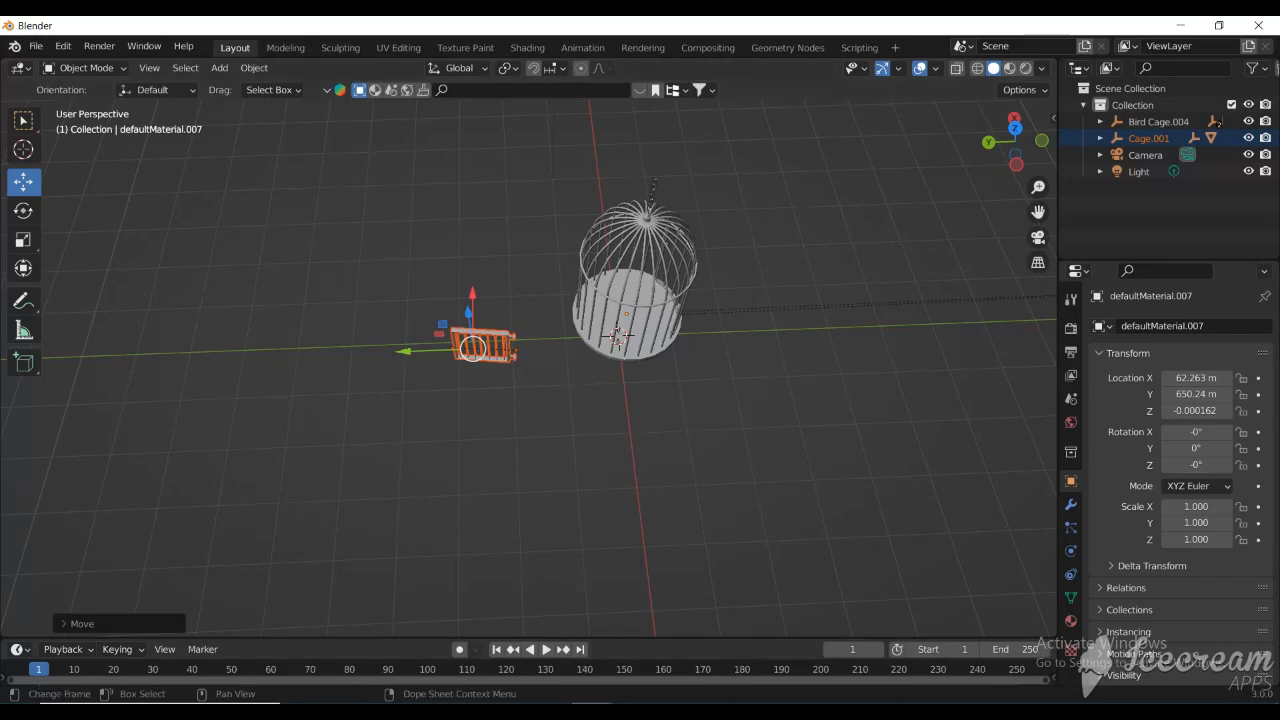
{"action": "mouse_move", "coordinate": [584, 710]}
{"action": "left_click", "coordinate": [404, 607]}
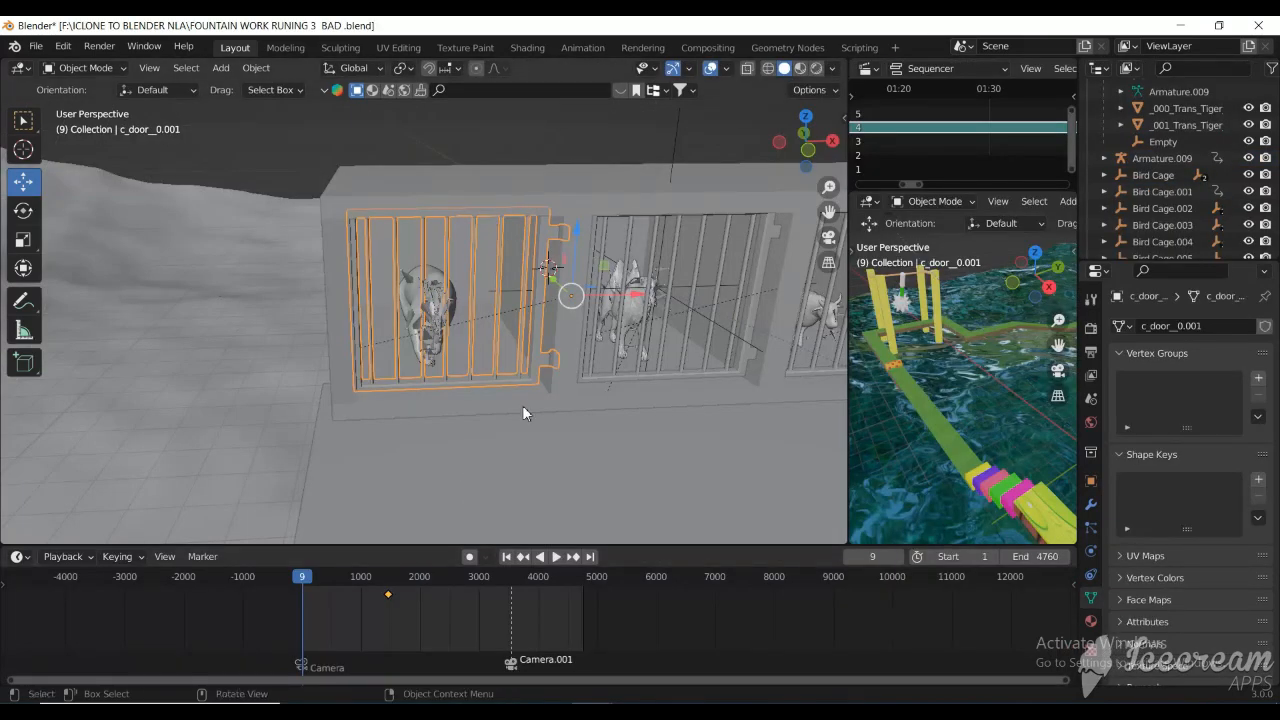
- Show the scene in Material Preview shading and examine the cages, green slides and winding path over the water
{"action": "scroll", "coordinate": [536, 398], "scroll_direction": "down", "scroll_amount": 4}
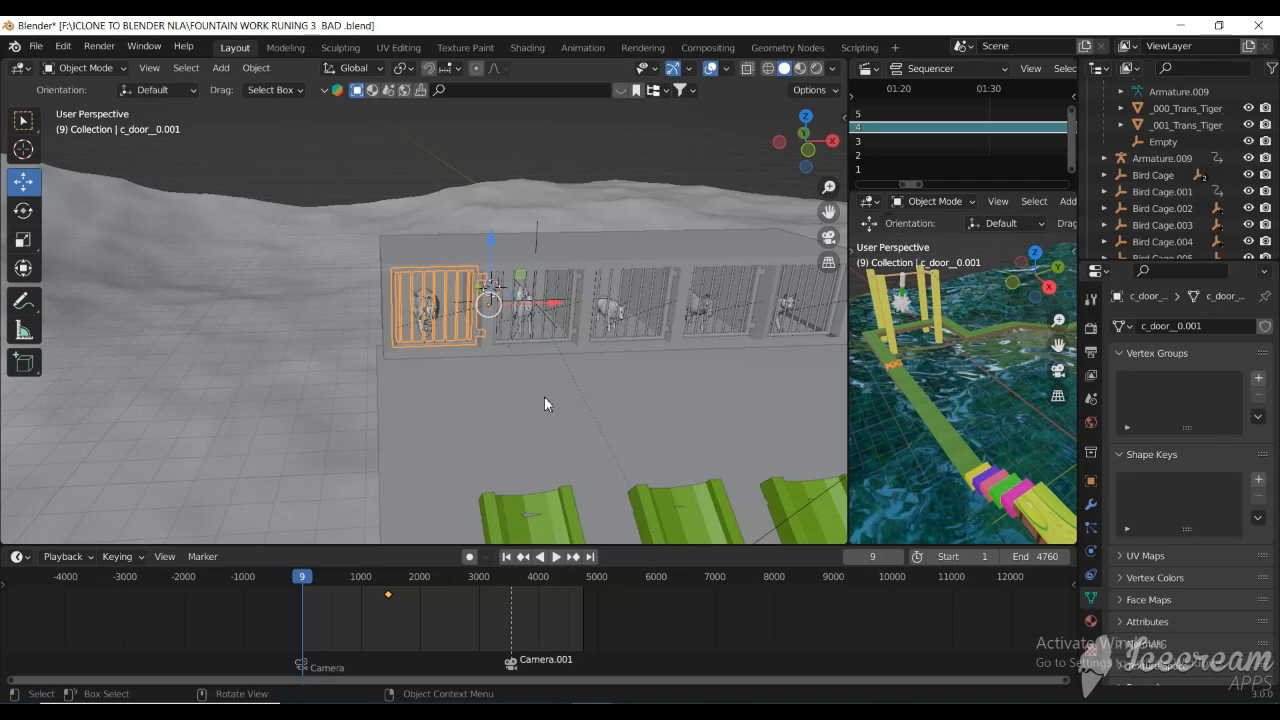
{"action": "left_click_drag", "start_coordinate": [828, 212], "coordinate": [810, 240]}
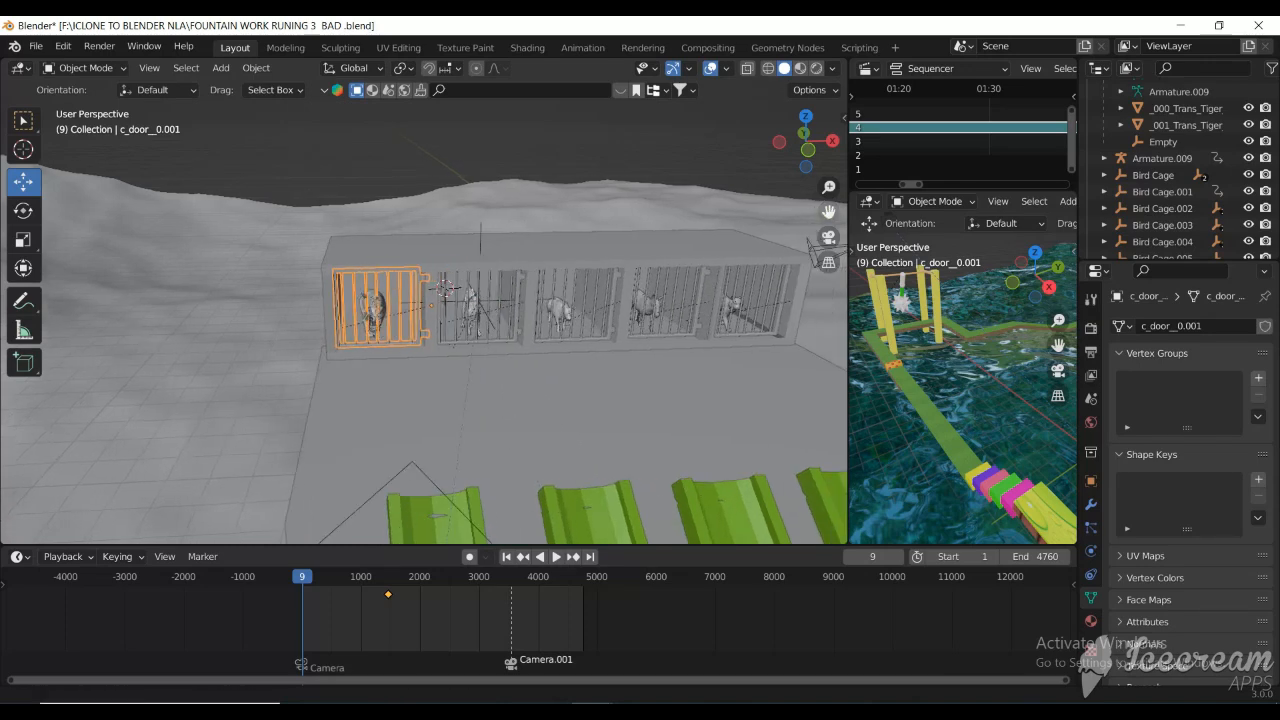
{"action": "scroll", "coordinate": [378, 298], "scroll_direction": "up", "scroll_amount": 4}
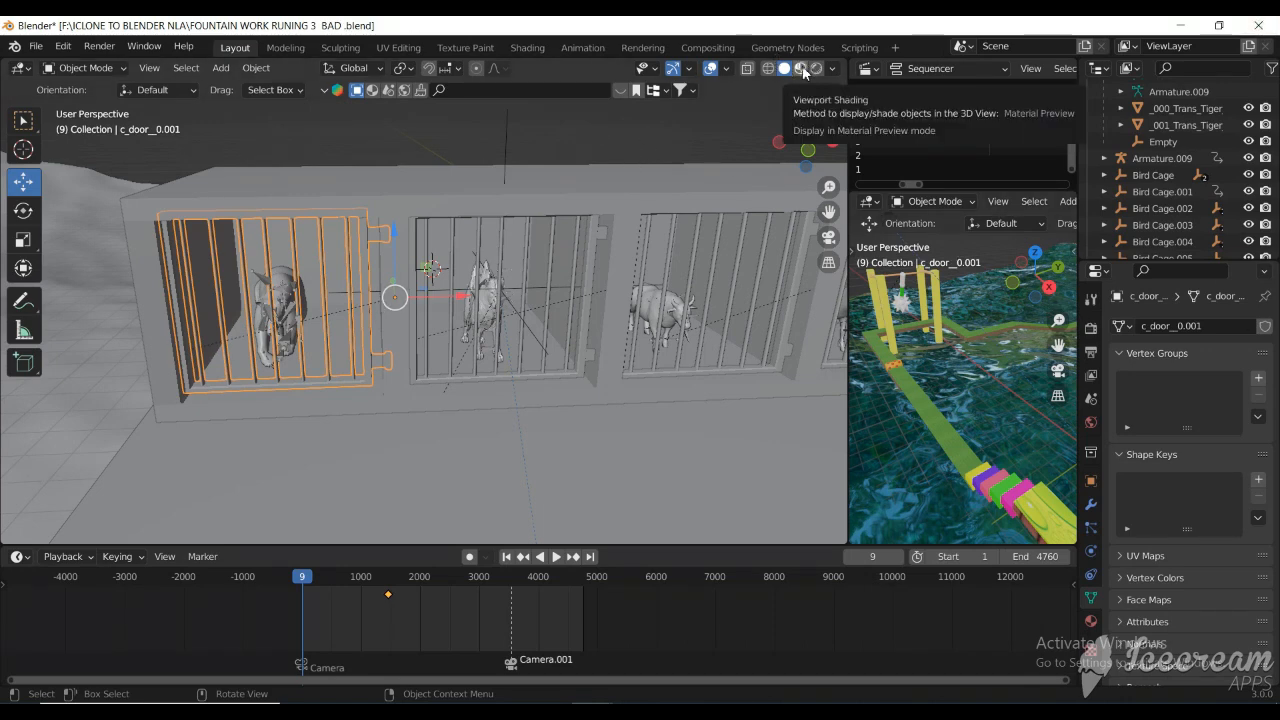
{"action": "scroll", "coordinate": [604, 381], "scroll_direction": "down", "scroll_amount": 13}
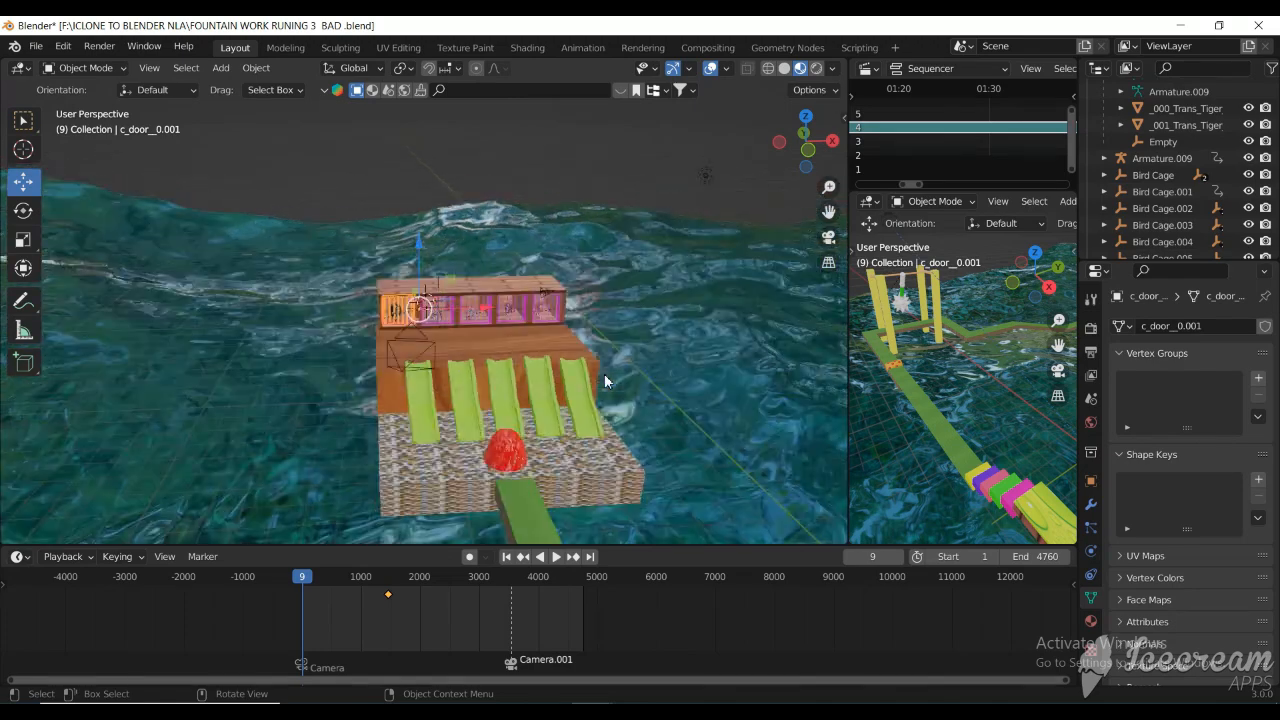
{"action": "scroll", "coordinate": [604, 375], "scroll_direction": "down", "scroll_amount": 3}
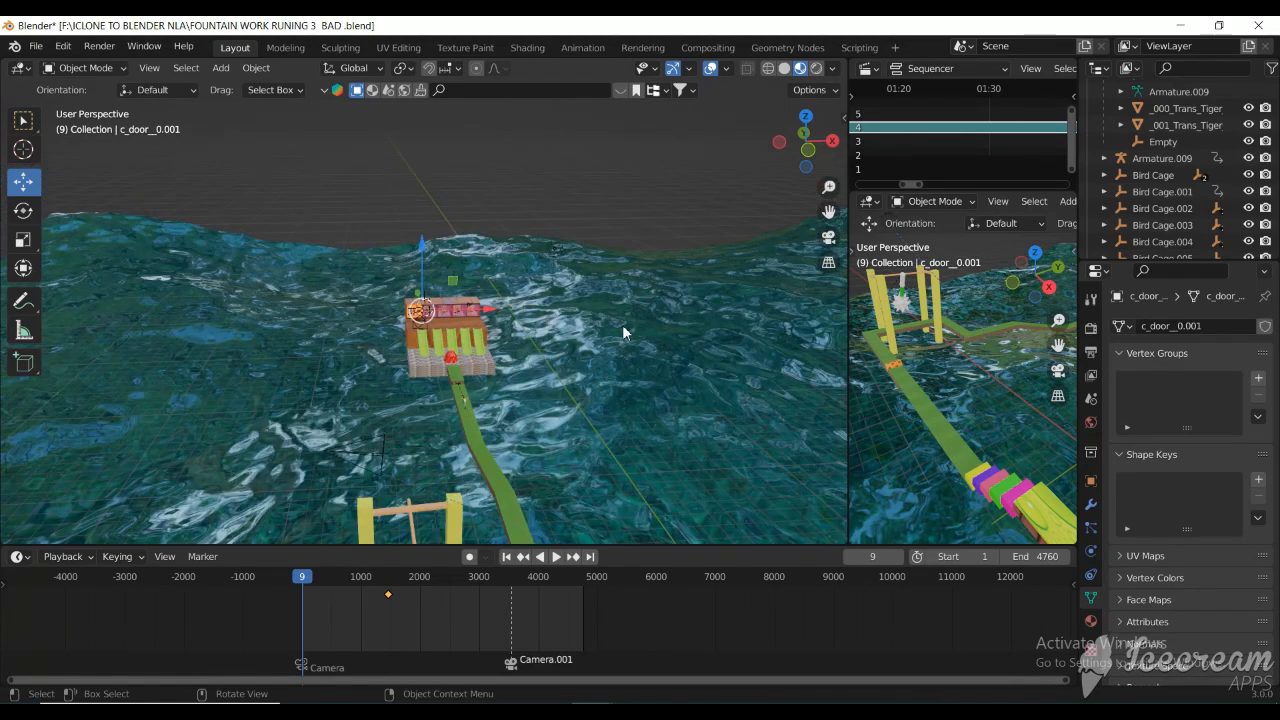
{"action": "scroll", "coordinate": [550, 400], "scroll_direction": "down", "scroll_amount": 7}
{"action": "scroll", "coordinate": [550, 400], "scroll_direction": "up", "scroll_amount": 6}
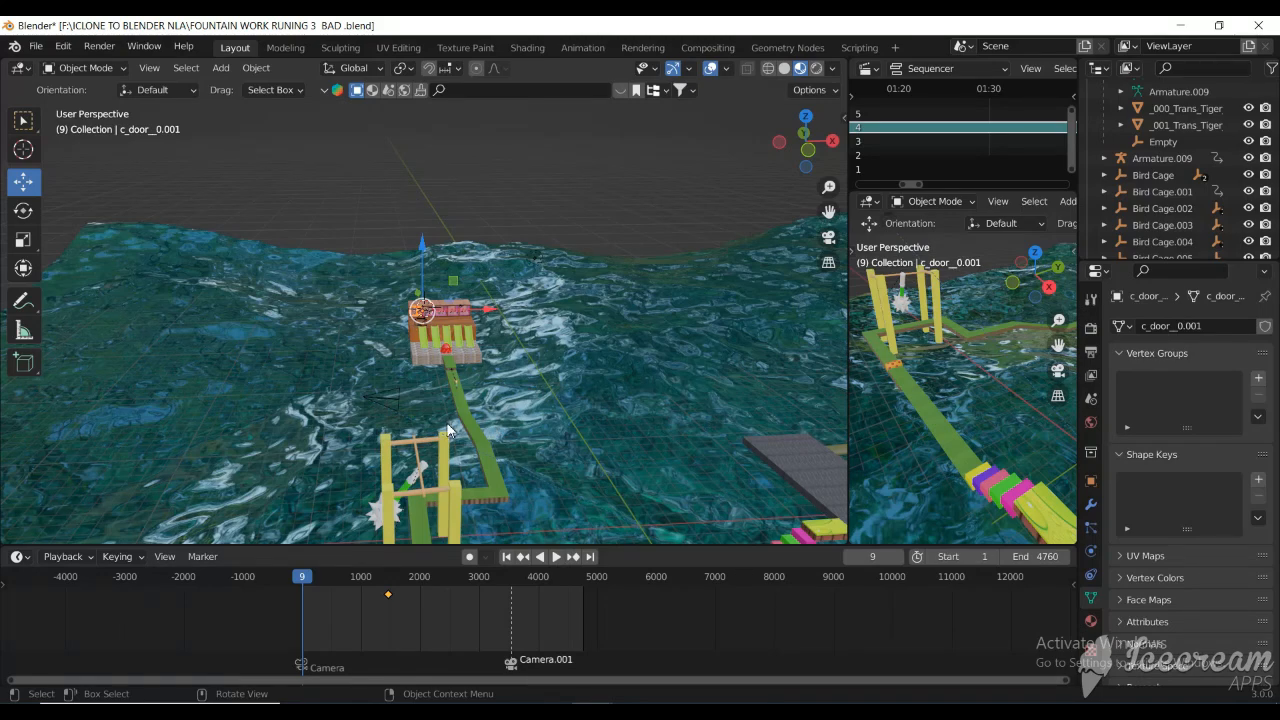
- Examine the row of barred animal cages and their doors on the wooden platform up close
{"action": "scroll", "coordinate": [390, 387], "scroll_direction": "up", "scroll_amount": 10}
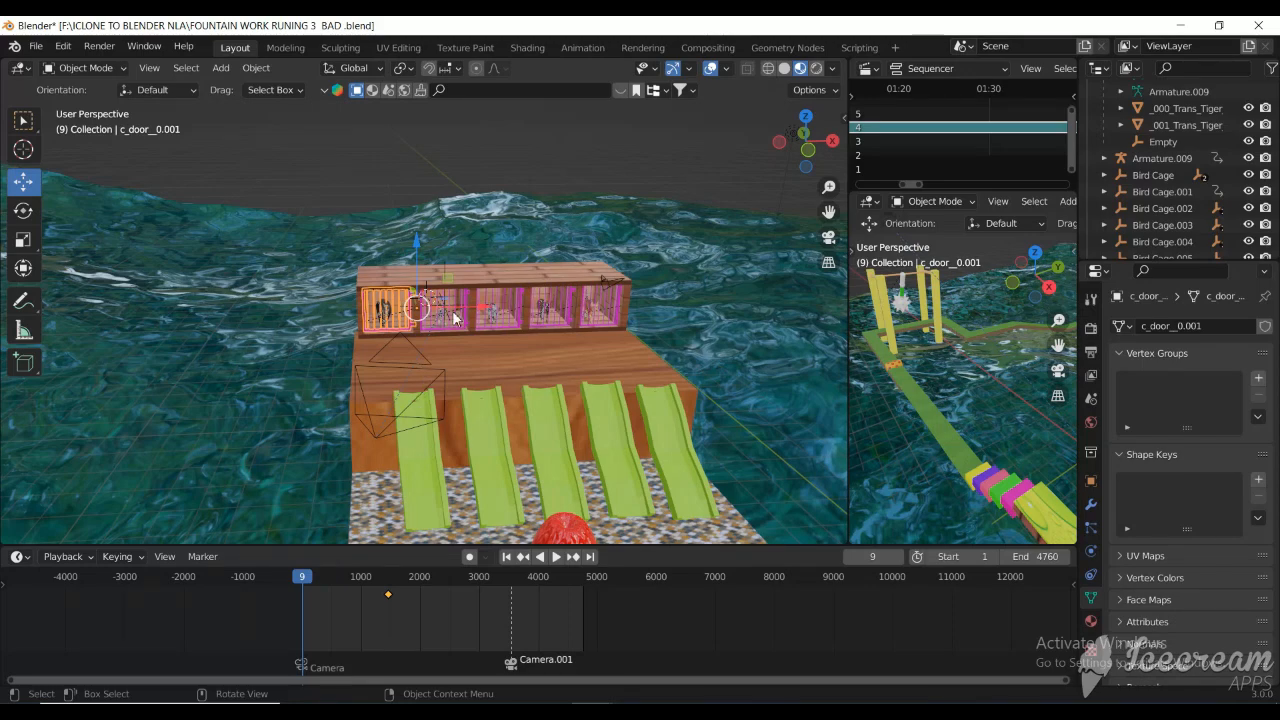
{"action": "scroll", "coordinate": [458, 320], "scroll_direction": "up", "scroll_amount": 6}
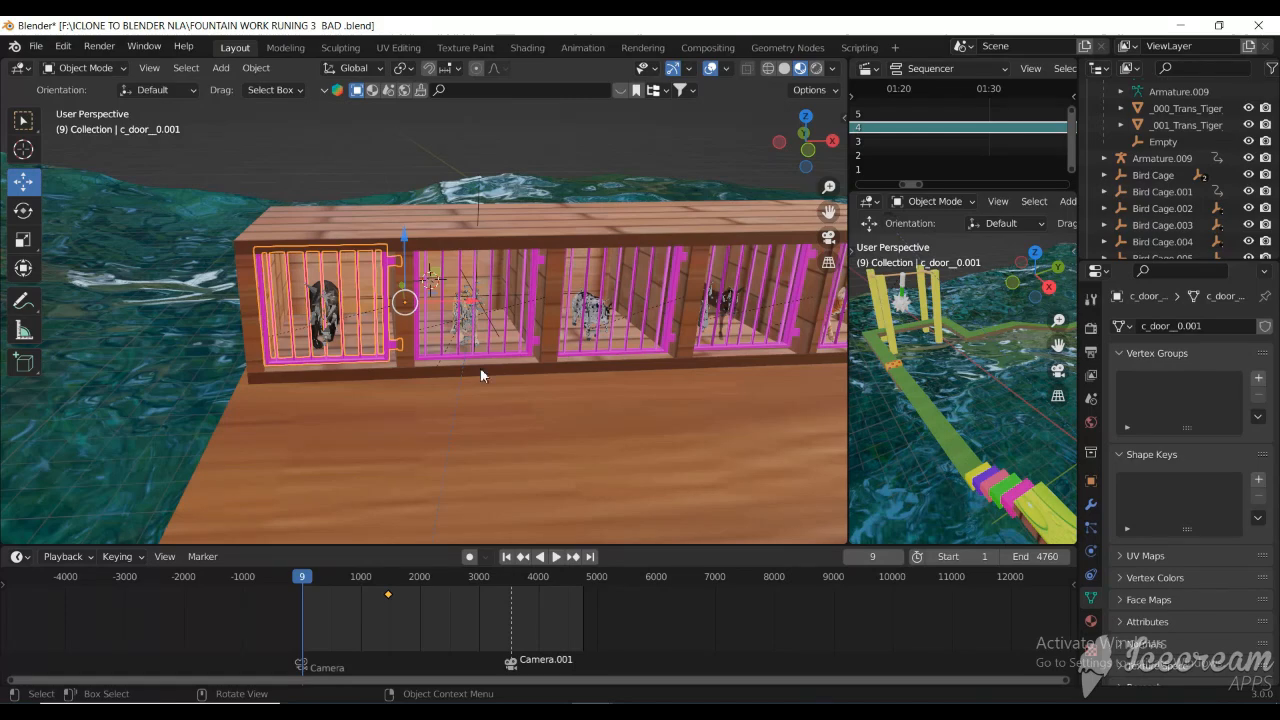
{"action": "scroll", "coordinate": [352, 328], "scroll_direction": "down", "scroll_amount": 3}
{"action": "scroll", "coordinate": [355, 335], "scroll_direction": "down", "scroll_amount": 4}
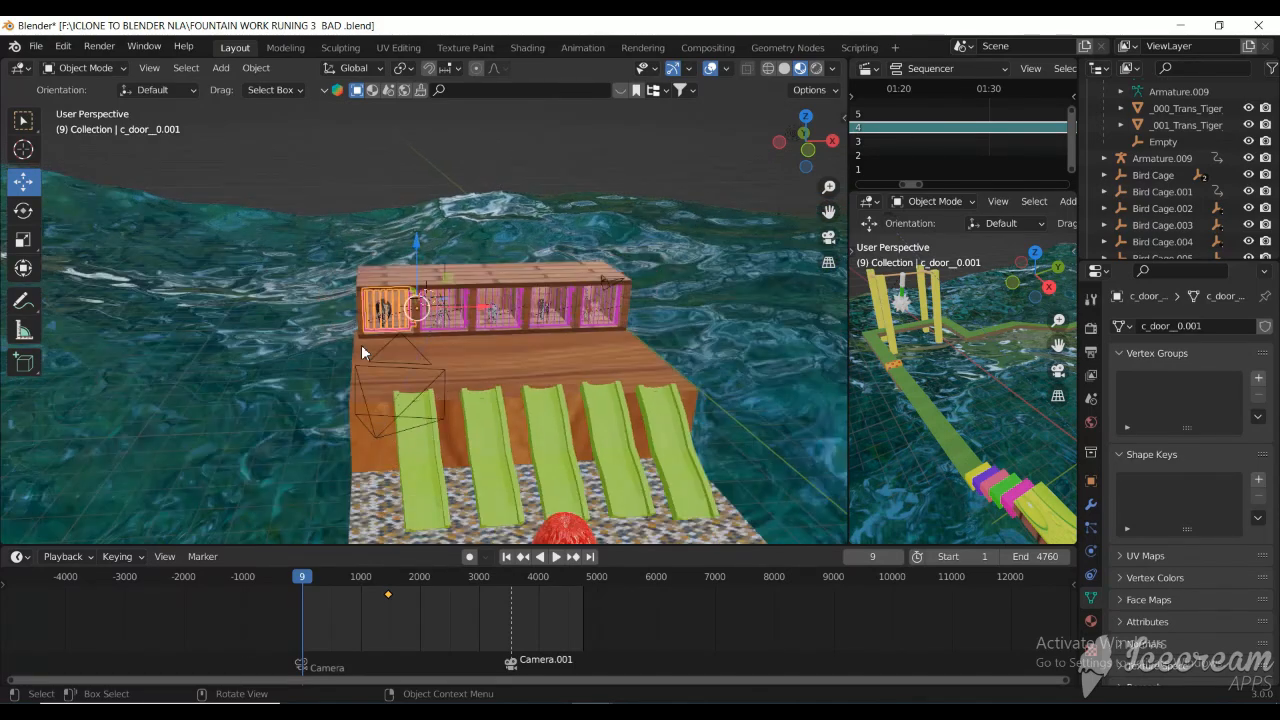
{"action": "scroll", "coordinate": [385, 361], "scroll_direction": "up", "scroll_amount": 8}
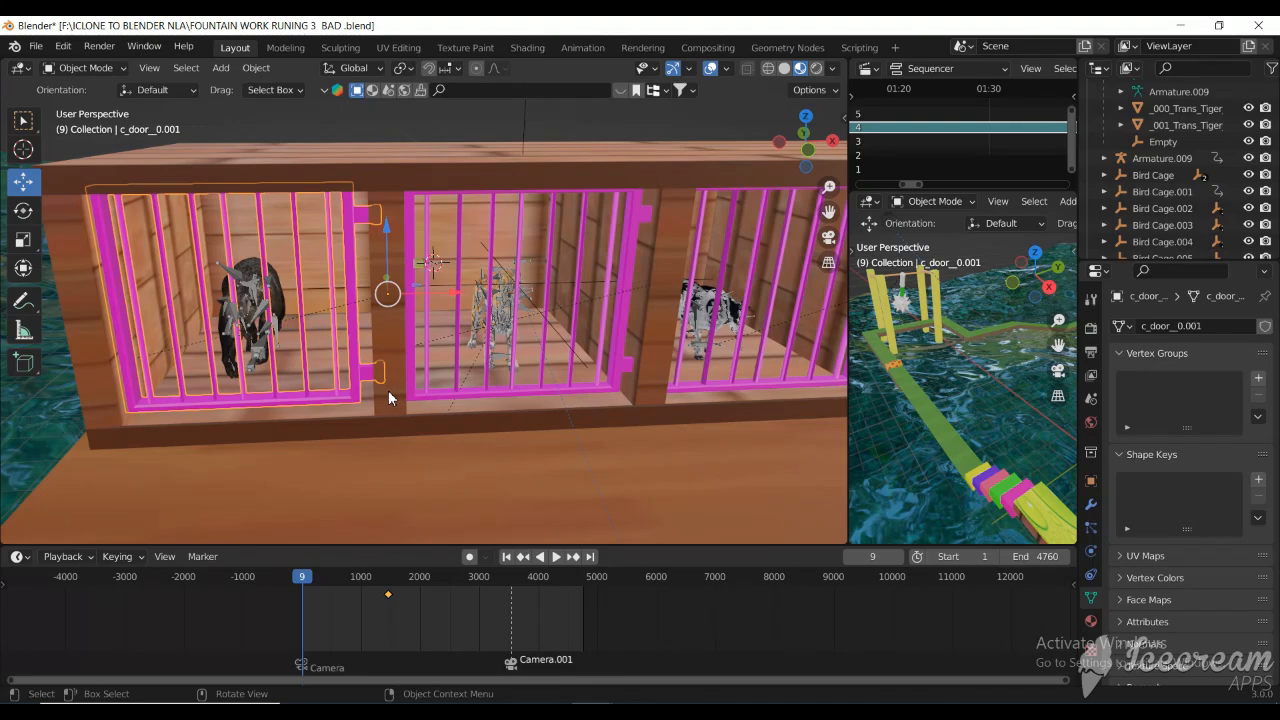
{"action": "scroll", "coordinate": [388, 397], "scroll_direction": "down", "scroll_amount": 5}
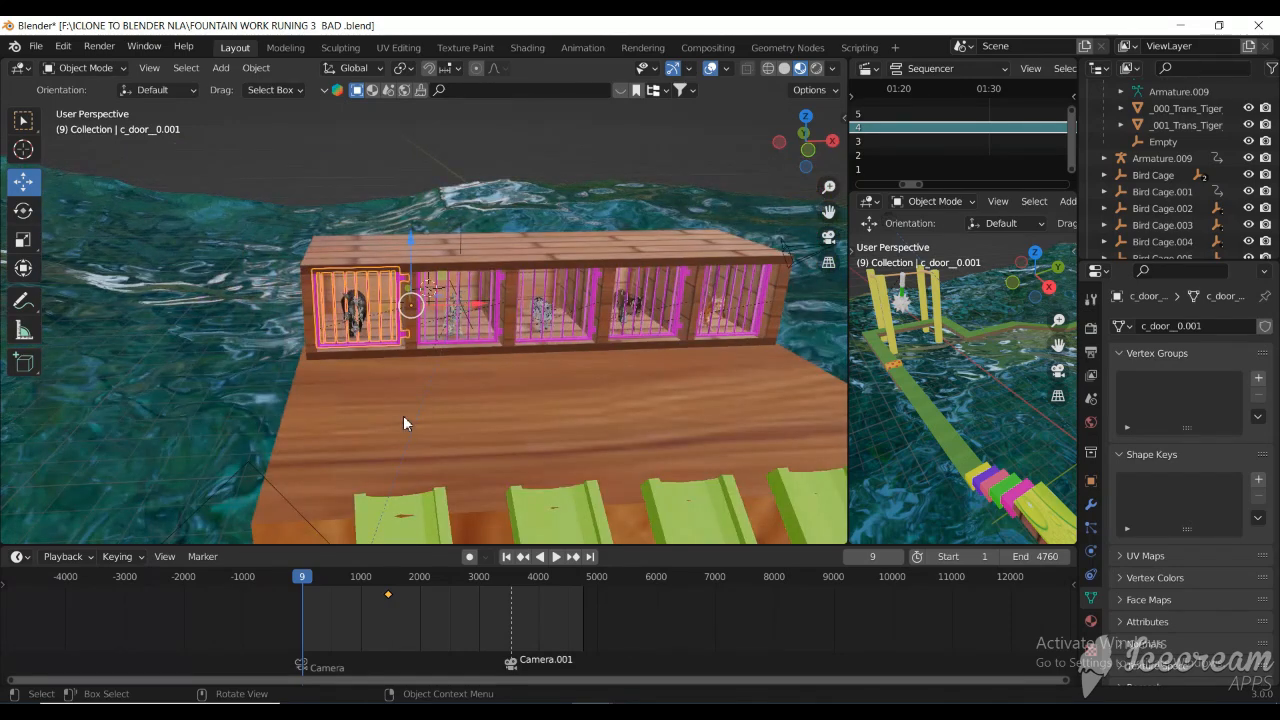
- View the scene through the active camera, framing the hanging bird cages above the dark platform
{"action": "key", "text": "KP_0"}
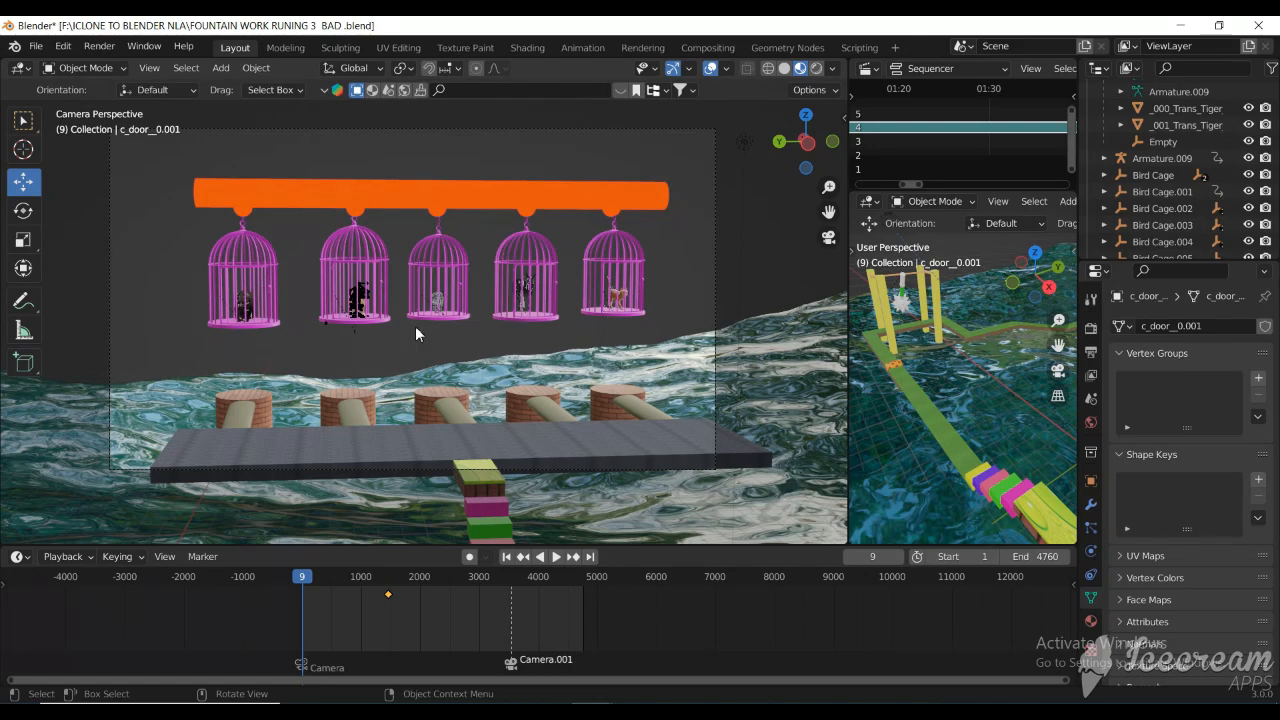
{"action": "scroll", "coordinate": [416, 331], "scroll_direction": "down", "scroll_amount": 1}
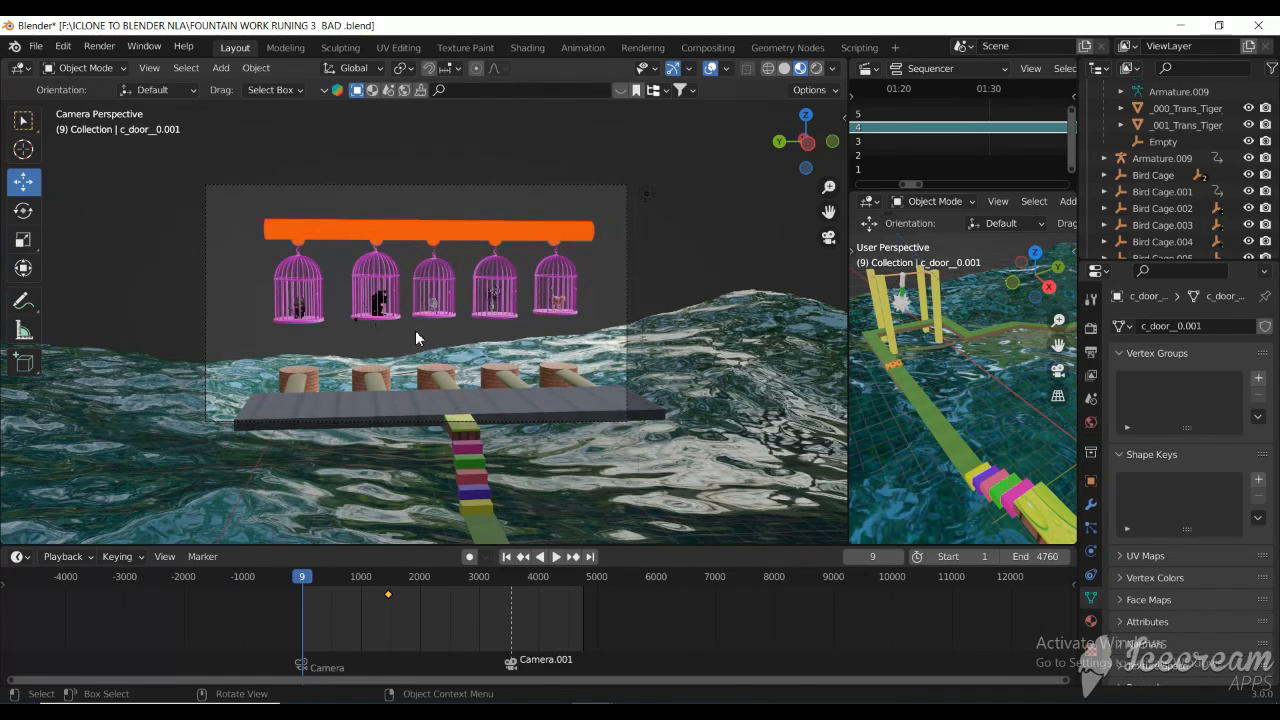
{"action": "scroll", "coordinate": [415, 330], "scroll_direction": "up", "scroll_amount": 1}
{"action": "scroll", "coordinate": [271, 320], "scroll_direction": "down", "scroll_amount": 1}
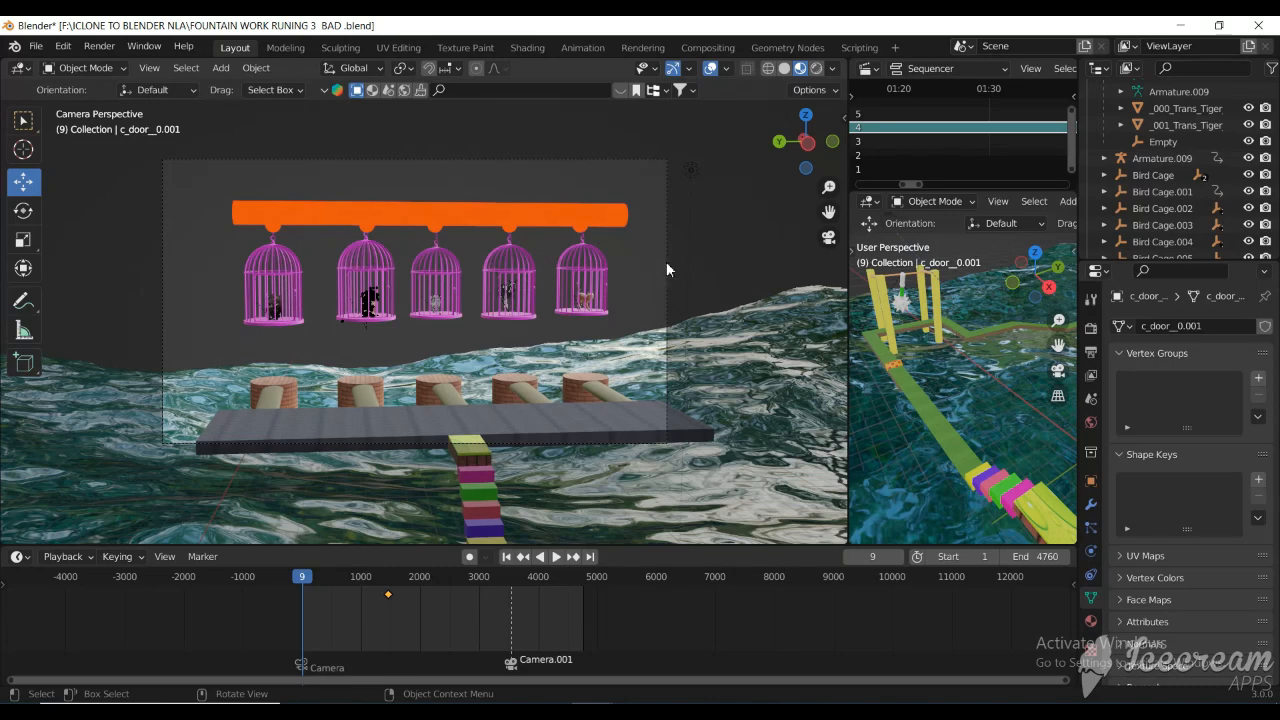
- Set the viewport to Rendered shading and play the scene animation through the camera, stopping at frame 1834
{"action": "left_click", "coordinate": [815, 75]}
{"action": "scroll", "coordinate": [679, 225], "scroll_direction": "down", "scroll_amount": 5}
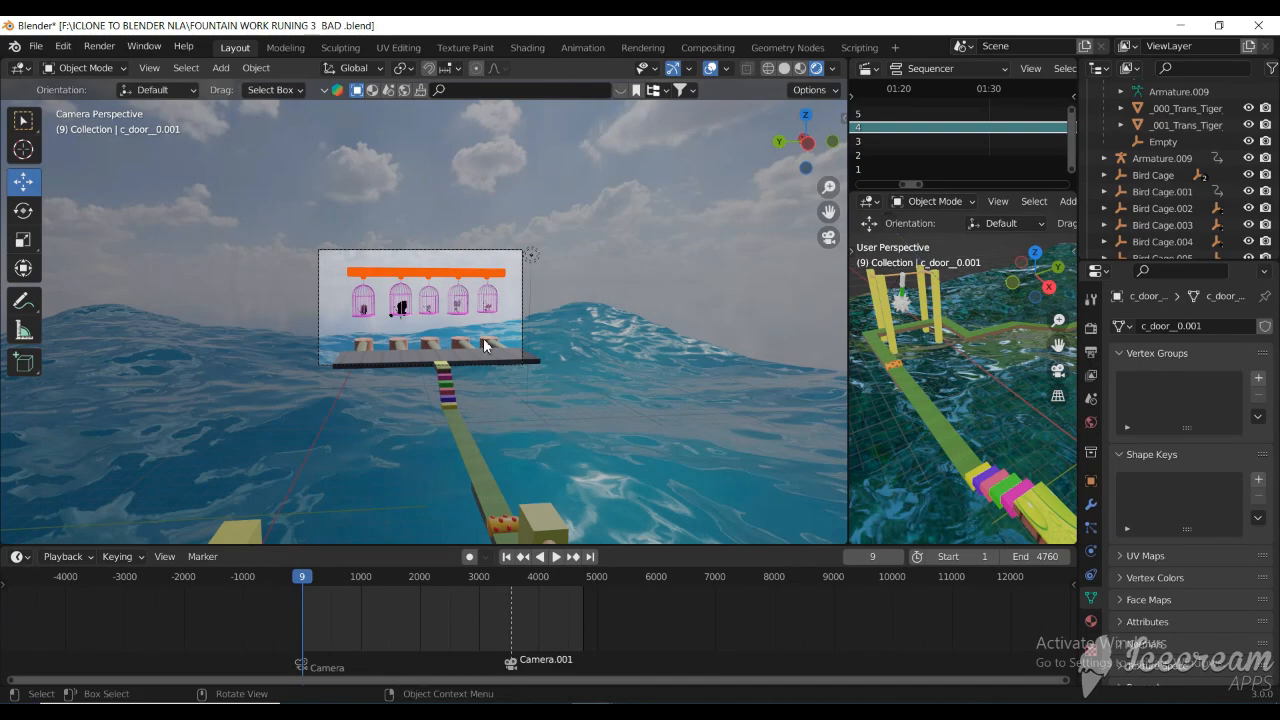
{"action": "scroll", "coordinate": [483, 338], "scroll_direction": "up", "scroll_amount": 4}
{"action": "scroll", "coordinate": [481, 335], "scroll_direction": "down", "scroll_amount": 2}
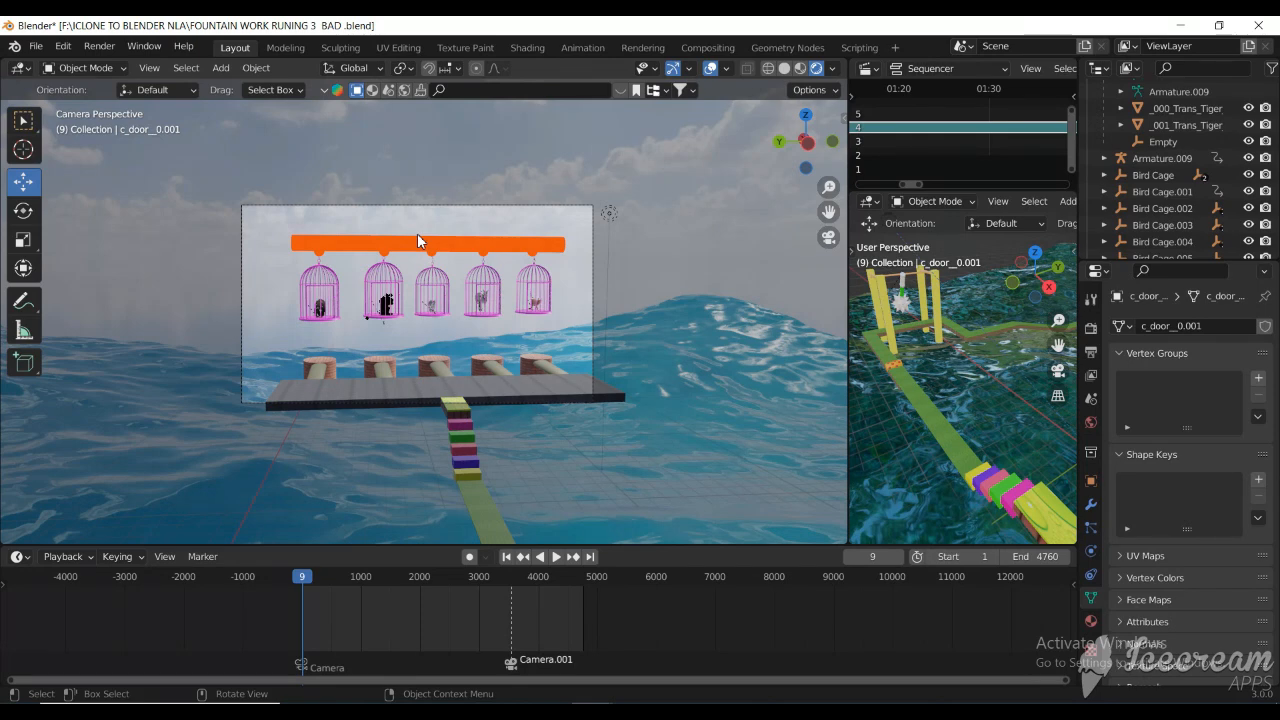
{"action": "key", "text": "space"}
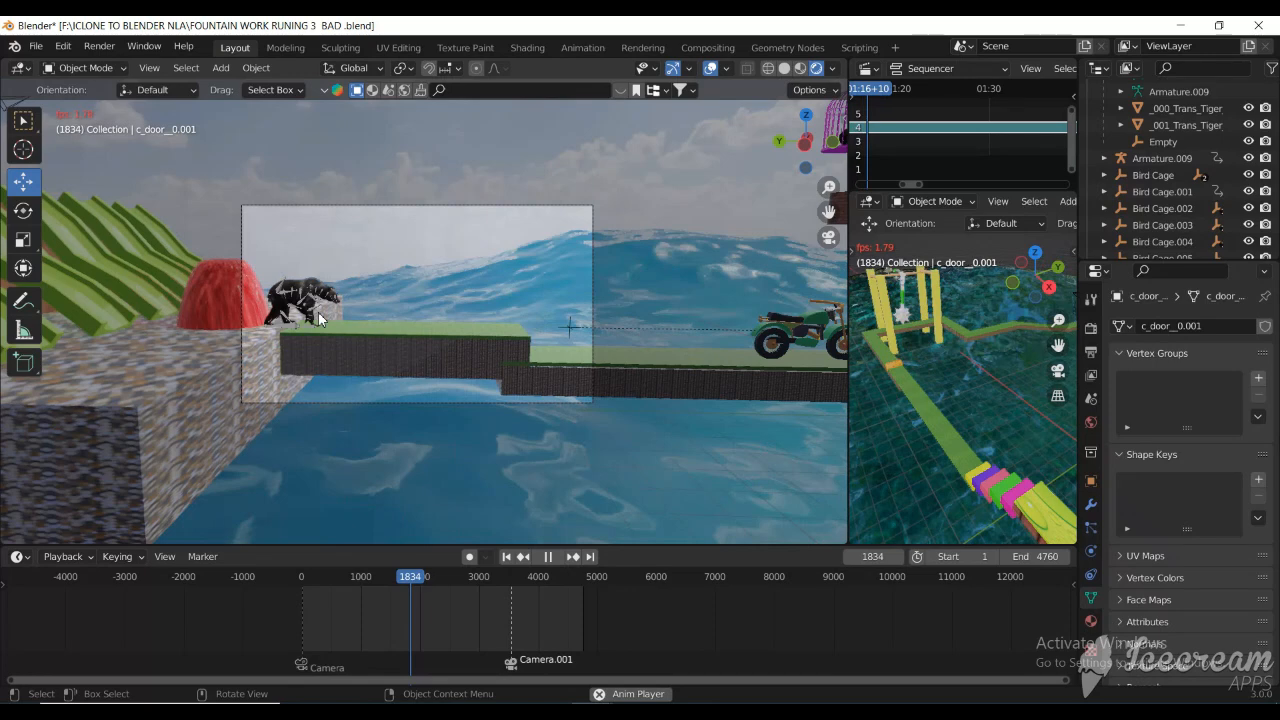
{"action": "key", "text": "space"}
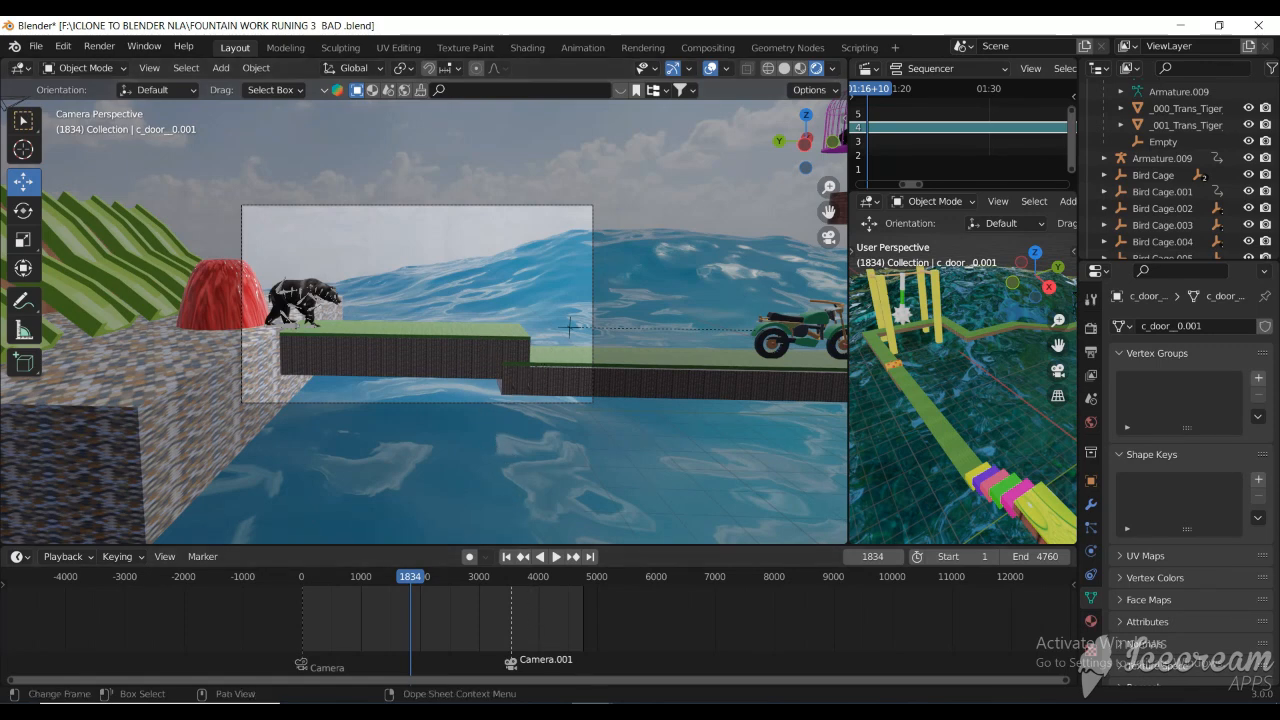
- Switch to the Blender window with BEAR ANIMATION.blend and inspect the bear from the front
{"action": "mouse_move", "coordinate": [592, 711]}
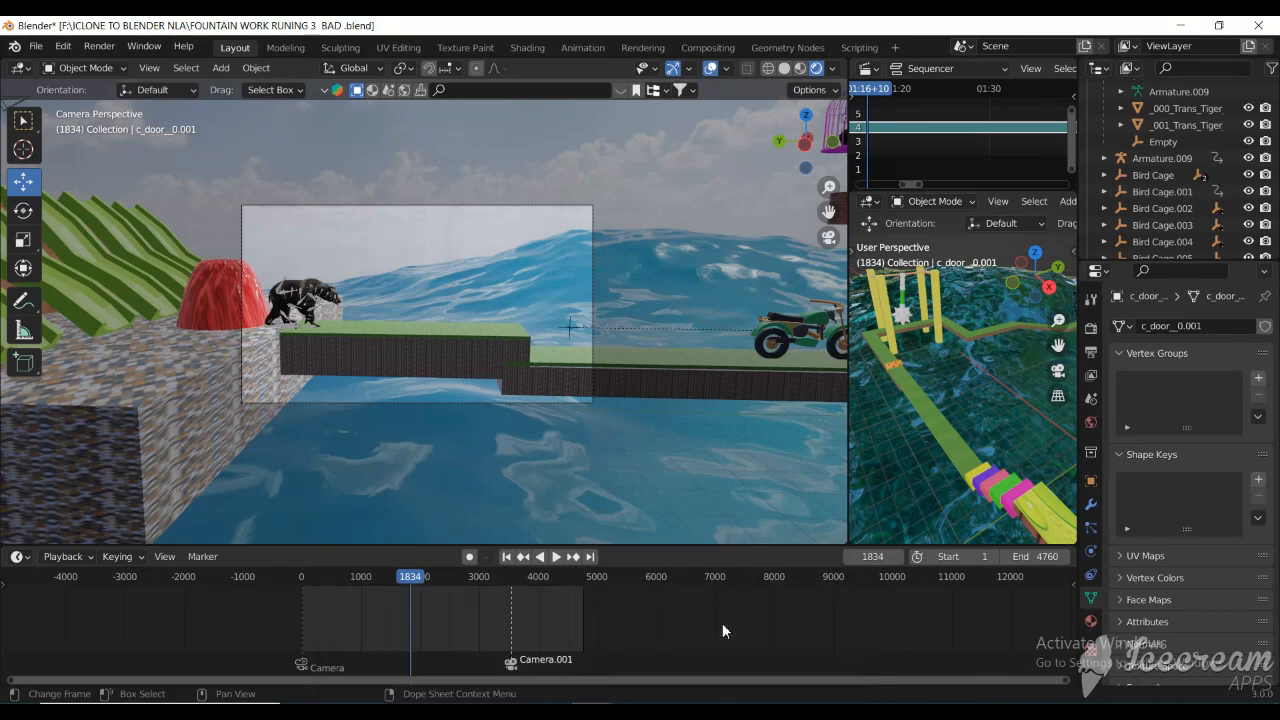
{"action": "left_click", "coordinate": [722, 623]}
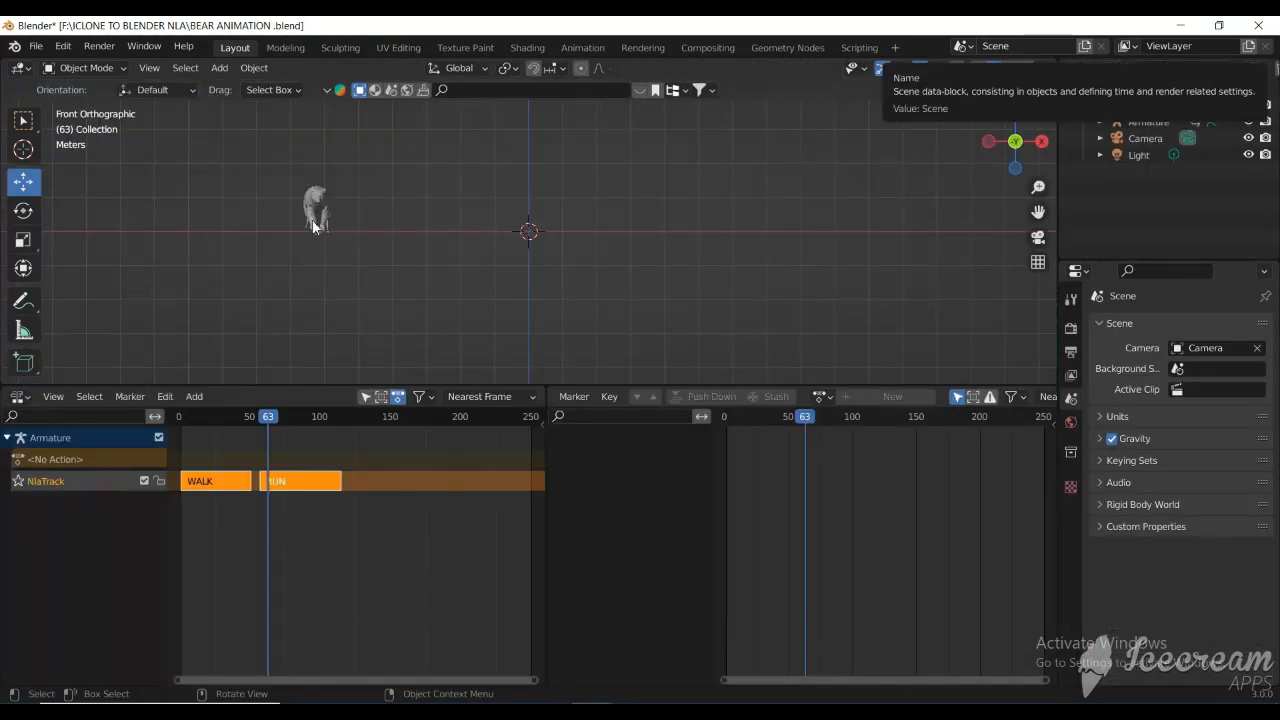
{"action": "scroll", "coordinate": [326, 220], "scroll_direction": "up", "scroll_amount": 5}
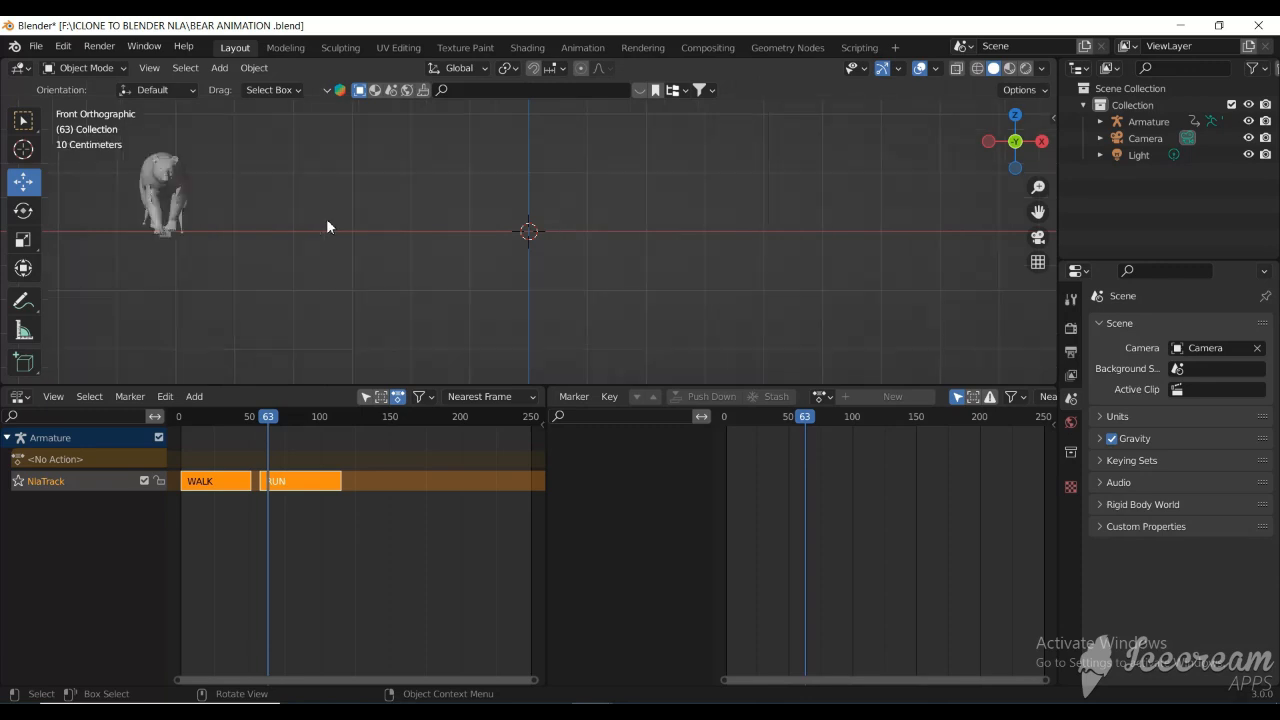
{"action": "scroll", "coordinate": [340, 250], "scroll_direction": "down", "scroll_amount": 3}
{"action": "scroll", "coordinate": [341, 255], "scroll_direction": "down", "scroll_amount": 2}
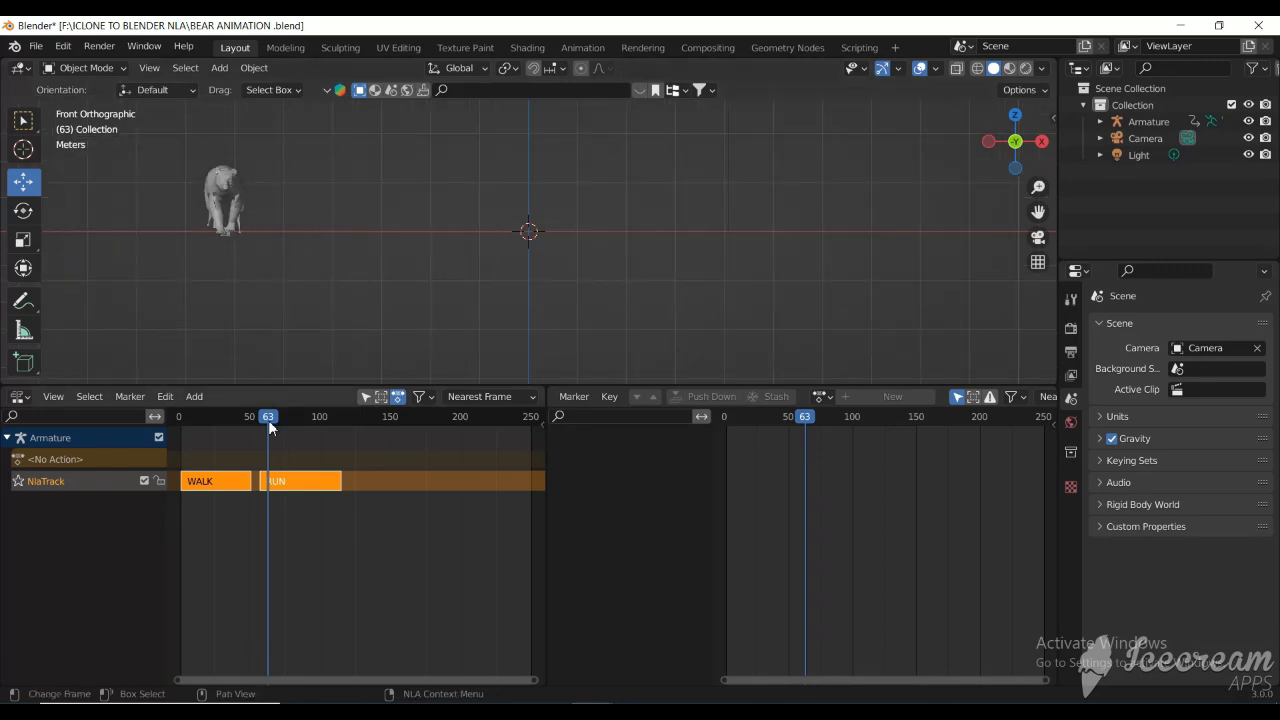
- Return to frame 0, view the bear from the side and play its WALK and RUN animation strips
{"action": "left_click_drag", "start_coordinate": [253, 418], "coordinate": [179, 418]}
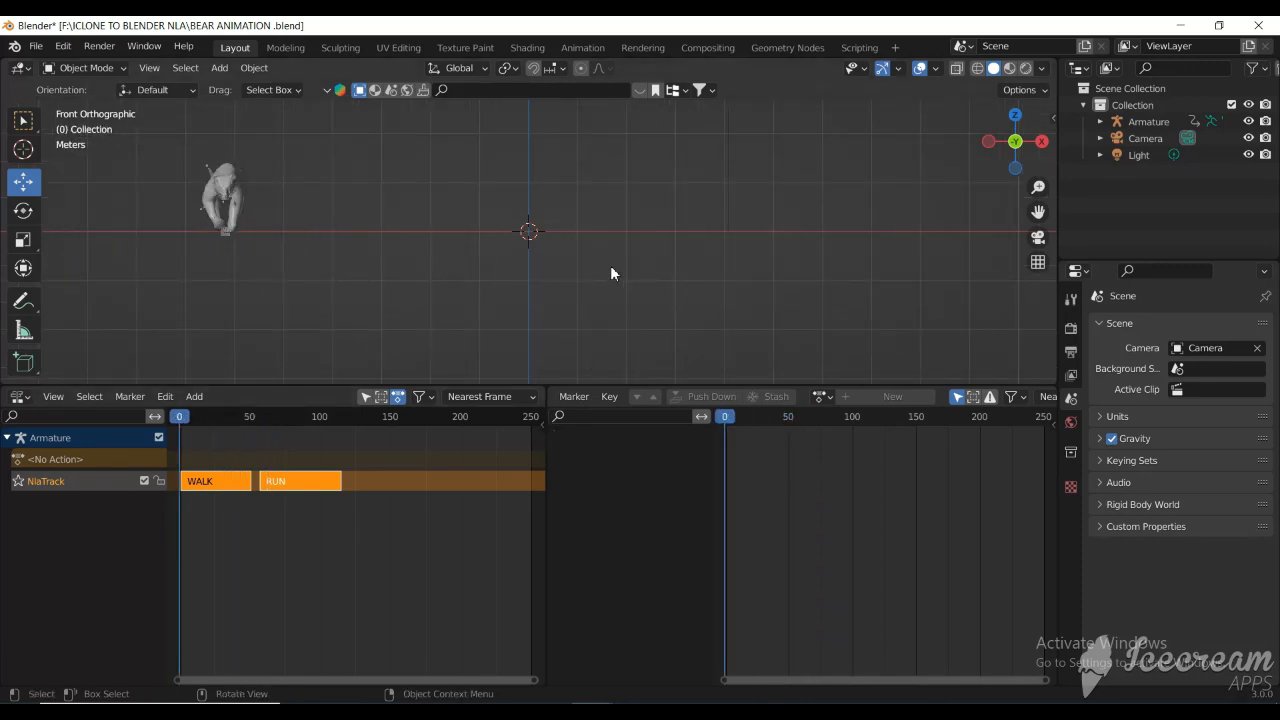
{"action": "left_click_drag", "start_coordinate": [1006, 151], "coordinate": [1102, 141]}
{"action": "scroll", "coordinate": [740, 235], "scroll_direction": "down", "scroll_amount": 5}
{"action": "scroll", "coordinate": [594, 227], "scroll_direction": "up", "scroll_amount": 4}
{"action": "scroll", "coordinate": [592, 232], "scroll_direction": "up", "scroll_amount": 3}
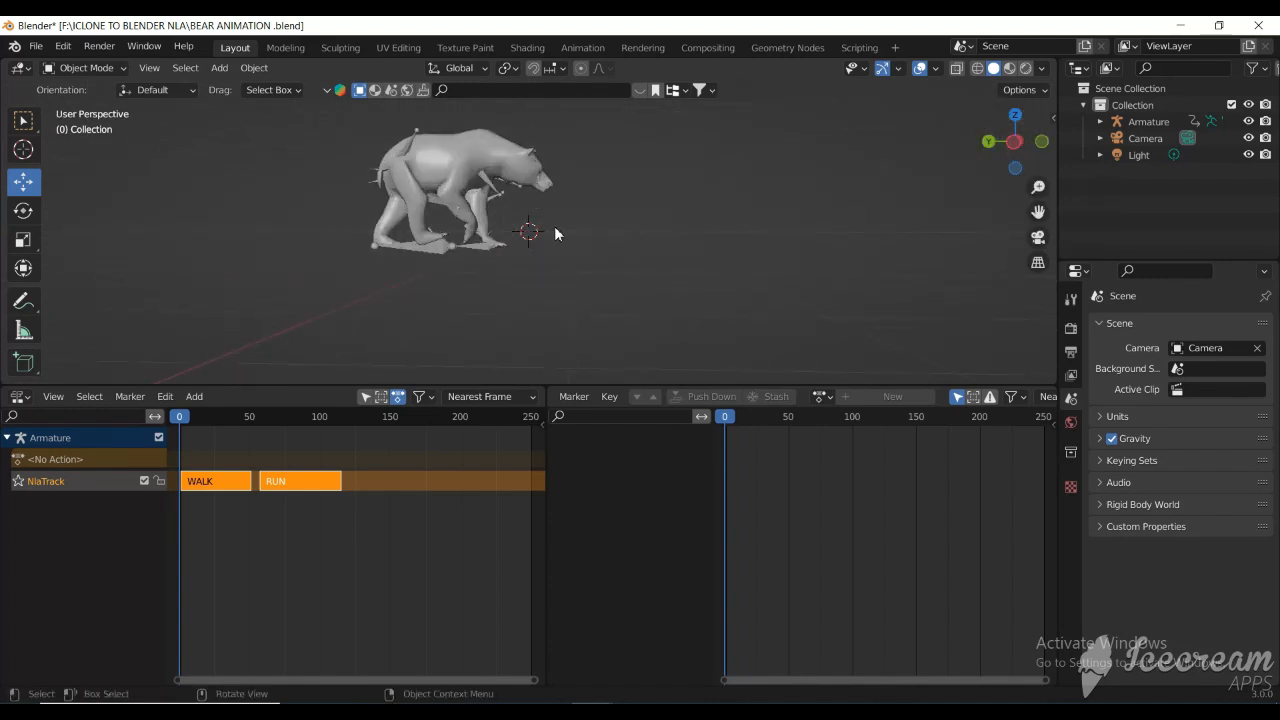
{"action": "key", "text": "space"}
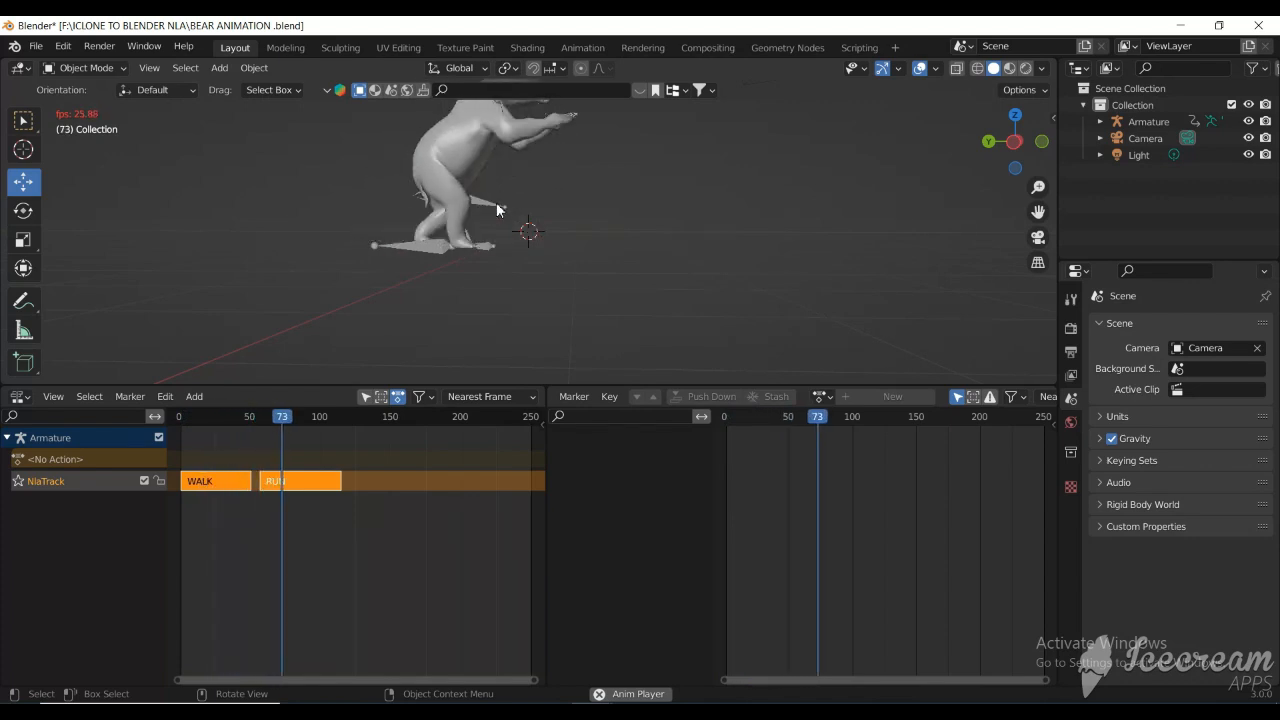
- Stop playback at frame 115 and add a STAND BREATH action strip after RUN on the bear's NLA track
{"action": "key", "text": "space"}
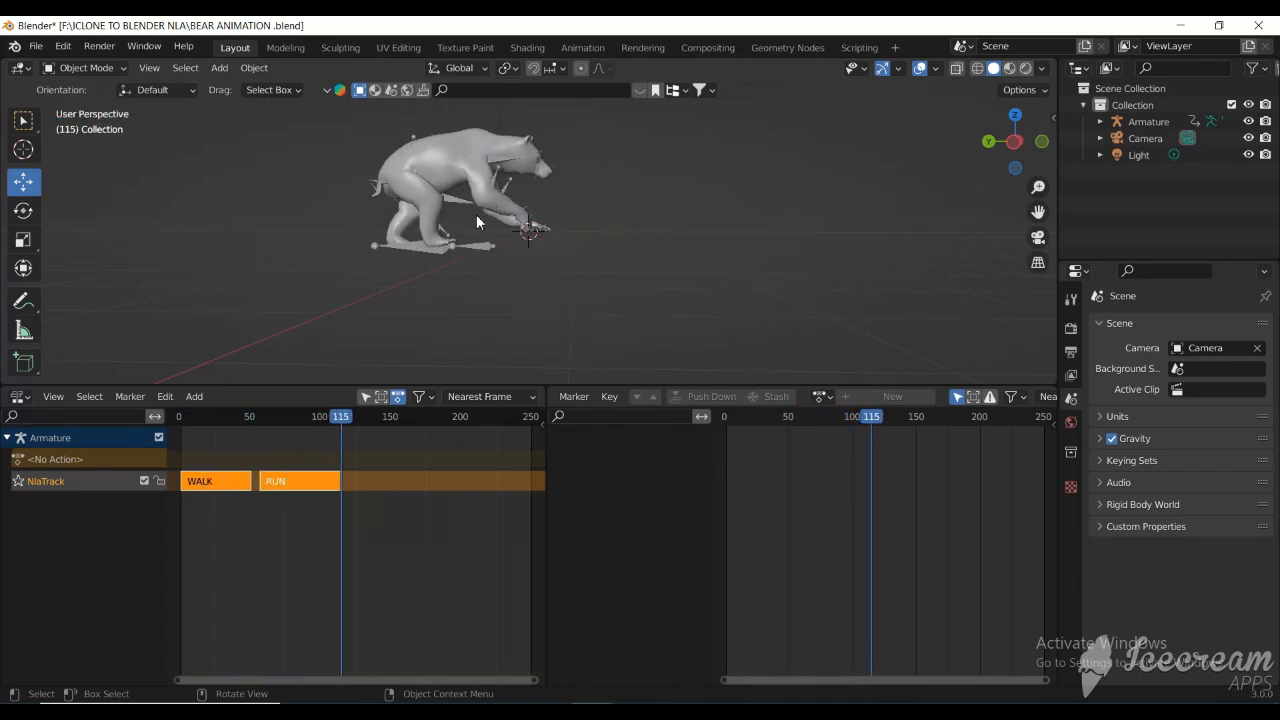
{"action": "key", "text": "shift+a"}
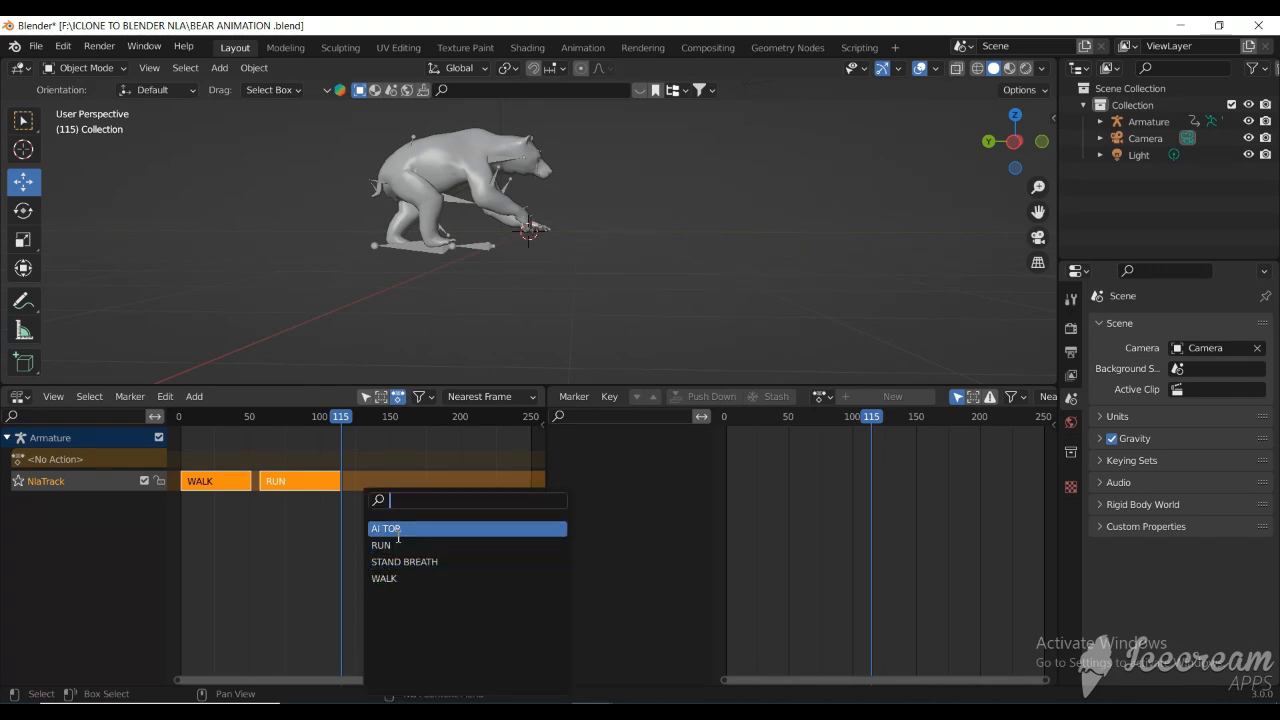
{"action": "left_click", "coordinate": [397, 562]}
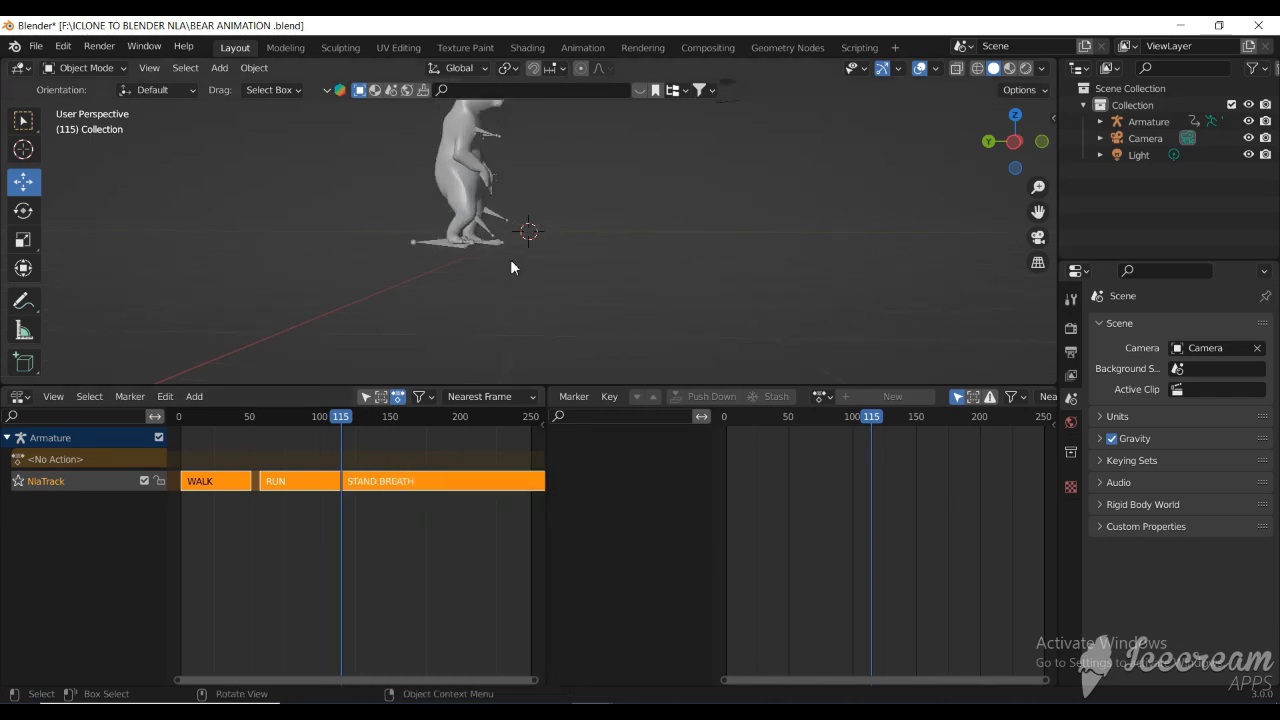
- Play the WALK, RUN and STAND BREATH sequence, watch the bear from the side, and stop at frame 20
{"action": "key", "text": "space"}
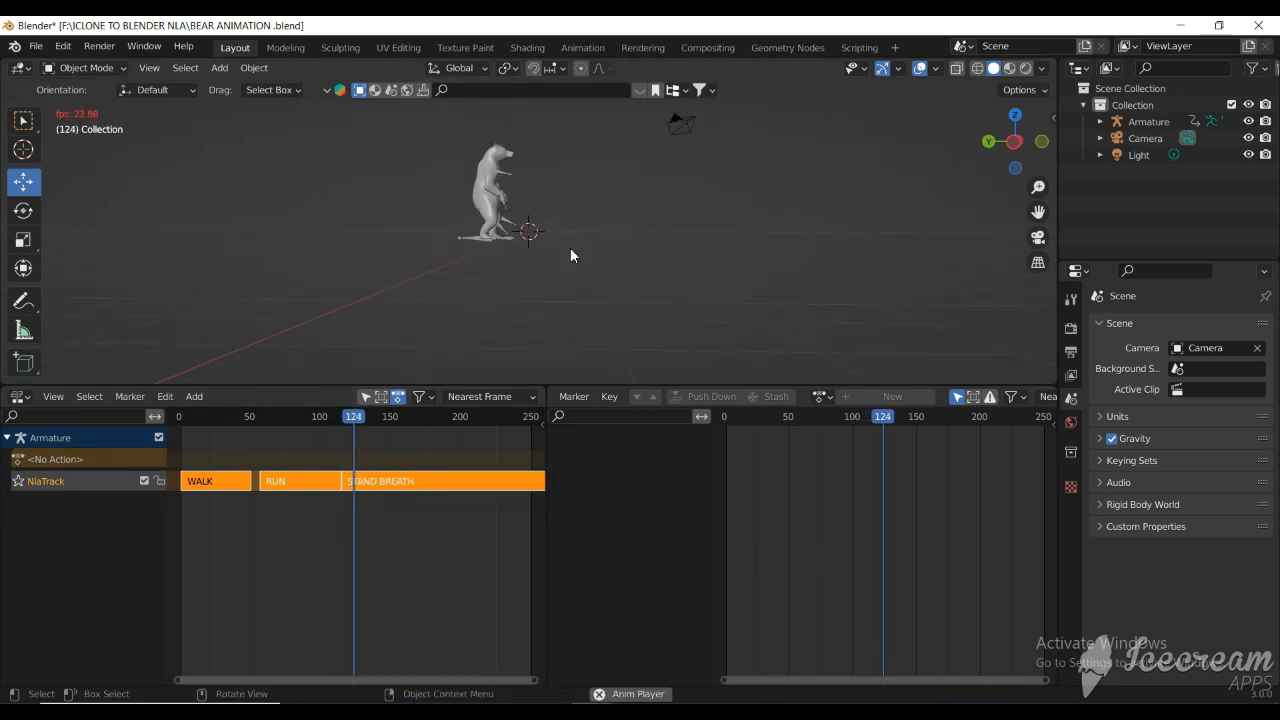
{"action": "scroll", "coordinate": [580, 208], "scroll_direction": "up", "scroll_amount": 5}
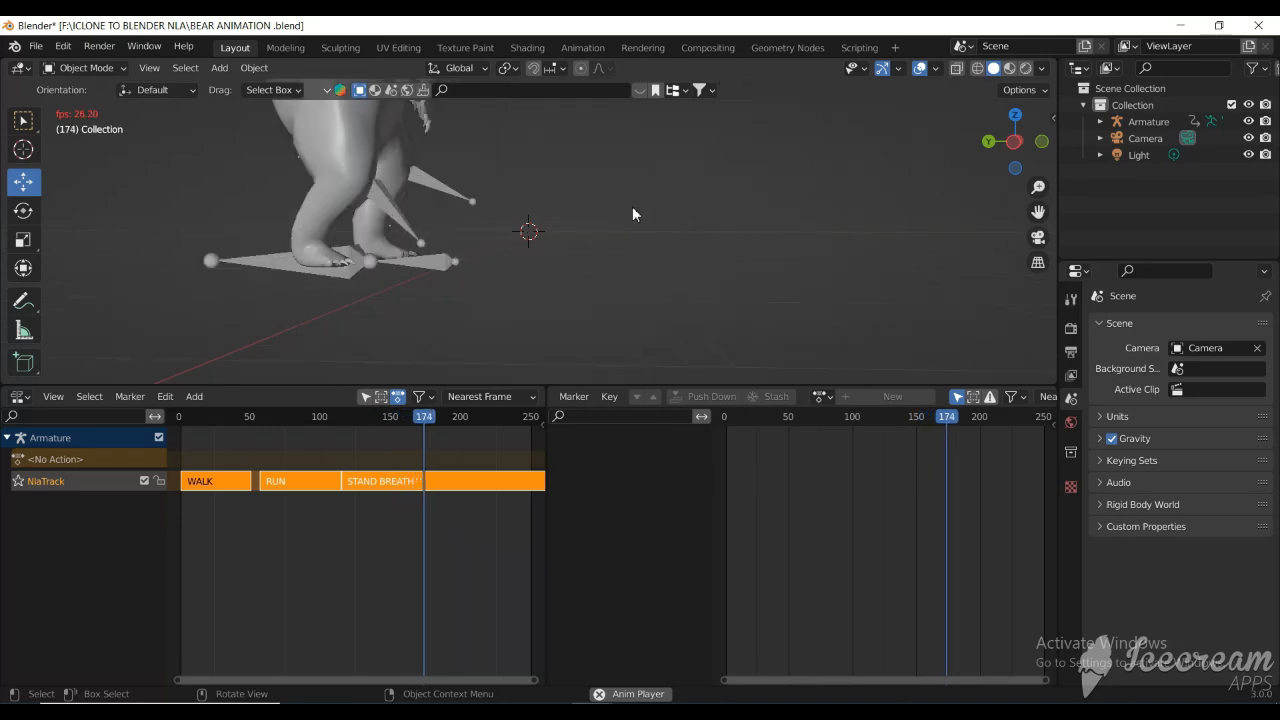
{"action": "left_click_drag", "start_coordinate": [1038, 212], "coordinate": [871, 205]}
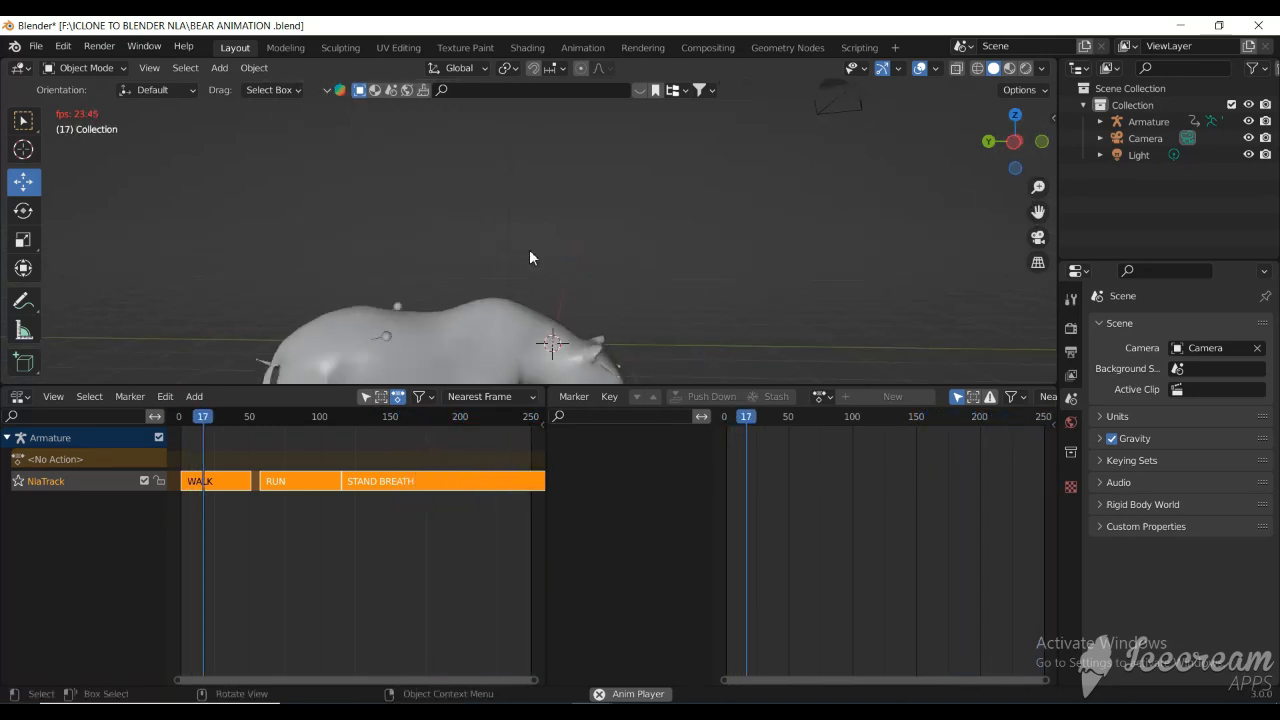
{"action": "scroll", "coordinate": [534, 248], "scroll_direction": "down", "scroll_amount": 1}
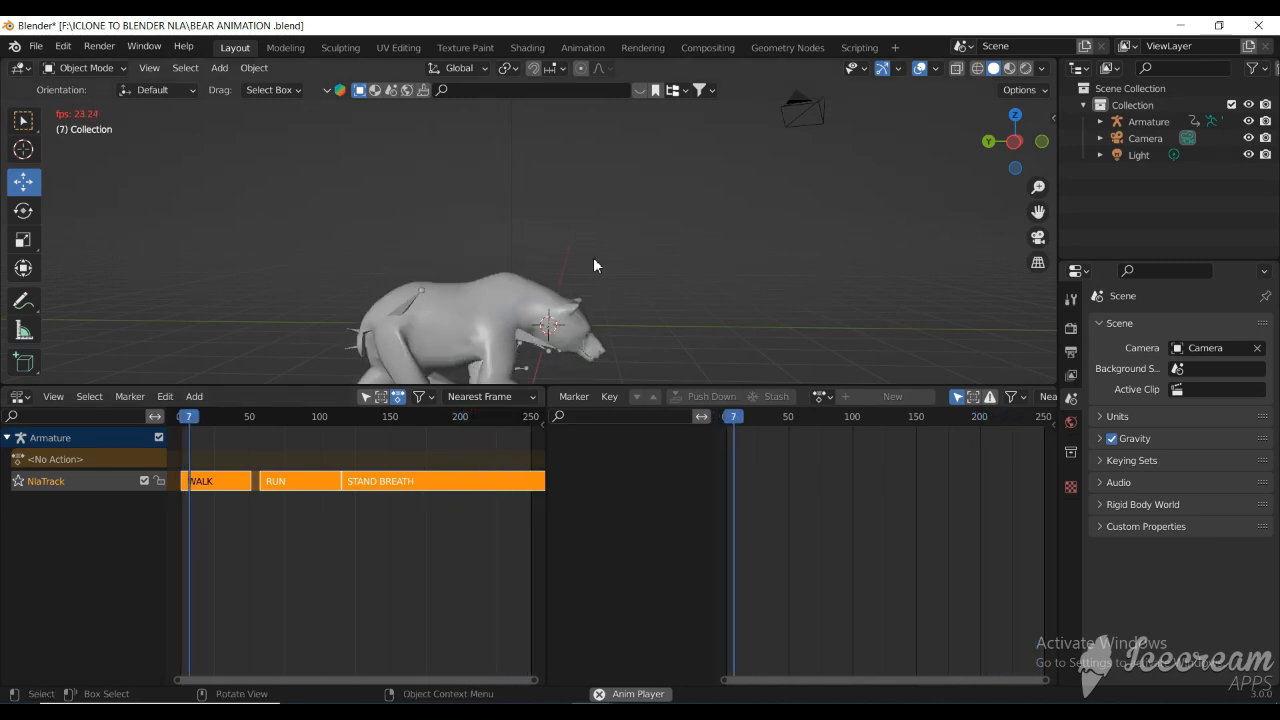
{"action": "key", "text": "space"}
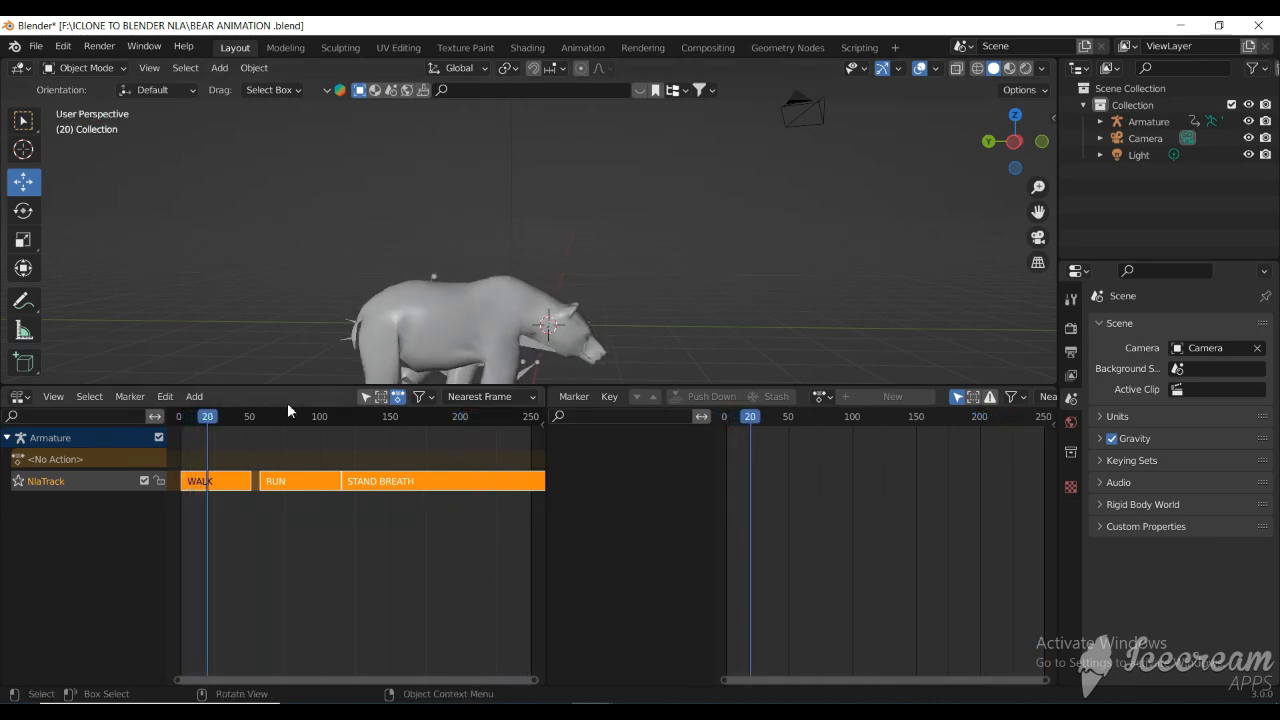
{"action": "scroll", "coordinate": [477, 313], "scroll_direction": "down", "scroll_amount": 3}
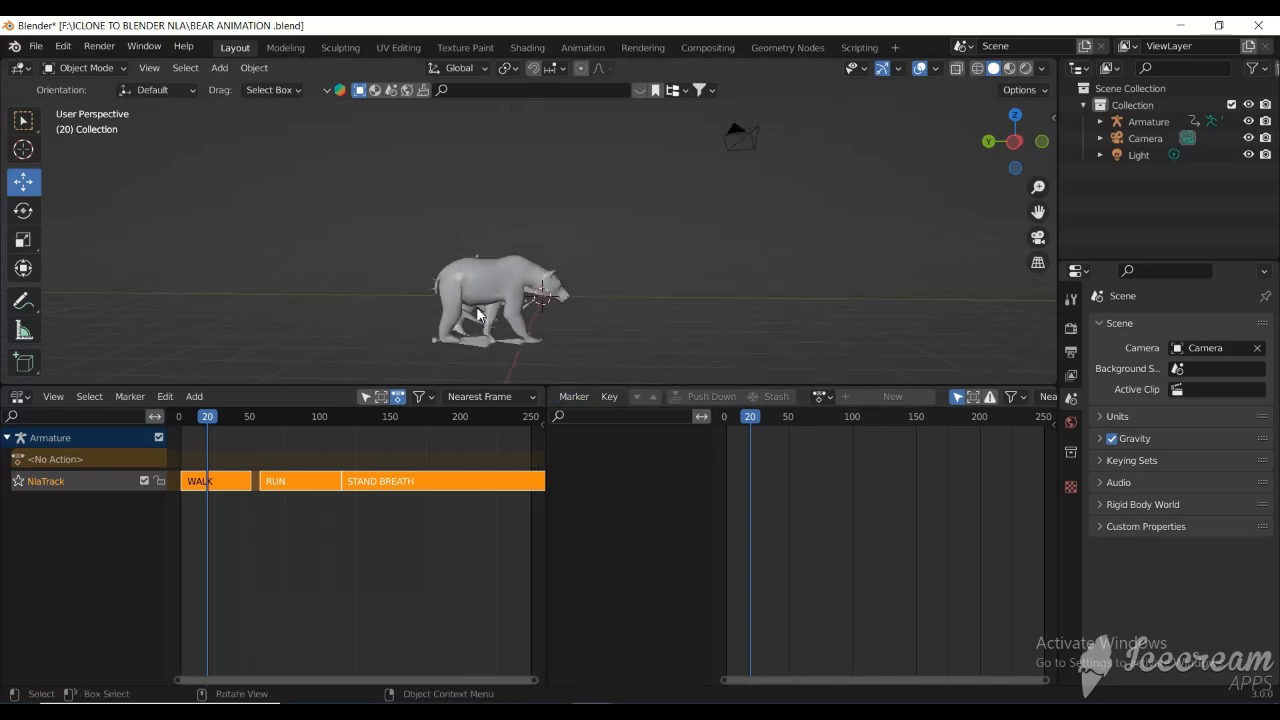
{"action": "scroll", "coordinate": [477, 308], "scroll_direction": "up", "scroll_amount": 1}
{"action": "scroll", "coordinate": [478, 310], "scroll_direction": "up", "scroll_amount": 2}
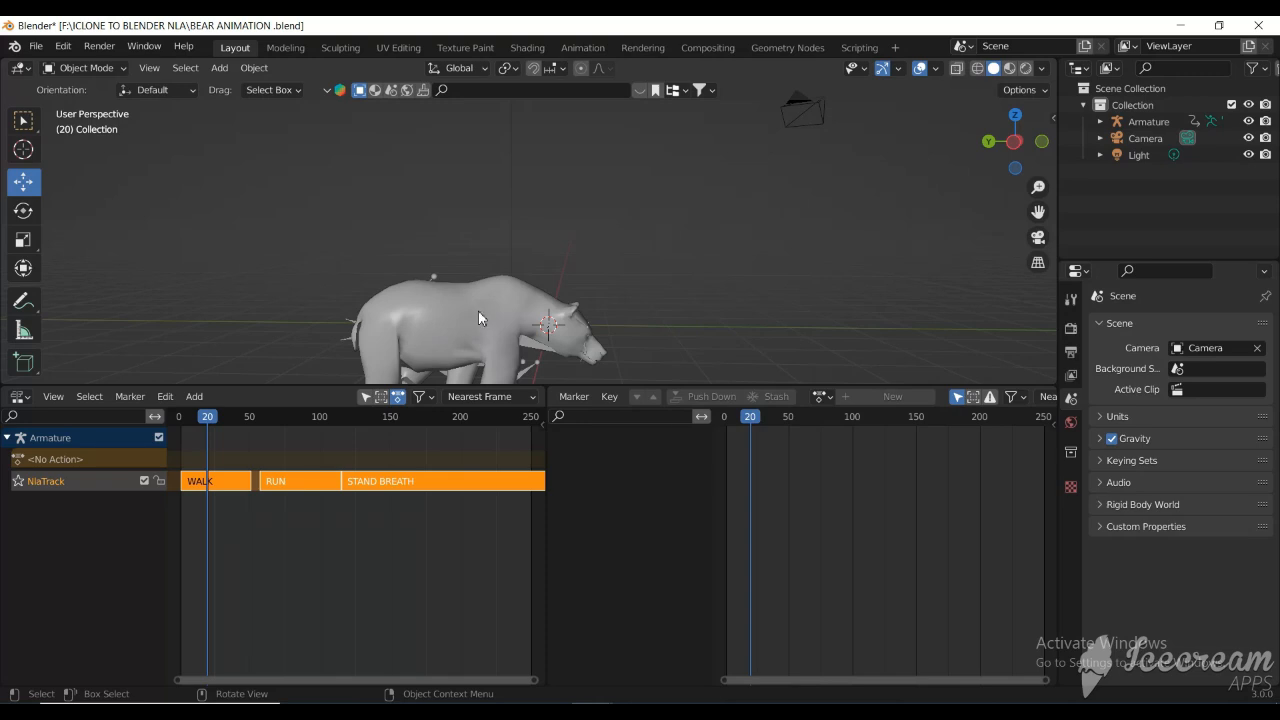
{"action": "left_click", "coordinate": [31, 49]}
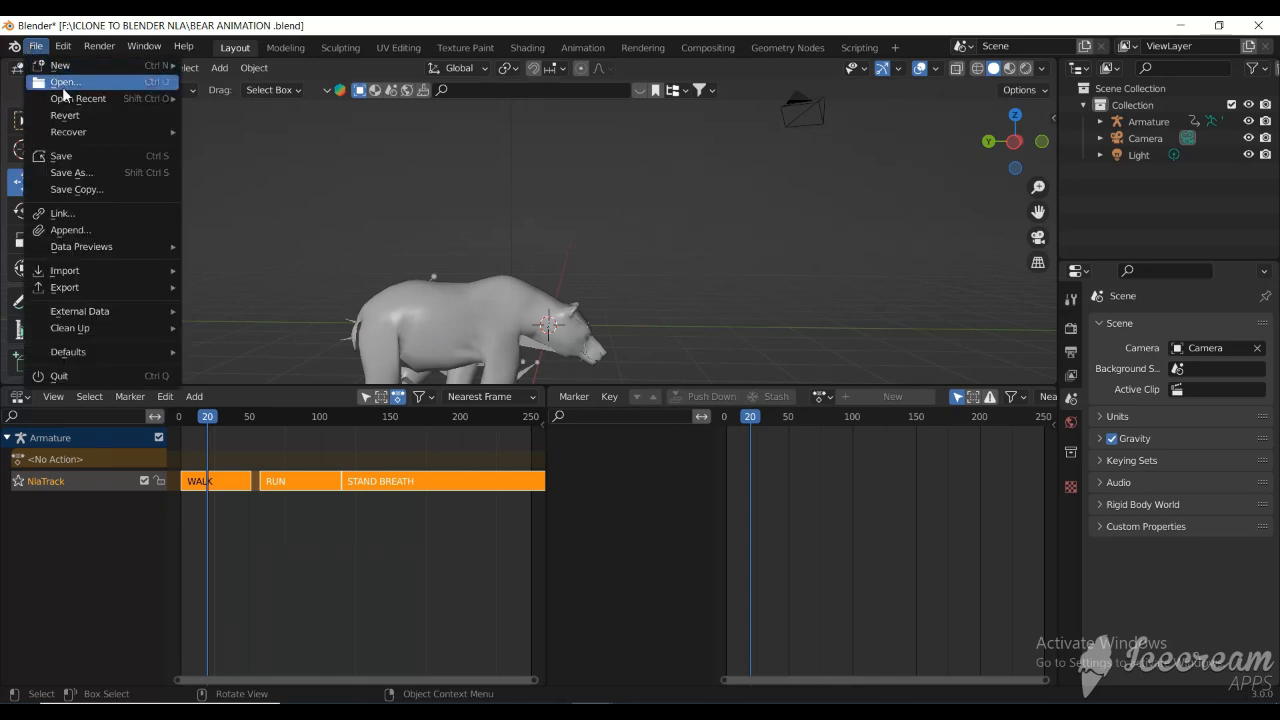
{"action": "mouse_move", "coordinate": [75, 71]}
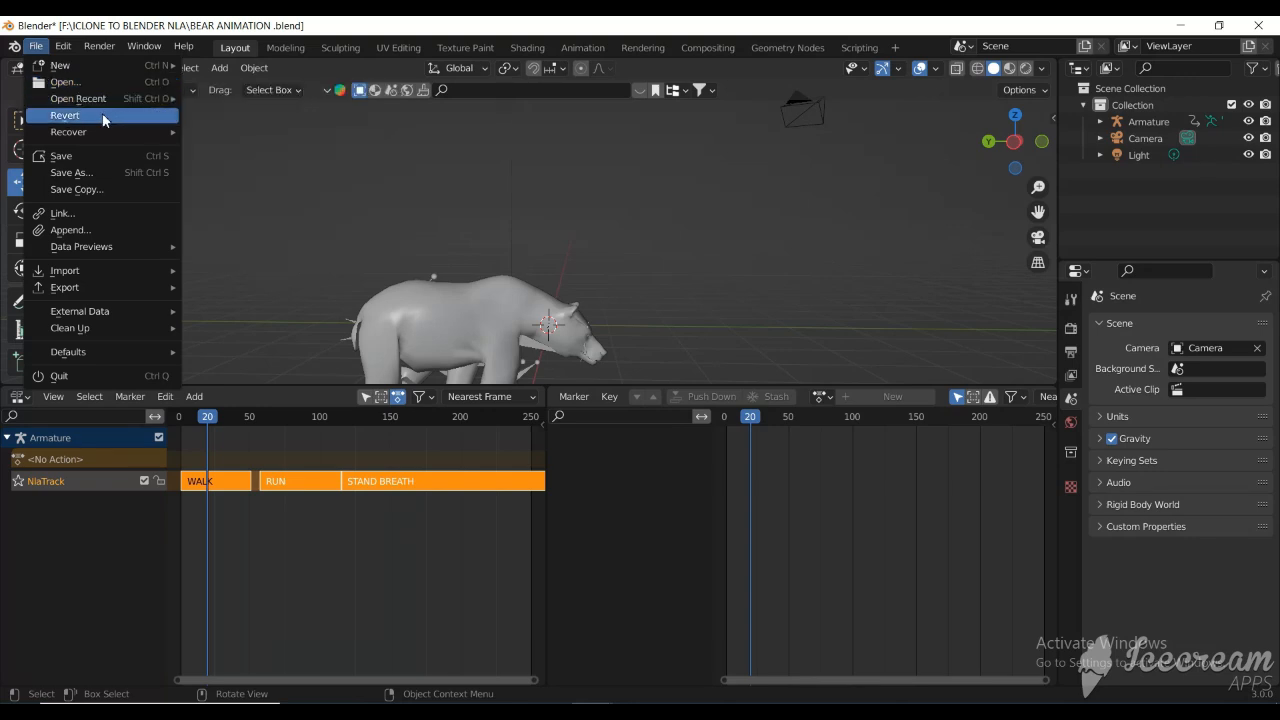
{"action": "mouse_move", "coordinate": [114, 98]}
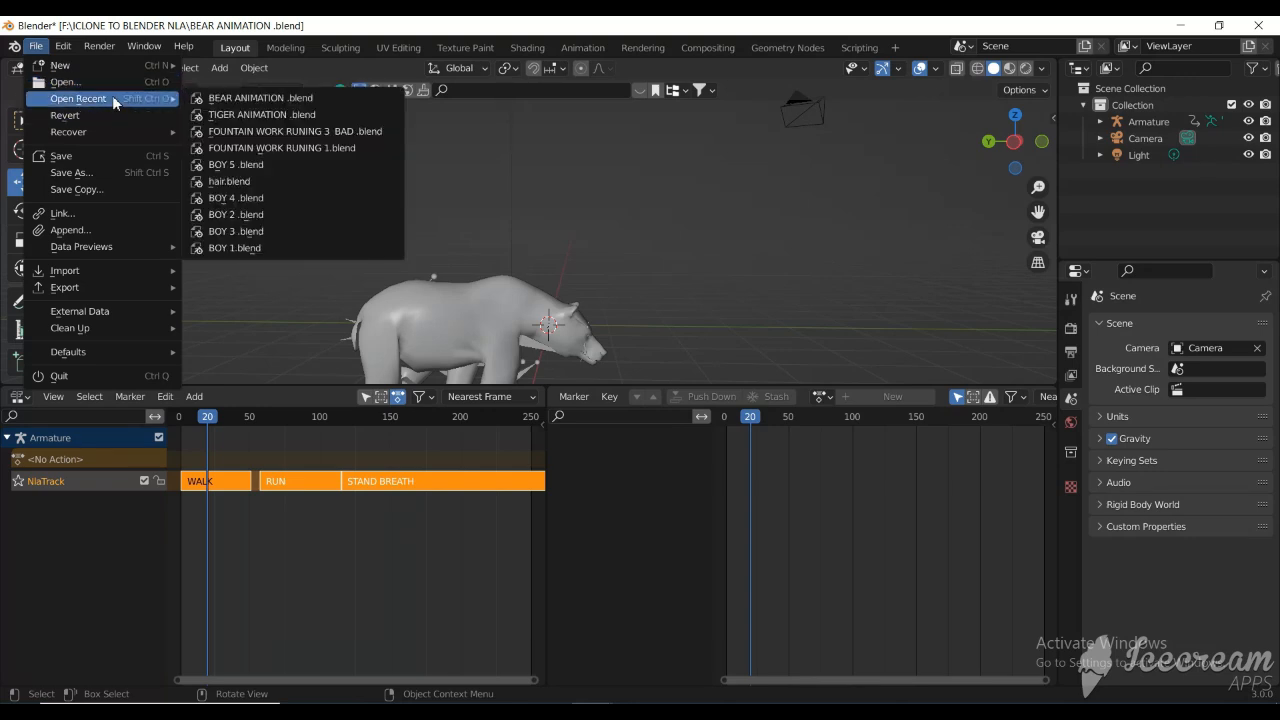
{"action": "left_click", "coordinate": [184, 134]}
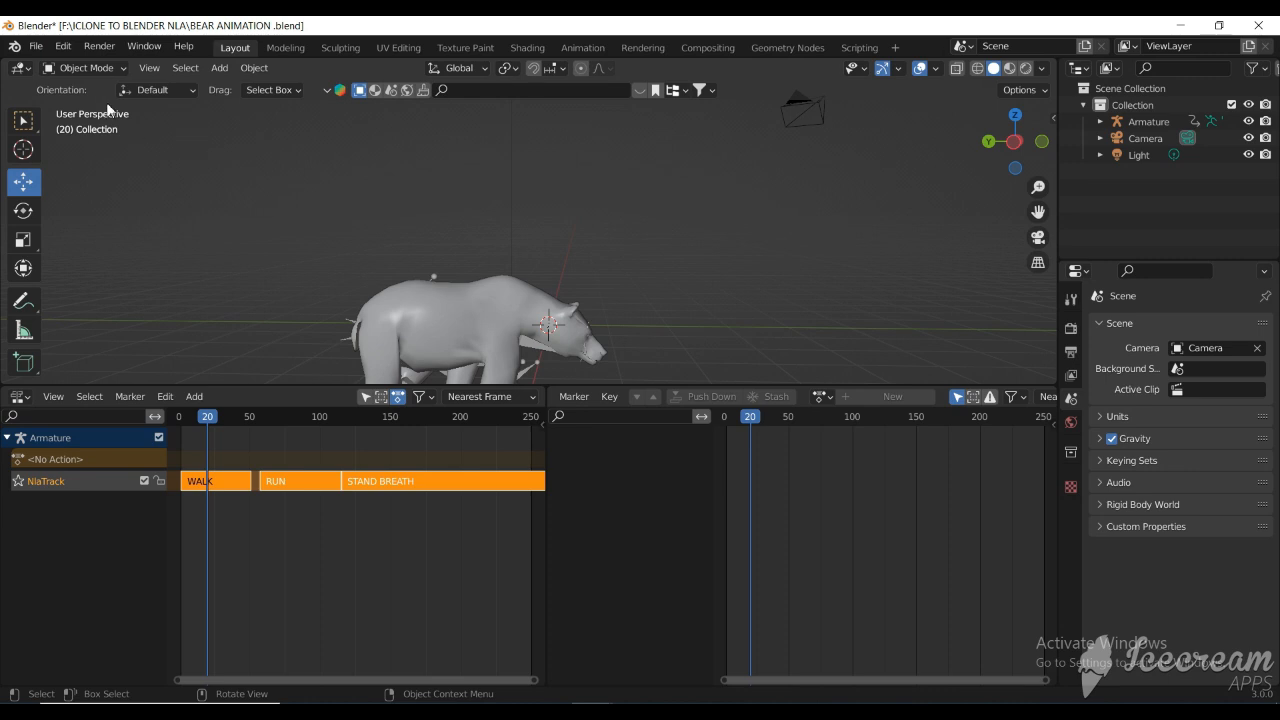
{"action": "left_click", "coordinate": [35, 46]}
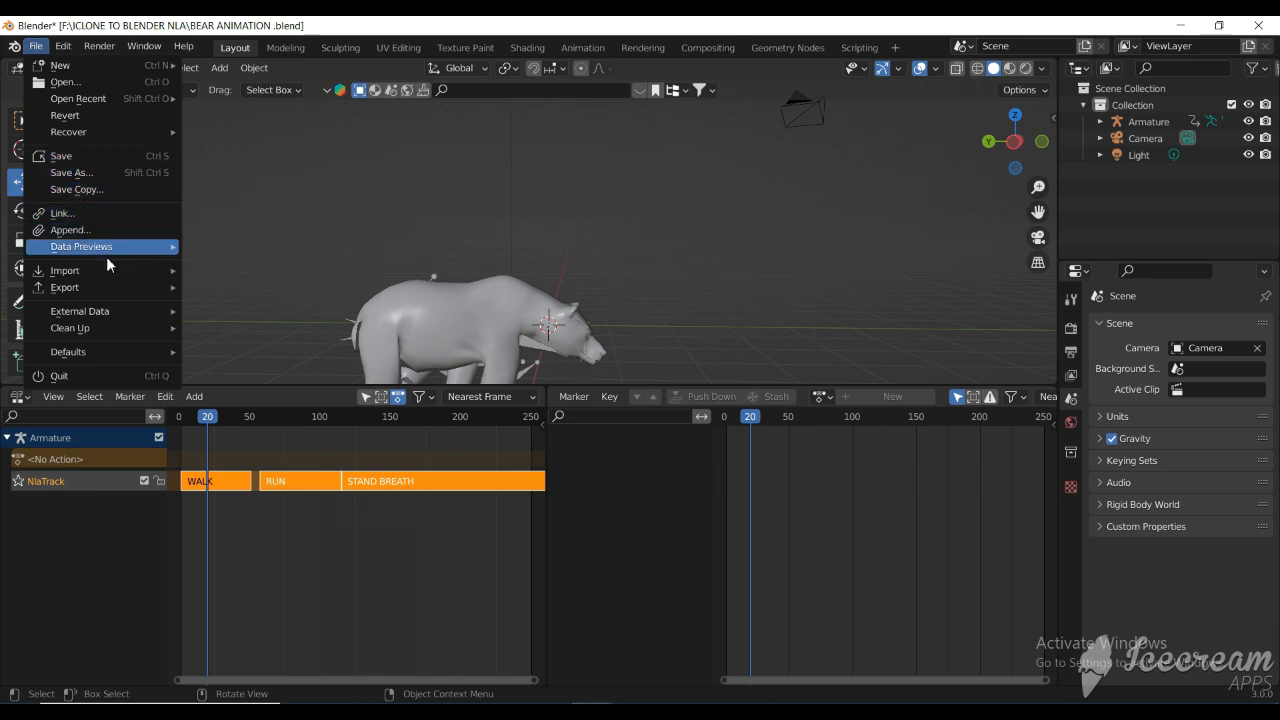
{"action": "mouse_move", "coordinate": [112, 272]}
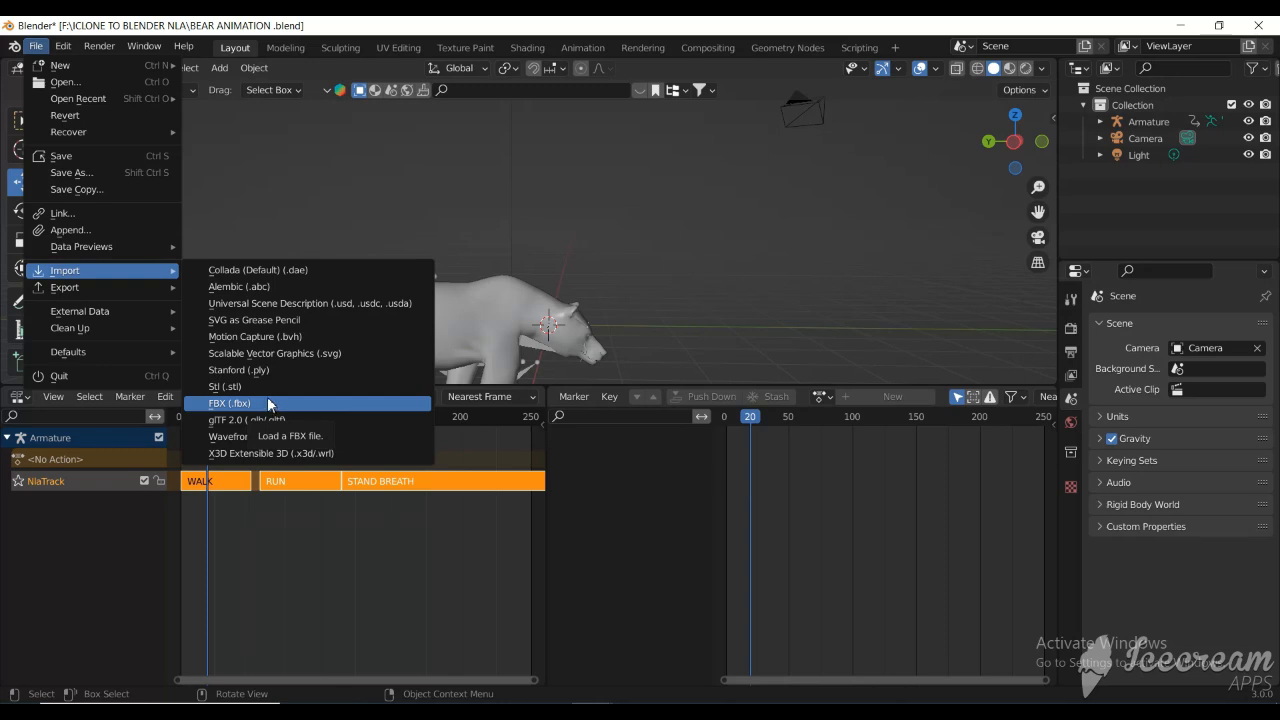
{"action": "mouse_move", "coordinate": [115, 289]}
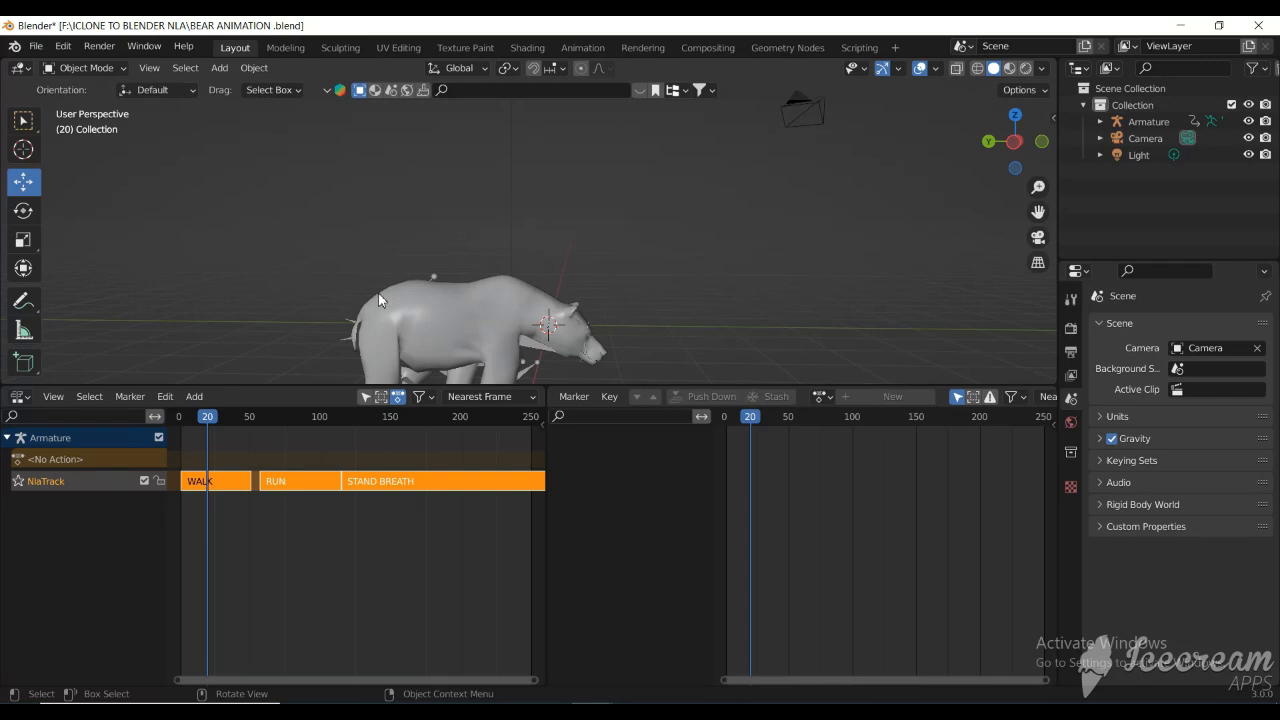
- Create a new General file, discarding the unsaved changes to BEAR ANIMATION.blend
{"action": "left_click", "coordinate": [36, 47]}
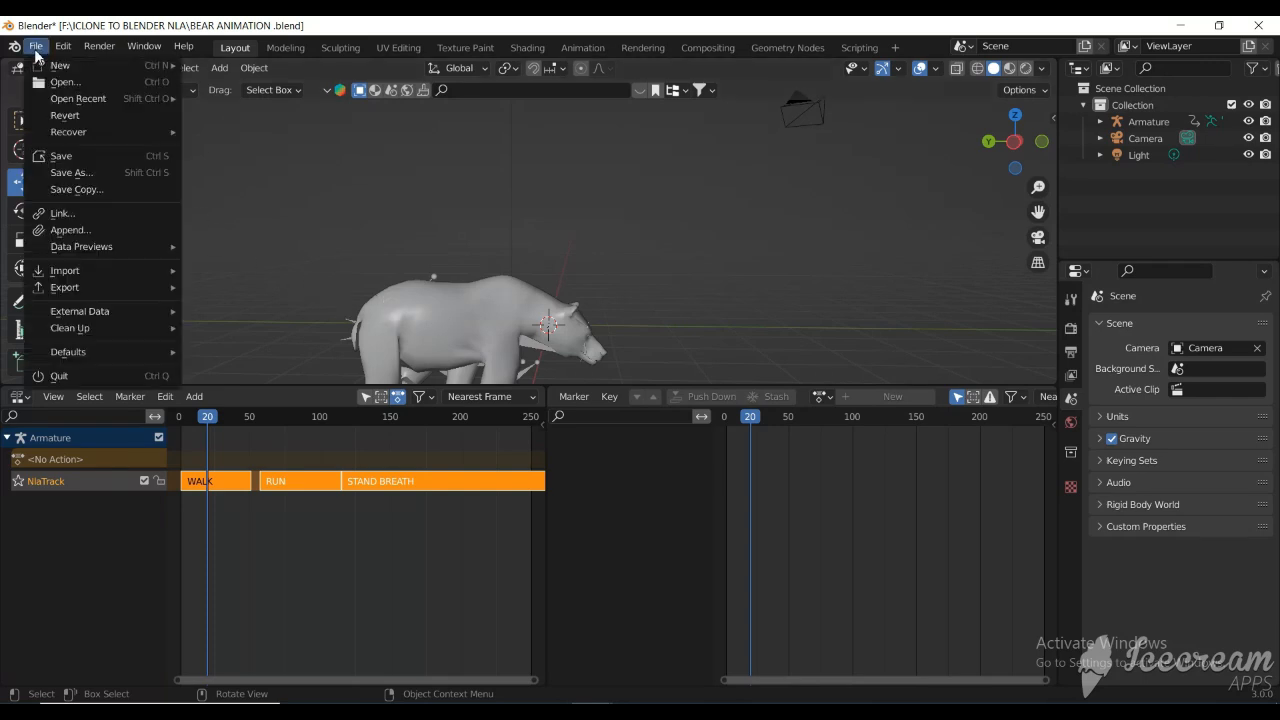
{"action": "mouse_move", "coordinate": [60, 65]}
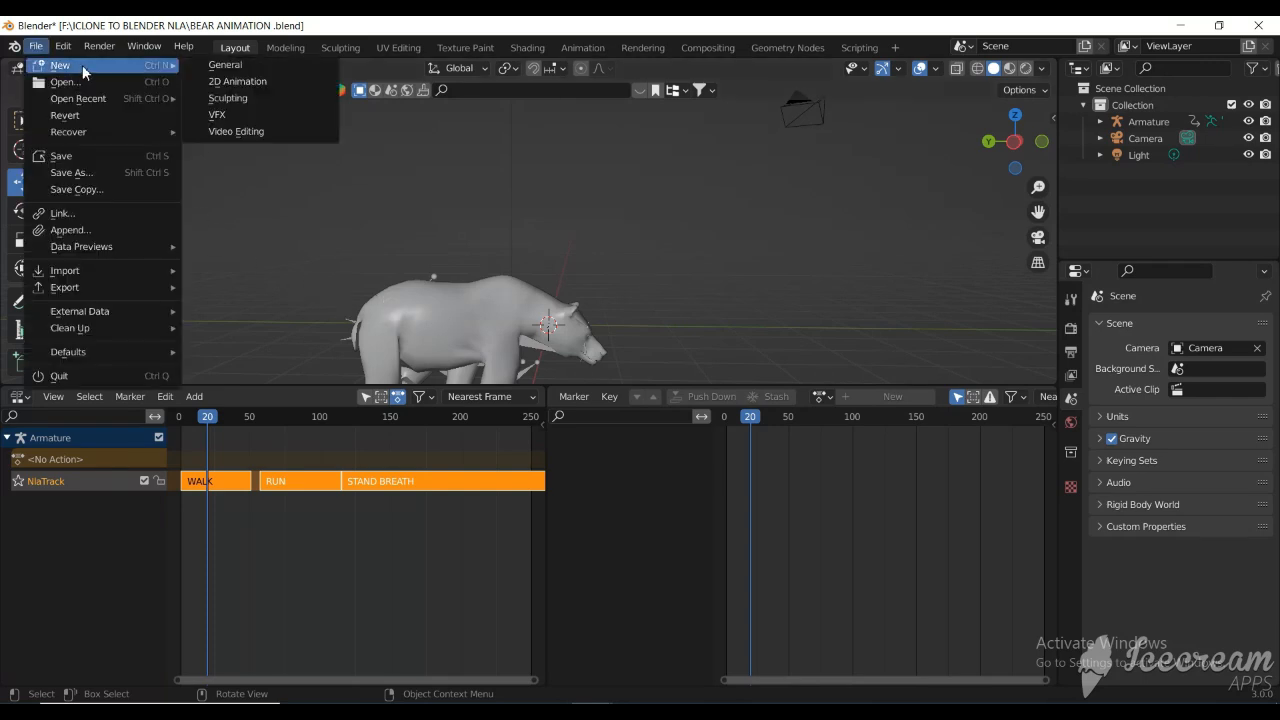
{"action": "left_click", "coordinate": [248, 66]}
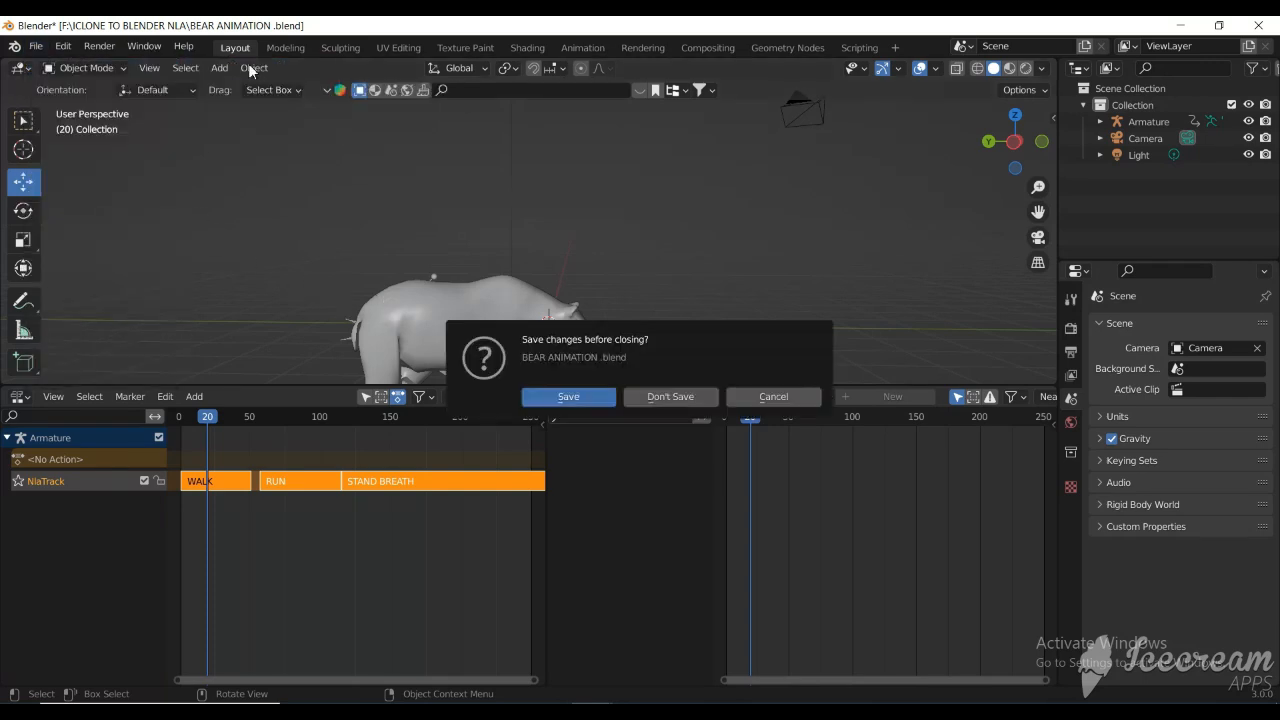
{"action": "left_click", "coordinate": [688, 398]}
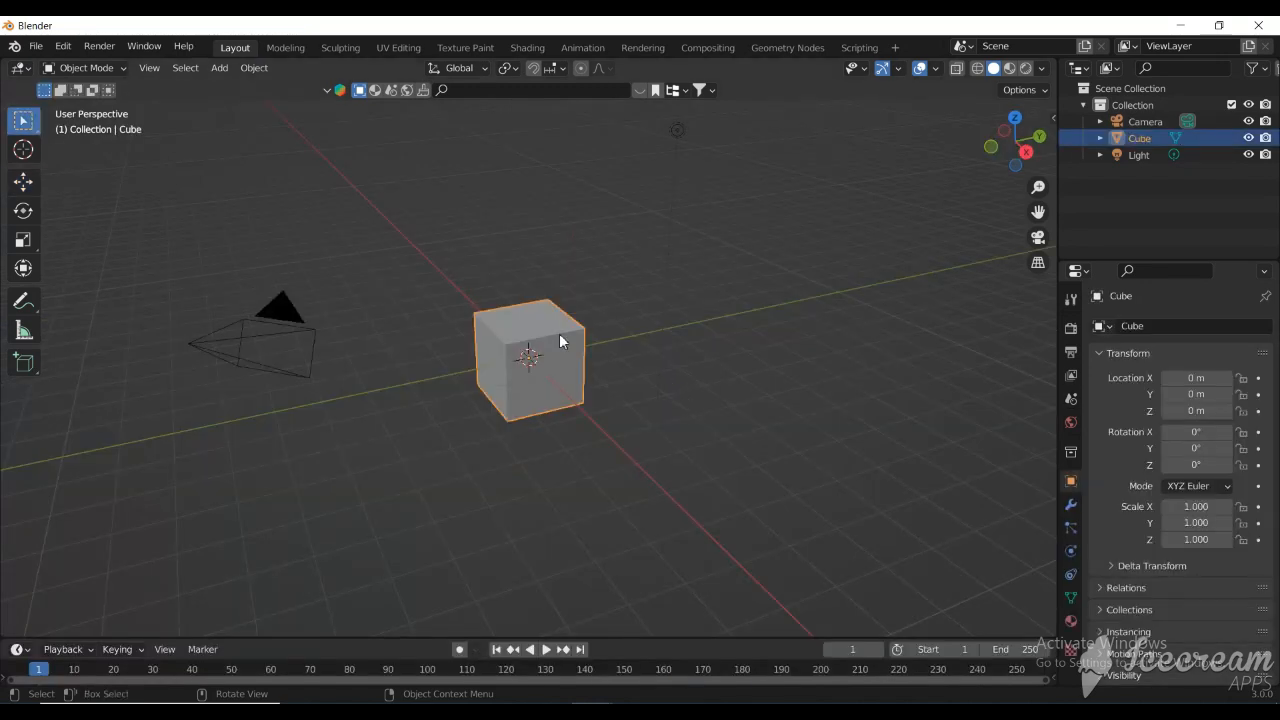
- View the default cube from the front in orthographic projection
{"action": "key", "text": "KP_5"}
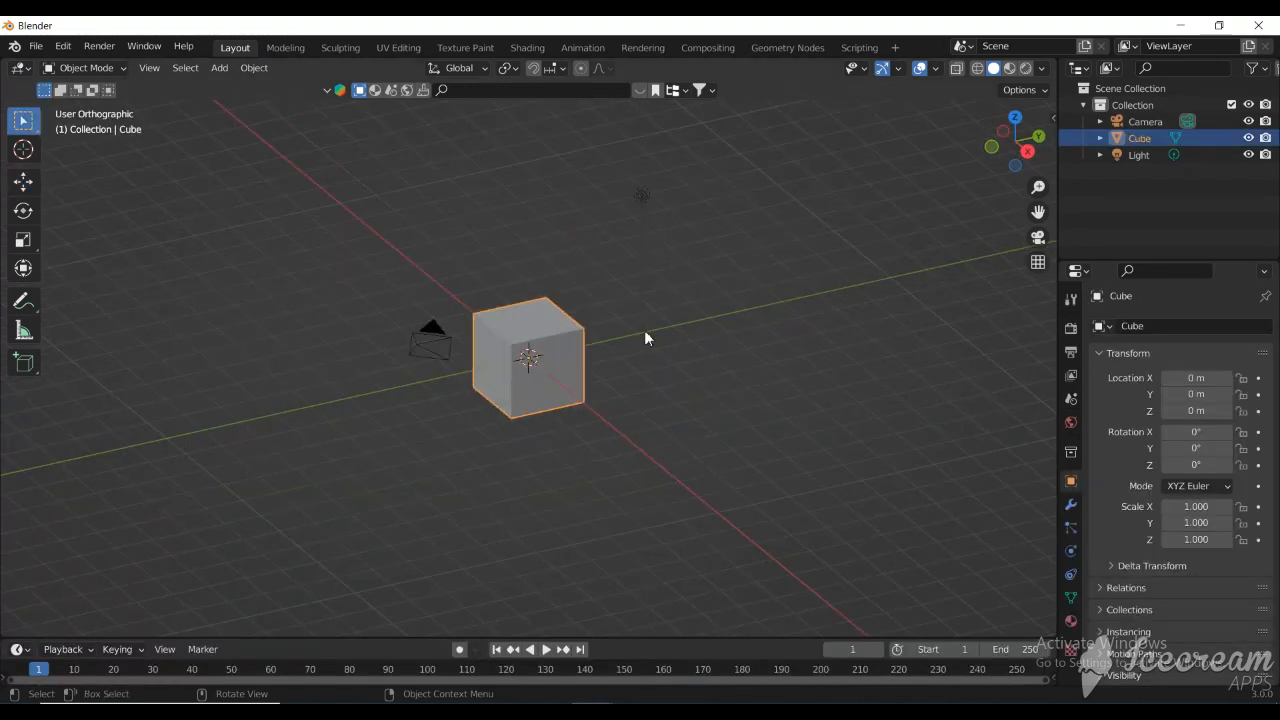
{"action": "key", "text": "KP_1"}
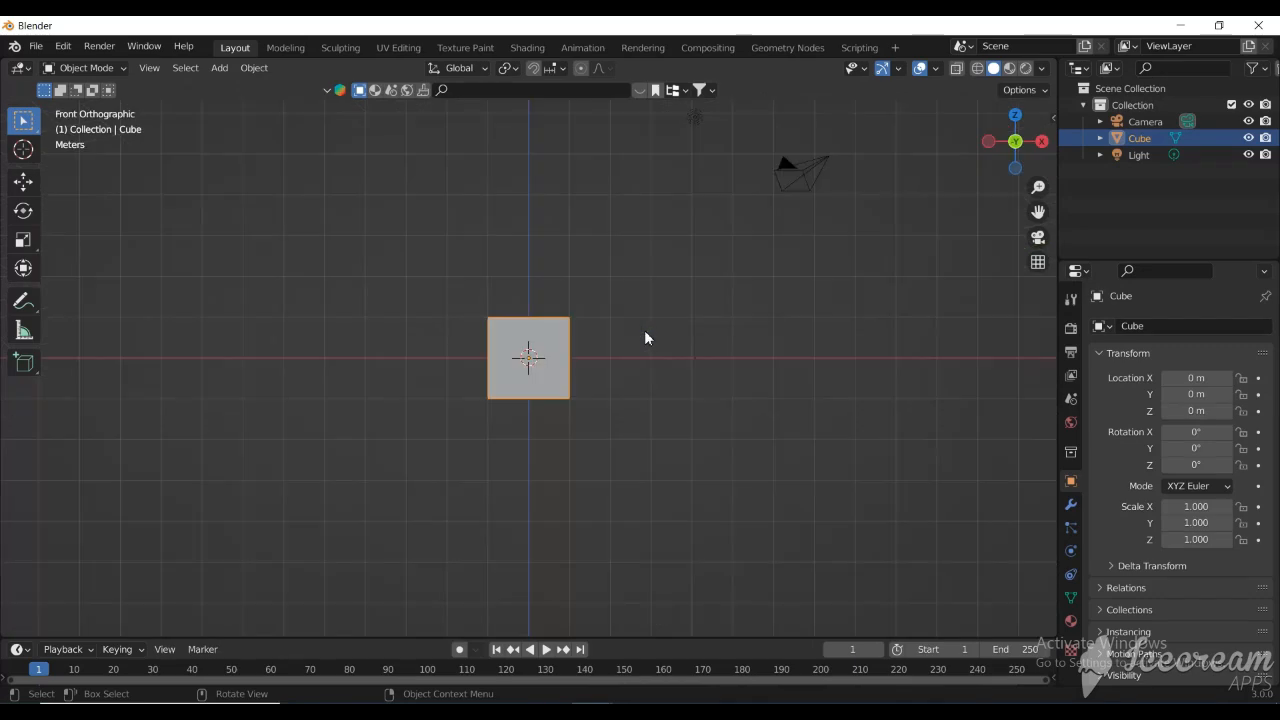
{"action": "scroll", "coordinate": [574, 406], "scroll_direction": "up", "scroll_amount": 1}
{"action": "scroll", "coordinate": [572, 406], "scroll_direction": "down", "scroll_amount": 3}
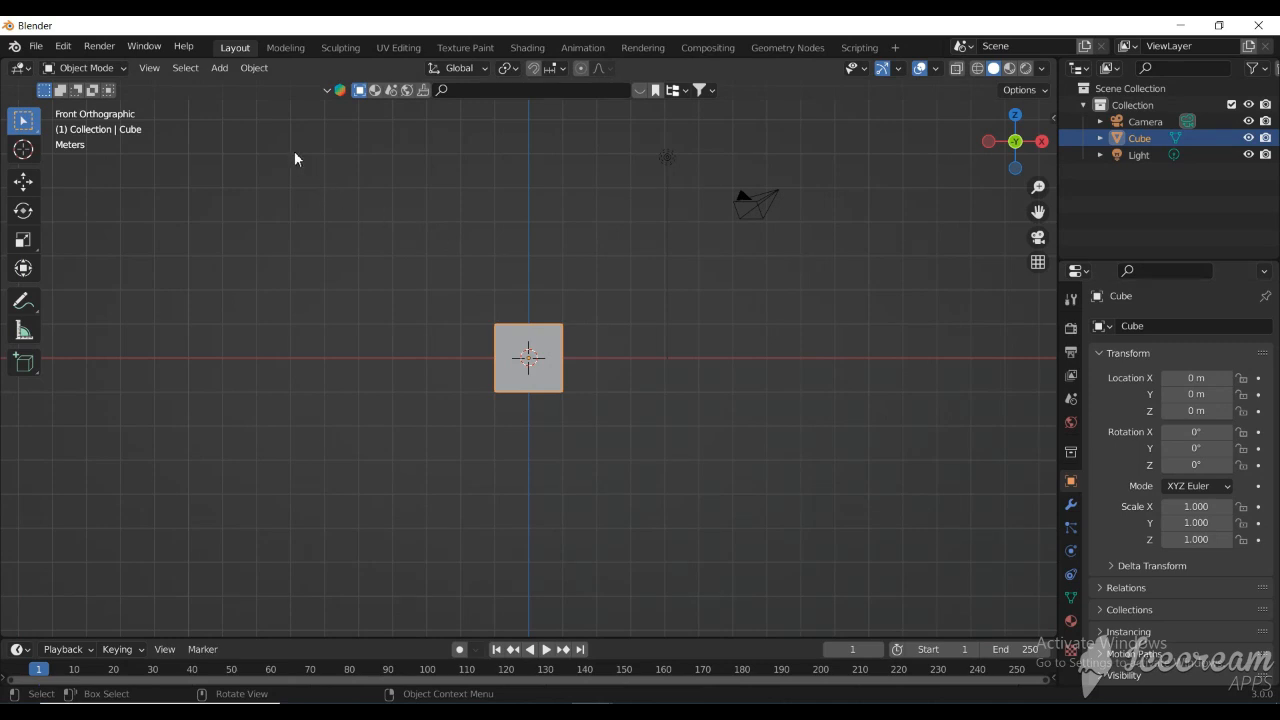
- Examine the object types and mesh primitives that can be added to the scene, viewing the cube in perspective from above its front
{"action": "left_click", "coordinate": [222, 72]}
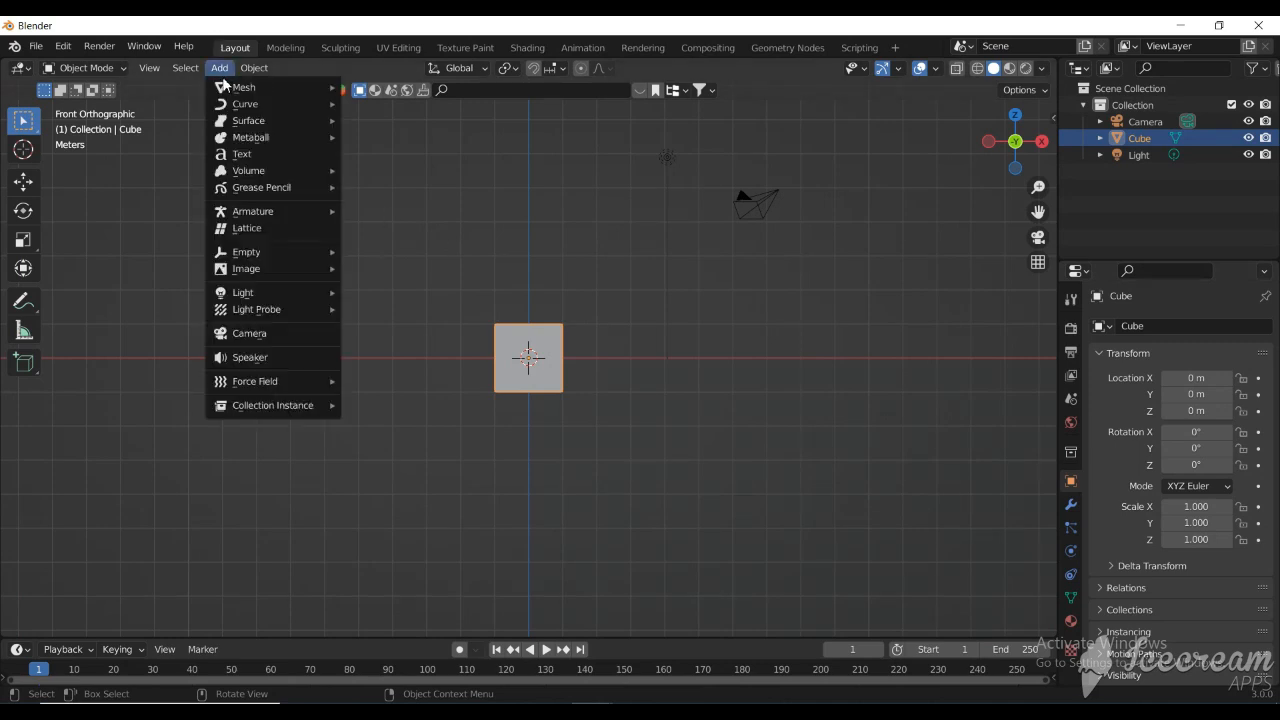
{"action": "left_click", "coordinate": [452, 259]}
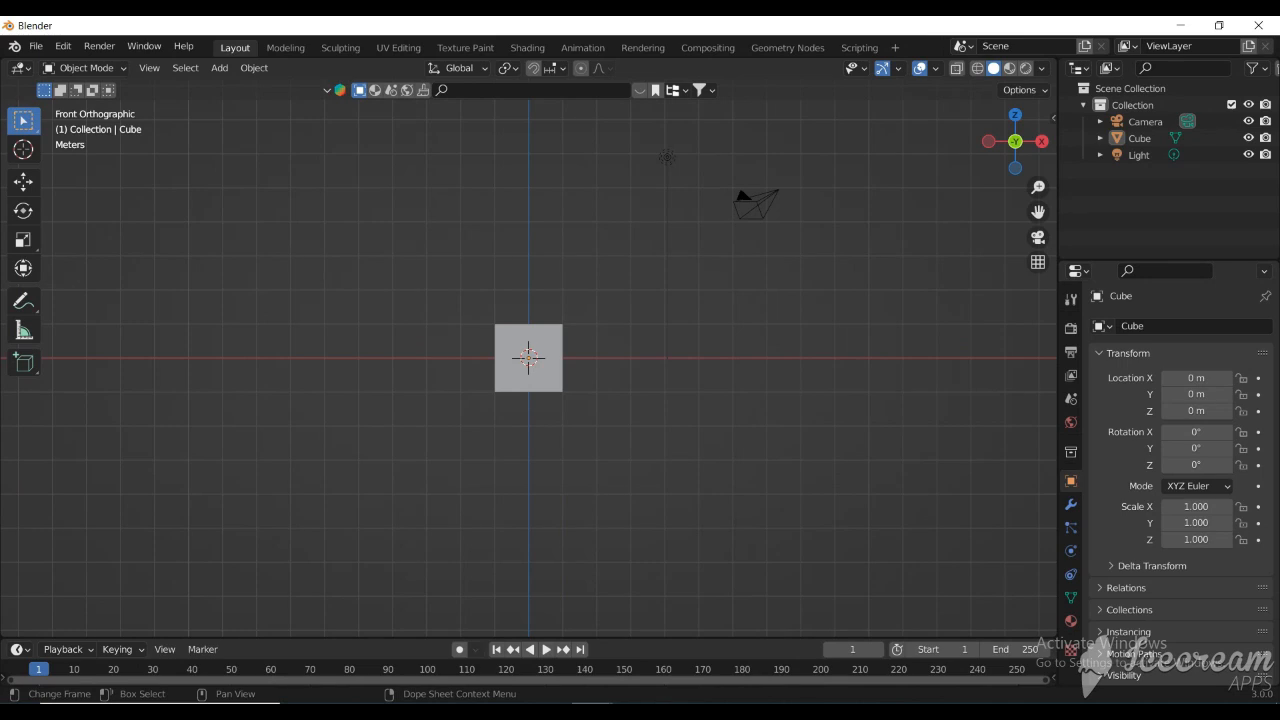
{"action": "mouse_move", "coordinate": [593, 712]}
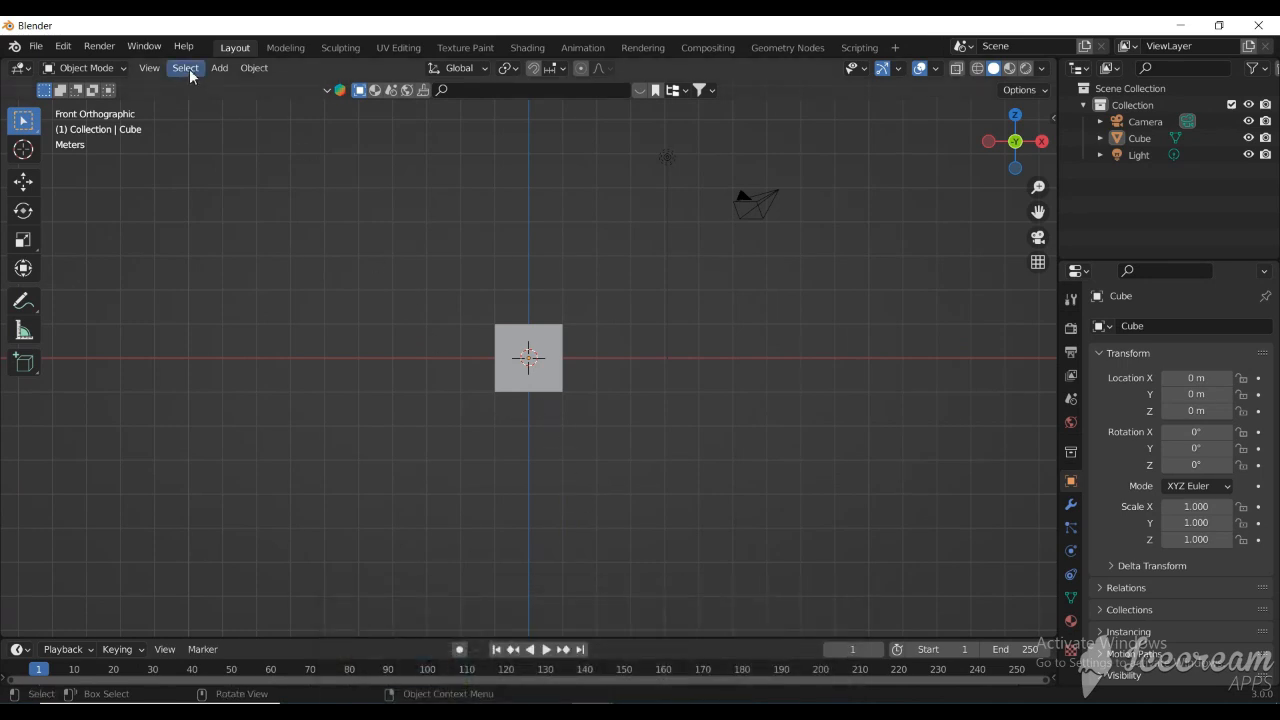
{"action": "left_click", "coordinate": [221, 68]}
{"action": "mouse_move", "coordinate": [229, 96]}
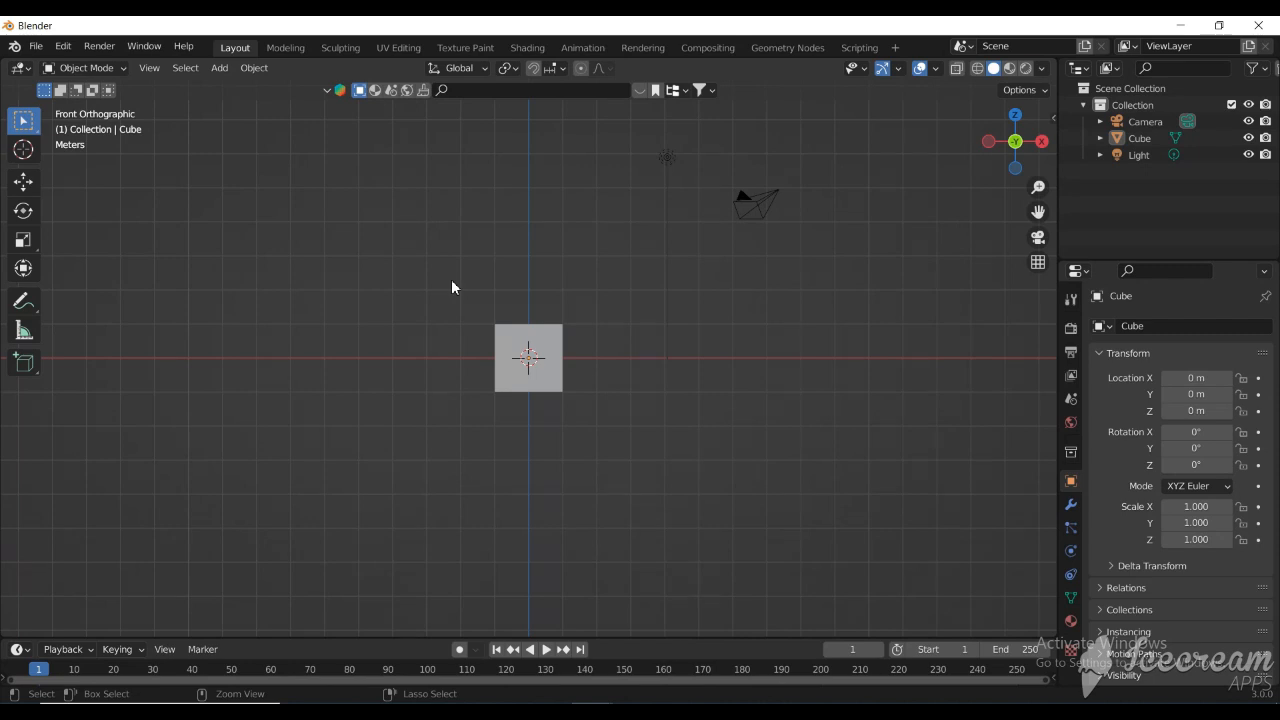
{"action": "key", "text": "ctrl+a"}
{"action": "key", "text": "shift+a"}
{"action": "mouse_move", "coordinate": [555, 262]}
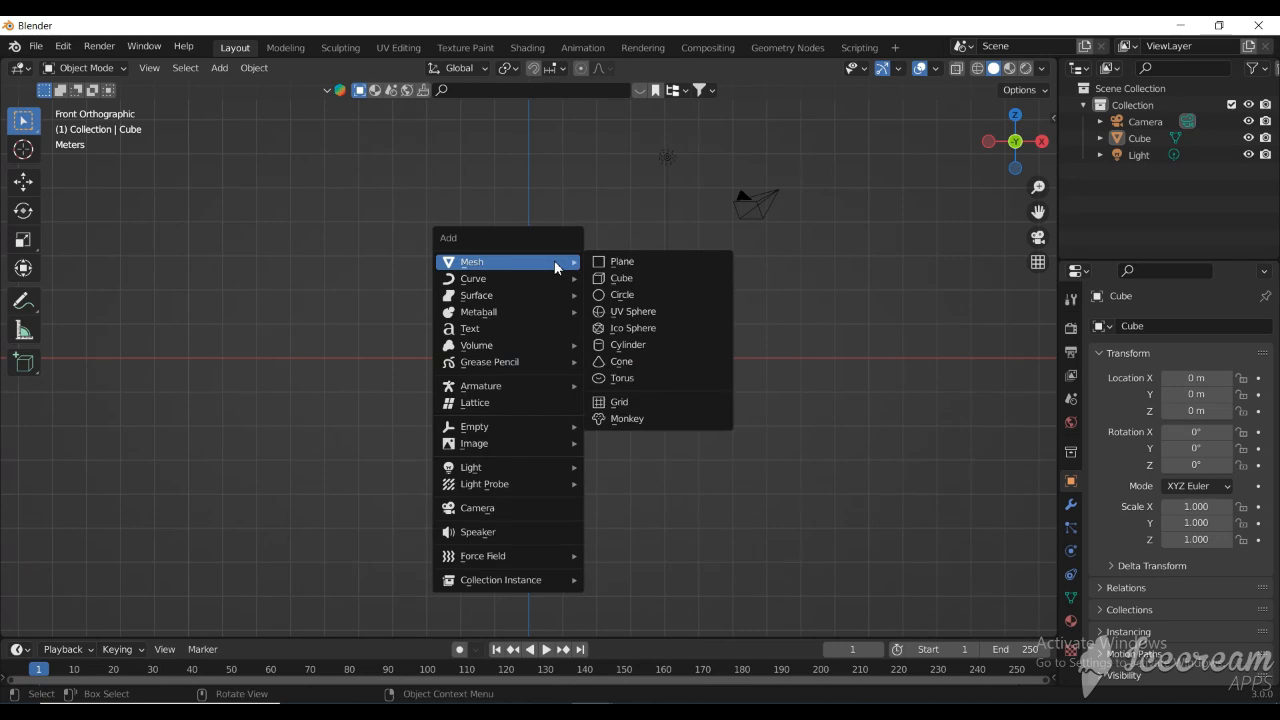
{"action": "left_click", "coordinate": [632, 284]}
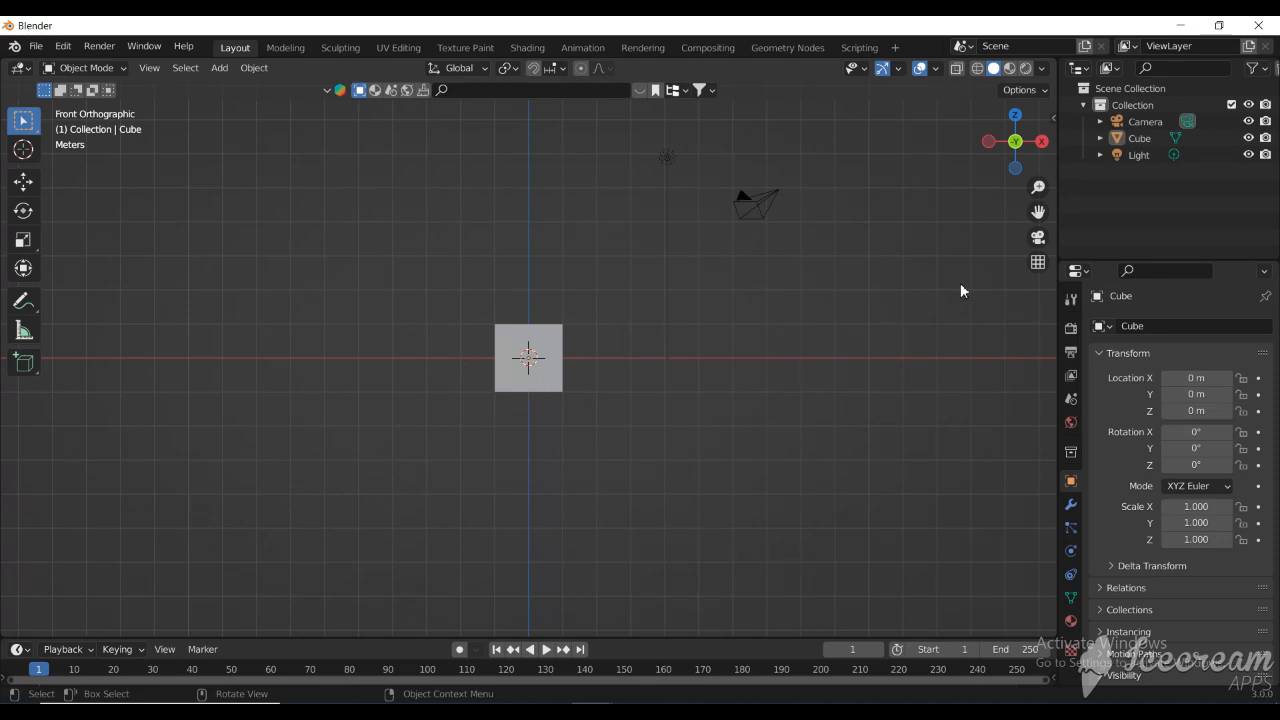
{"action": "left_click_drag", "start_coordinate": [1018, 162], "coordinate": [914, 229]}
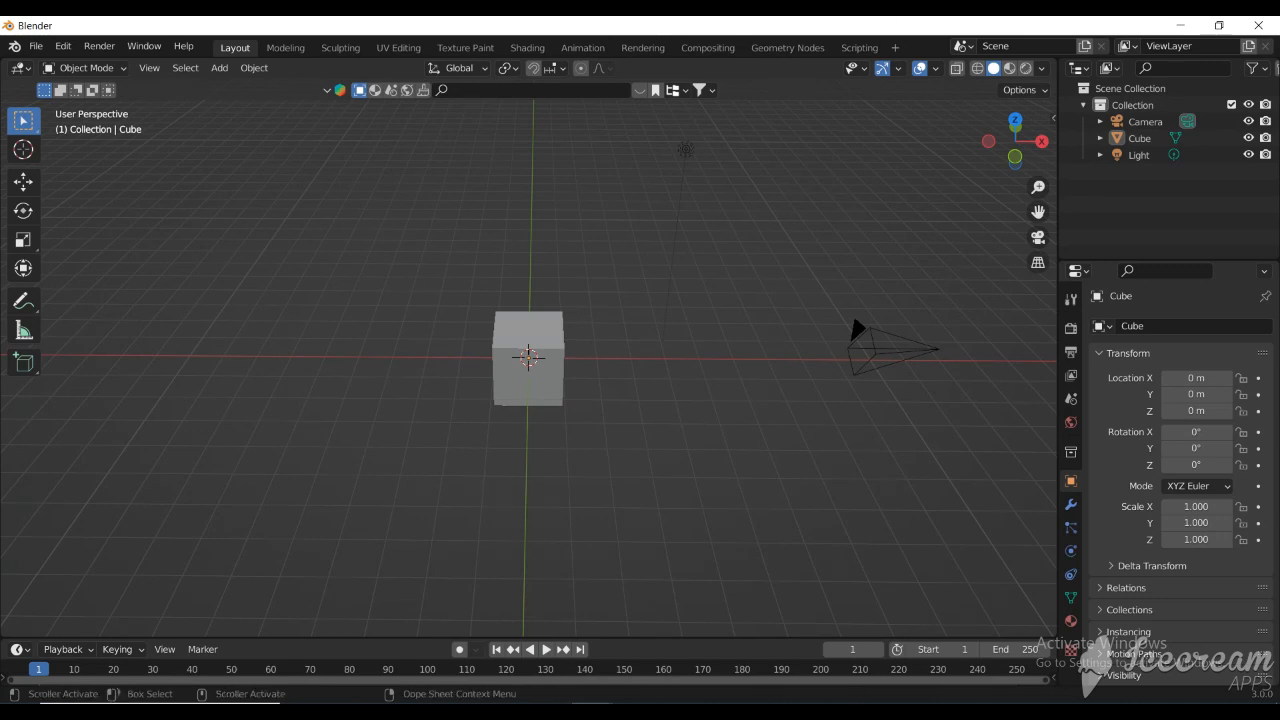
{"action": "left_click", "coordinate": [219, 67]}
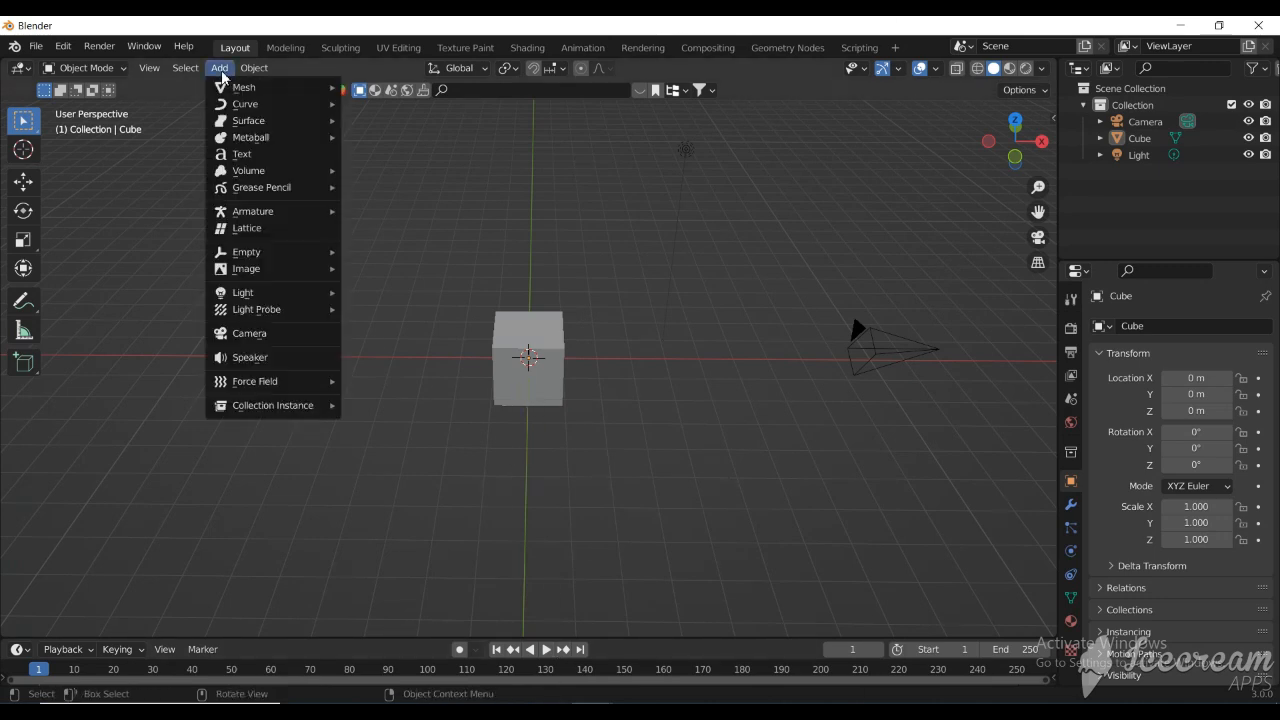
{"action": "mouse_move", "coordinate": [268, 90]}
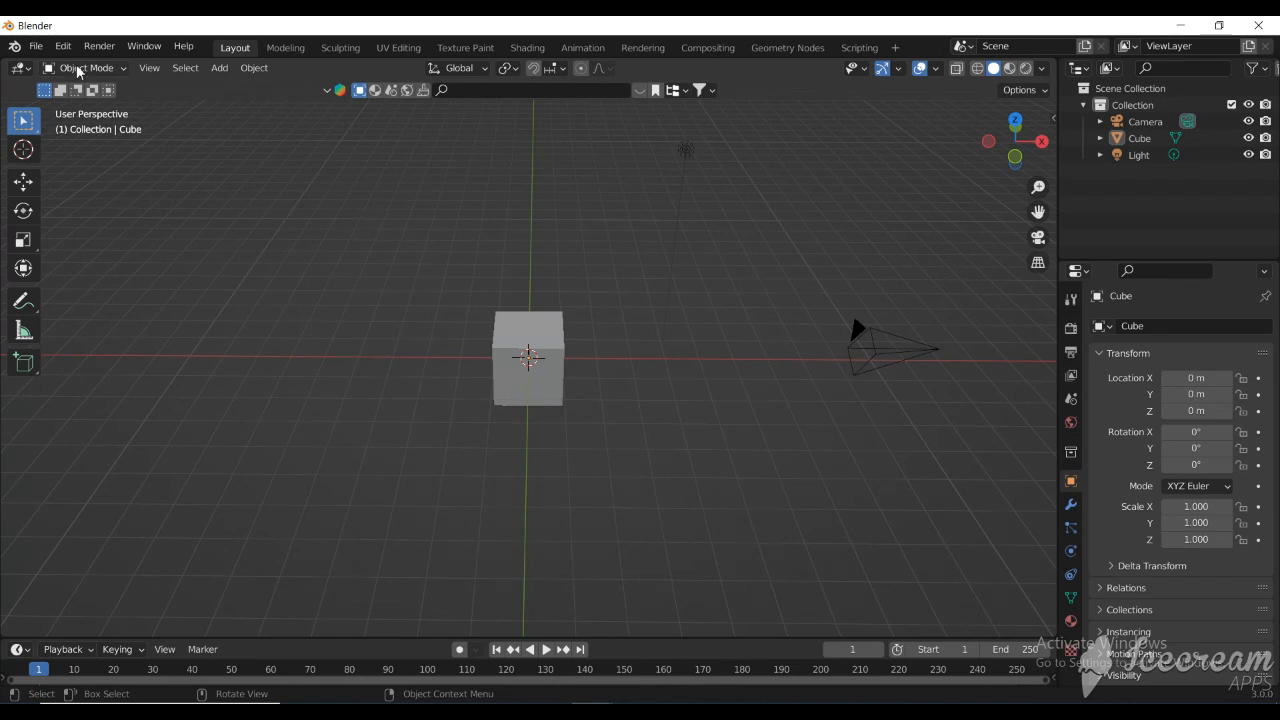
- Select the default cube in a close-up perspective view
{"action": "scroll", "coordinate": [503, 378], "scroll_direction": "up", "scroll_amount": 4}
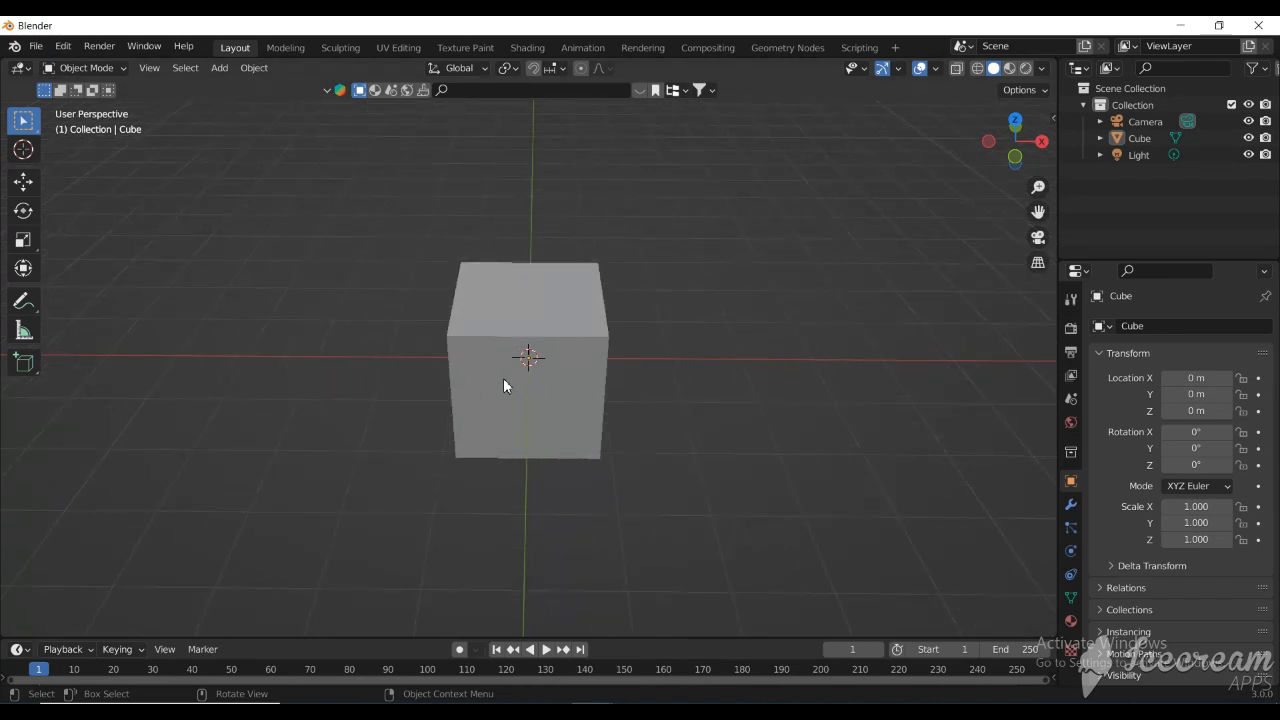
{"action": "scroll", "coordinate": [503, 385], "scroll_direction": "up", "scroll_amount": 1}
{"action": "left_click", "coordinate": [482, 415]}
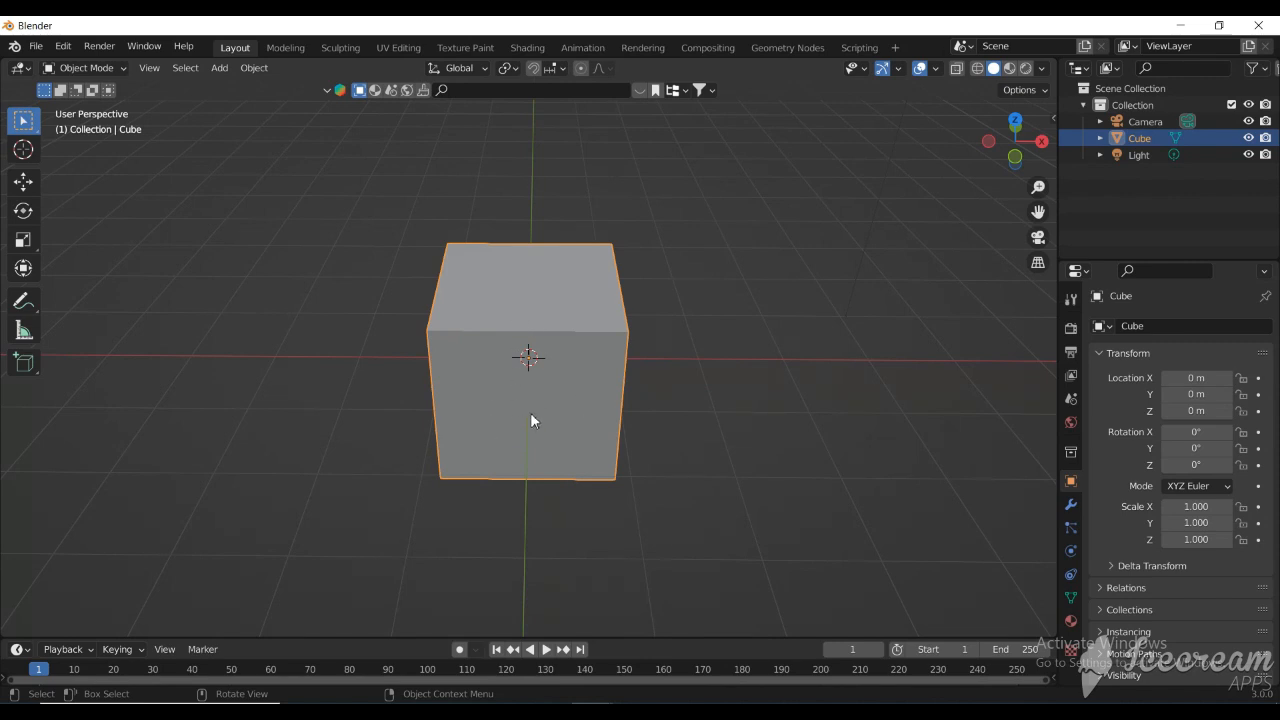
- Switch the default cube from Object Mode to Edit Mode
{"action": "left_click", "coordinate": [93, 67]}
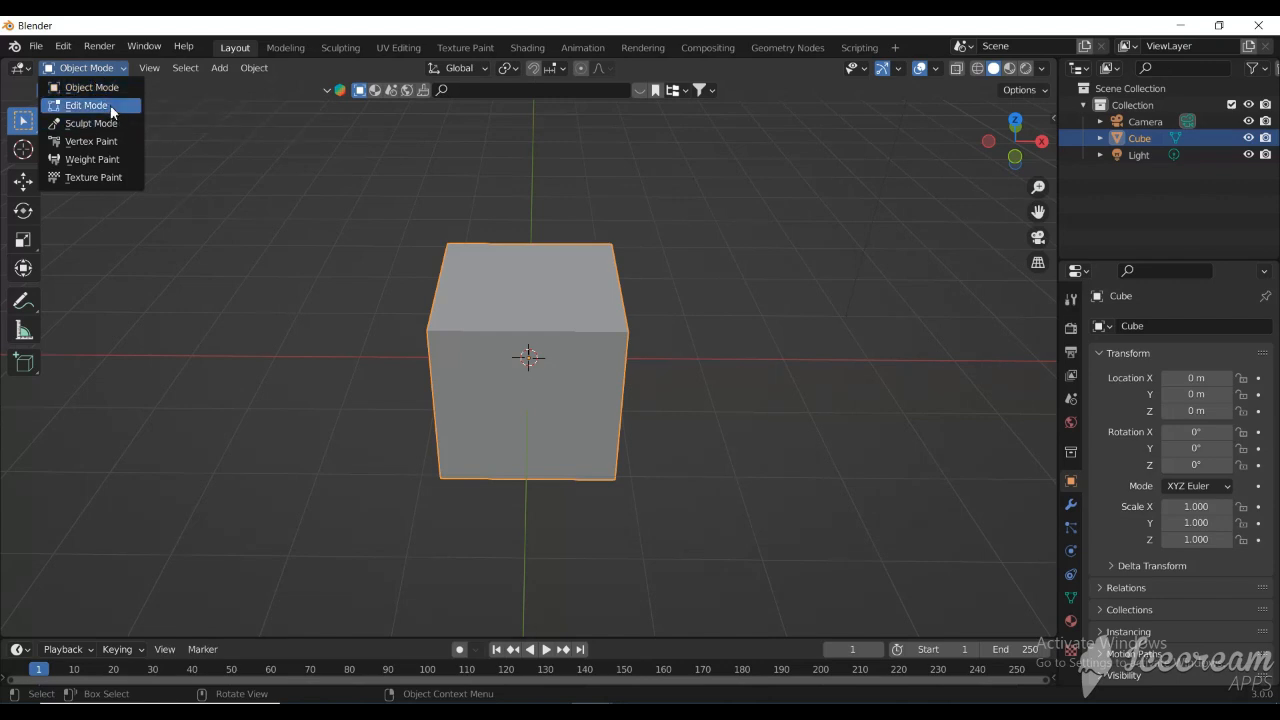
{"action": "left_click", "coordinate": [220, 348]}
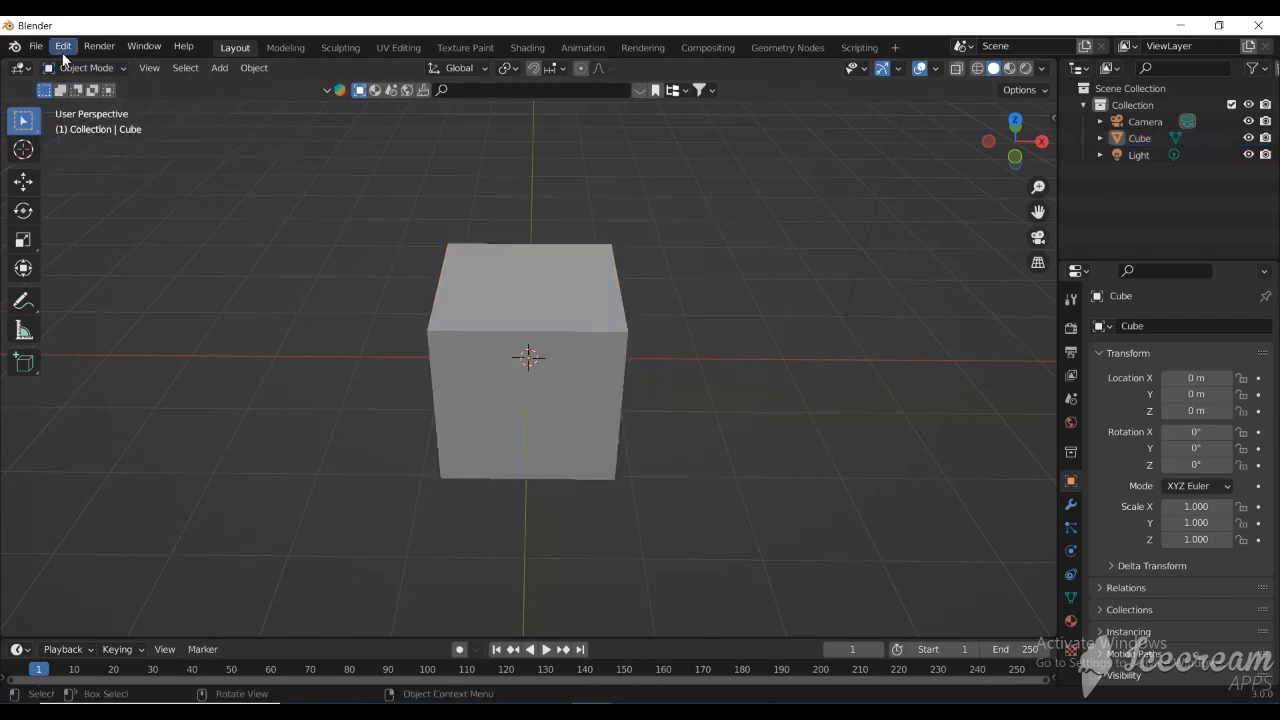
{"action": "left_click", "coordinate": [63, 46]}
{"action": "left_click", "coordinate": [88, 67]}
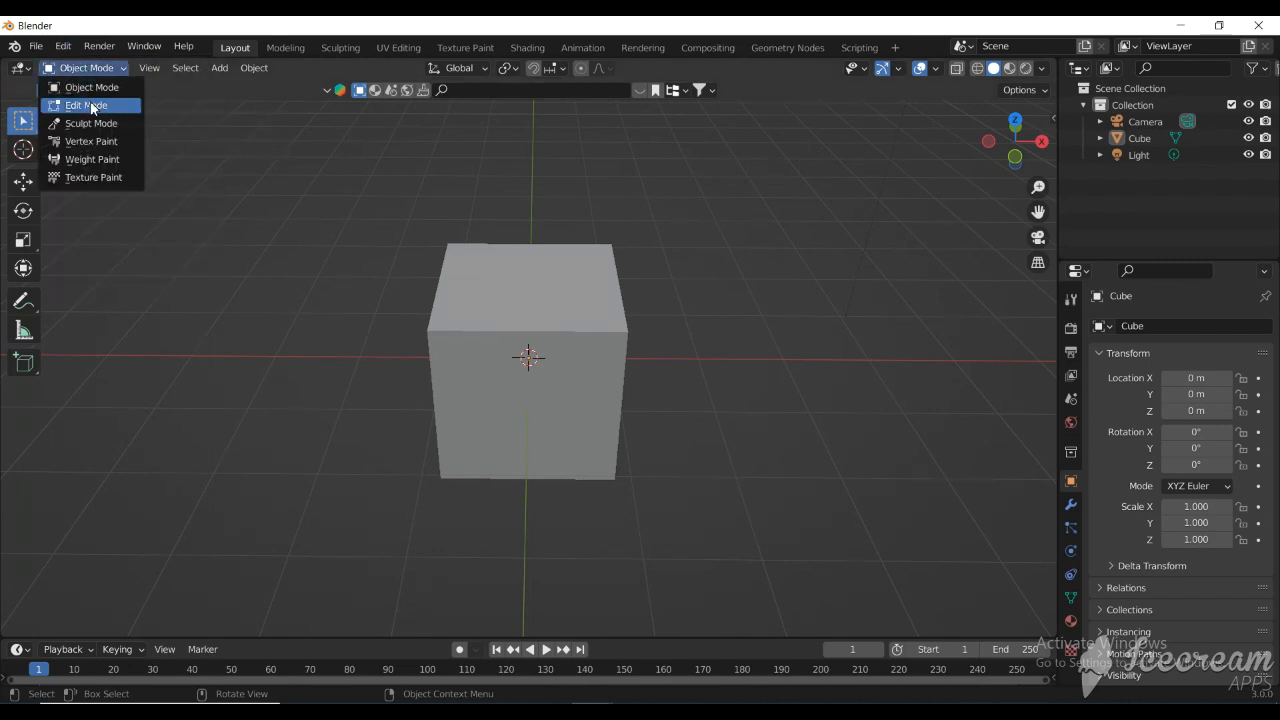
{"action": "left_click", "coordinate": [89, 106]}
{"action": "scroll", "coordinate": [528, 459], "scroll_direction": "up", "scroll_amount": 2}
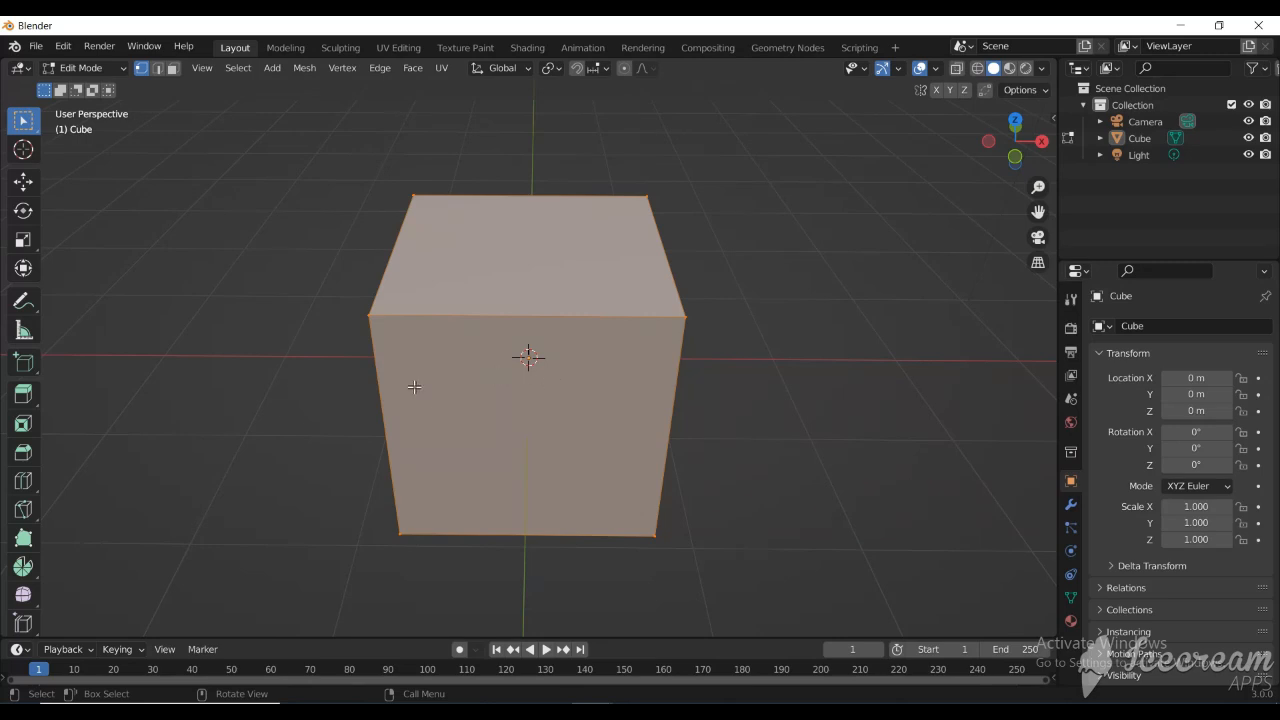
- Delete the cube's front face in face selection mode, leaving the box open at the front
{"action": "left_click", "coordinate": [172, 68]}
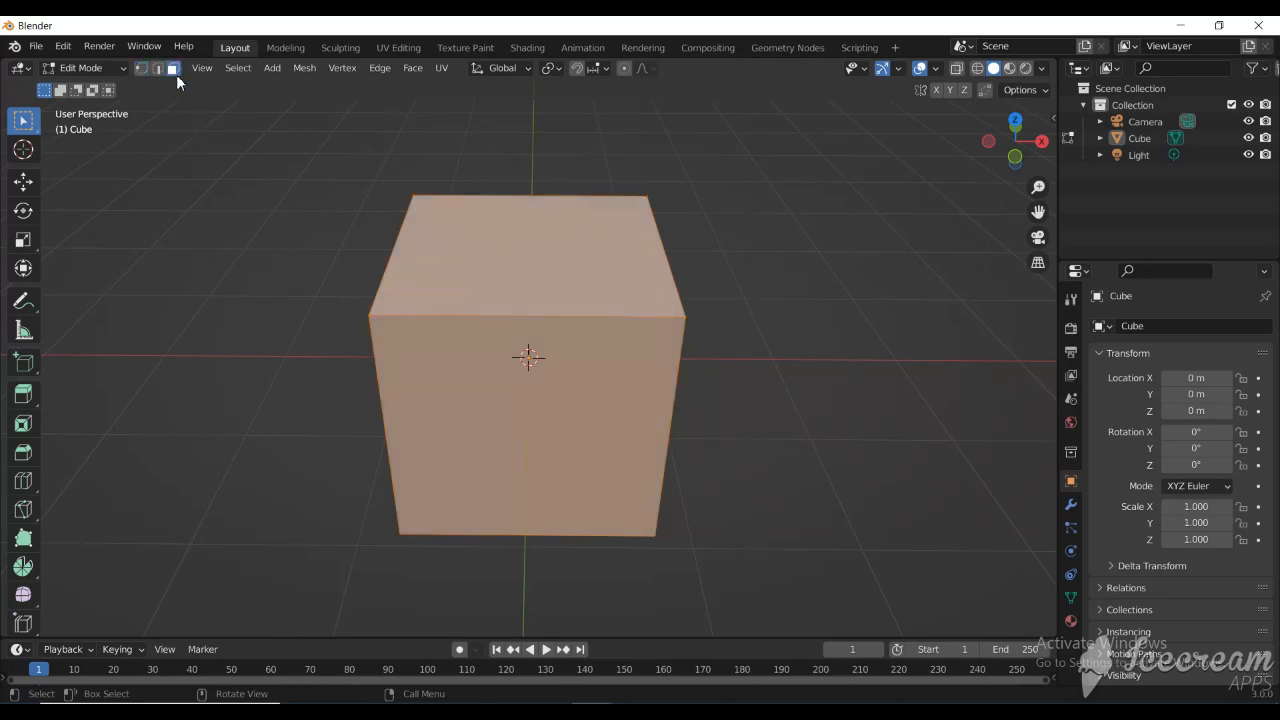
{"action": "left_click", "coordinate": [492, 414]}
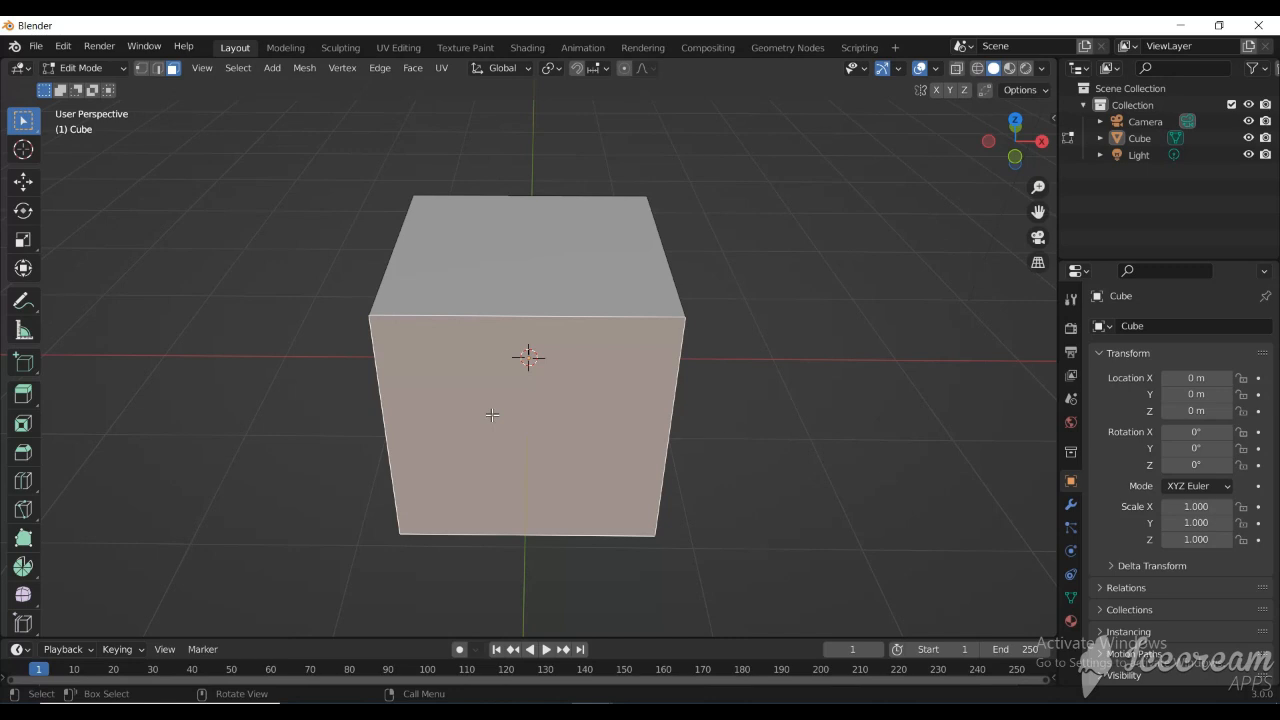
{"action": "key", "text": "KP_1"}
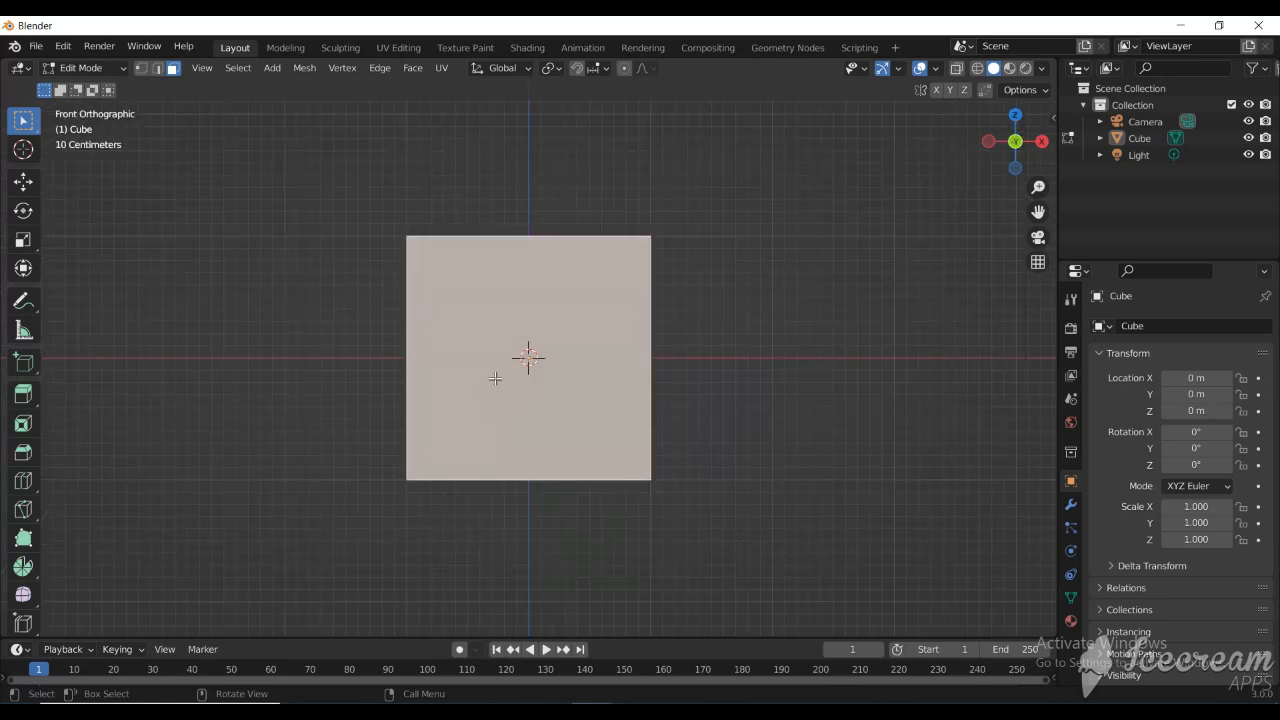
{"action": "left_click_drag", "start_coordinate": [992, 157], "coordinate": [985, 267]}
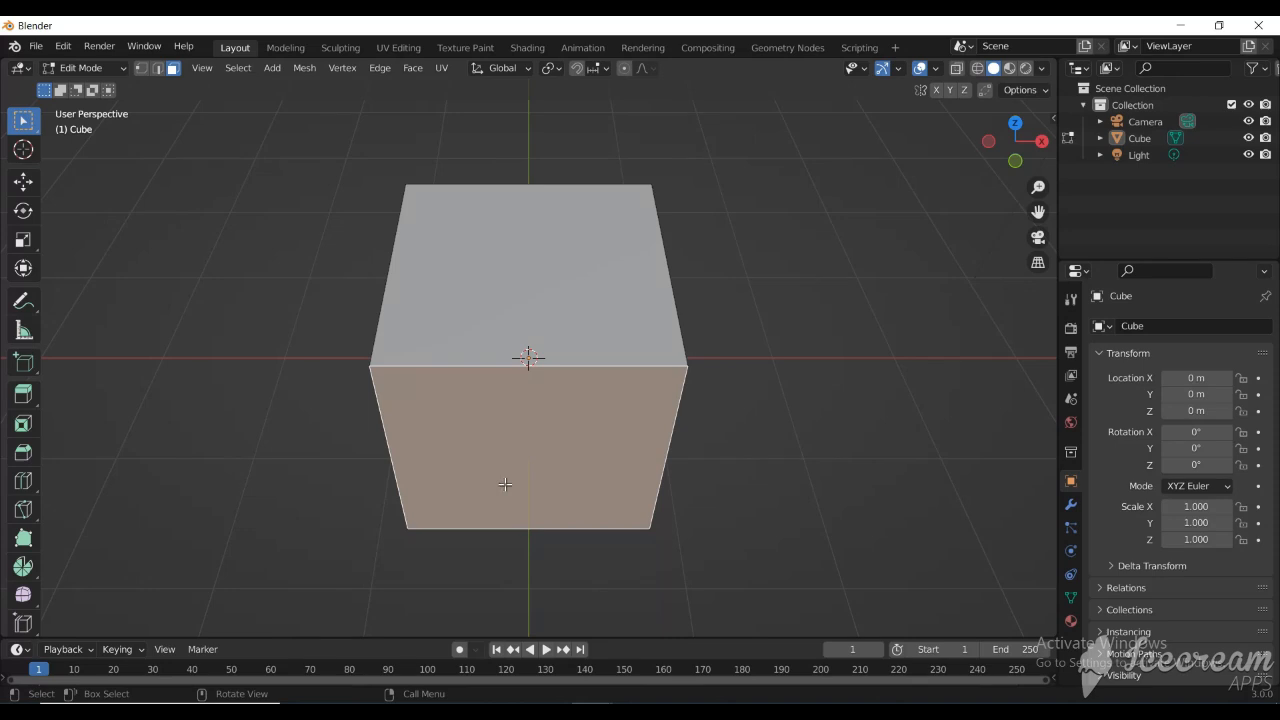
{"action": "key", "text": "x"}
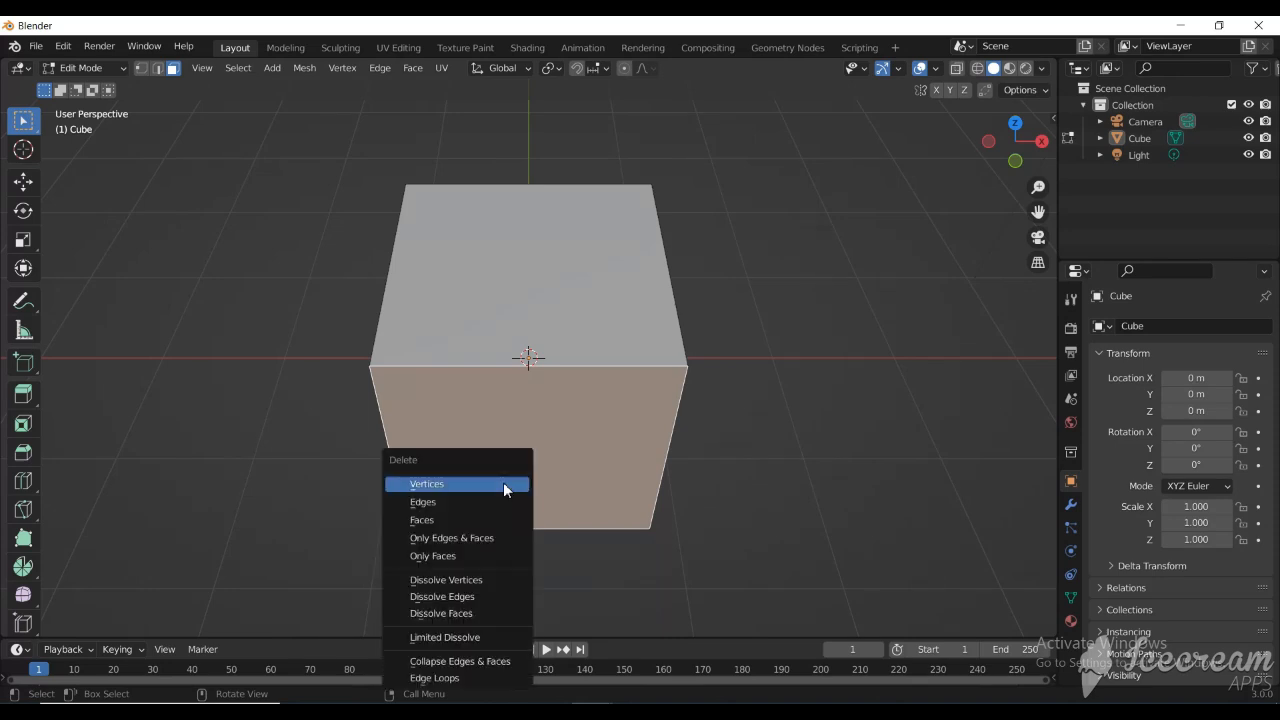
{"action": "left_click", "coordinate": [478, 520]}
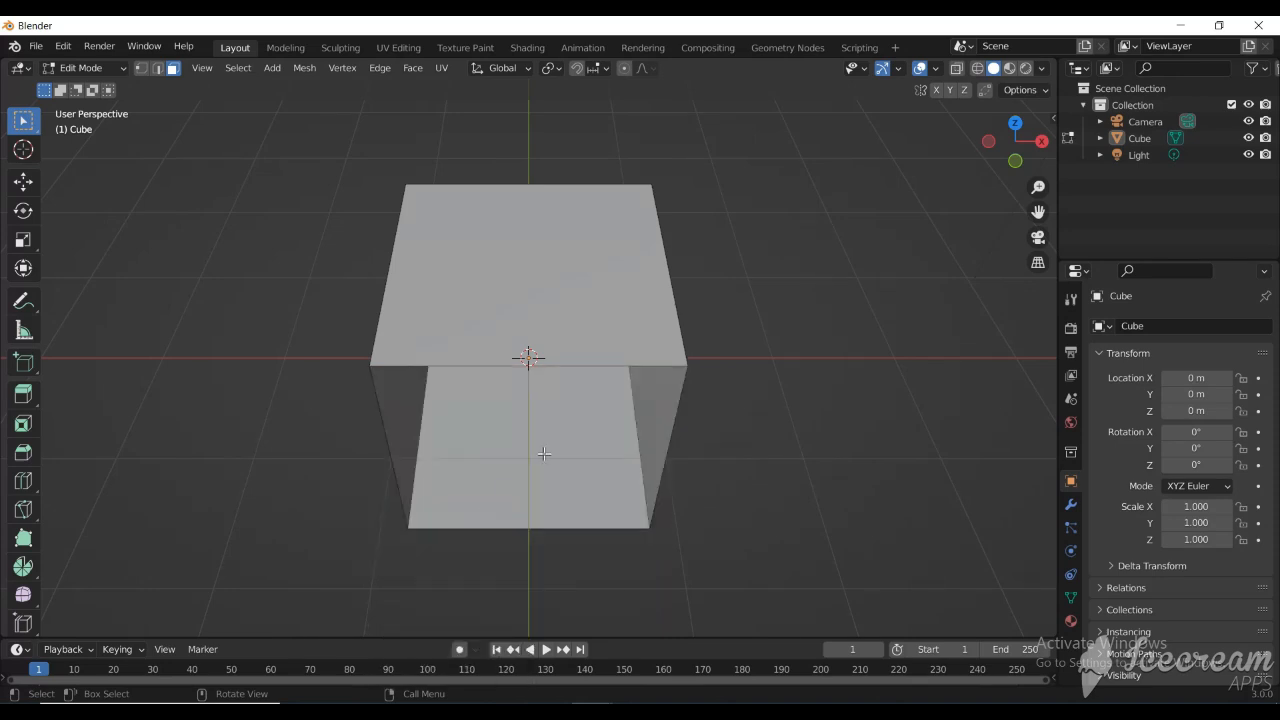
{"action": "mouse_move", "coordinate": [1020, 172]}
{"action": "left_mouse_down"}
{"action": "mouse_move", "coordinate": [1020, 150]}
{"action": "mouse_move", "coordinate": [1020, 172]}
{"action": "left_mouse_up"}
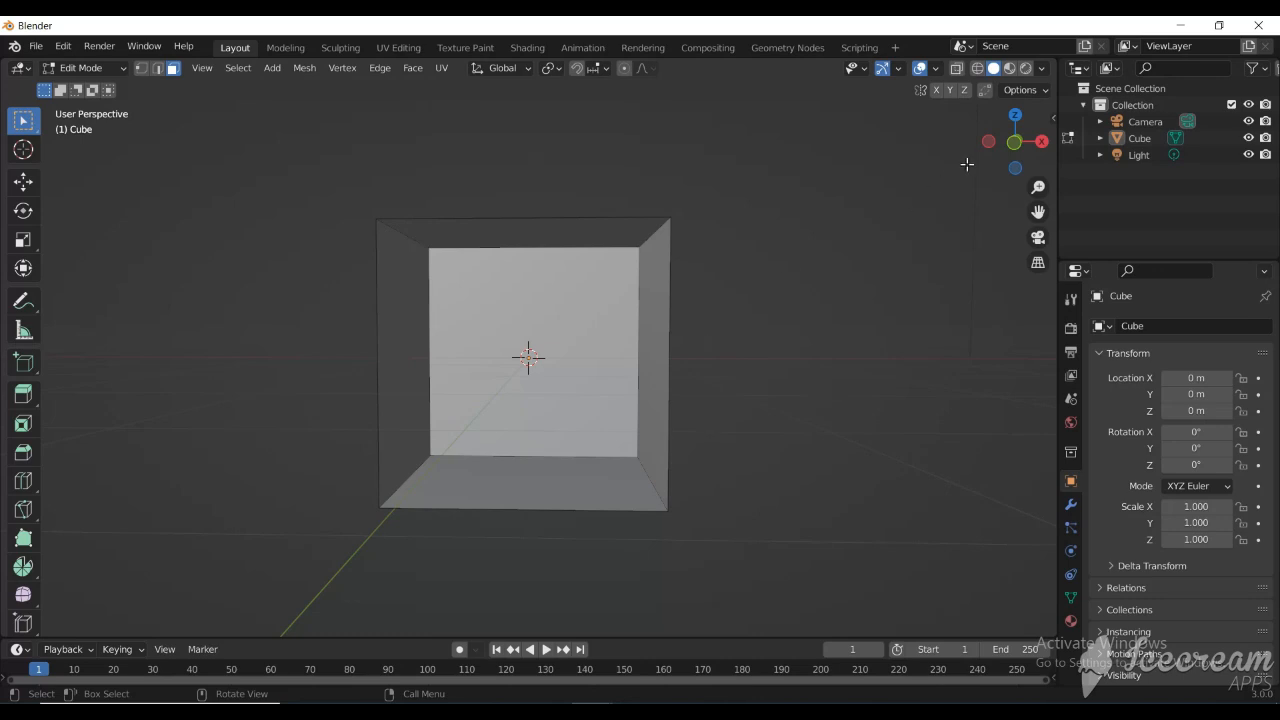
{"action": "left_click_drag", "start_coordinate": [1015, 143], "coordinate": [614, 396]}
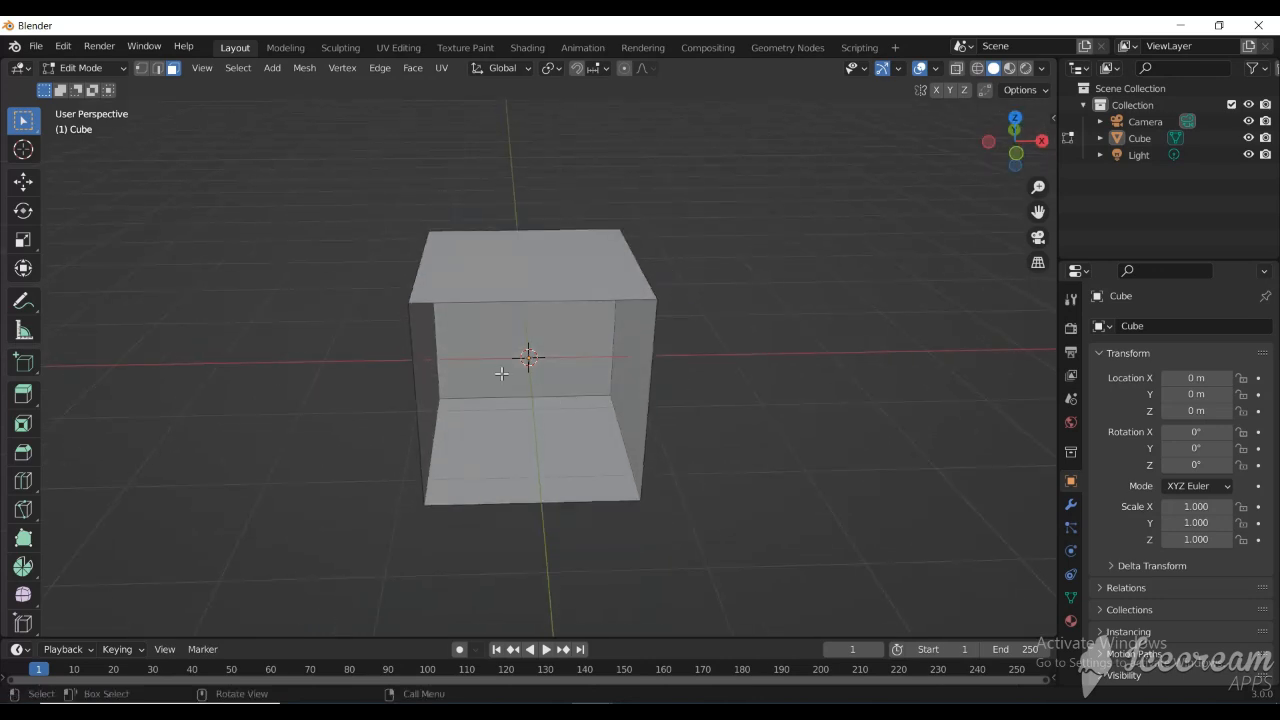
- Return to Object Mode and select the open-fronted cube
{"action": "left_click", "coordinate": [95, 66]}
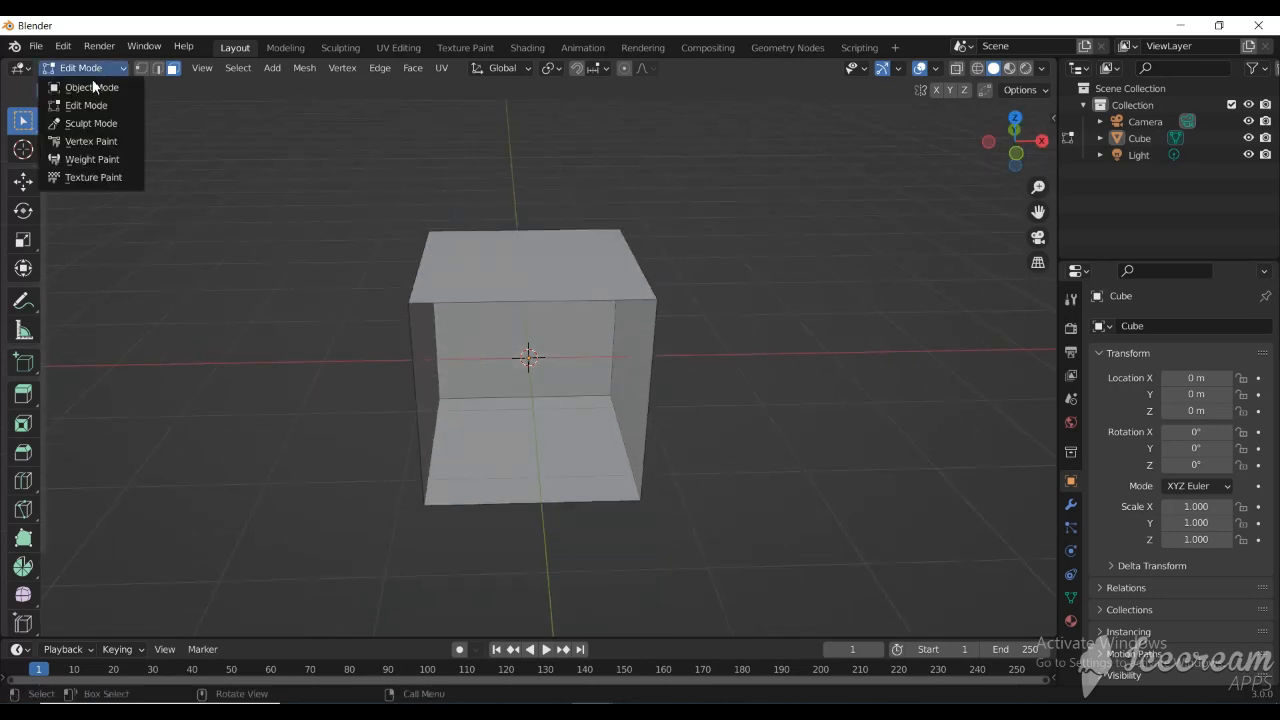
{"action": "left_click", "coordinate": [92, 84]}
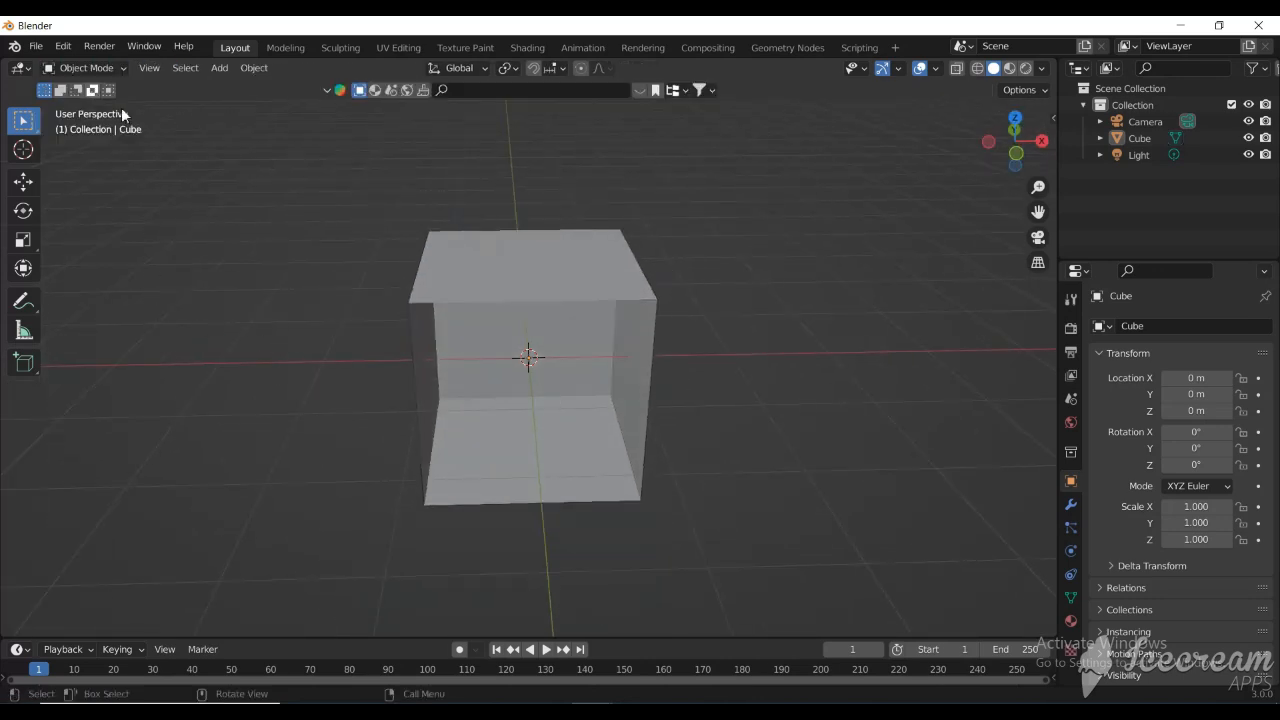
{"action": "left_click", "coordinate": [511, 381]}
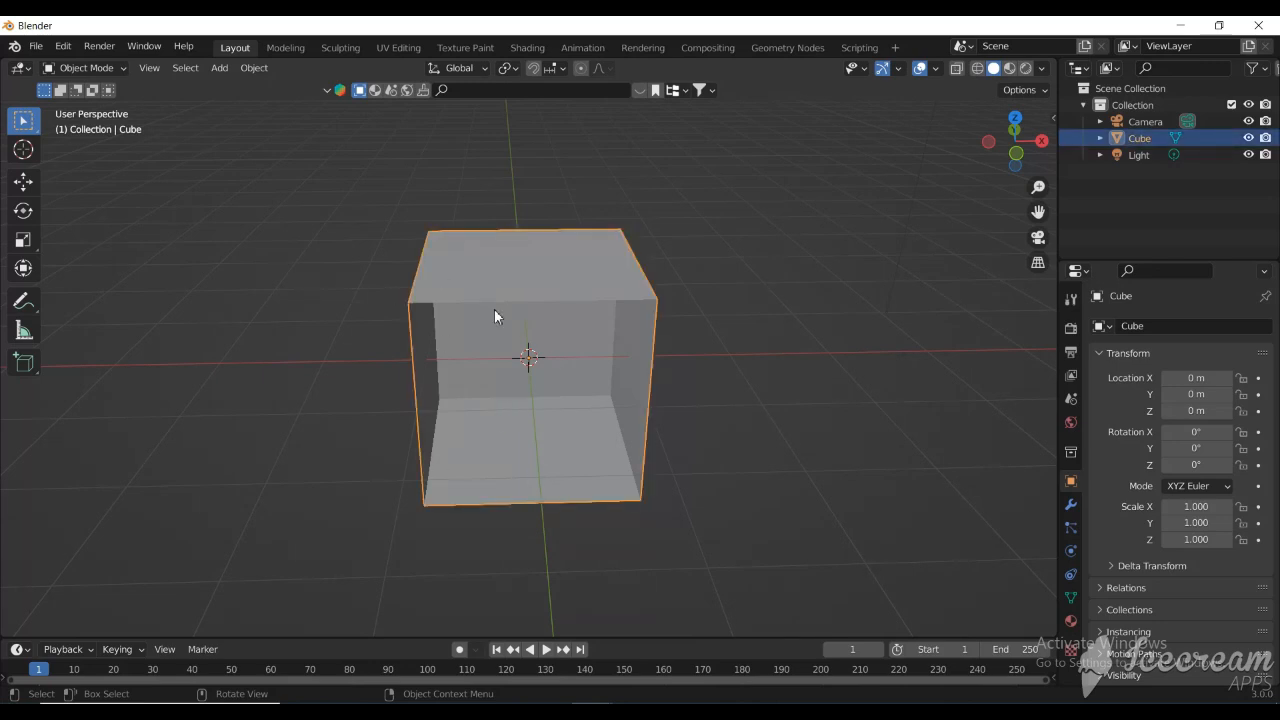
- Try moving the open cube about 2.33 m along X, 0.40 m up along Z and slightly along Y, and undo the moves
{"action": "left_click", "coordinate": [21, 184]}
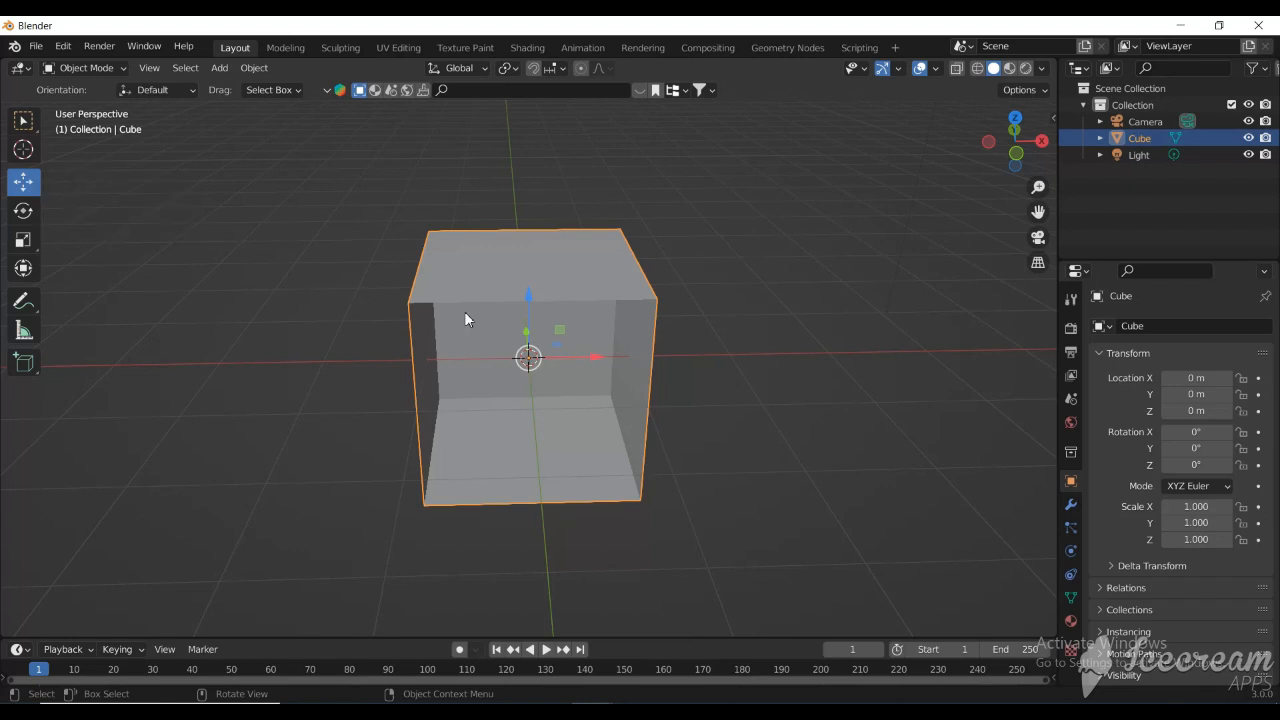
{"action": "left_click_drag", "start_coordinate": [598, 358], "coordinate": [838, 362]}
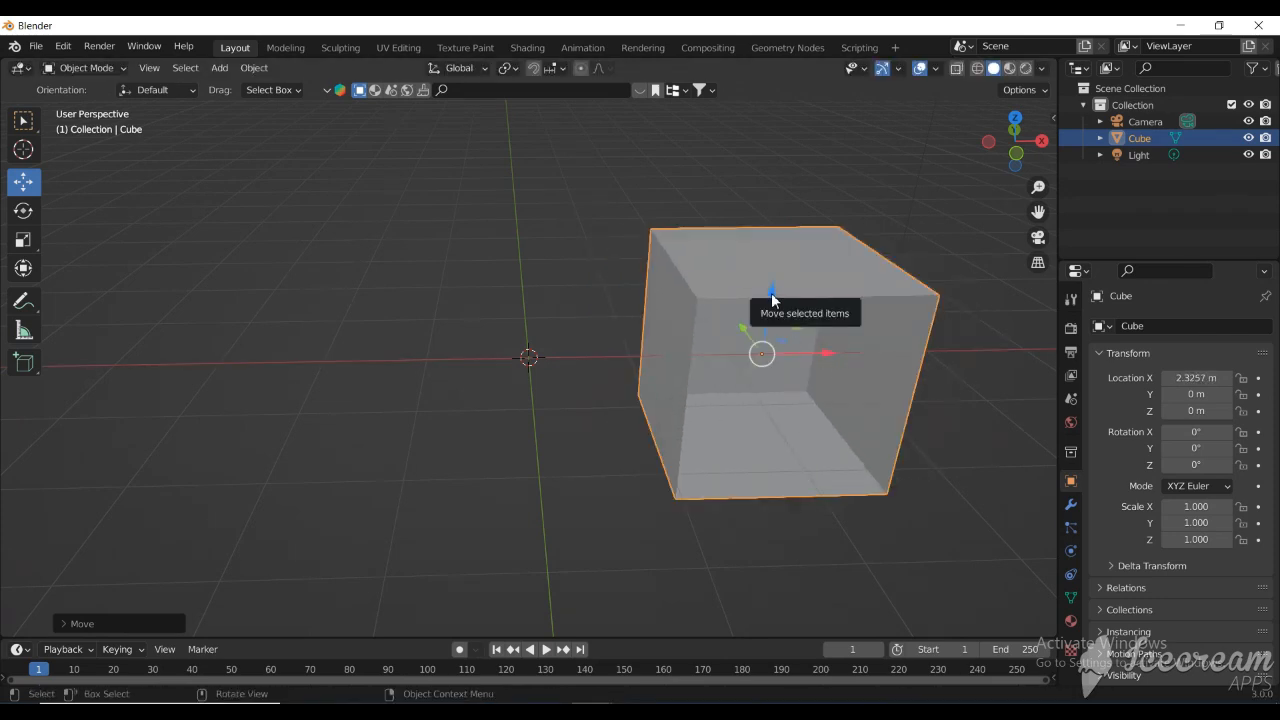
{"action": "left_click_drag", "start_coordinate": [776, 302], "coordinate": [767, 257]}
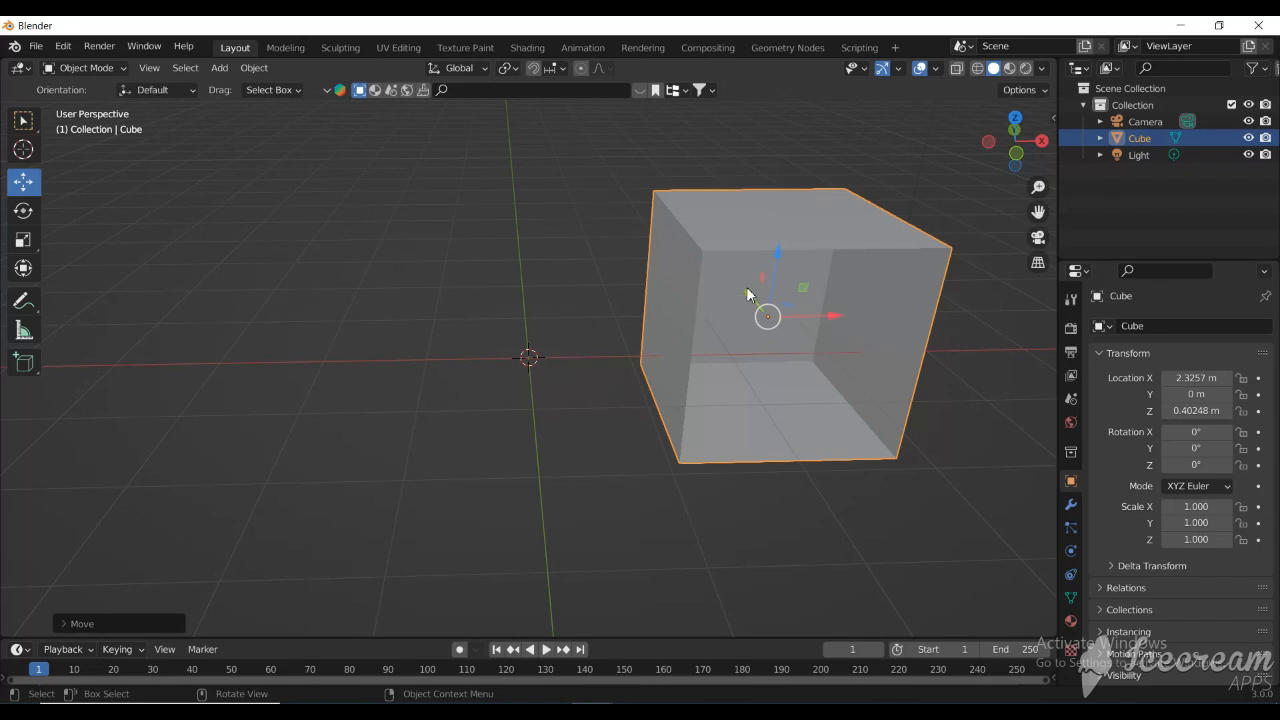
{"action": "left_click_drag", "start_coordinate": [744, 288], "coordinate": [722, 339]}
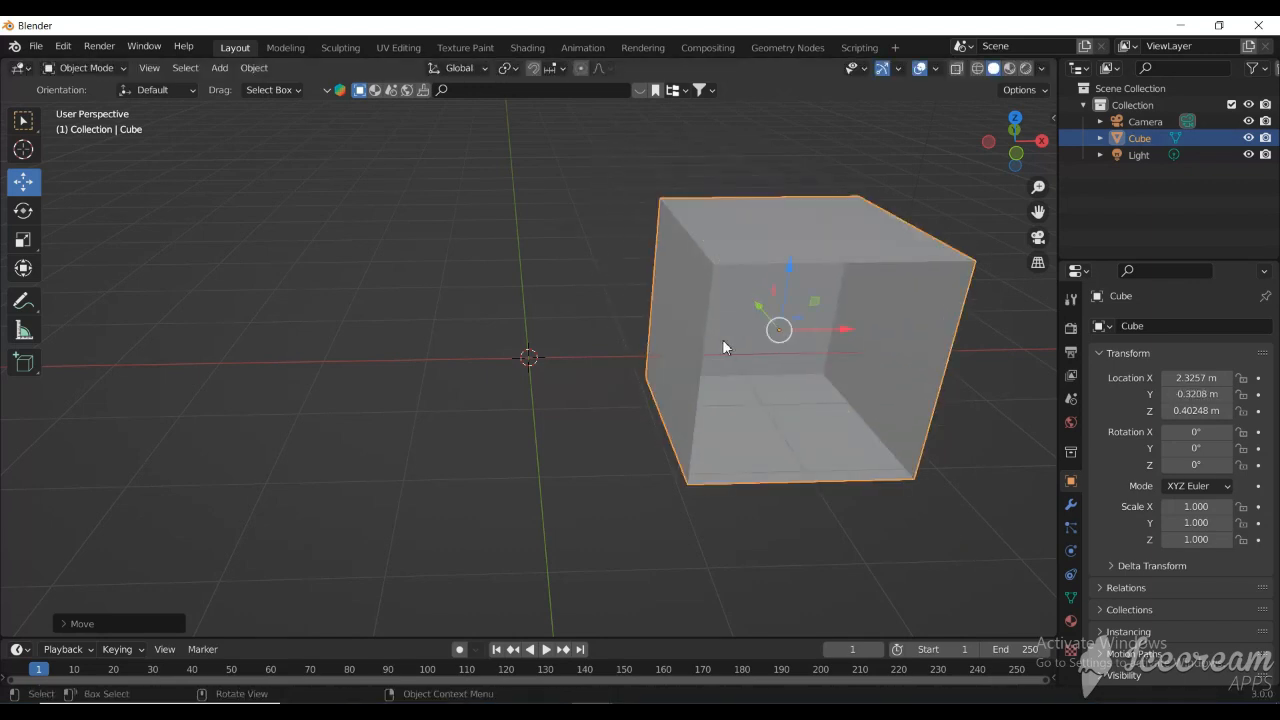
{"action": "key", "text": "ctrl+z"}
{"action": "key", "text": "ctrl+z"}
{"action": "key", "text": "ctrl+z"}
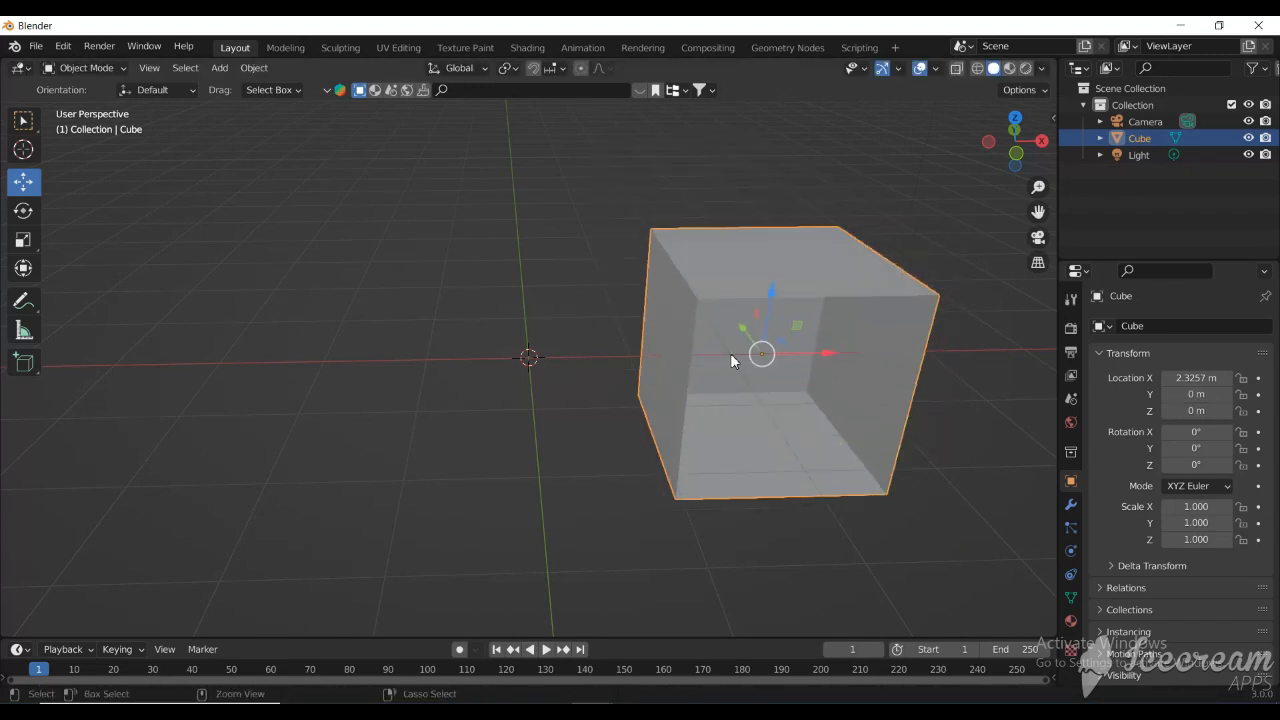
{"action": "key", "text": "ctrl+z"}
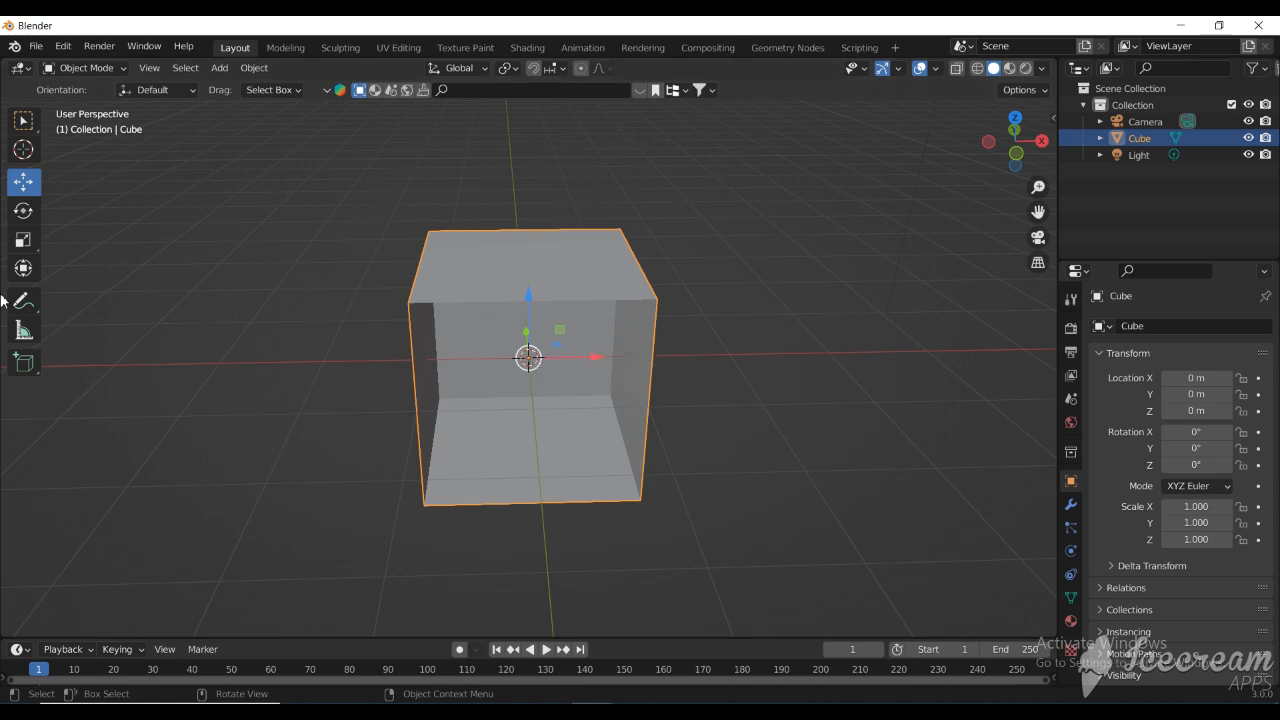
- Scale the open cube along the X axis only to about 3.505, forming a long box
{"action": "left_click", "coordinate": [25, 242]}
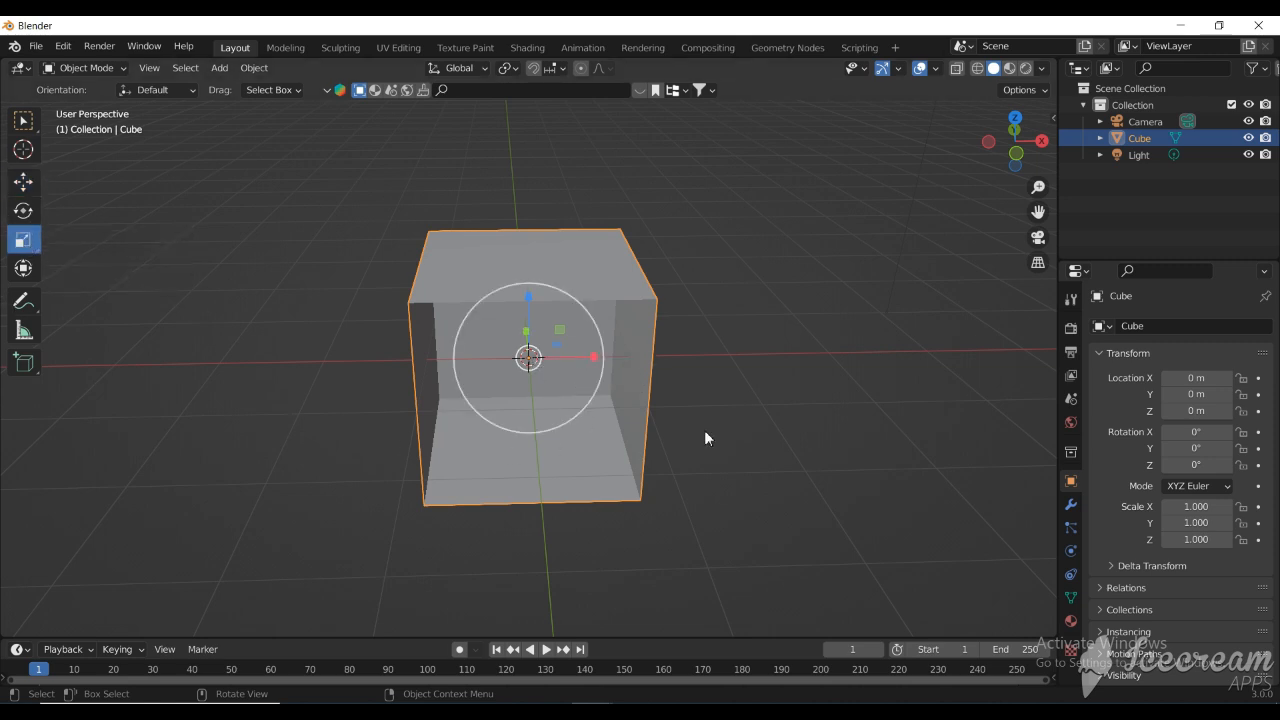
{"action": "left_click_drag", "start_coordinate": [596, 357], "coordinate": [754, 361]}
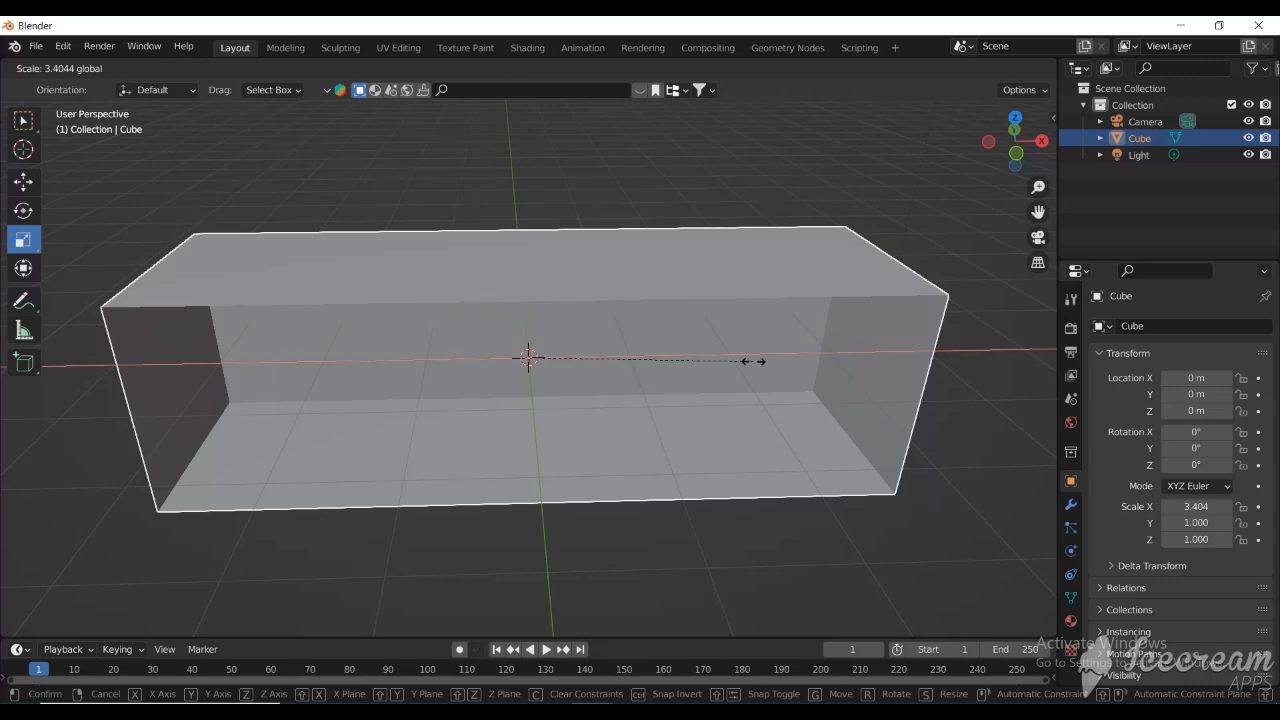
{"action": "left_click_drag", "start_coordinate": [754, 361], "coordinate": [760, 361]}
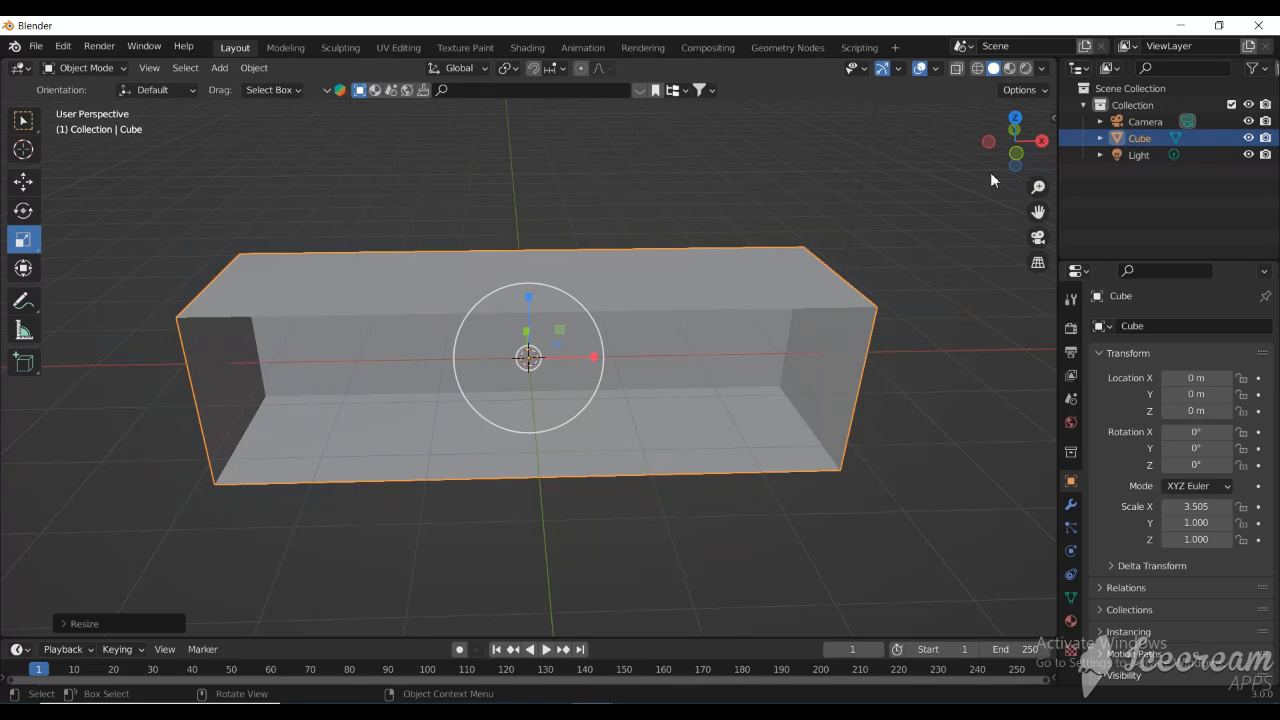
{"action": "left_click_drag", "start_coordinate": [1015, 140], "coordinate": [1001, 122]}
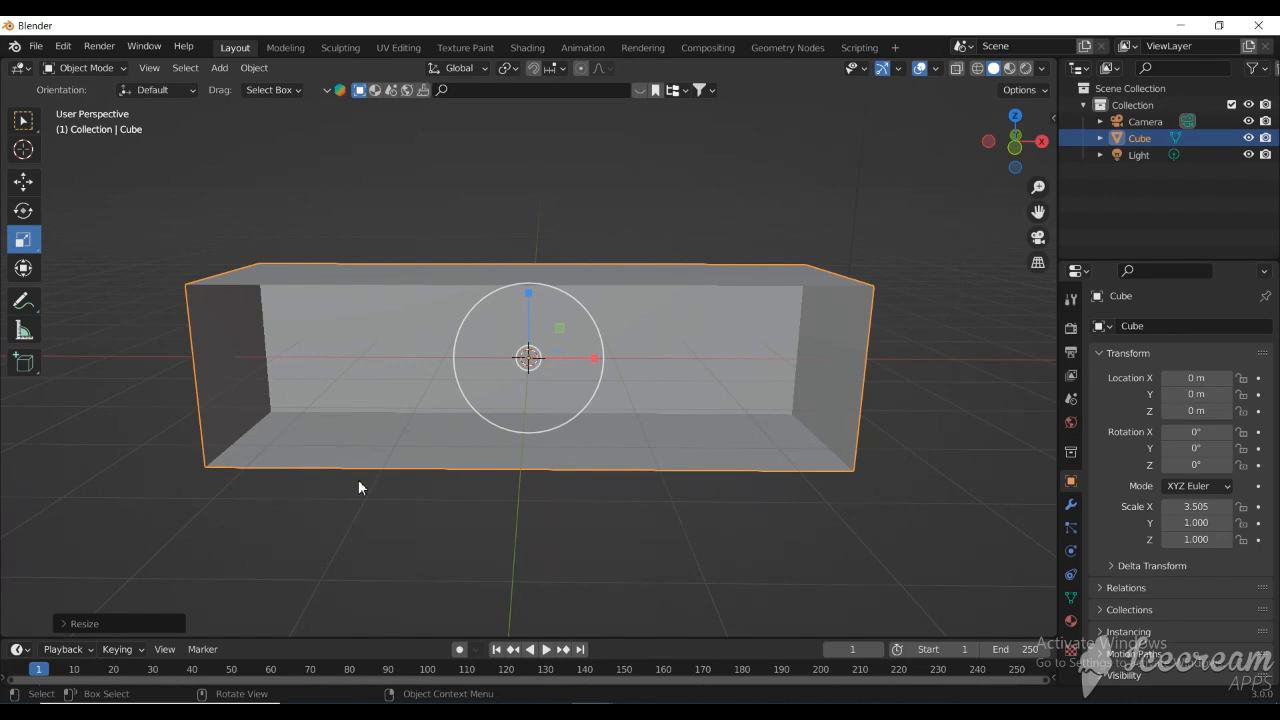
{"action": "left_click_drag", "start_coordinate": [1015, 142], "coordinate": [1032, 140]}
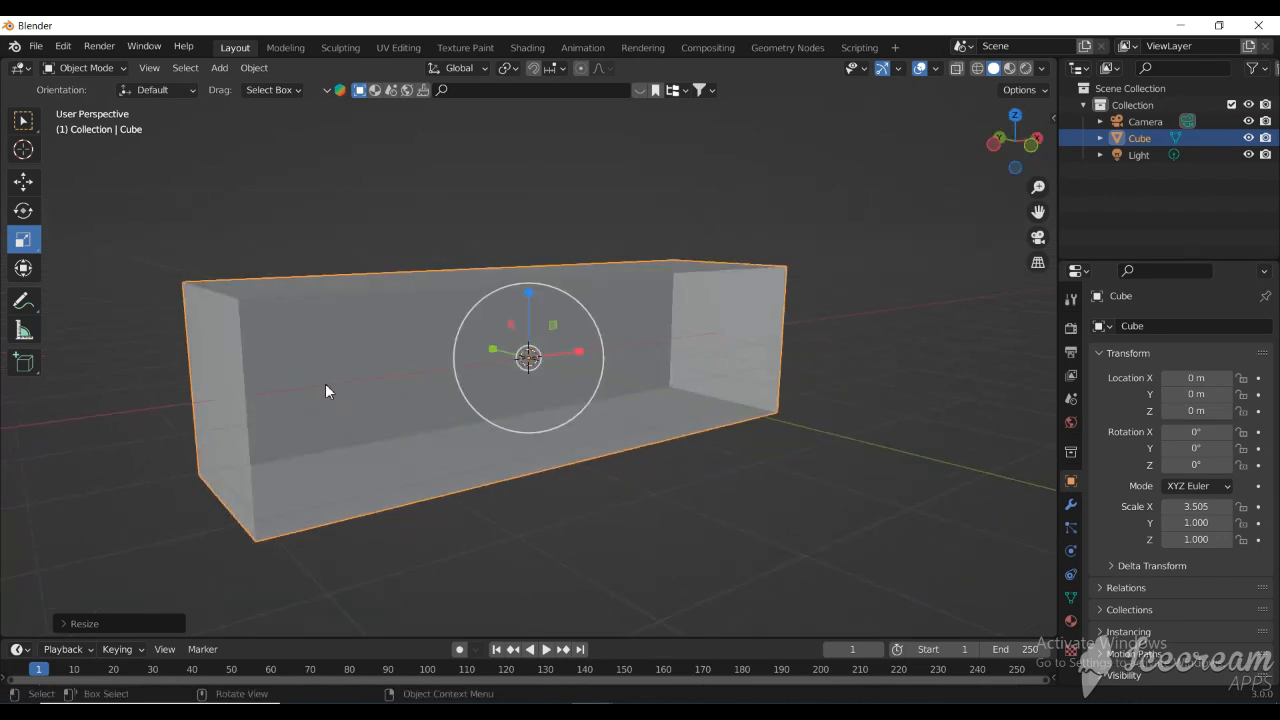
- In Edit Mode, duplicate the long box's end face on the negative X side and move the copy about 1.5 m inward along X as a partition
{"action": "left_click", "coordinate": [22, 182]}
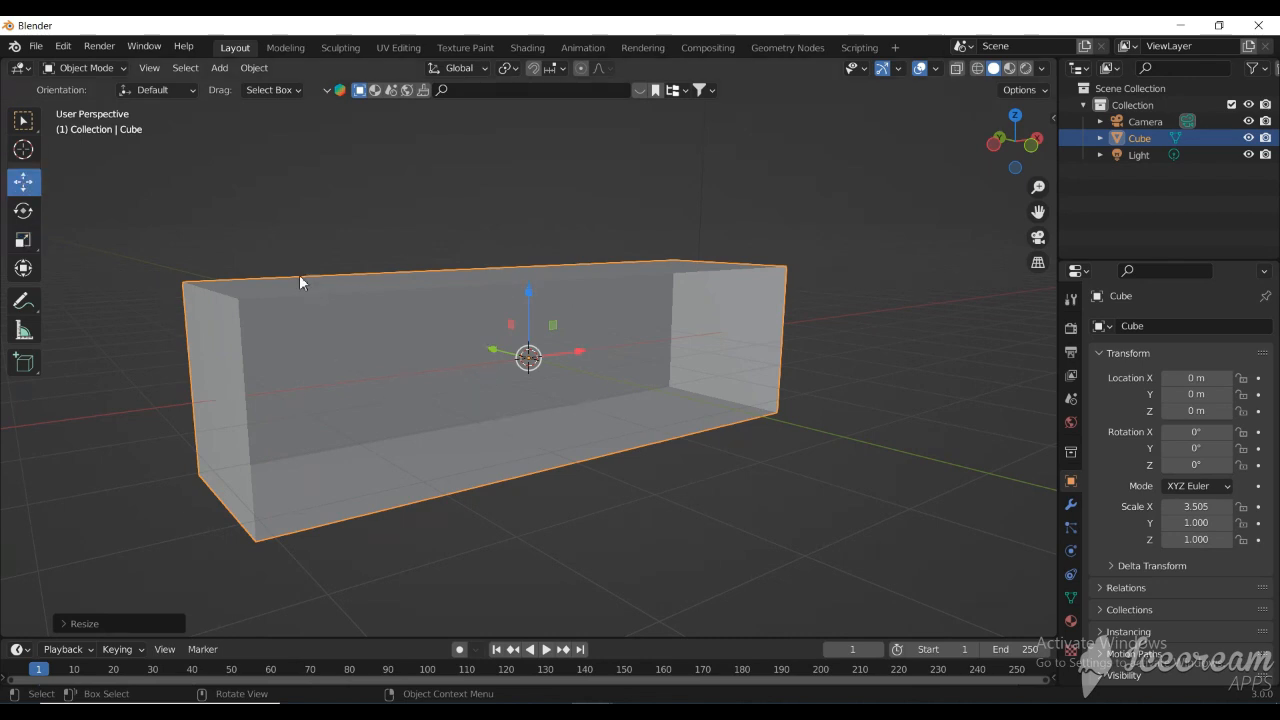
{"action": "key", "text": "Tab"}
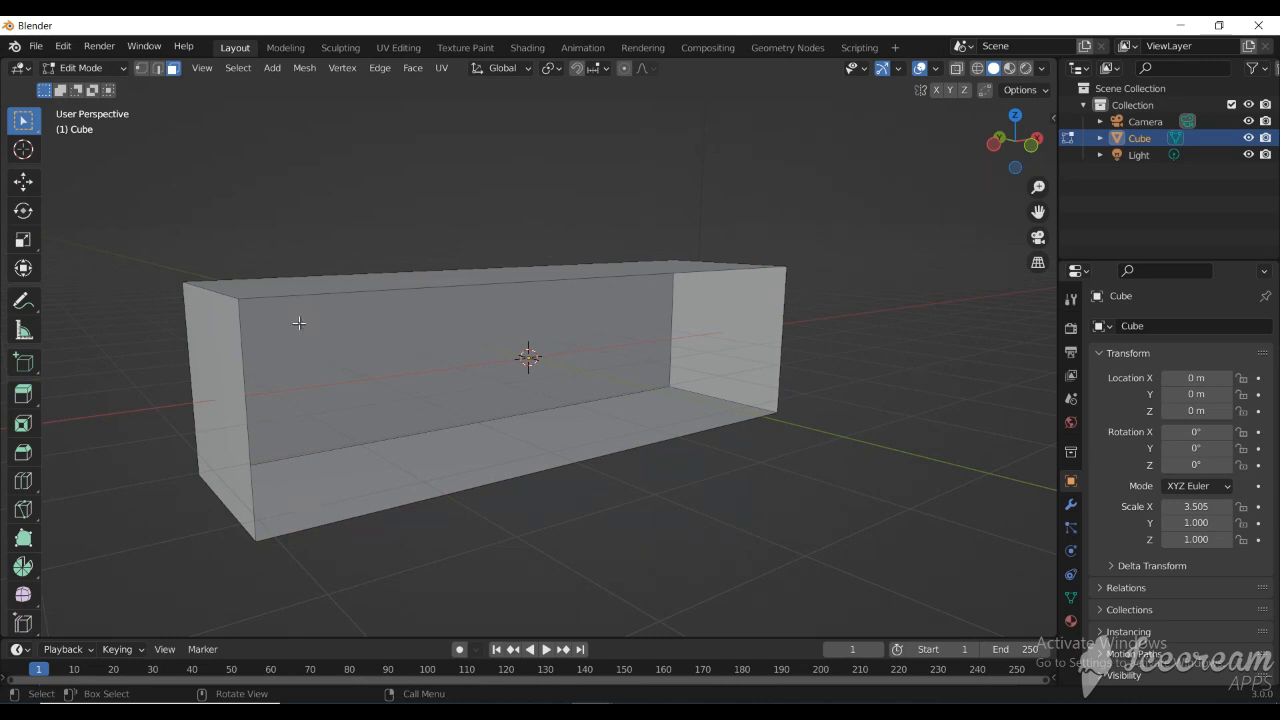
{"action": "left_click", "coordinate": [227, 366]}
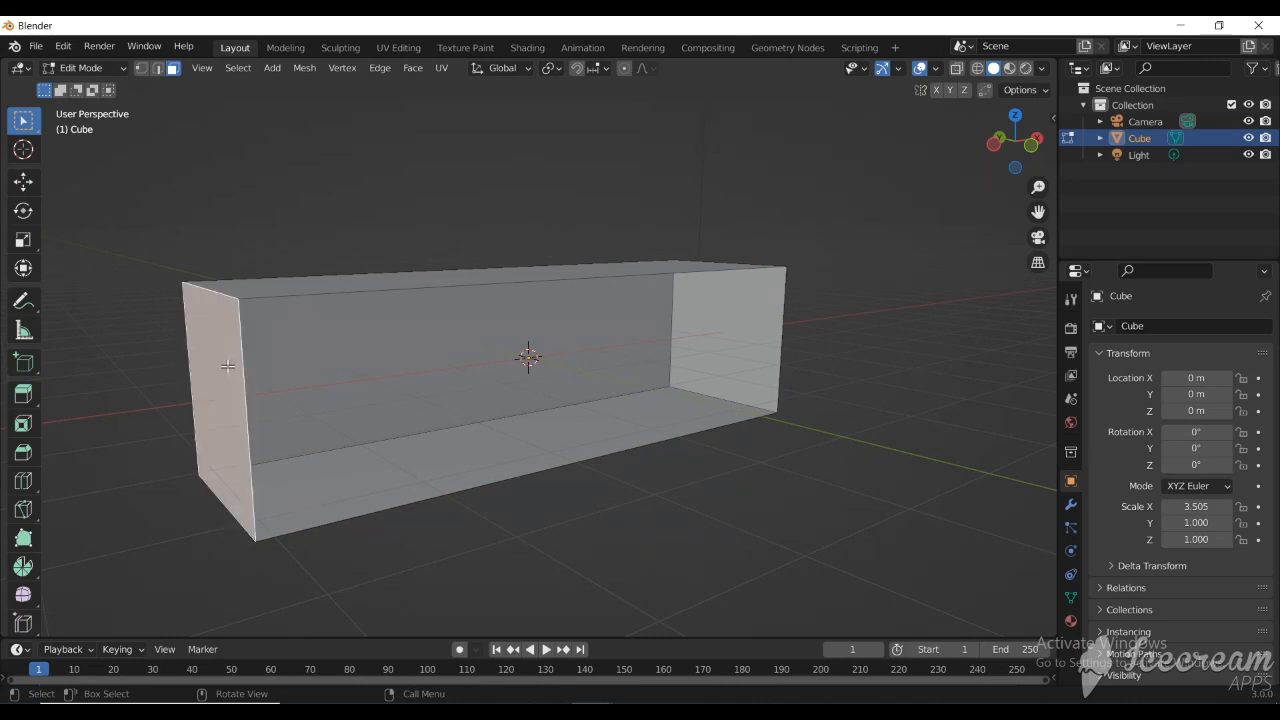
{"action": "key", "text": "KP_5"}
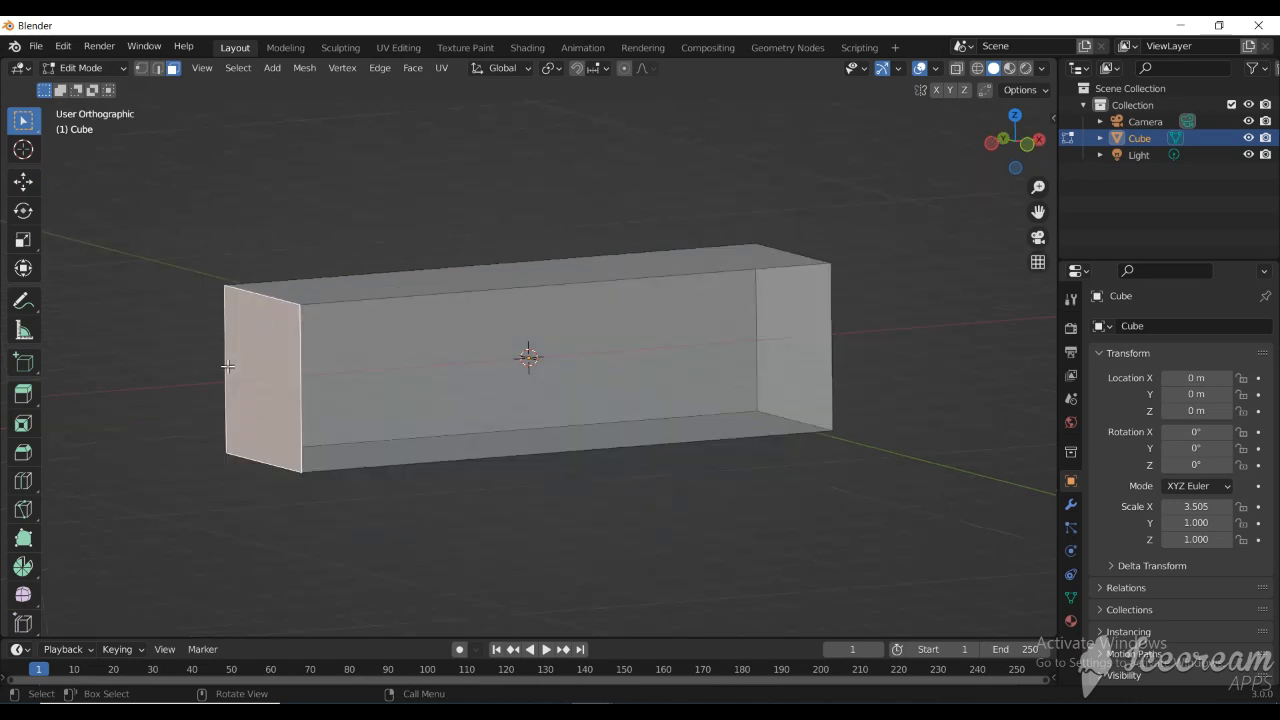
{"action": "key", "text": "KP_1"}
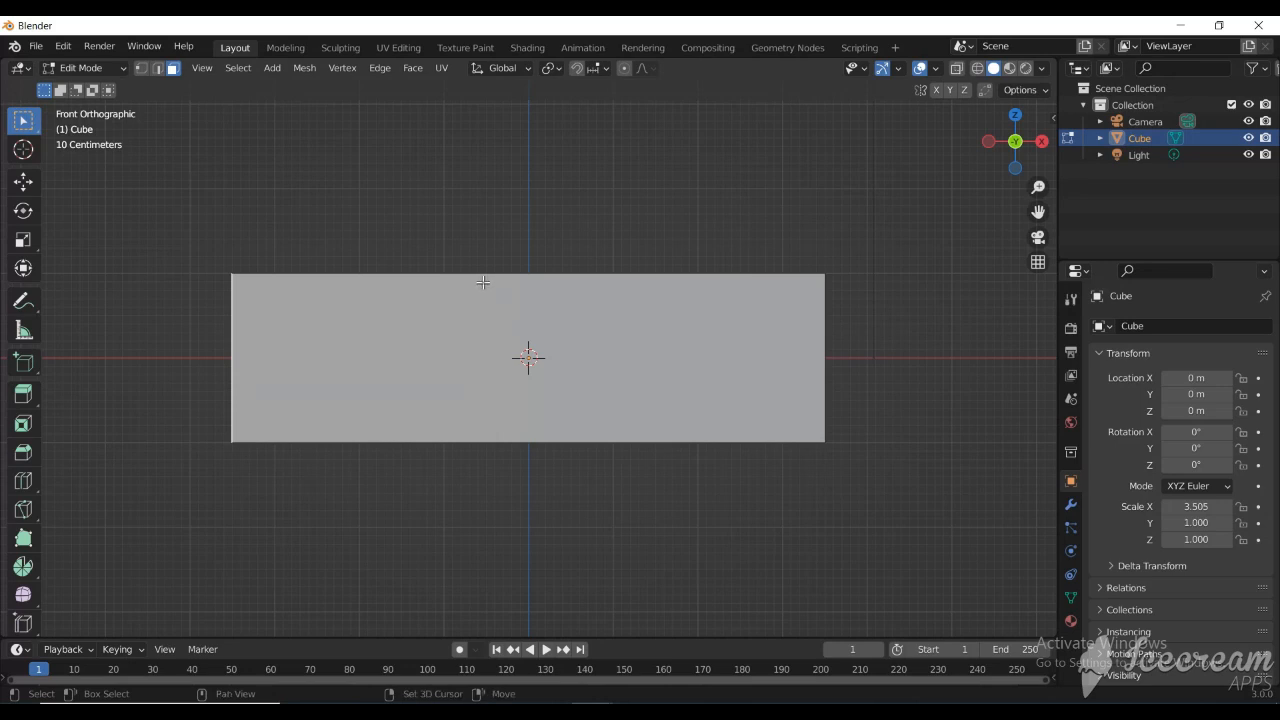
{"action": "key", "text": "g"}
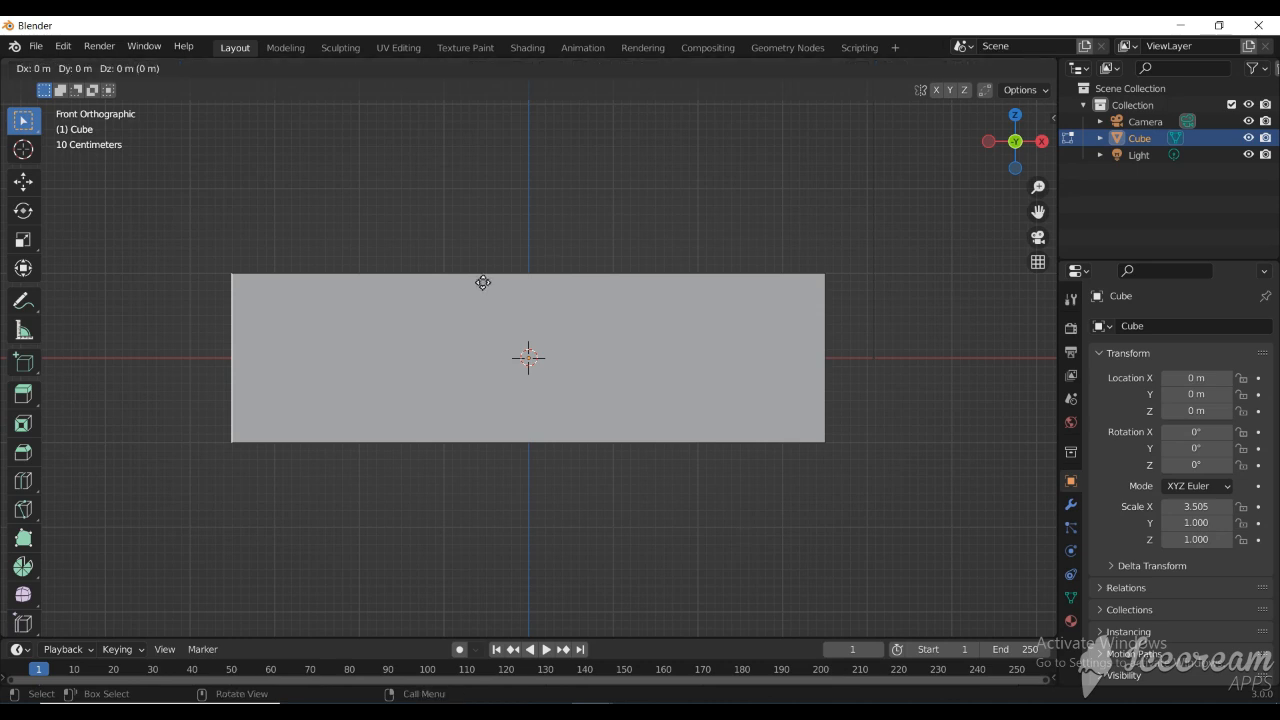
{"action": "key", "text": "x"}
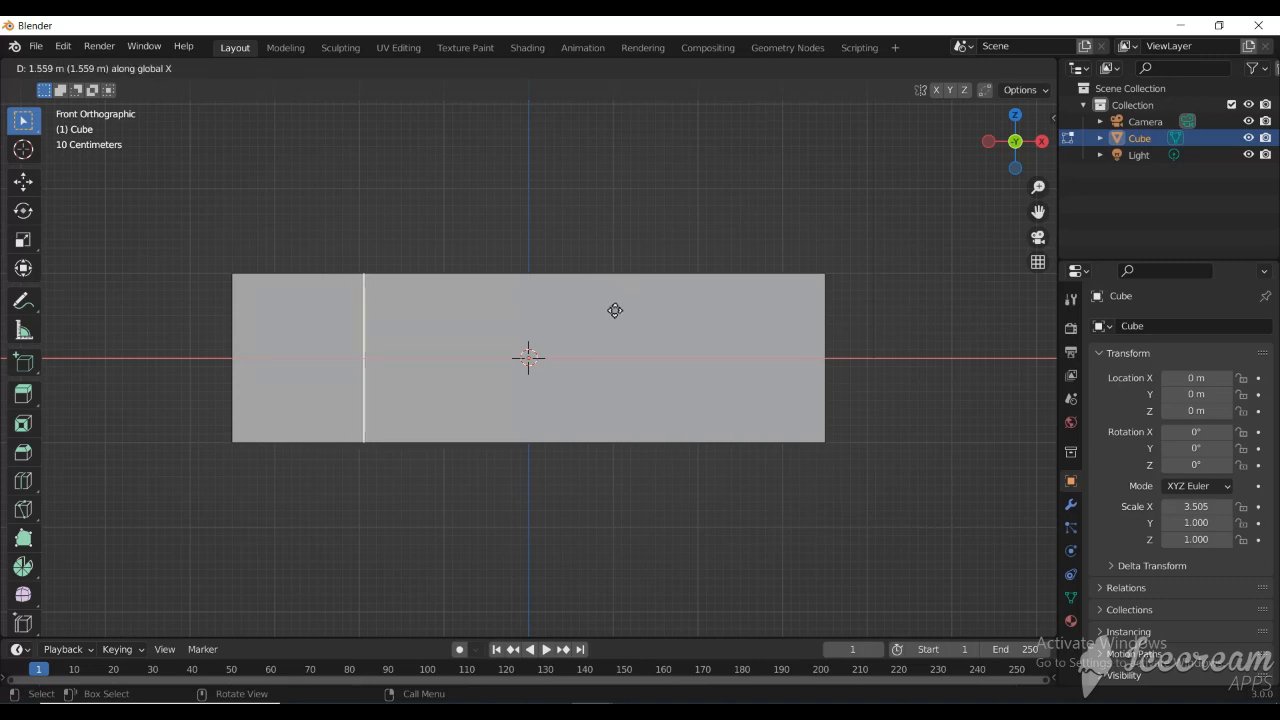
{"action": "left_click", "coordinate": [607, 314]}
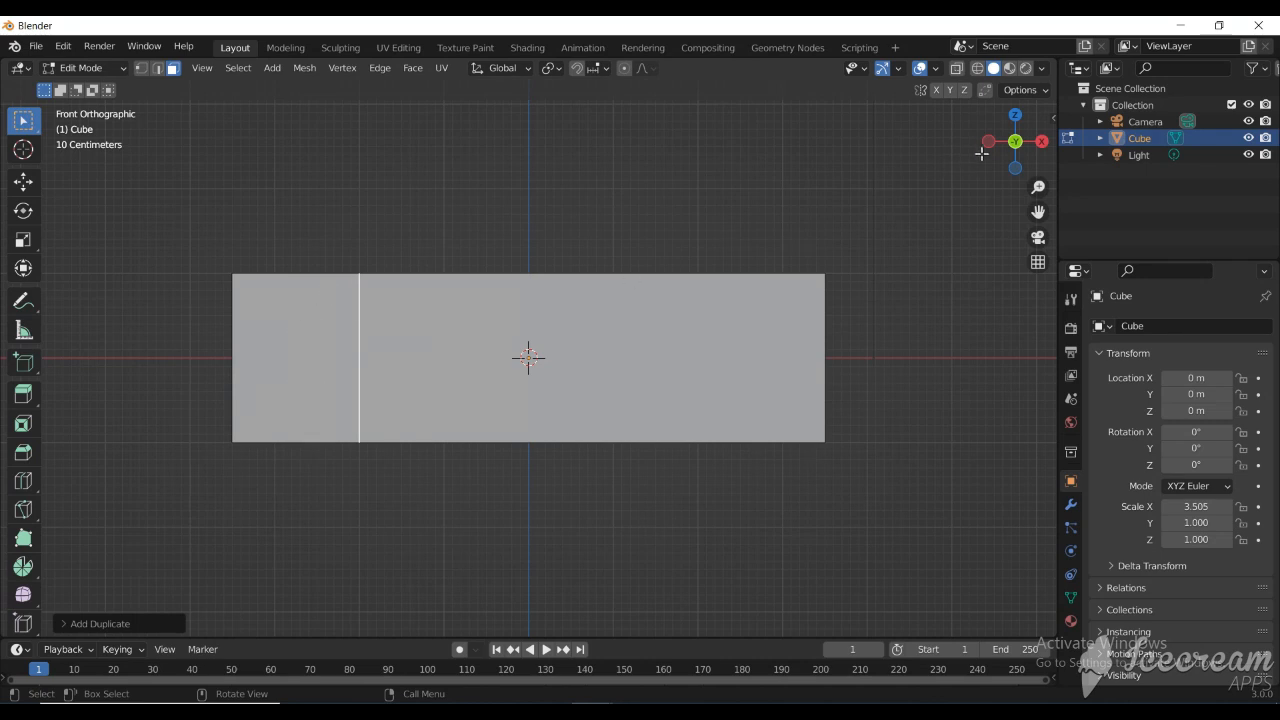
{"action": "mouse_move", "coordinate": [1012, 152]}
{"action": "left_mouse_down"}
{"action": "mouse_move", "coordinate": [988, 176]}
{"action": "mouse_move", "coordinate": [910, 168]}
{"action": "mouse_move", "coordinate": [1008, 206]}
{"action": "mouse_move", "coordinate": [1044, 184]}
{"action": "mouse_move", "coordinate": [1002, 168]}
{"action": "mouse_move", "coordinate": [1008, 152]}
{"action": "mouse_move", "coordinate": [1026, 143]}
{"action": "mouse_move", "coordinate": [1029, 154]}
{"action": "left_mouse_up"}
{"action": "key", "text": "KP_1"}
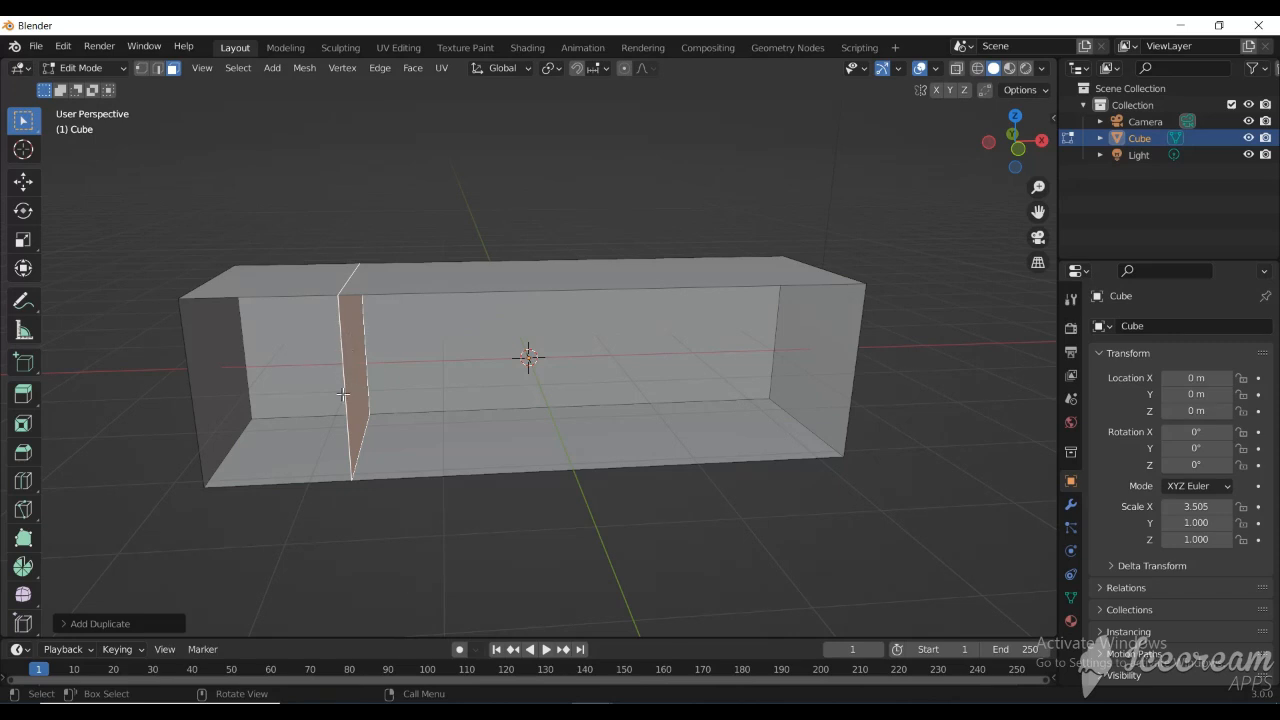
- Duplicate the partition twice along X, the first copy about 1.6 m over and the second about 2.16 m beyond it
{"action": "key", "text": "KP_1"}
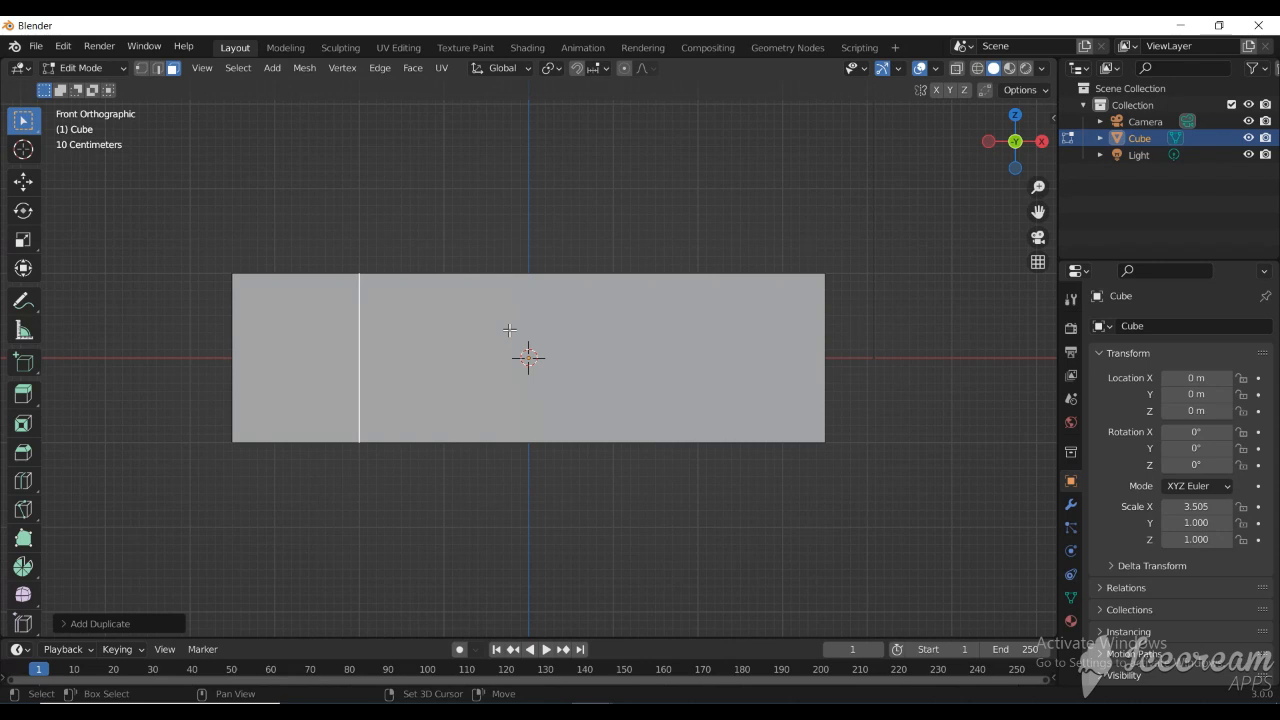
{"action": "key", "text": "shift+d"}
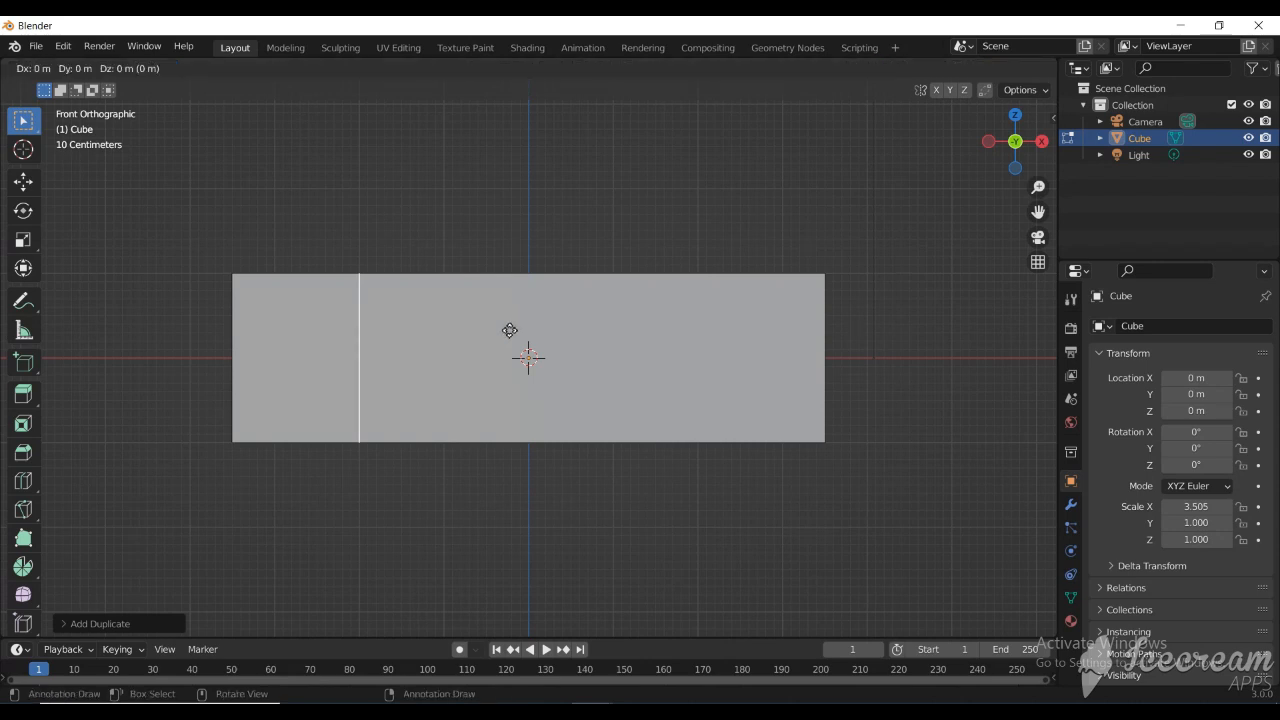
{"action": "key", "text": "x"}
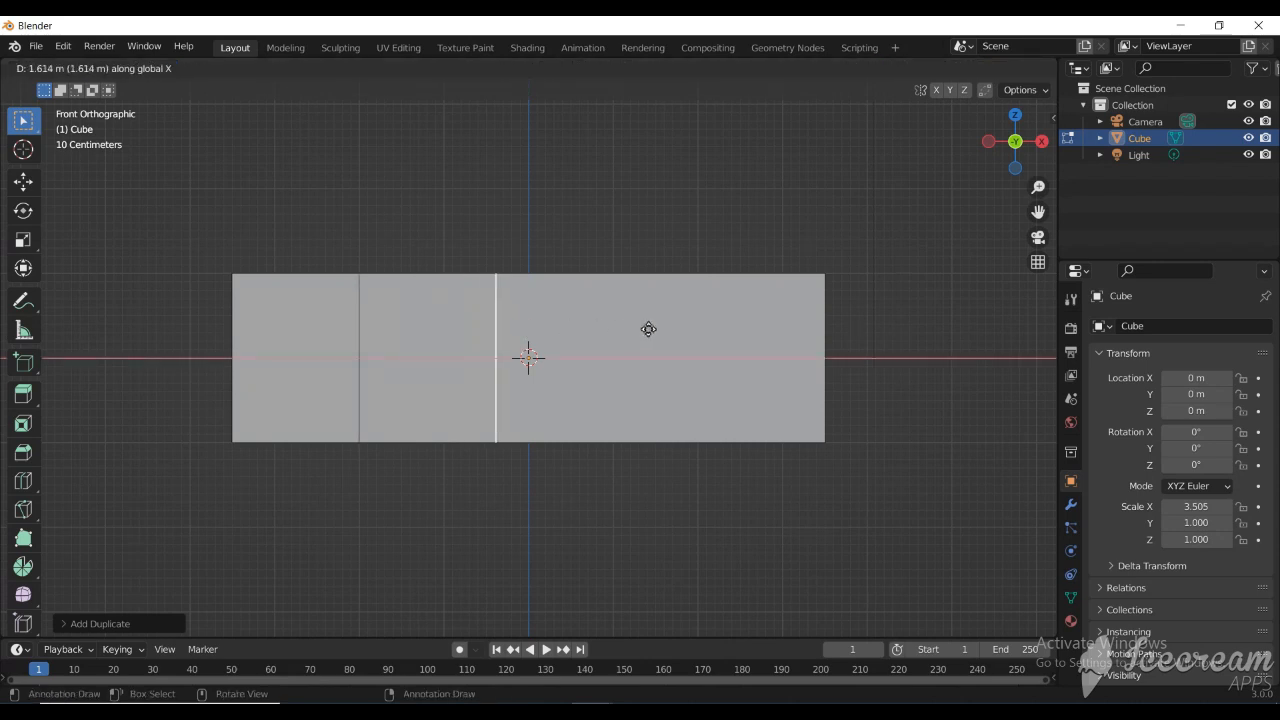
{"action": "left_click", "coordinate": [648, 329]}
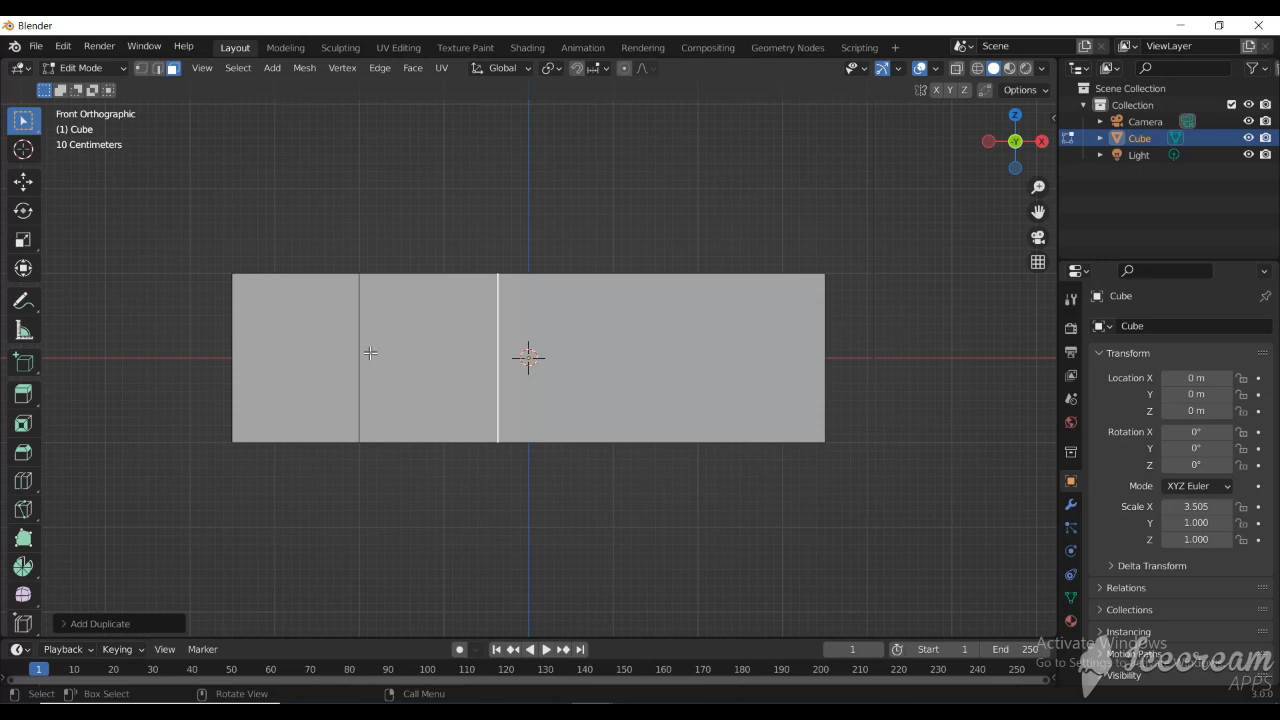
{"action": "key", "text": "shift+d"}
{"action": "key", "text": "x"}
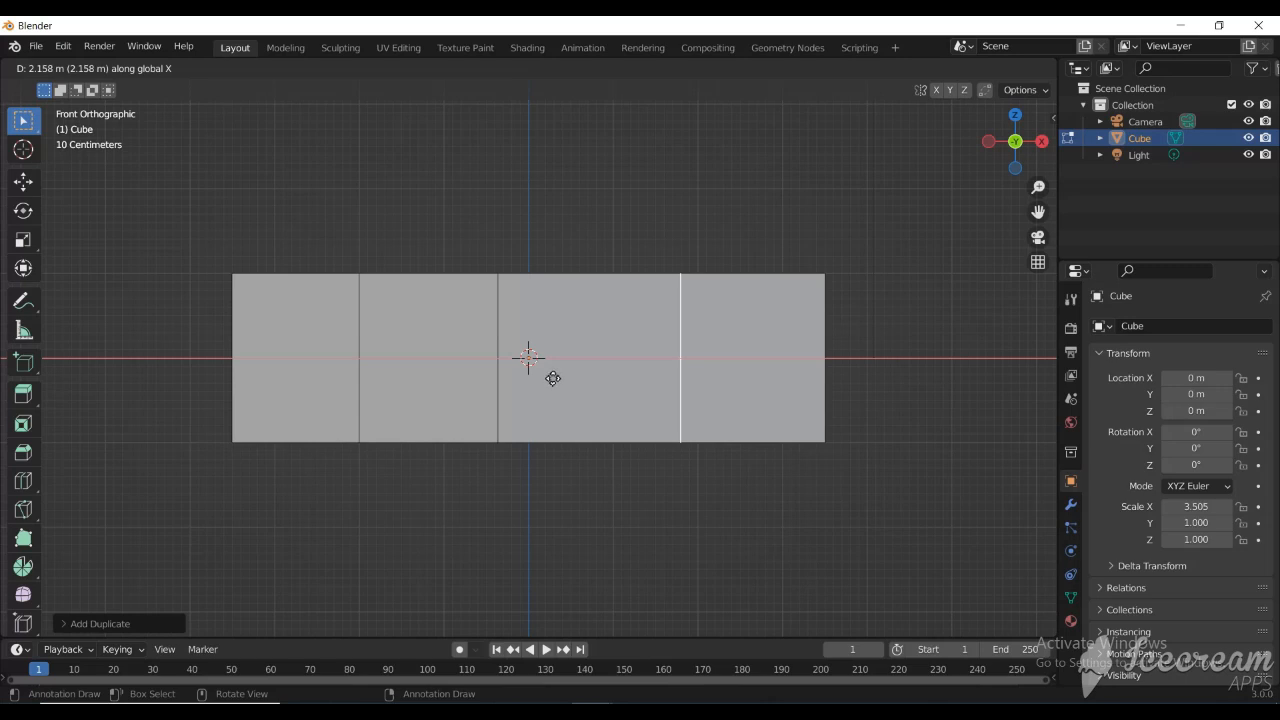
{"action": "left_click", "coordinate": [553, 378]}
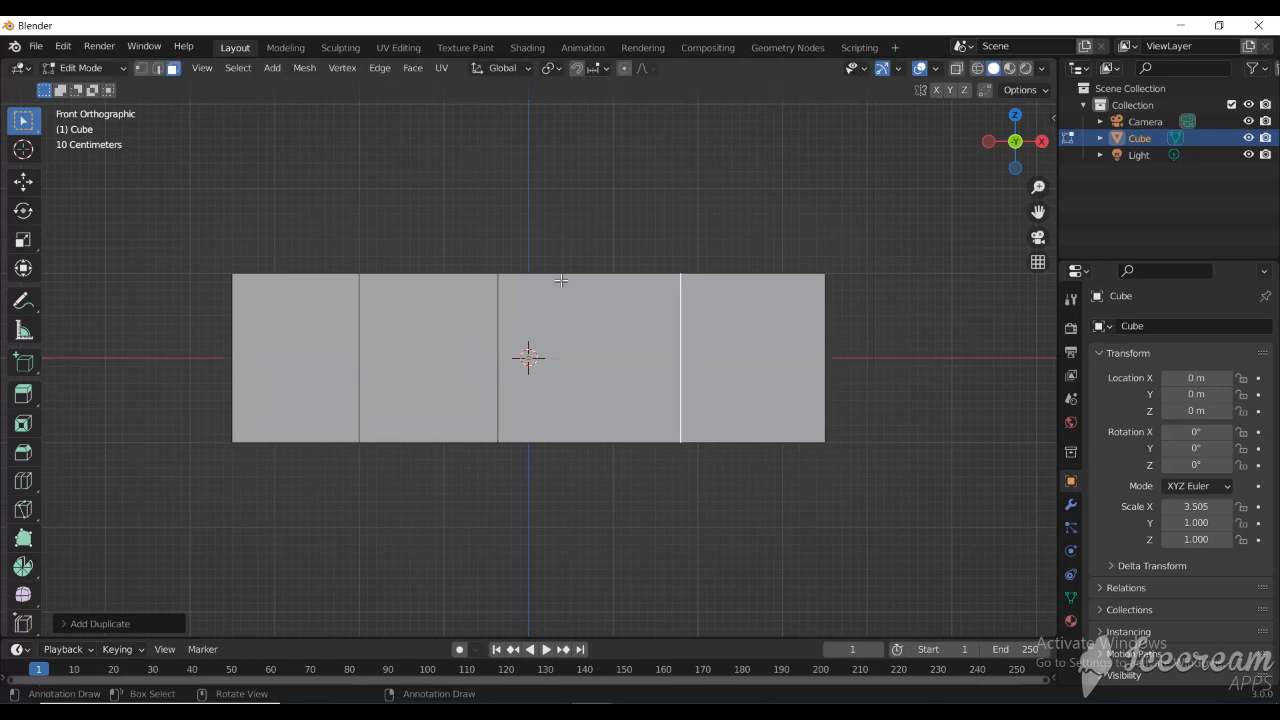
- Select the front vertical edge of the middle partition in edge select mode and move it slightly along positive X
{"action": "left_click", "coordinate": [498, 329], "text": "alt"}
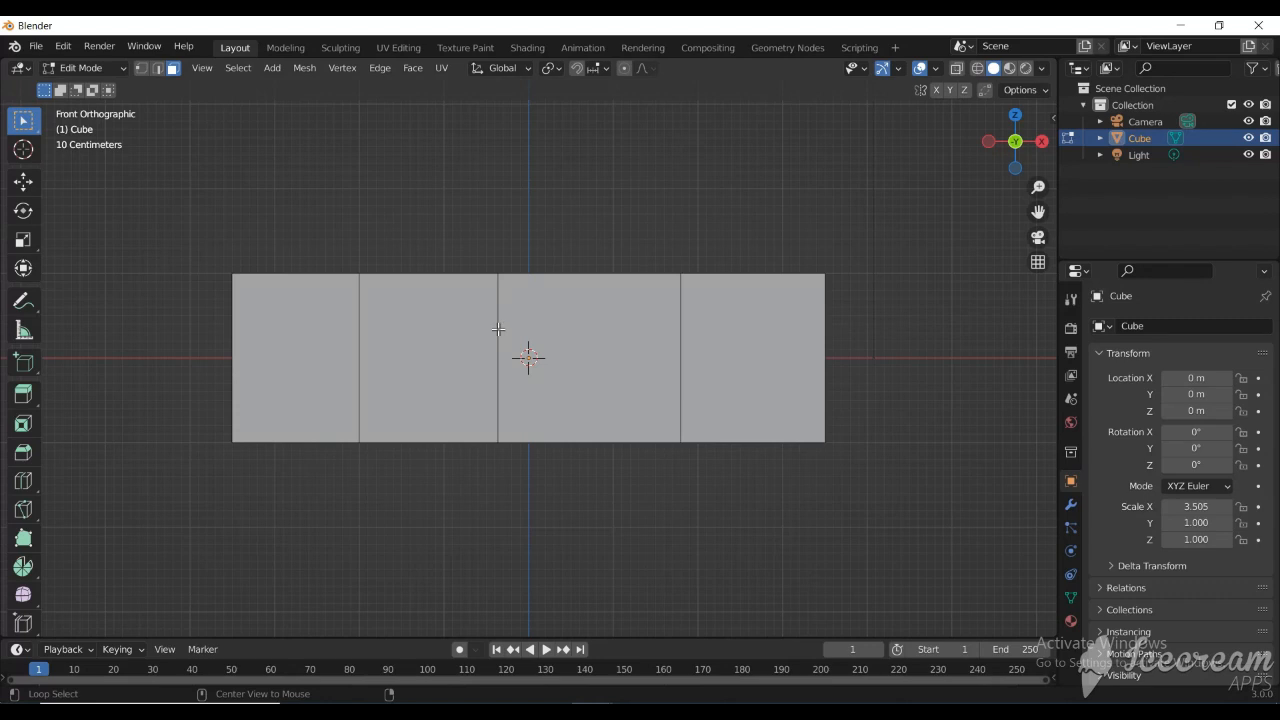
{"action": "left_click_drag", "start_coordinate": [1000, 120], "coordinate": [1006, 142]}
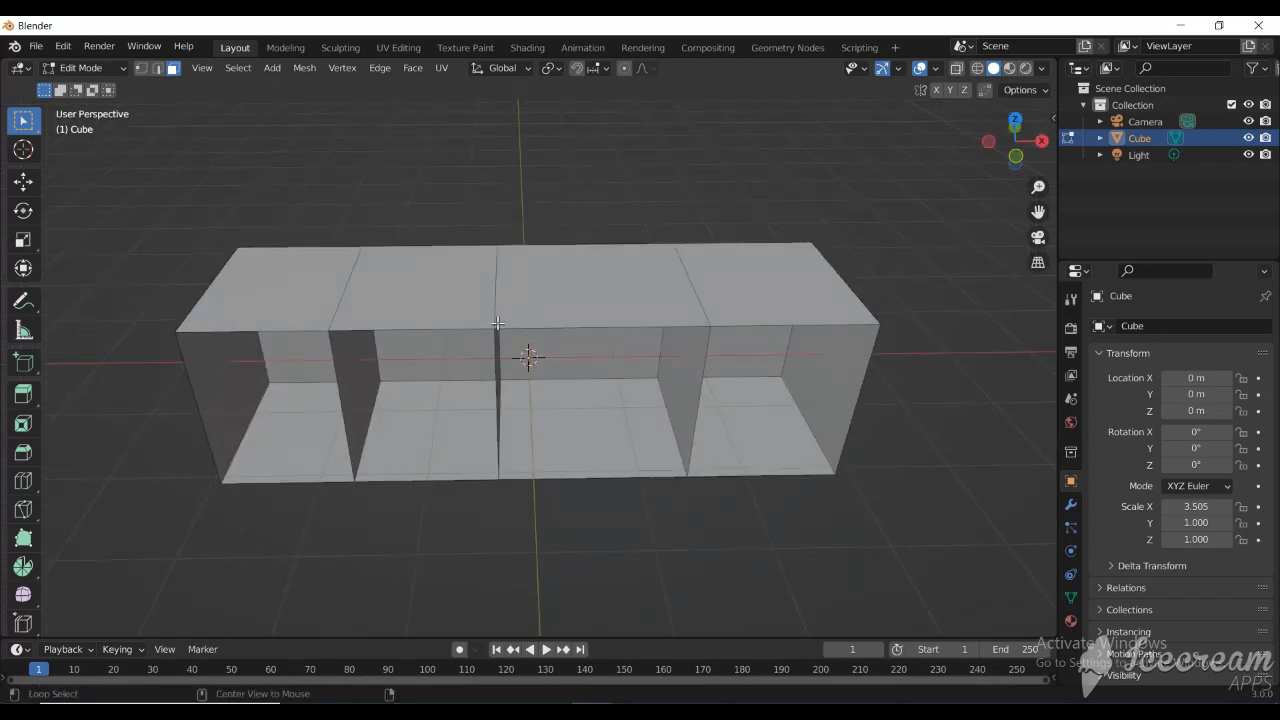
{"action": "left_click", "coordinate": [158, 70]}
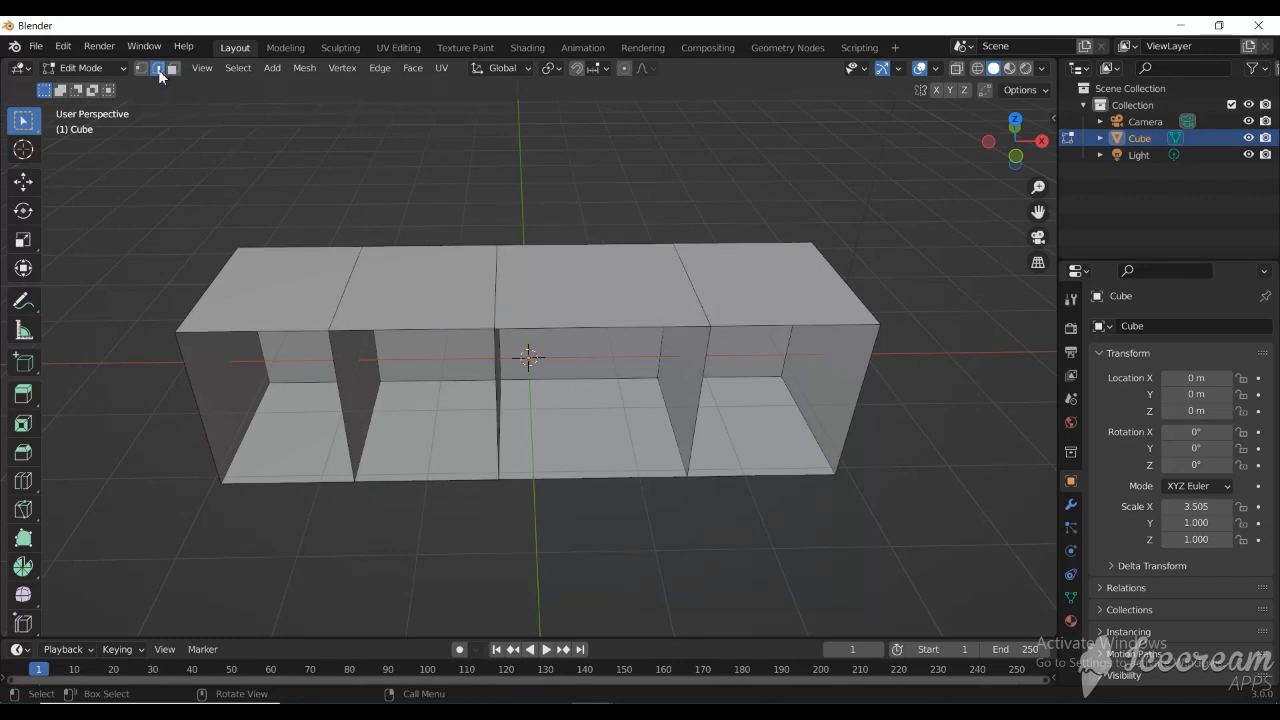
{"action": "left_click", "coordinate": [494, 300]}
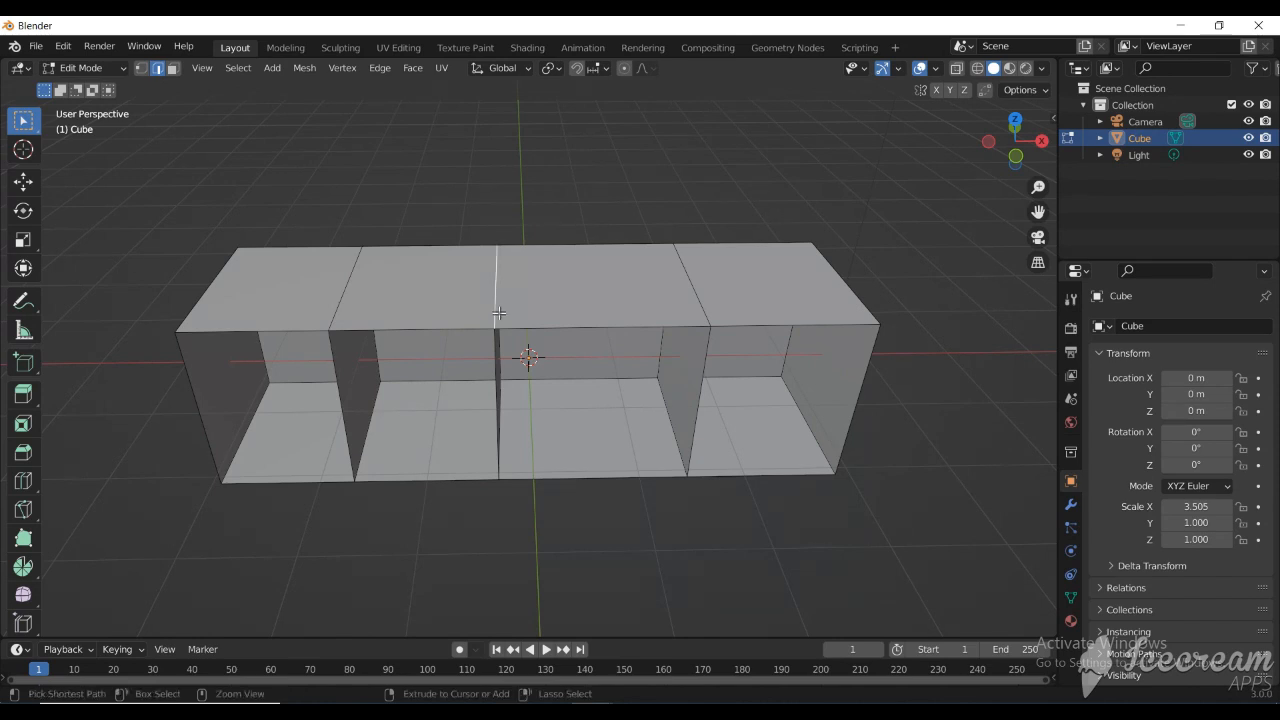
{"action": "left_click", "coordinate": [499, 366]}
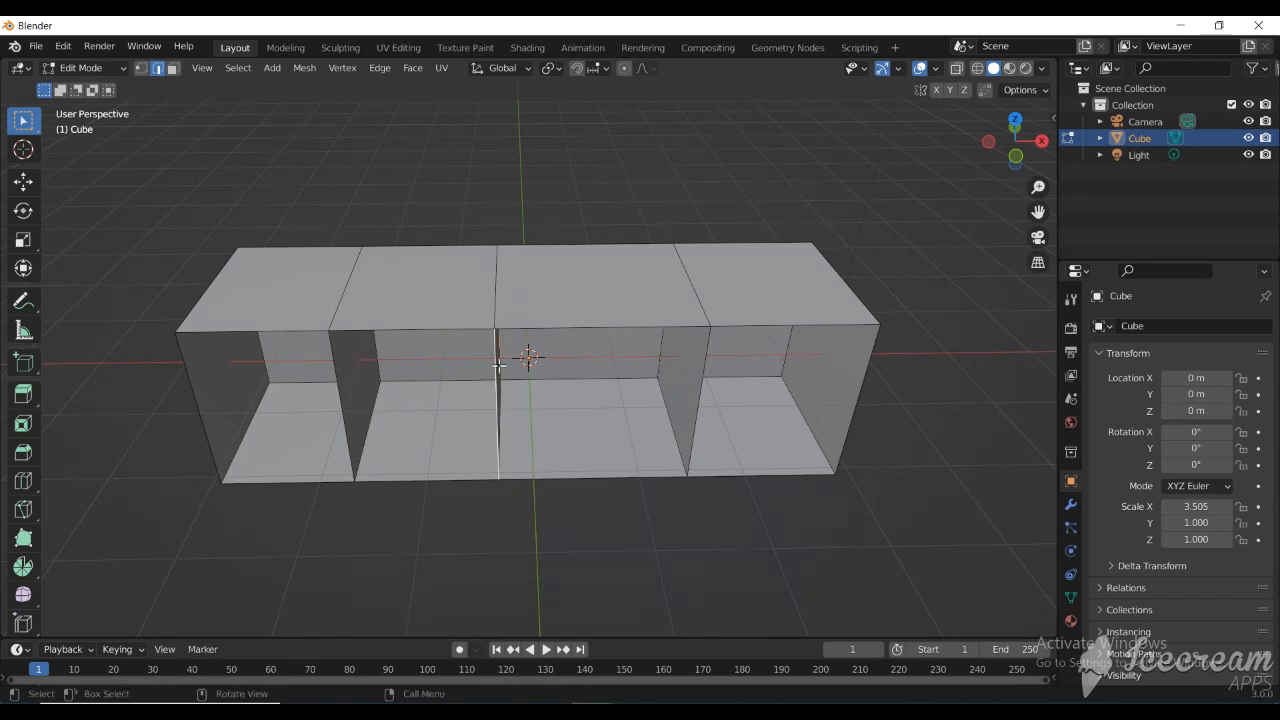
{"action": "left_click", "coordinate": [23, 186]}
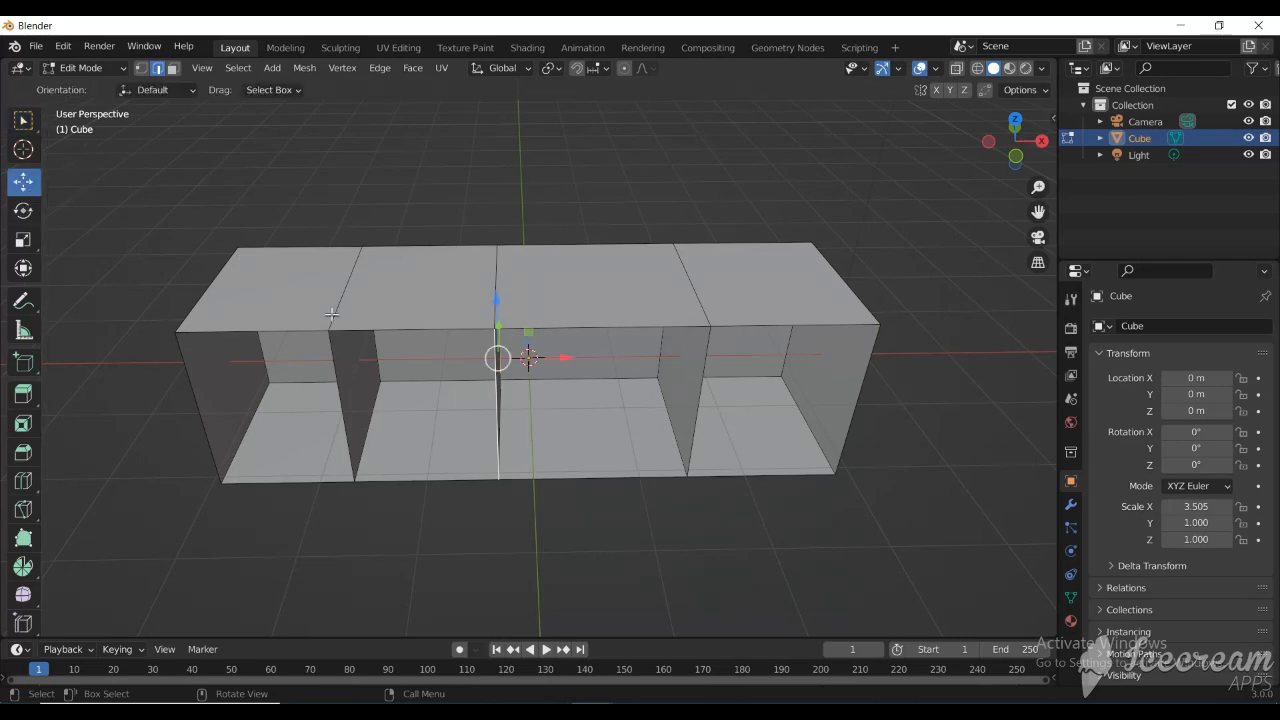
{"action": "left_click_drag", "start_coordinate": [556, 357], "coordinate": [577, 383]}
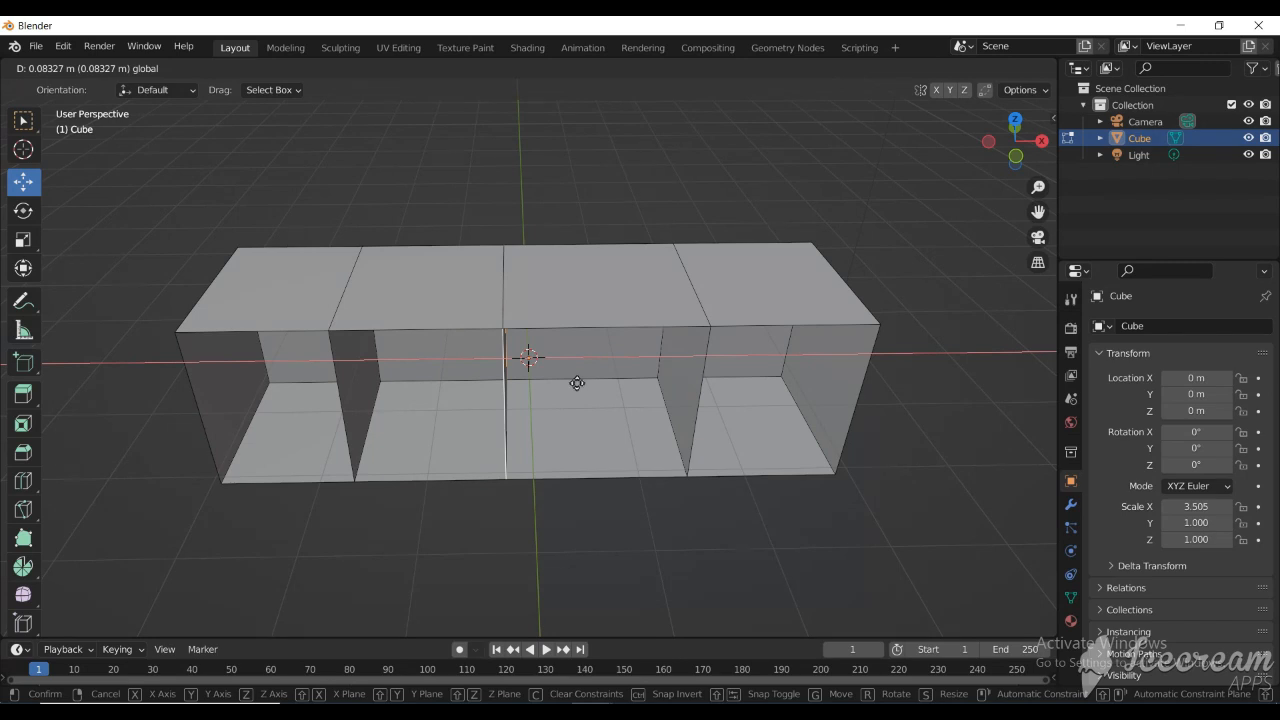
{"action": "left_click_drag", "start_coordinate": [576, 383], "coordinate": [583, 387]}
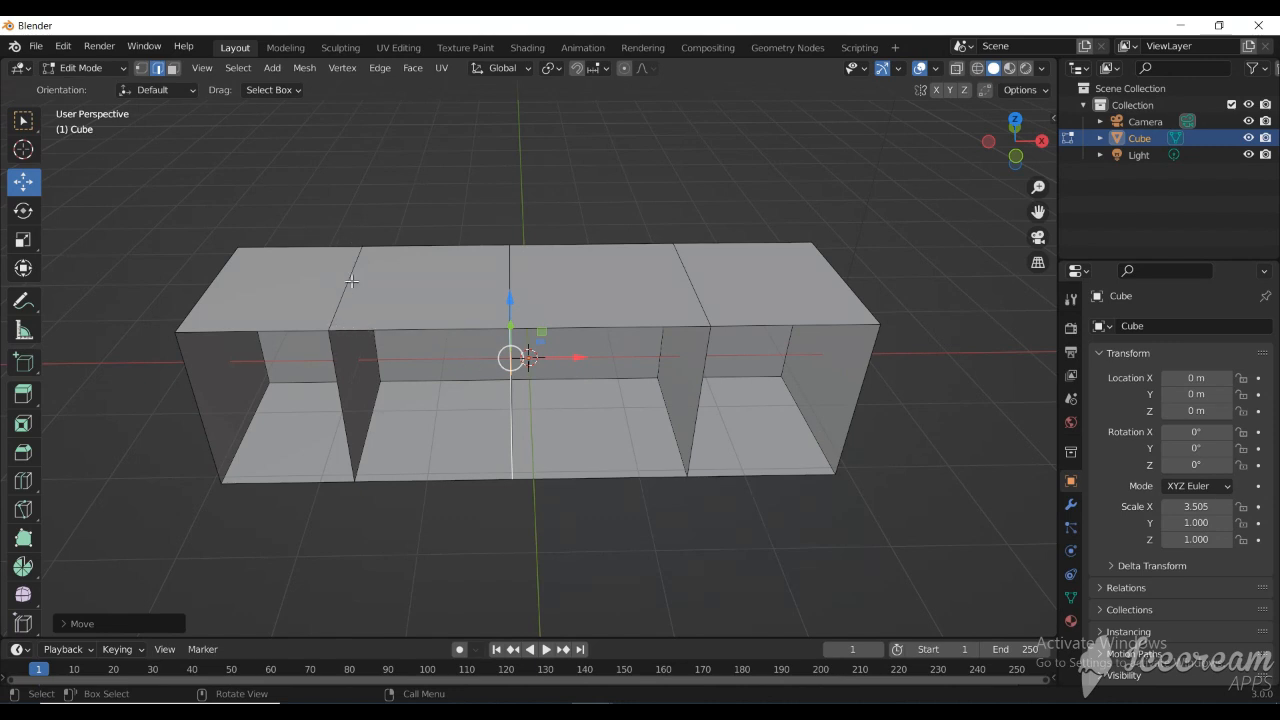
- Switch back to face selection and return the partitioned box to Object Mode
{"action": "left_click", "coordinate": [171, 69]}
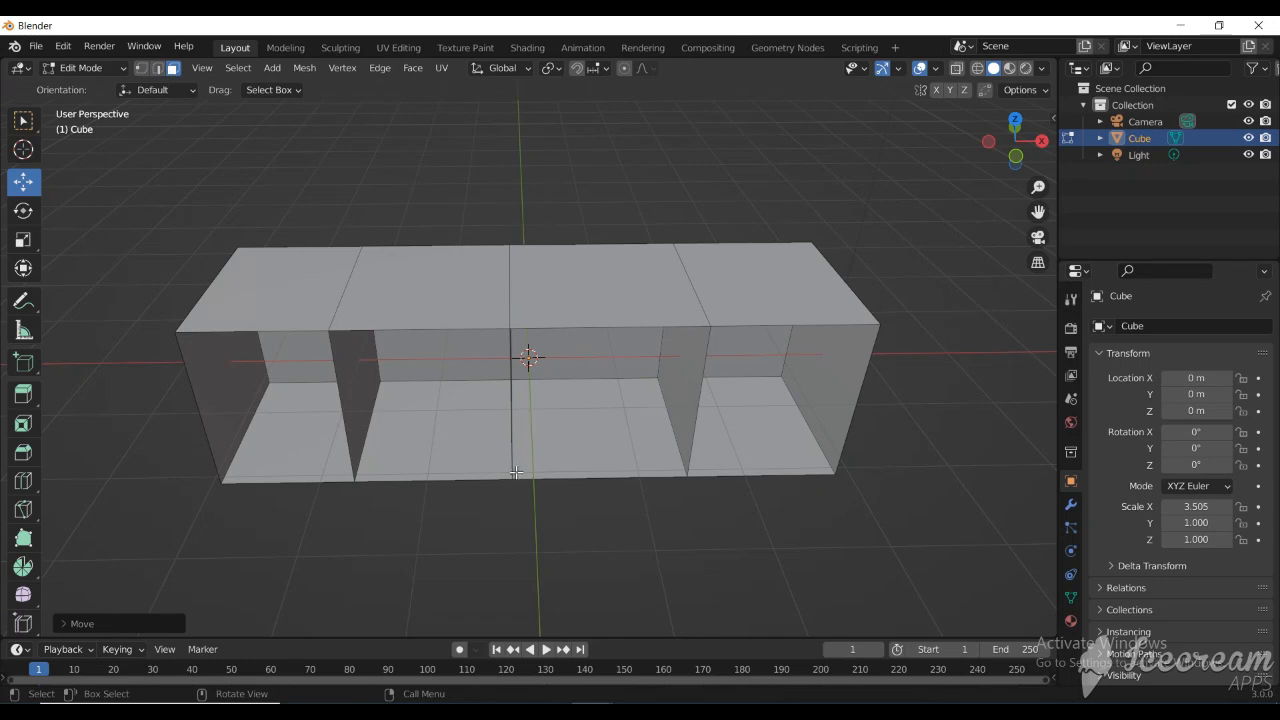
{"action": "key", "text": "KP_1"}
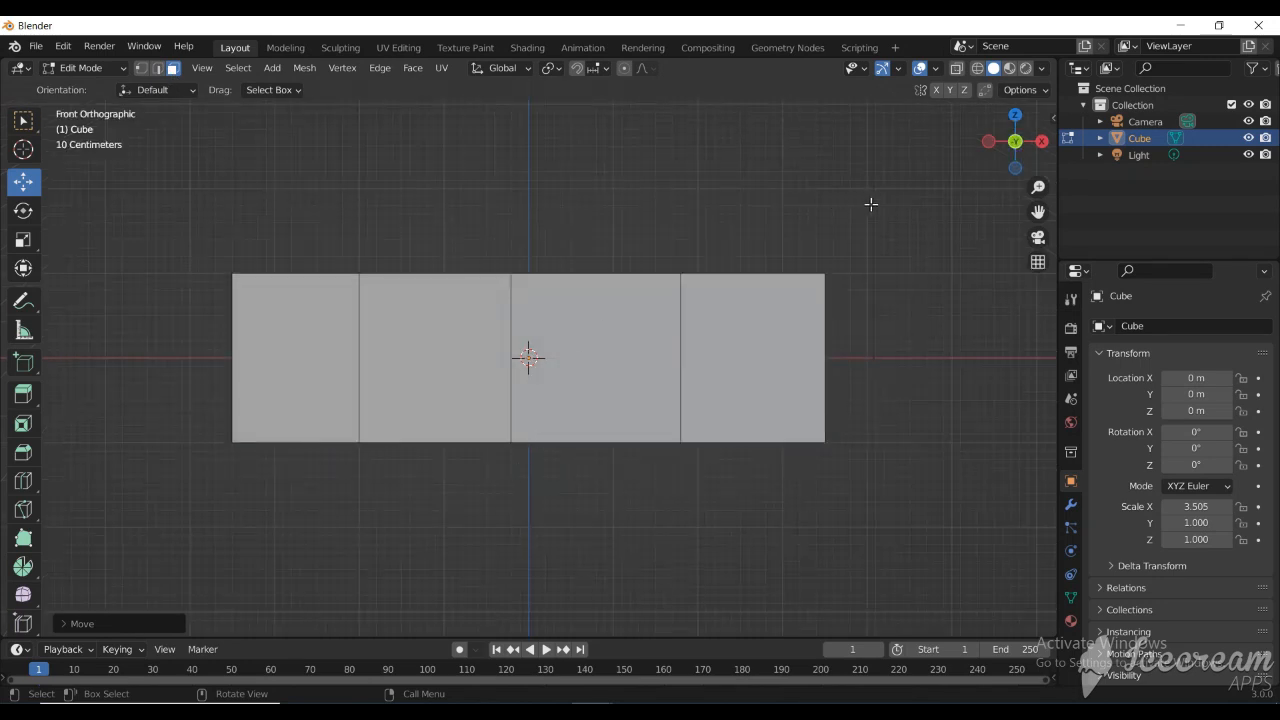
{"action": "left_click_drag", "start_coordinate": [1015, 142], "coordinate": [1016, 160]}
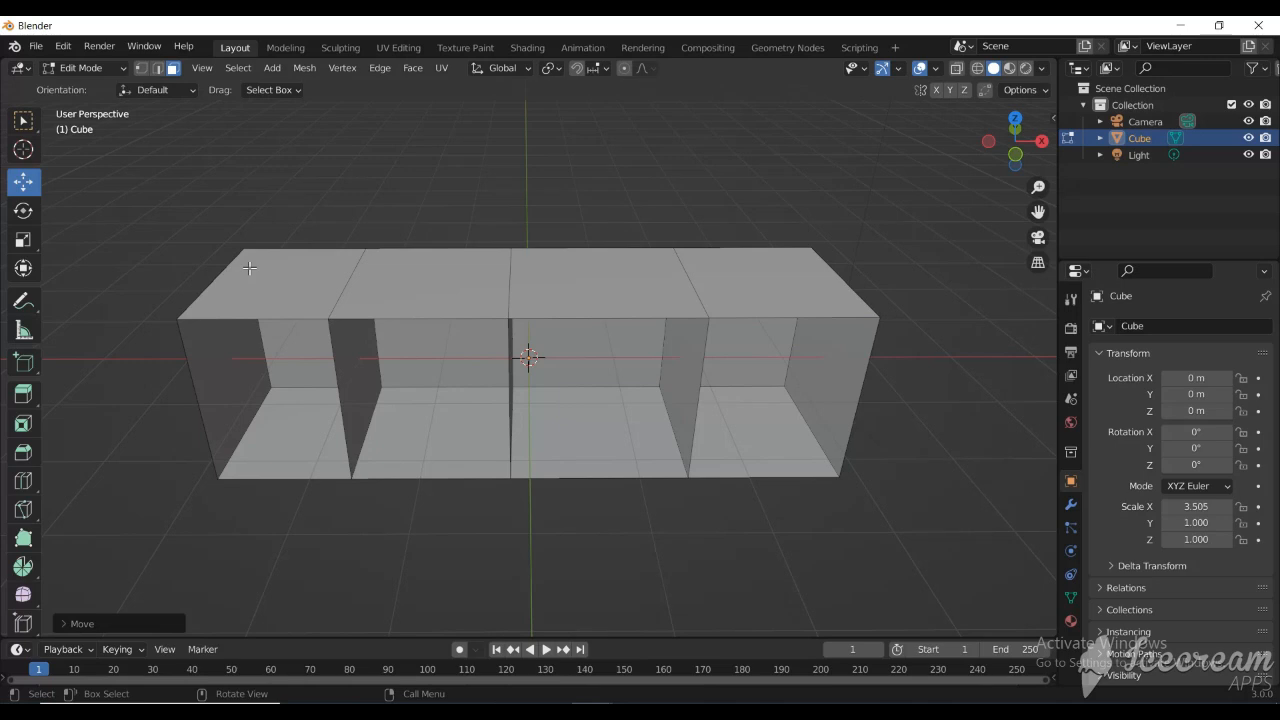
{"action": "key", "text": "Tab"}
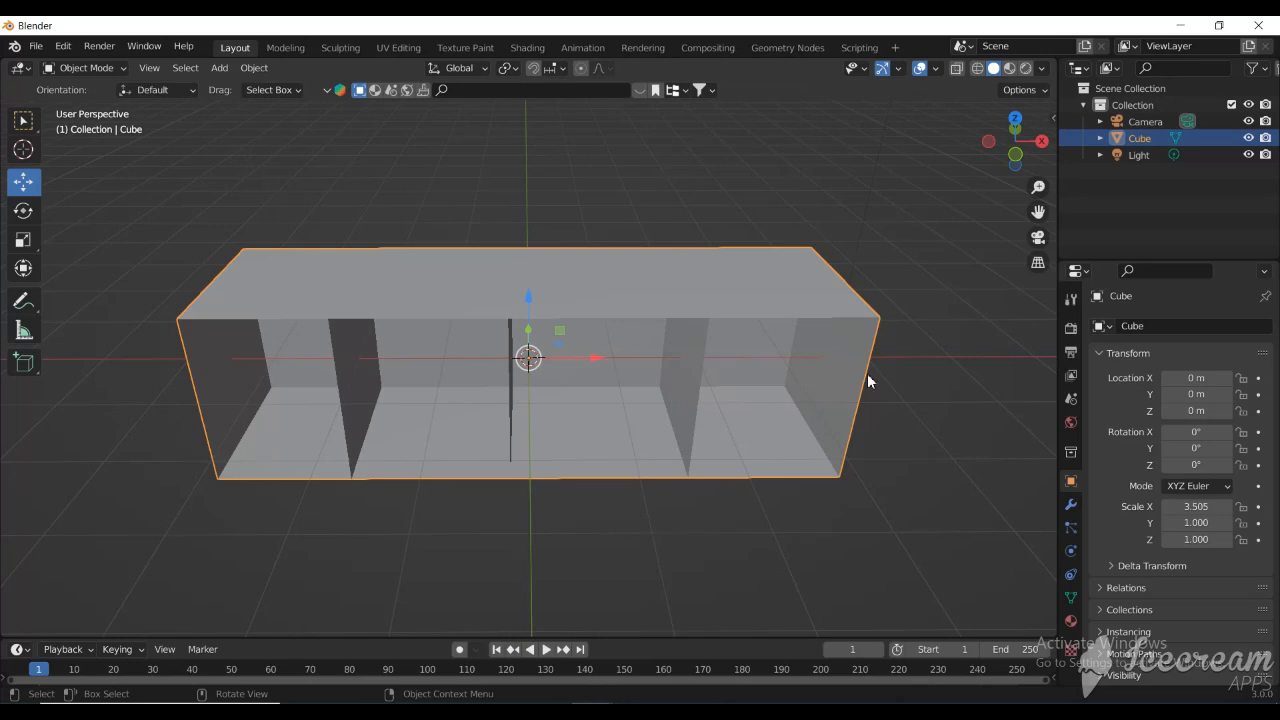
- Set the base color of the box's existing material to bright green
{"action": "key", "text": "KP_1"}
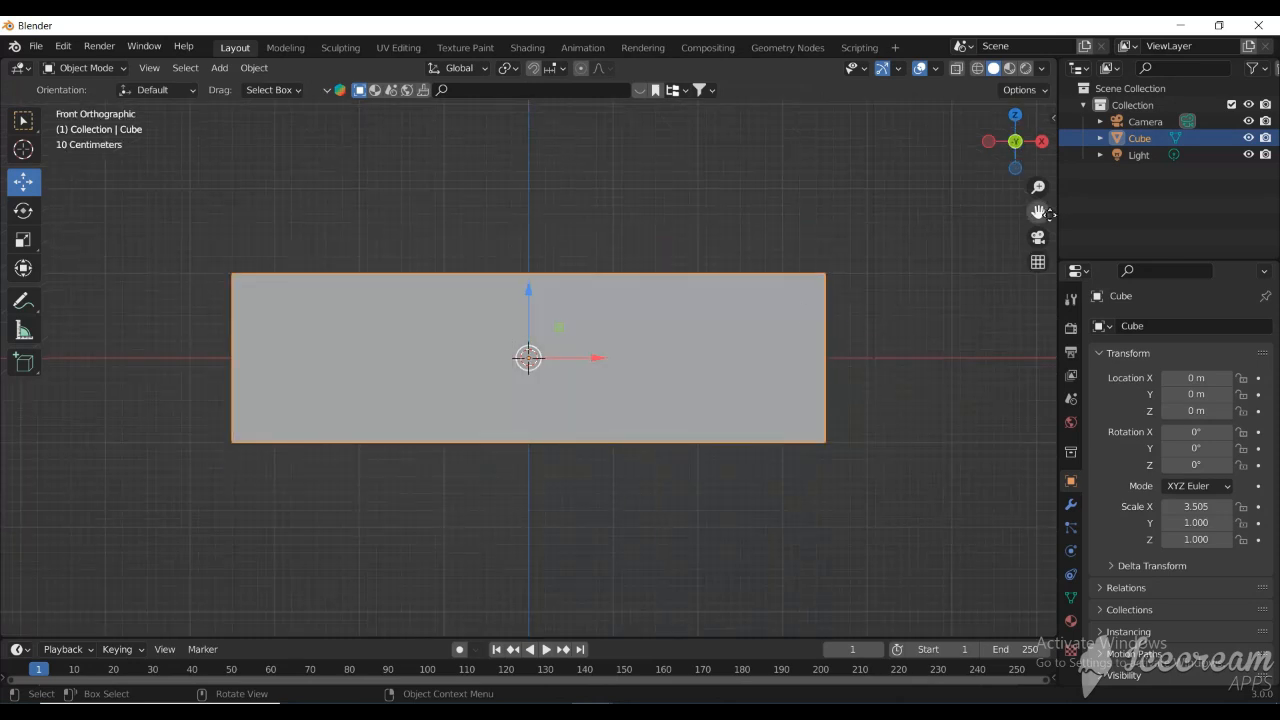
{"action": "left_click", "coordinate": [1068, 621]}
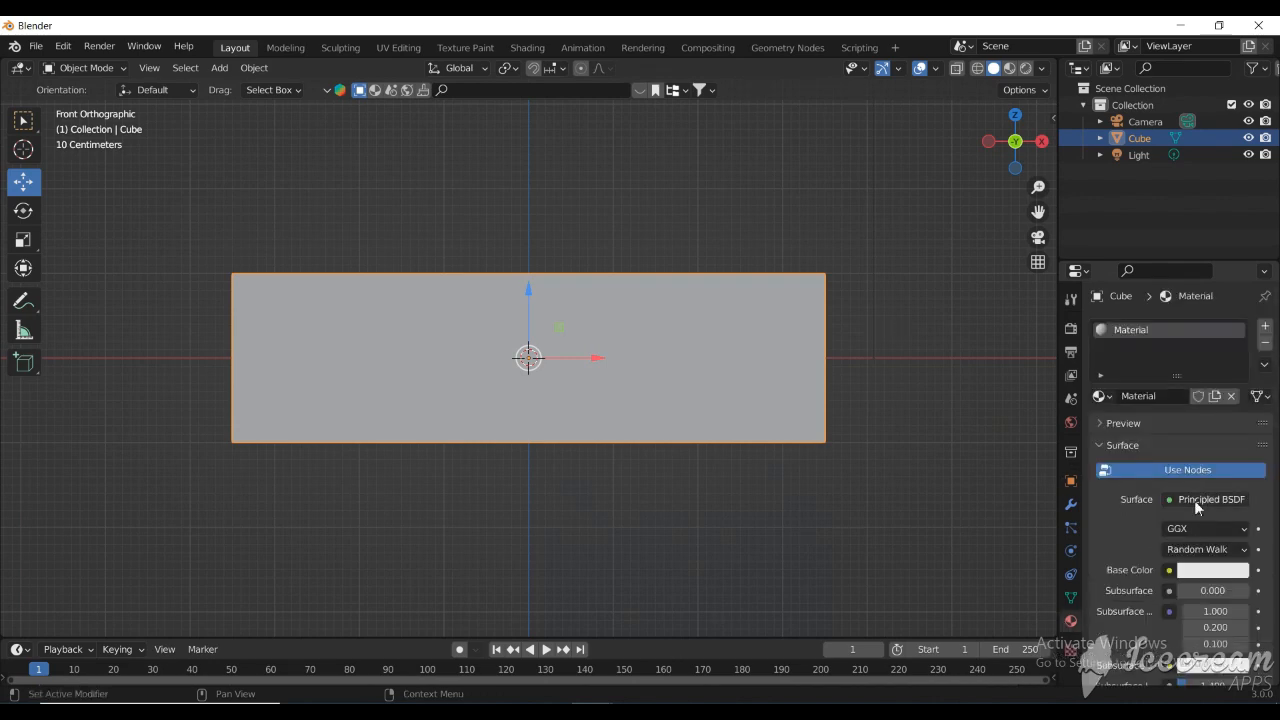
{"action": "left_click", "coordinate": [1205, 570]}
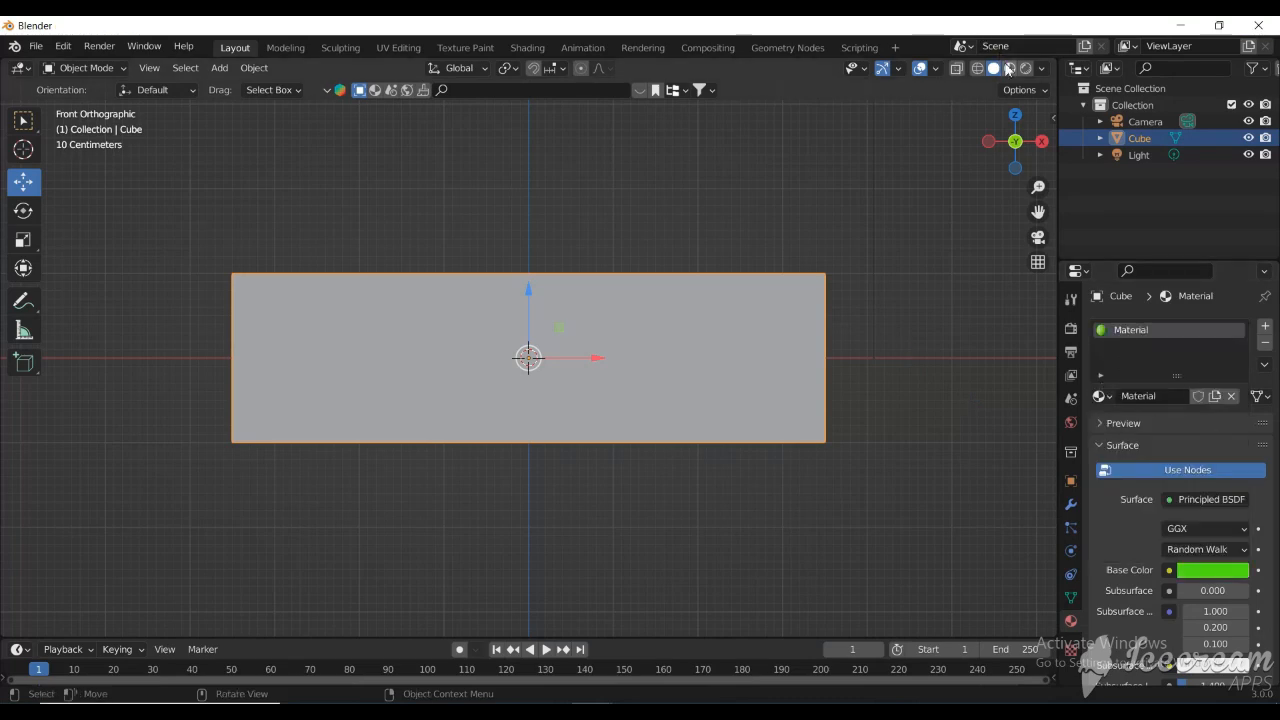
- Switch the viewport to Material Preview shading and view the green box's compartments from the open front
{"action": "left_click", "coordinate": [1009, 68]}
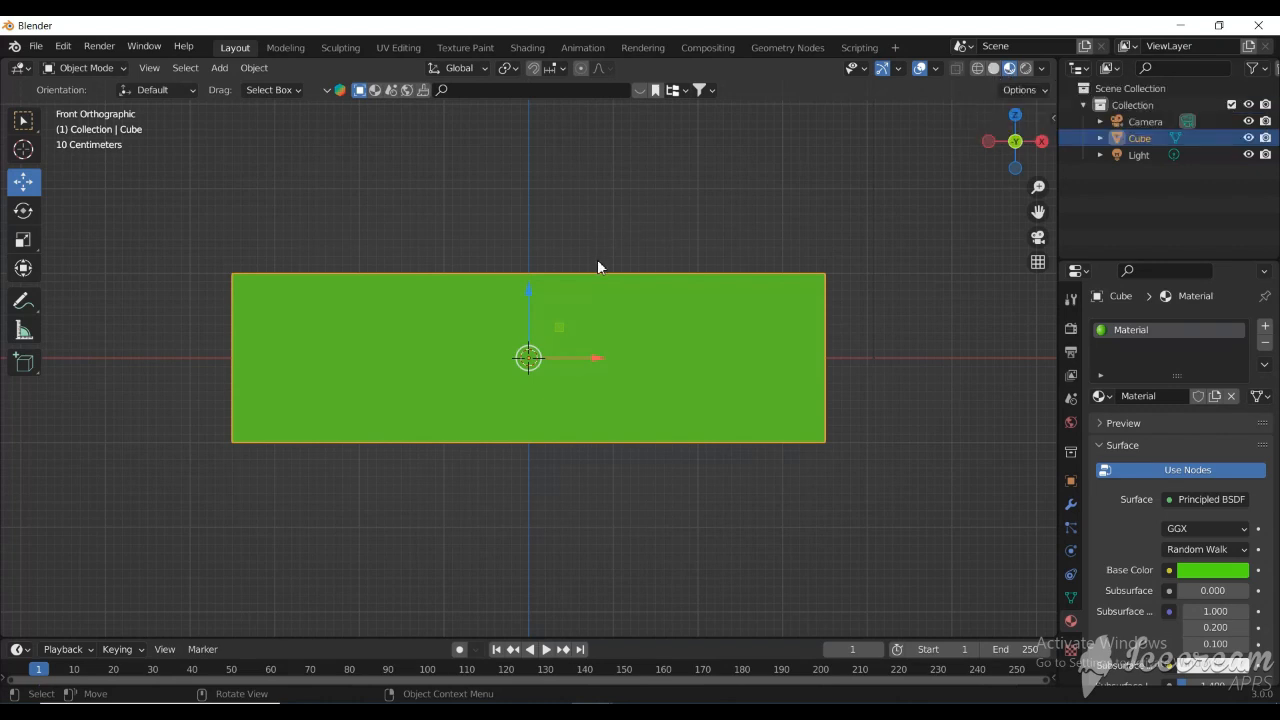
{"action": "left_click", "coordinate": [993, 69]}
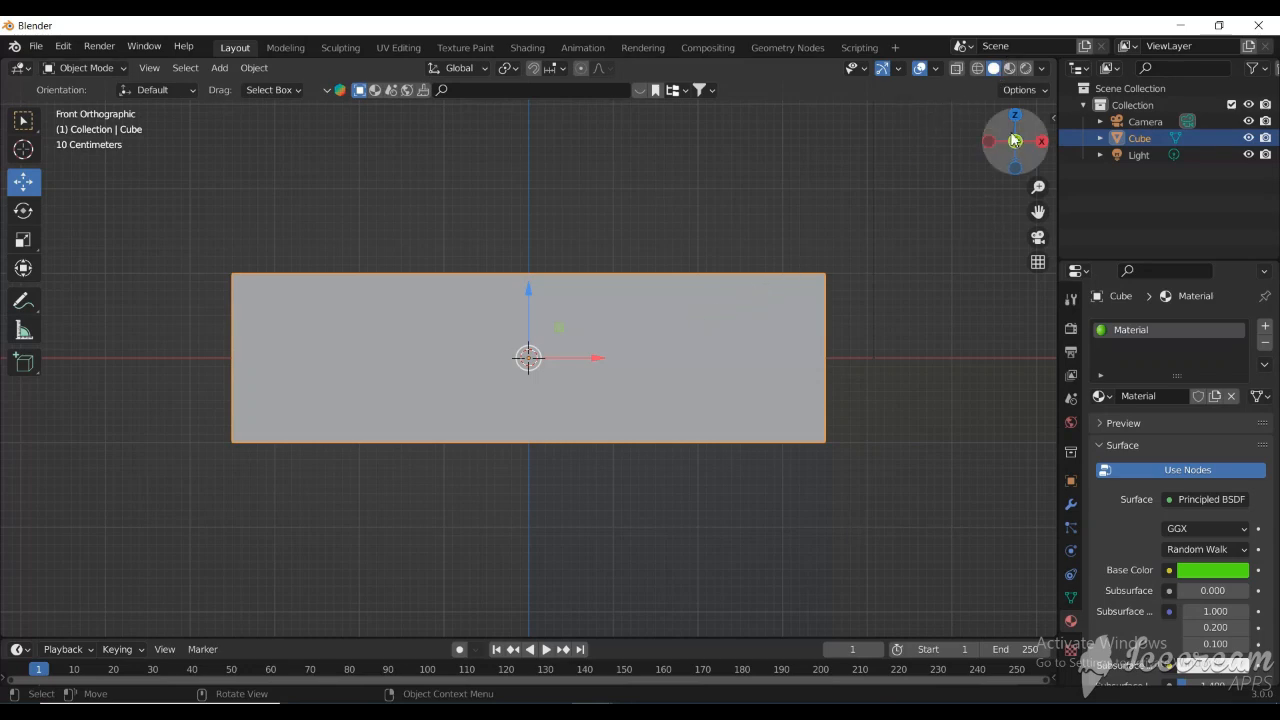
{"action": "left_click_drag", "start_coordinate": [1015, 140], "coordinate": [1028, 116]}
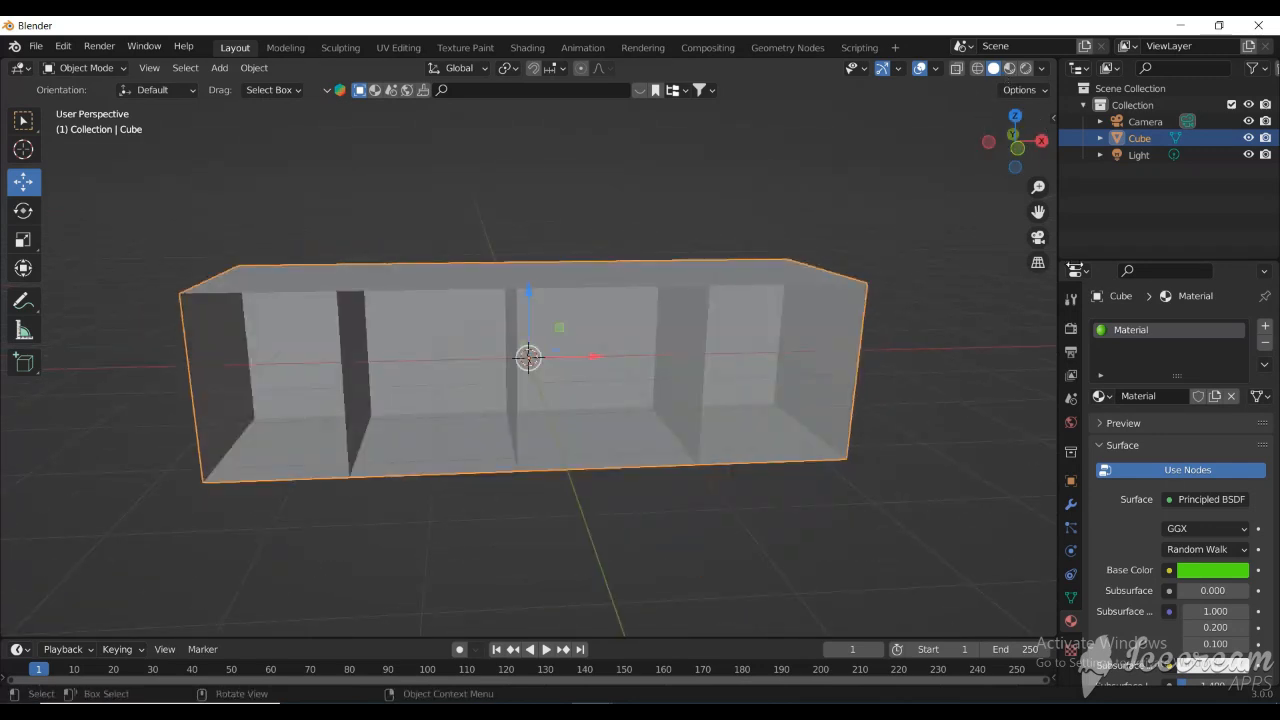
{"action": "left_click", "coordinate": [1009, 69]}
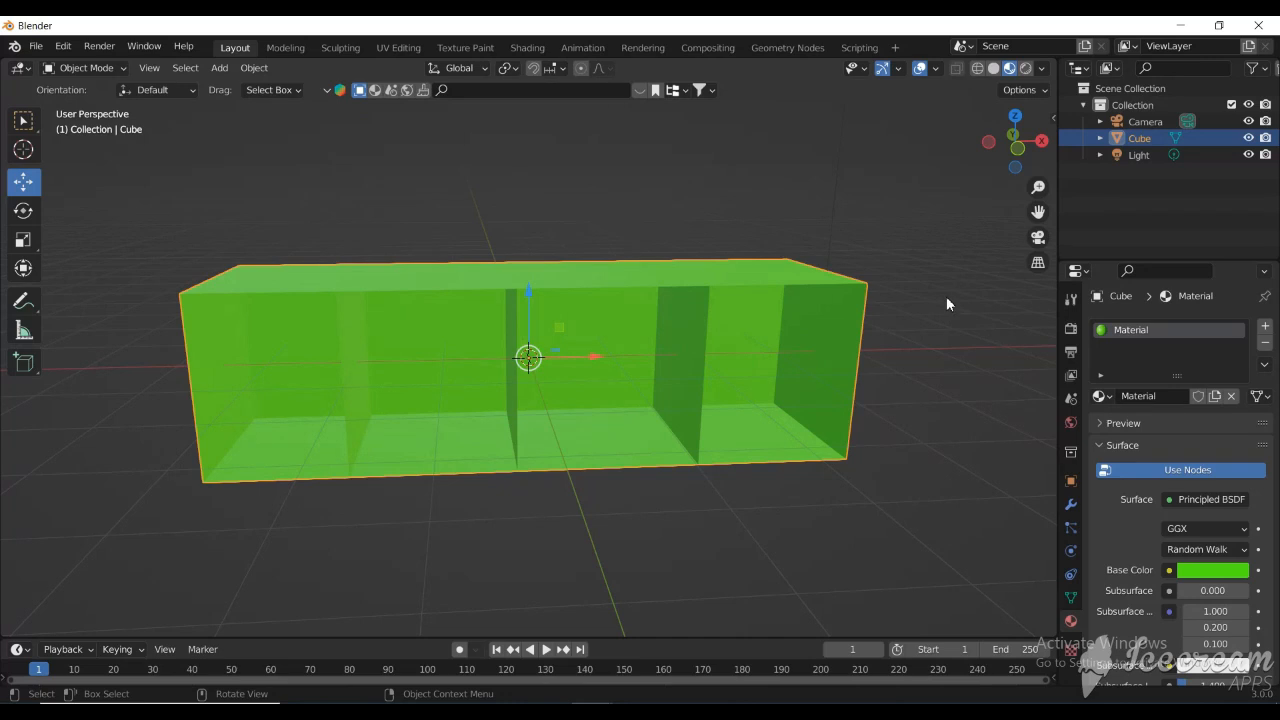
{"action": "left_click", "coordinate": [1013, 165]}
{"action": "left_click_drag", "start_coordinate": [1007, 152], "coordinate": [1021, 362]}
{"action": "scroll", "coordinate": [506, 294], "scroll_direction": "up", "scroll_amount": 3}
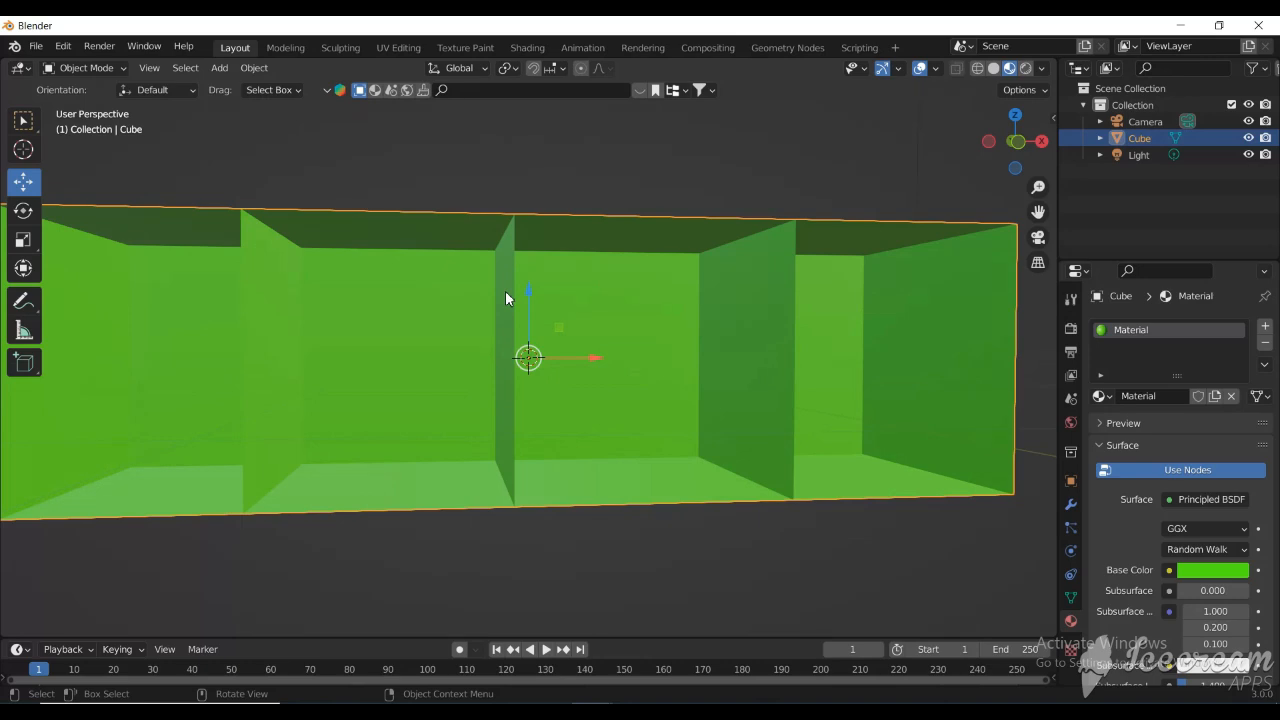
{"action": "scroll", "coordinate": [505, 298], "scroll_direction": "down", "scroll_amount": 2}
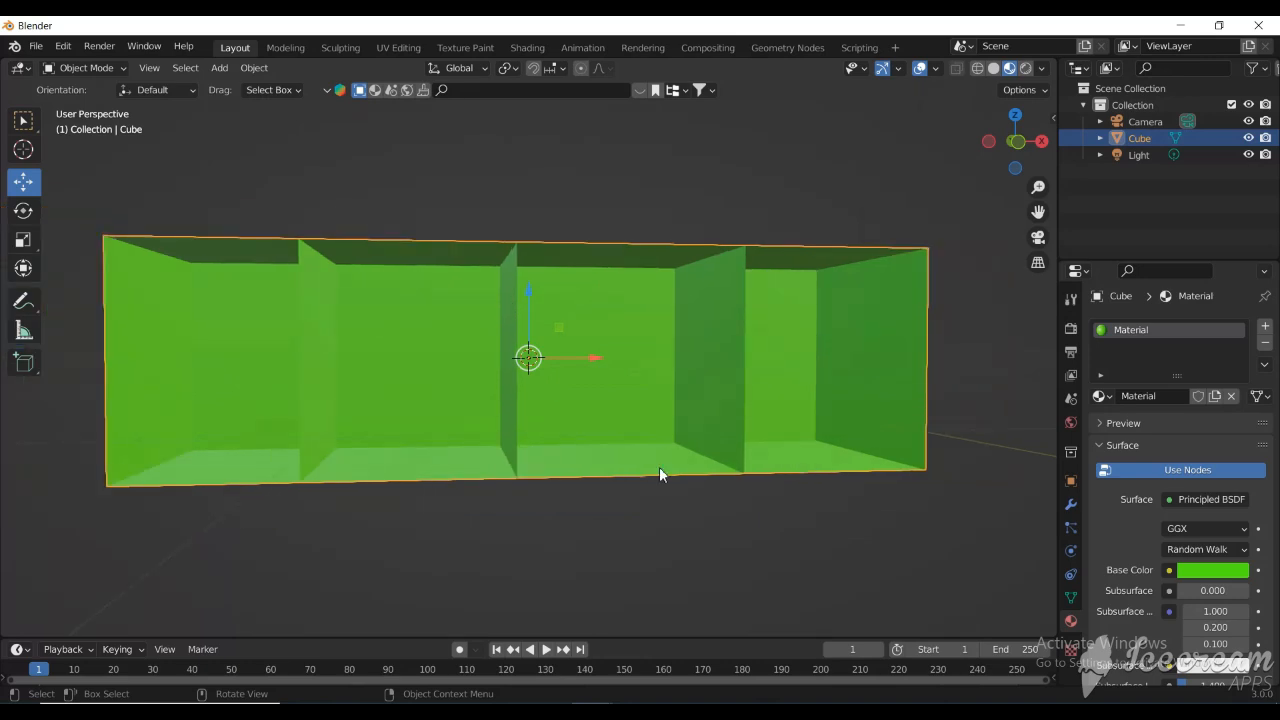
- Add a Solidify modifier to the partitioned box and raise its thickness to 0.05 m
{"action": "left_click", "coordinate": [1071, 508]}
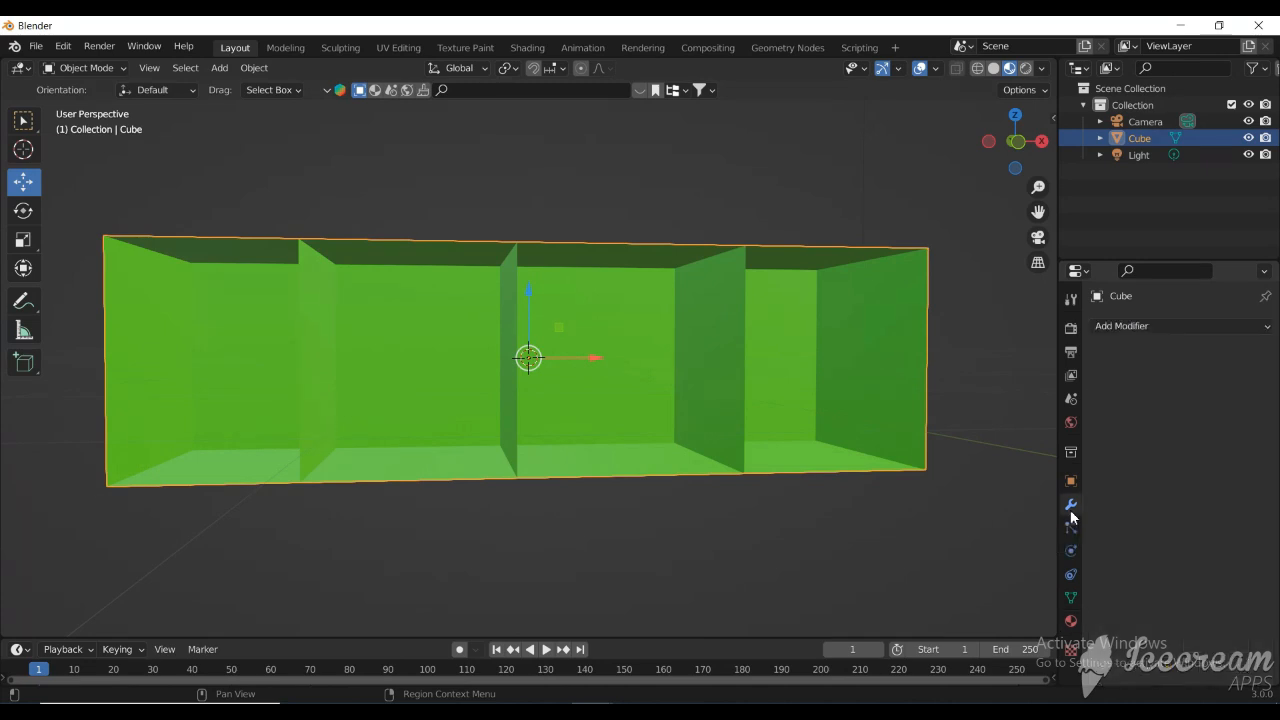
{"action": "left_click", "coordinate": [1137, 329]}
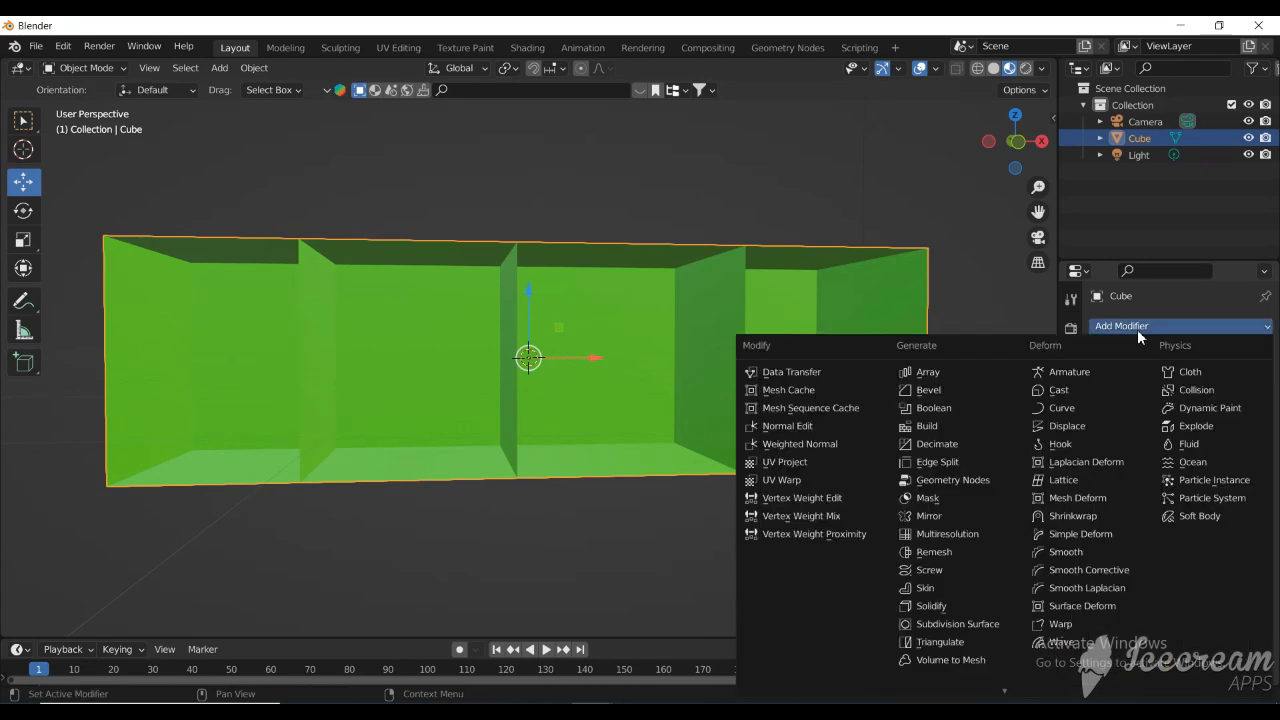
{"action": "left_click", "coordinate": [957, 606]}
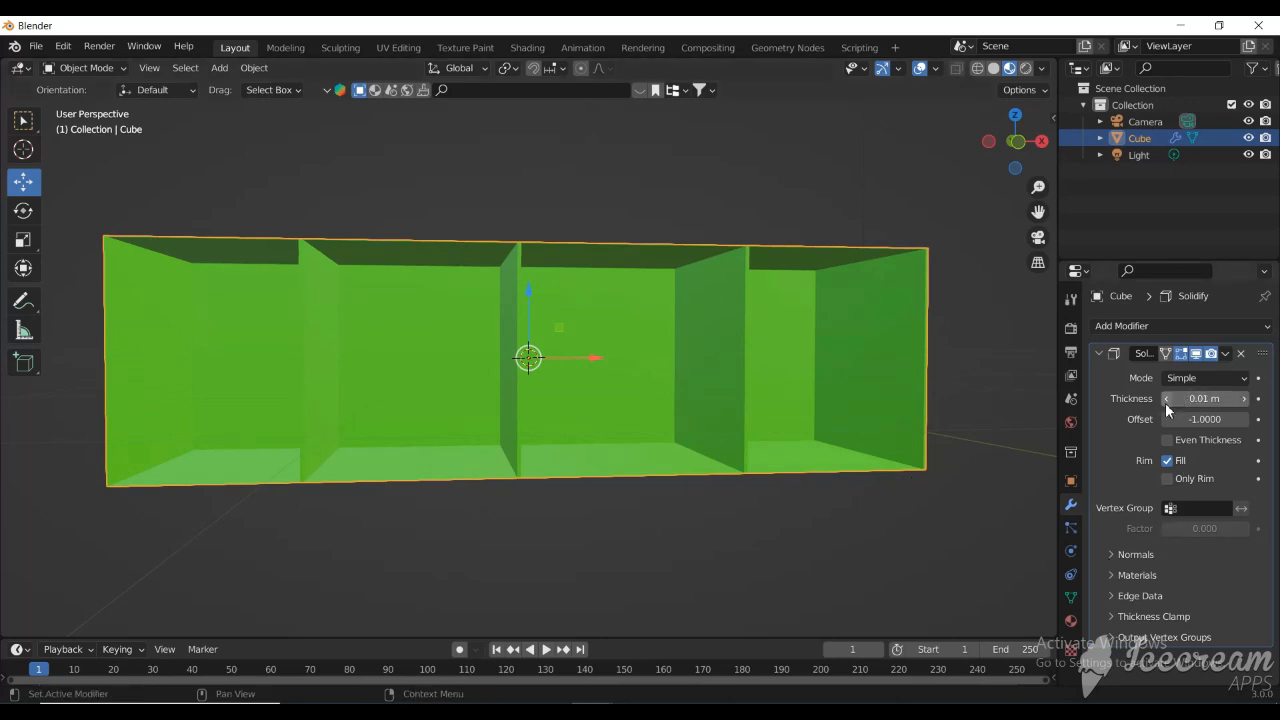
{"action": "left_click", "coordinate": [1243, 403]}
{"action": "left_click", "coordinate": [1243, 403]}
{"action": "left_click", "coordinate": [1243, 403]}
{"action": "left_click", "coordinate": [1243, 403]}
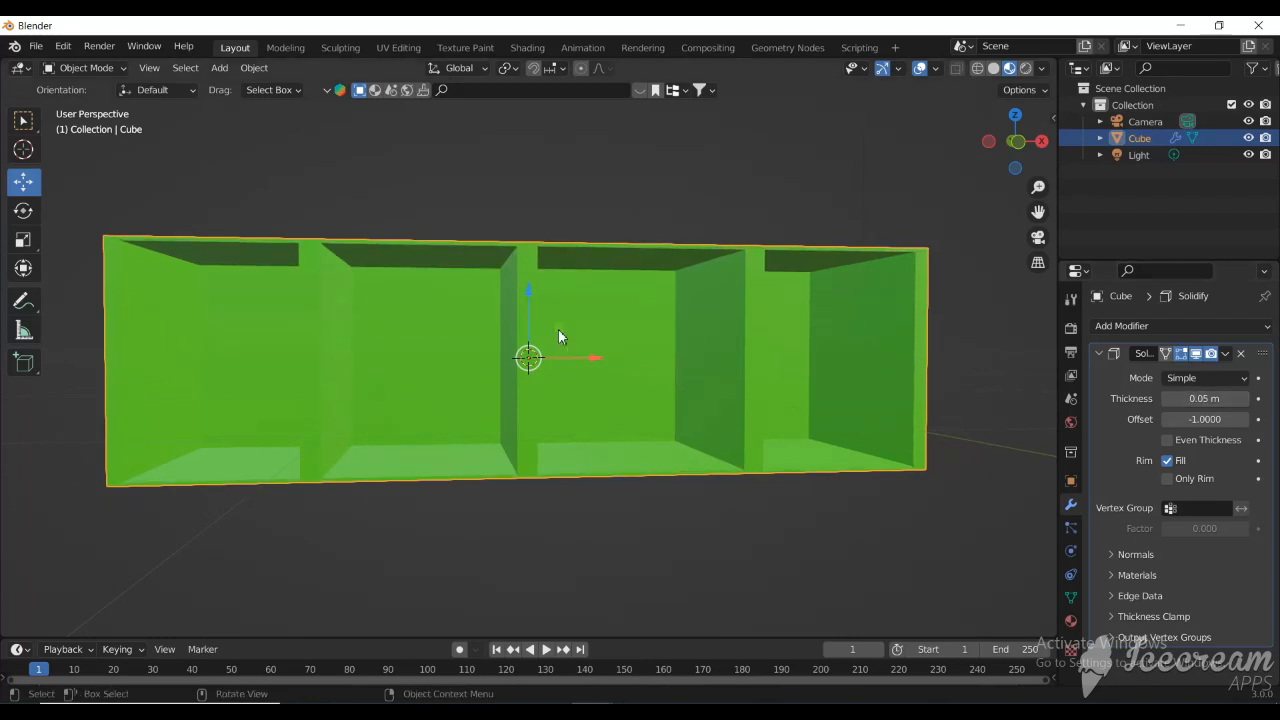
- Lower the Solidify thickness to -0.04 m so the walls thicken in the opposite direction
{"action": "left_click", "coordinate": [1166, 398]}
{"action": "left_click", "coordinate": [1166, 399]}
{"action": "left_click", "coordinate": [1166, 399]}
{"action": "left_click", "coordinate": [1166, 399]}
{"action": "left_click", "coordinate": [1166, 399]}
{"action": "left_click", "coordinate": [1166, 399]}
{"action": "left_click", "coordinate": [1166, 399]}
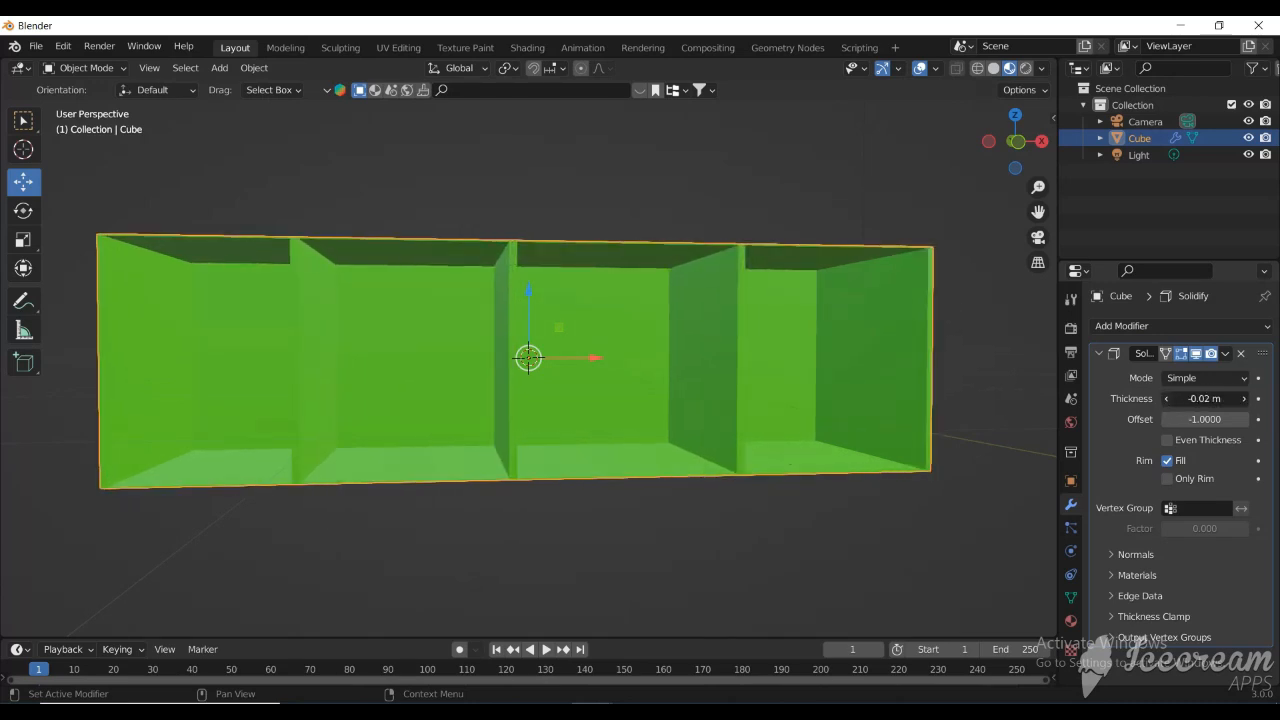
{"action": "left_click", "coordinate": [1166, 399]}
{"action": "left_click", "coordinate": [1166, 399]}
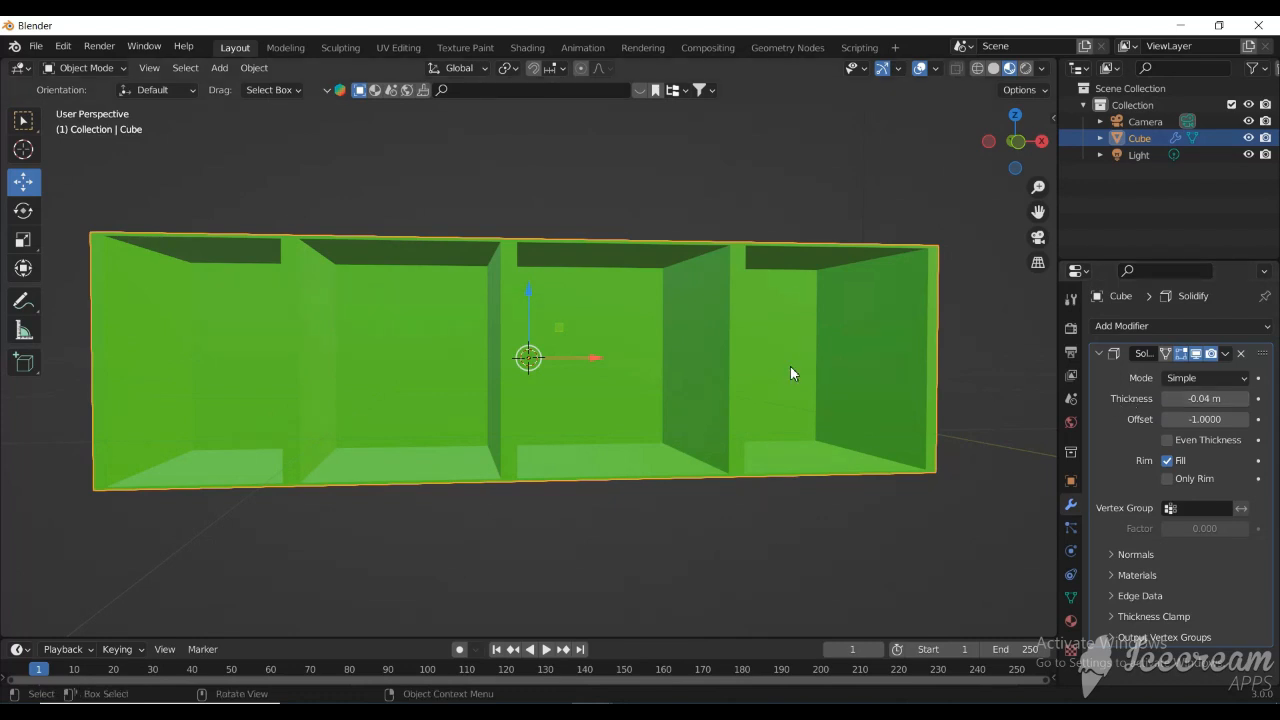
{"action": "key", "text": "KP_1"}
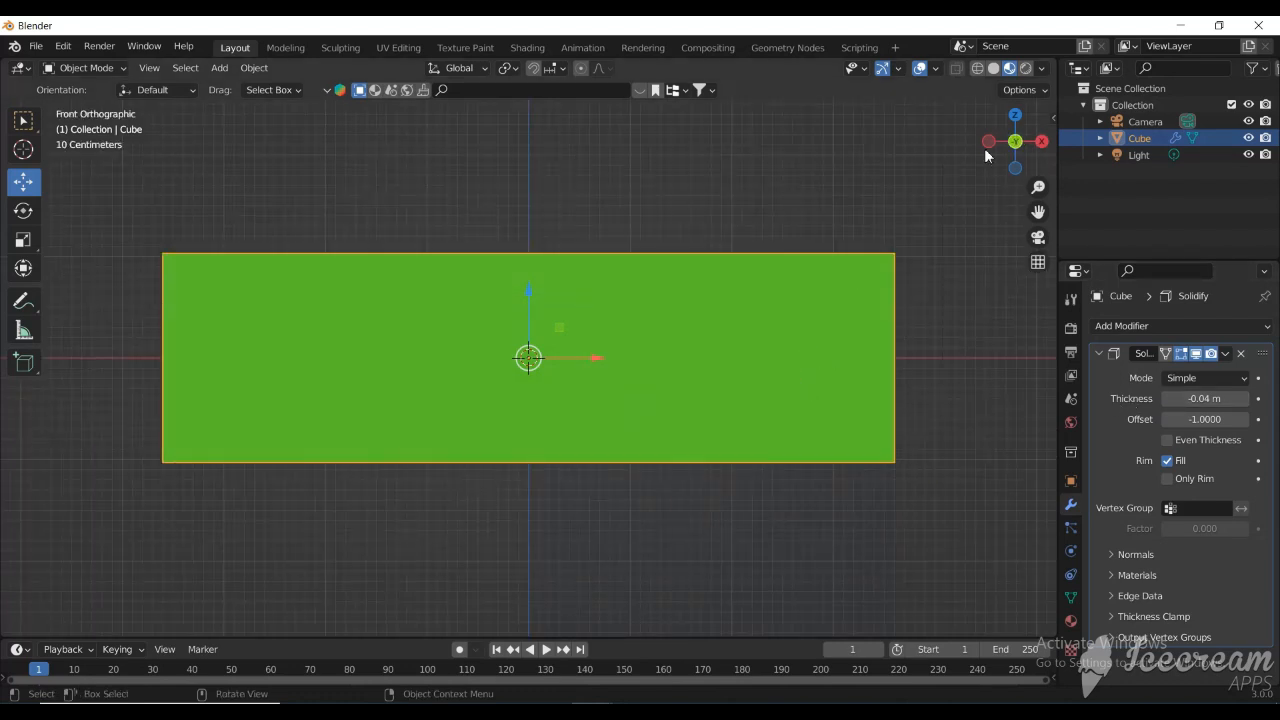
{"action": "left_click_drag", "start_coordinate": [1006, 142], "coordinate": [824, 333]}
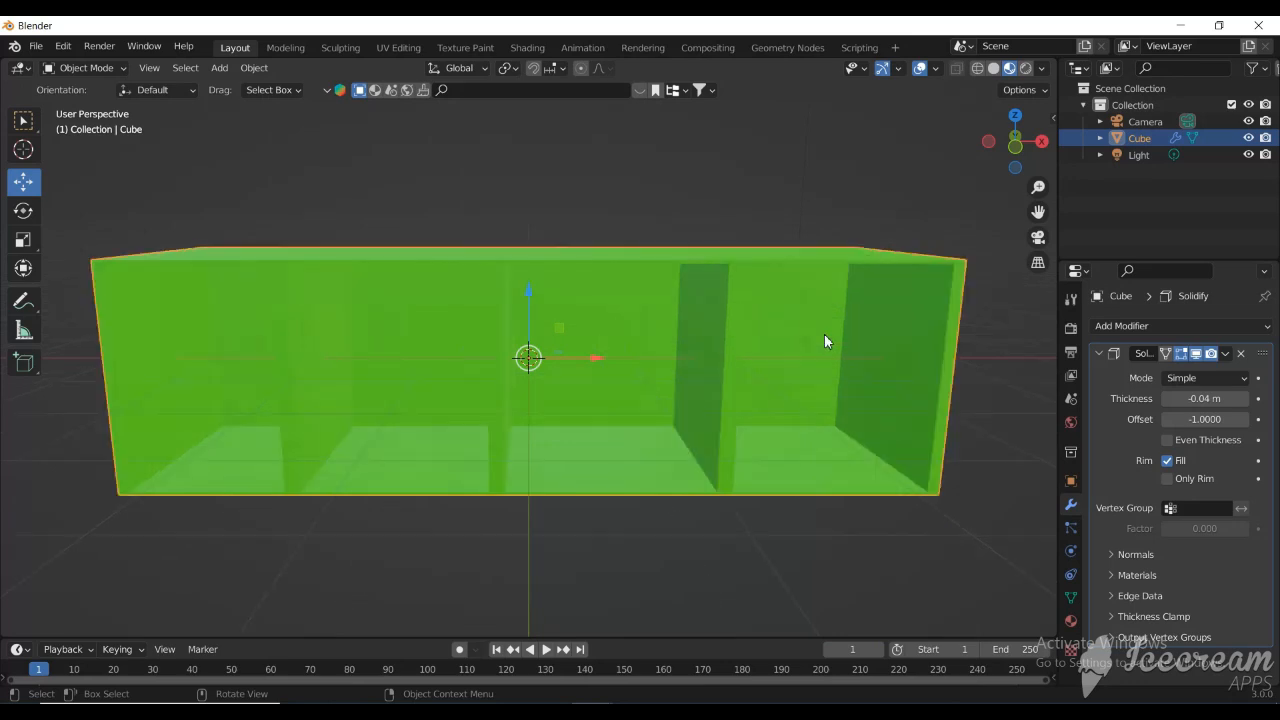
- Add a new cube and move it straight down along Z so it sits directly beneath the green box
{"action": "scroll", "coordinate": [824, 335], "scroll_direction": "up", "scroll_amount": 1}
{"action": "scroll", "coordinate": [818, 333], "scroll_direction": "down", "scroll_amount": 3}
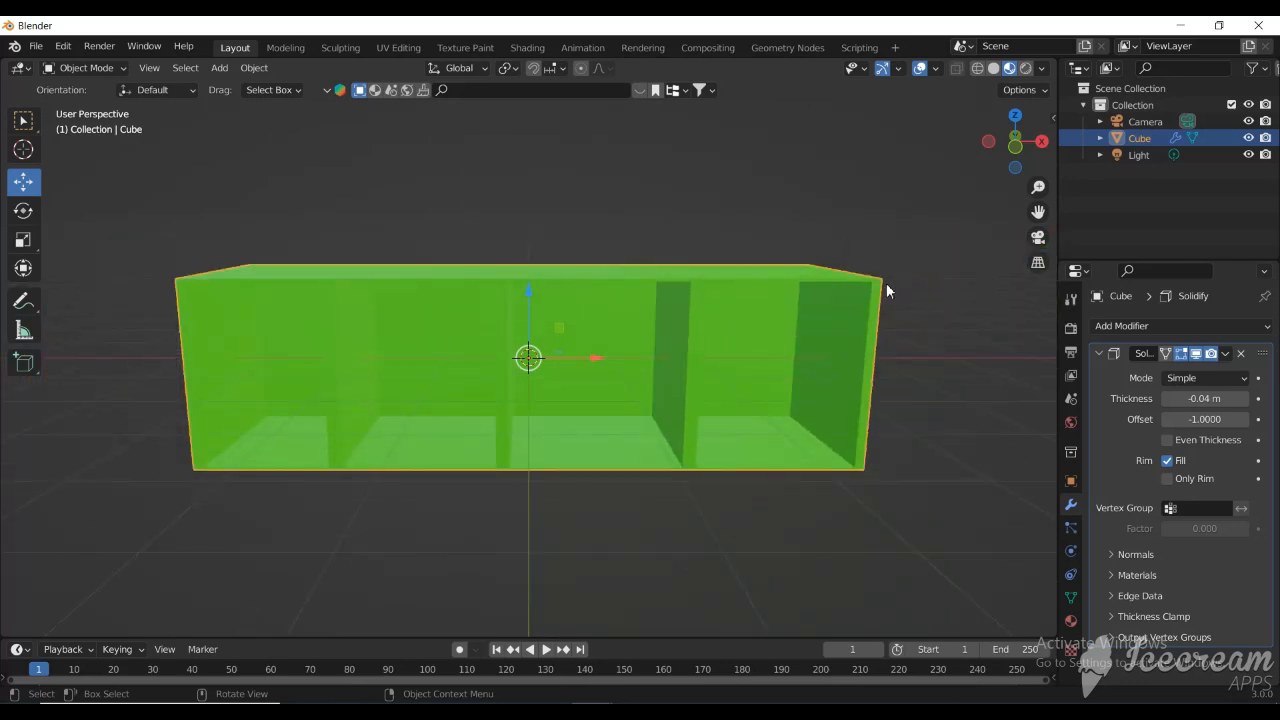
{"action": "mouse_move", "coordinate": [1038, 212]}
{"action": "left_mouse_down"}
{"action": "mouse_move", "coordinate": [1038, 190]}
{"action": "mouse_move", "coordinate": [1039, 213]}
{"action": "left_mouse_up"}
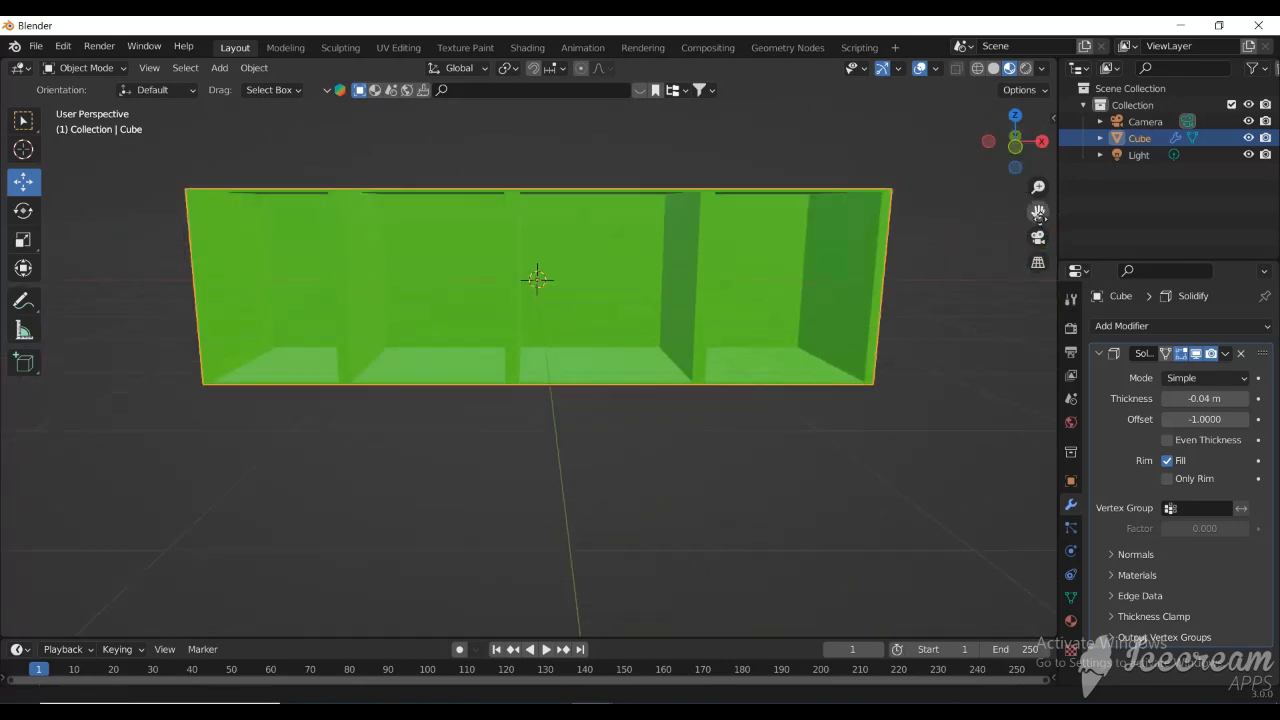
{"action": "scroll", "coordinate": [820, 302], "scroll_direction": "down", "scroll_amount": 3}
{"action": "scroll", "coordinate": [781, 318], "scroll_direction": "up", "scroll_amount": 3}
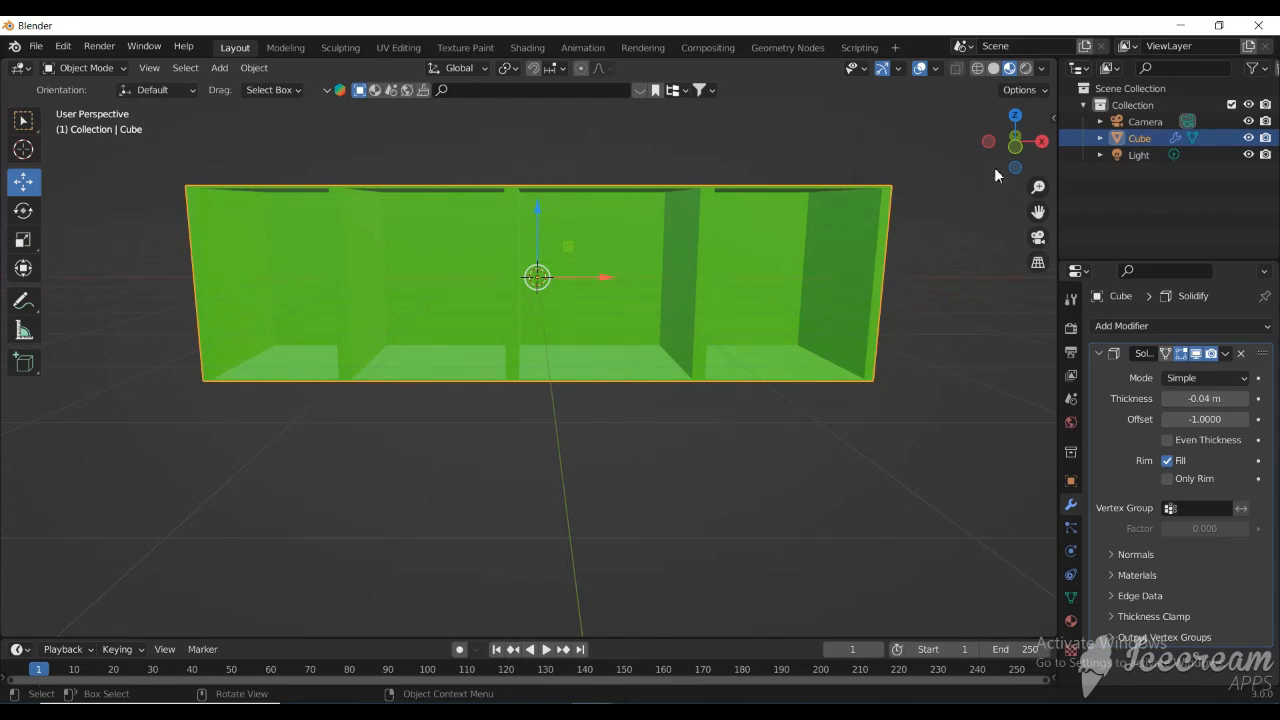
{"action": "left_click_drag", "start_coordinate": [1014, 146], "coordinate": [1060, 147]}
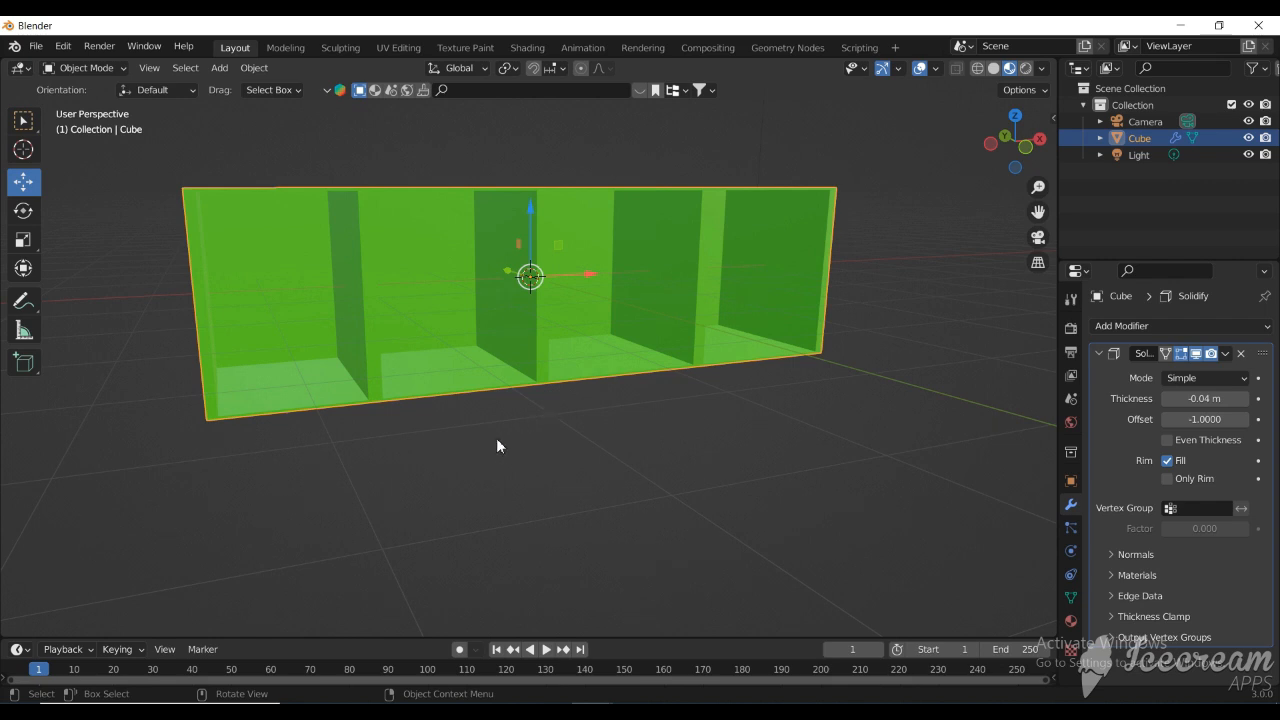
{"action": "key", "text": "shift"}
{"action": "key", "text": "shift+a"}
{"action": "mouse_move", "coordinate": [466, 365]}
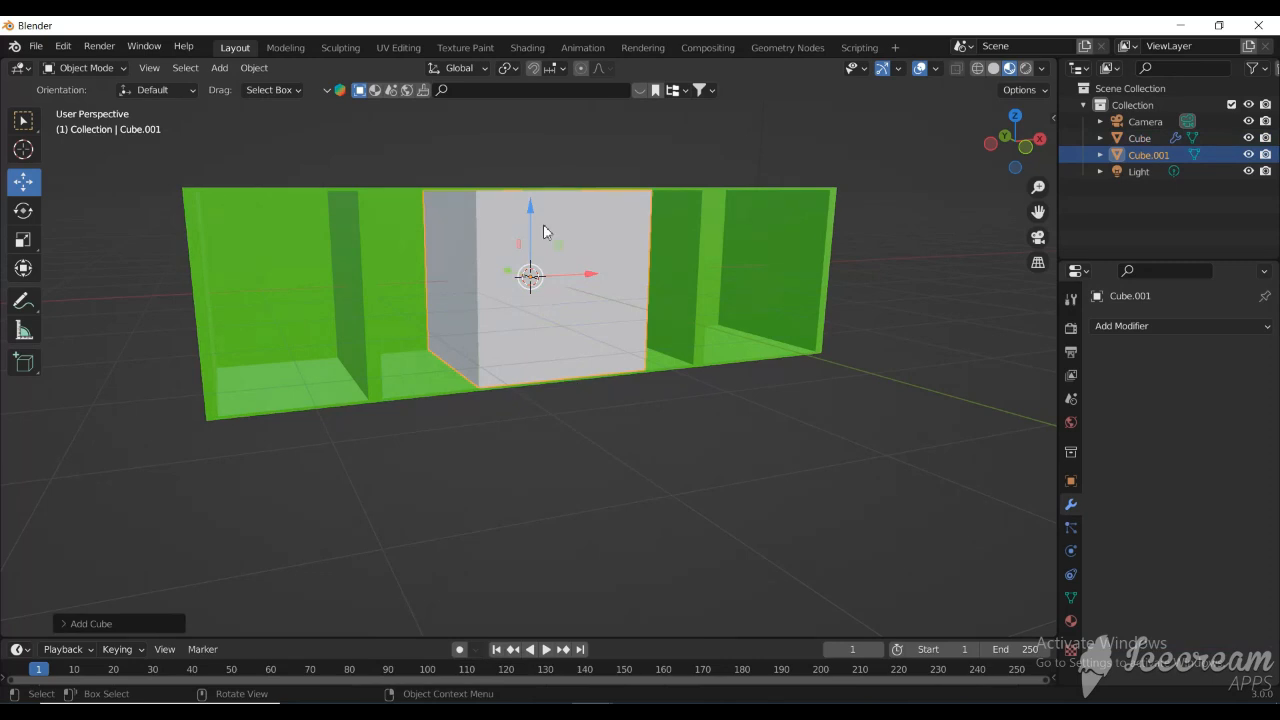
{"action": "key", "text": "KP_1"}
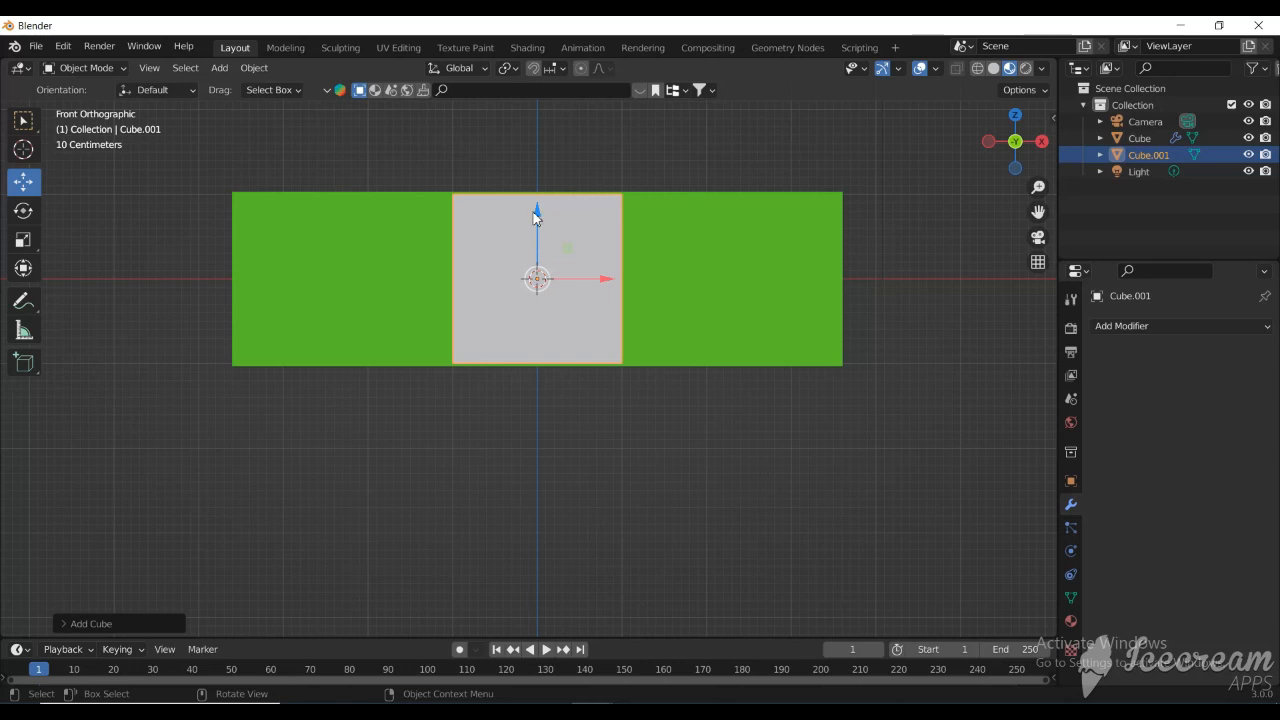
{"action": "left_click_drag", "start_coordinate": [534, 210], "coordinate": [546, 386]}
- Scale the new cube along X slightly beyond the green box's length and along Y to extend past its depth
{"action": "left_click_drag", "start_coordinate": [1015, 141], "coordinate": [1012, 162]}
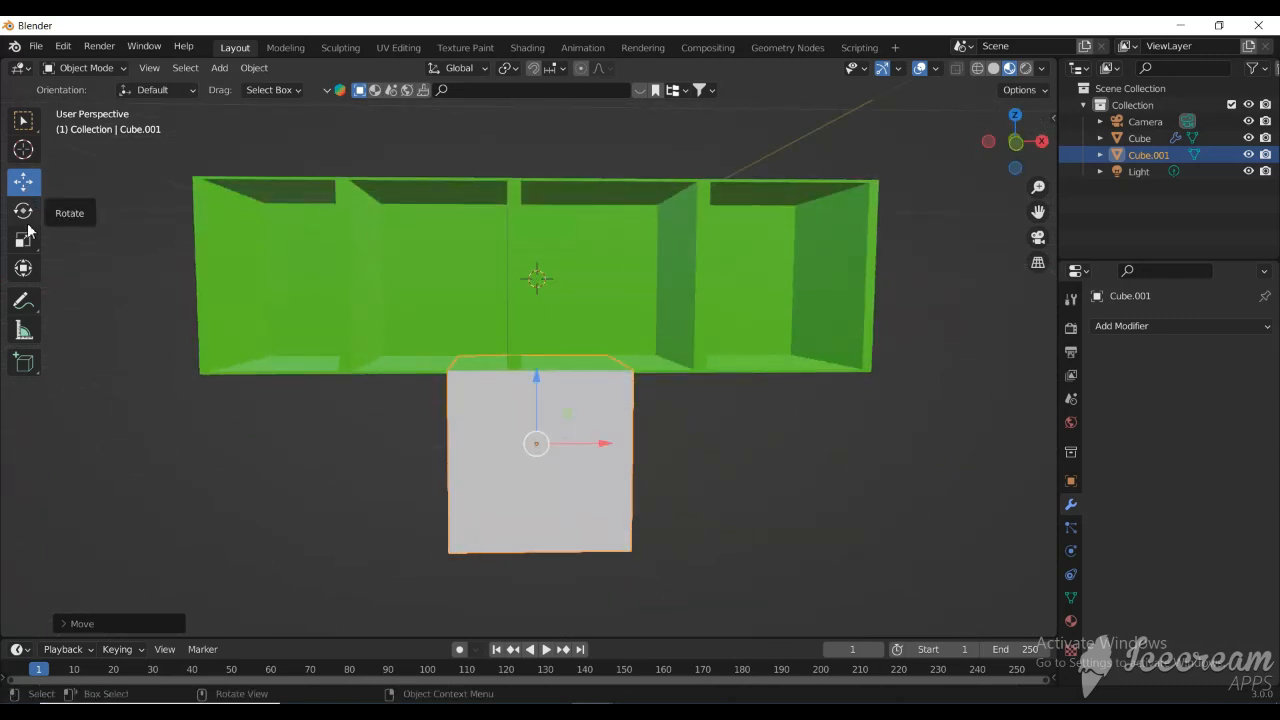
{"action": "left_click", "coordinate": [27, 224]}
{"action": "left_click", "coordinate": [26, 240]}
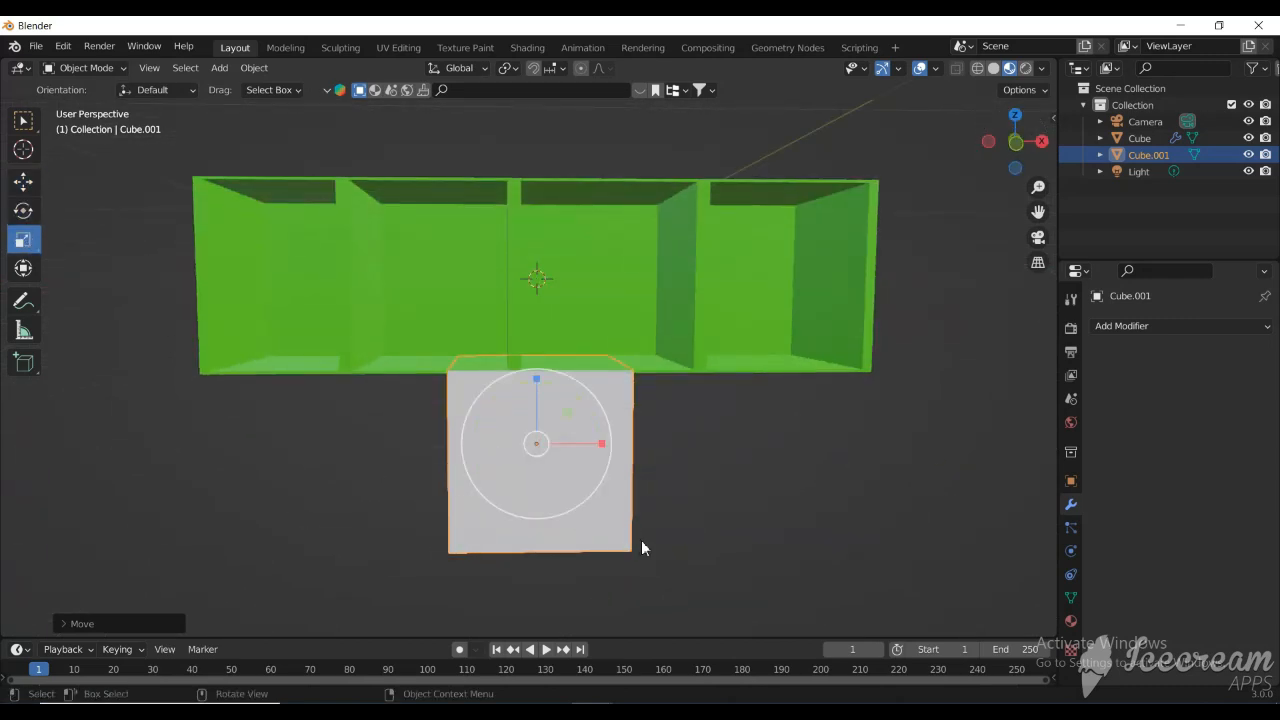
{"action": "left_click_drag", "start_coordinate": [603, 443], "coordinate": [794, 454]}
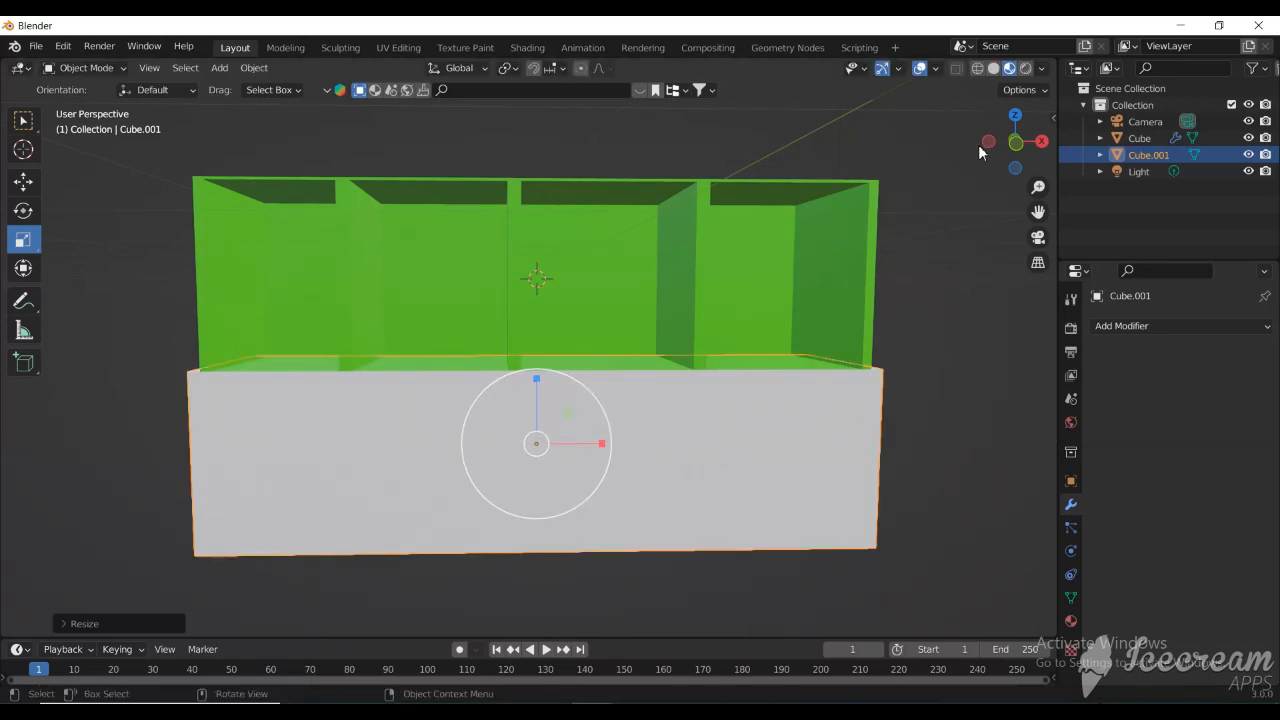
{"action": "left_click_drag", "start_coordinate": [1015, 142], "coordinate": [958, 154]}
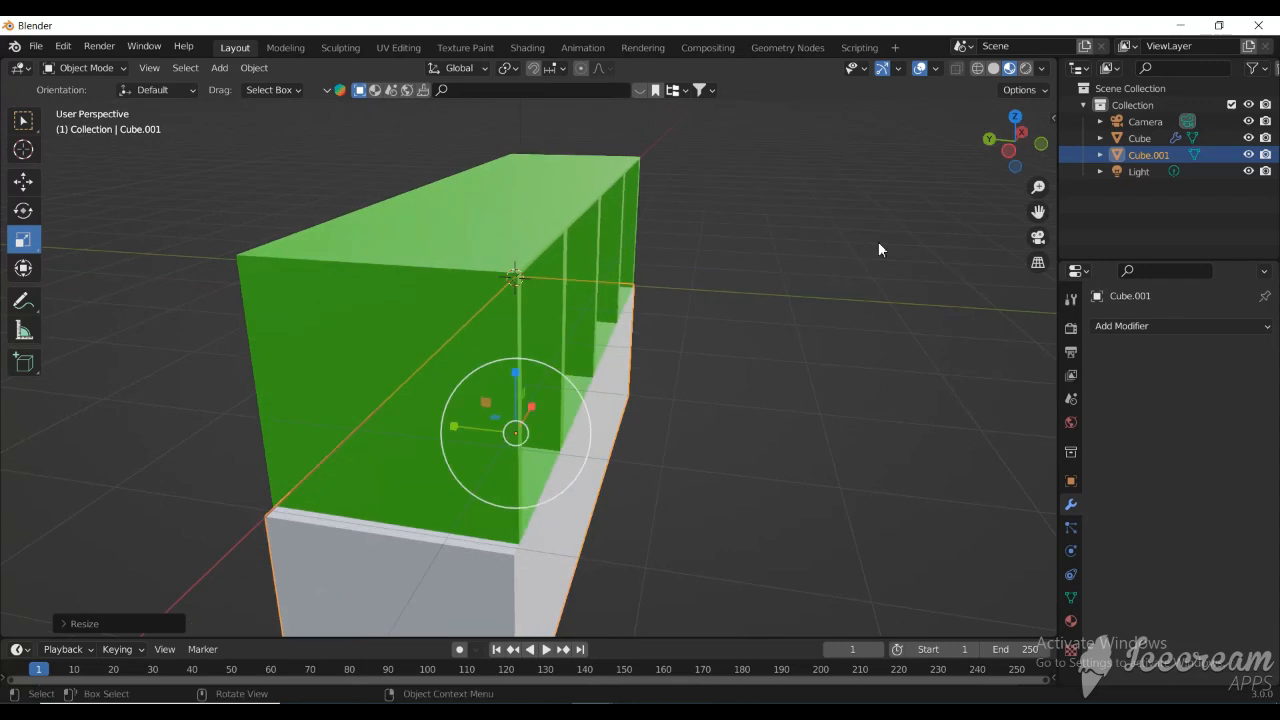
{"action": "left_click_drag", "start_coordinate": [452, 427], "coordinate": [374, 420]}
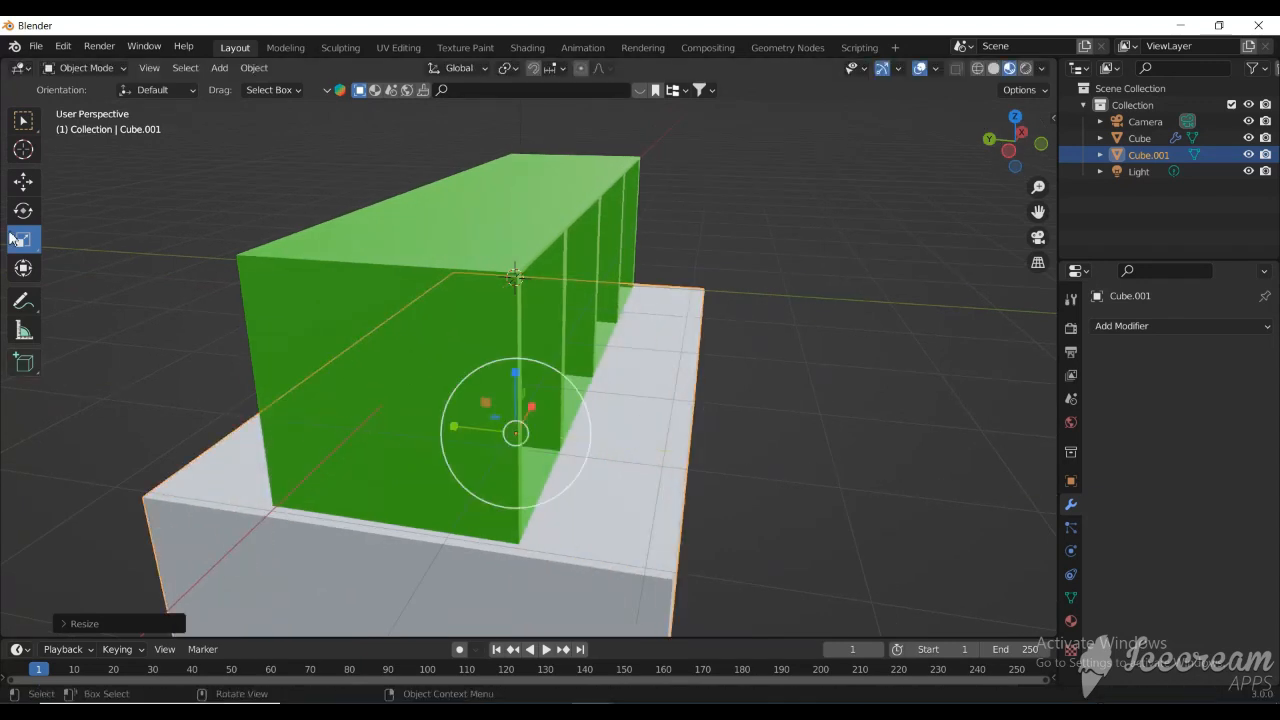
- Move the stretched block along Y so it projects as a platform in front of the green box's open side
{"action": "left_click", "coordinate": [23, 181]}
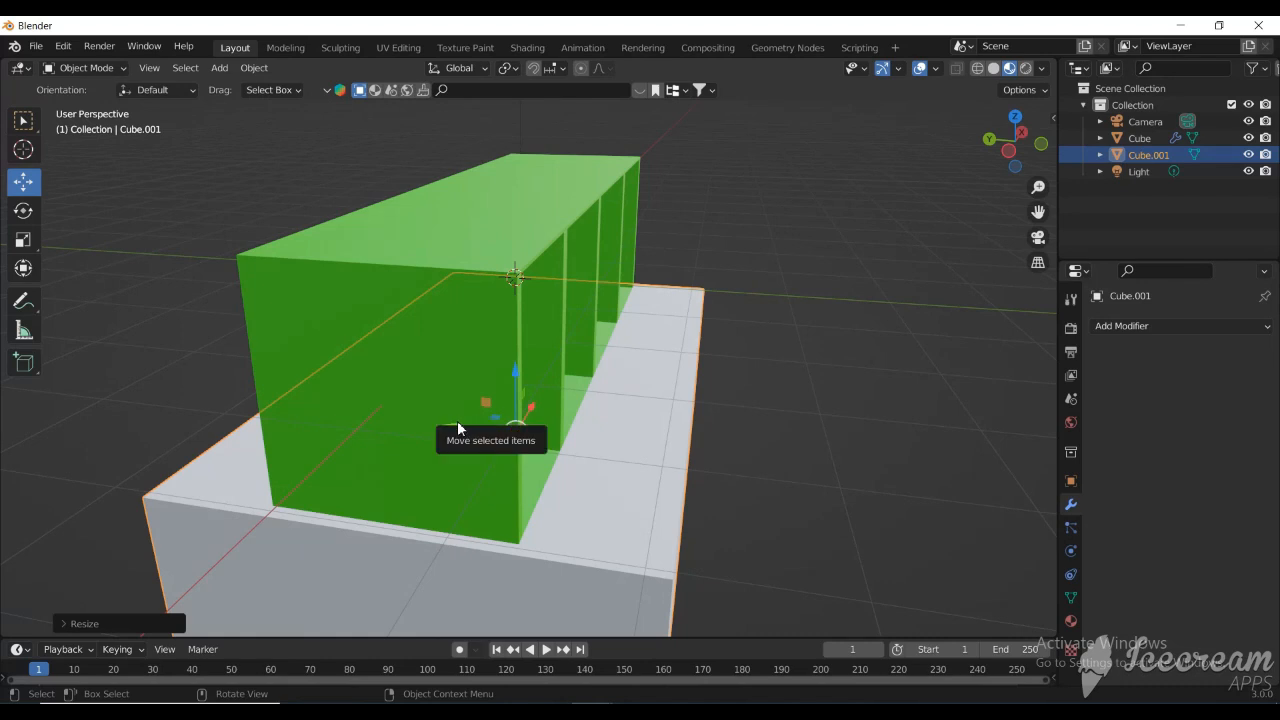
{"action": "left_click_drag", "start_coordinate": [458, 424], "coordinate": [666, 460]}
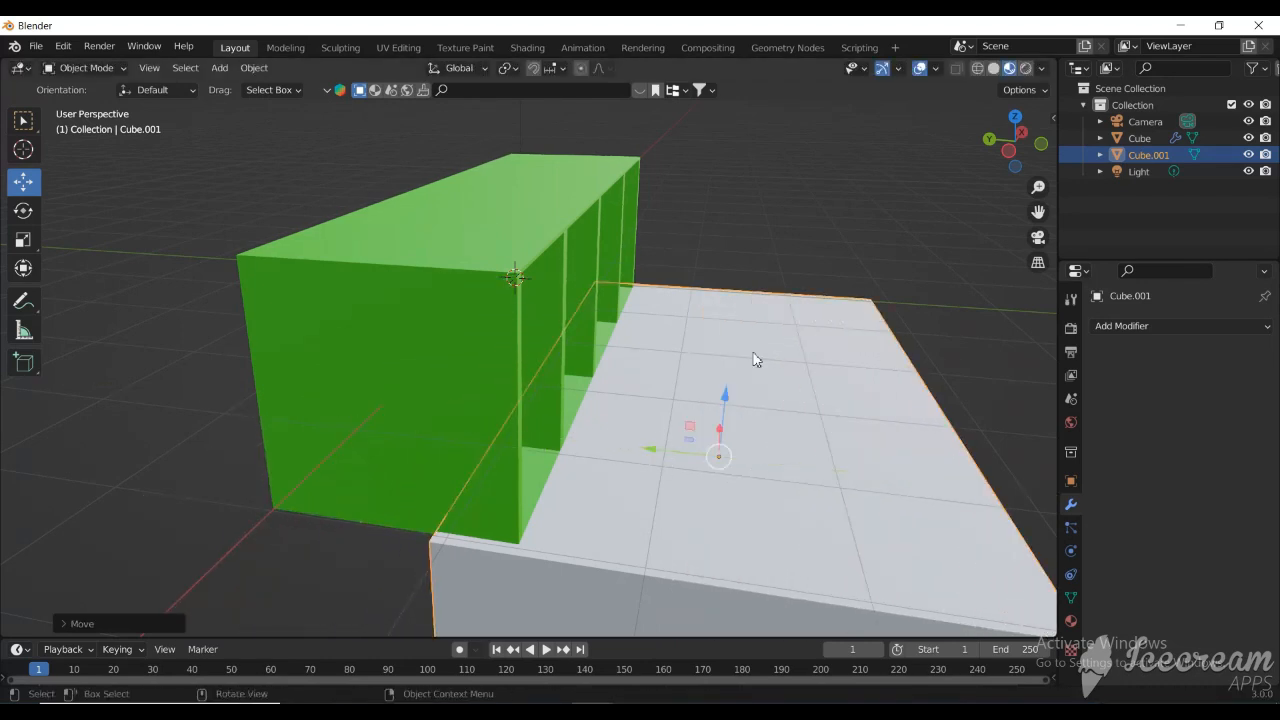
{"action": "key", "text": "KP_1"}
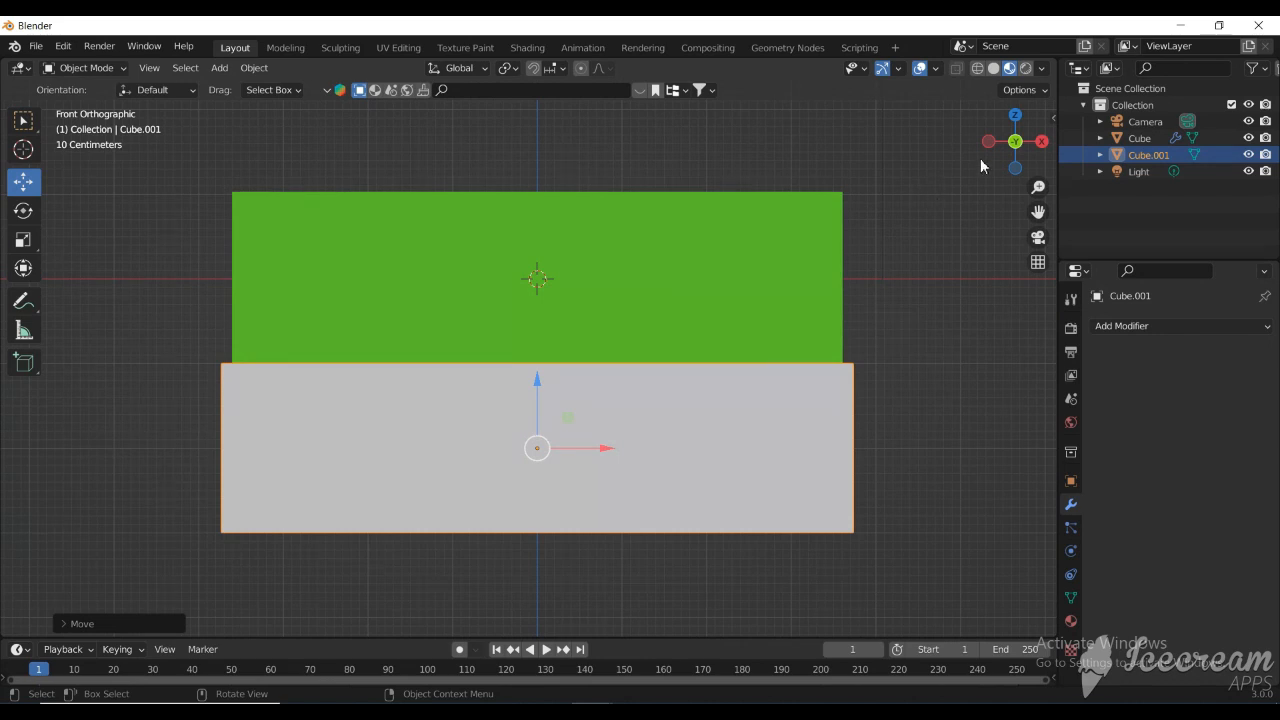
{"action": "left_click_drag", "start_coordinate": [1038, 212], "coordinate": [1016, 175]}
{"action": "scroll", "coordinate": [876, 317], "scroll_direction": "down", "scroll_amount": 4}
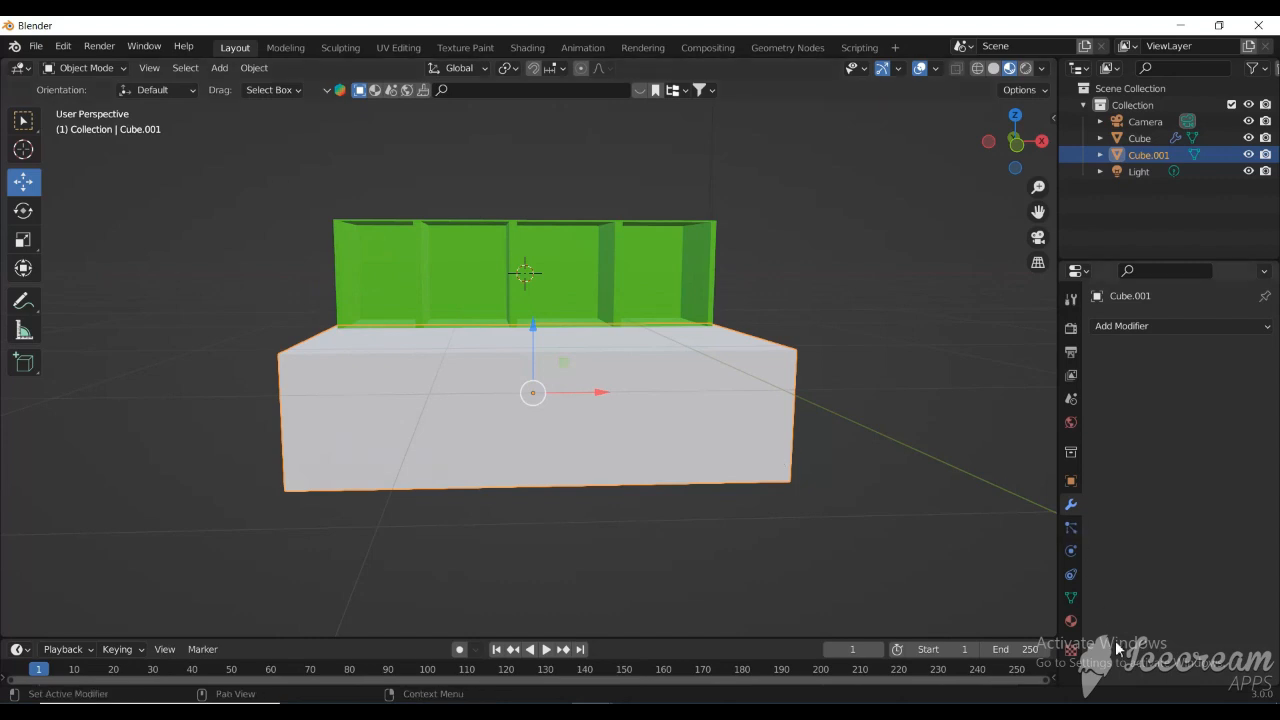
- Create a new material for the platform block and name it ggde
{"action": "left_click", "coordinate": [1068, 622]}
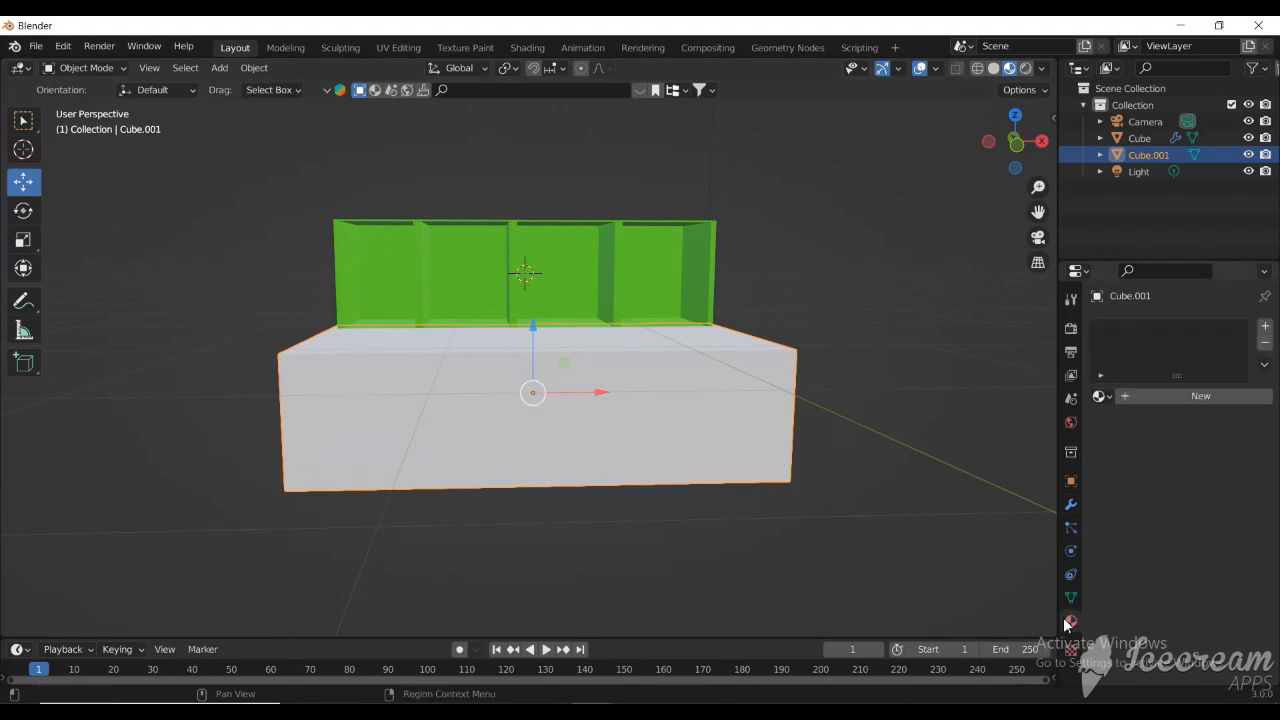
{"action": "left_click", "coordinate": [1170, 395]}
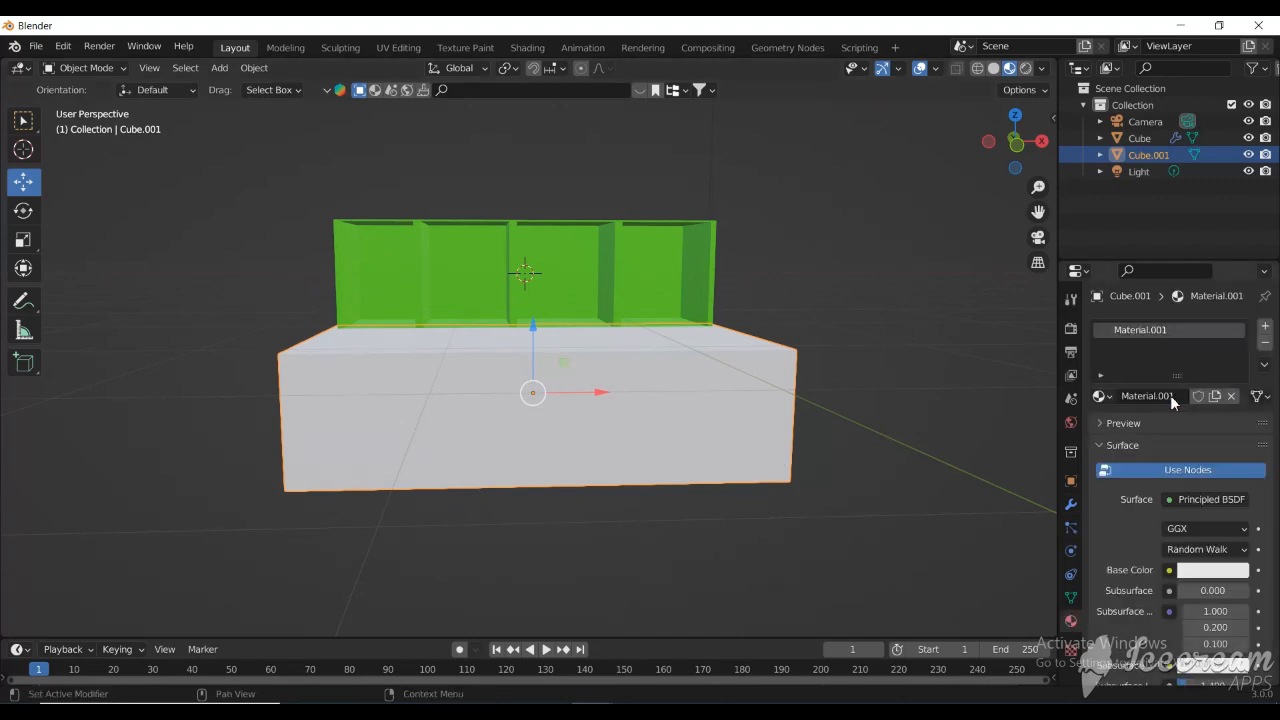
{"action": "double_click", "coordinate": [1169, 331]}
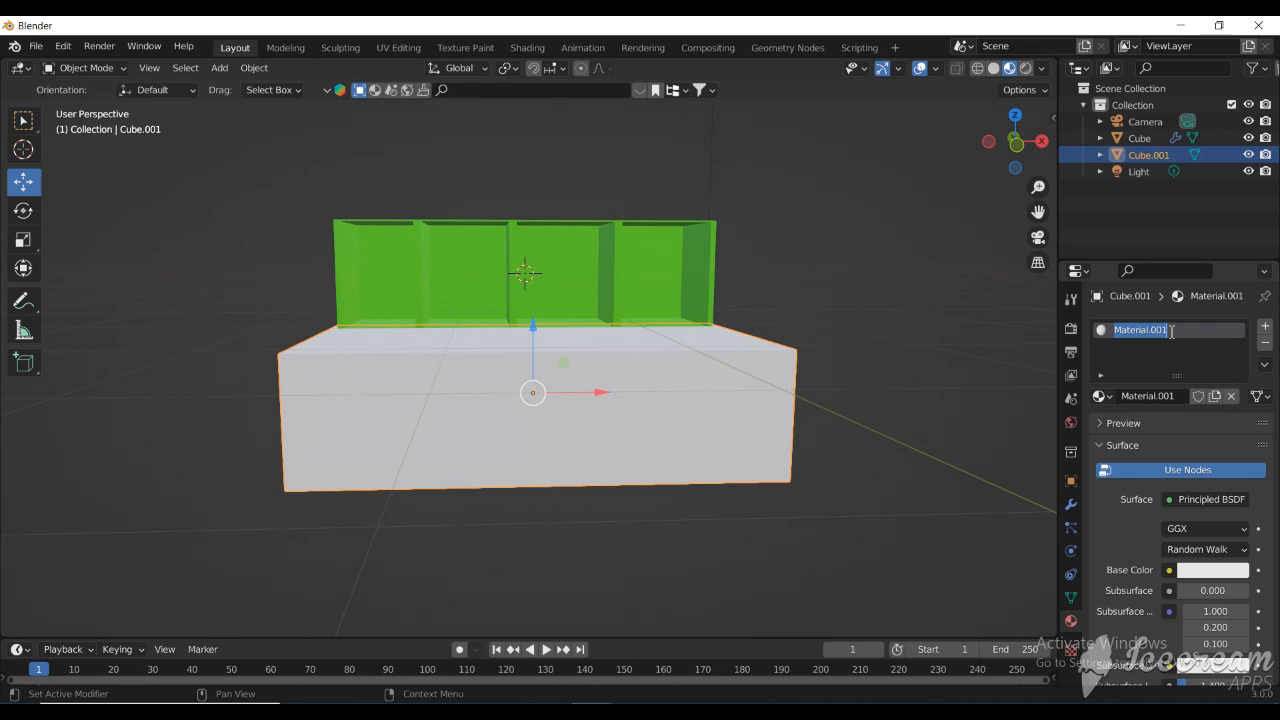
{"action": "type", "text": "ggde"}
{"action": "key", "text": "Return"}
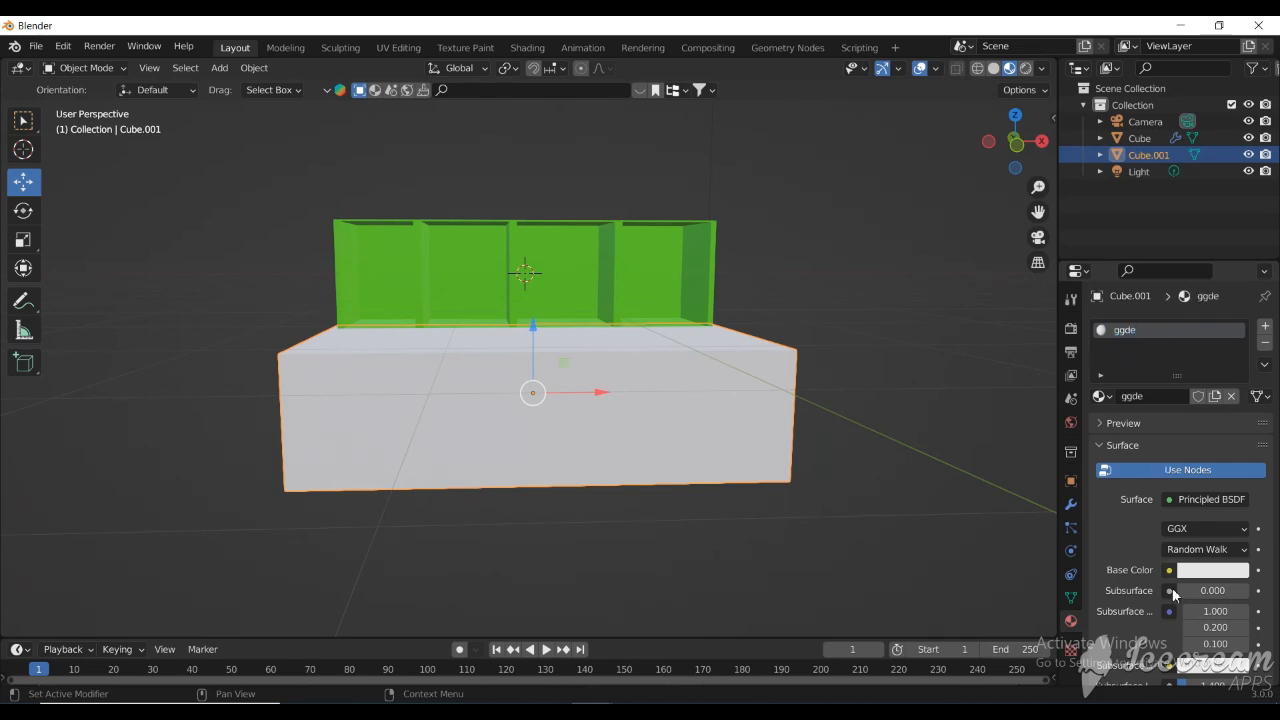
- Set the ggde base color to bright red and compare the model in Solid and Material Preview shading
{"action": "left_click", "coordinate": [1209, 570]}
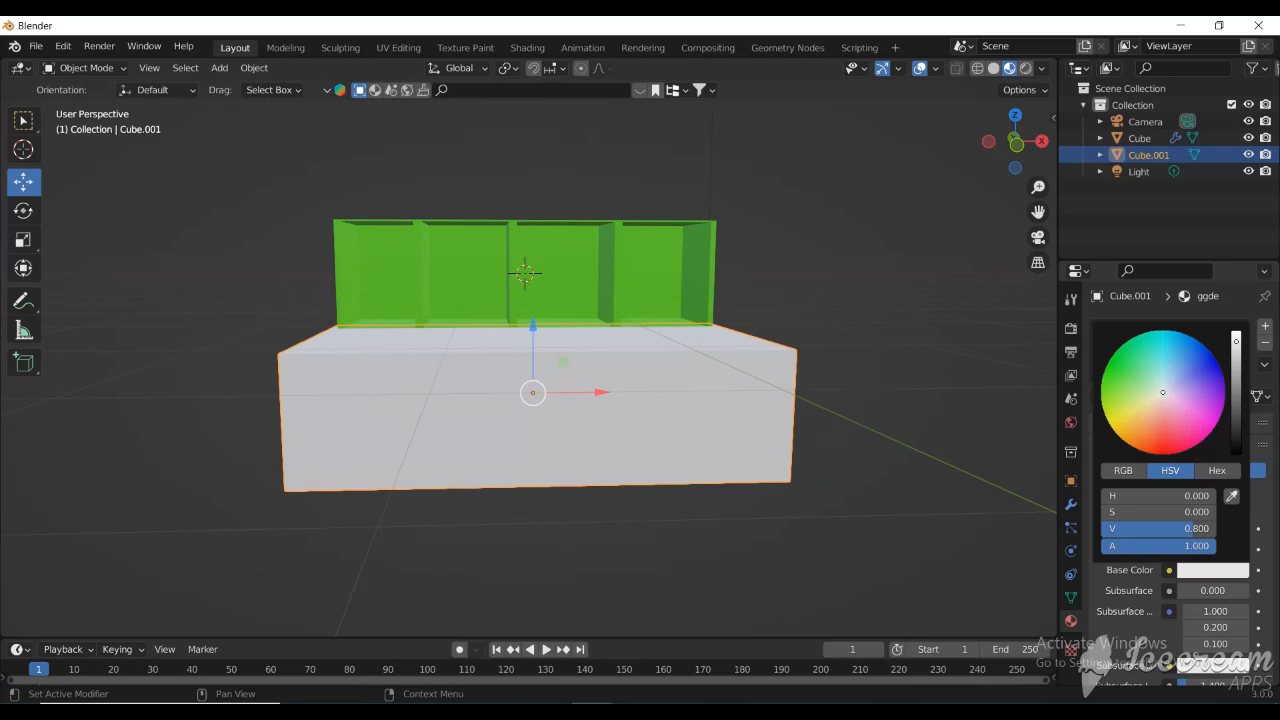
{"action": "left_click_drag", "start_coordinate": [1163, 392], "coordinate": [1163, 458]}
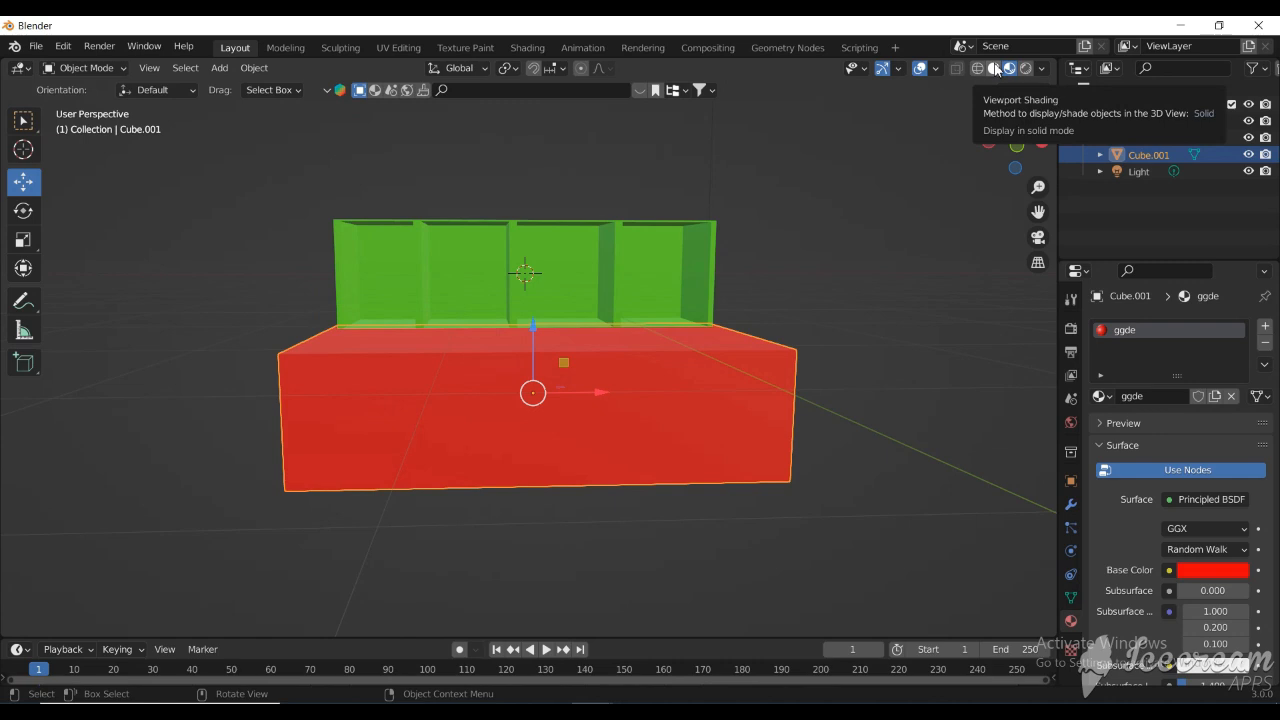
{"action": "left_click", "coordinate": [995, 68]}
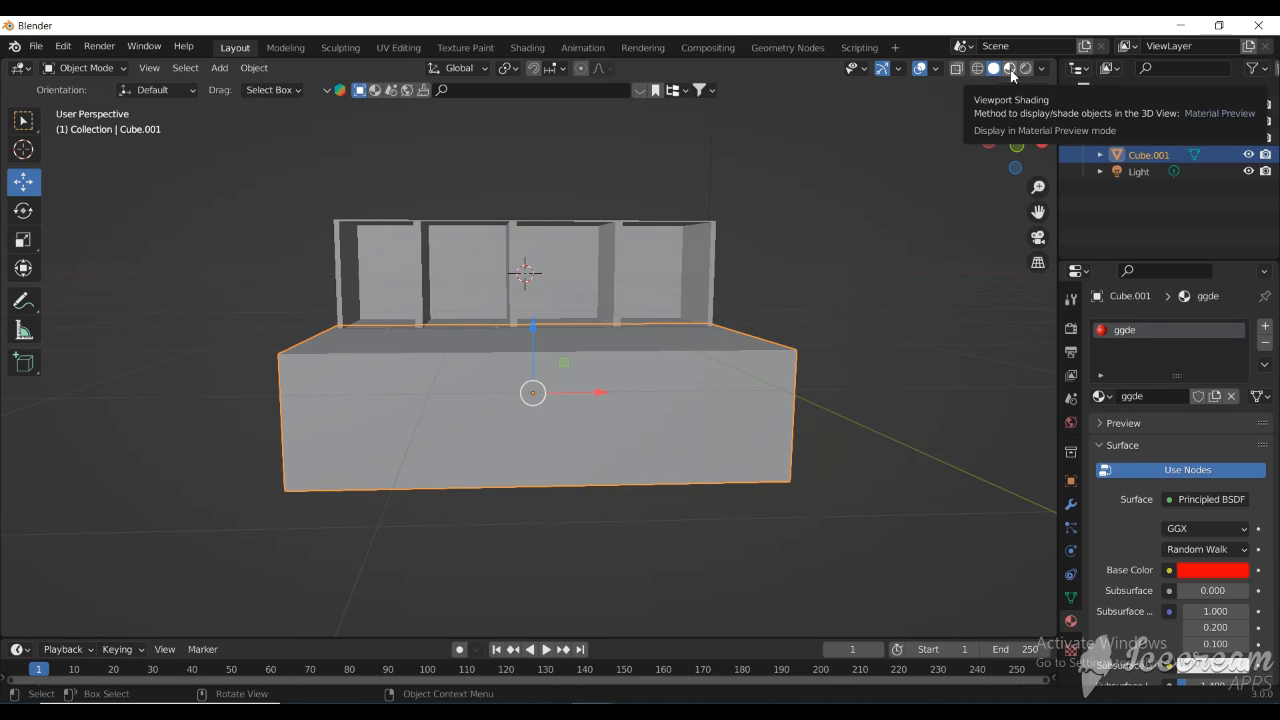
{"action": "left_click", "coordinate": [1010, 68]}
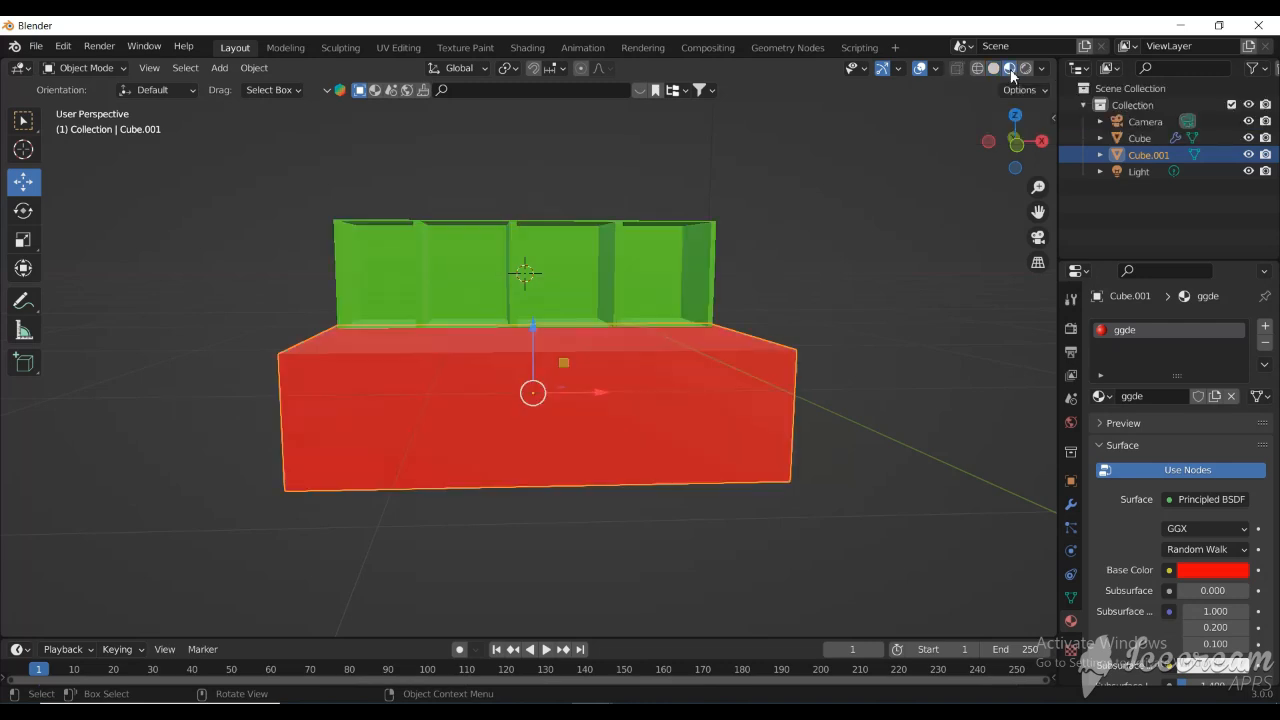
- Duplicate the red platform block and lower the copy along Z beneath the original
{"action": "scroll", "coordinate": [654, 367], "scroll_direction": "down", "scroll_amount": 3}
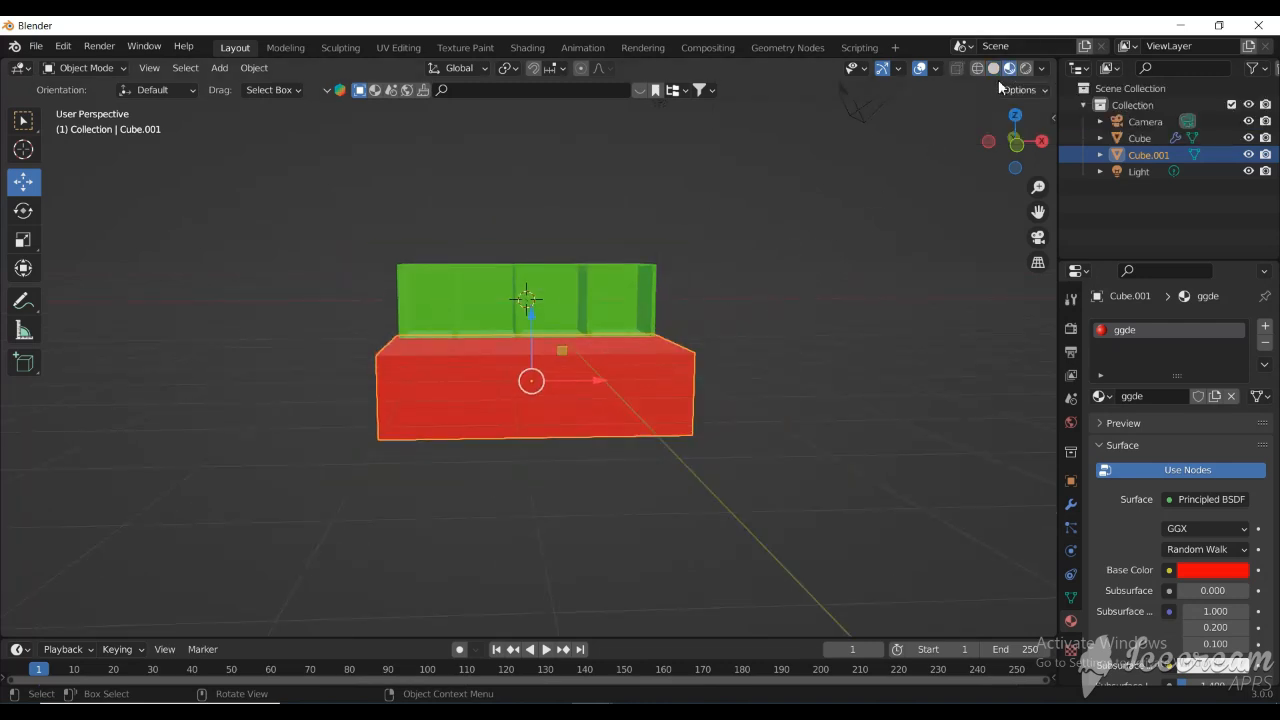
{"action": "left_click_drag", "start_coordinate": [1016, 142], "coordinate": [846, 254]}
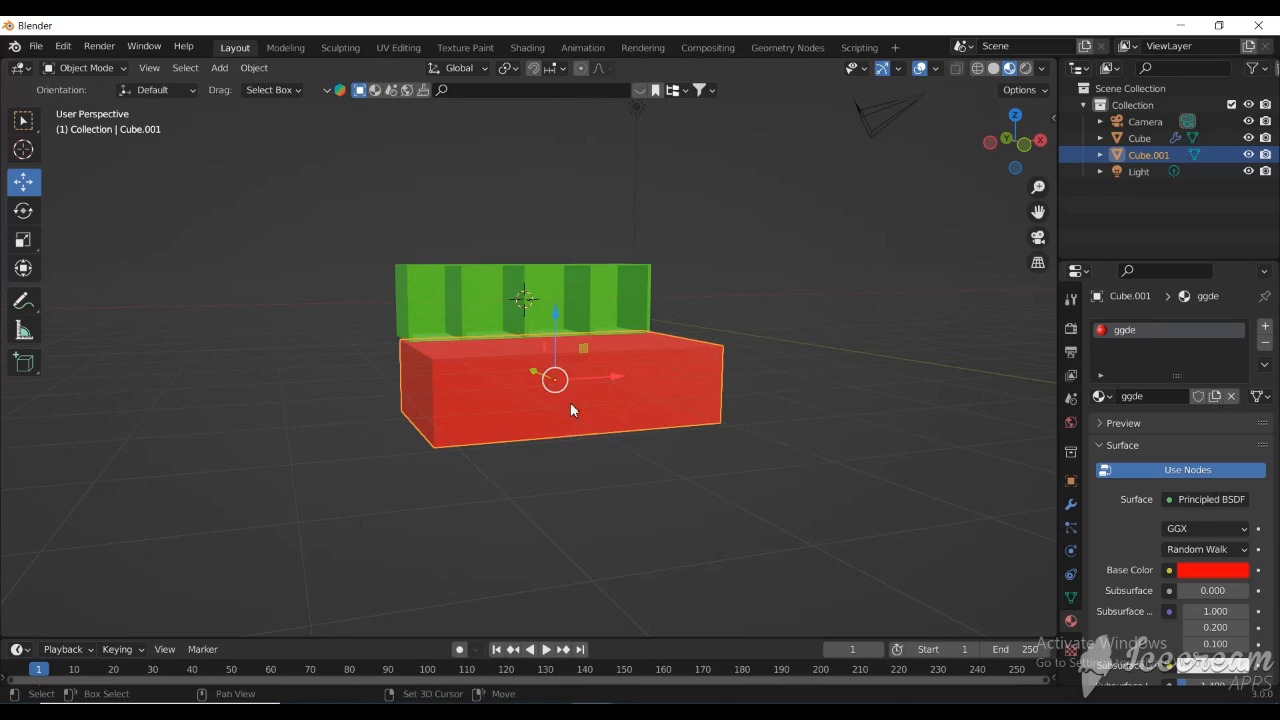
{"action": "key", "text": "shift+d"}
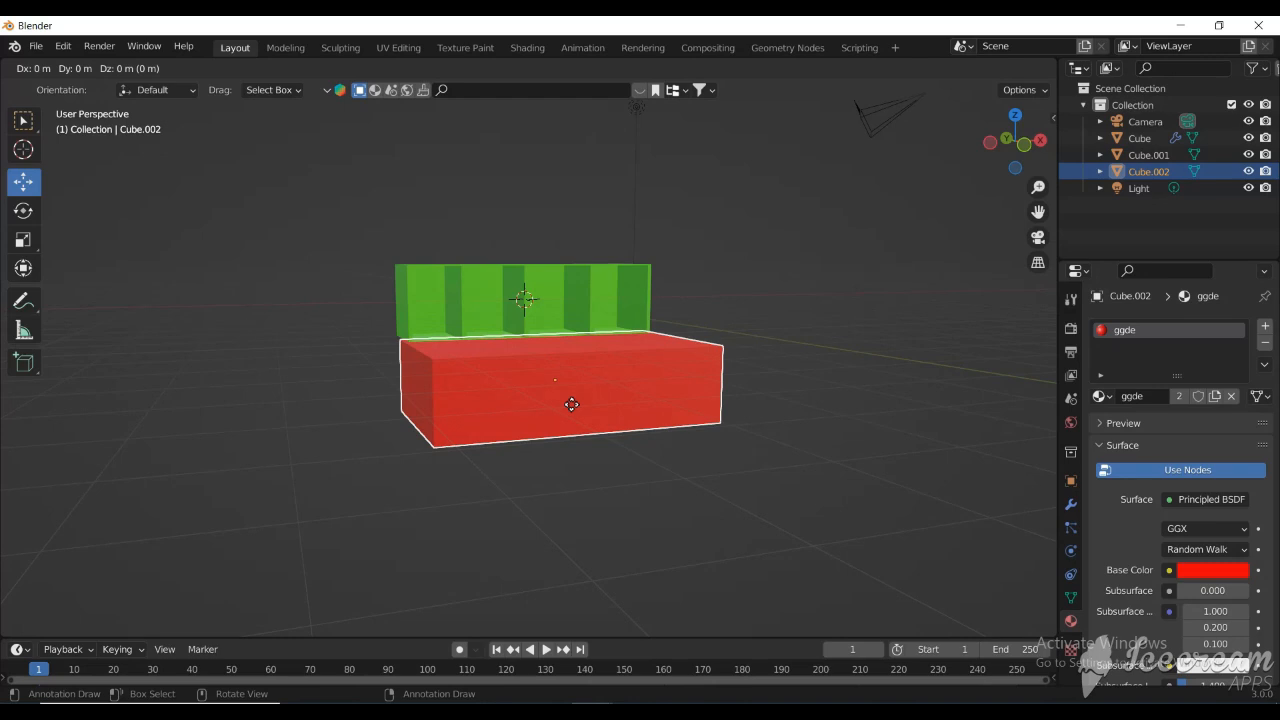
{"action": "key", "text": "z"}
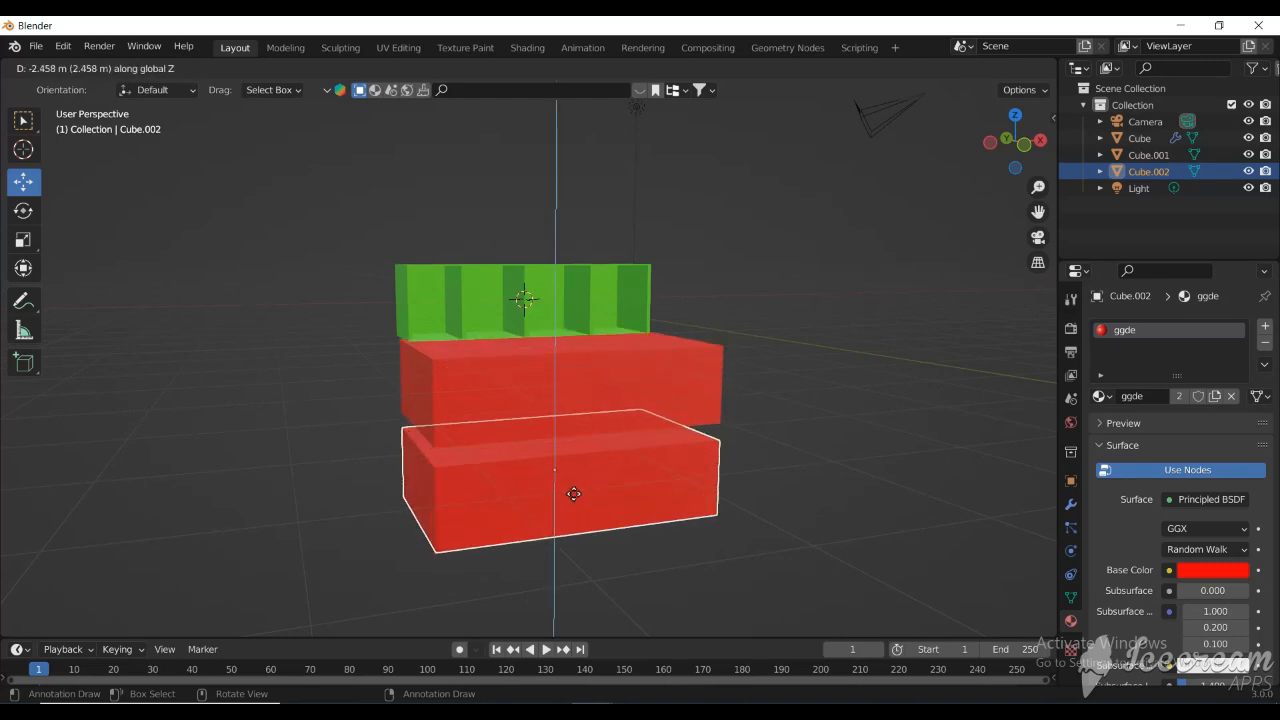
{"action": "left_click", "coordinate": [576, 481]}
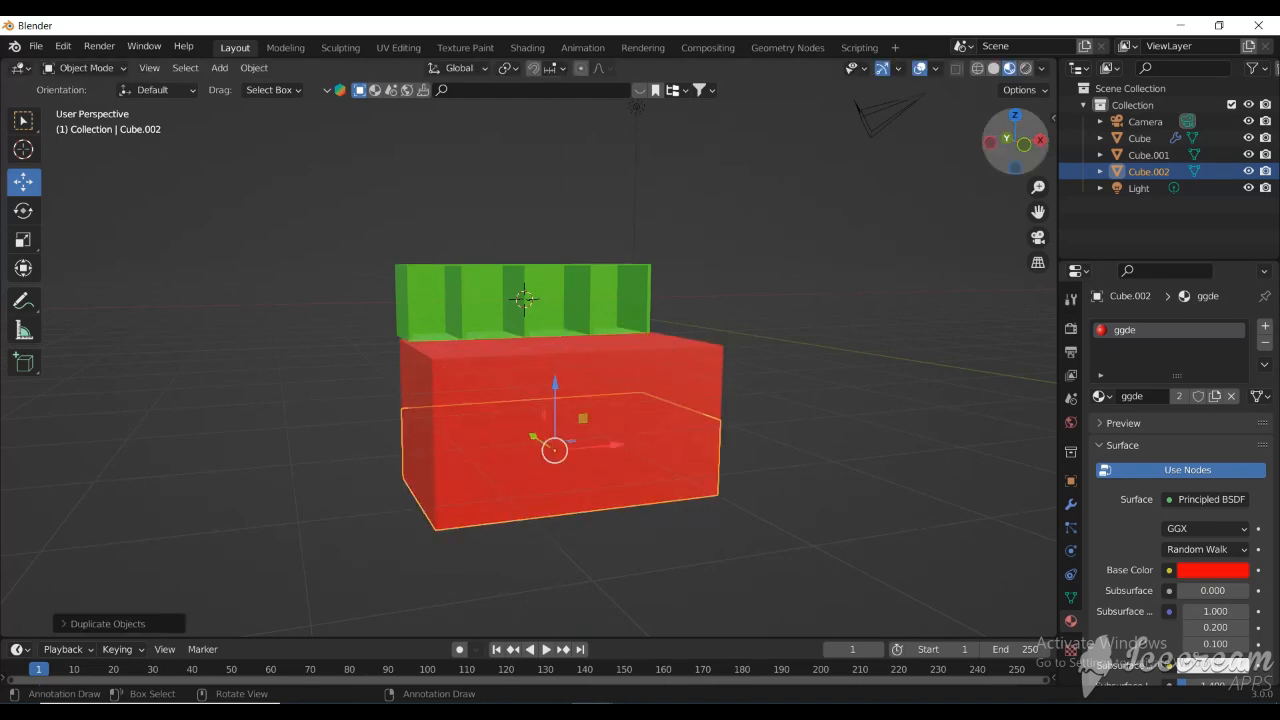
- Move the lower red block about 4 m forward along Y so the two blocks form a staircase
{"action": "mouse_move", "coordinate": [1012, 148]}
{"action": "left_mouse_down"}
{"action": "mouse_move", "coordinate": [1035, 155]}
{"action": "mouse_move", "coordinate": [1010, 147]}
{"action": "left_mouse_up"}
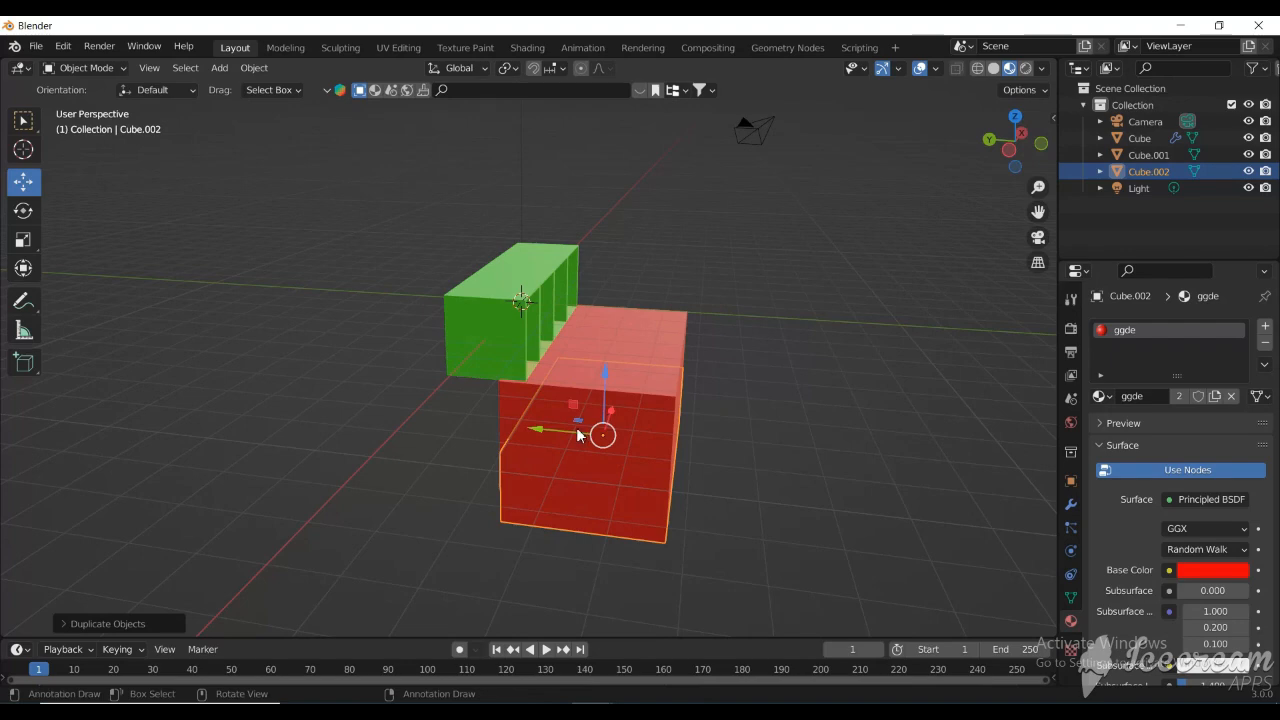
{"action": "key", "text": "shift+d"}
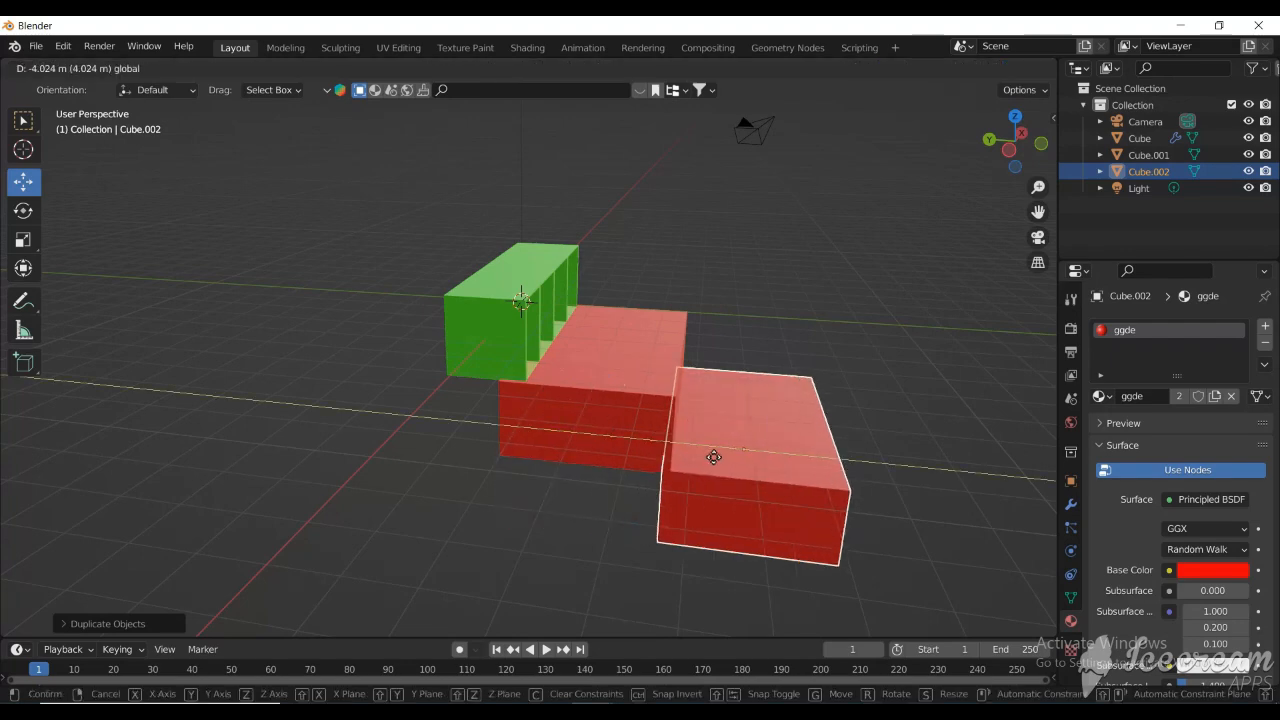
{"action": "left_click", "coordinate": [714, 454]}
{"action": "left_click_drag", "start_coordinate": [1013, 150], "coordinate": [985, 155]}
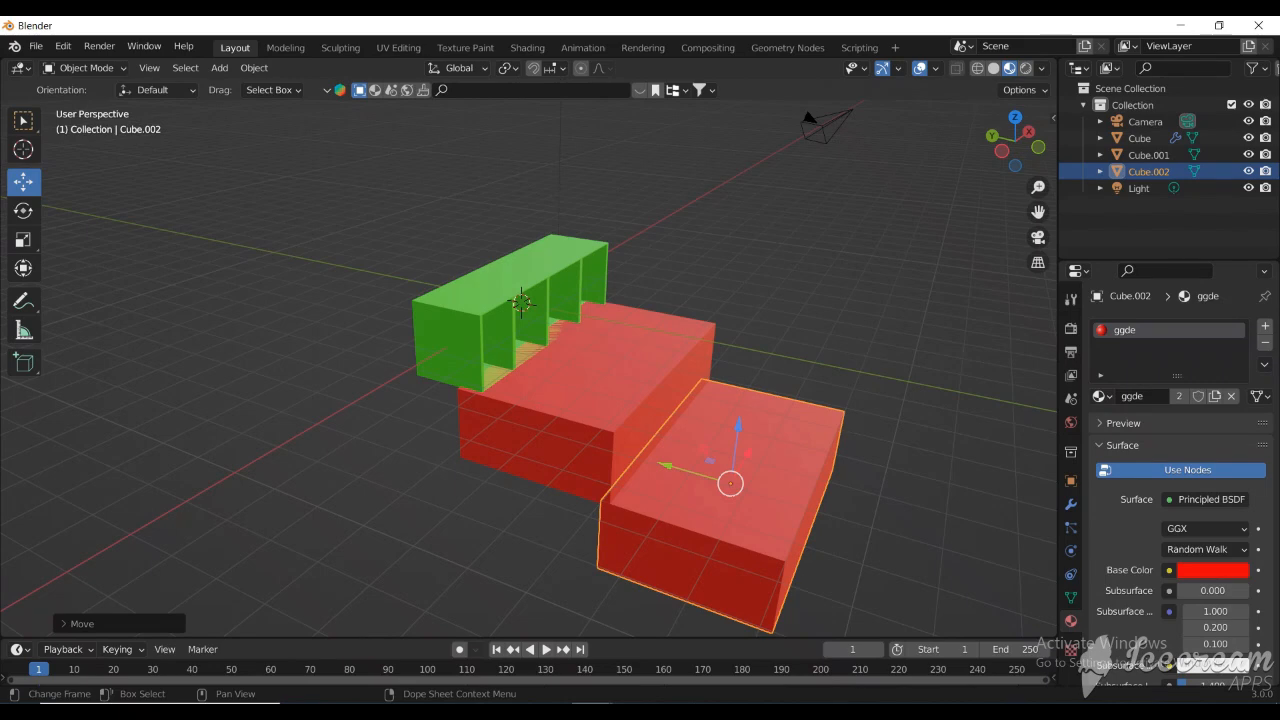
- Switch to the Blender window with the FOUNTAIN WORK RUNING 3 BAD scene and examine its slides, stone platform and red dome
{"action": "mouse_move", "coordinate": [592, 712]}
{"action": "left_click", "coordinate": [420, 657]}
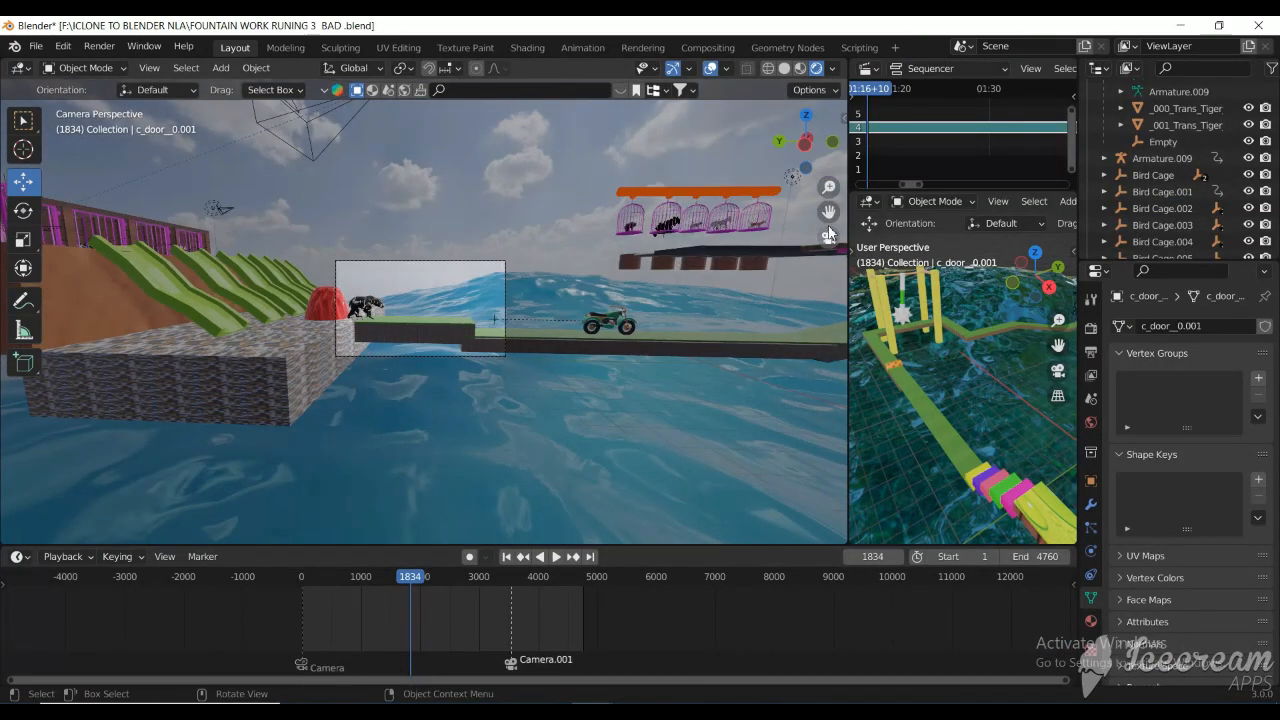
{"action": "left_click_drag", "start_coordinate": [828, 212], "coordinate": [1024, 237]}
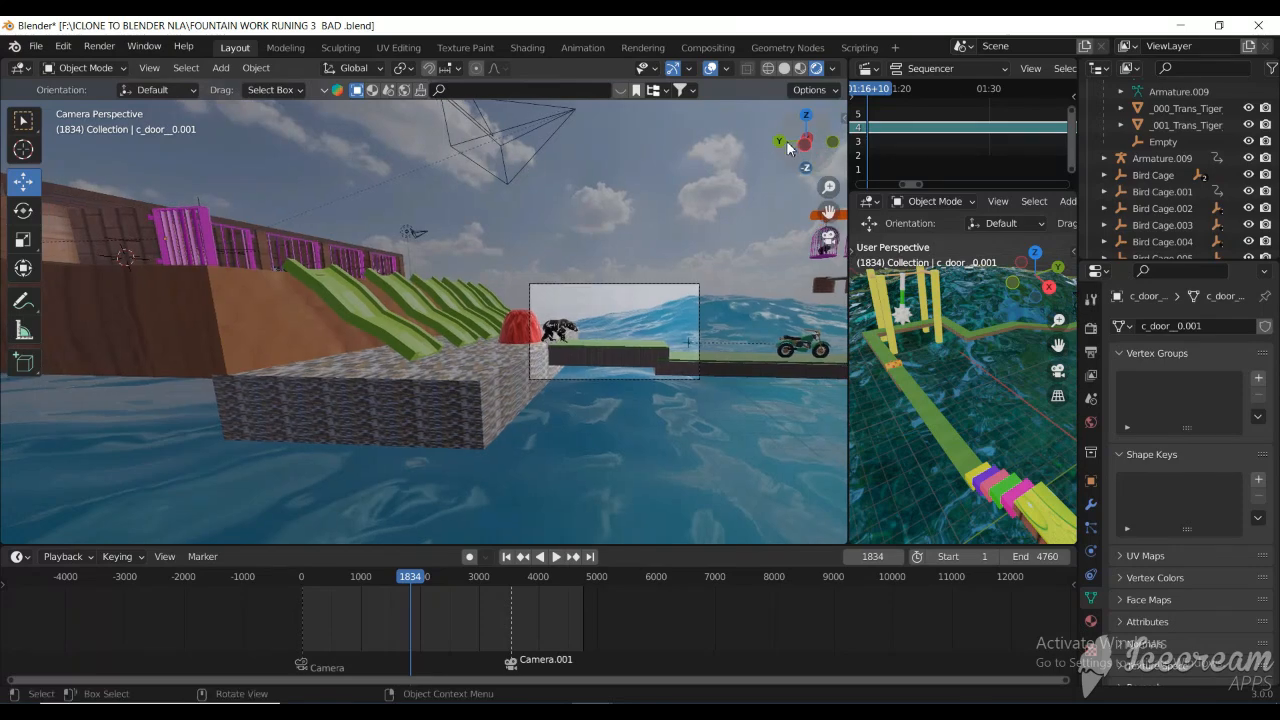
{"action": "left_click_drag", "start_coordinate": [802, 135], "coordinate": [802, 160]}
{"action": "scroll", "coordinate": [626, 208], "scroll_direction": "down", "scroll_amount": 4}
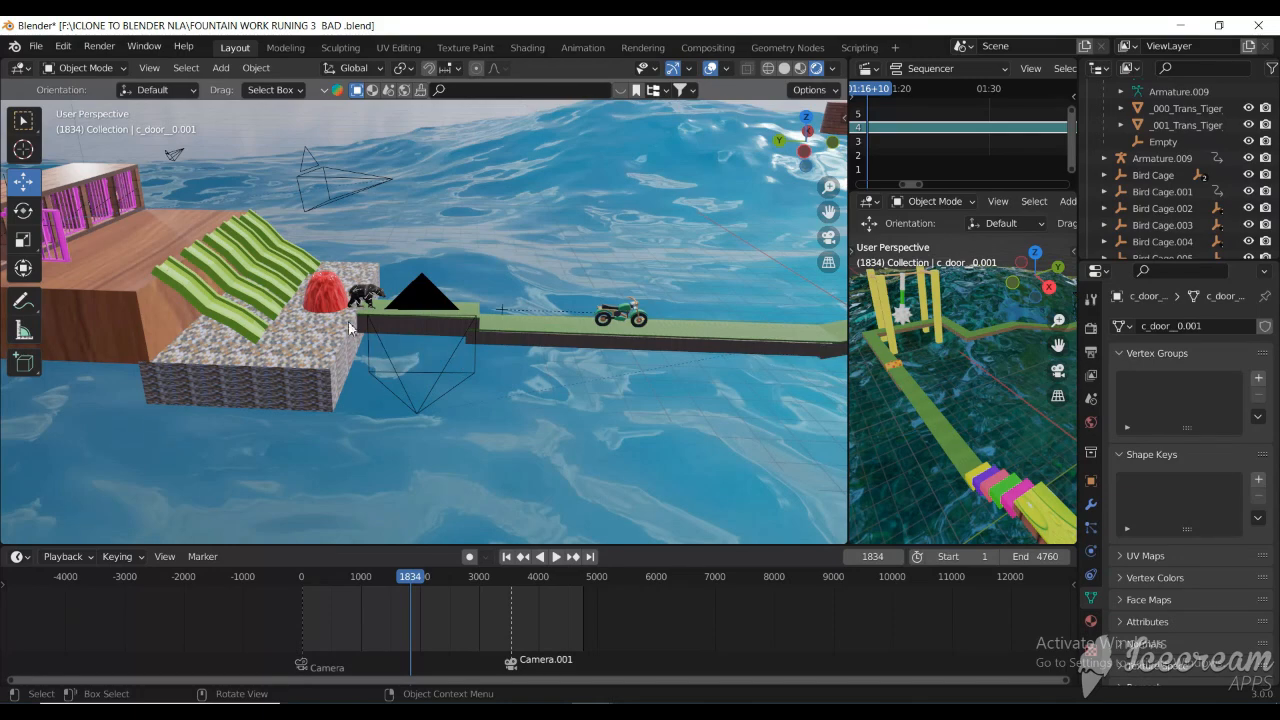
{"action": "scroll", "coordinate": [333, 315], "scroll_direction": "up", "scroll_amount": 3}
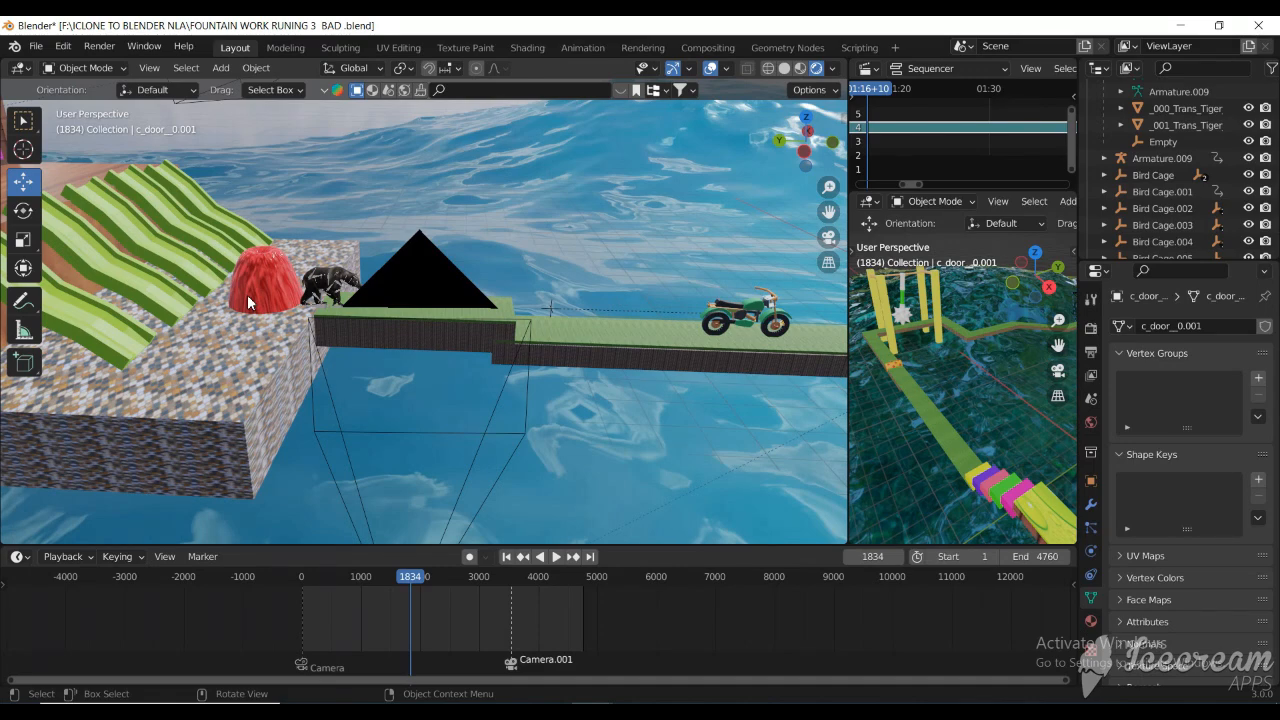
- Examine the stepped walkway beside the red dome, switch back to the Blender window with the staircase blocks, and view them from the right side
{"action": "scroll", "coordinate": [248, 302], "scroll_direction": "up", "scroll_amount": 2}
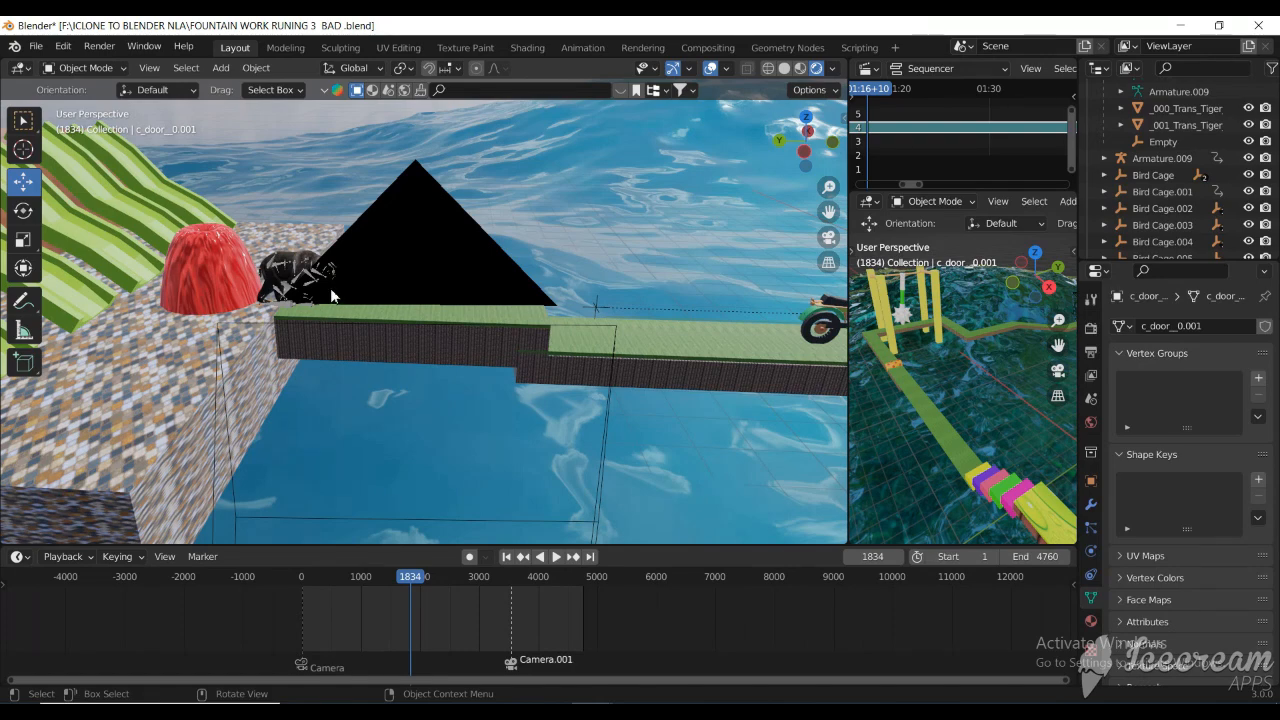
{"action": "scroll", "coordinate": [331, 295], "scroll_direction": "down", "scroll_amount": 1}
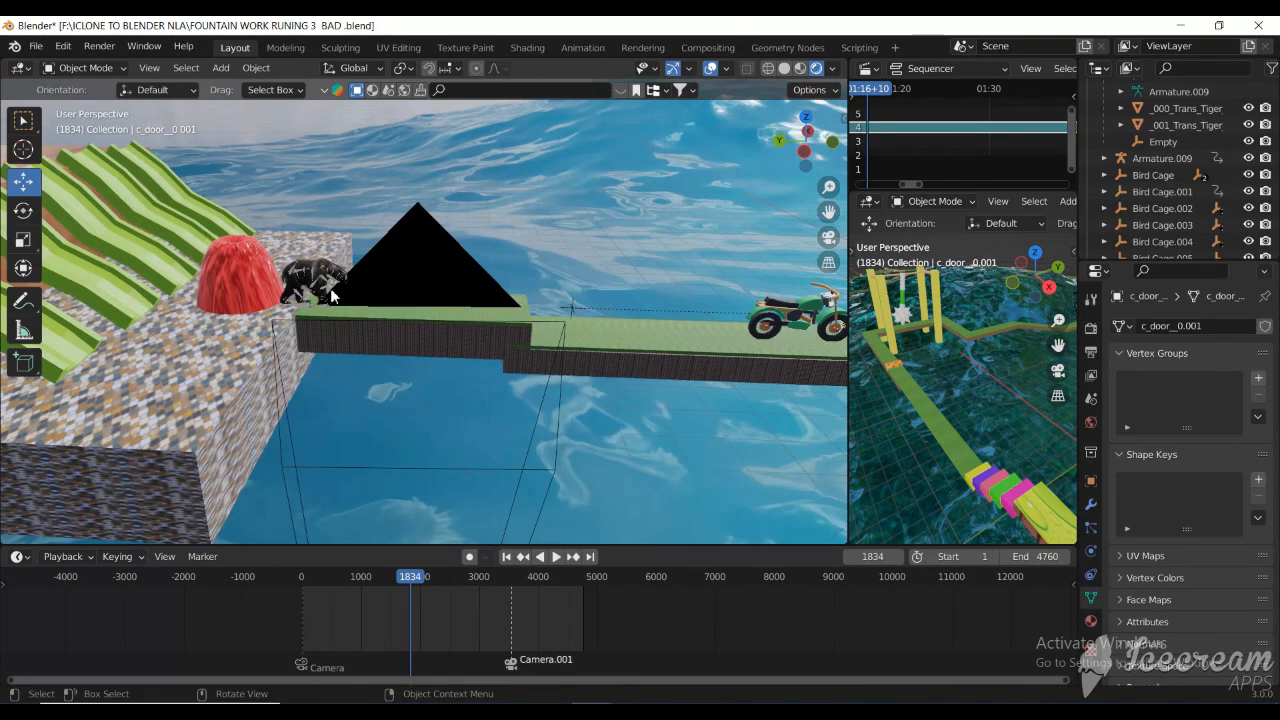
{"action": "scroll", "coordinate": [331, 295], "scroll_direction": "down", "scroll_amount": 1}
{"action": "scroll", "coordinate": [167, 337], "scroll_direction": "down", "scroll_amount": 3}
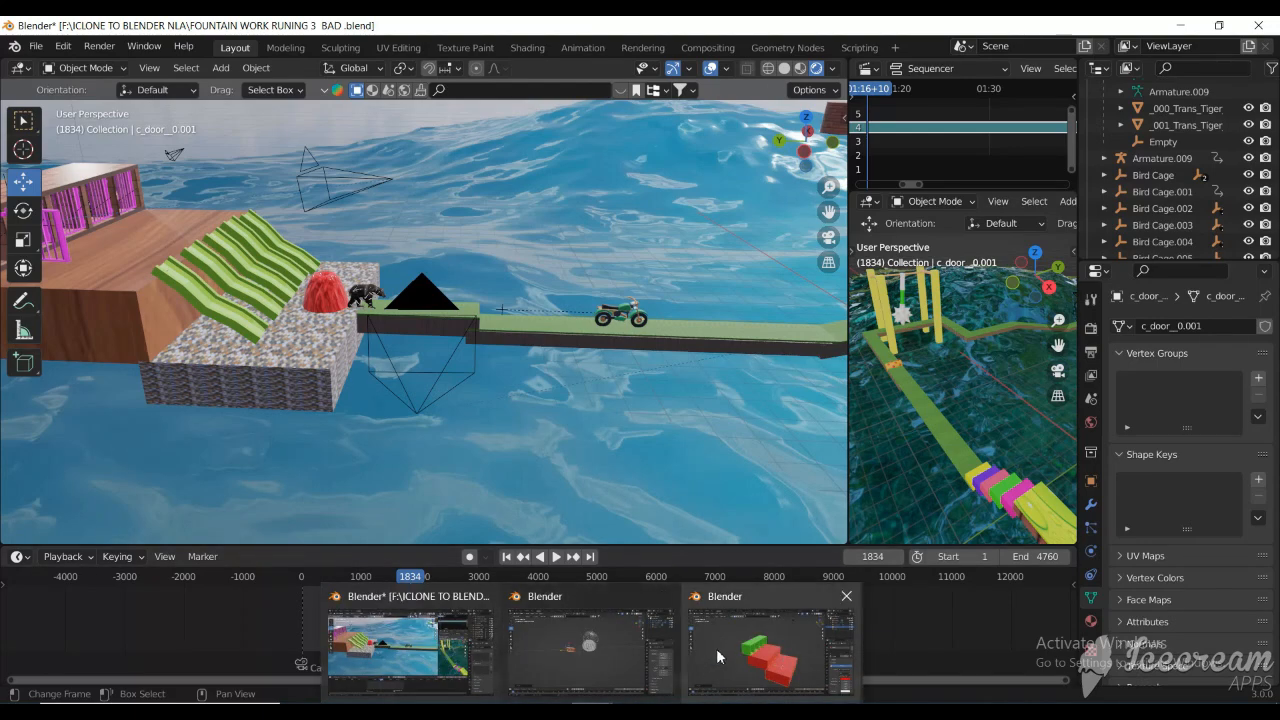
{"action": "left_click", "coordinate": [716, 648]}
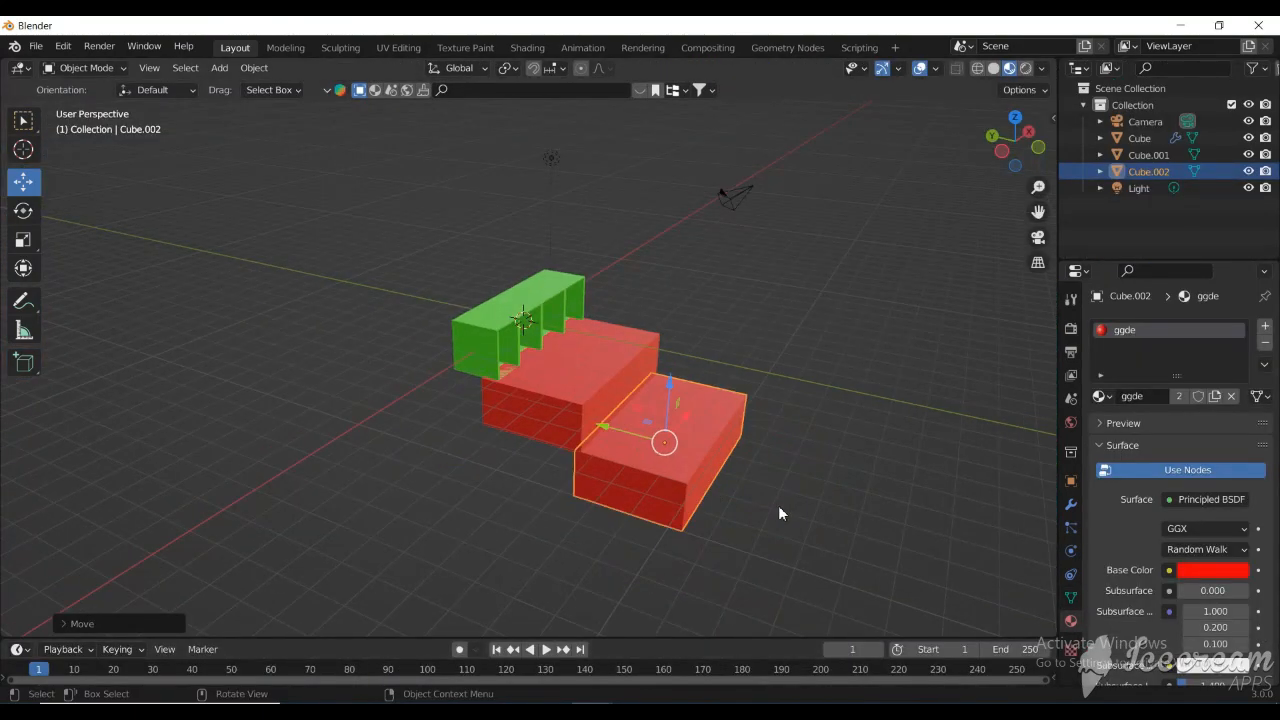
{"action": "key", "text": "KP_1"}
{"action": "key", "text": "KP_3"}
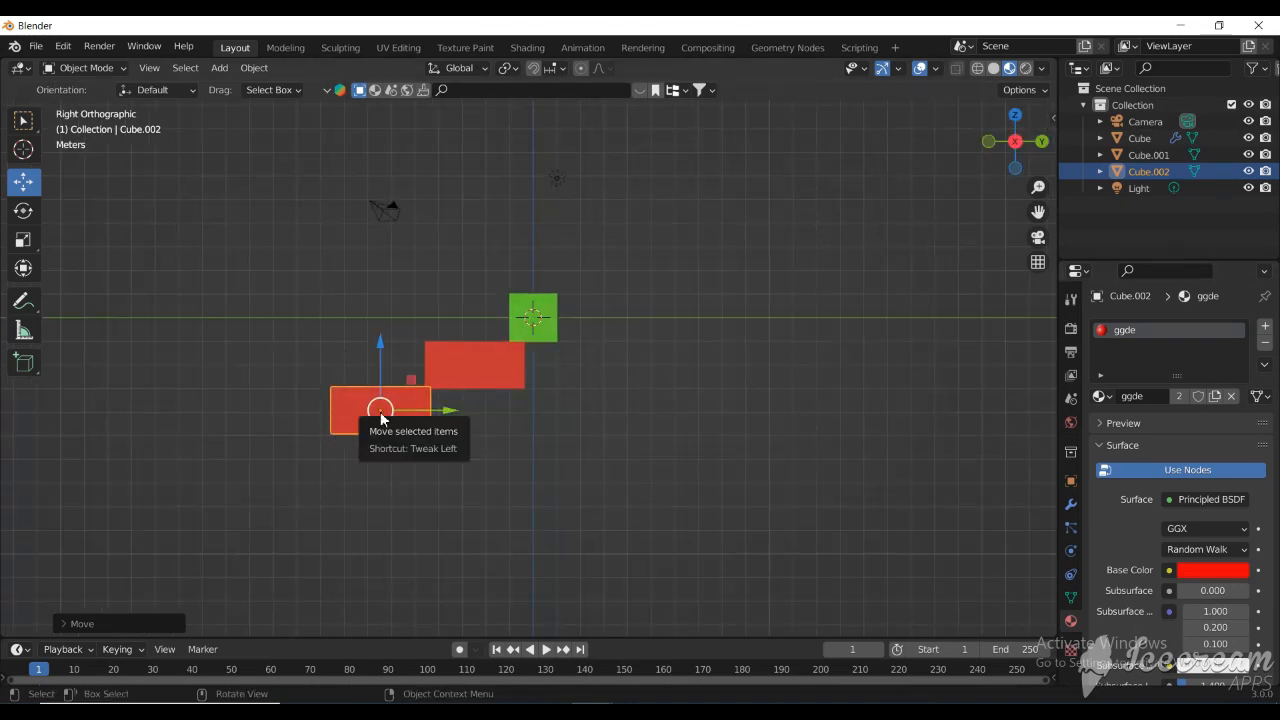
- Add a second material slot with a new material to the lowest block and set that material's base color to green
{"action": "left_click", "coordinate": [1268, 327]}
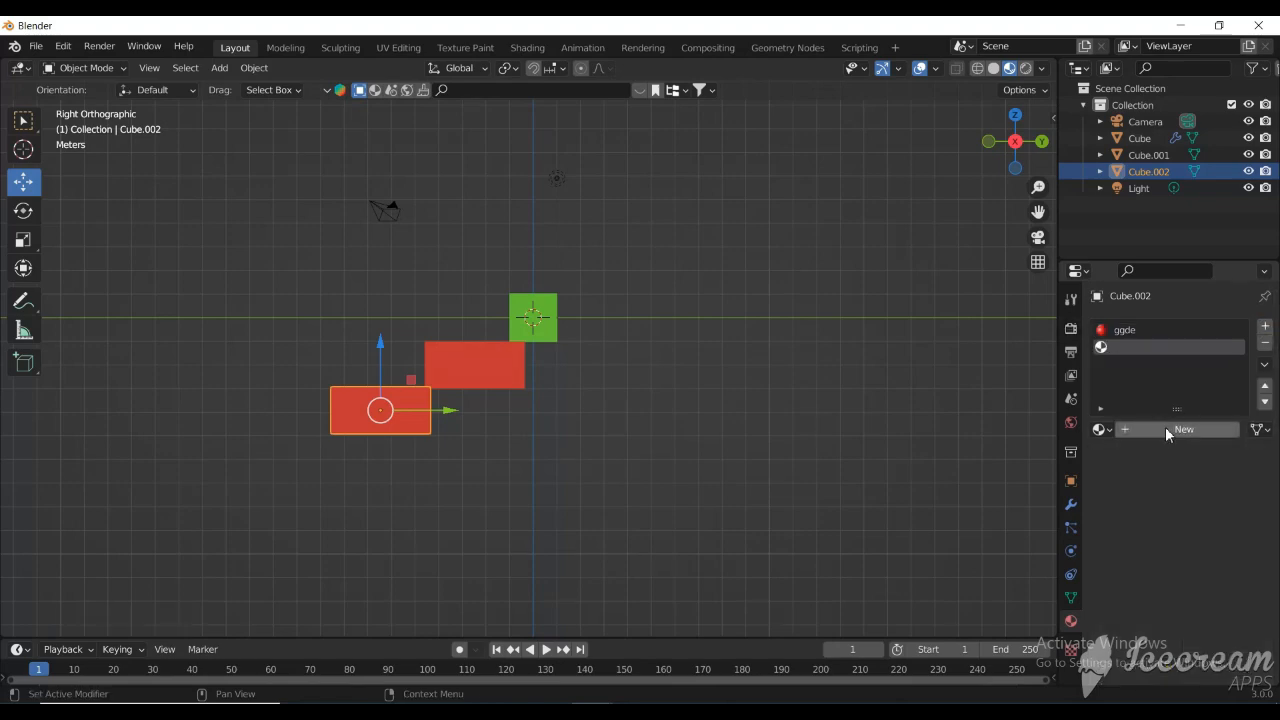
{"action": "left_click", "coordinate": [1165, 429]}
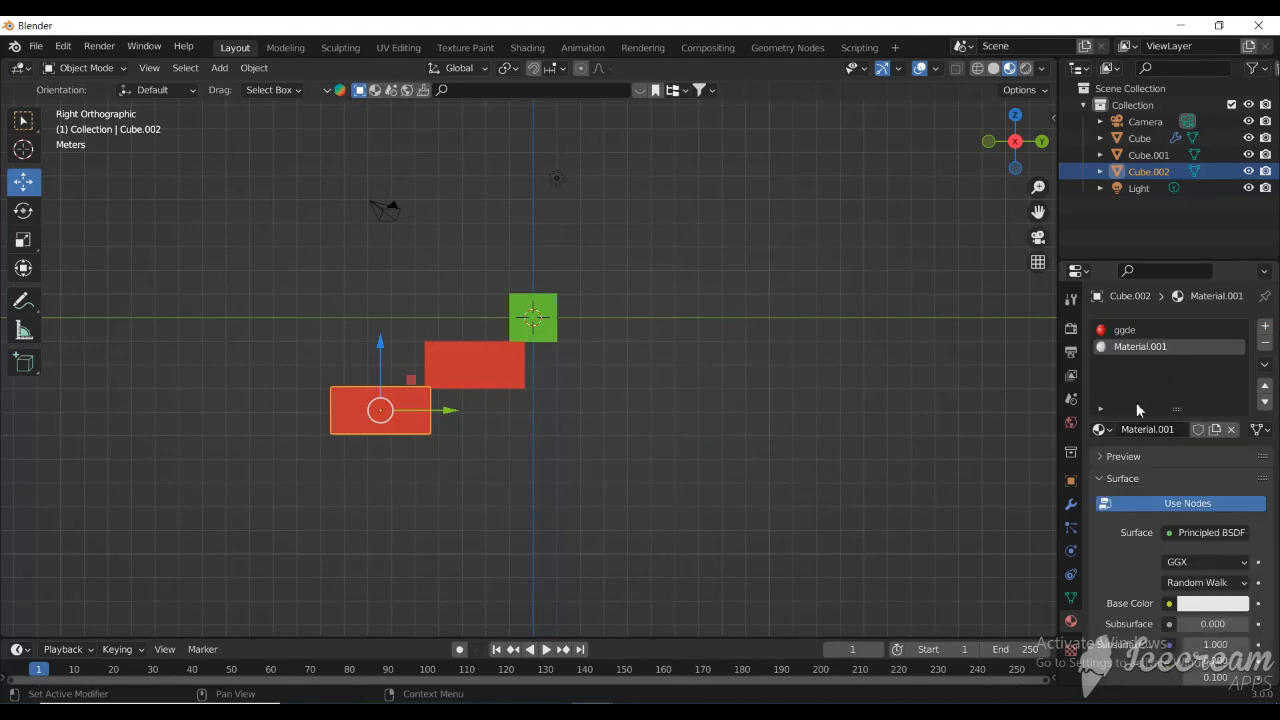
{"action": "left_click", "coordinate": [1201, 603]}
{"action": "left_click_drag", "start_coordinate": [1190, 433], "coordinate": [1148, 490]}
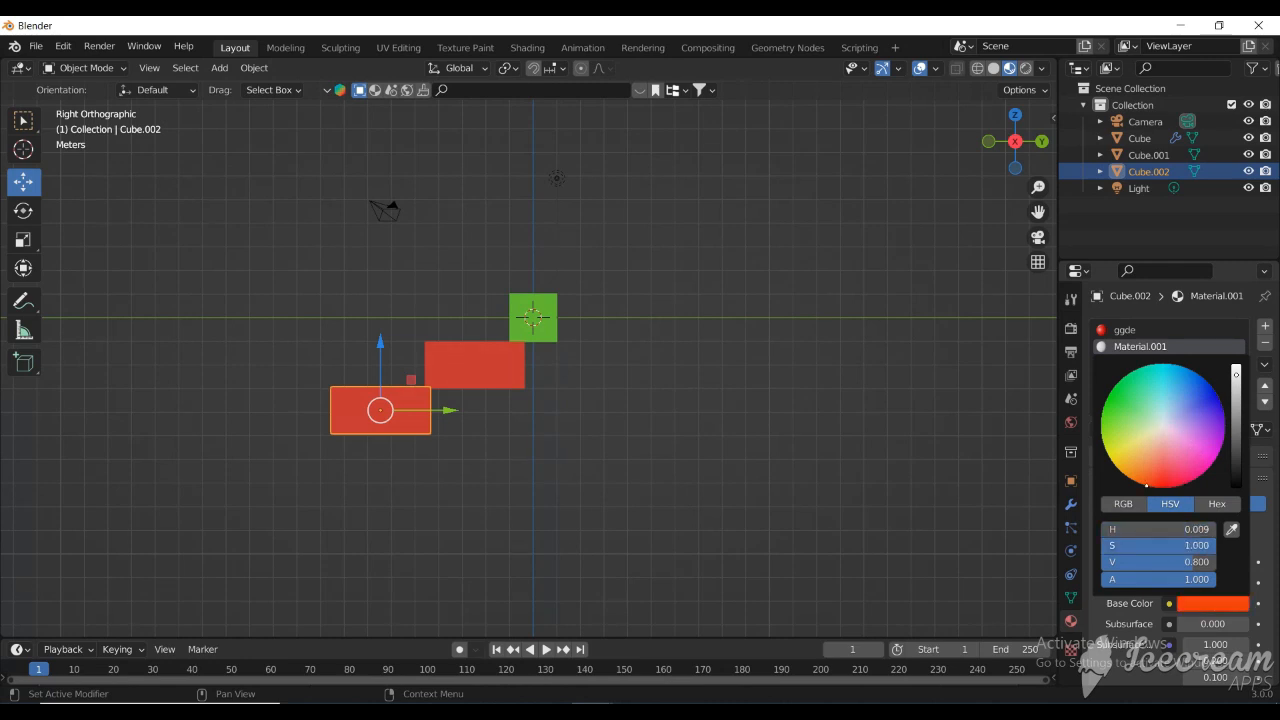
{"action": "left_click", "coordinate": [1113, 414]}
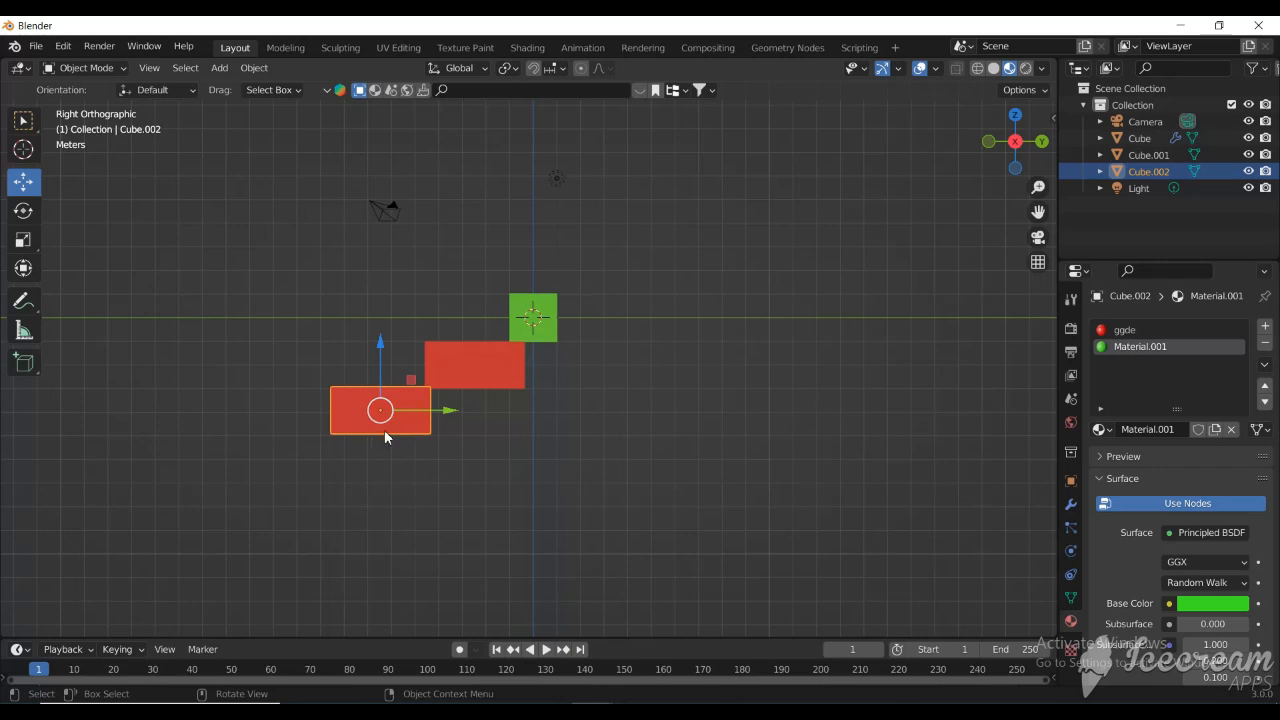
- Select the block's ggde material and set its base color to blue
{"action": "left_click", "coordinate": [1137, 331]}
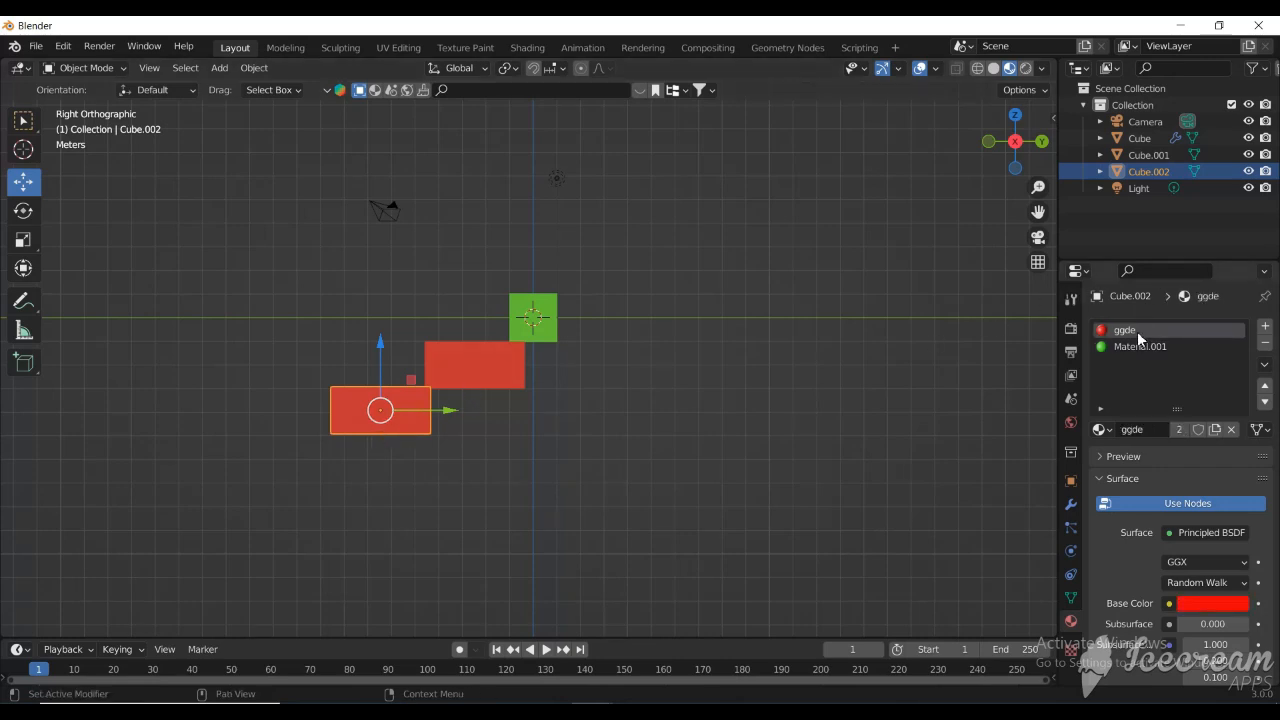
{"action": "left_click", "coordinate": [1206, 603]}
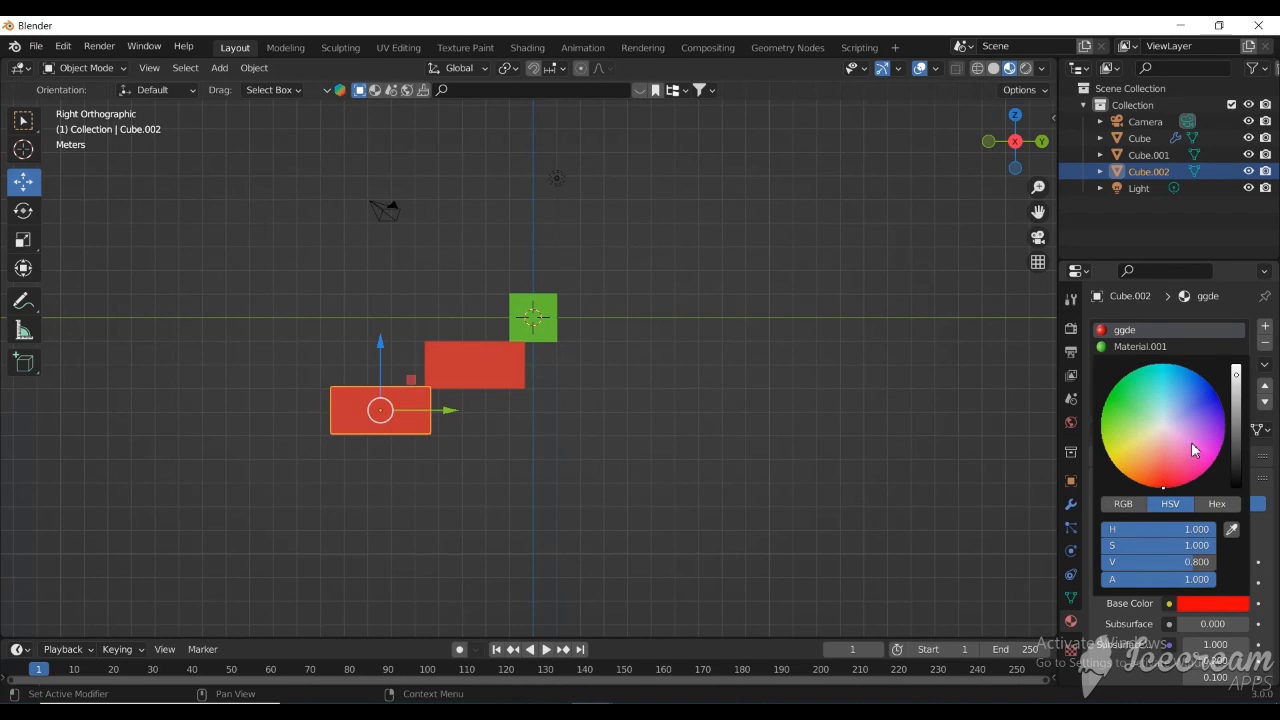
{"action": "left_click_drag", "start_coordinate": [1191, 442], "coordinate": [1215, 391]}
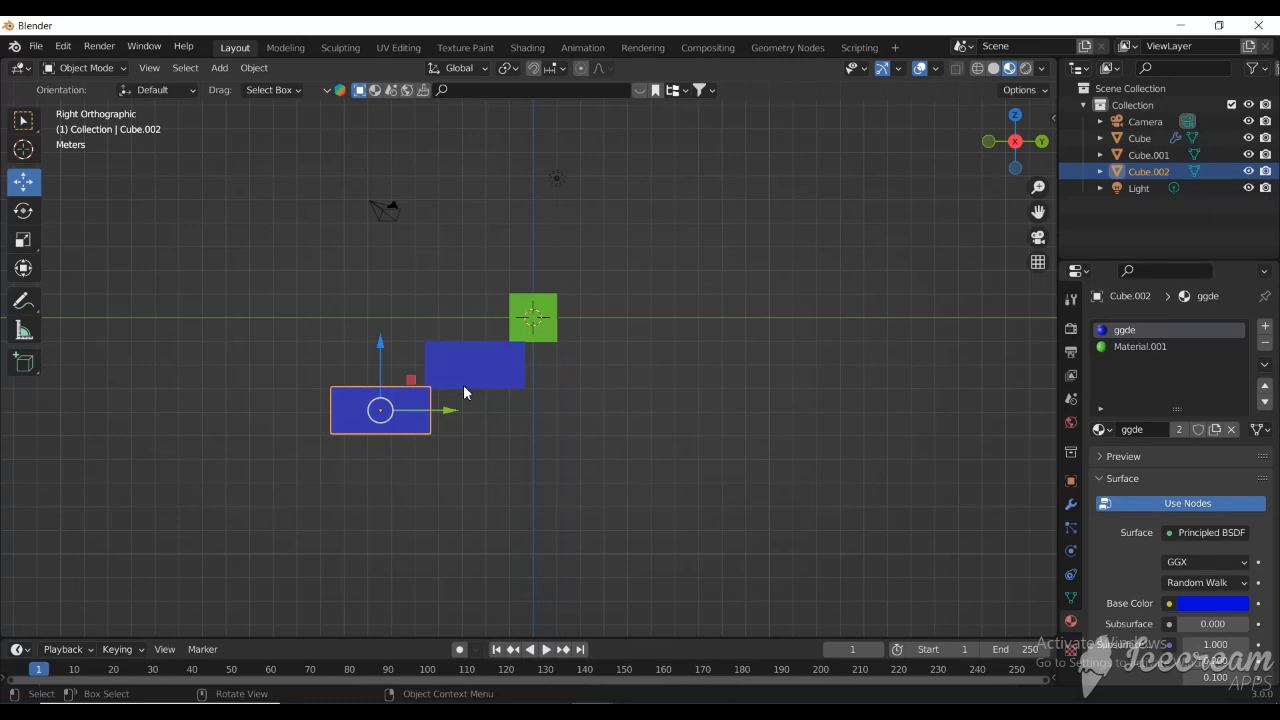
- Try a green base color on the ggde material and set it back to blue
{"action": "left_click", "coordinate": [1209, 601]}
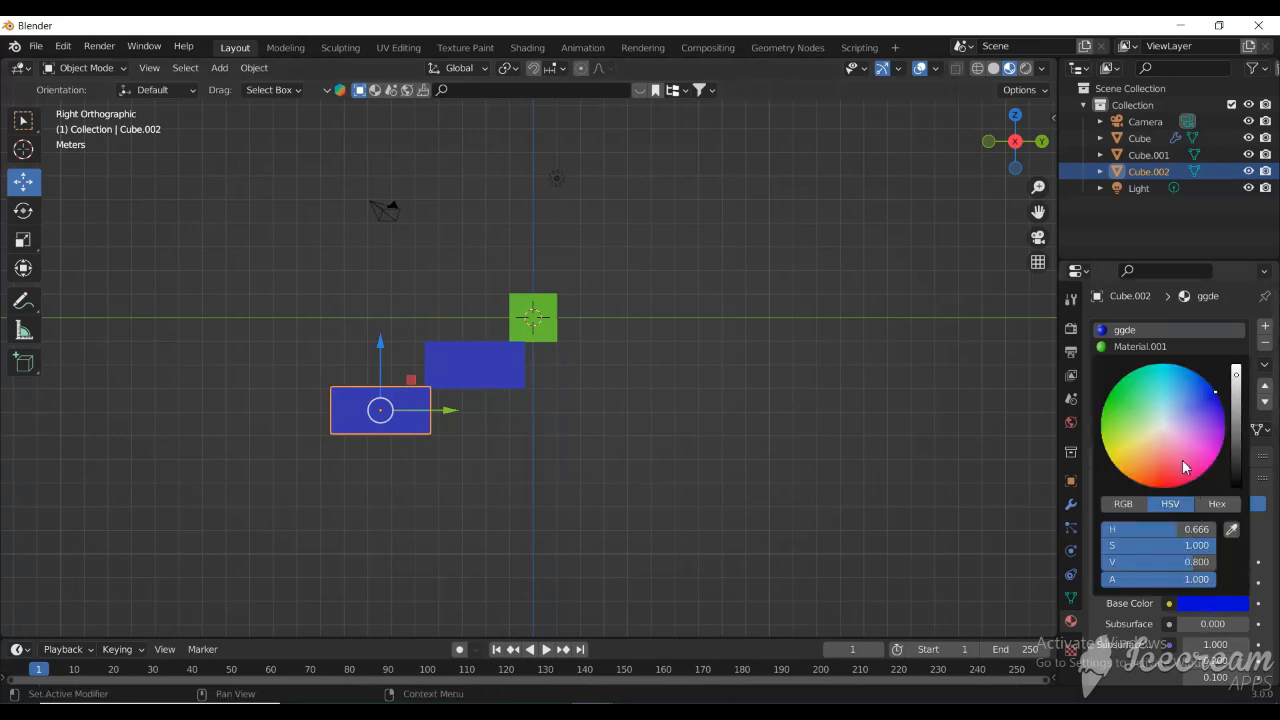
{"action": "left_click_drag", "start_coordinate": [1182, 459], "coordinate": [1108, 445]}
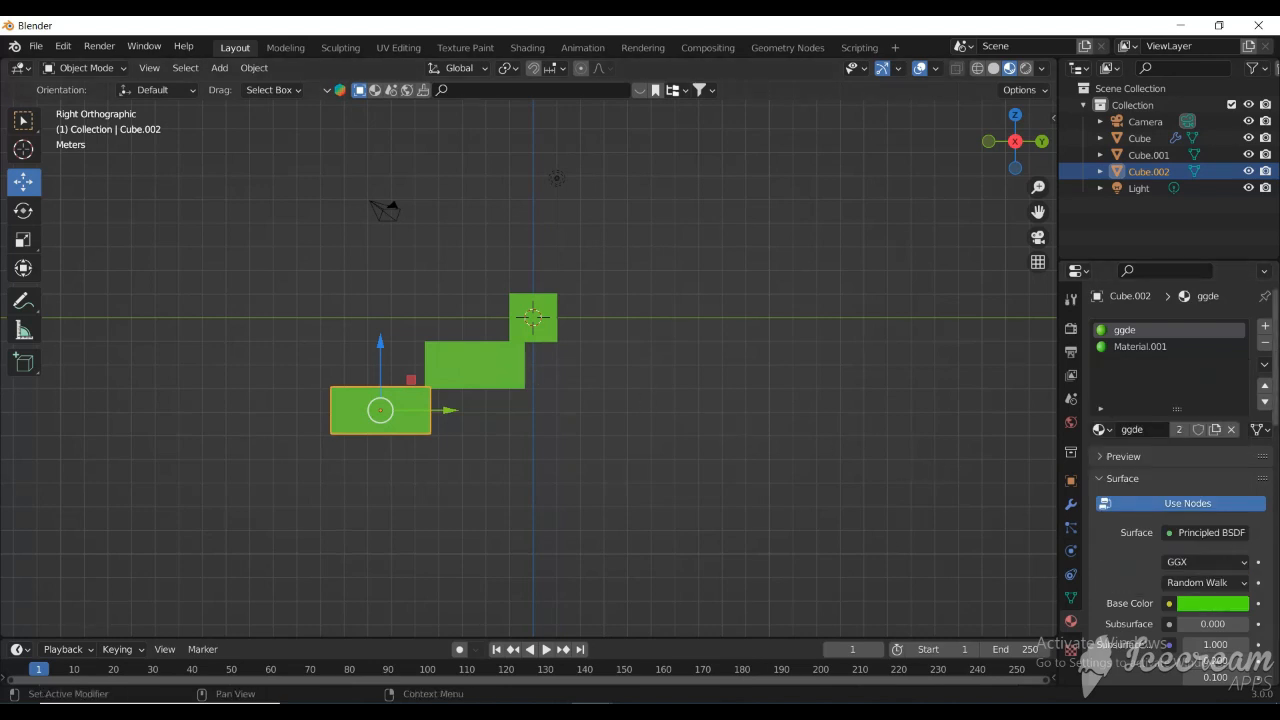
{"action": "left_click", "coordinate": [1212, 604]}
{"action": "left_click_drag", "start_coordinate": [1197, 452], "coordinate": [1215, 391]}
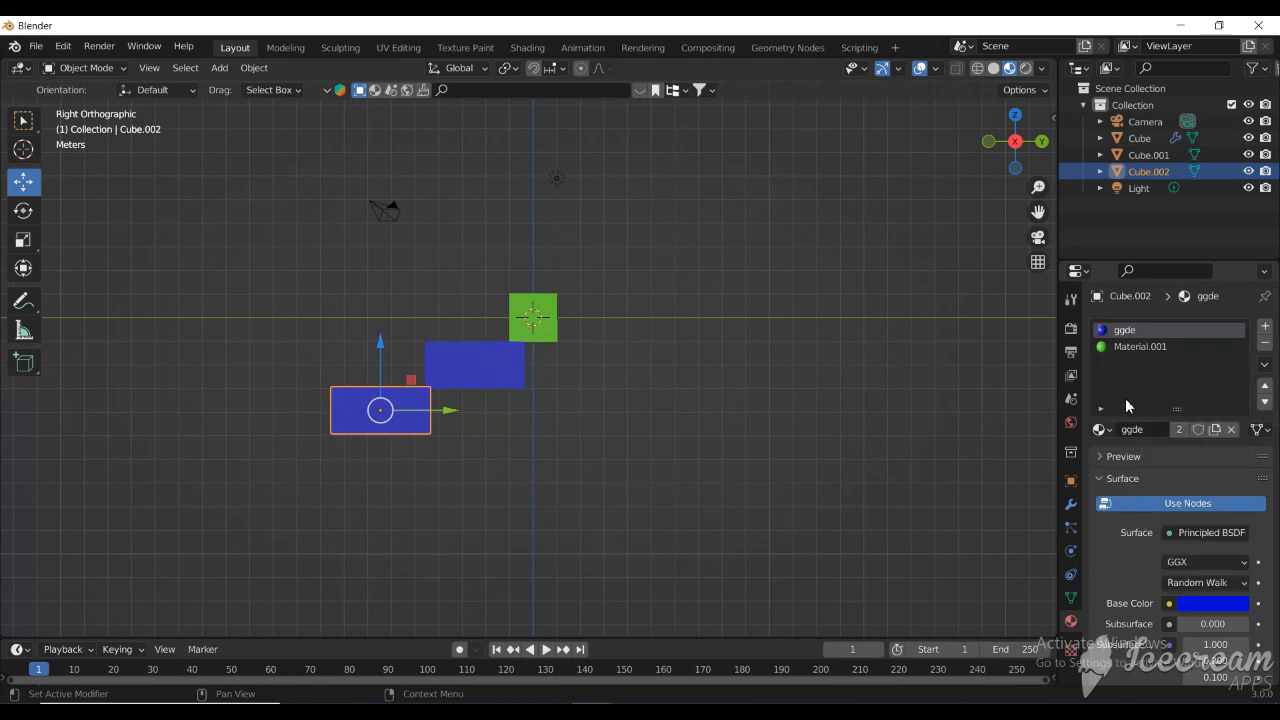
- Make the lowest block's ggde material a single-user copy and rename it 1
{"action": "left_click", "coordinate": [1185, 428]}
{"action": "left_click", "coordinate": [1173, 430]}
{"action": "key", "text": "BackSpace"}
{"action": "type", "text": "1"}
{"action": "key", "text": "Return"}
- Set the base color of material 1 on the lowest block to green
{"action": "left_click", "coordinate": [1190, 604]}
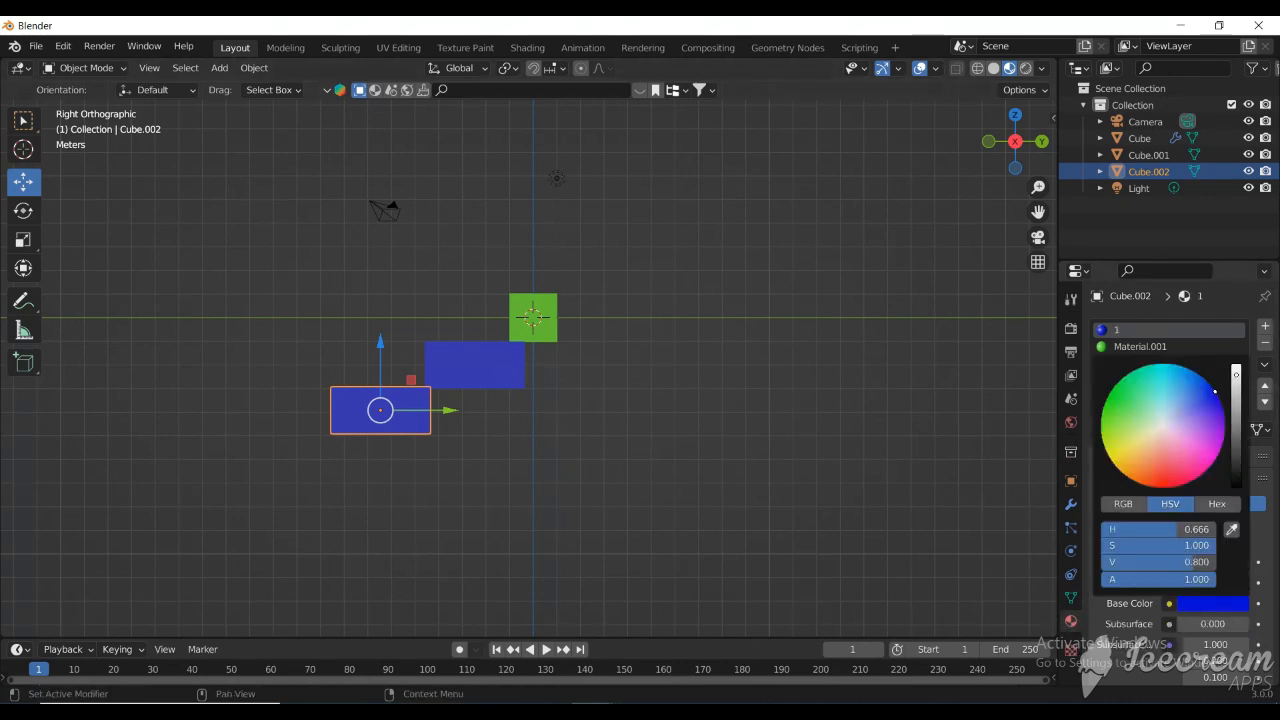
{"action": "left_click", "coordinate": [1220, 430]}
{"action": "mouse_move", "coordinate": [1220, 430]}
{"action": "left_mouse_down"}
{"action": "mouse_move", "coordinate": [1212, 408]}
{"action": "mouse_move", "coordinate": [1160, 398]}
{"action": "mouse_move", "coordinate": [1159, 456]}
{"action": "mouse_move", "coordinate": [1110, 404]}
{"action": "left_mouse_up"}
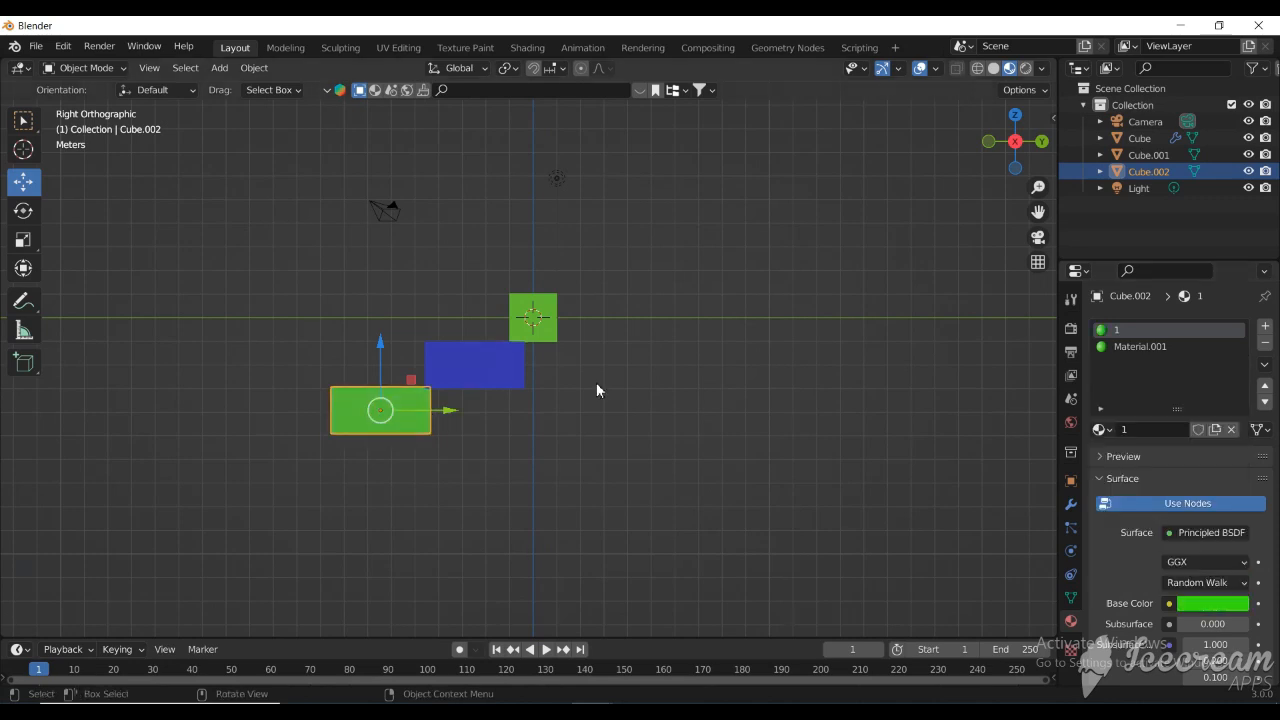
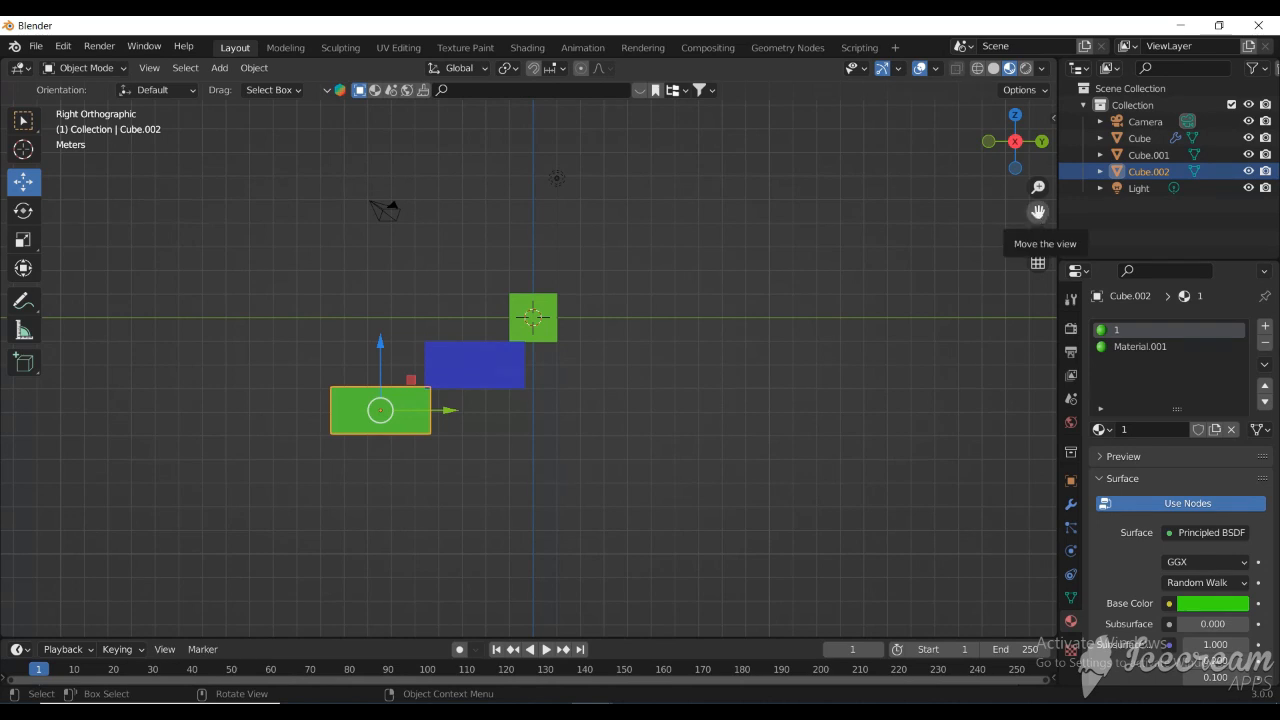
- Examine the recolored staircase blocks from the front and from above
{"action": "left_click_drag", "start_coordinate": [1038, 212], "coordinate": [843, 242]}
{"action": "scroll", "coordinate": [766, 377], "scroll_direction": "down", "scroll_amount": 3}
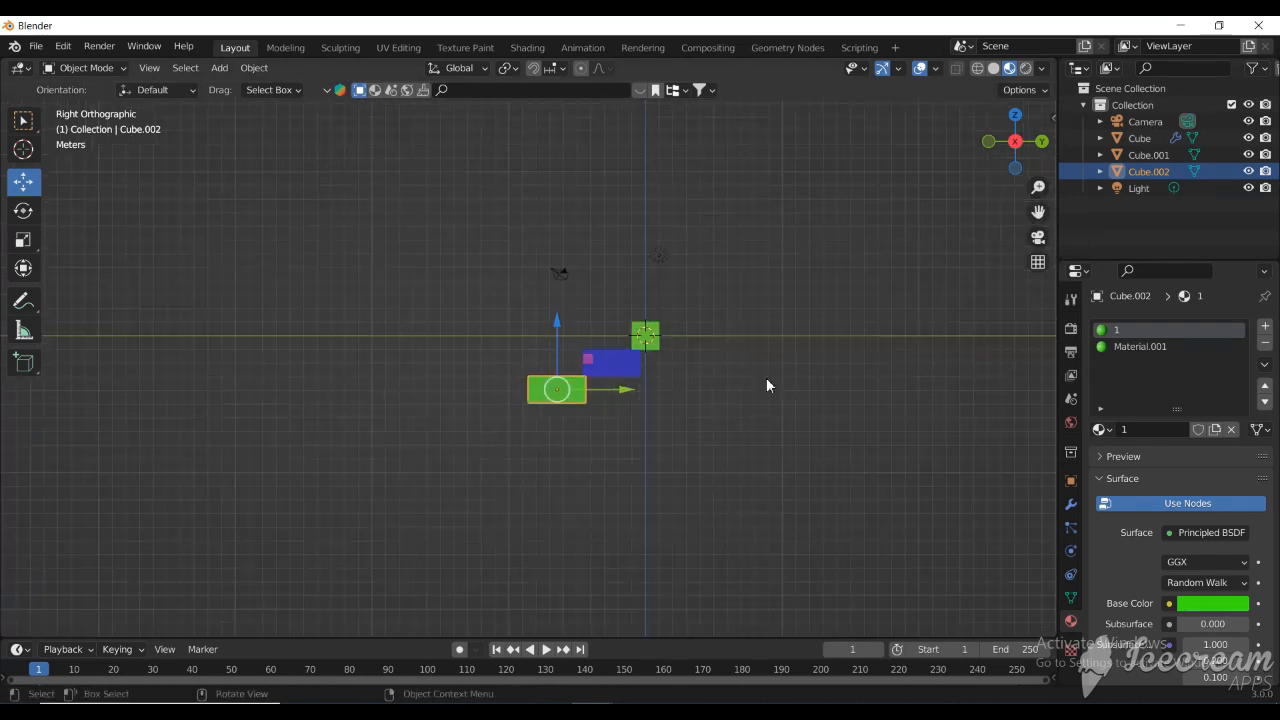
{"action": "key", "text": "KP_1"}
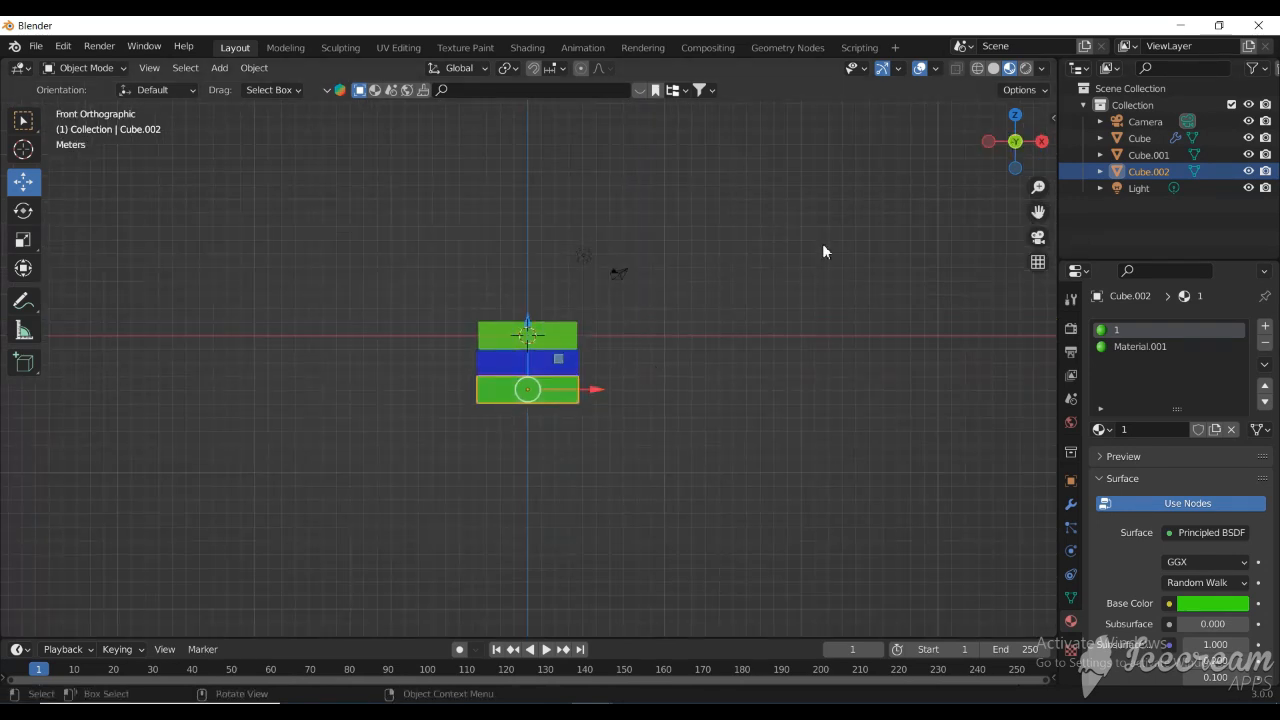
{"action": "middle_click_drag", "start_coordinate": [575, 310], "coordinate": [560, 382]}
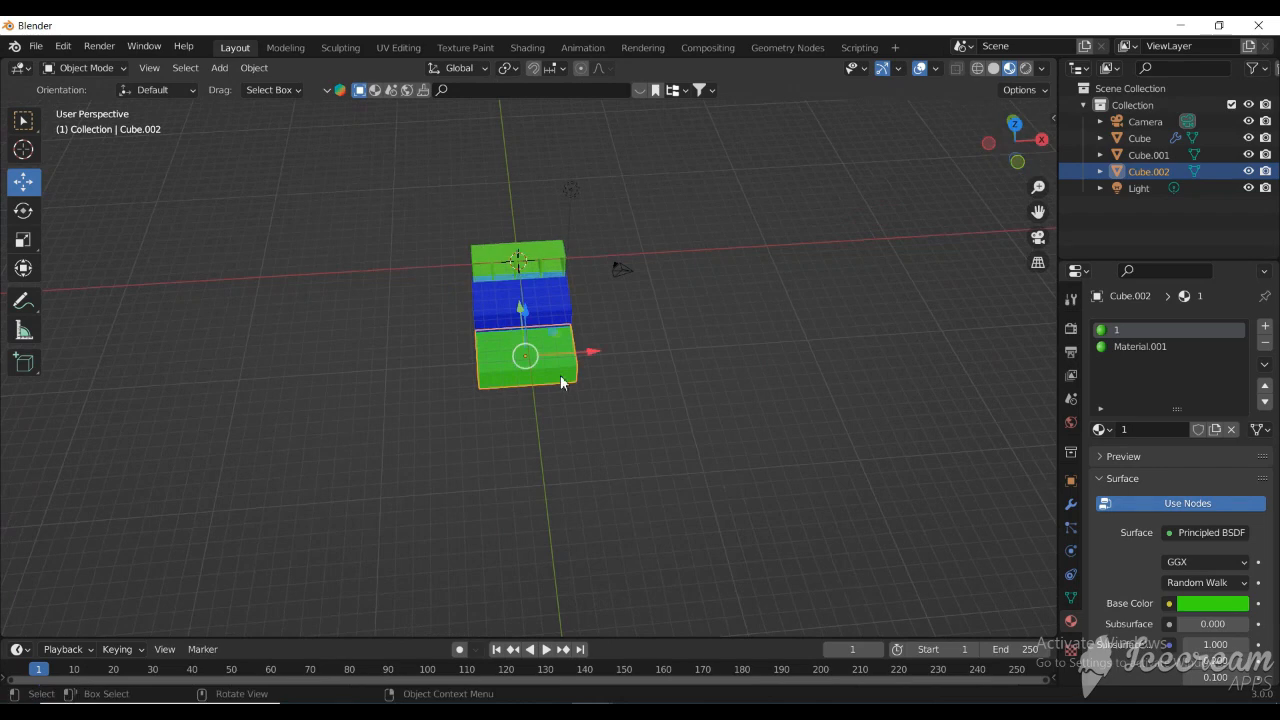
{"action": "scroll", "coordinate": [560, 376], "scroll_direction": "up", "scroll_amount": 3}
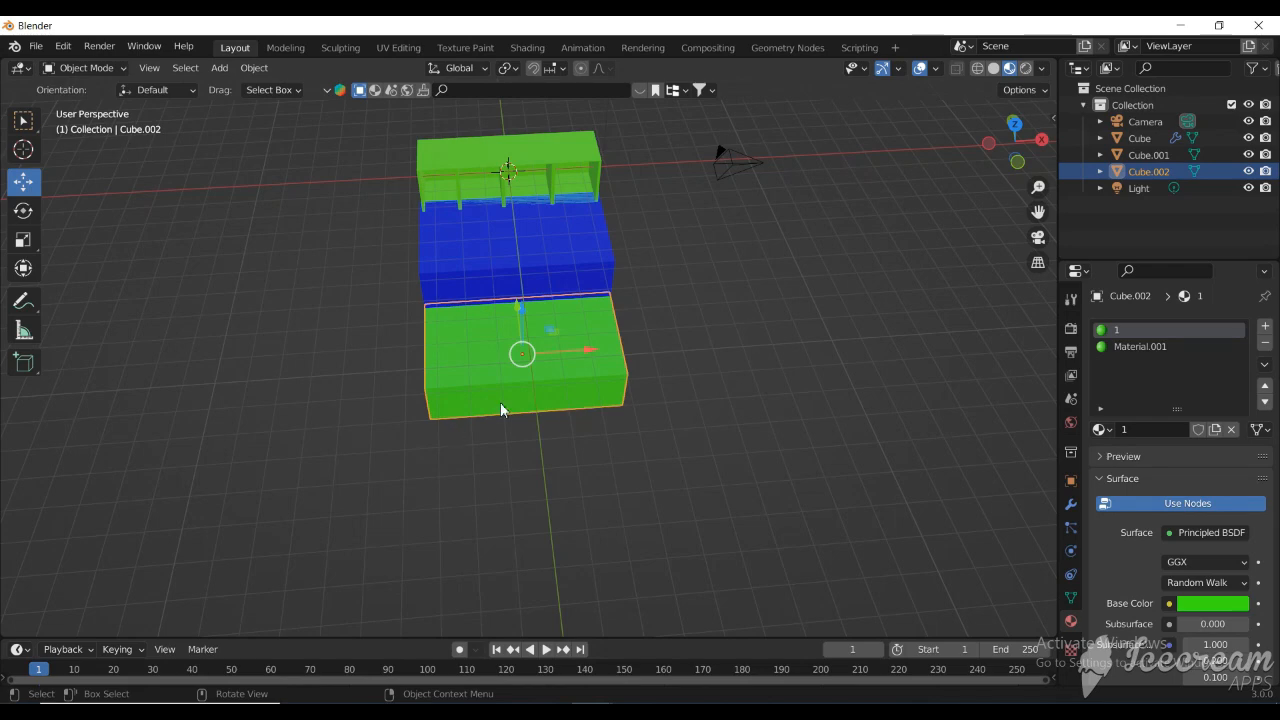
{"action": "left_click_drag", "start_coordinate": [1006, 155], "coordinate": [1005, 128]}
{"action": "scroll", "coordinate": [728, 326], "scroll_direction": "down", "scroll_amount": 3}
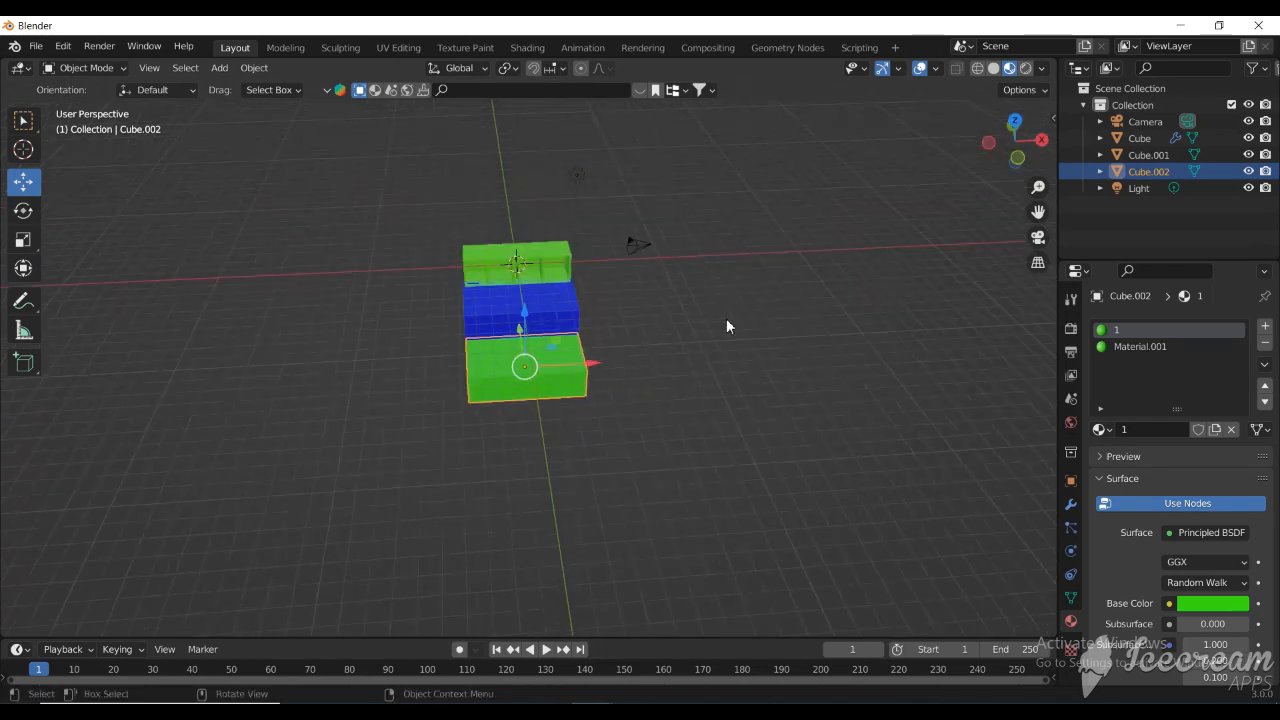
{"action": "scroll", "coordinate": [645, 362], "scroll_direction": "up", "scroll_amount": 3}
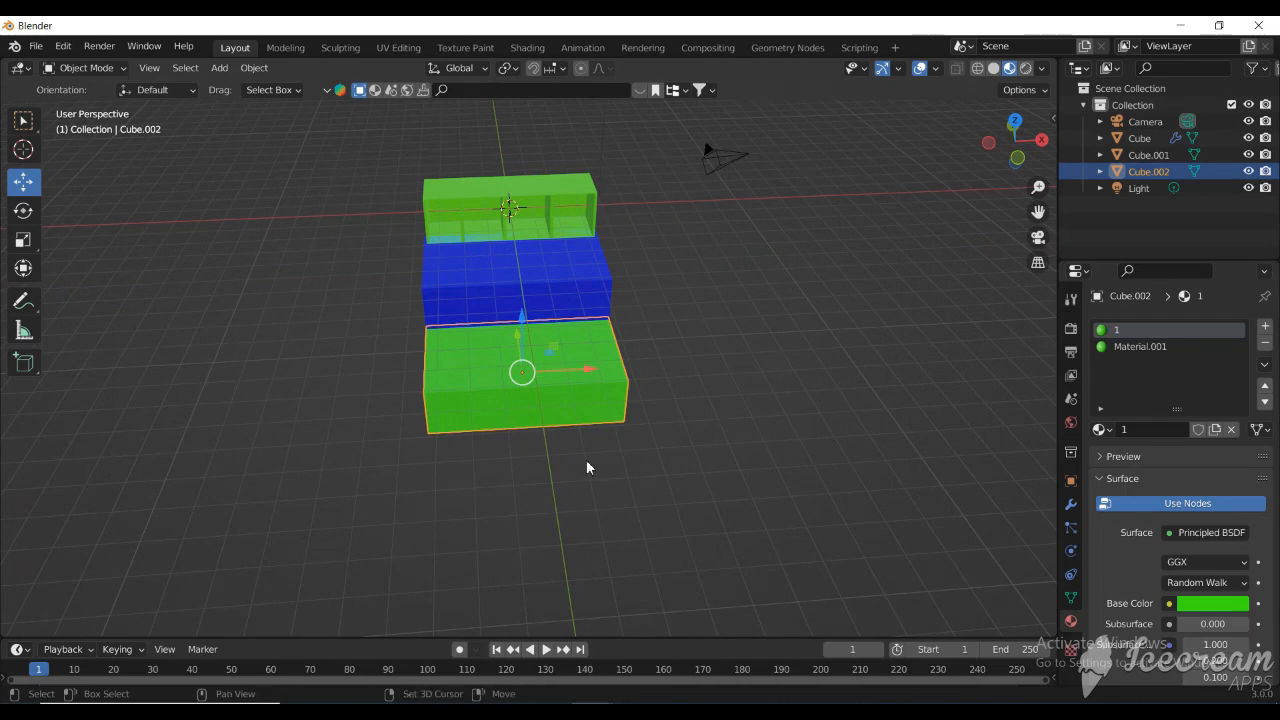
- Add a mesh cube and move it along Y to just beyond the front edge of the lowest green block
{"action": "key", "text": "shift+a"}
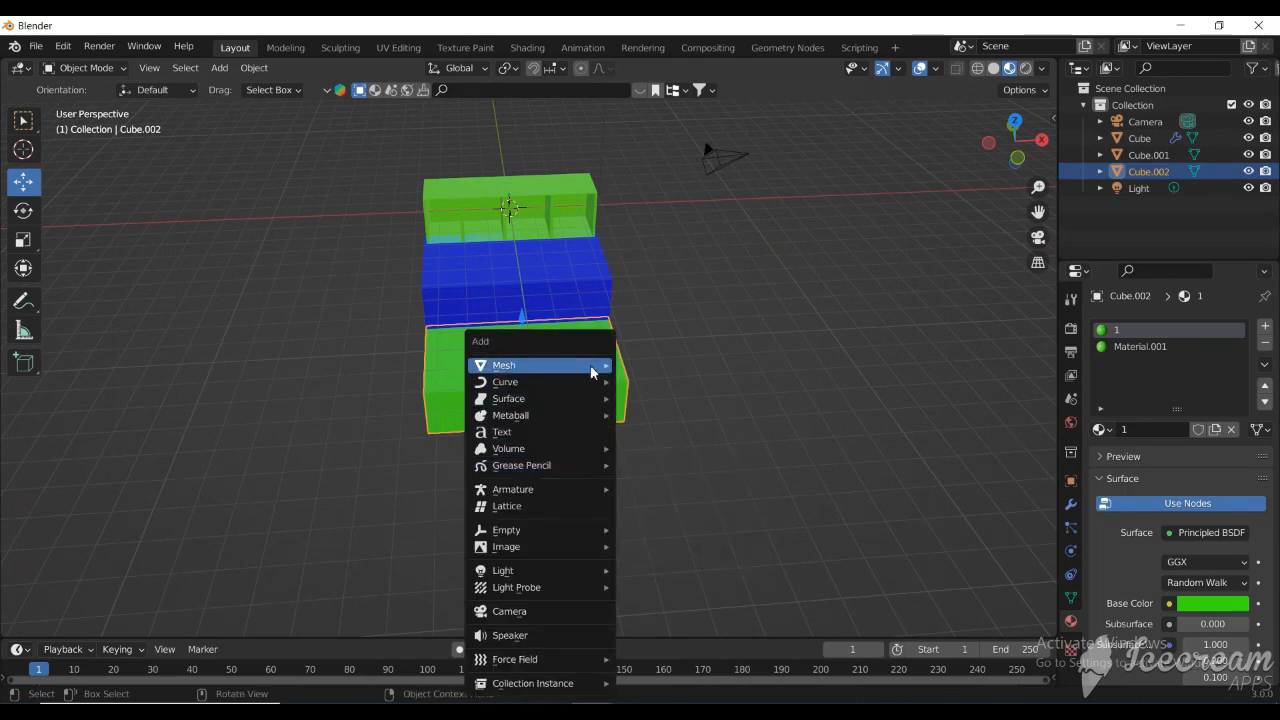
{"action": "mouse_move", "coordinate": [590, 365]}
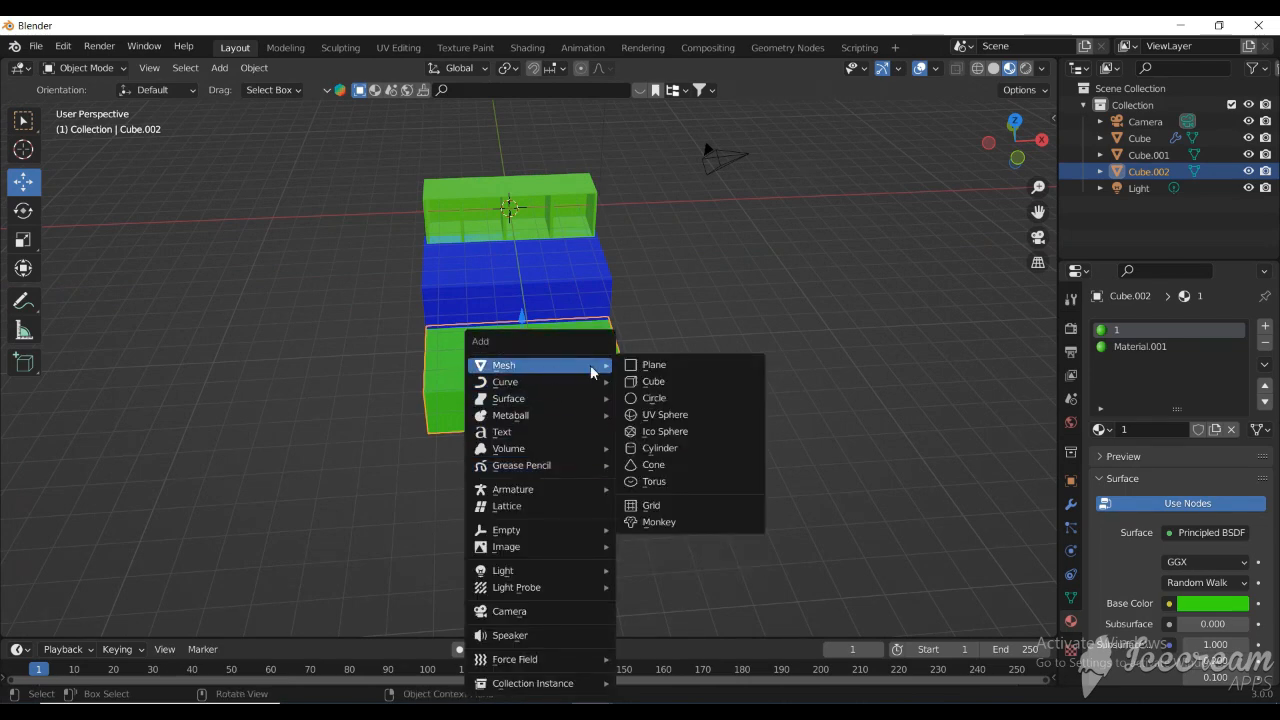
{"action": "left_click", "coordinate": [668, 382]}
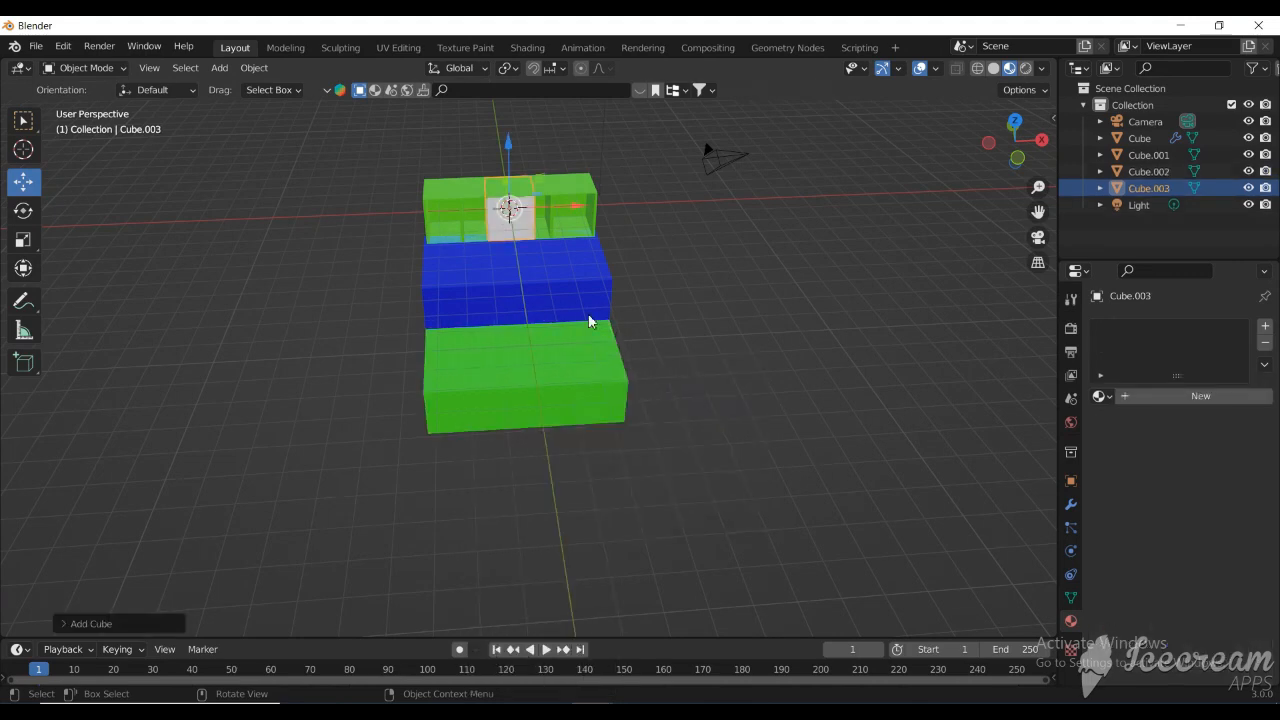
{"action": "scroll", "coordinate": [583, 291], "scroll_direction": "down", "scroll_amount": 2}
{"action": "left_click_drag", "start_coordinate": [996, 147], "coordinate": [874, 152]}
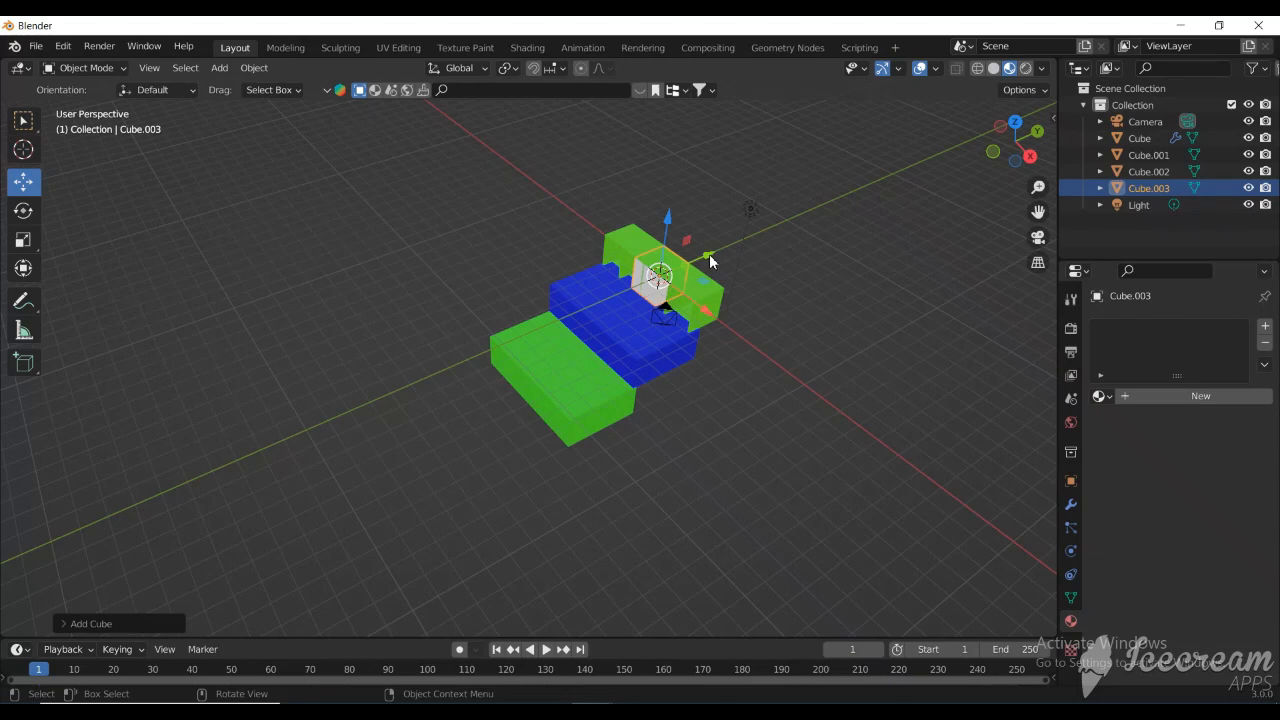
{"action": "left_click_drag", "start_coordinate": [708, 259], "coordinate": [552, 335]}
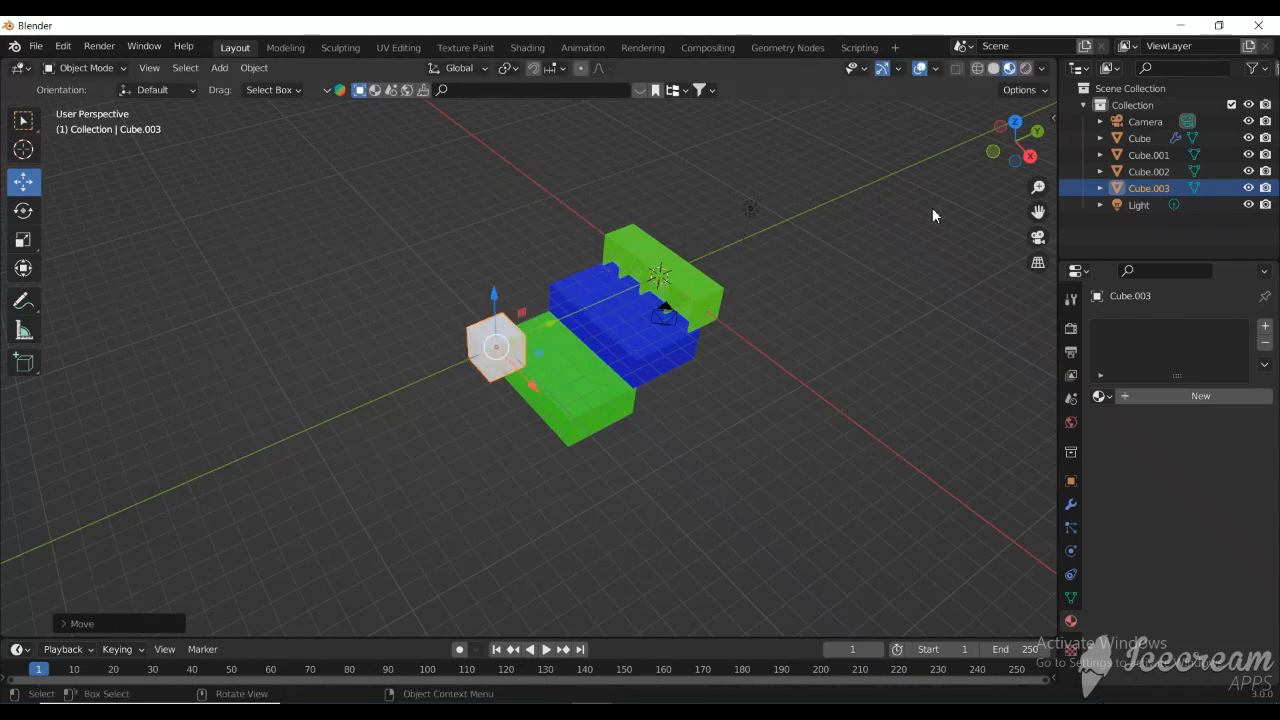
- Lower the new white cube along Z to about the level of the lowest green block
{"action": "left_click_drag", "start_coordinate": [1000, 148], "coordinate": [1122, 70]}
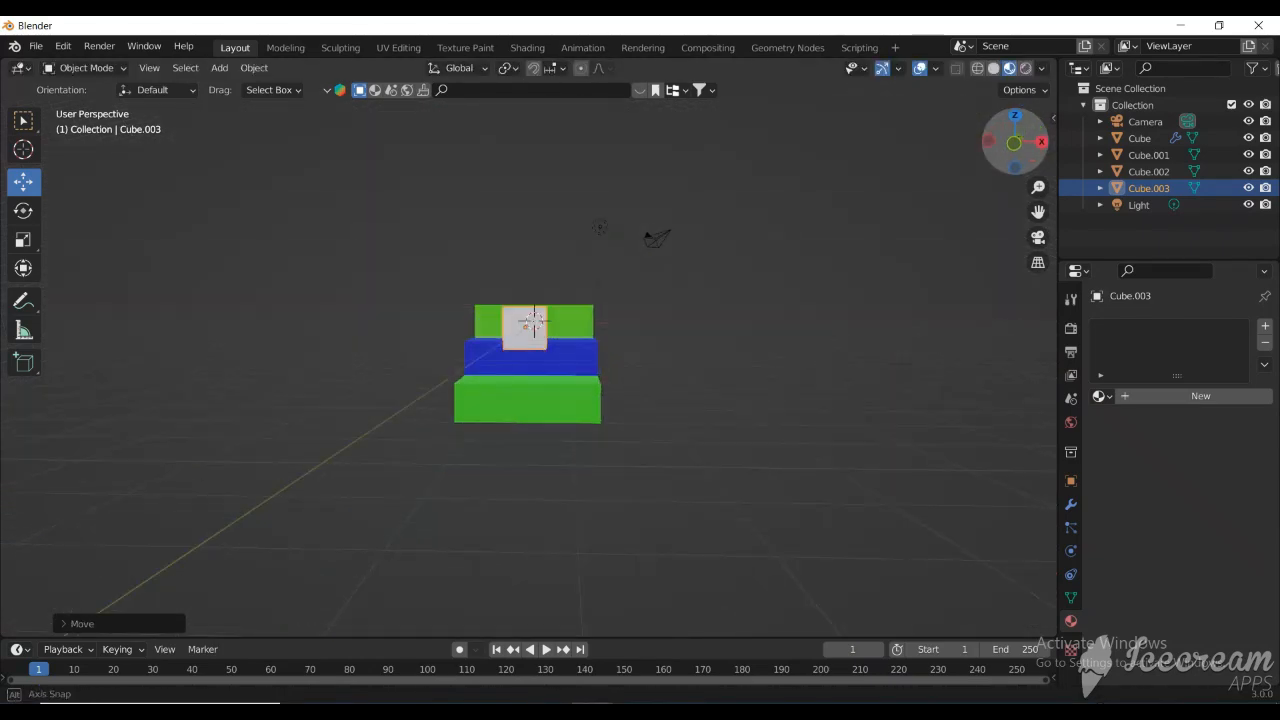
{"action": "left_click", "coordinate": [521, 249]}
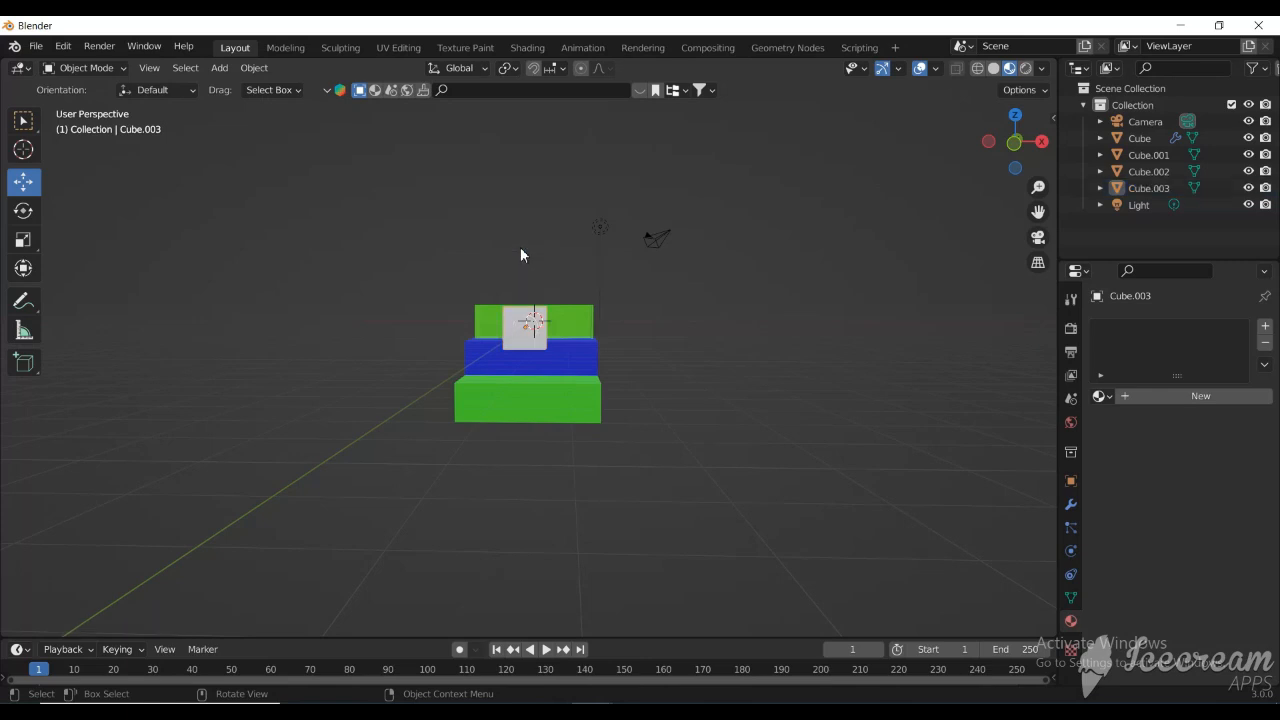
{"action": "left_click", "coordinate": [528, 318]}
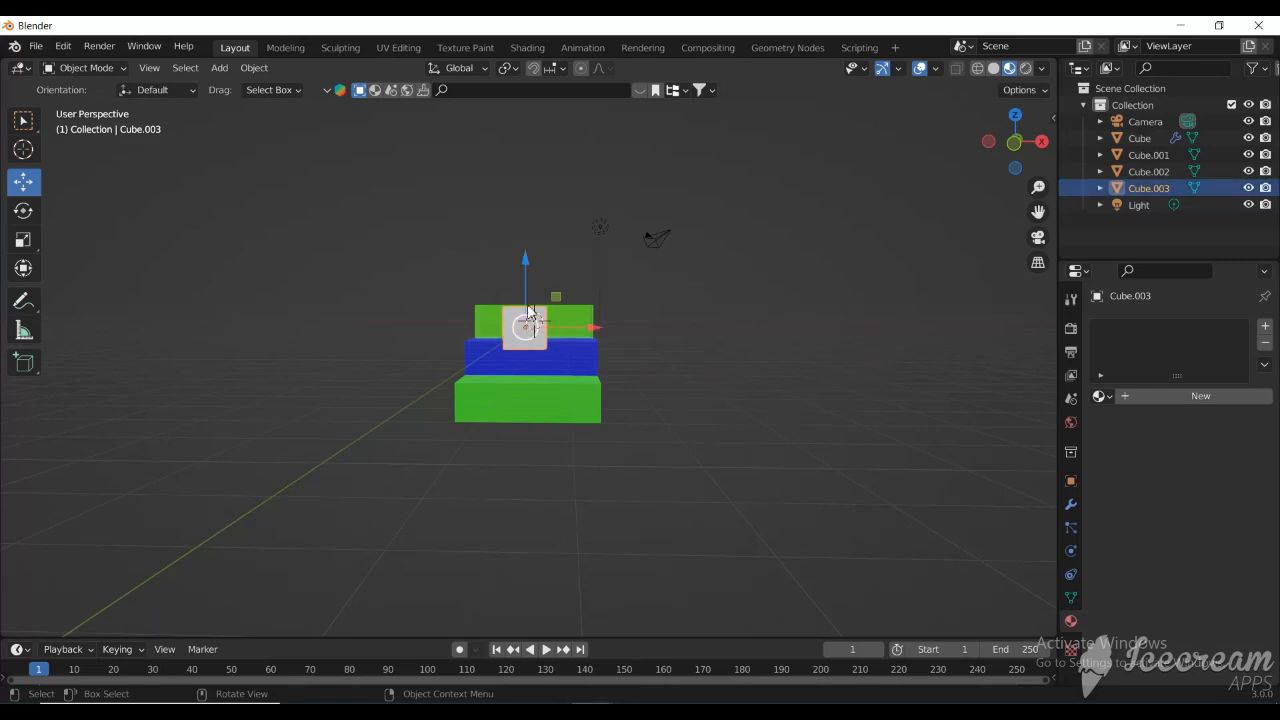
{"action": "left_click_drag", "start_coordinate": [525, 261], "coordinate": [540, 353]}
- Examine the white cube's position against the lowest green block from above, from below and in the right orthographic view
{"action": "left_click_drag", "start_coordinate": [1020, 157], "coordinate": [786, 220]}
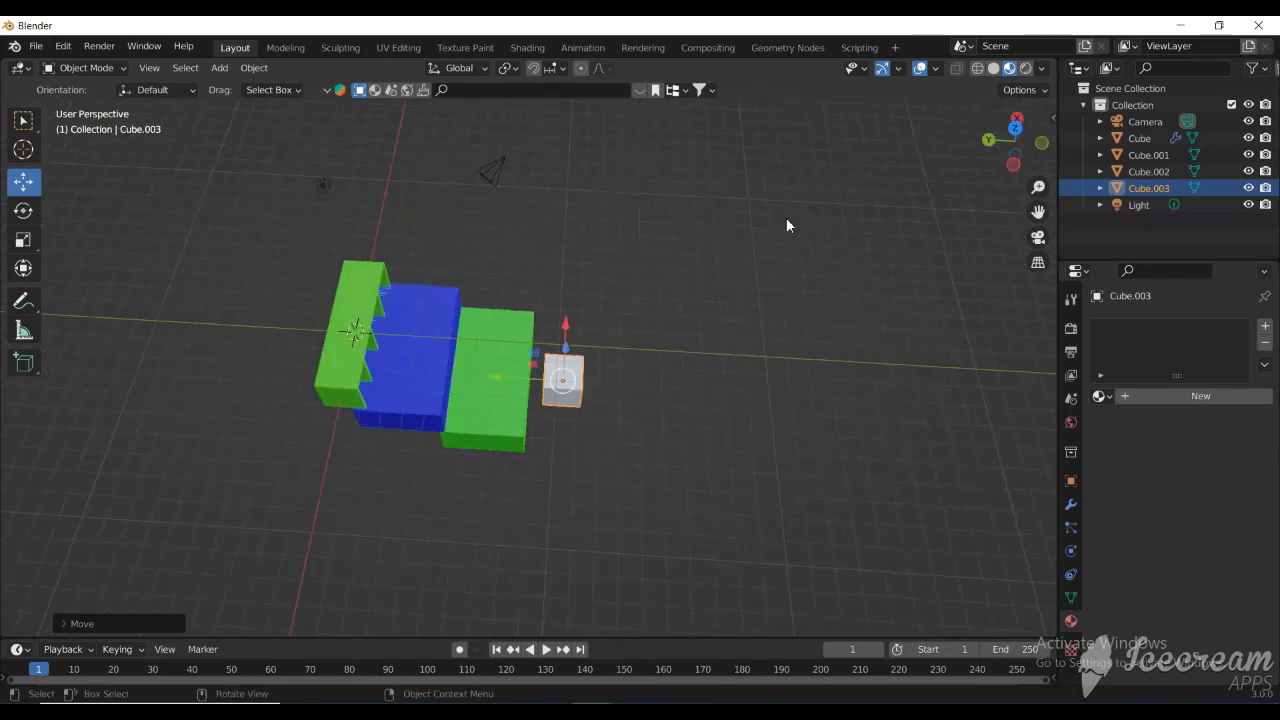
{"action": "scroll", "coordinate": [743, 272], "scroll_direction": "up", "scroll_amount": 5}
{"action": "scroll", "coordinate": [708, 330], "scroll_direction": "up", "scroll_amount": 2}
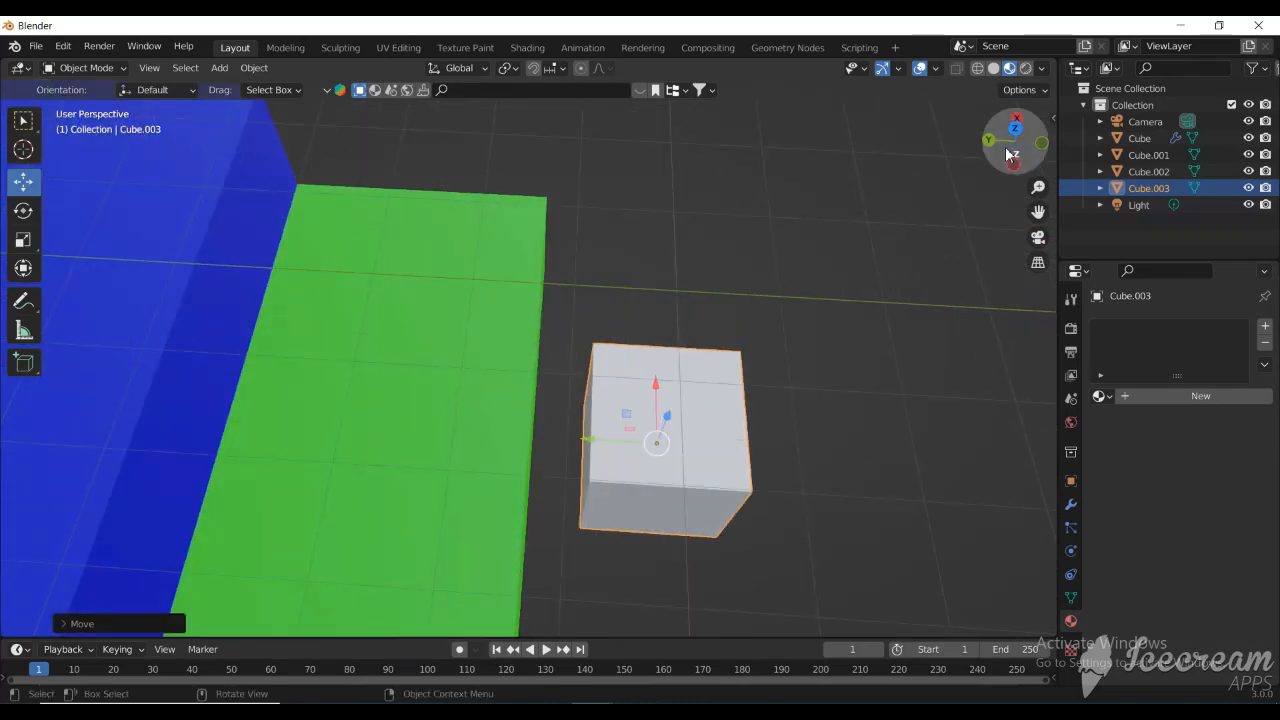
{"action": "left_click_drag", "start_coordinate": [1011, 154], "coordinate": [998, 315]}
{"action": "scroll", "coordinate": [668, 301], "scroll_direction": "down", "scroll_amount": 2}
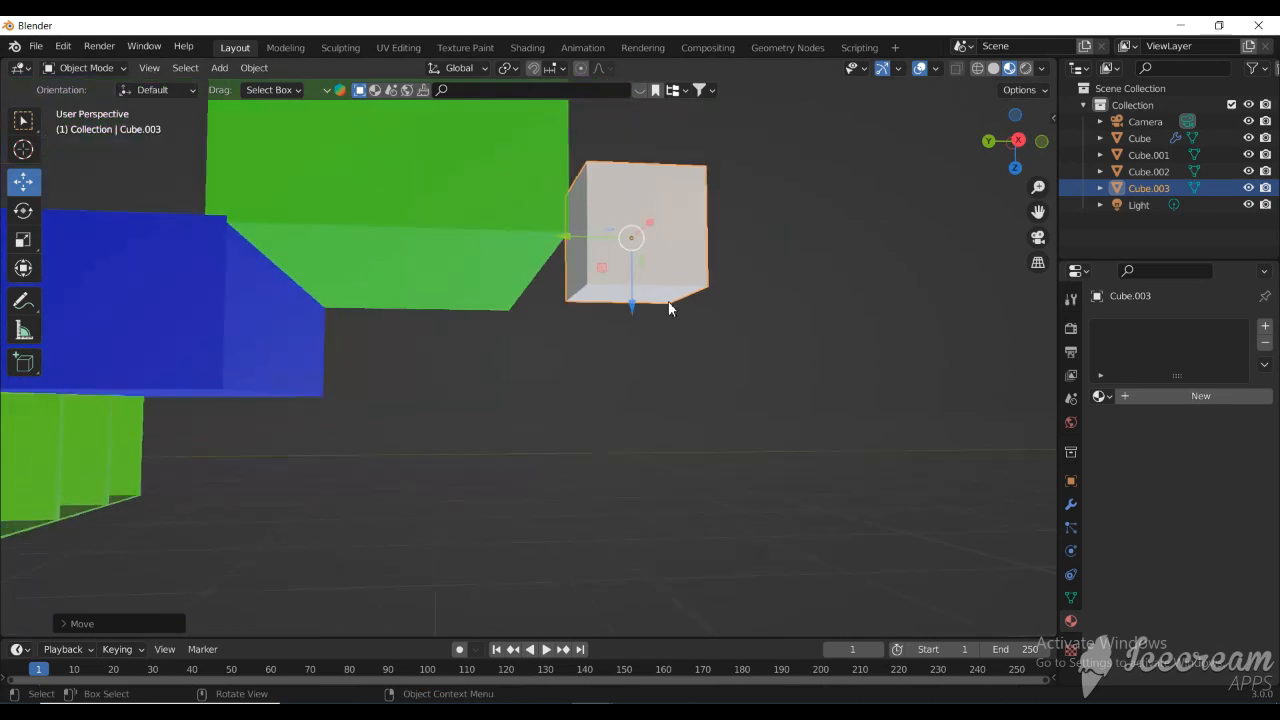
{"action": "left_click_drag", "start_coordinate": [989, 143], "coordinate": [958, 194]}
{"action": "scroll", "coordinate": [782, 232], "scroll_direction": "down", "scroll_amount": 4}
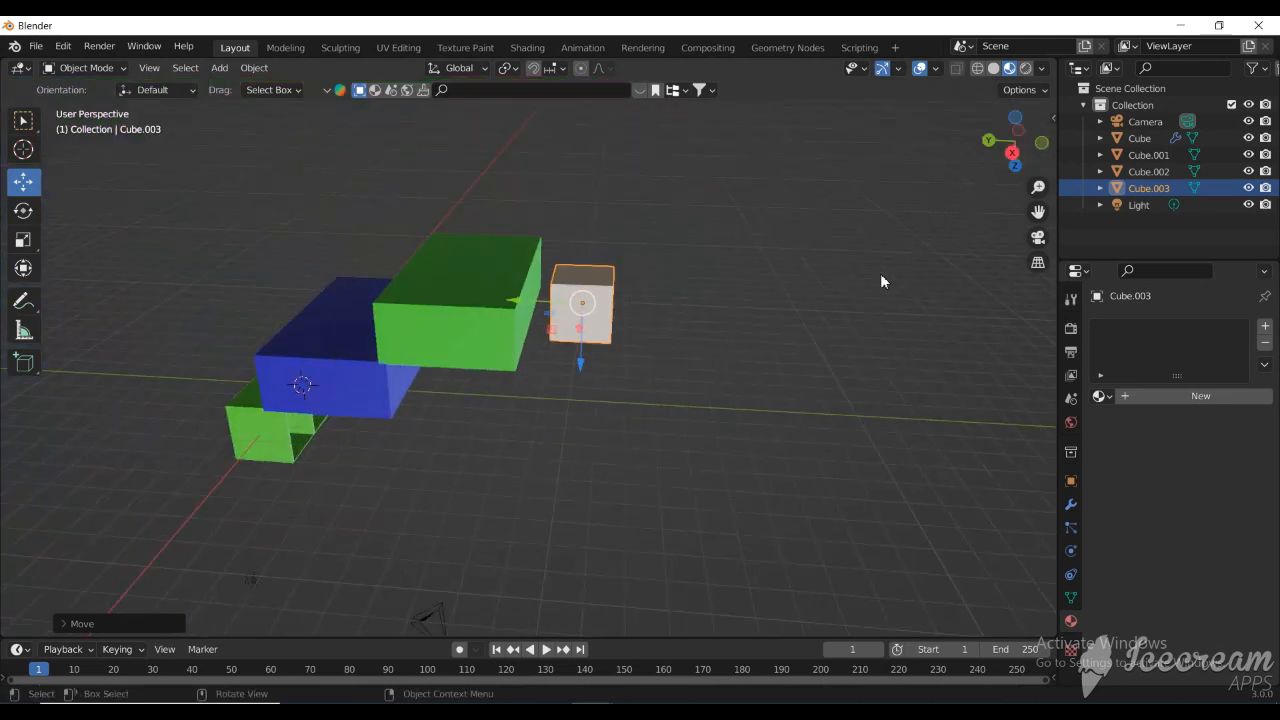
{"action": "key", "text": "KP_3"}
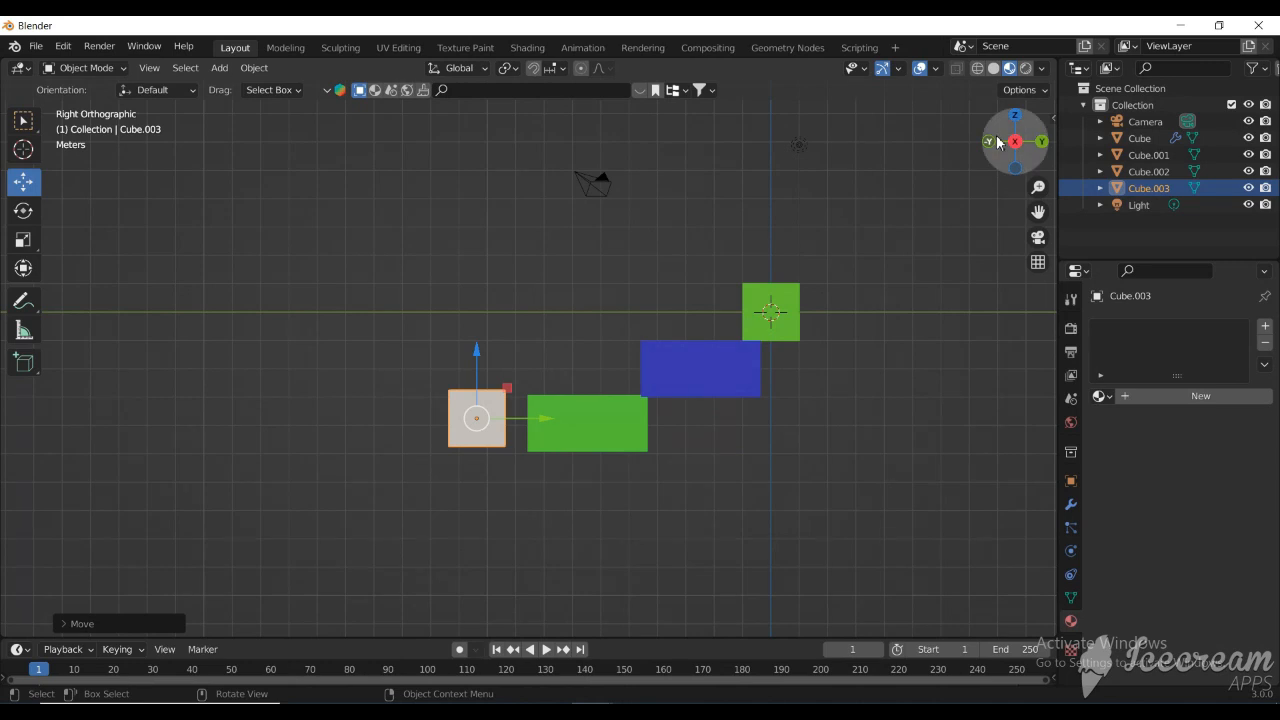
{"action": "left_click_drag", "start_coordinate": [1001, 143], "coordinate": [613, 358]}
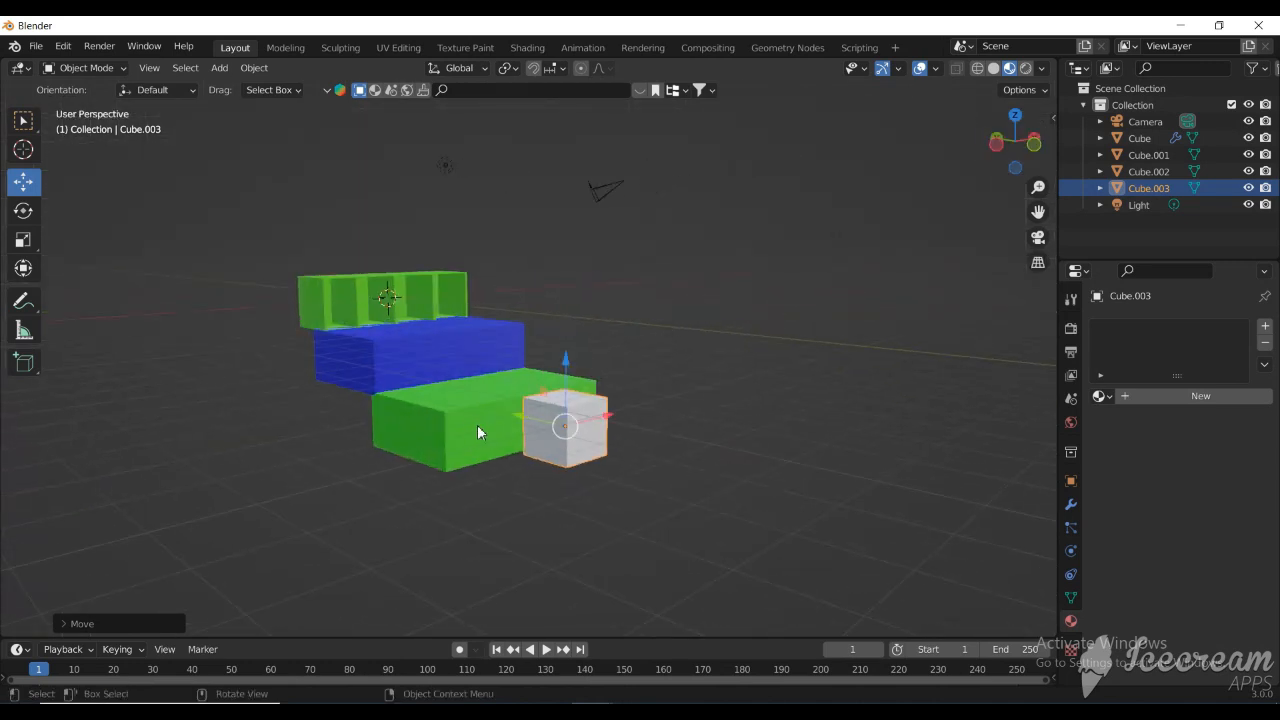
- Scale the white cube along Y to stretch it into a long beam
{"action": "left_click_drag", "start_coordinate": [1015, 140], "coordinate": [910, 148]}
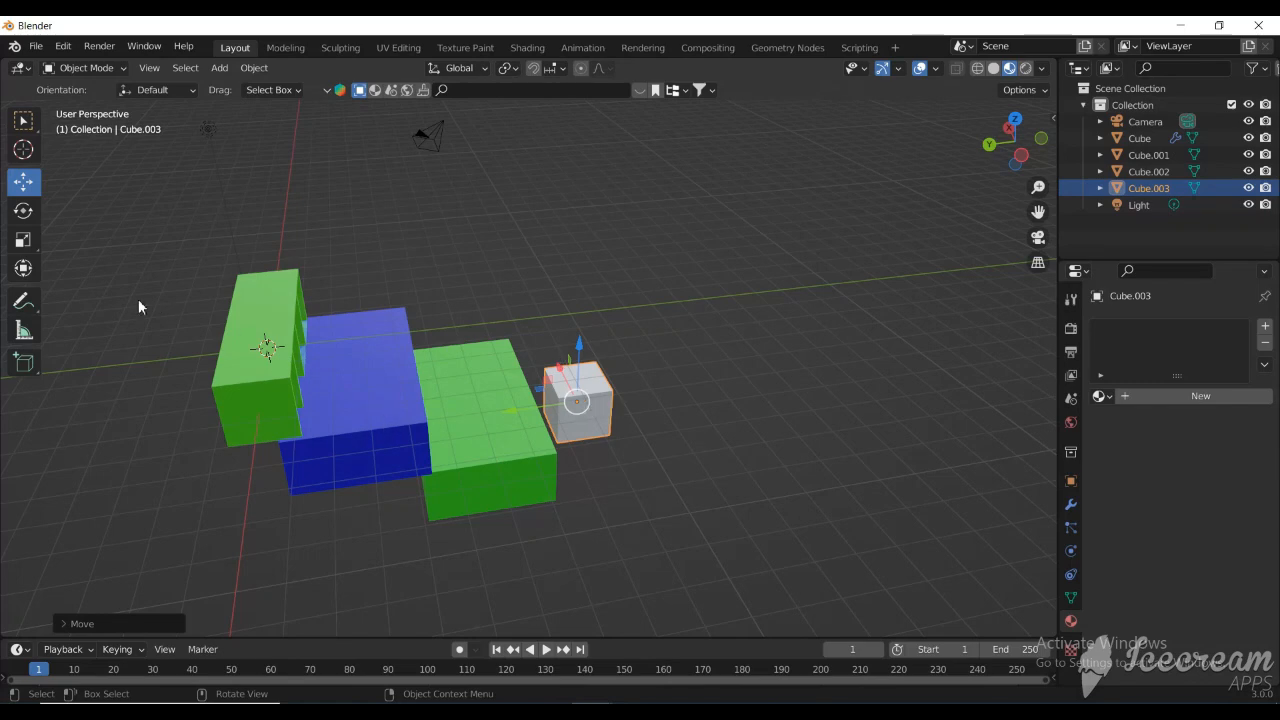
{"action": "left_click", "coordinate": [33, 245]}
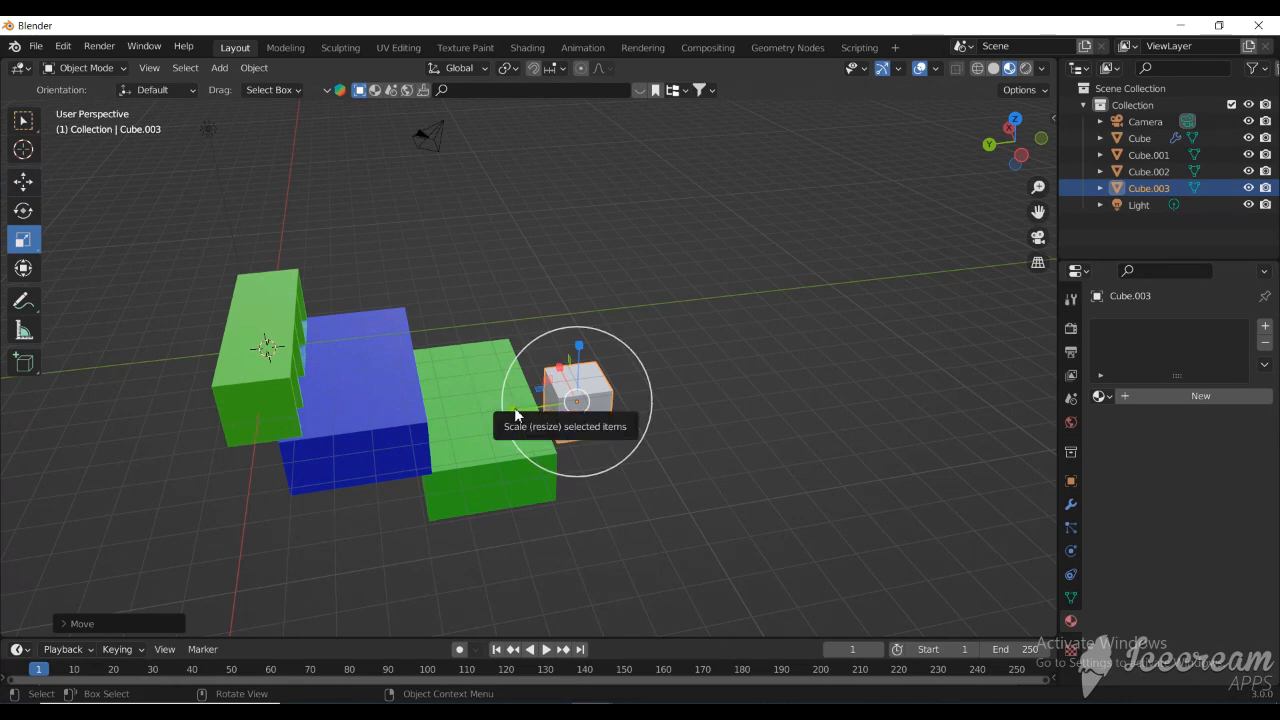
{"action": "left_click_drag", "start_coordinate": [516, 414], "coordinate": [80, 398]}
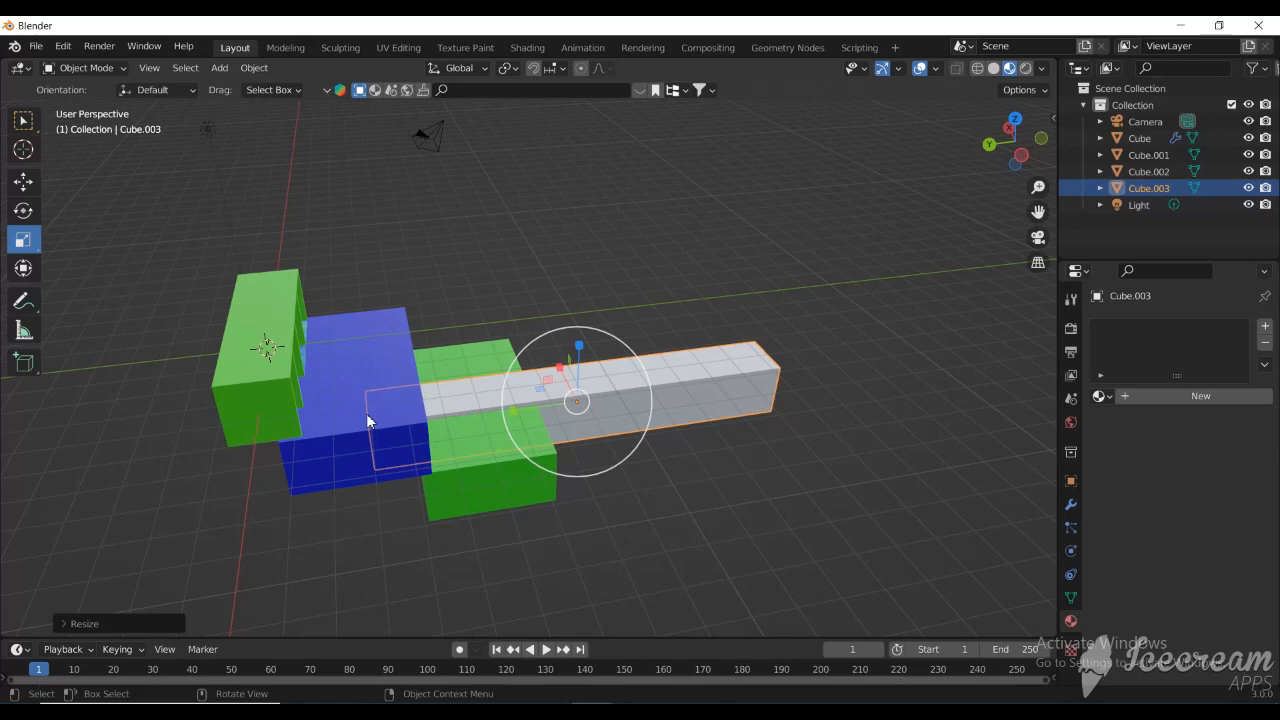
- Move the white beam along Y, outward from the lowest green block, and lower it slightly so its top sits below the block's top
{"action": "left_click", "coordinate": [27, 181]}
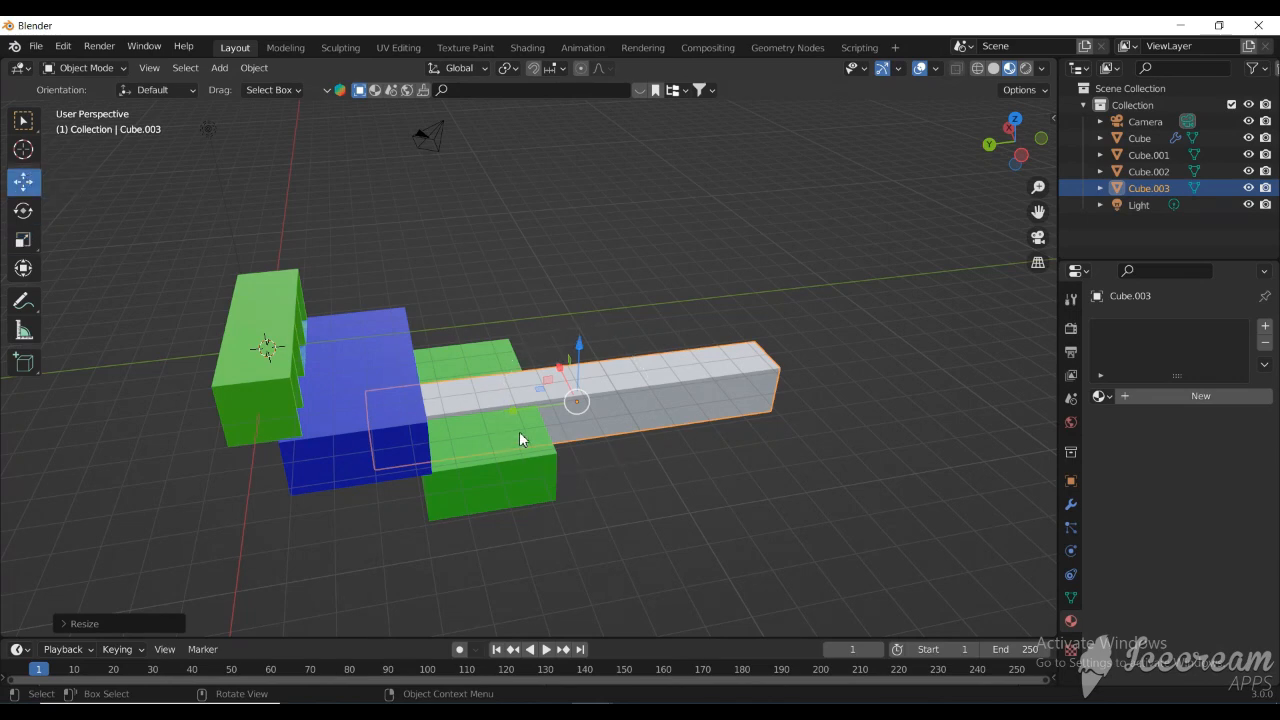
{"action": "key", "text": "g"}
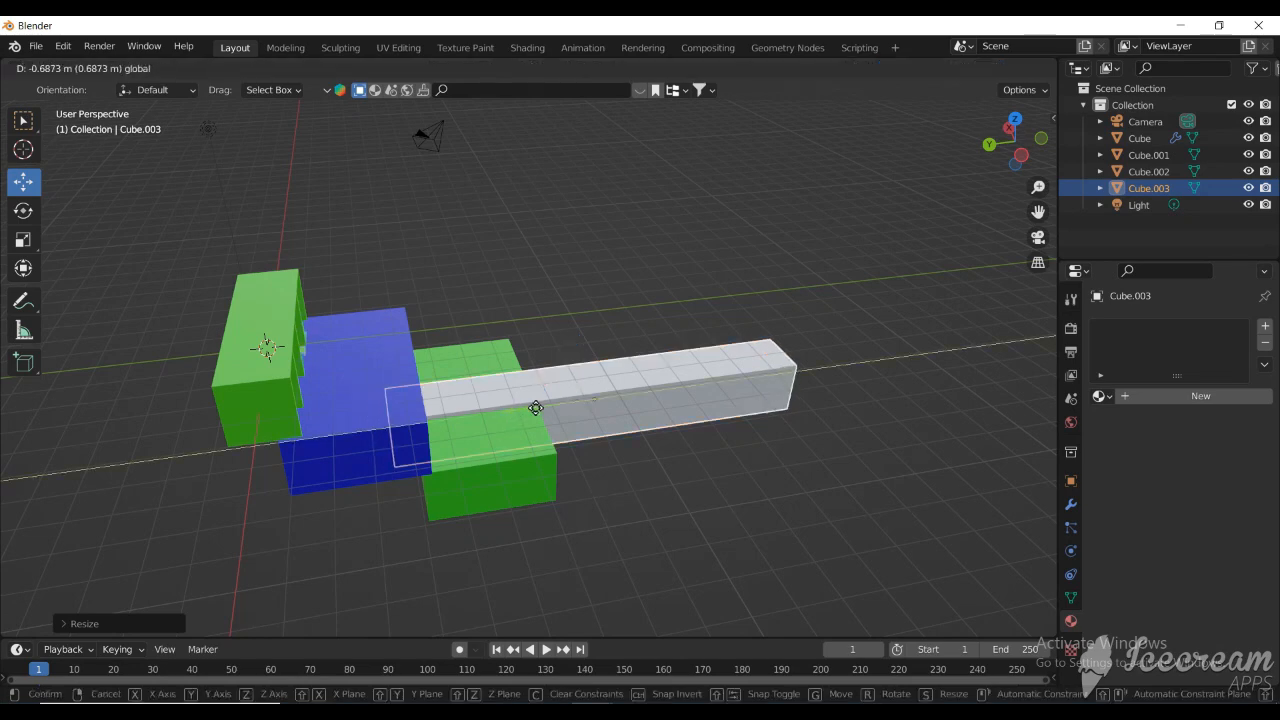
{"action": "key", "text": "y"}
{"action": "left_click", "coordinate": [637, 404]}
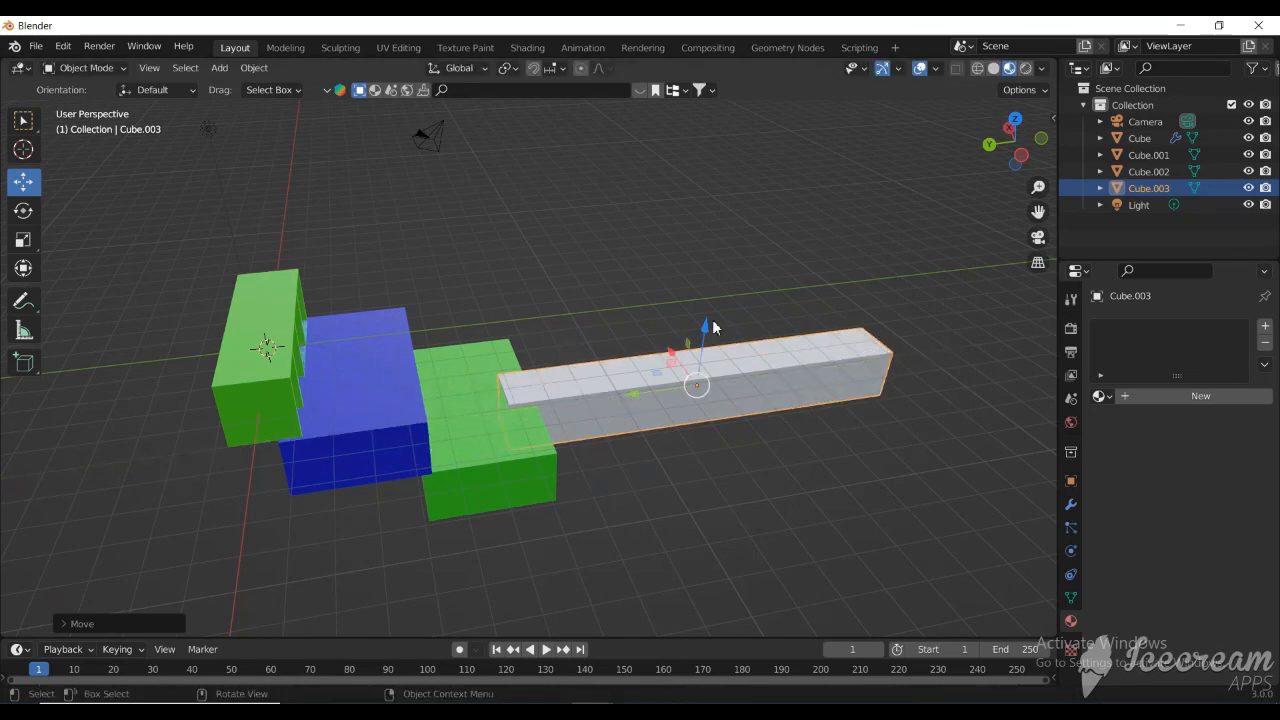
{"action": "left_click_drag", "start_coordinate": [708, 329], "coordinate": [706, 336]}
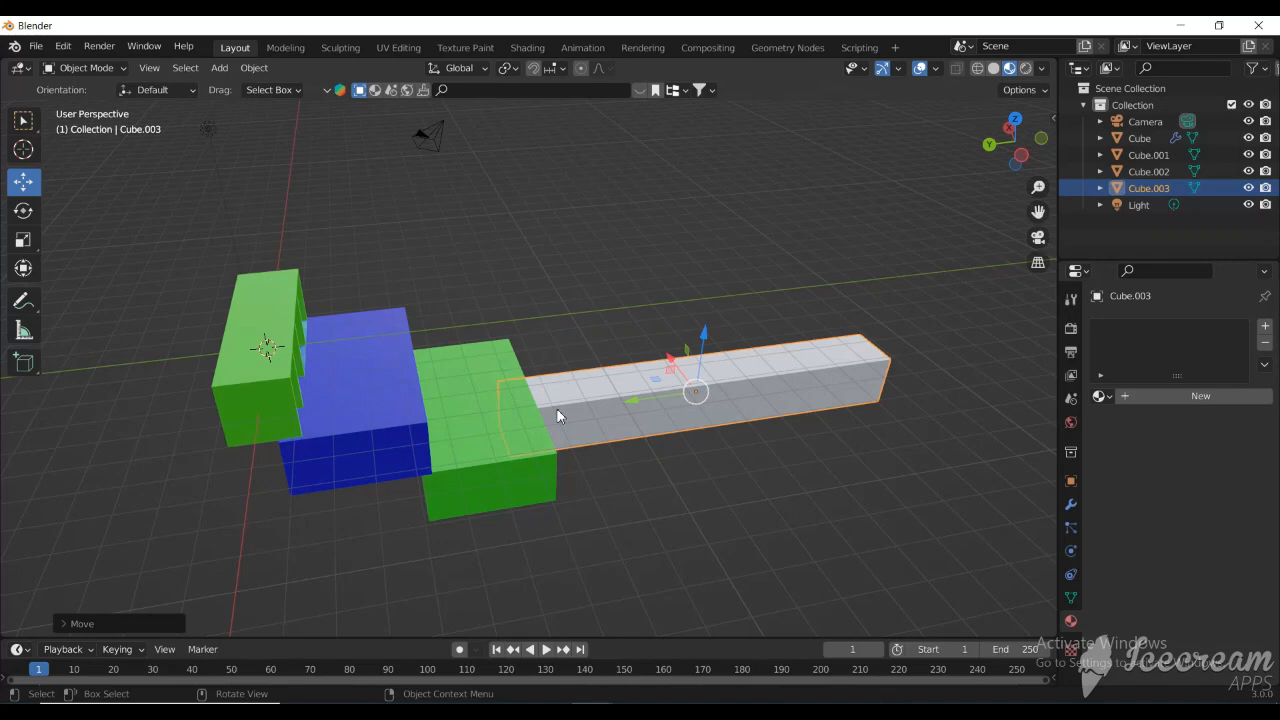
- Add a material slot with a new material to the white beam
{"action": "scroll", "coordinate": [527, 403], "scroll_direction": "up", "scroll_amount": 2}
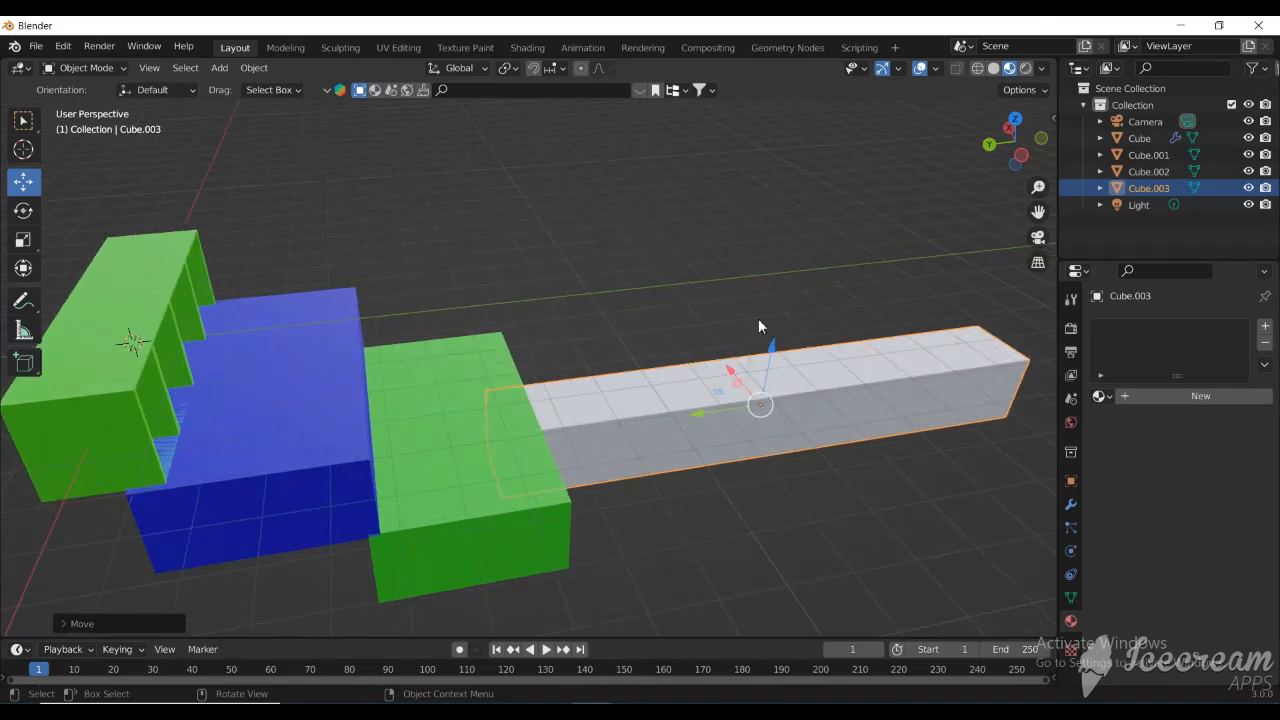
{"action": "scroll", "coordinate": [758, 320], "scroll_direction": "down", "scroll_amount": 4}
{"action": "left_click_drag", "start_coordinate": [1018, 144], "coordinate": [1205, 182]}
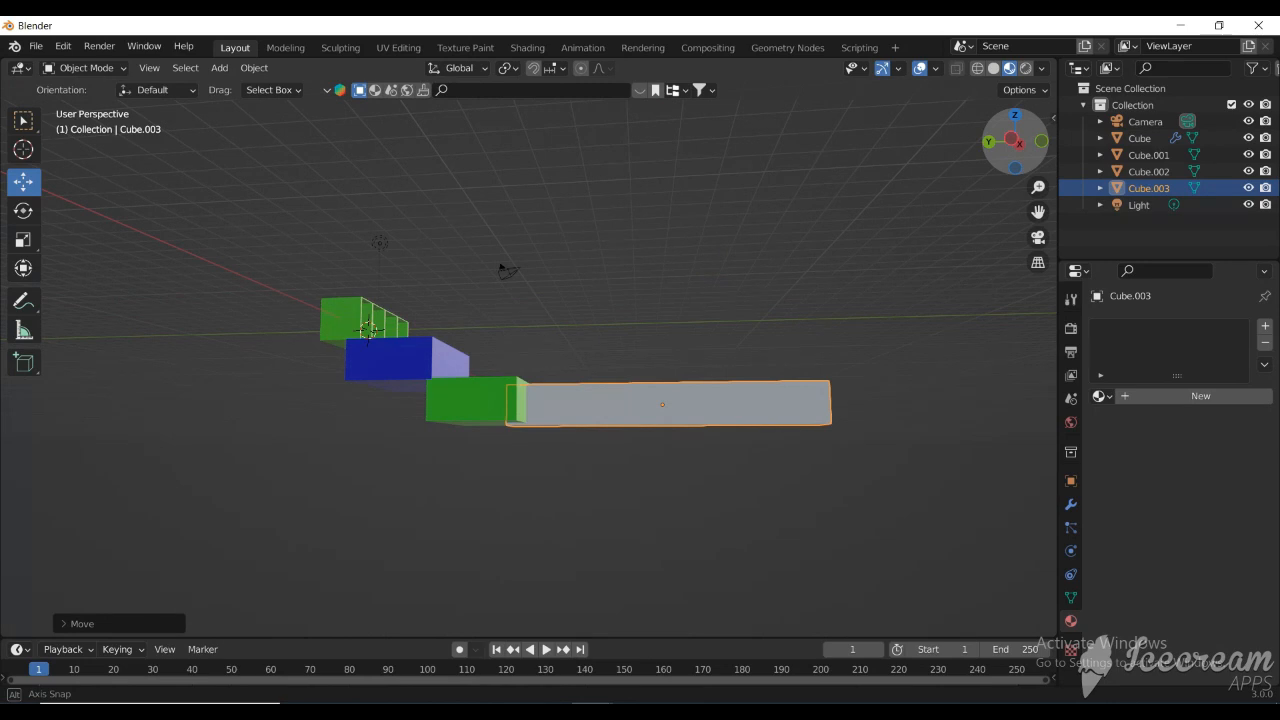
{"action": "left_click_drag", "start_coordinate": [1015, 150], "coordinate": [1004, 188]}
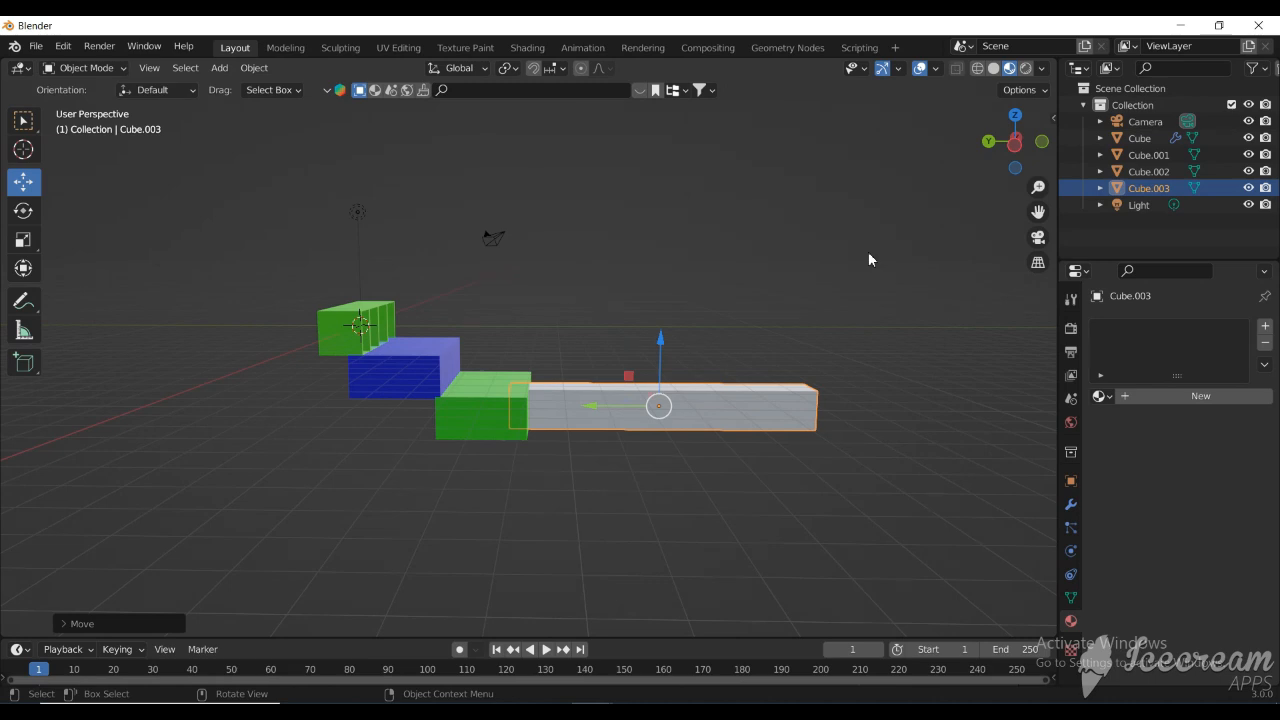
{"action": "left_click_drag", "start_coordinate": [1015, 141], "coordinate": [1003, 151]}
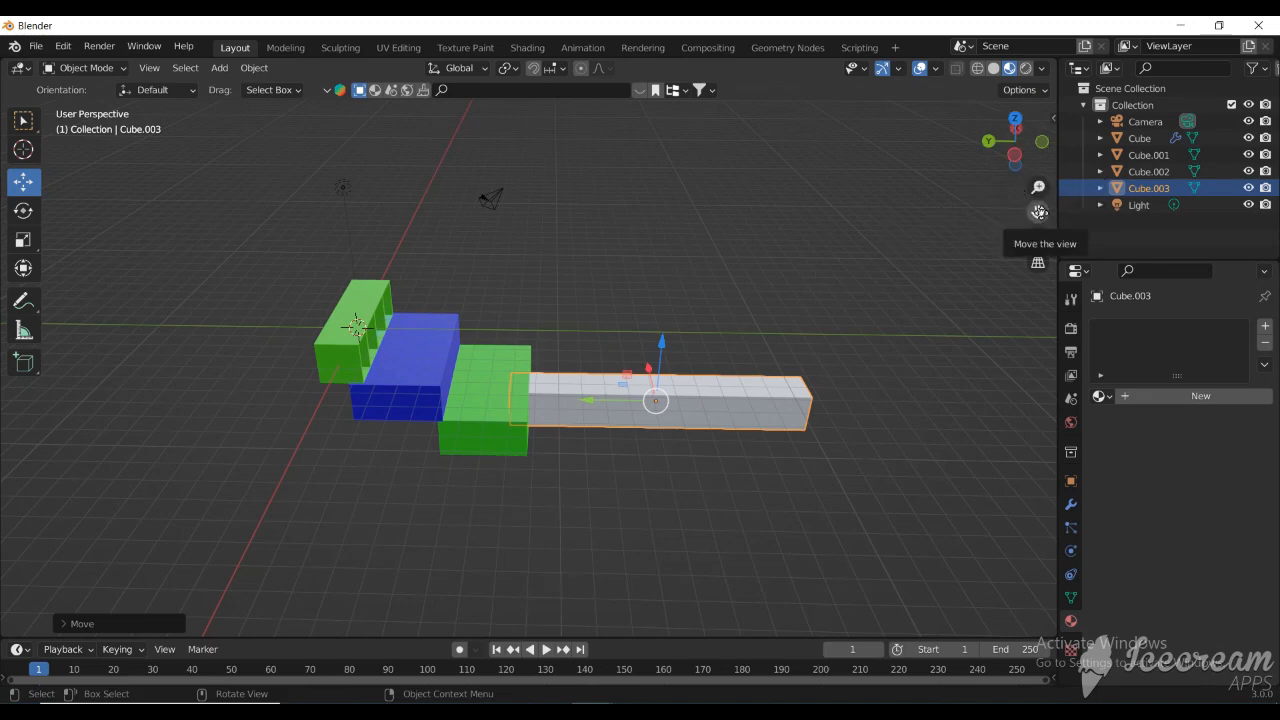
{"action": "left_click_drag", "start_coordinate": [1039, 212], "coordinate": [994, 200]}
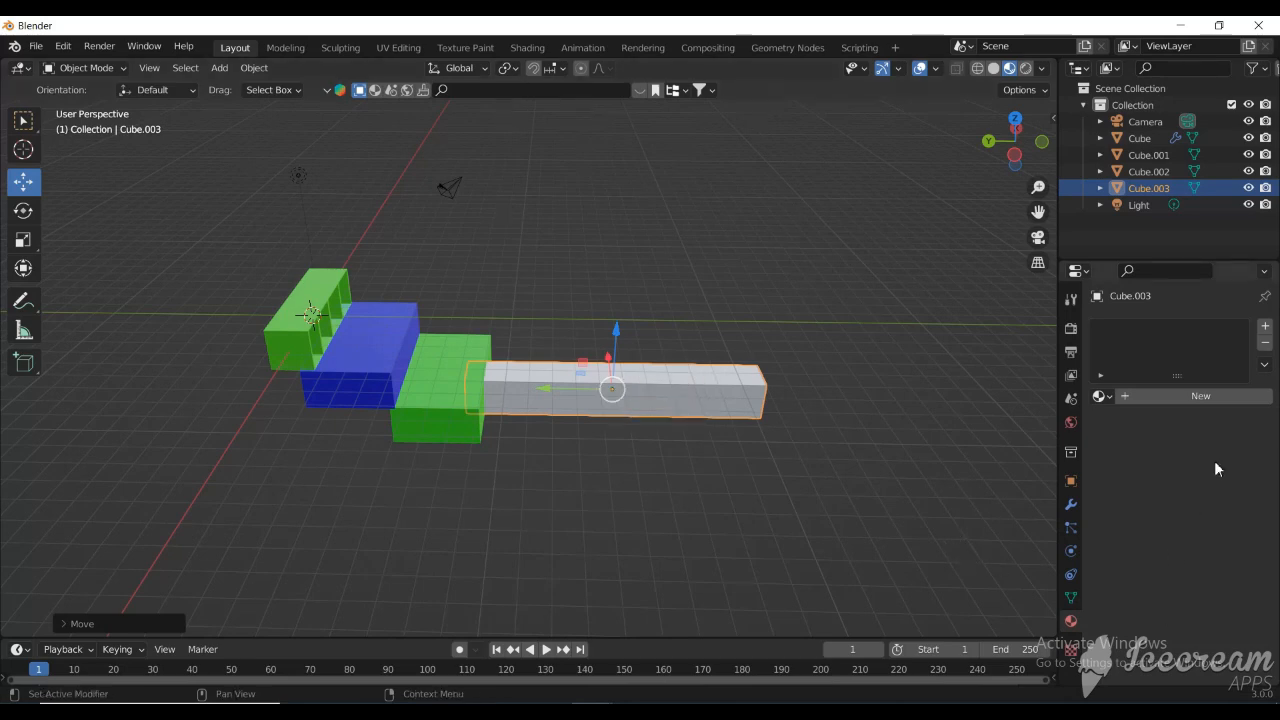
{"action": "left_click", "coordinate": [1264, 326]}
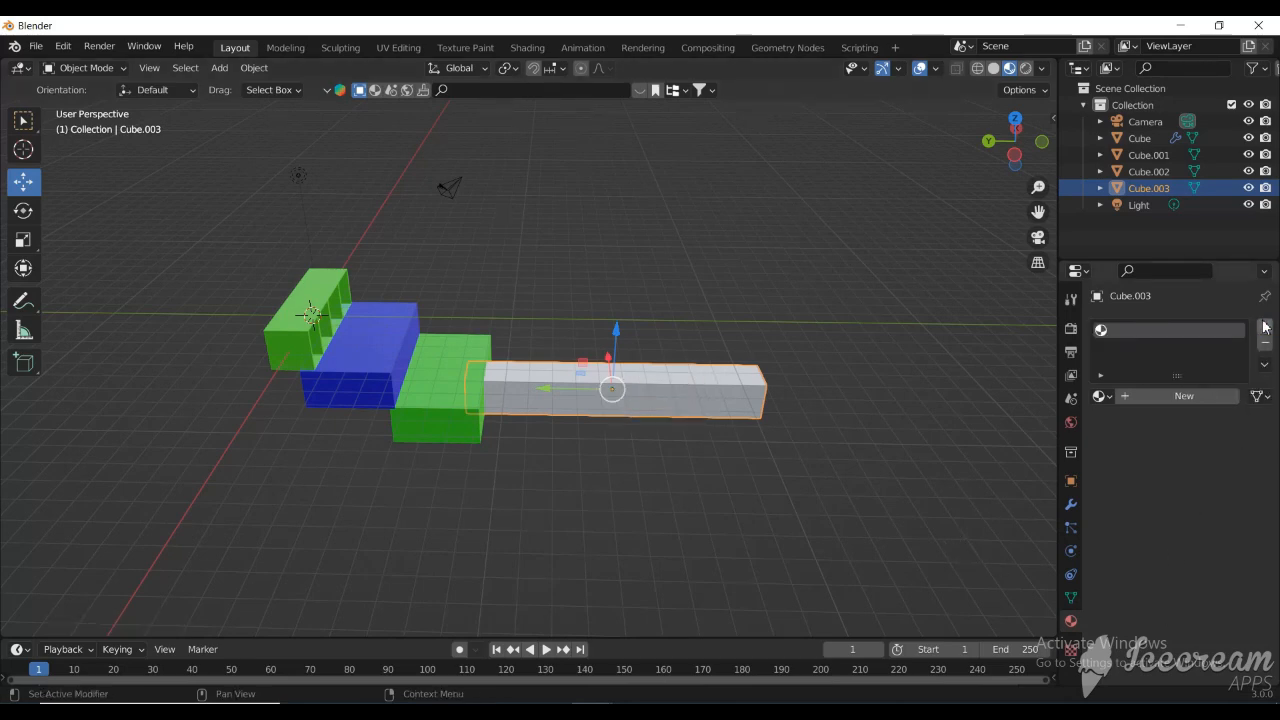
{"action": "left_click", "coordinate": [1187, 401]}
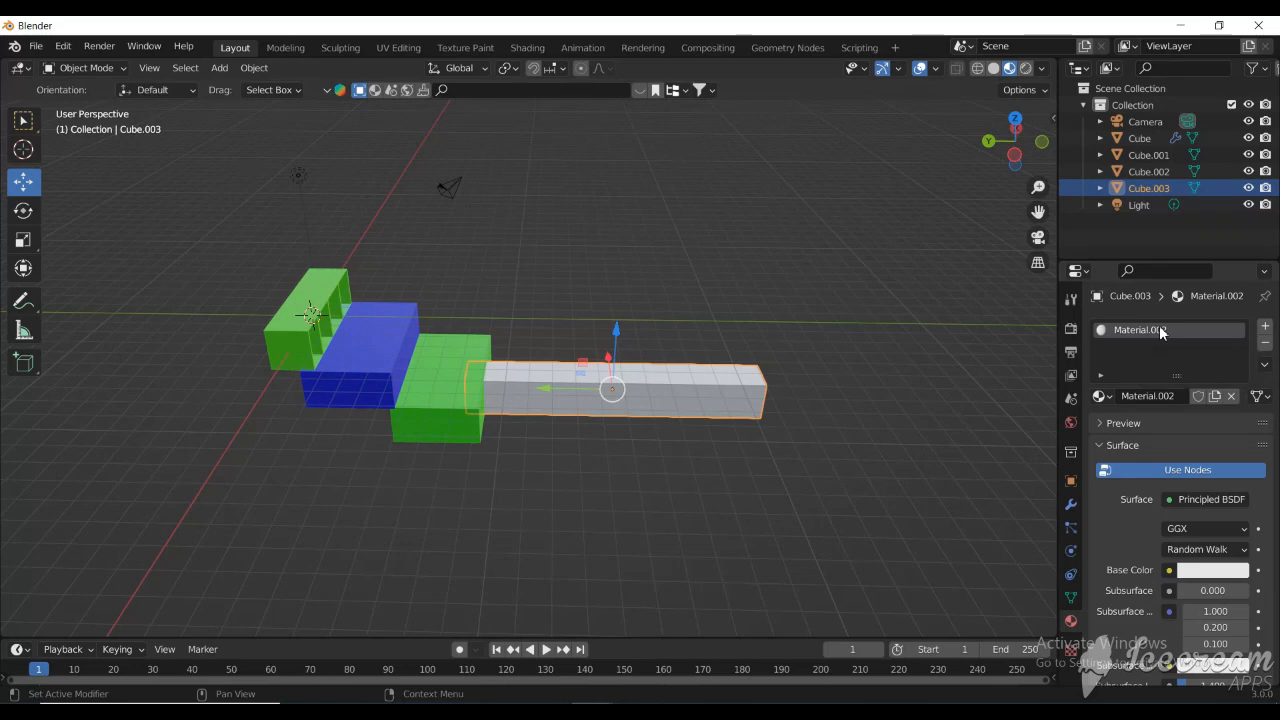
- Rename the beam's material as aagkl and set its base color to bright pink
{"action": "double_click", "coordinate": [1162, 330]}
{"action": "left_click", "coordinate": [1166, 330]}
{"action": "double_click", "coordinate": [1171, 330]}
{"action": "left_click_drag", "start_coordinate": [1172, 330], "coordinate": [1116, 330]}
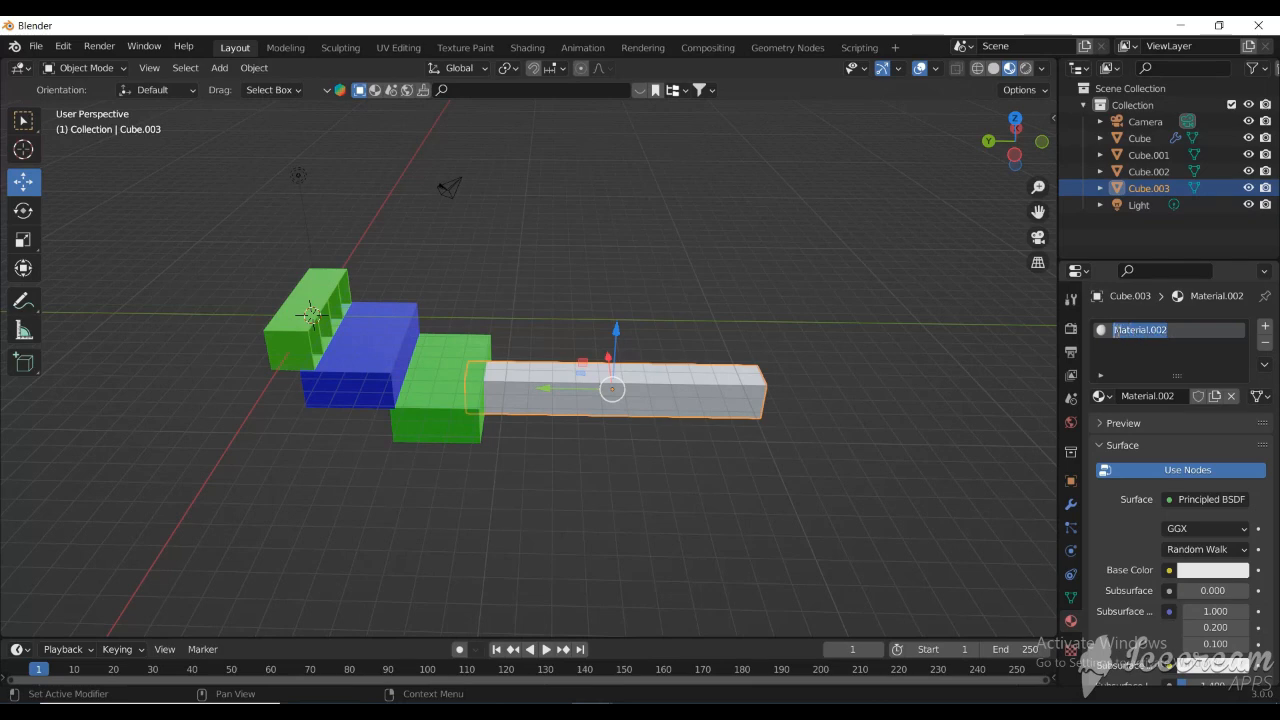
{"action": "key", "text": "BackSpace"}
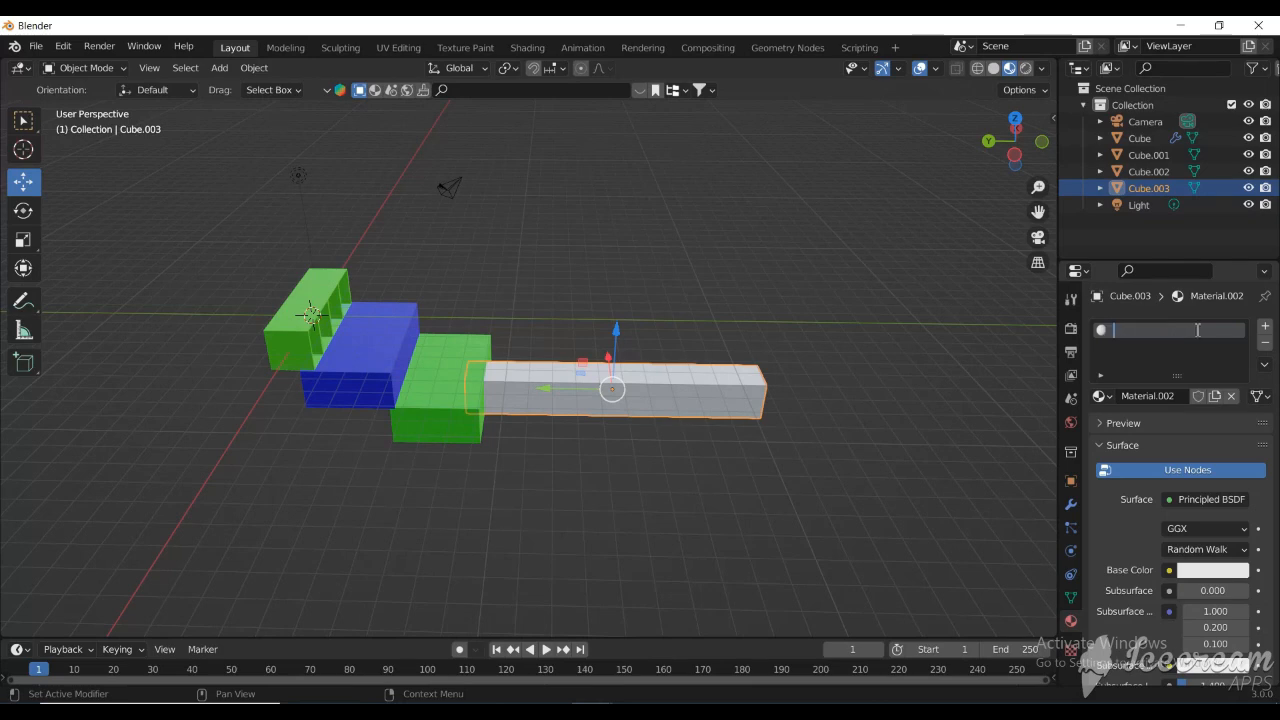
{"action": "type", "text": "aagkl"}
{"action": "key", "text": "Return"}
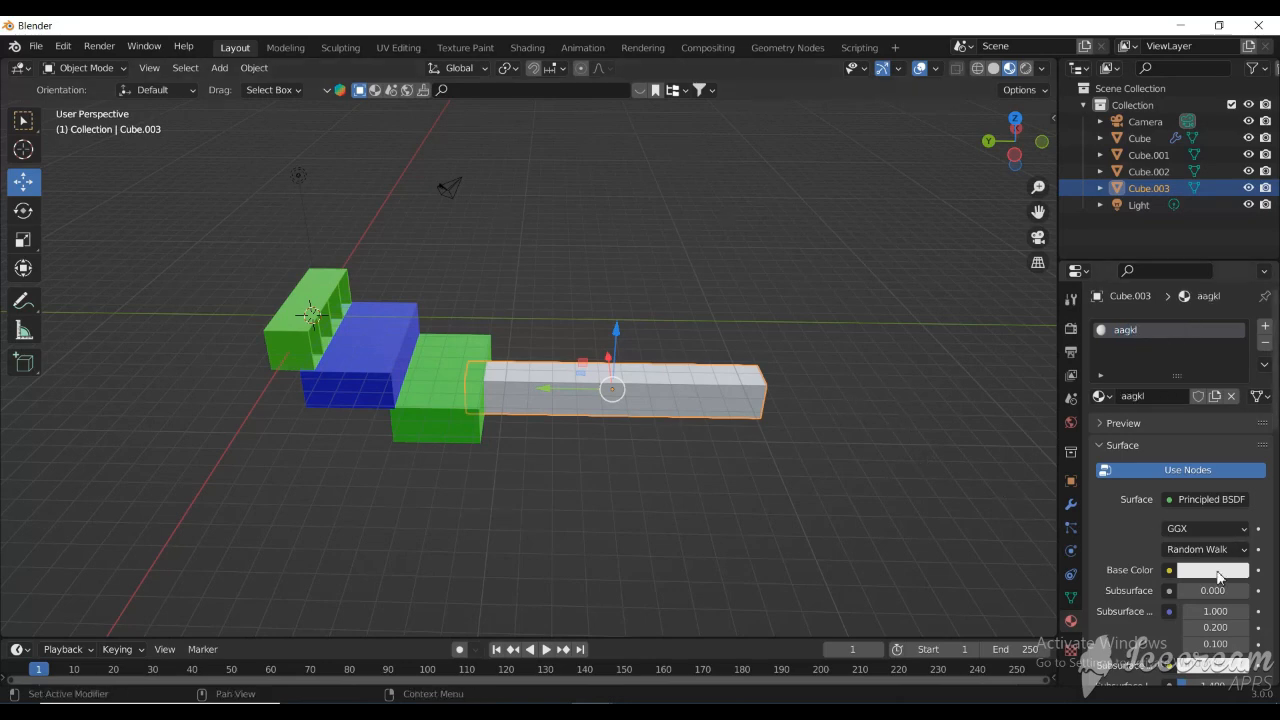
{"action": "left_click", "coordinate": [1220, 572]}
{"action": "left_click_drag", "start_coordinate": [1180, 395], "coordinate": [1205, 437]}
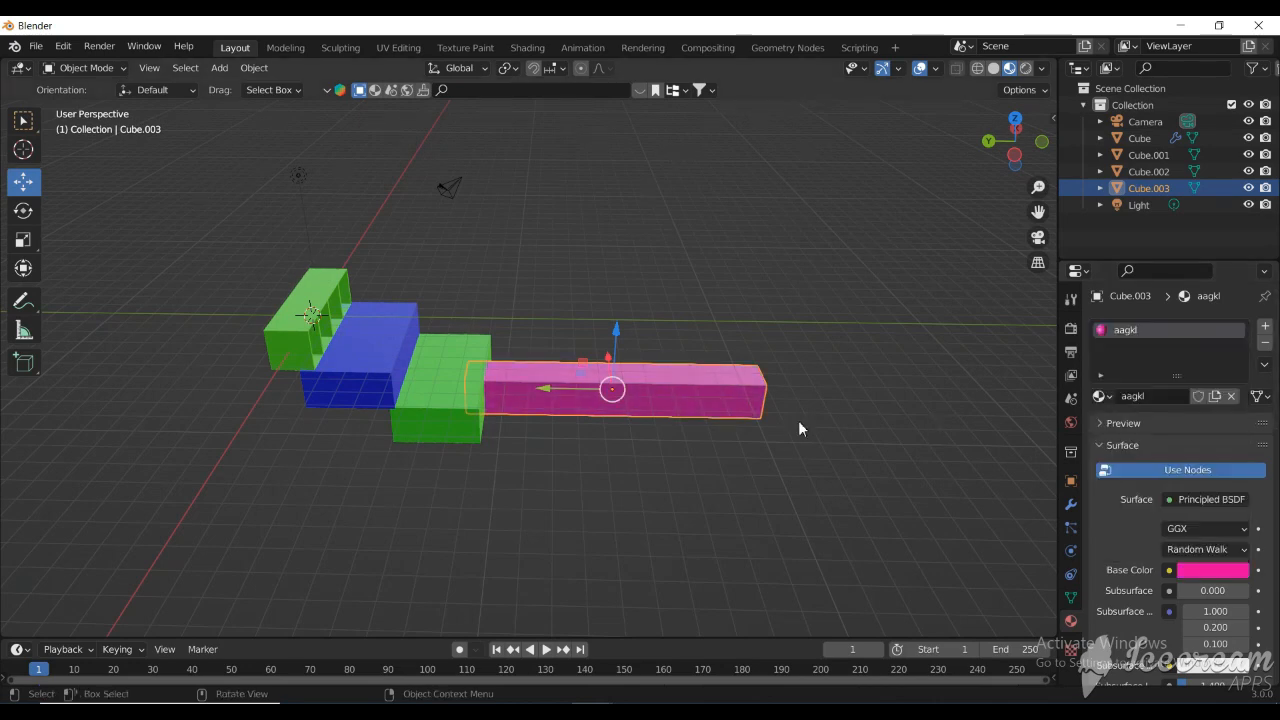
- Duplicate the pink beam and move the copy along Y so it continues from the first beam's outer end
{"action": "scroll", "coordinate": [790, 420], "scroll_direction": "up", "scroll_amount": 3}
{"action": "scroll", "coordinate": [928, 268], "scroll_direction": "down", "scroll_amount": 2}
{"action": "left_click_drag", "start_coordinate": [1010, 155], "coordinate": [865, 368]}
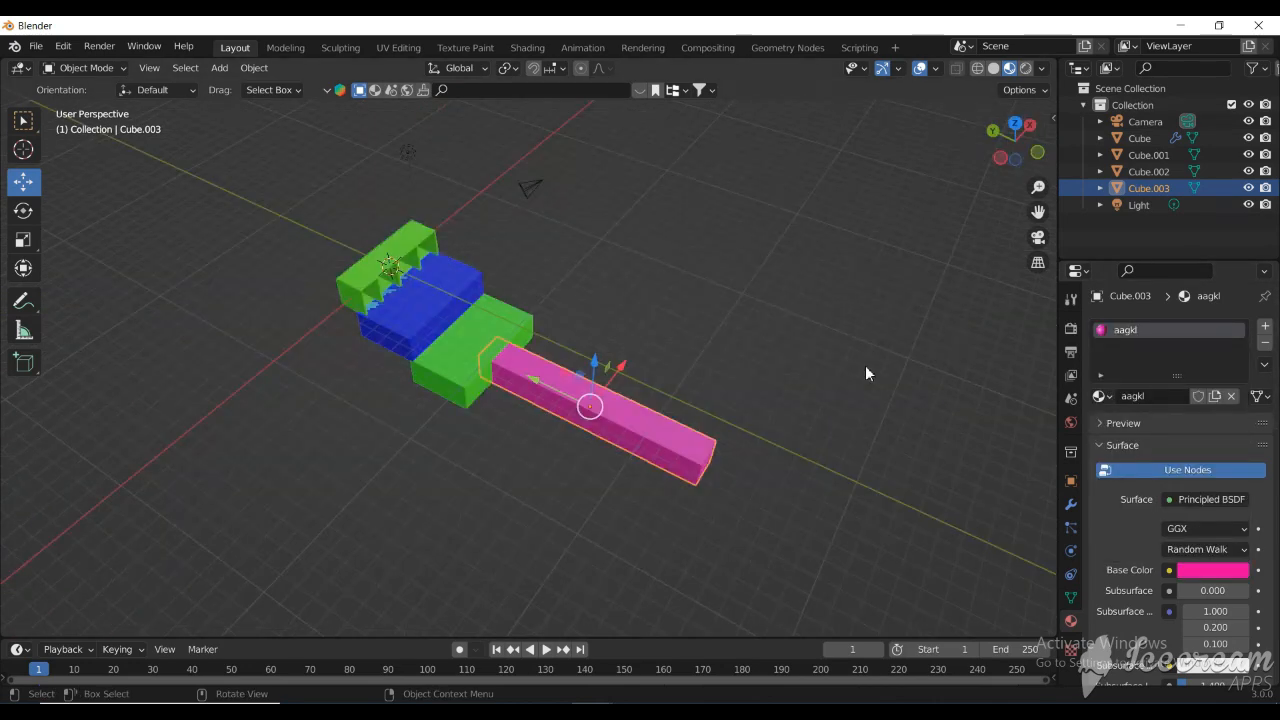
{"action": "scroll", "coordinate": [648, 432], "scroll_direction": "down", "scroll_amount": 1}
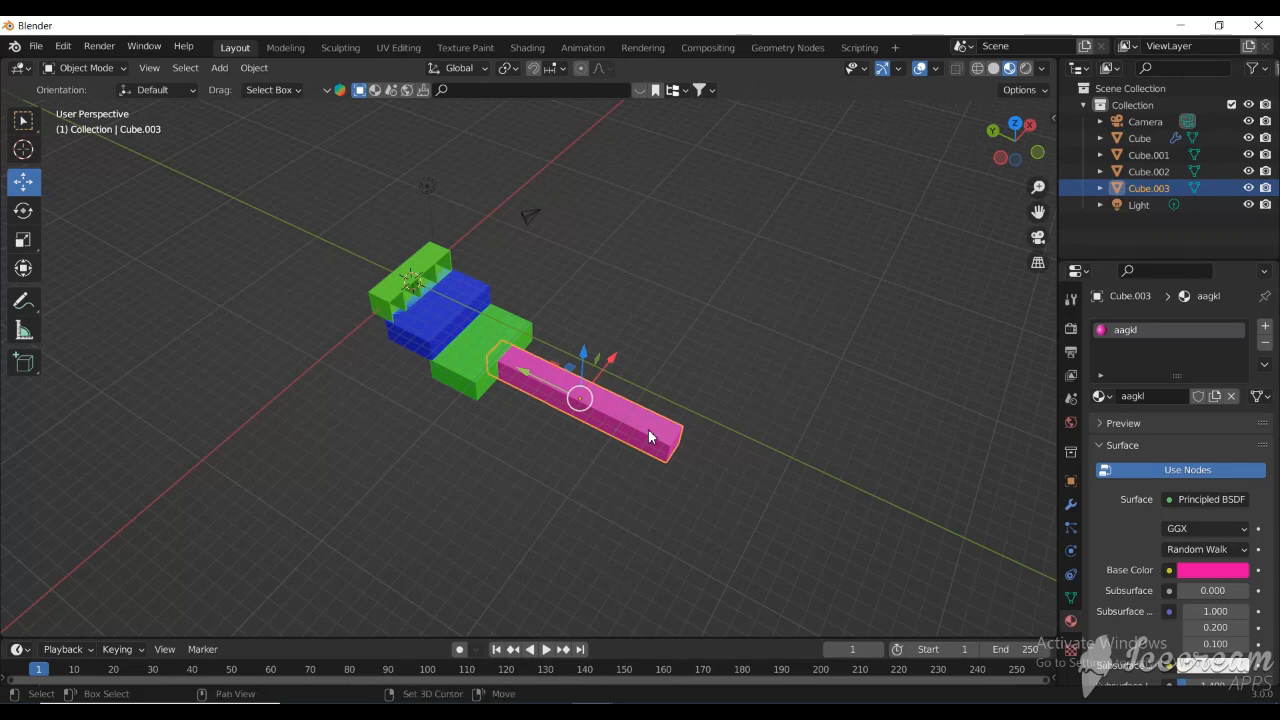
{"action": "key", "text": "shift+d"}
{"action": "key", "text": "shift+d"}
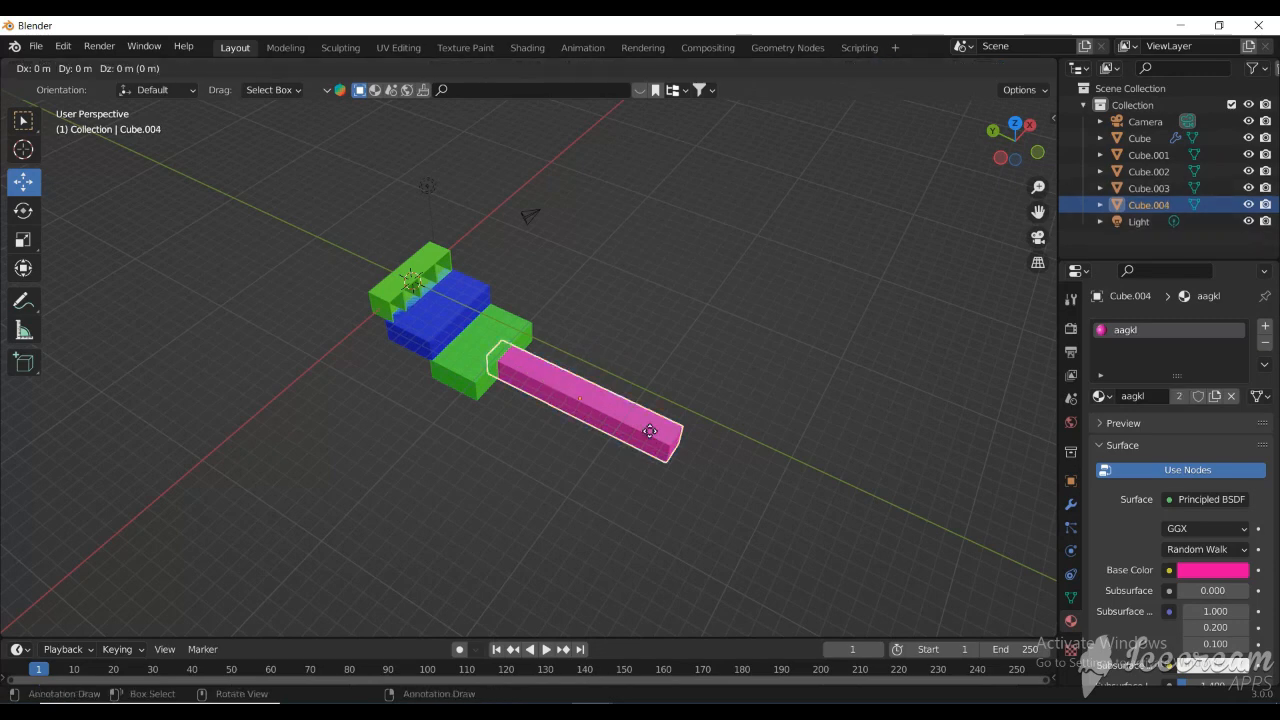
{"action": "key", "text": "x"}
{"action": "key", "text": "y"}
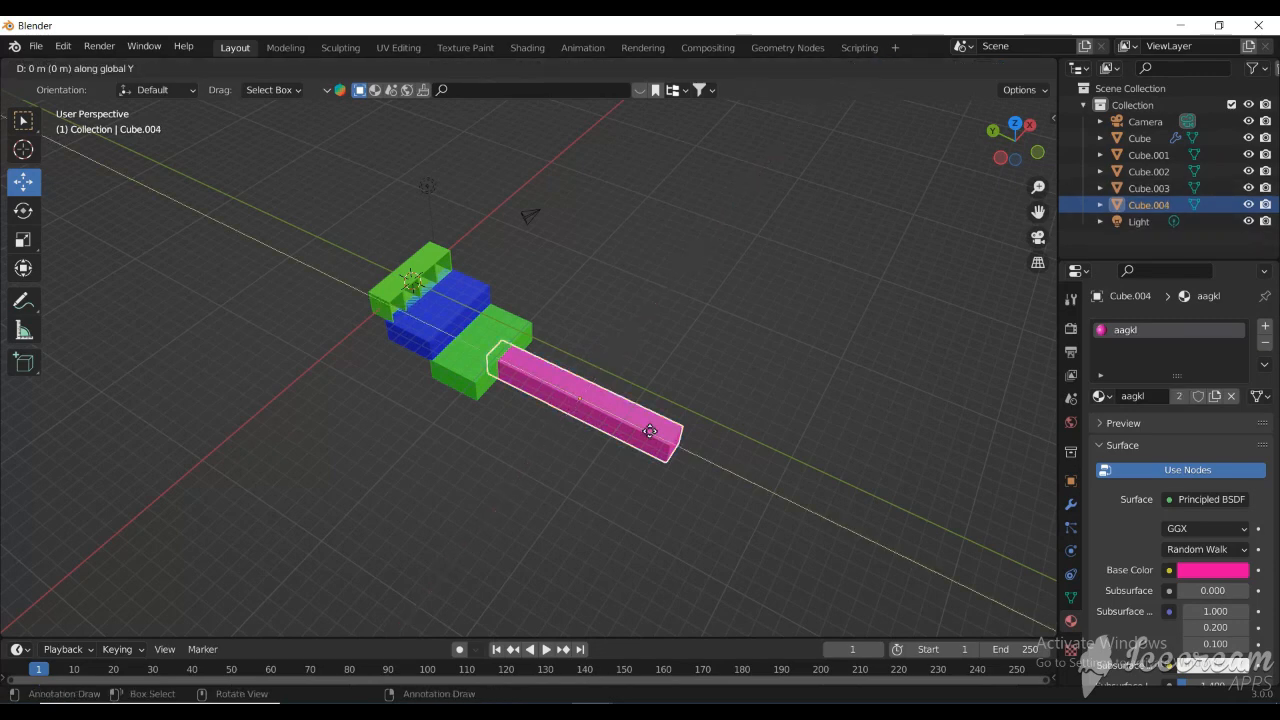
{"action": "left_click", "coordinate": [823, 563]}
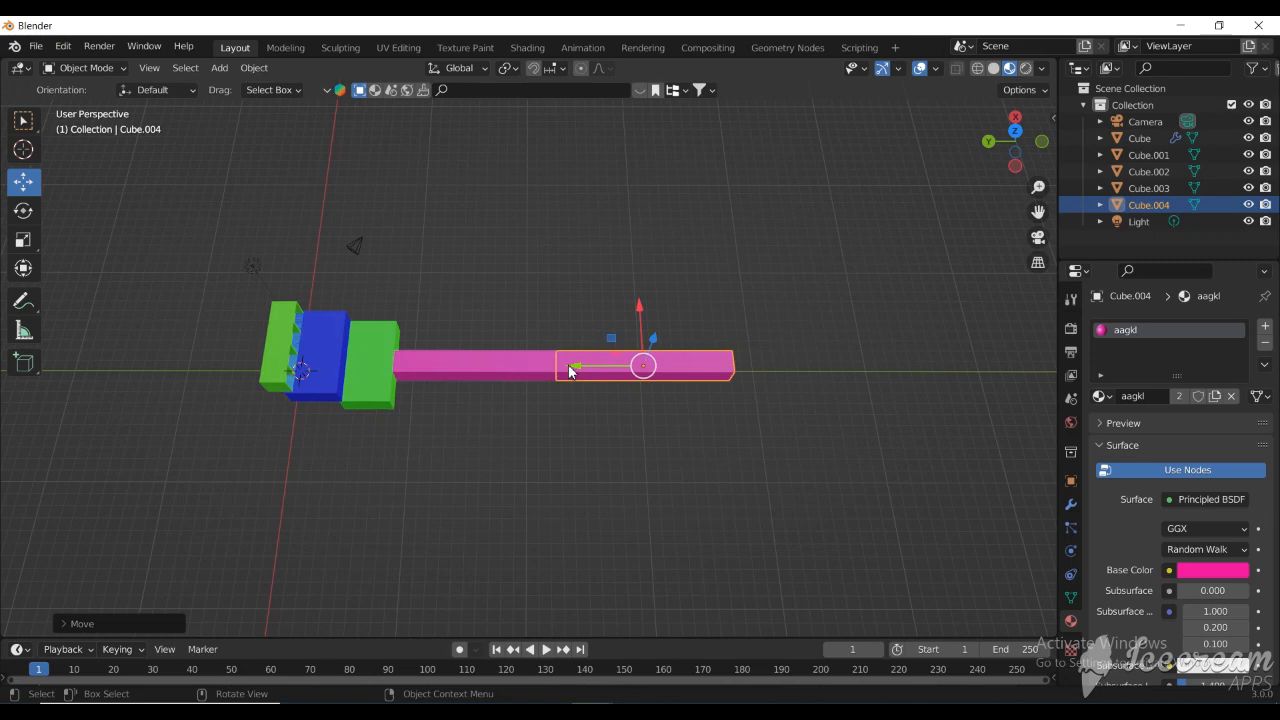
- Duplicate the second pink beam and place the copy along Y as a third segment at the outer end of the path
{"action": "key", "text": "shift+d"}
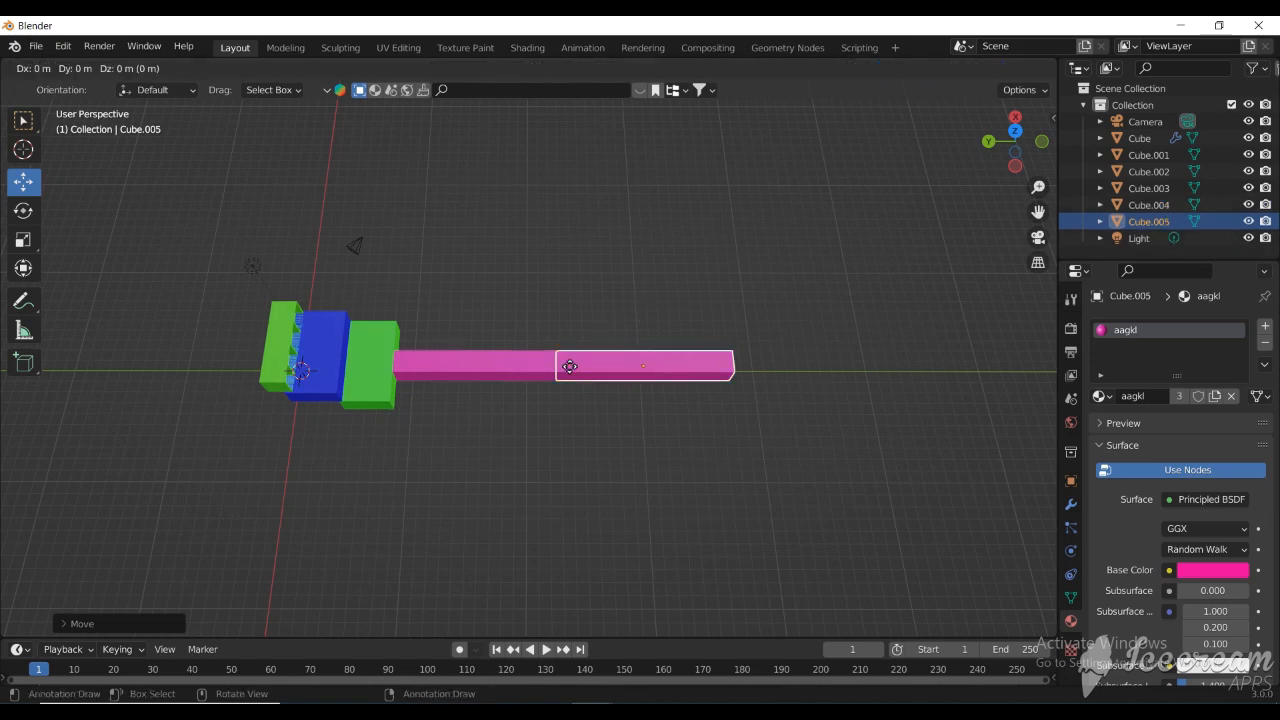
{"action": "key", "text": "y"}
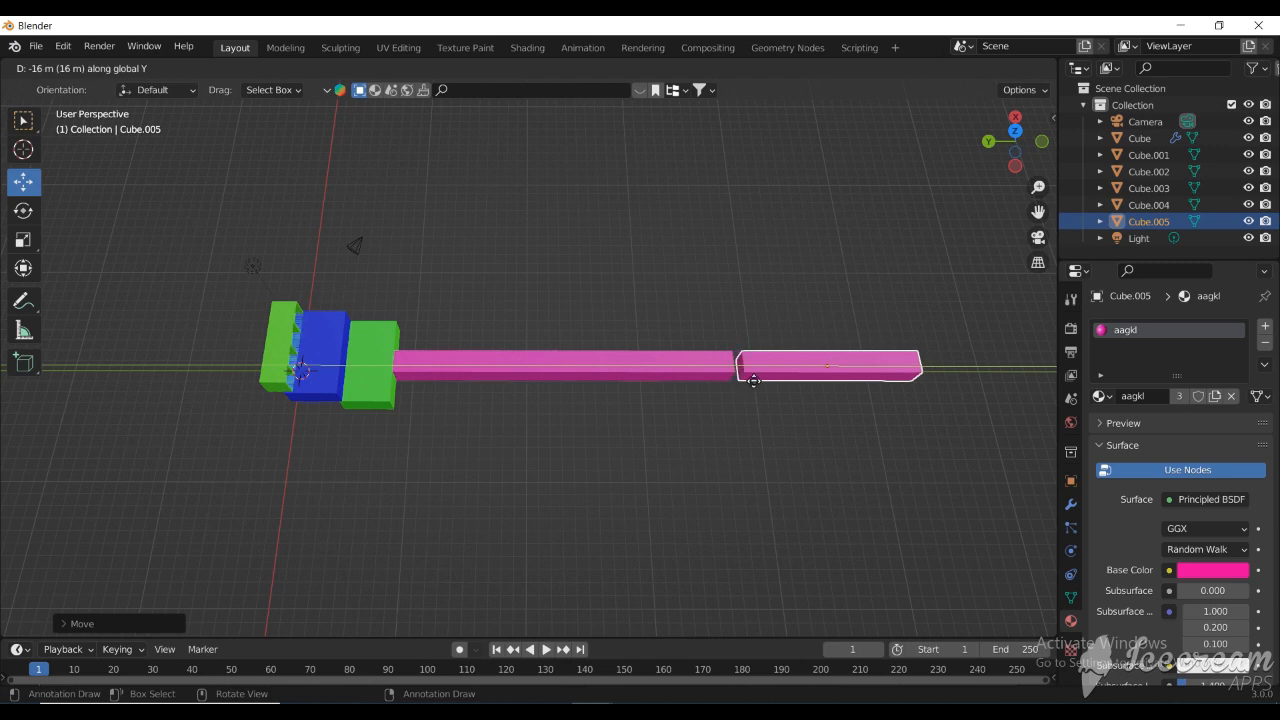
{"action": "left_click", "coordinate": [738, 380]}
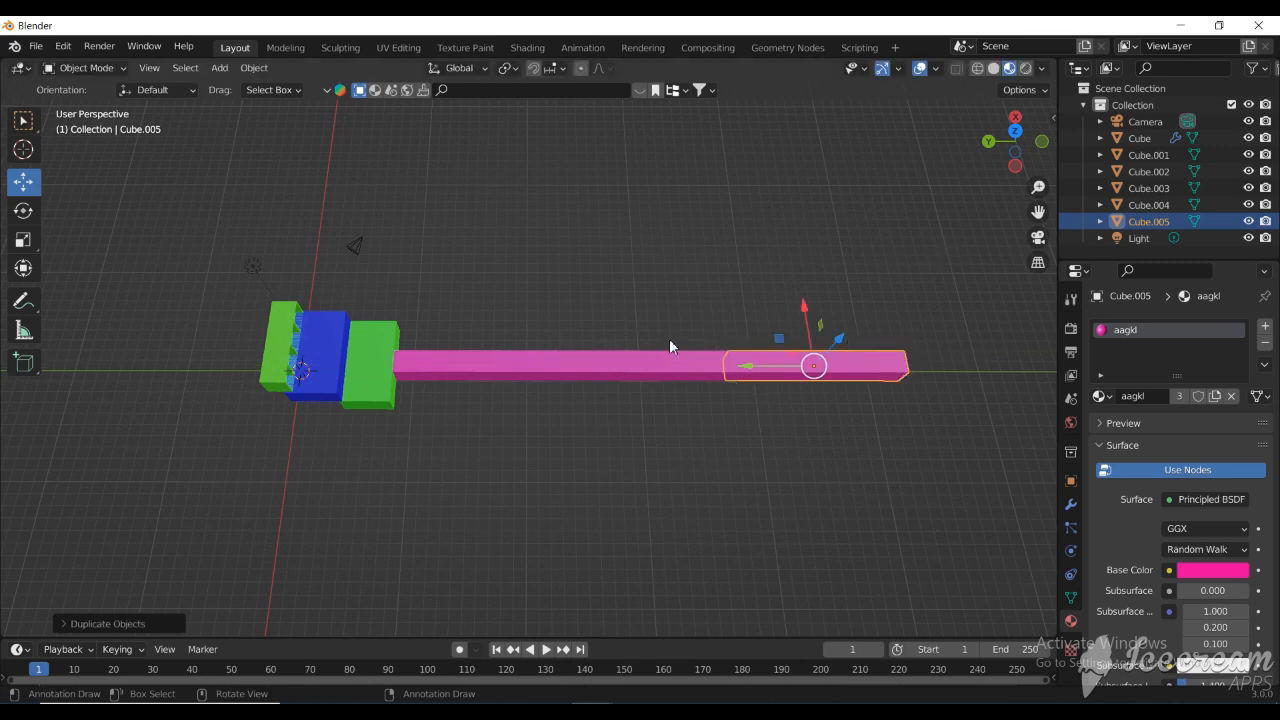
- Try to rotate the outermost pink beam about the global X axis
{"action": "mouse_move", "coordinate": [1038, 211]}
{"action": "left_mouse_down"}
{"action": "mouse_move", "coordinate": [1024, 160]}
{"action": "mouse_move", "coordinate": [1024, 206]}
{"action": "left_mouse_up"}
{"action": "left_click_drag", "start_coordinate": [1024, 144], "coordinate": [980, 277]}
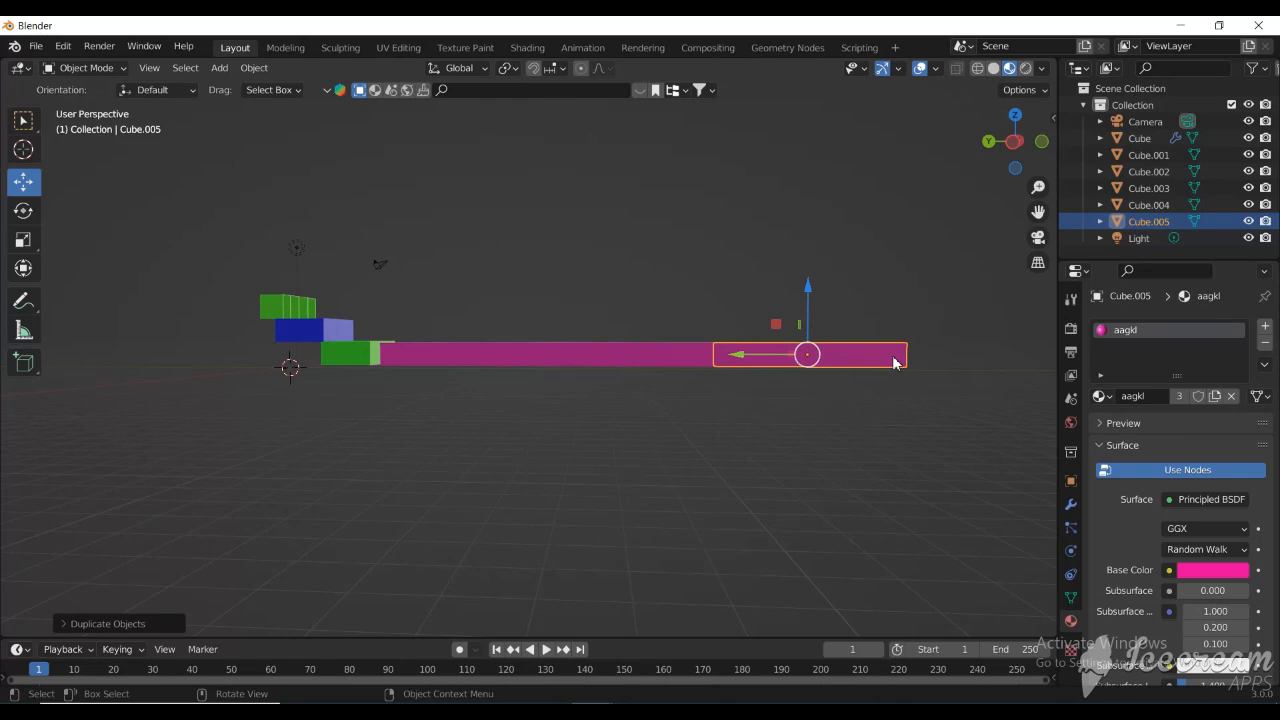
{"action": "key", "text": "r"}
{"action": "key", "text": "x"}
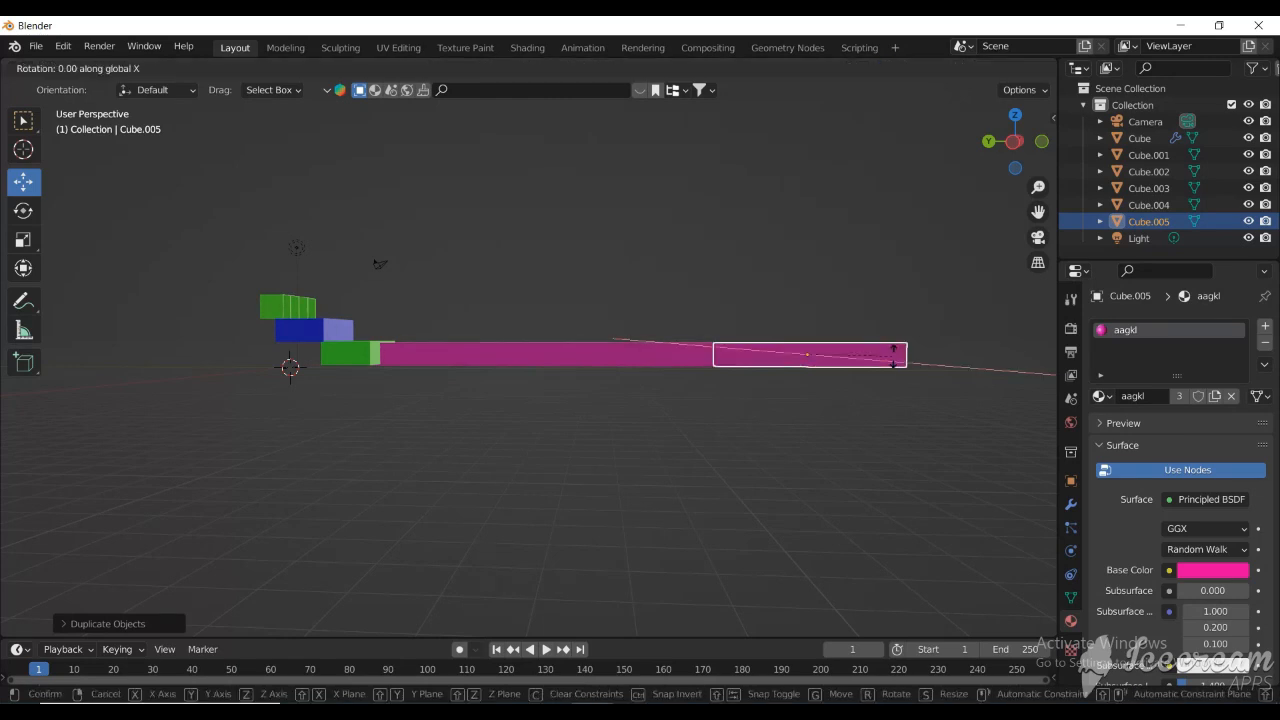
{"action": "left_click", "coordinate": [893, 355]}
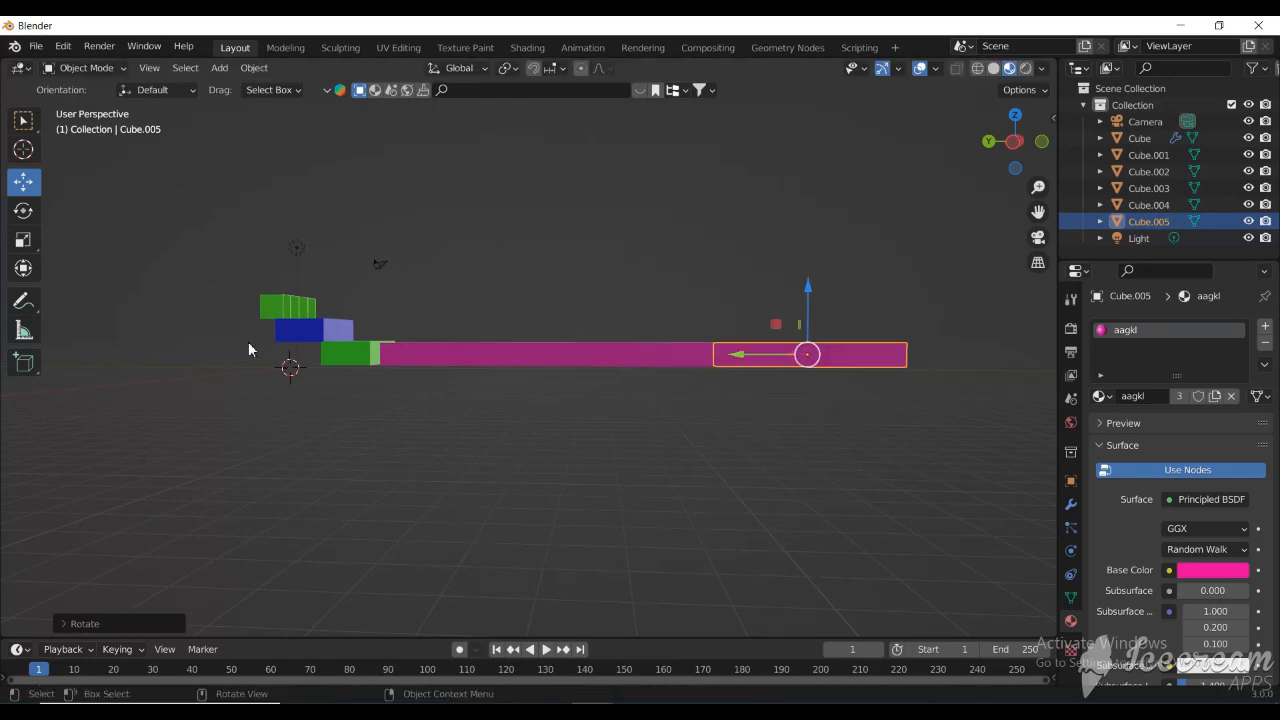
- Tilt the outermost pink beam about the X axis into an upward ramp and move it along Z and Y to meet the flat beam's end
{"action": "left_click", "coordinate": [23, 212]}
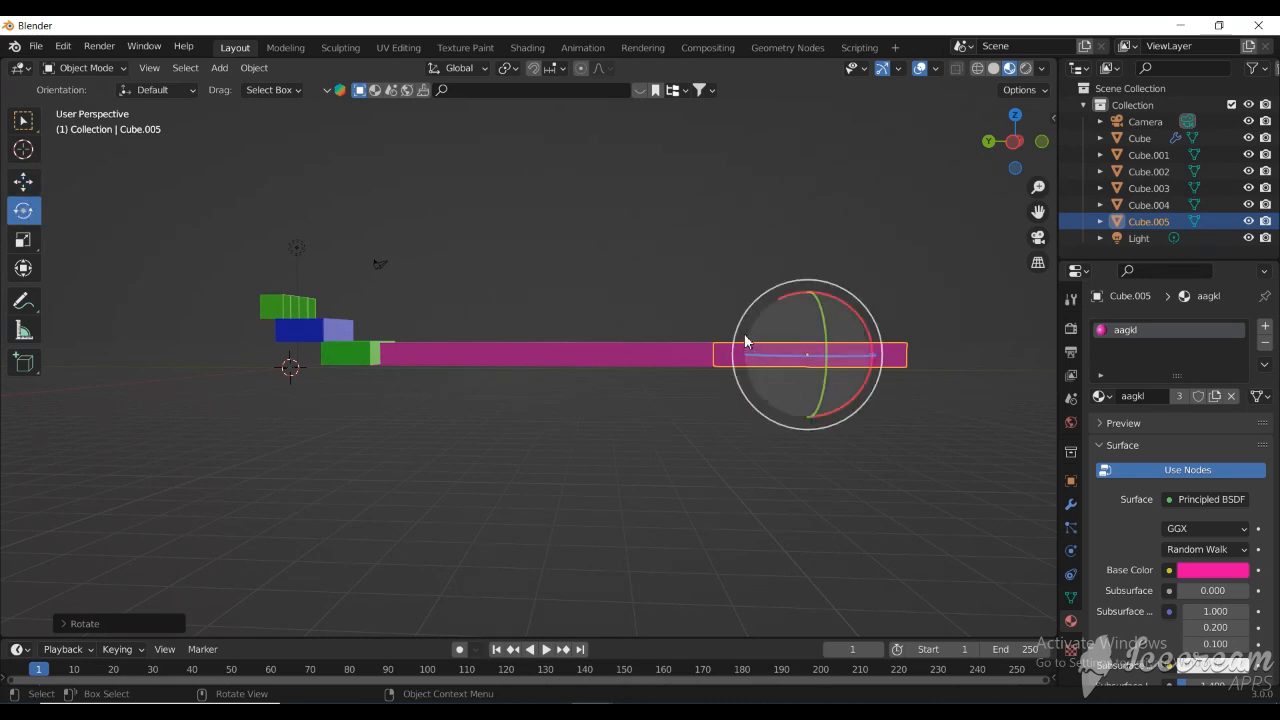
{"action": "left_click_drag", "start_coordinate": [735, 330], "coordinate": [728, 353]}
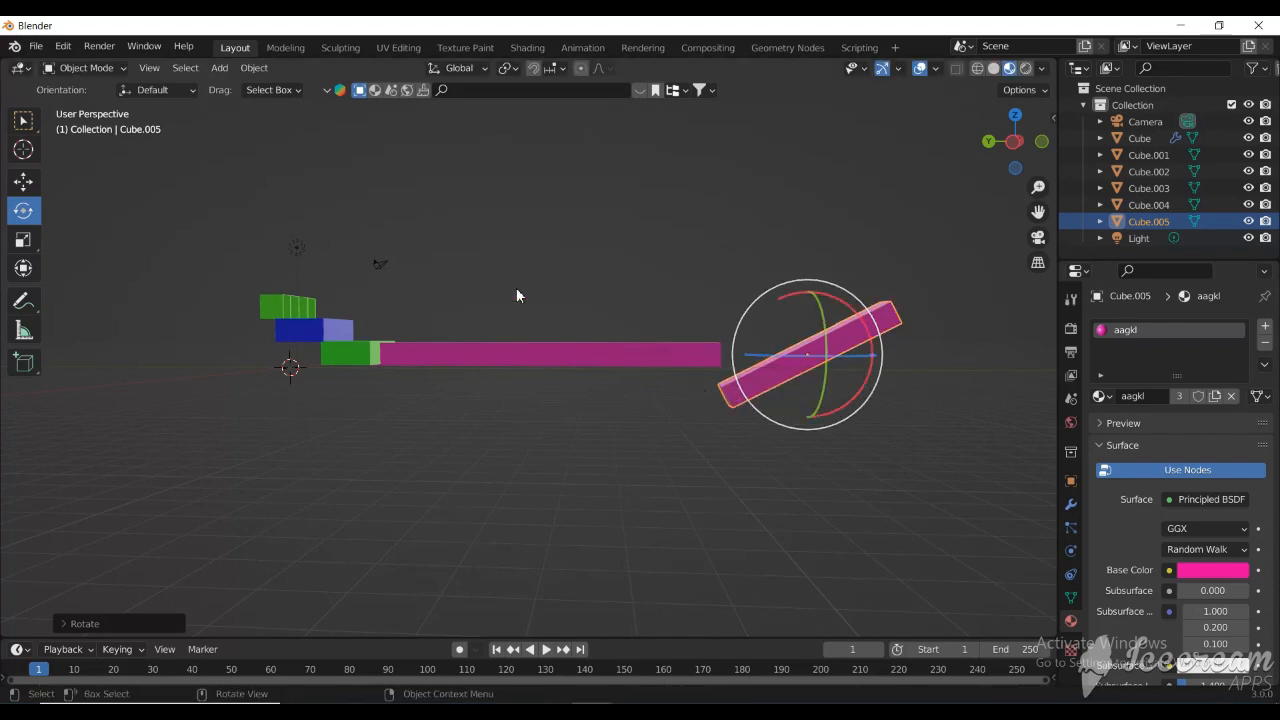
{"action": "left_click", "coordinate": [23, 181]}
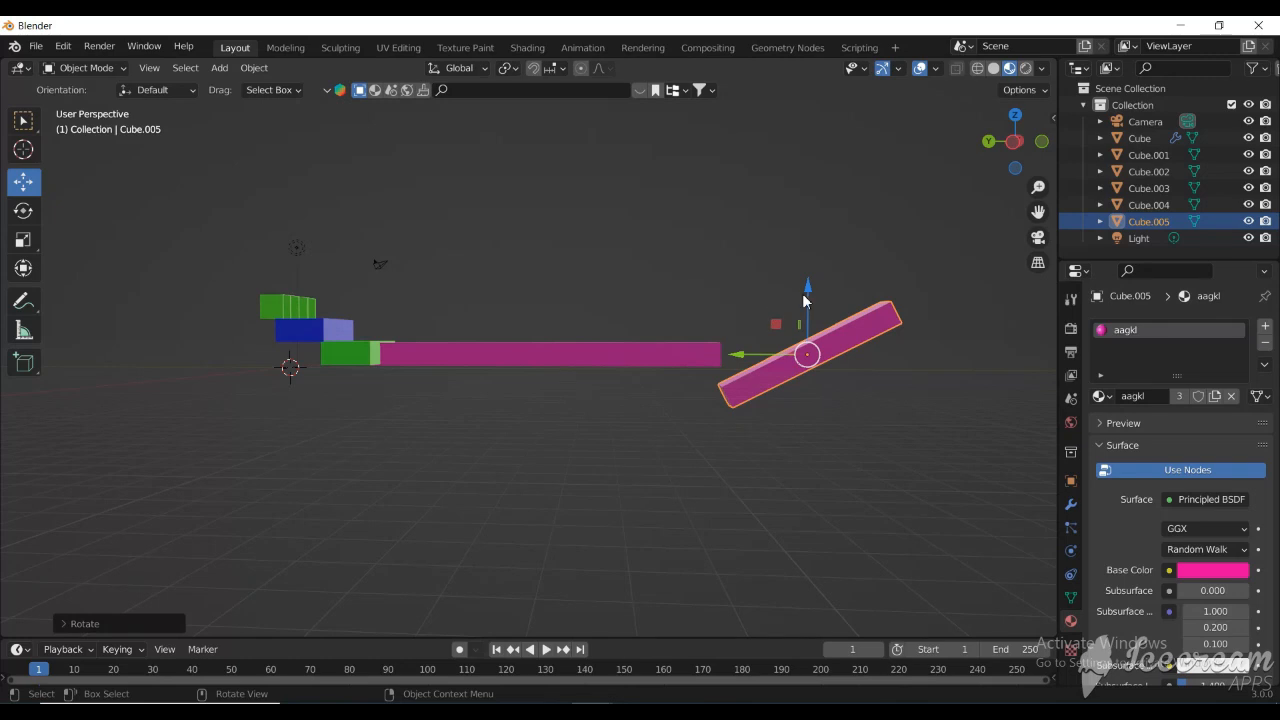
{"action": "left_click_drag", "start_coordinate": [805, 308], "coordinate": [804, 262]}
{"action": "left_click_drag", "start_coordinate": [750, 313], "coordinate": [736, 315]}
- Fine-tune the sloped beam's position along Y and Z so its lower end sits flush against the flat beam's outer end
{"action": "left_click_drag", "start_coordinate": [1005, 155], "coordinate": [913, 173]}
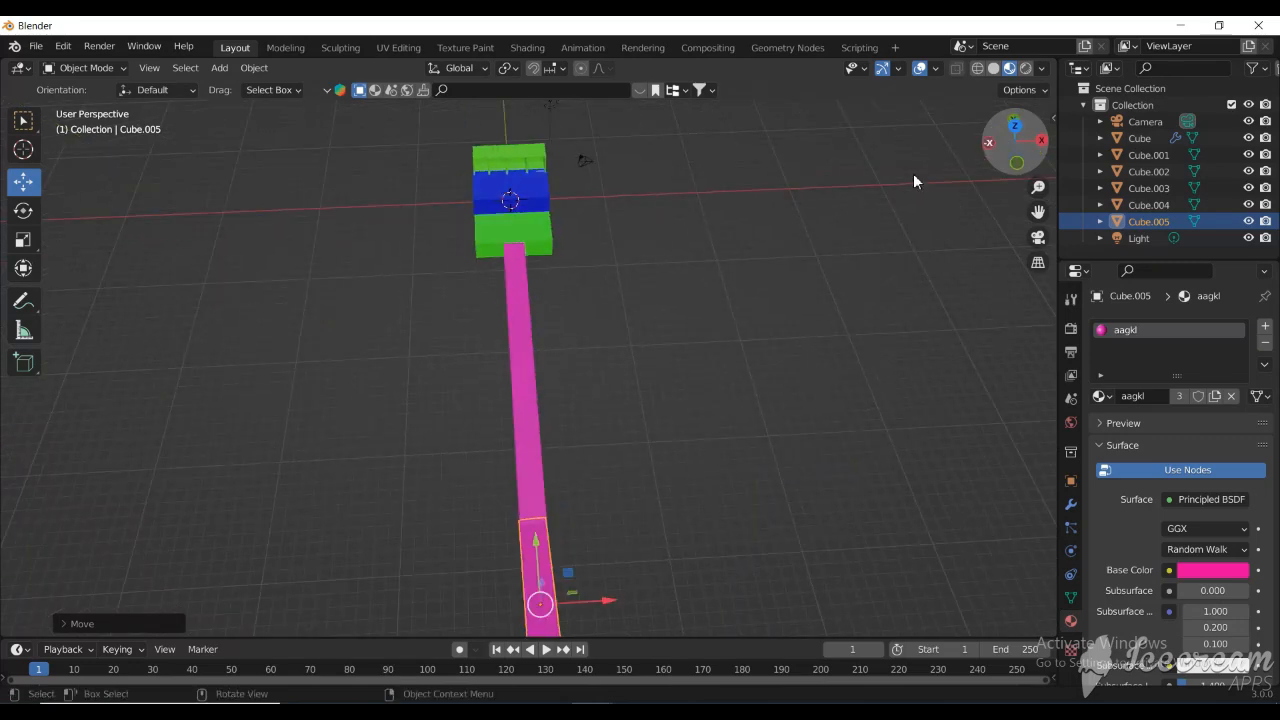
{"action": "scroll", "coordinate": [814, 252], "scroll_direction": "down", "scroll_amount": 2}
{"action": "left_click_drag", "start_coordinate": [1012, 152], "coordinate": [977, 180]}
{"action": "scroll", "coordinate": [617, 445], "scroll_direction": "up", "scroll_amount": 3}
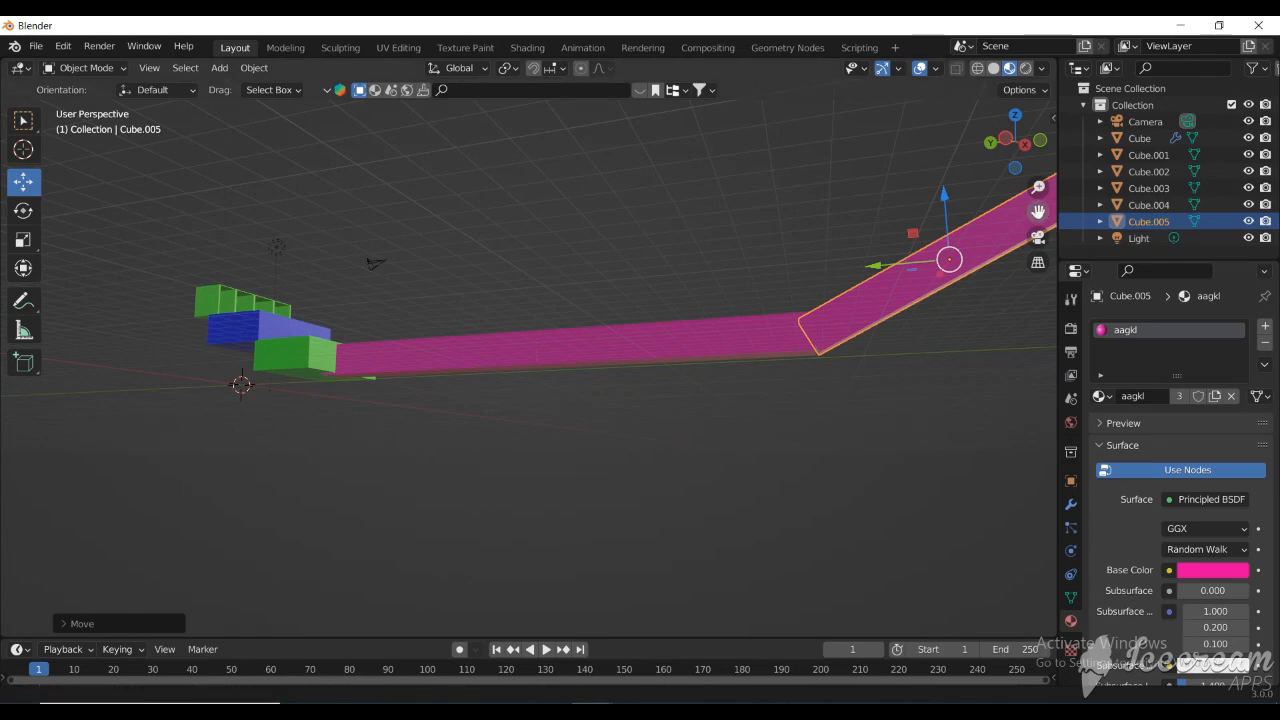
{"action": "left_click_drag", "start_coordinate": [1038, 212], "coordinate": [902, 262]}
{"action": "left_click_drag", "start_coordinate": [1009, 135], "coordinate": [982, 217]}
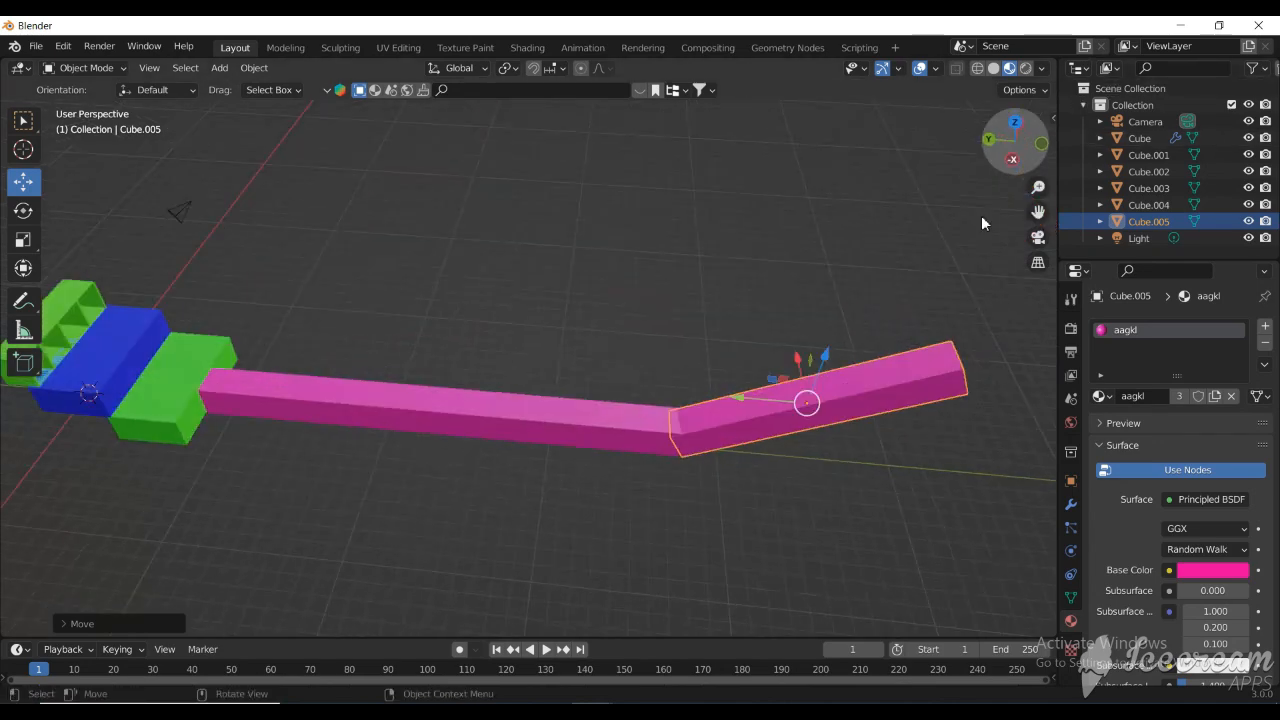
{"action": "scroll", "coordinate": [855, 340], "scroll_direction": "up", "scroll_amount": 5}
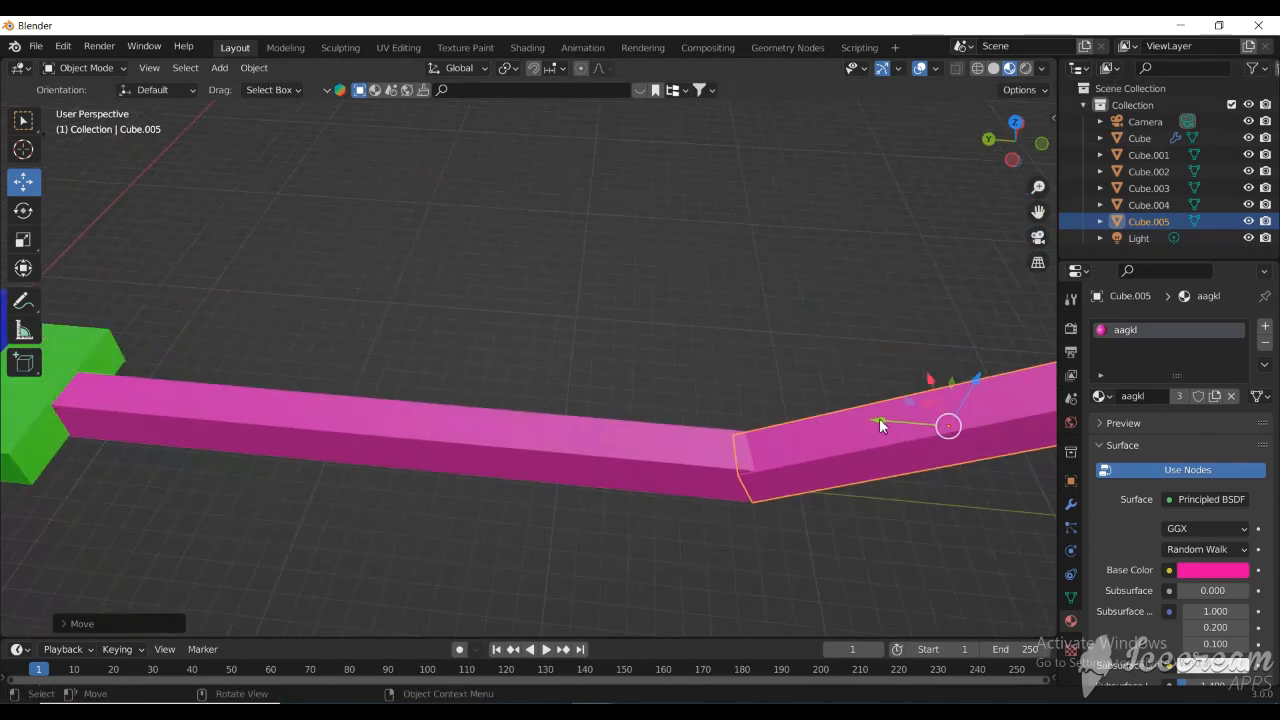
{"action": "left_click_drag", "start_coordinate": [879, 425], "coordinate": [898, 420]}
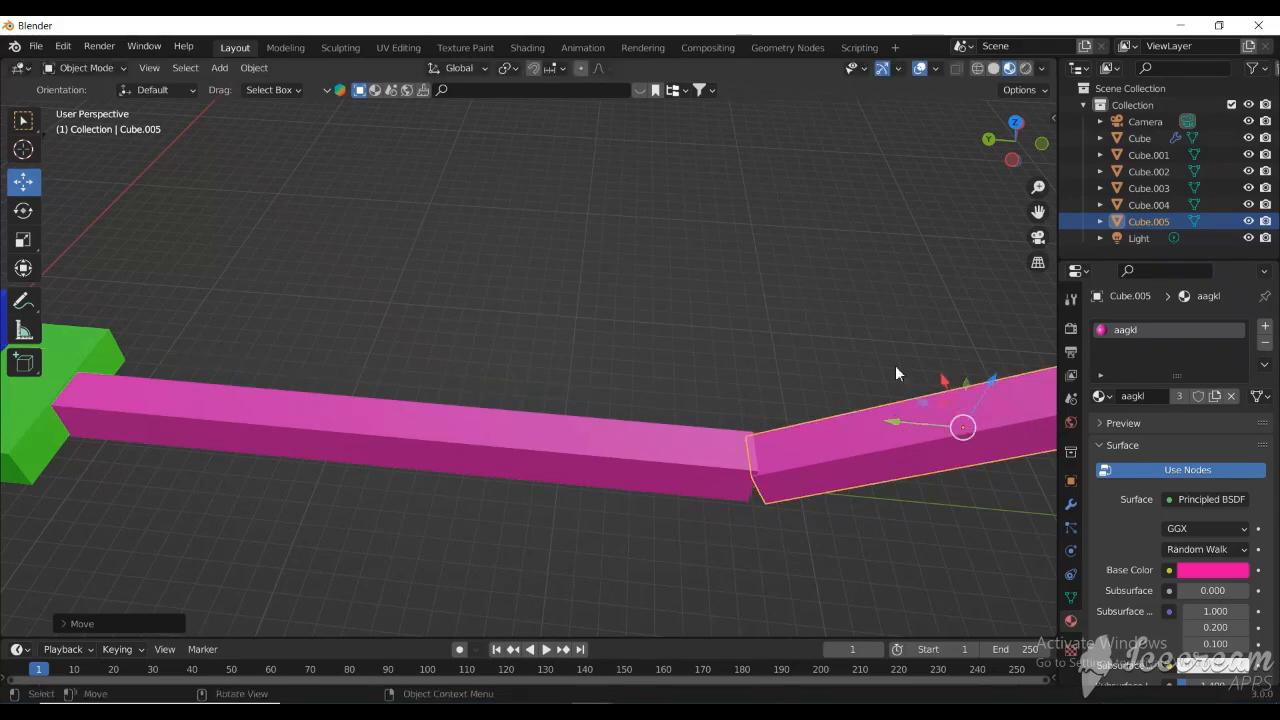
{"action": "scroll", "coordinate": [895, 365], "scroll_direction": "down", "scroll_amount": 3}
{"action": "left_click_drag", "start_coordinate": [1015, 140], "coordinate": [1040, 150]}
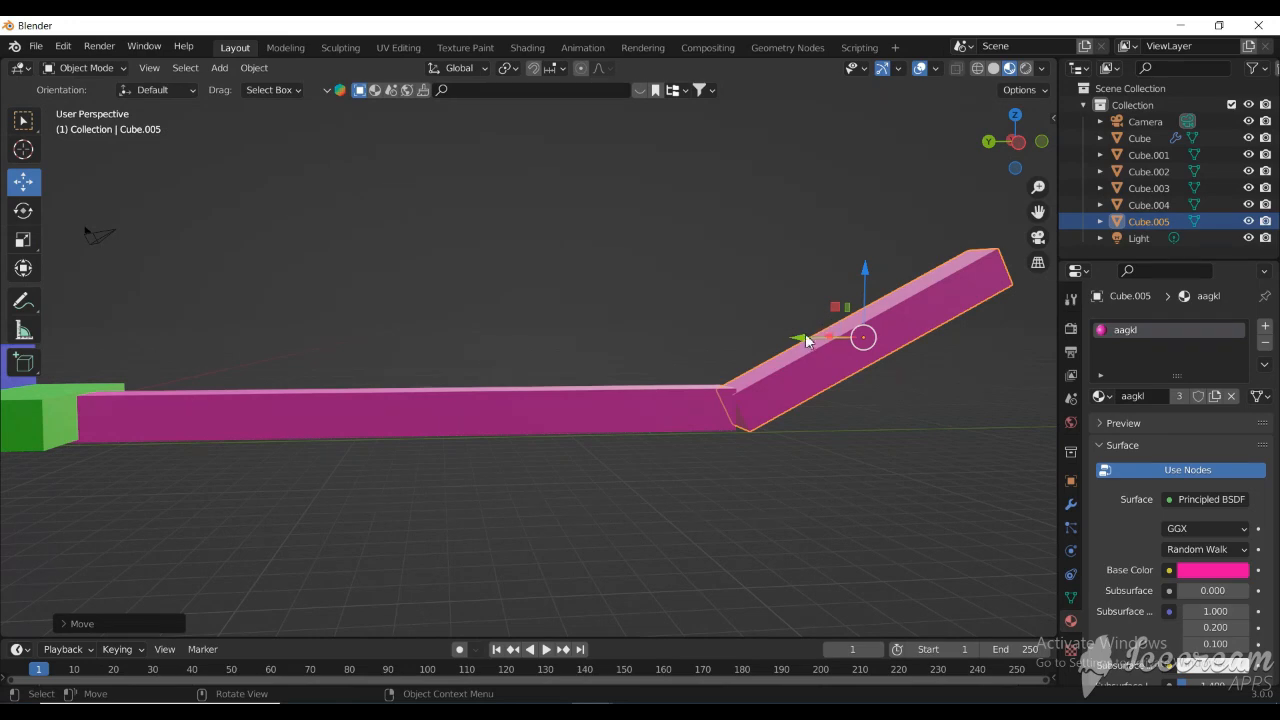
{"action": "left_click_drag", "start_coordinate": [867, 264], "coordinate": [865, 258]}
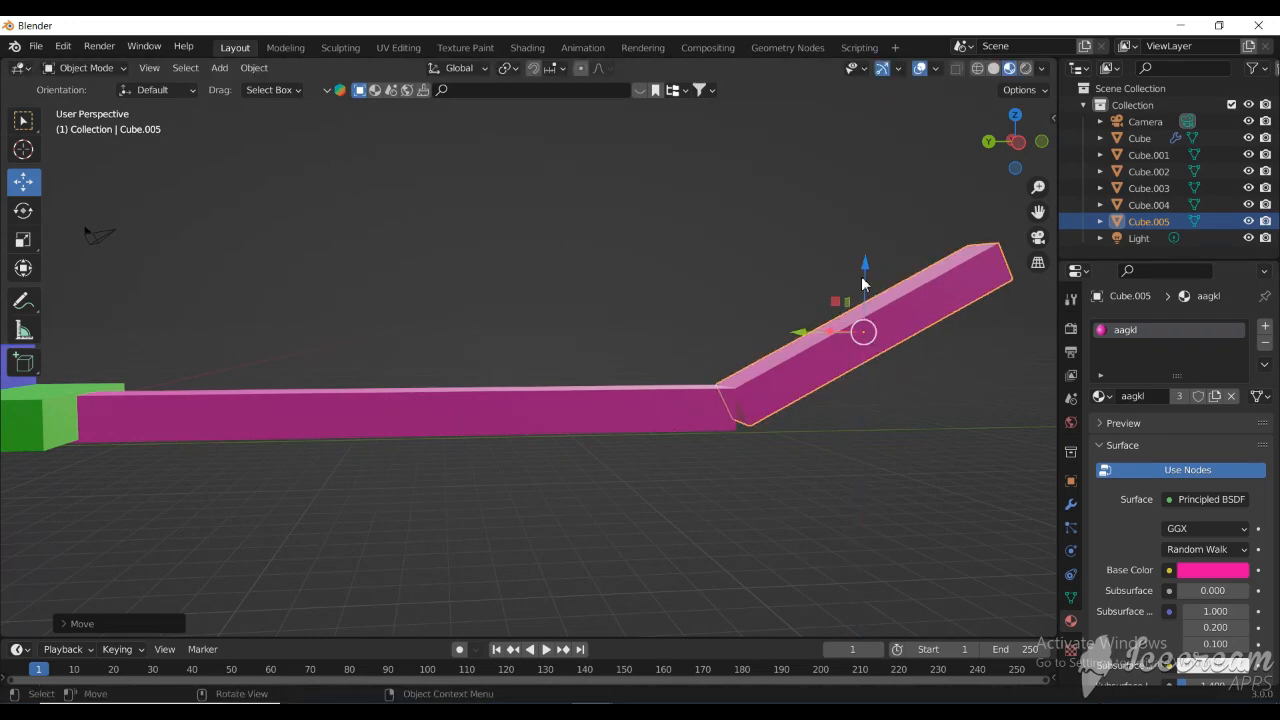
{"action": "left_click_drag", "start_coordinate": [824, 333], "coordinate": [814, 332]}
{"action": "left_click_drag", "start_coordinate": [853, 256], "coordinate": [852, 265]}
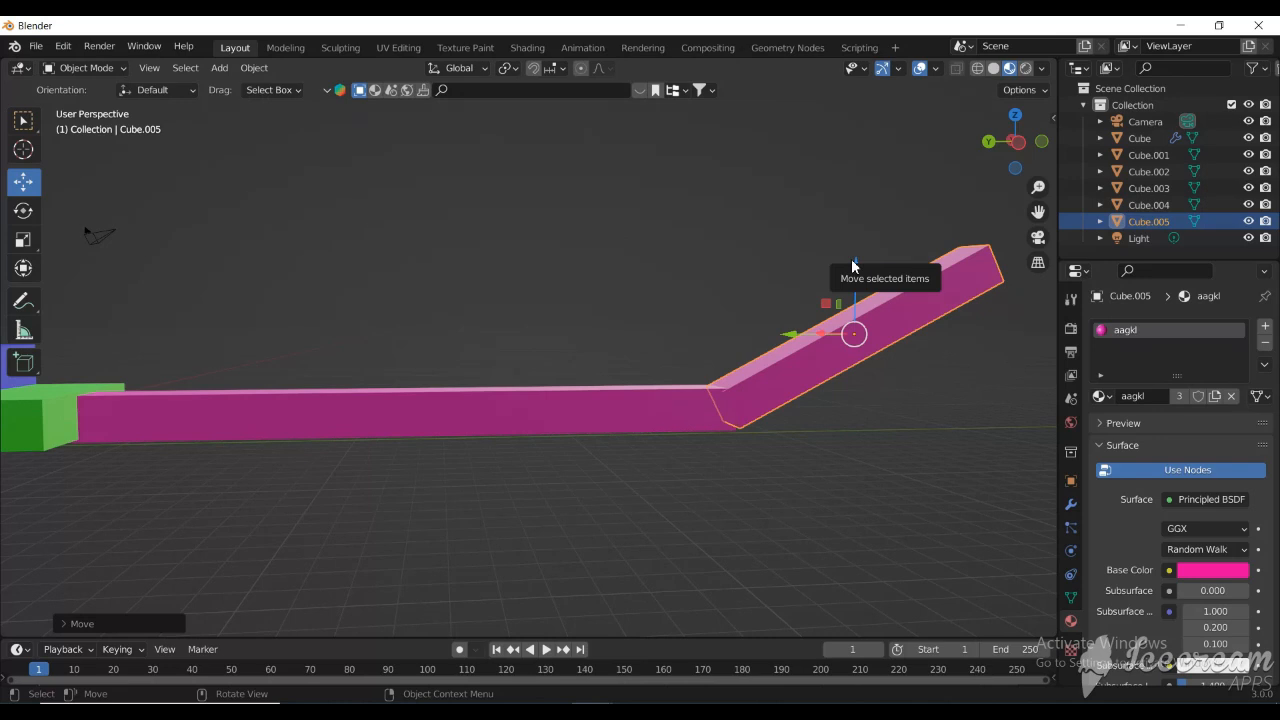
- Duplicate the second flat pink beam and place the copy along Y beyond the upper end of the ramp
{"action": "middle_click_drag", "start_coordinate": [886, 240], "coordinate": [900, 267]}
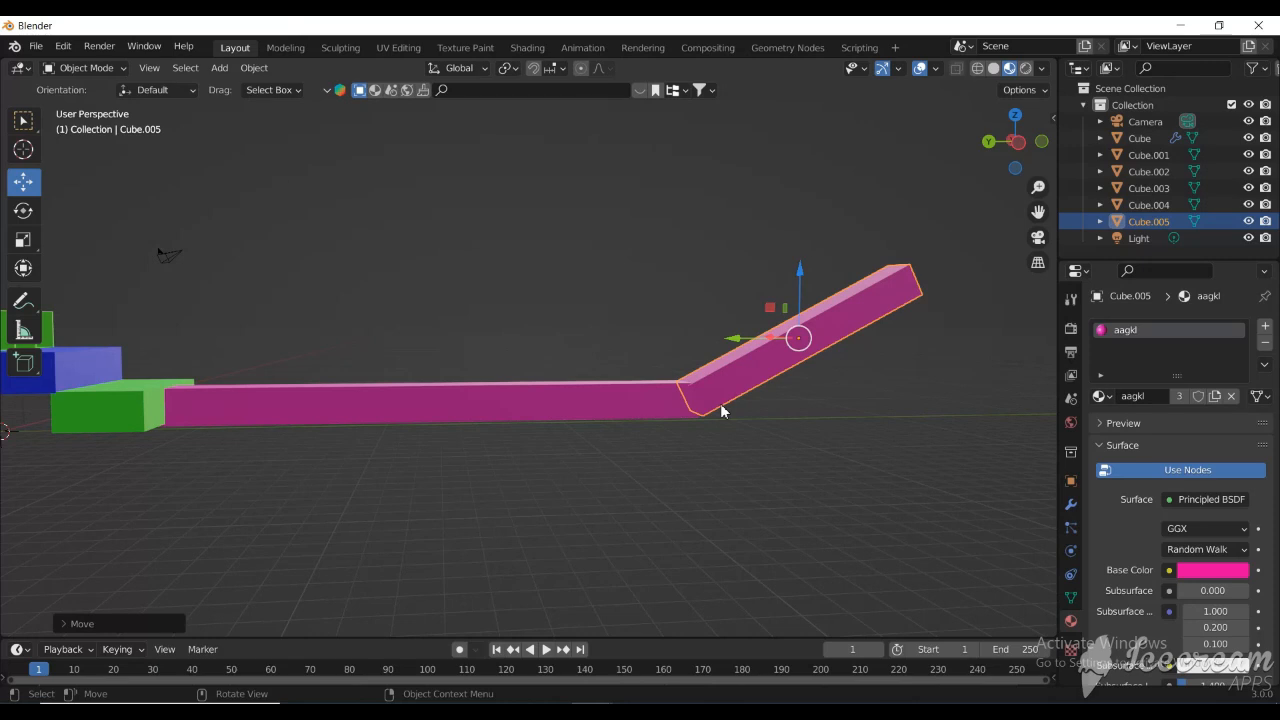
{"action": "left_click", "coordinate": [589, 414]}
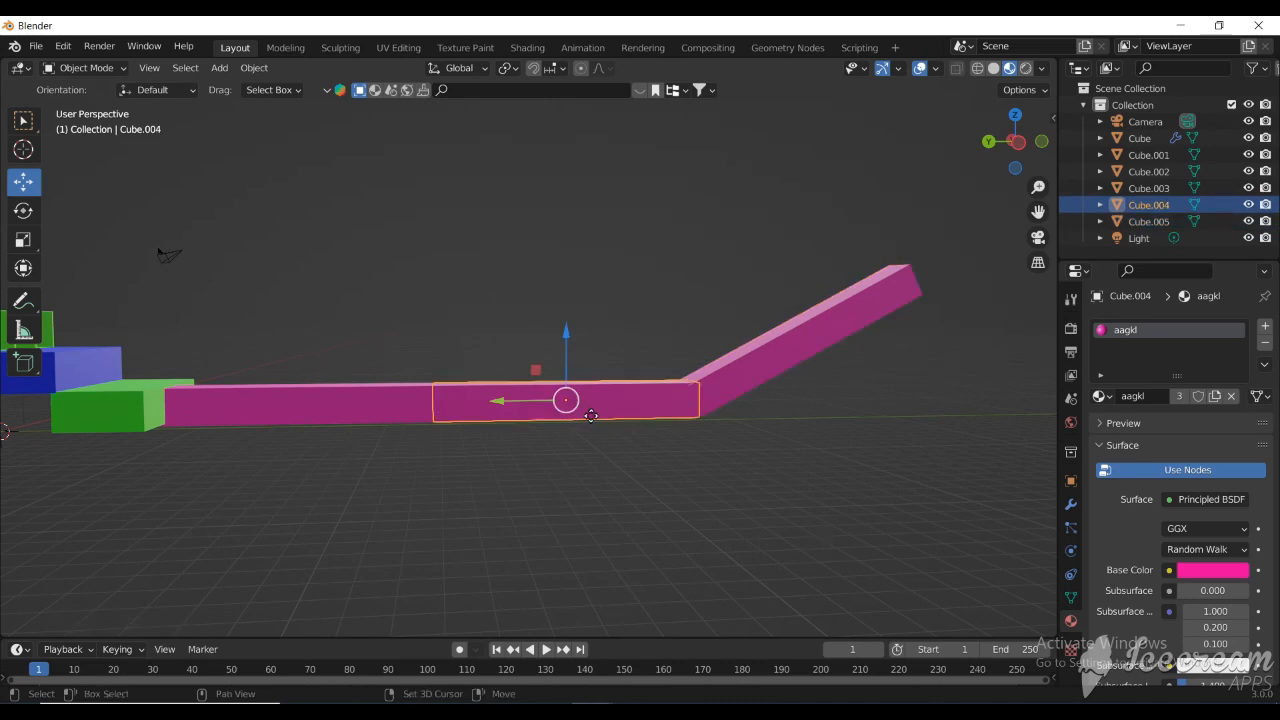
{"action": "key", "text": "shift+d"}
{"action": "key", "text": "y"}
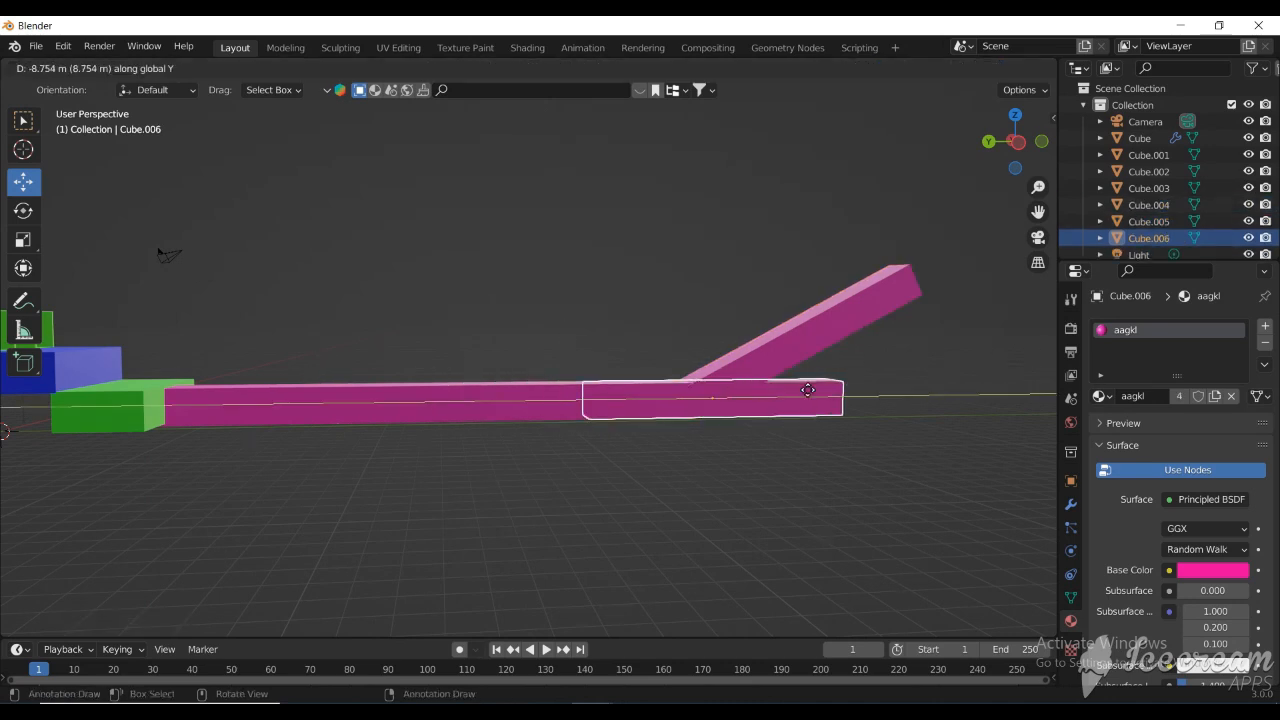
{"action": "left_click", "coordinate": [39, 380]}
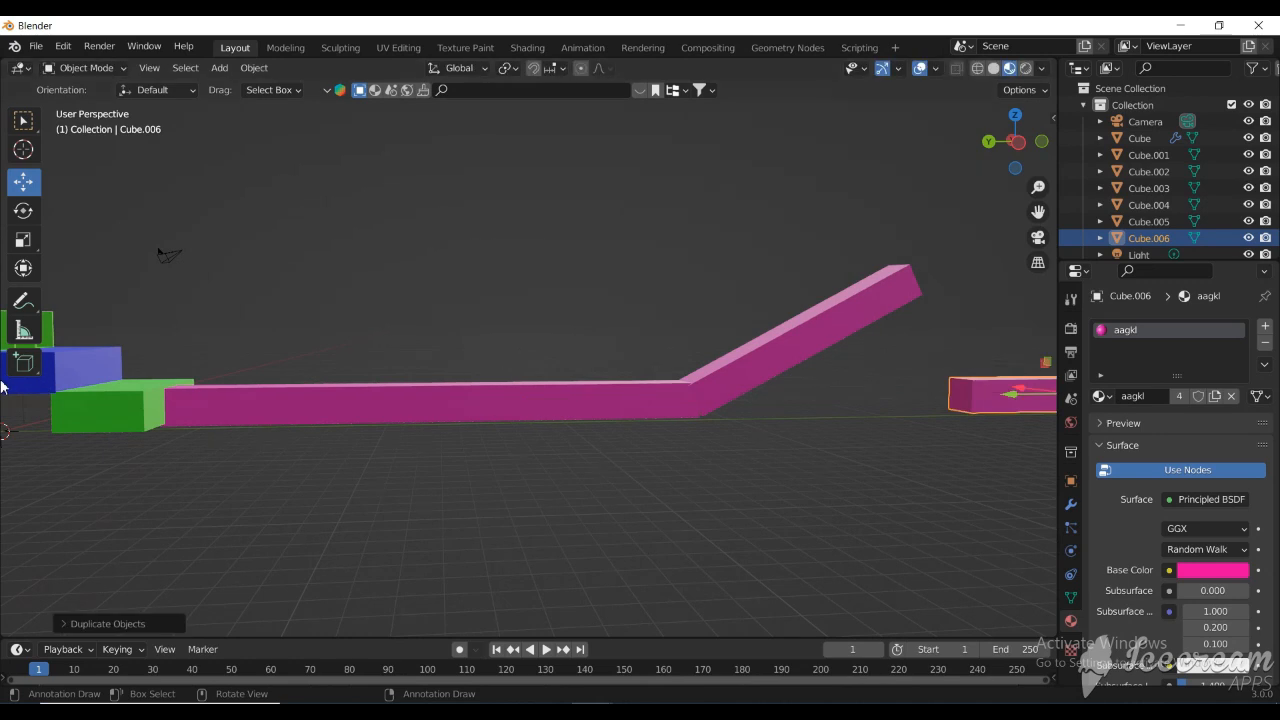
{"action": "scroll", "coordinate": [752, 375], "scroll_direction": "down", "scroll_amount": 2}
{"action": "scroll", "coordinate": [753, 376], "scroll_direction": "down", "scroll_amount": 1}
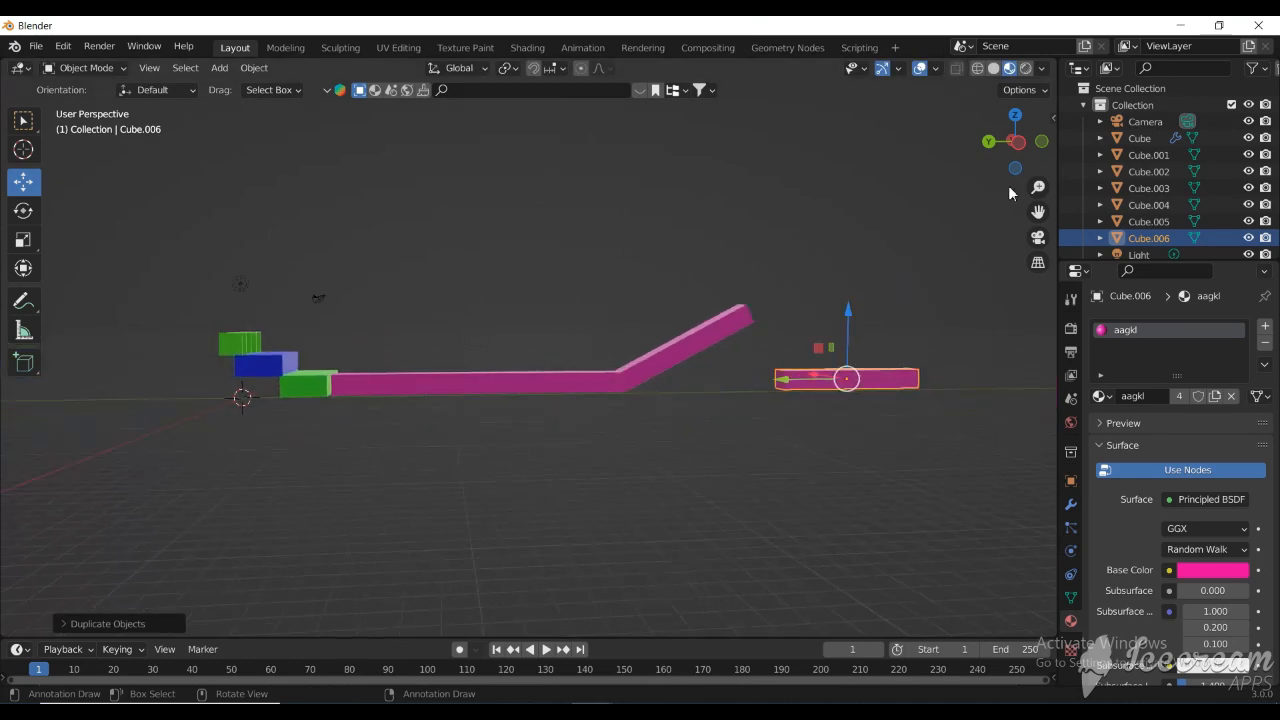
- Raise the new beam along Z and shift it back along Y so it joins the ramp's upper end
{"action": "middle_click_drag", "start_coordinate": [750, 376], "coordinate": [581, 410], "text": "shift"}
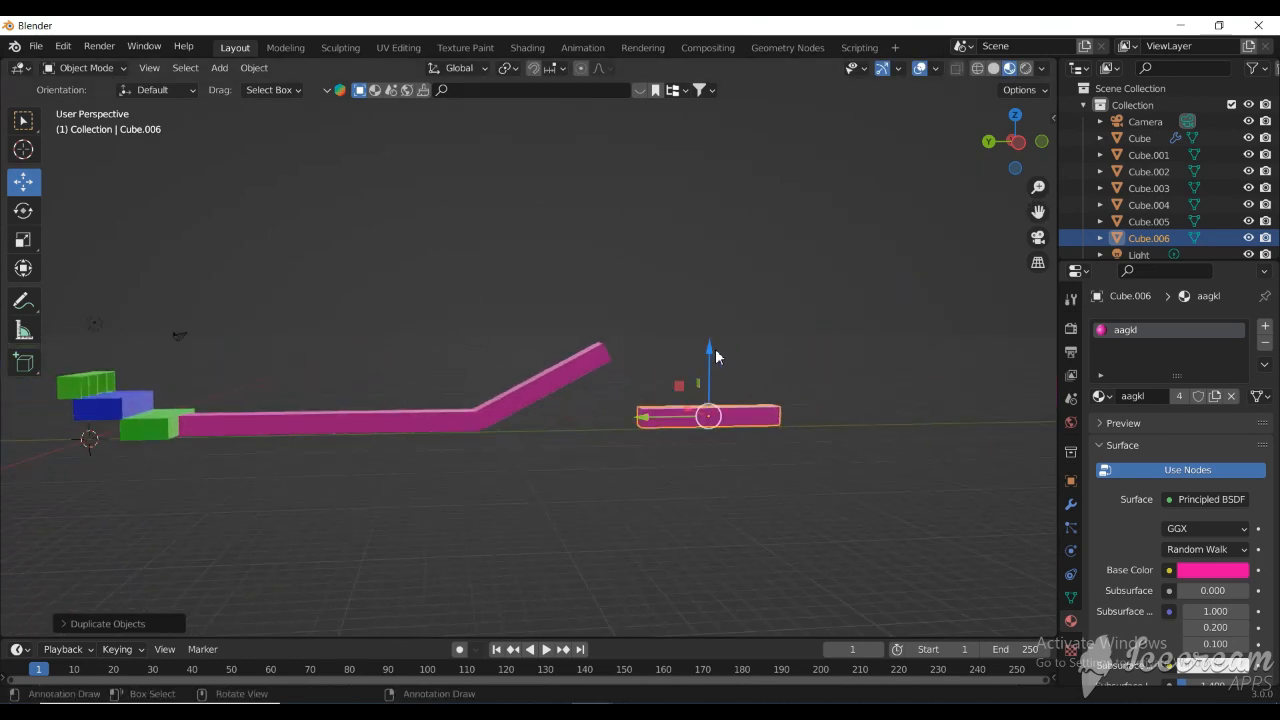
{"action": "left_click_drag", "start_coordinate": [715, 355], "coordinate": [690, 280]}
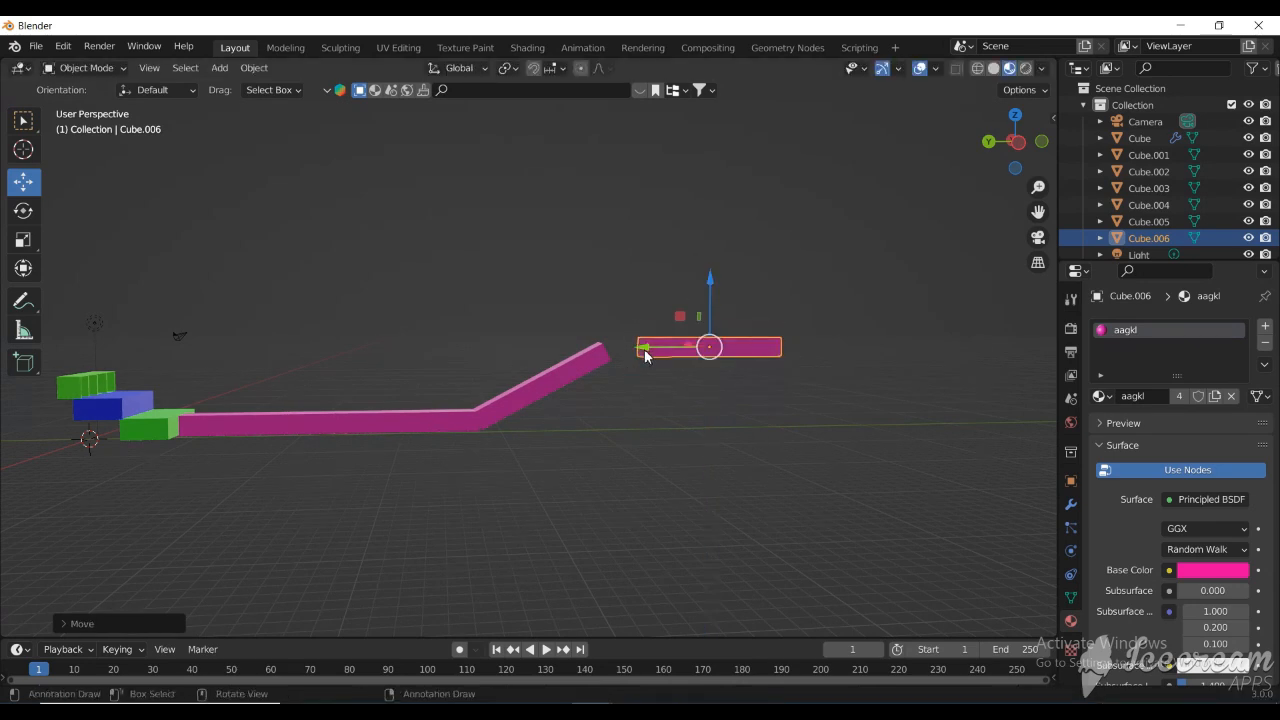
{"action": "left_click_drag", "start_coordinate": [645, 356], "coordinate": [615, 346]}
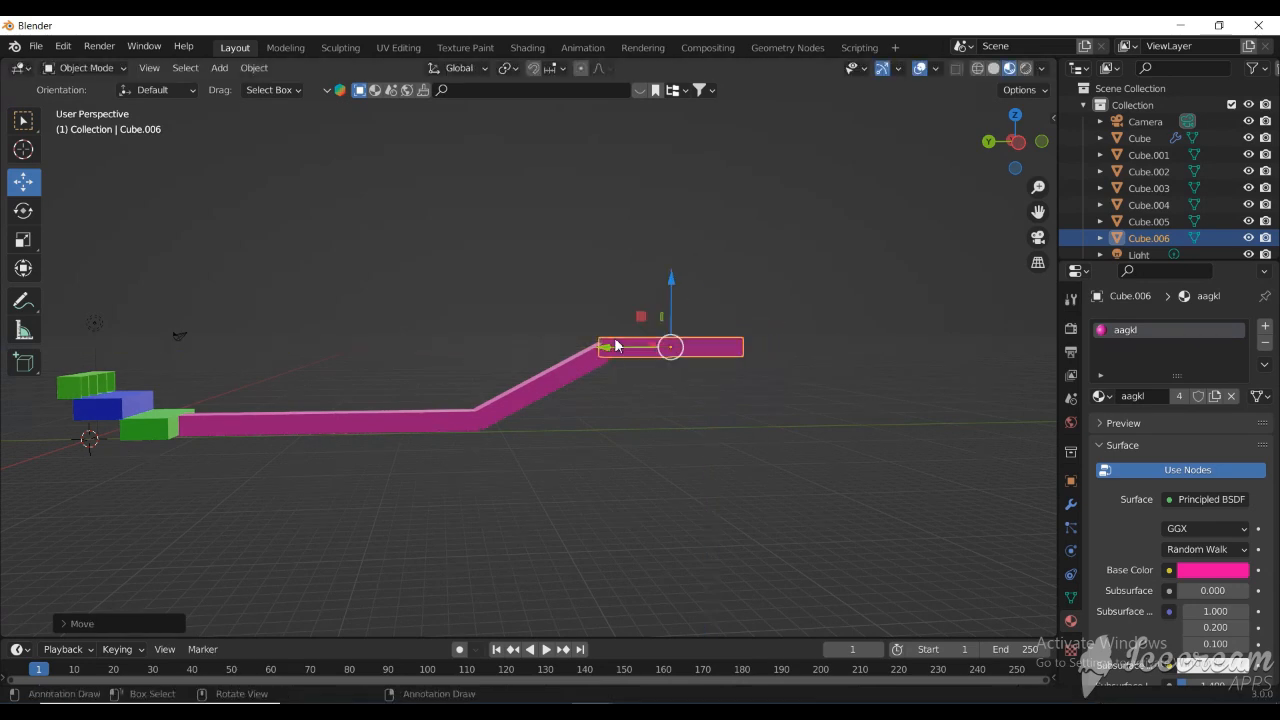
{"action": "scroll", "coordinate": [613, 343], "scroll_direction": "up", "scroll_amount": 6}
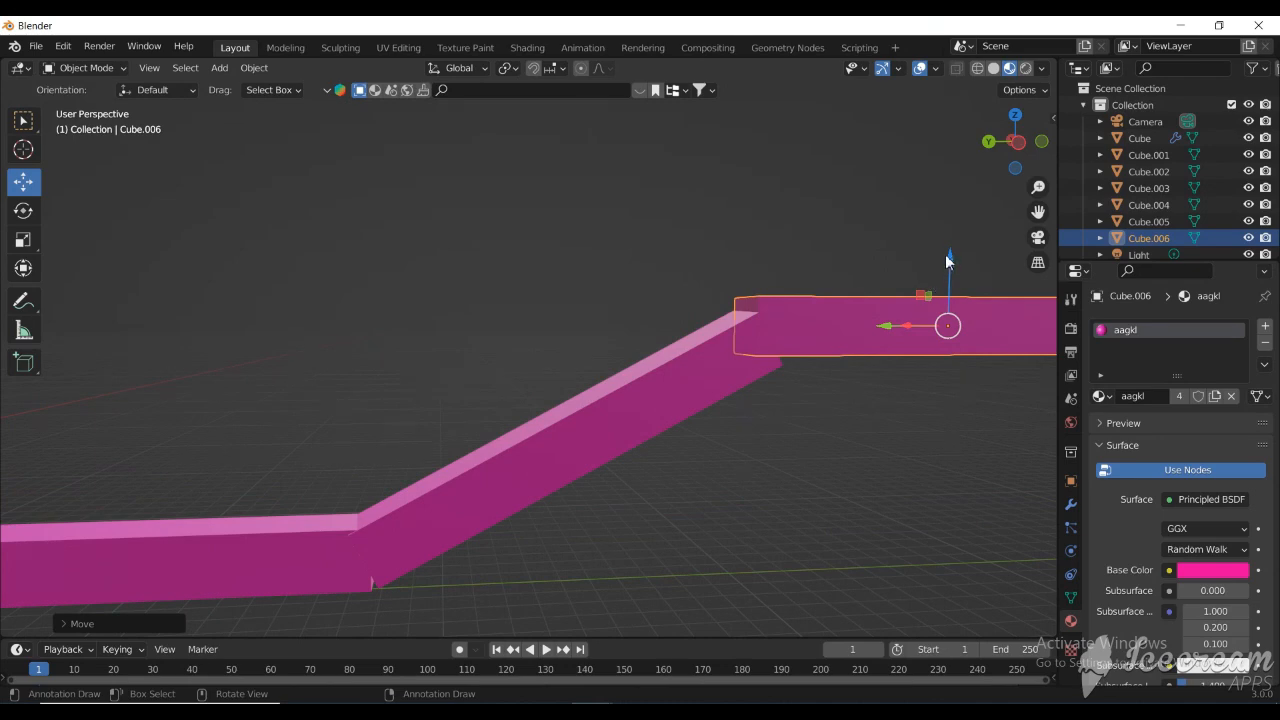
{"action": "left_click_drag", "start_coordinate": [947, 261], "coordinate": [953, 272]}
{"action": "scroll", "coordinate": [851, 330], "scroll_direction": "down", "scroll_amount": 2}
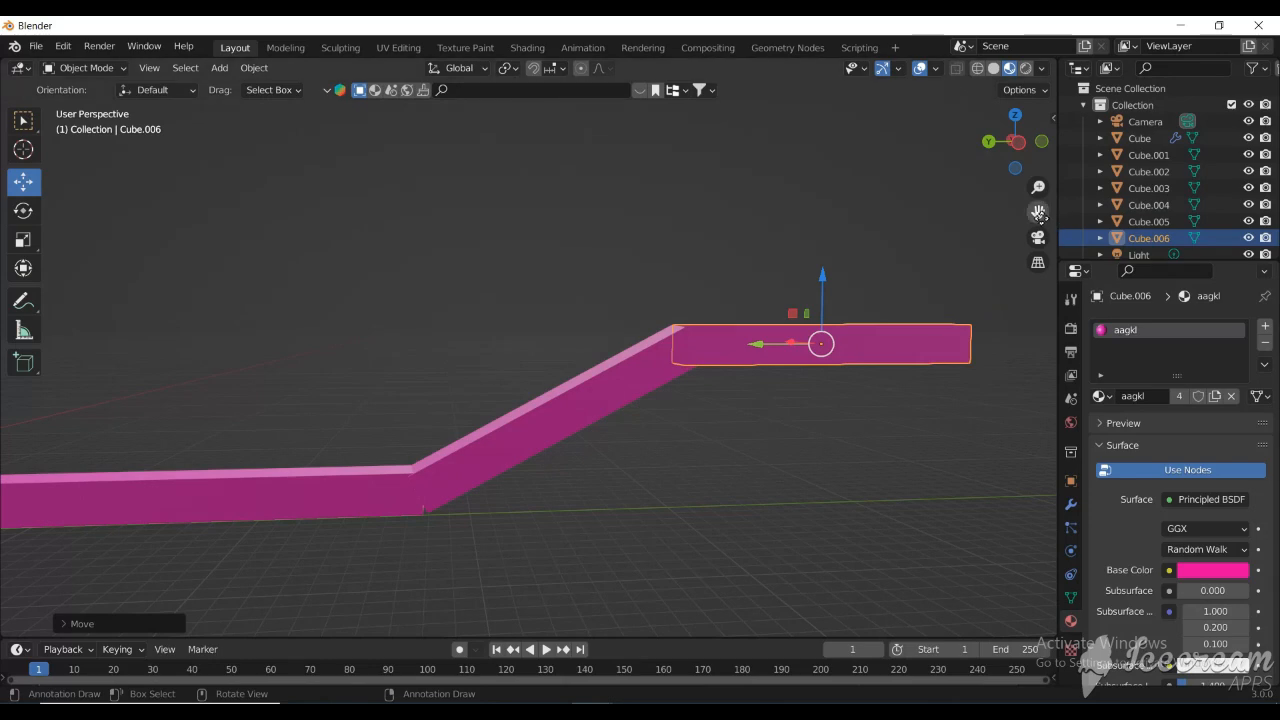
- Duplicate the raised flat beam and move the copy along Y so it continues from that beam's outer end
{"action": "left_click_drag", "start_coordinate": [1039, 213], "coordinate": [751, 196]}
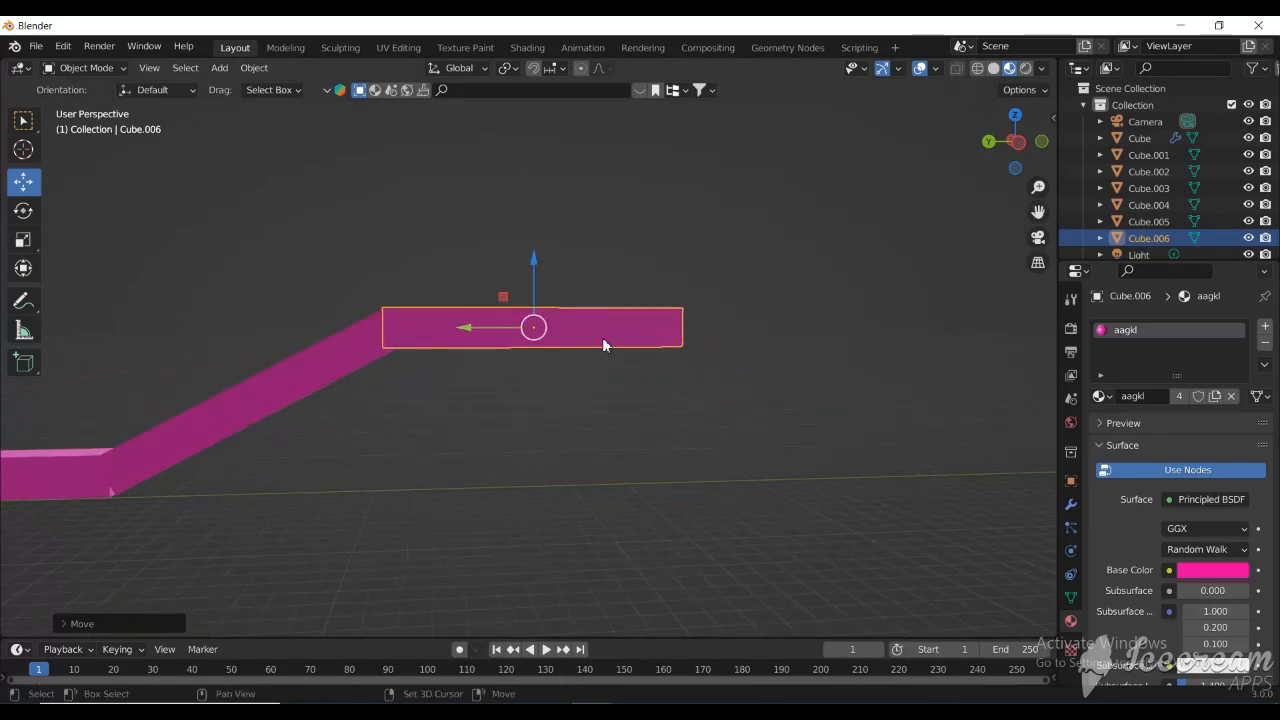
{"action": "key", "text": "shift+s"}
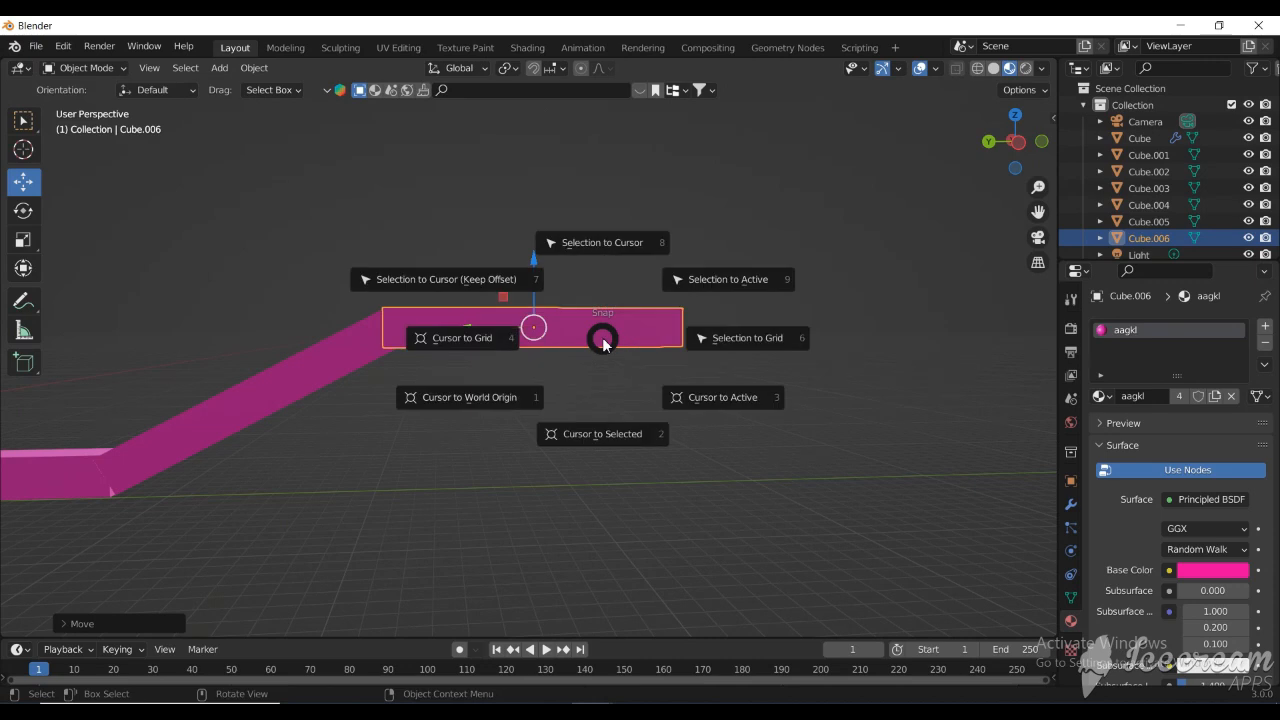
{"action": "key", "text": "Escape"}
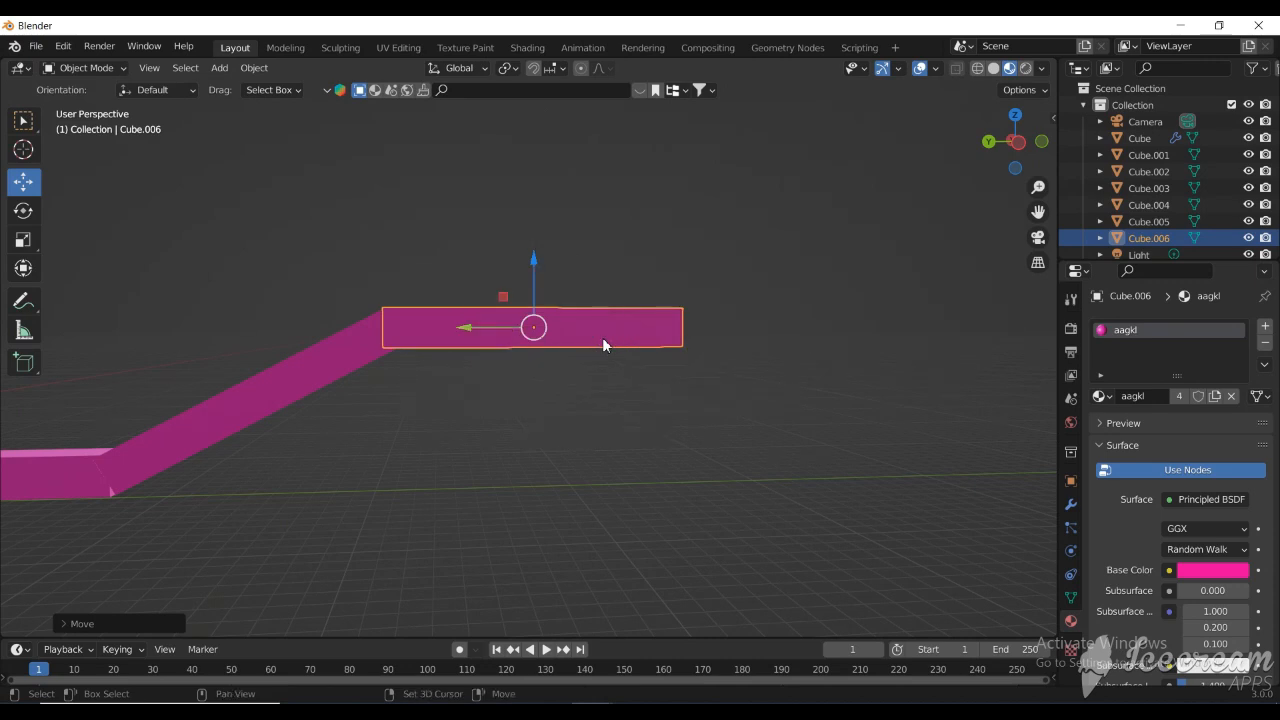
{"action": "key", "text": "shift+d"}
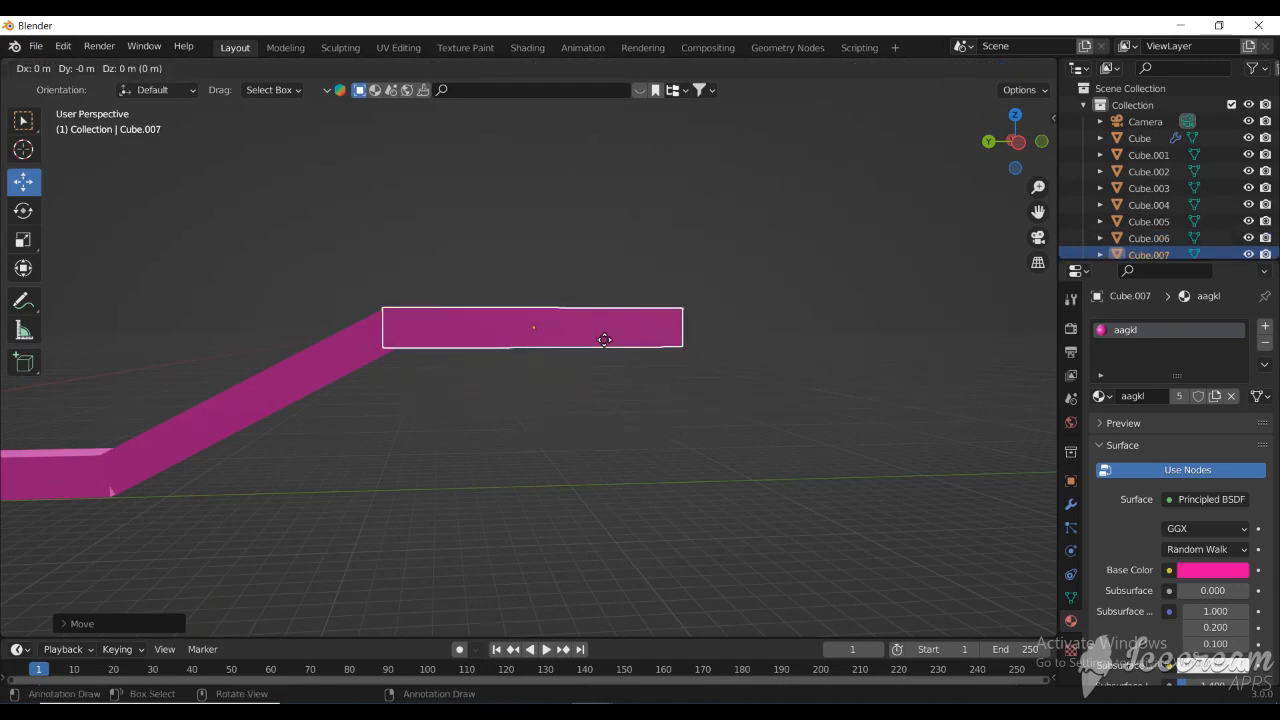
{"action": "key", "text": "y"}
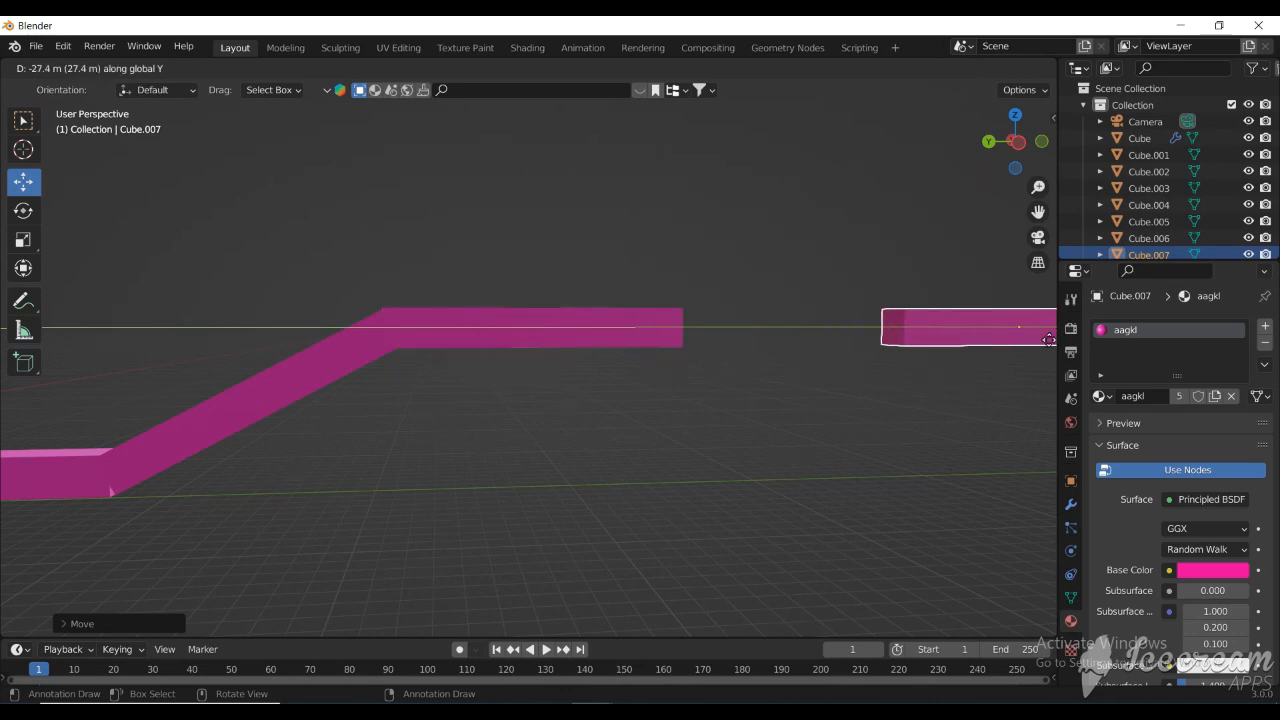
{"action": "left_click", "coordinate": [882, 363]}
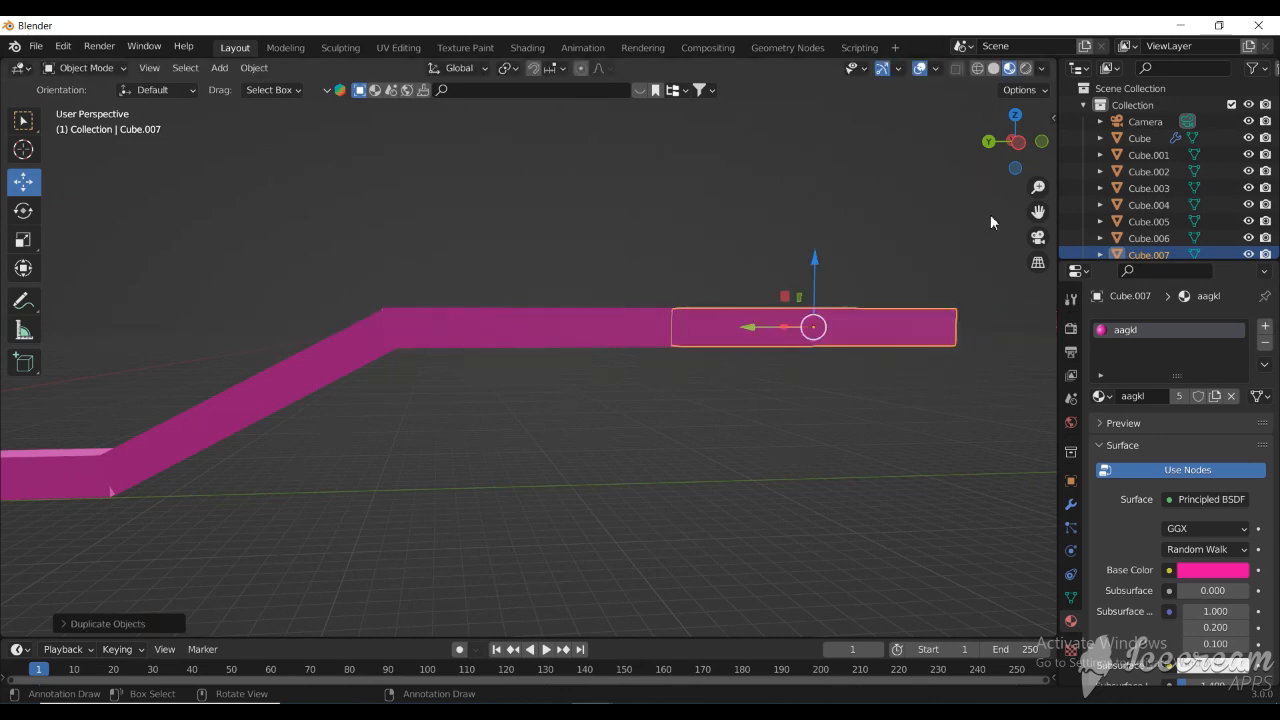
- Deselect the outermost beam and switch the viewport shading to Solid
{"action": "left_click_drag", "start_coordinate": [1042, 145], "coordinate": [873, 318]}
{"action": "left_click_drag", "start_coordinate": [1018, 143], "coordinate": [924, 218]}
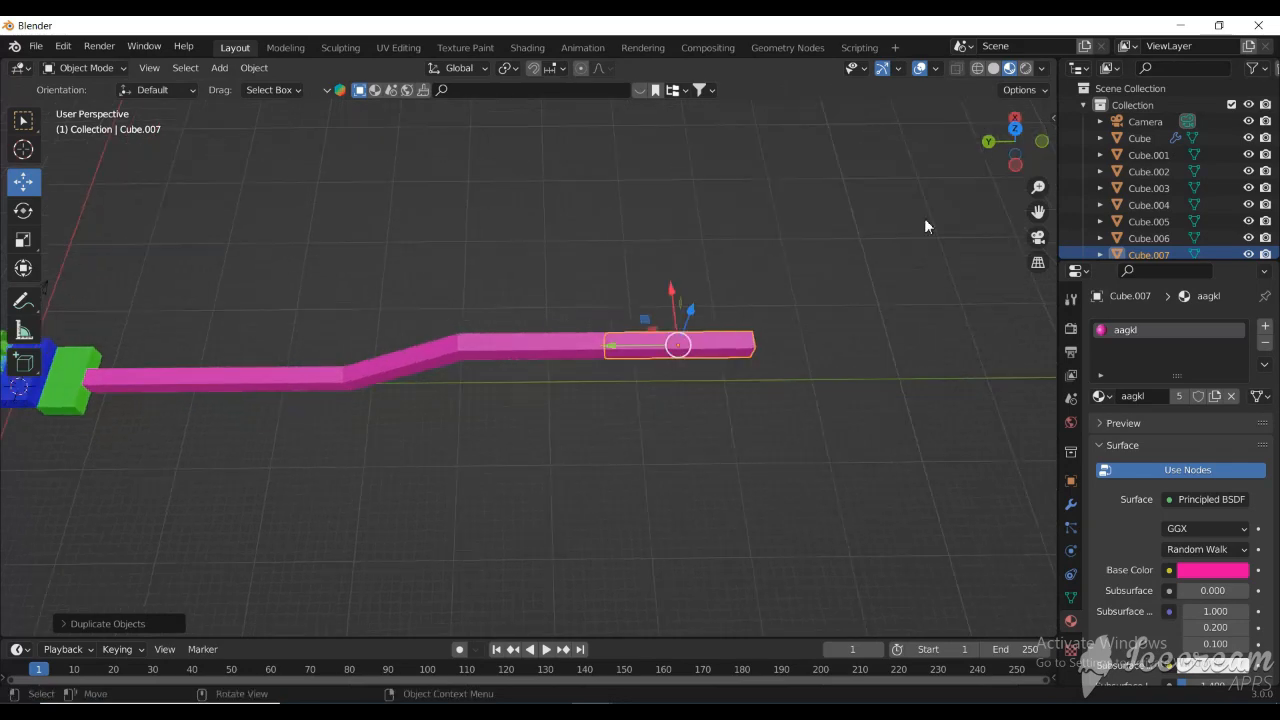
{"action": "scroll", "coordinate": [924, 218], "scroll_direction": "up", "scroll_amount": 4}
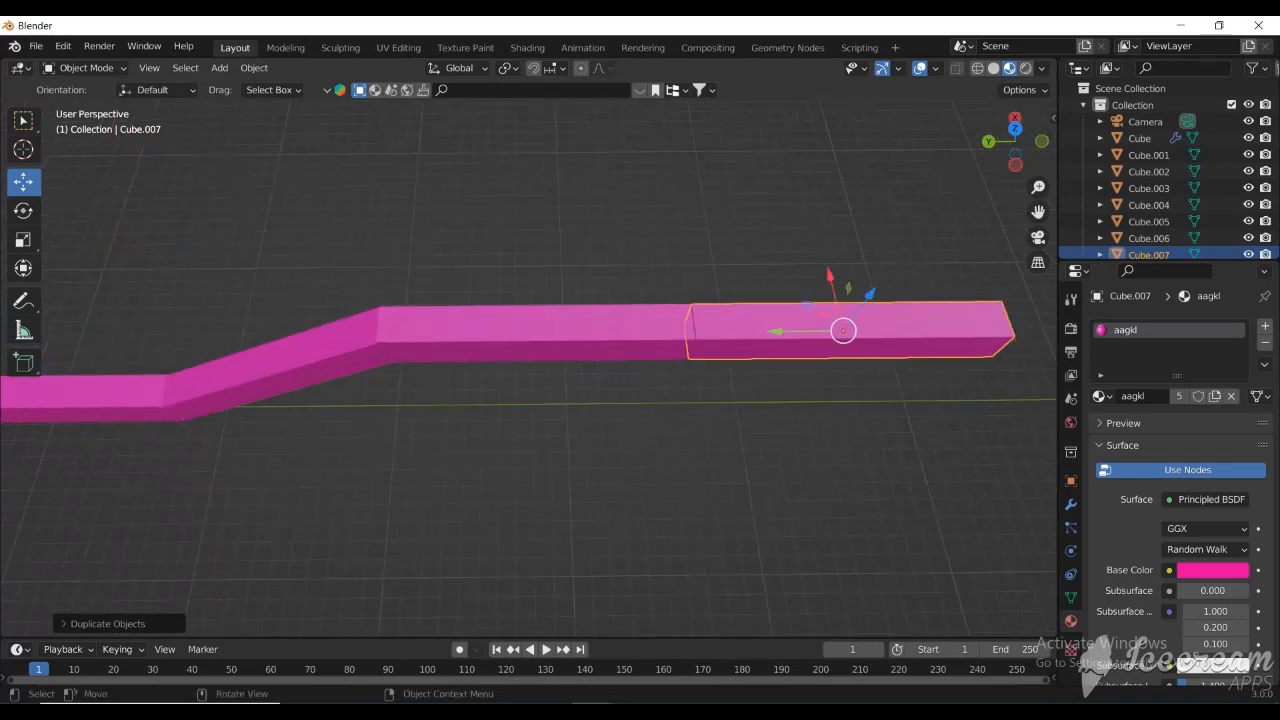
{"action": "left_click", "coordinate": [763, 392]}
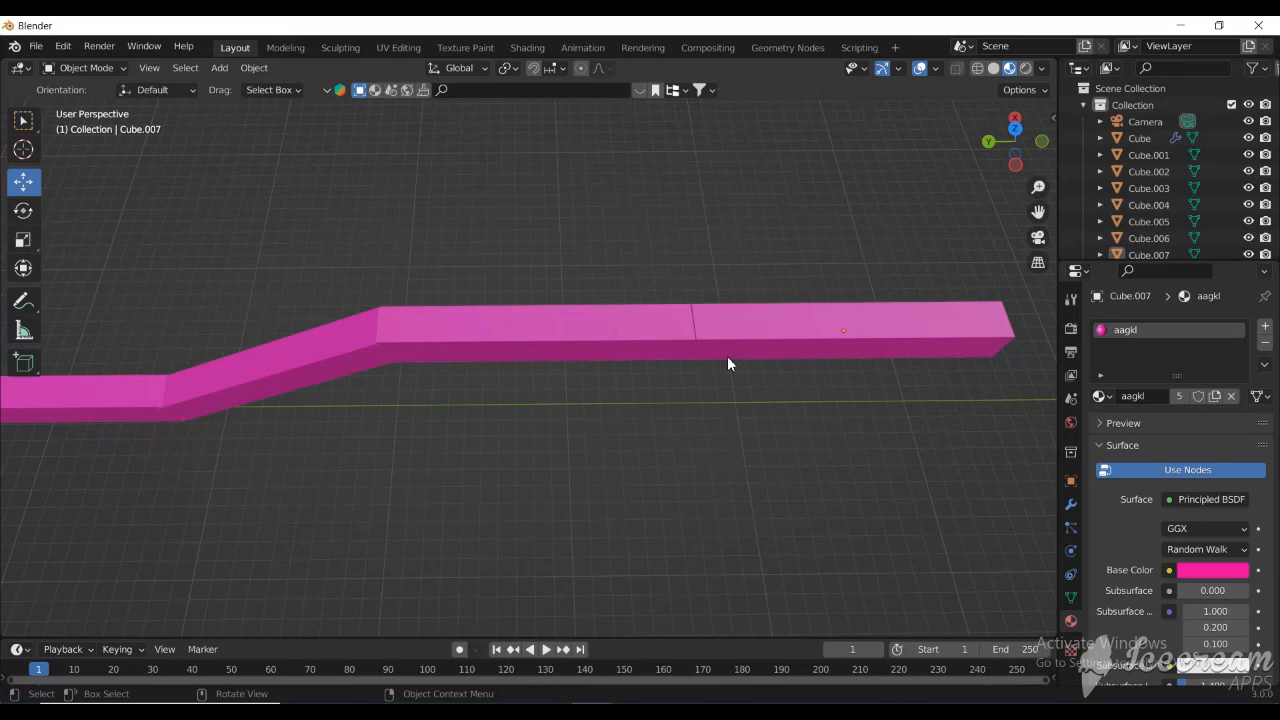
{"action": "key", "text": "z"}
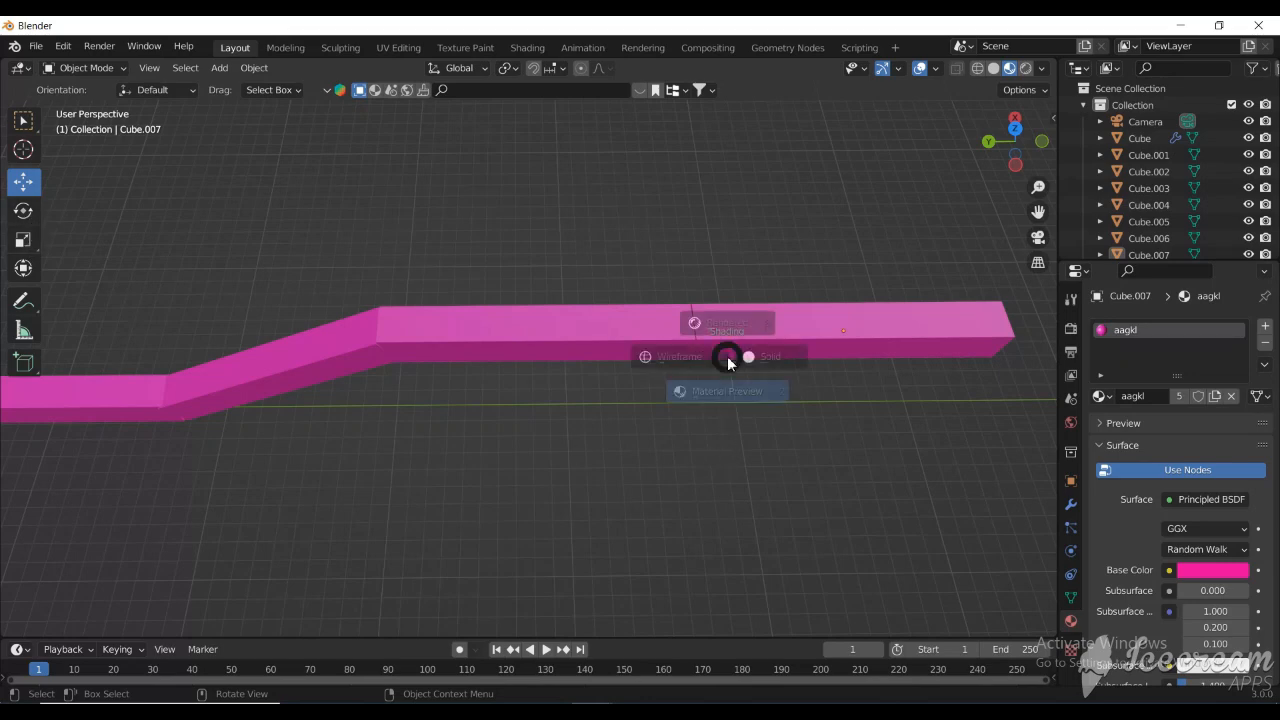
{"action": "left_click", "coordinate": [805, 335]}
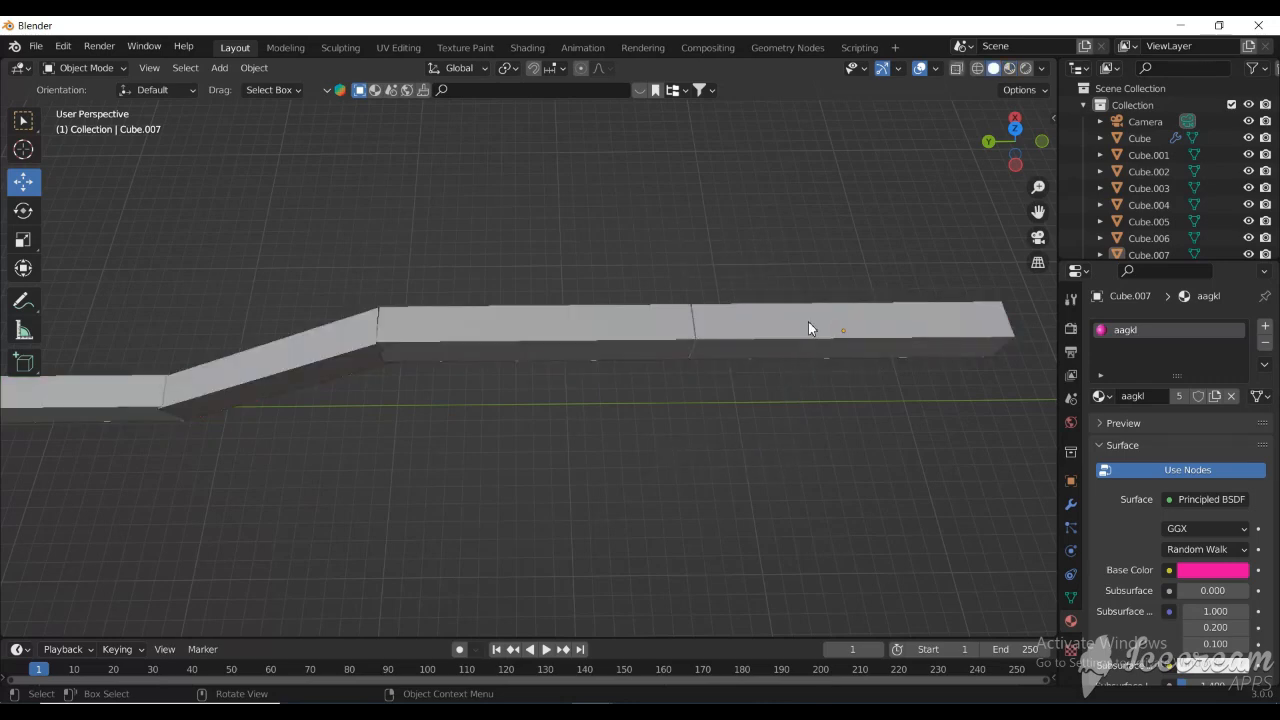
- Rotate the outermost beam about the global Z axis until it lies crosswise, and move it along Y against the raised beam's outer end
{"action": "left_click", "coordinate": [810, 329]}
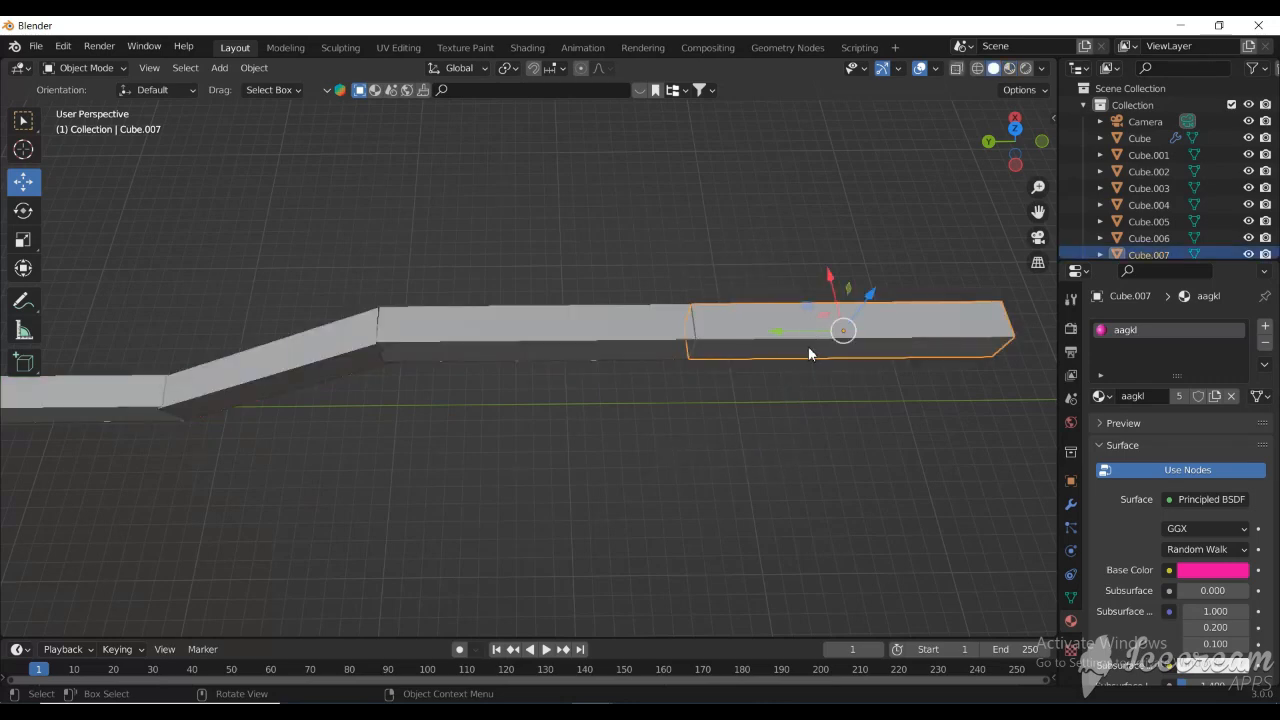
{"action": "key", "text": "r"}
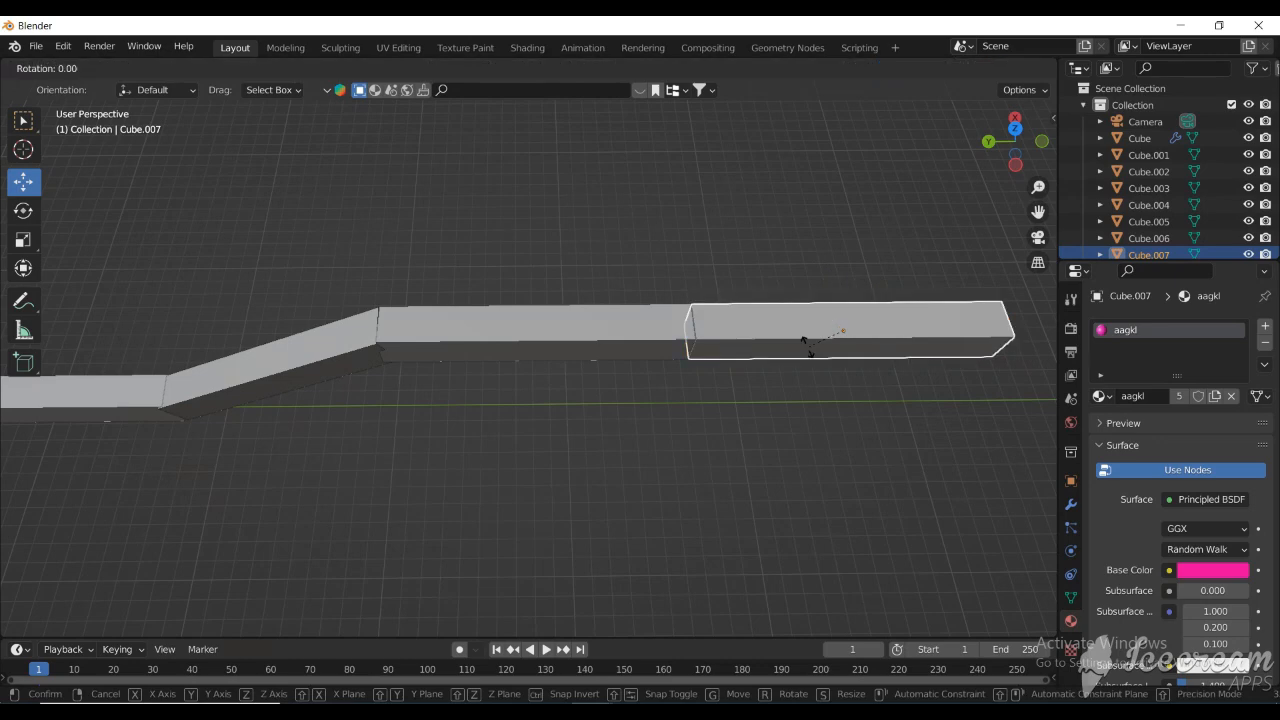
{"action": "key", "text": "z"}
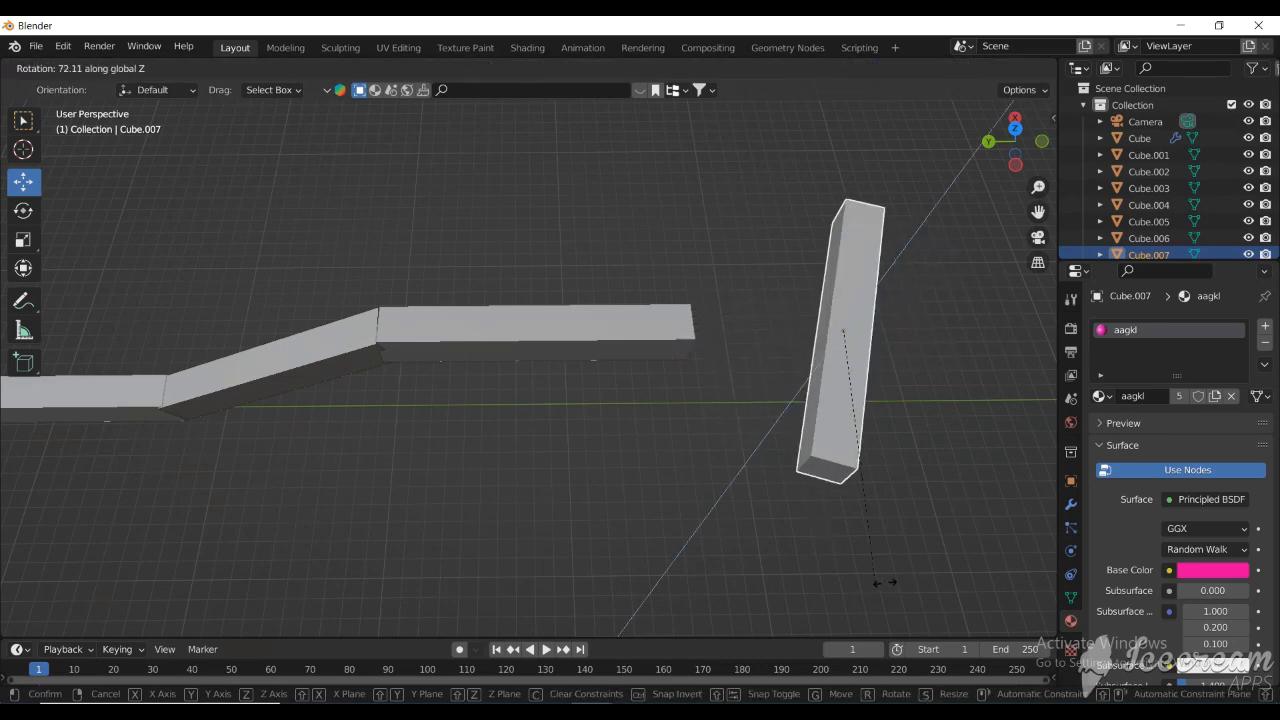
{"action": "left_click", "coordinate": [975, 587]}
{"action": "scroll", "coordinate": [899, 470], "scroll_direction": "down", "scroll_amount": 4}
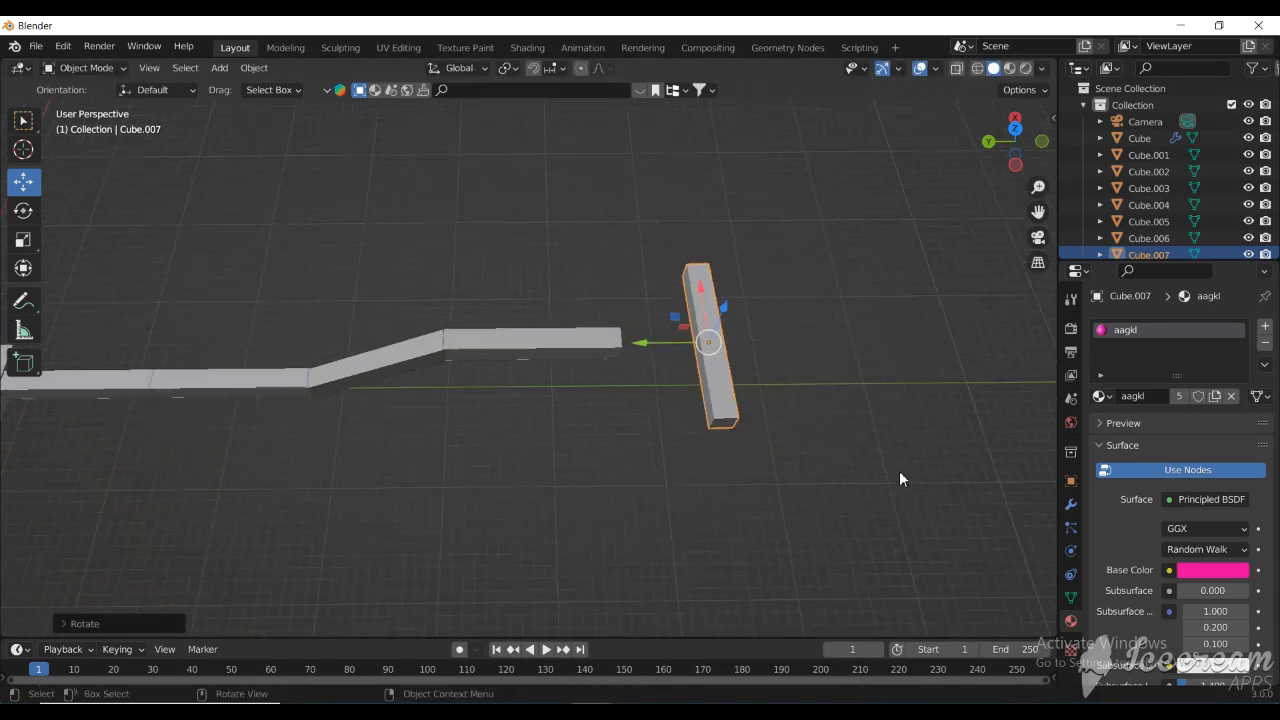
{"action": "left_click_drag", "start_coordinate": [610, 344], "coordinate": [546, 351]}
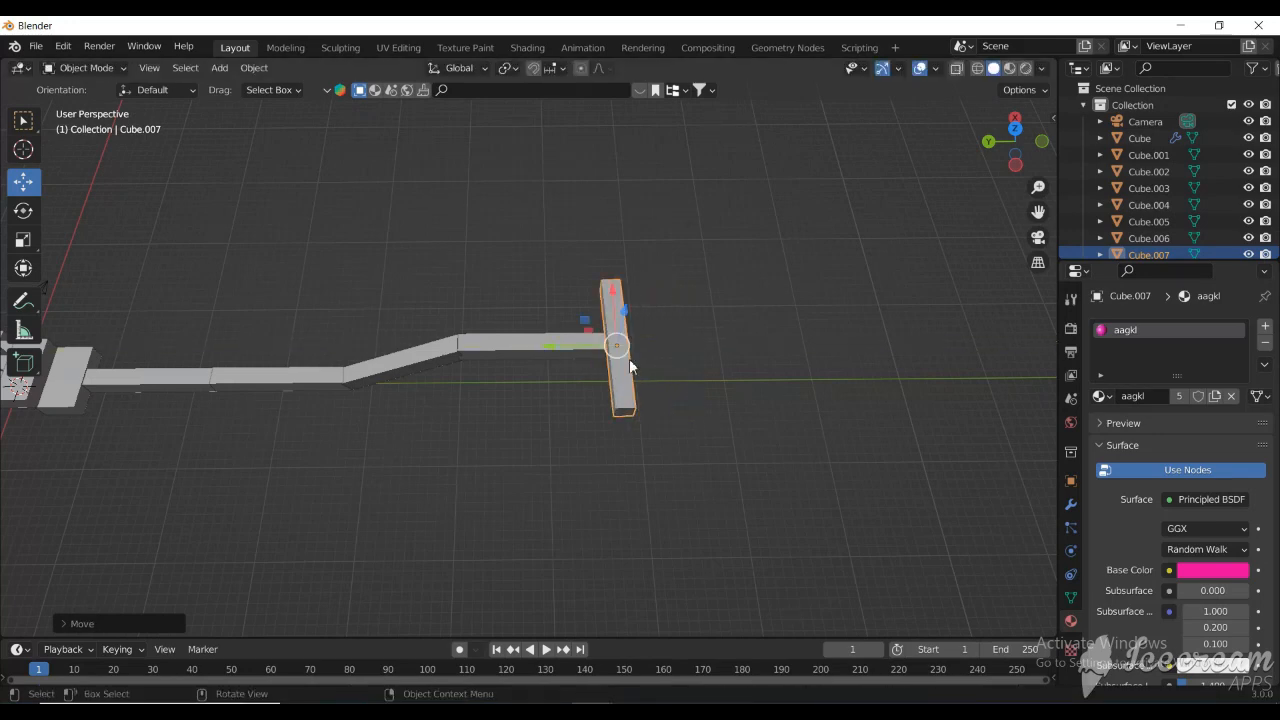
{"action": "mouse_move", "coordinate": [1018, 142]}
{"action": "left_mouse_down"}
{"action": "mouse_move", "coordinate": [990, 160]}
{"action": "mouse_move", "coordinate": [1024, 157]}
{"action": "left_mouse_up"}
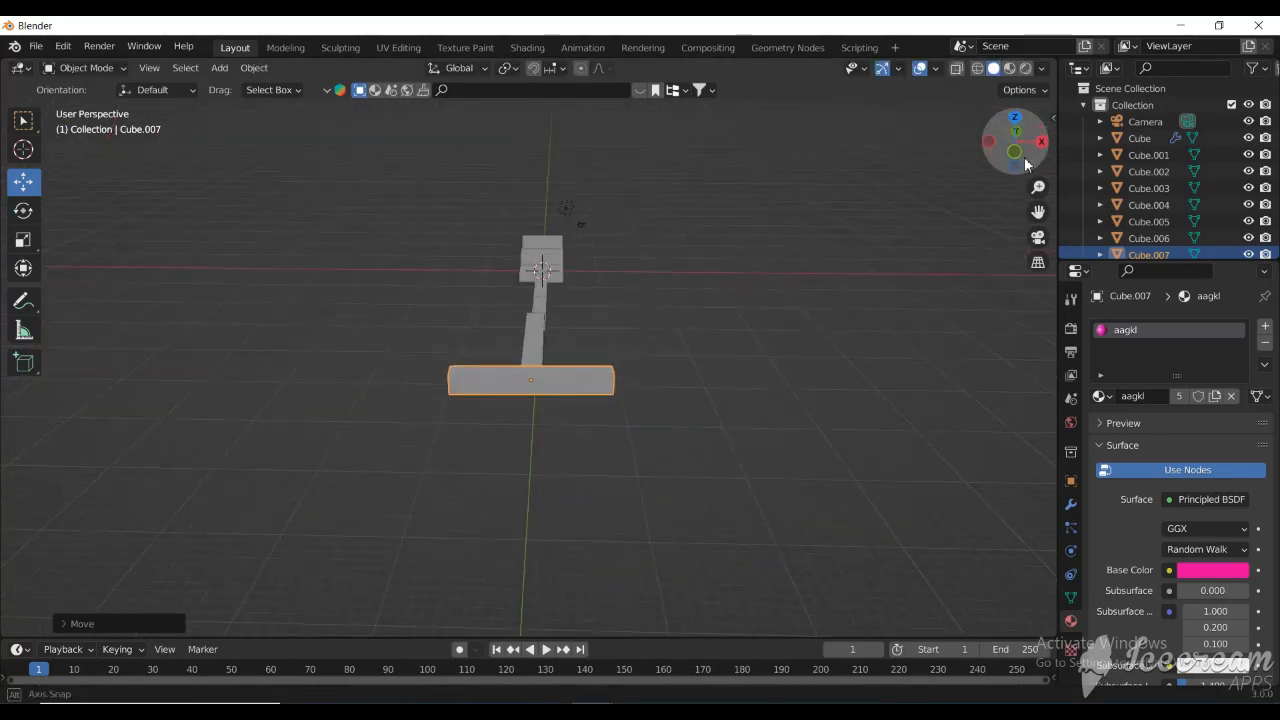
- Move the selected crosswise block along negative X until its end meets the last lengthwise path block
{"action": "left_click_drag", "start_coordinate": [594, 380], "coordinate": [551, 388]}
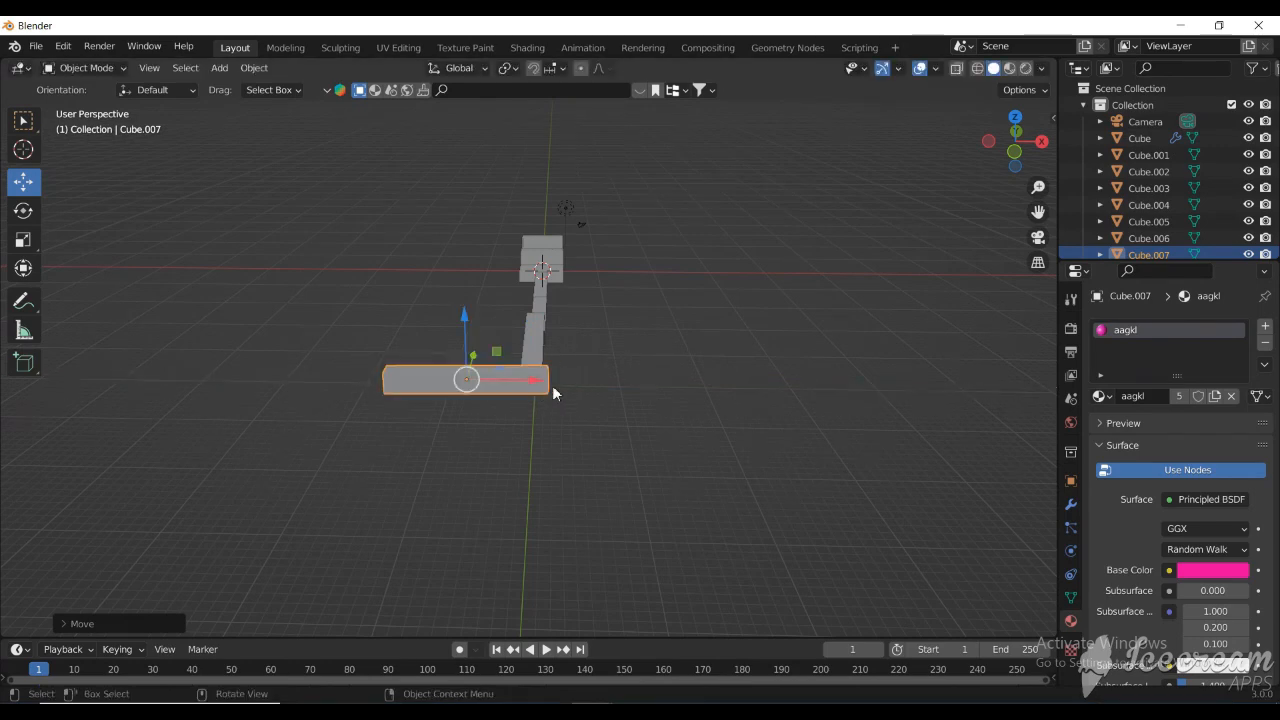
{"action": "scroll", "coordinate": [828, 285], "scroll_direction": "up", "scroll_amount": 6}
{"action": "left_click_drag", "start_coordinate": [986, 158], "coordinate": [820, 320]}
{"action": "scroll", "coordinate": [666, 494], "scroll_direction": "down", "scroll_amount": 8}
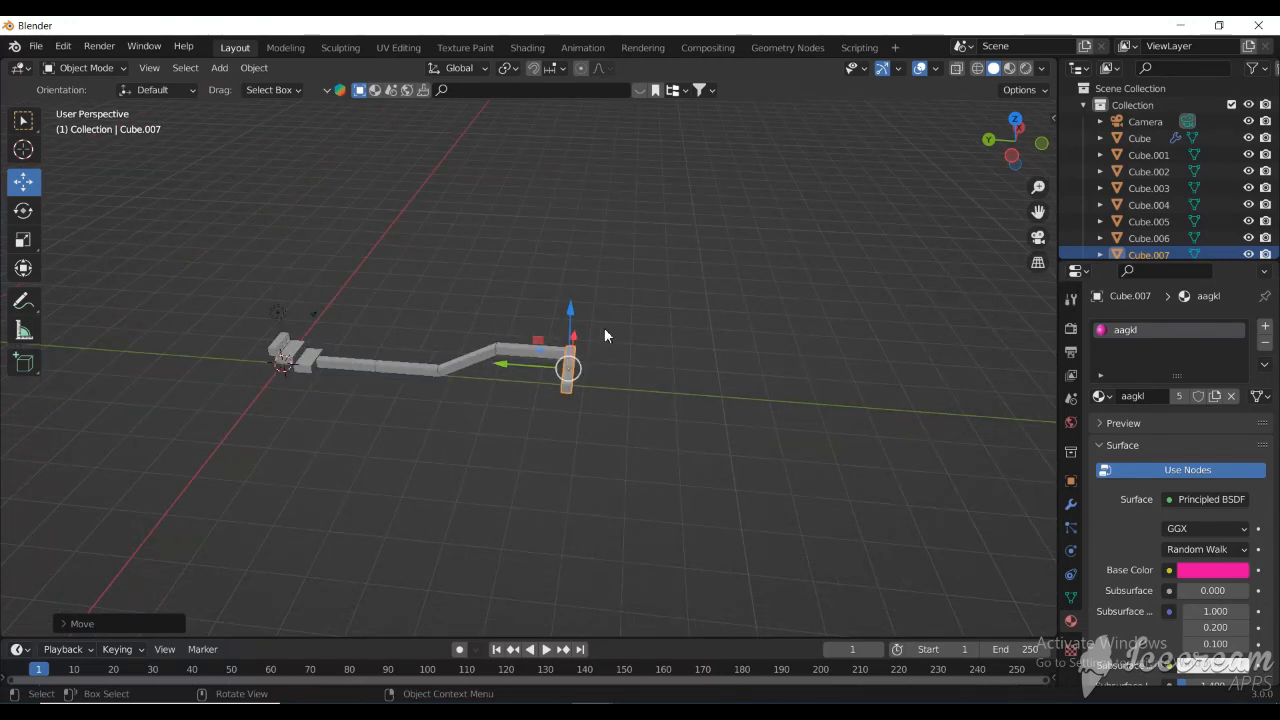
- Duplicate the crosswise block and place the copy farther along negative Y, leaving a gap between the two
{"action": "scroll", "coordinate": [575, 408], "scroll_direction": "up", "scroll_amount": 3}
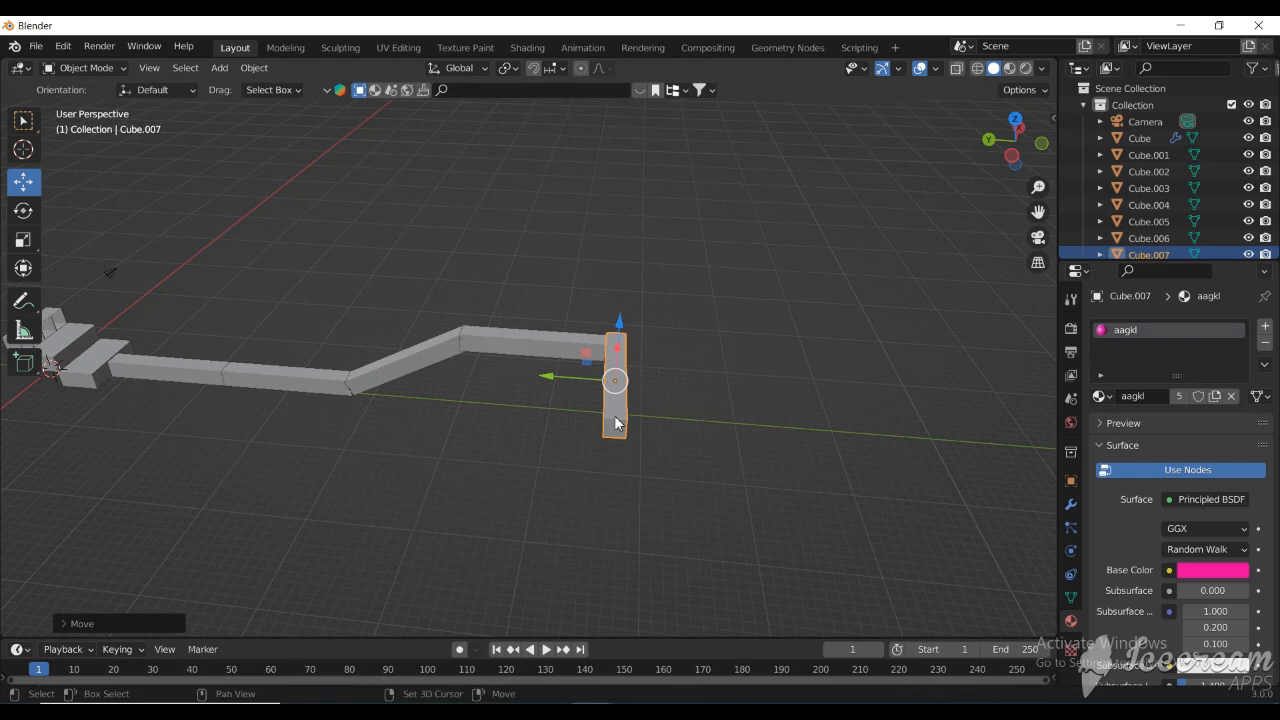
{"action": "key", "text": "shift+d"}
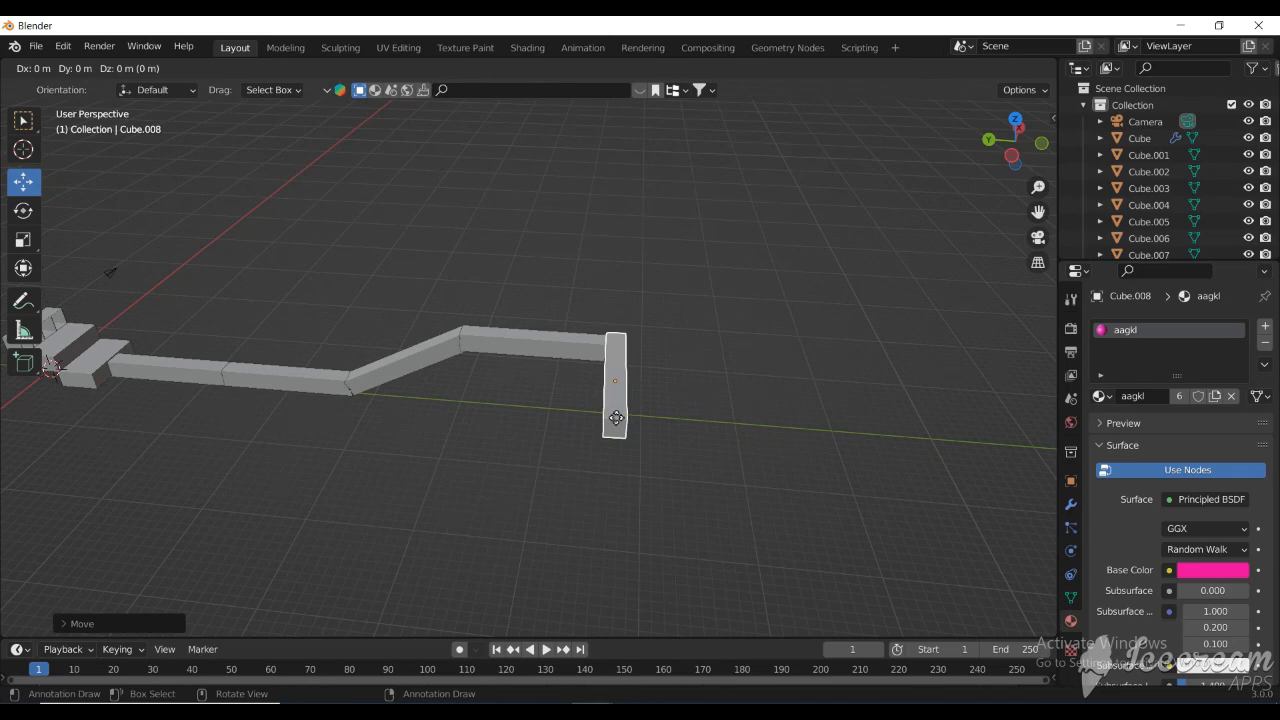
{"action": "key", "text": "x"}
{"action": "key", "text": "y"}
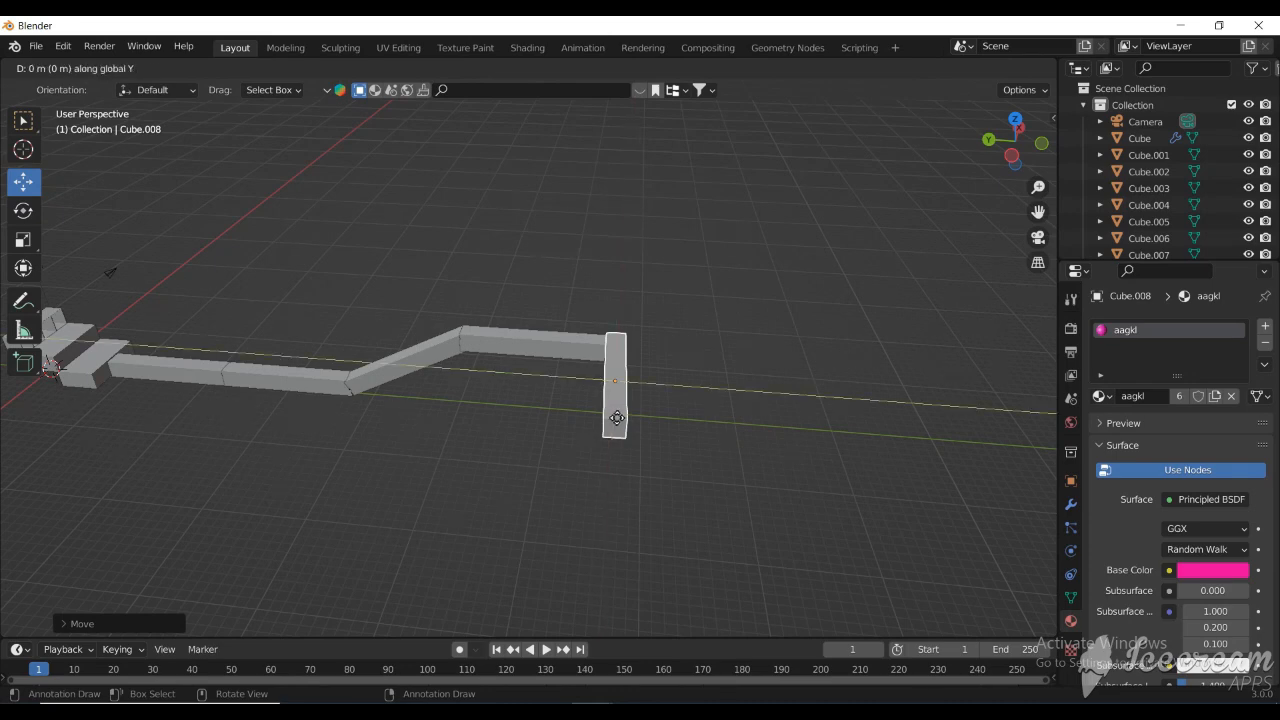
{"action": "left_click", "coordinate": [735, 432]}
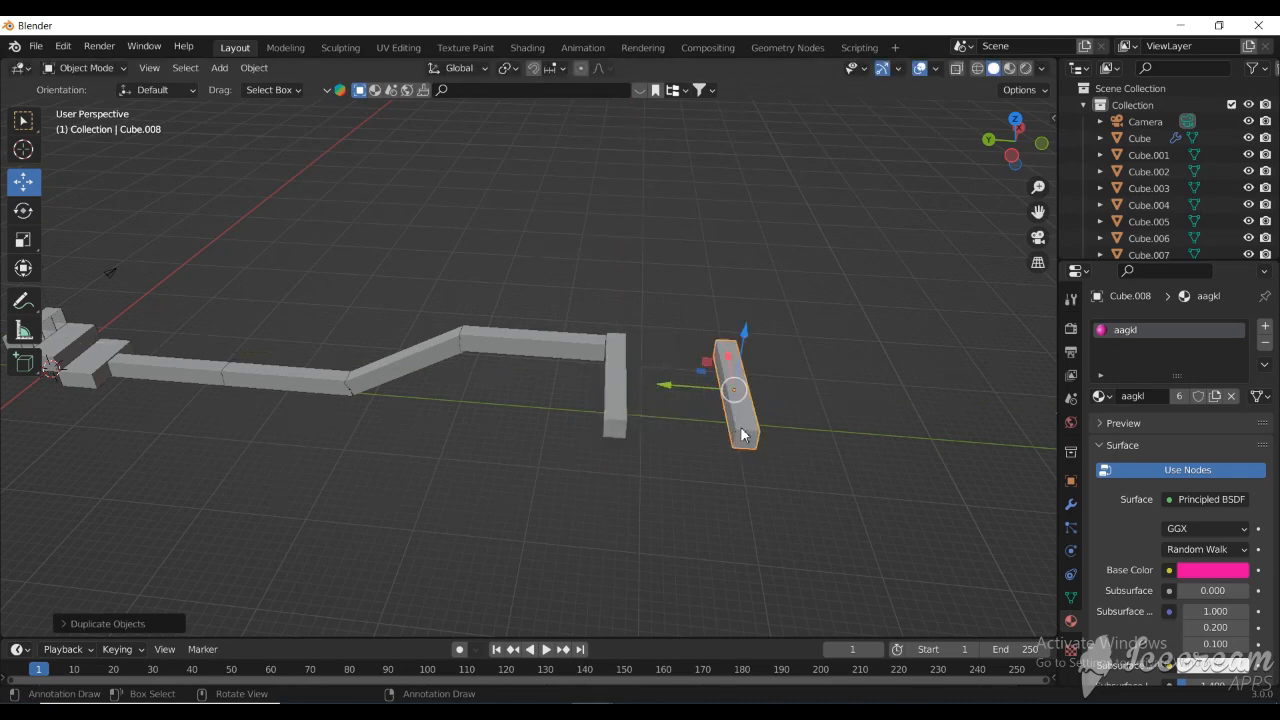
- Duplicate the raised lengthwise block before the crosswise pair and shift the copy about 15.27 m along negative Y
{"action": "left_click", "coordinate": [574, 352]}
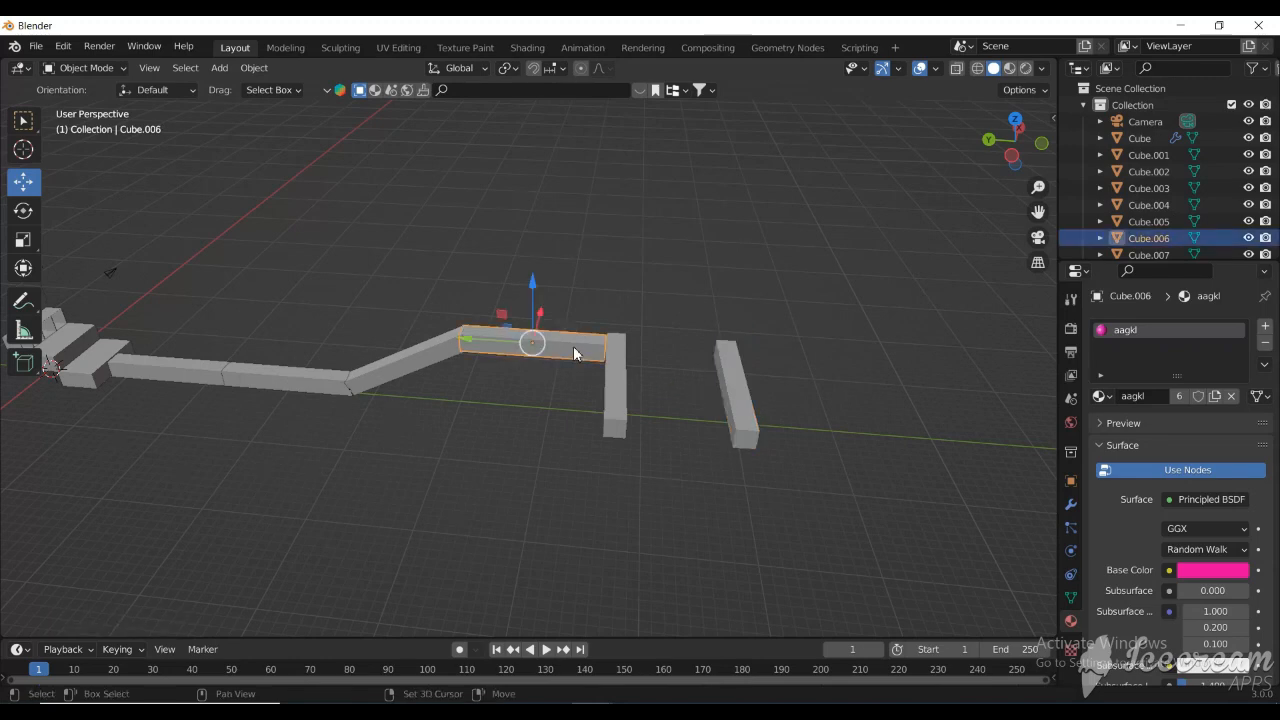
{"action": "key", "text": "shift+d"}
{"action": "key", "text": "y"}
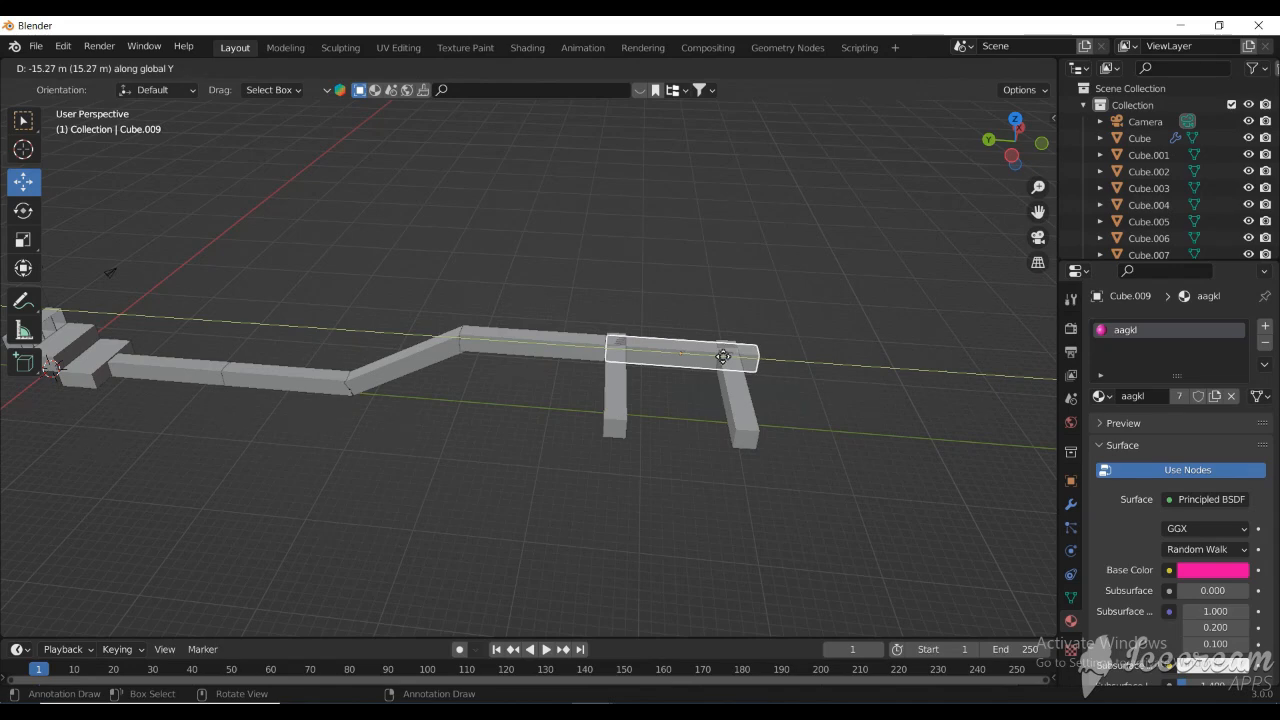
{"action": "left_click", "coordinate": [722, 357]}
- Move the lengthwise copy about 14 m along negative X so it bridges the outer ends of the two crosswise blocks
{"action": "left_click_drag", "start_coordinate": [1014, 140], "coordinate": [919, 166]}
{"action": "key", "text": "g"}
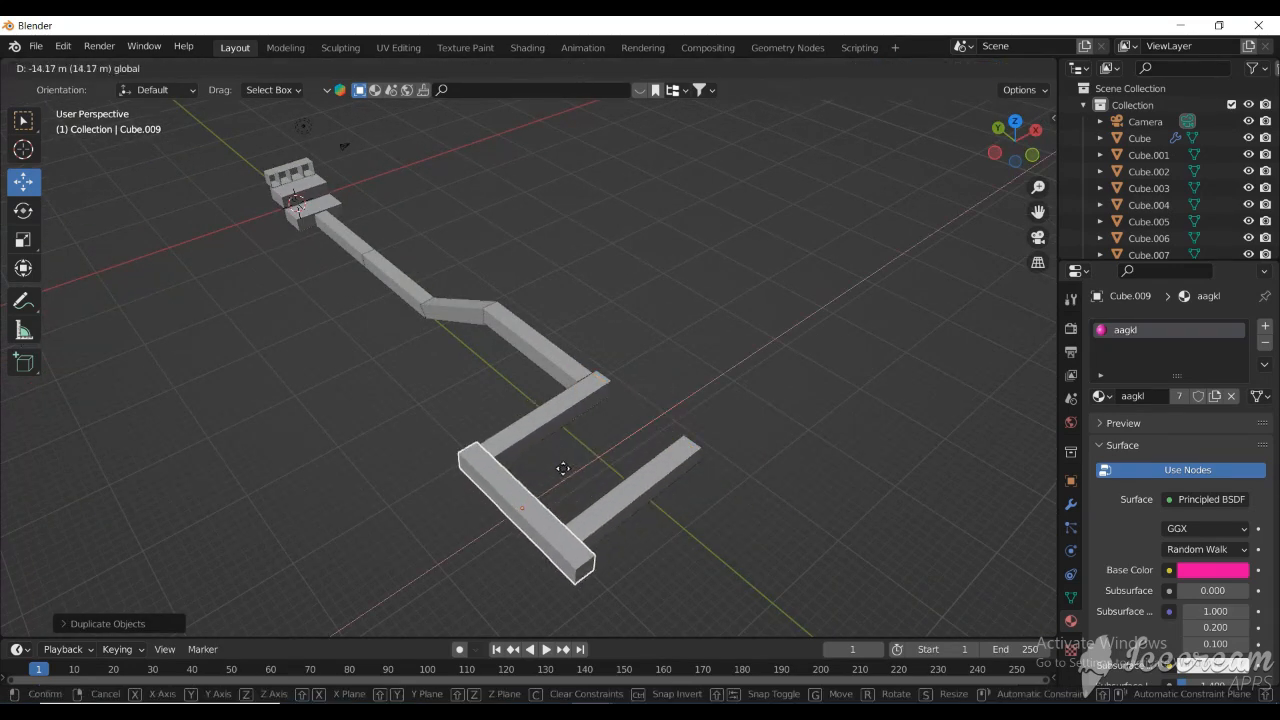
{"action": "left_click", "coordinate": [567, 465]}
{"action": "scroll", "coordinate": [610, 457], "scroll_direction": "up", "scroll_amount": 1}
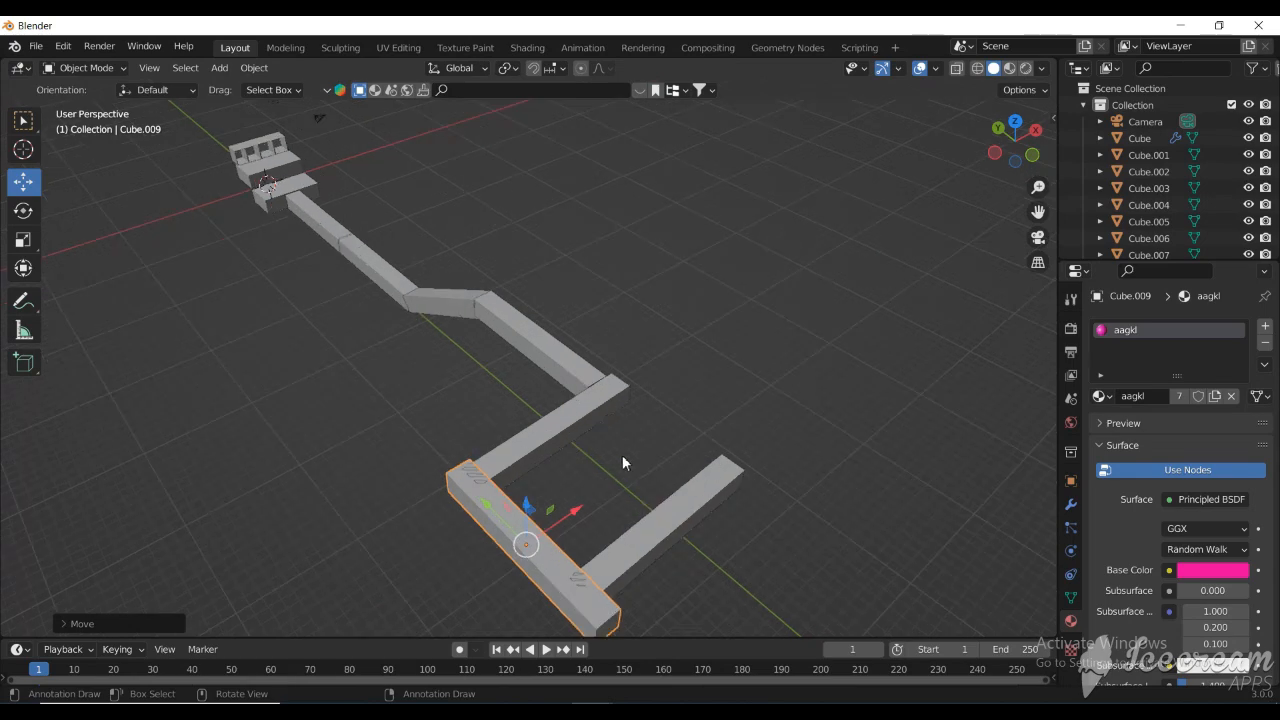
- Move the second crosswise block about 1.49 m along negative Y toward the end of the bridging block
{"action": "left_click", "coordinate": [634, 539]}
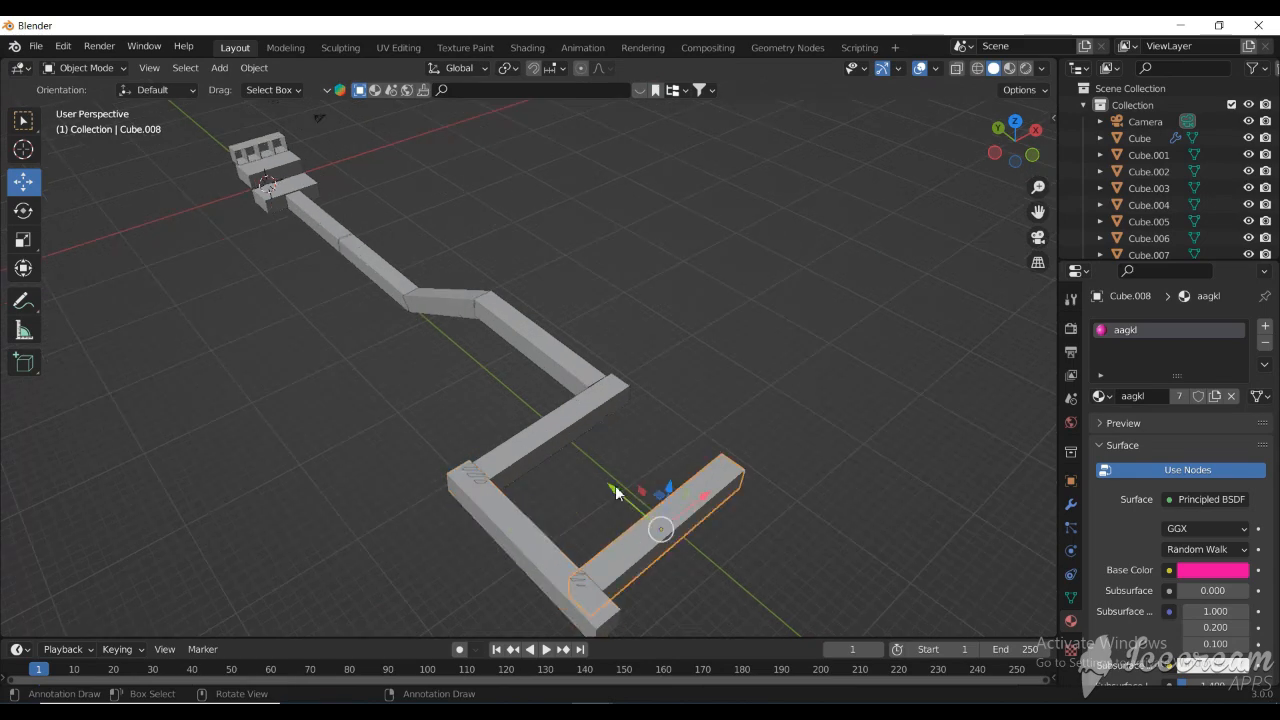
{"action": "key", "text": "g"}
{"action": "key", "text": "y"}
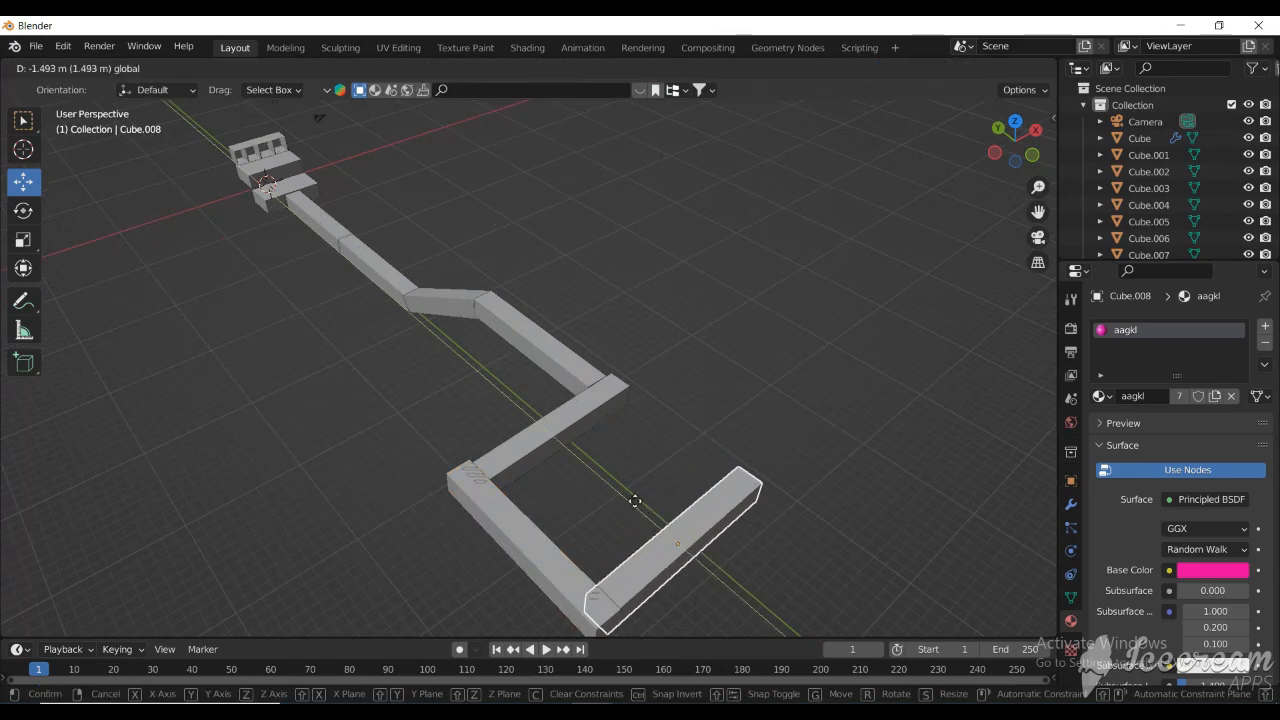
{"action": "left_click", "coordinate": [634, 500]}
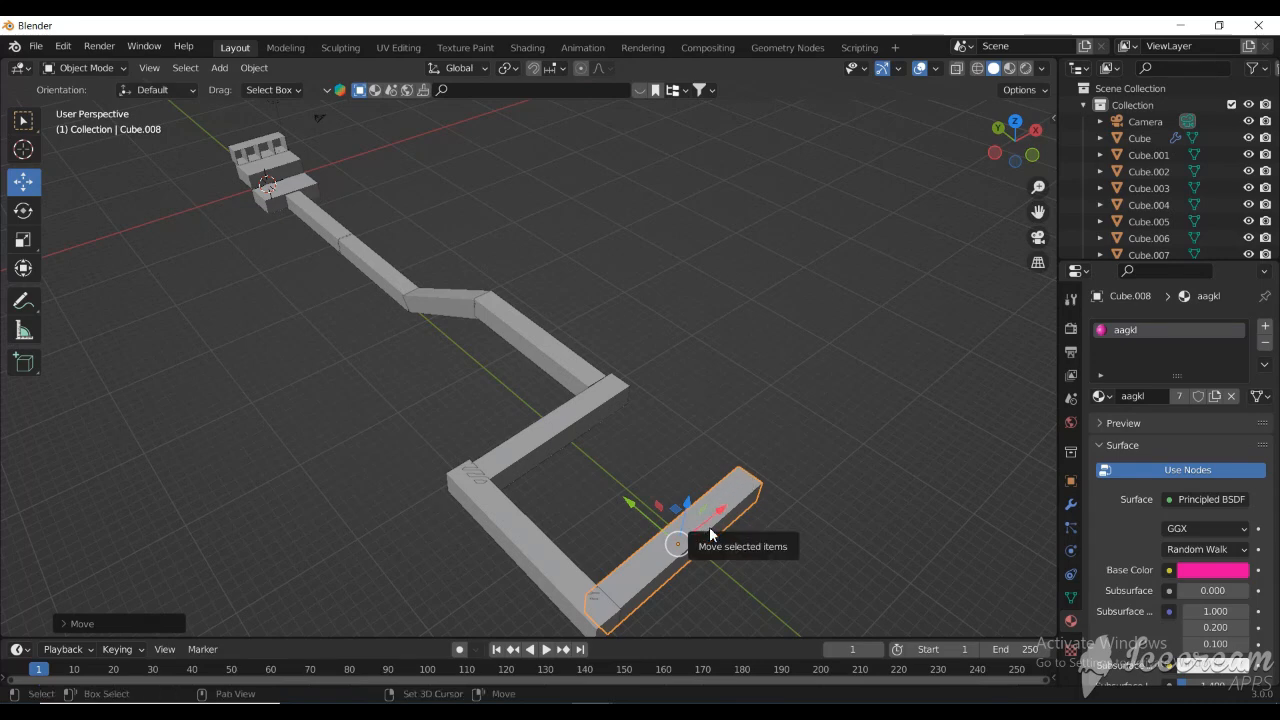
- Duplicate the second crosswise block farther along negative Y and rotate the copy around Z to run lengthwise
{"action": "key", "text": "shift+d"}
{"action": "key", "text": "x"}
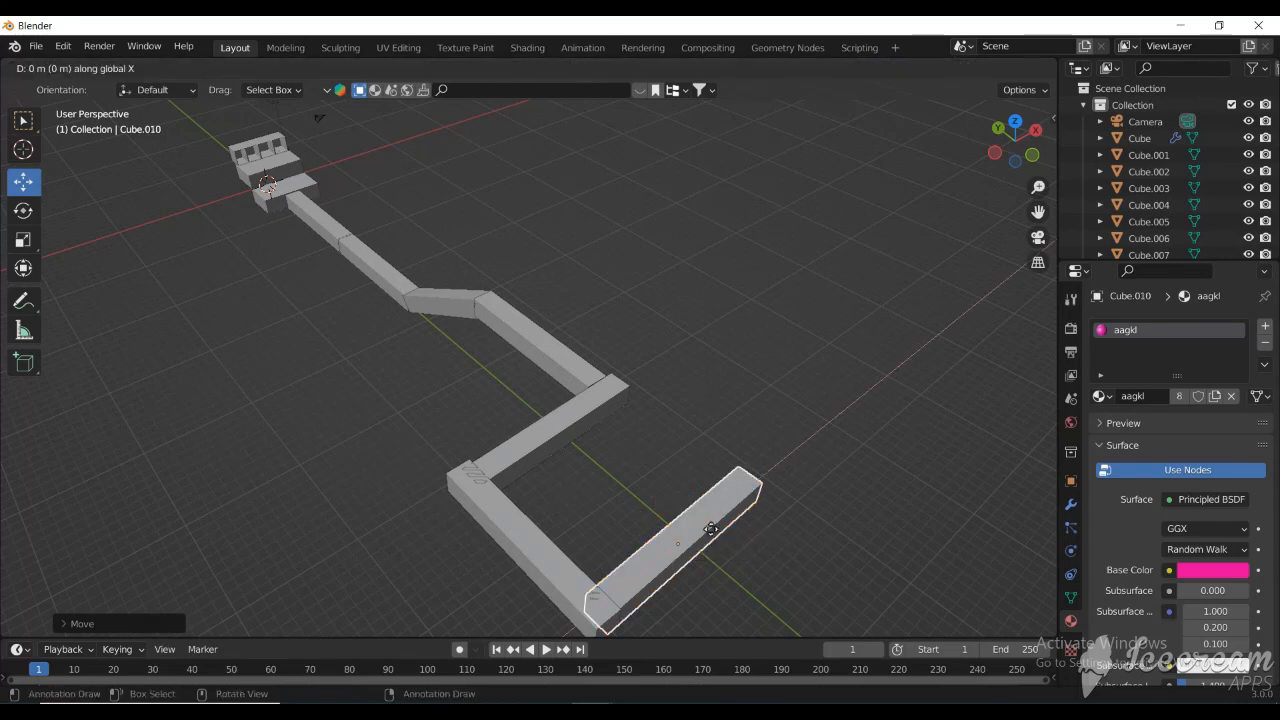
{"action": "left_click", "coordinate": [765, 565]}
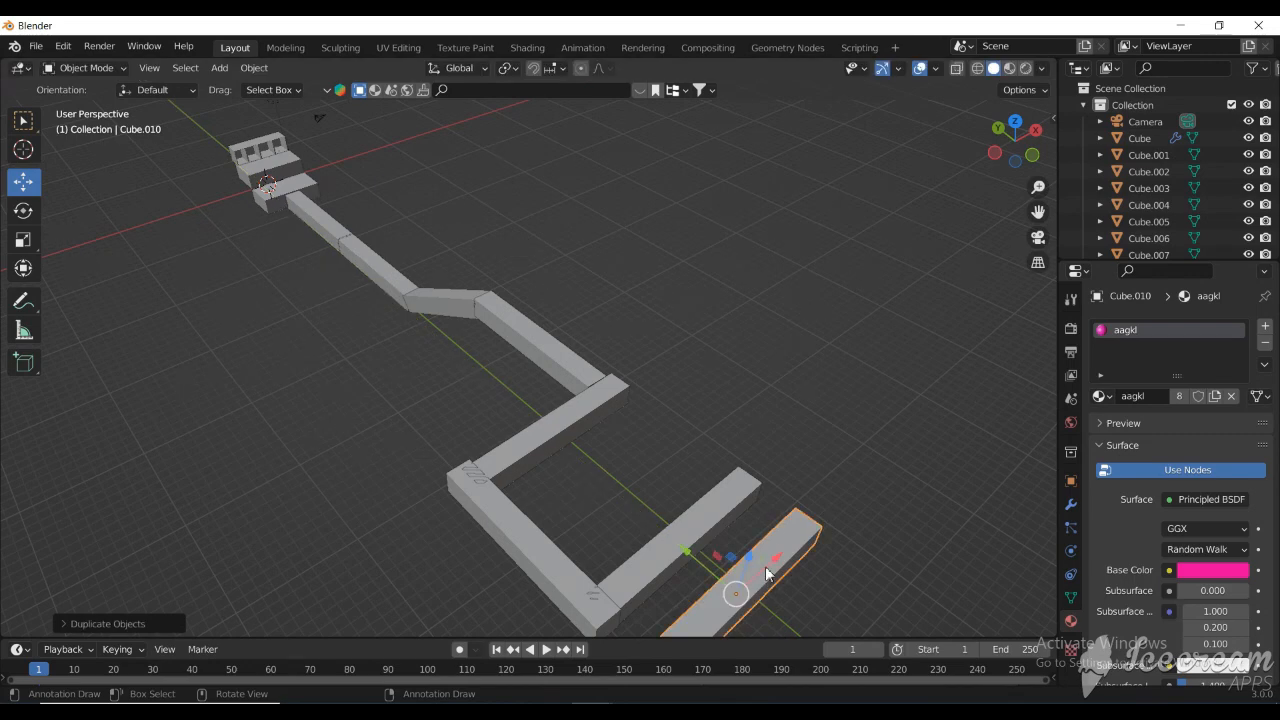
{"action": "scroll", "coordinate": [760, 500], "scroll_direction": "down", "scroll_amount": 3}
{"action": "key", "text": "r"}
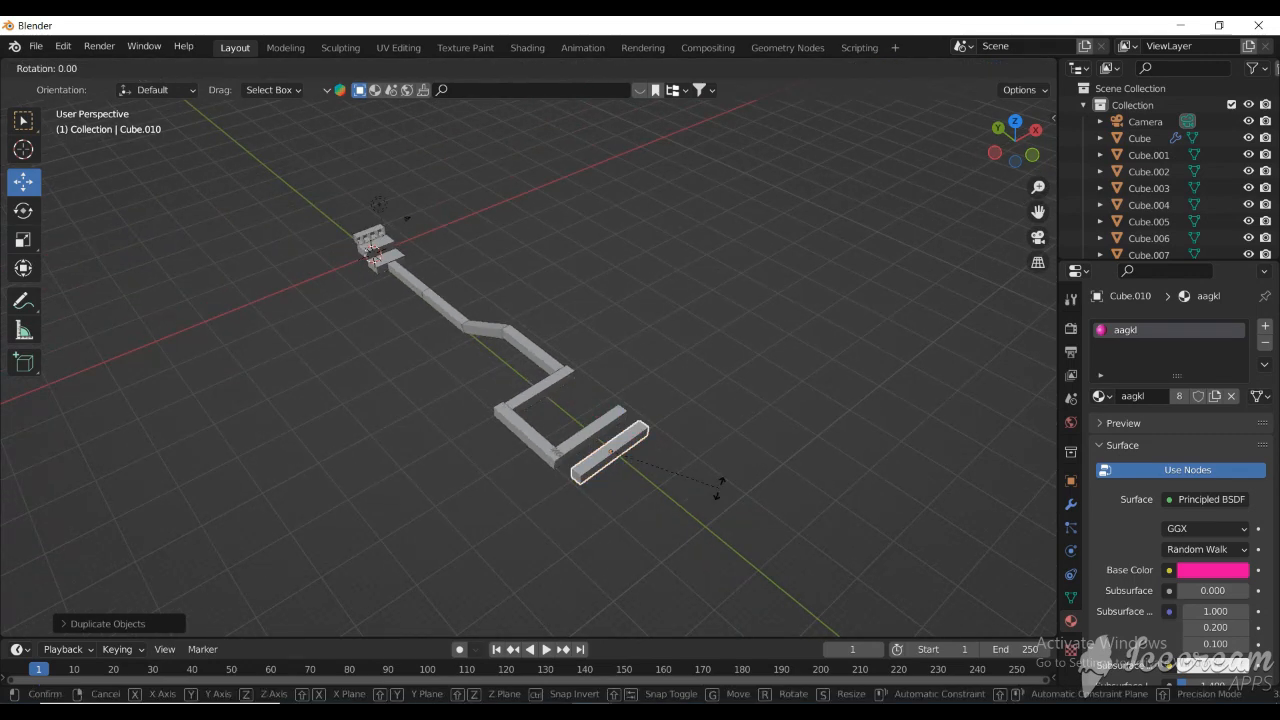
{"action": "key", "text": "z"}
{"action": "left_click", "coordinate": [676, 335]}
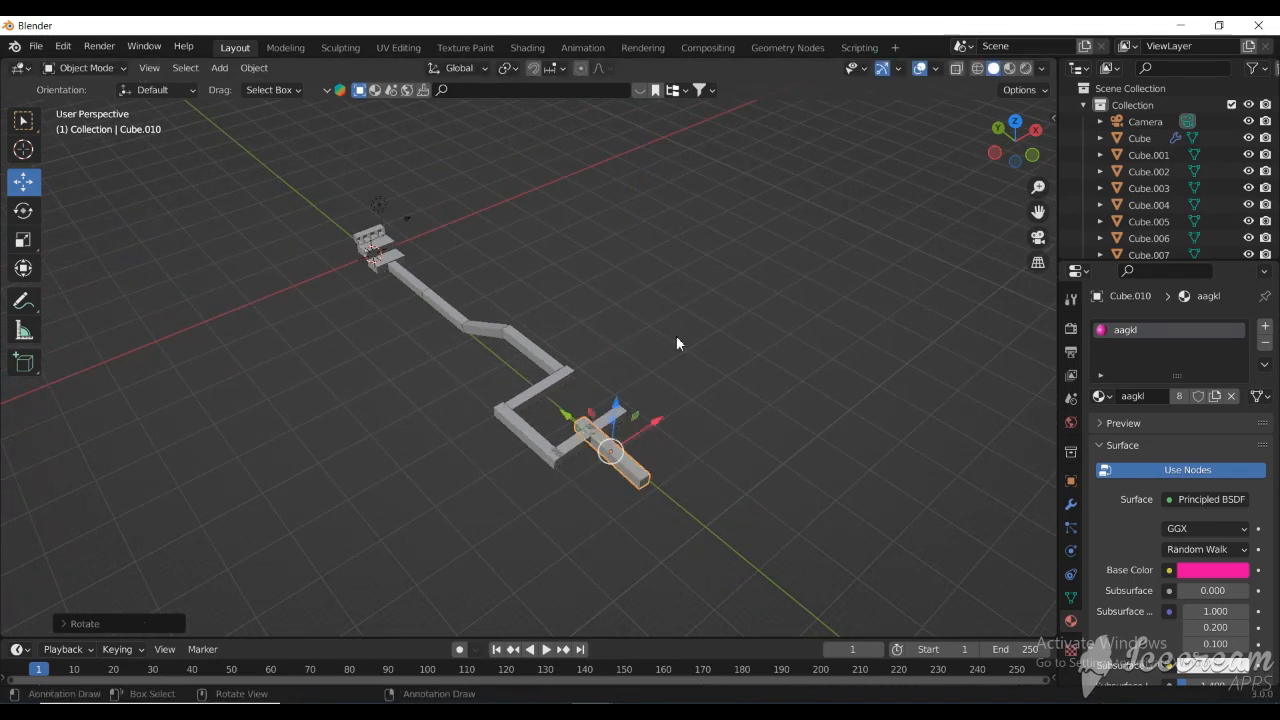
- Move the rotated copy along X and Y to join the free end of the second crosswise block
{"action": "key", "text": "g"}
{"action": "key", "text": "x"}
{"action": "left_click", "coordinate": [706, 400]}
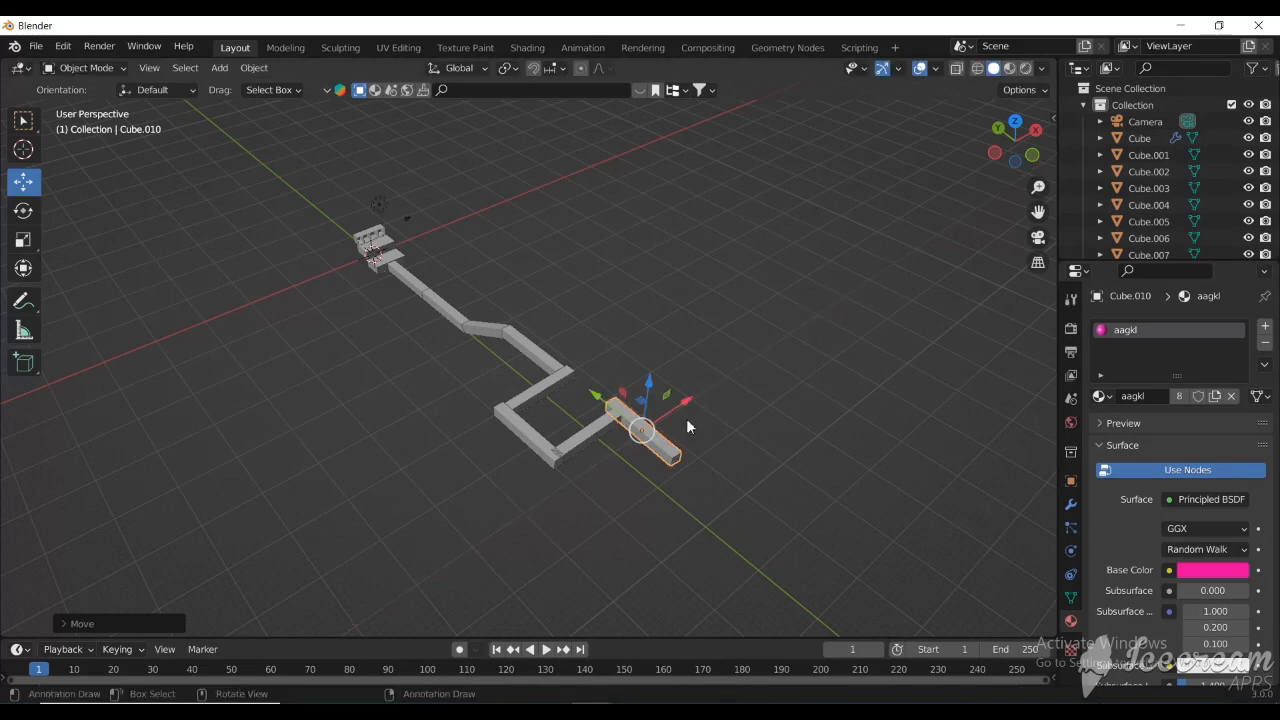
{"action": "scroll", "coordinate": [686, 418], "scroll_direction": "up", "scroll_amount": 2}
{"action": "scroll", "coordinate": [790, 510], "scroll_direction": "up", "scroll_amount": 2}
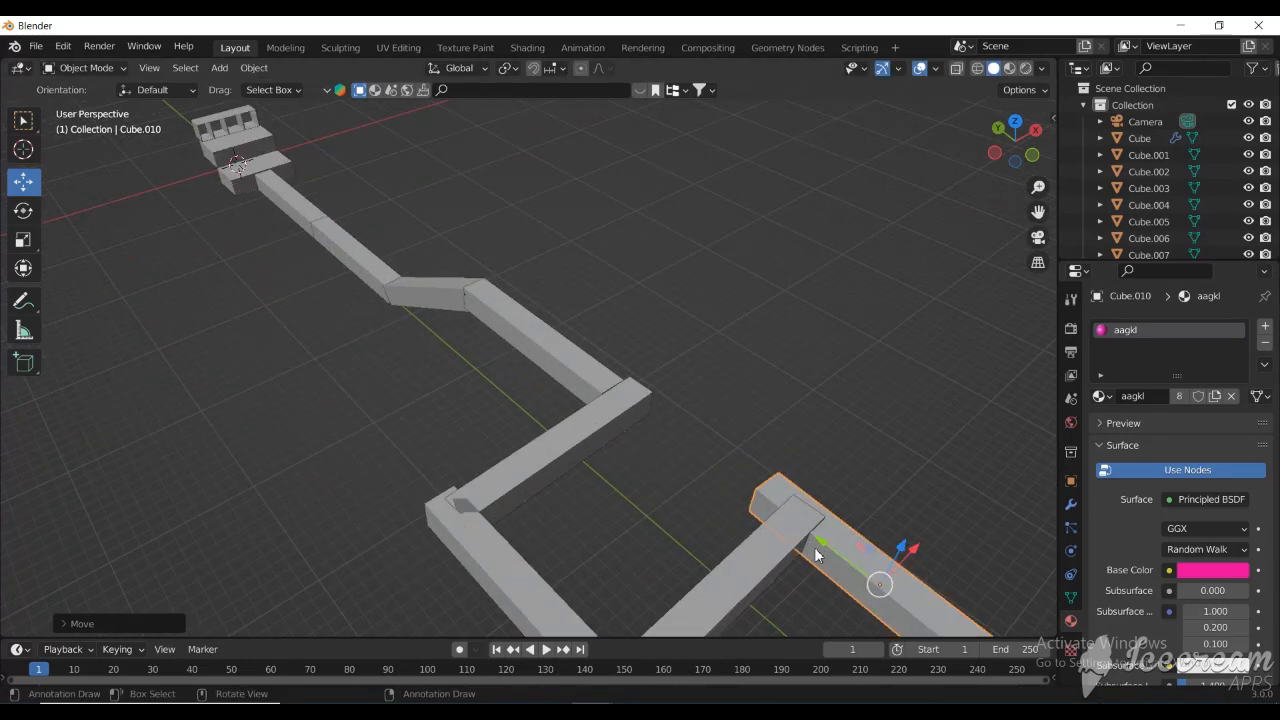
{"action": "left_click_drag", "start_coordinate": [829, 541], "coordinate": [854, 559]}
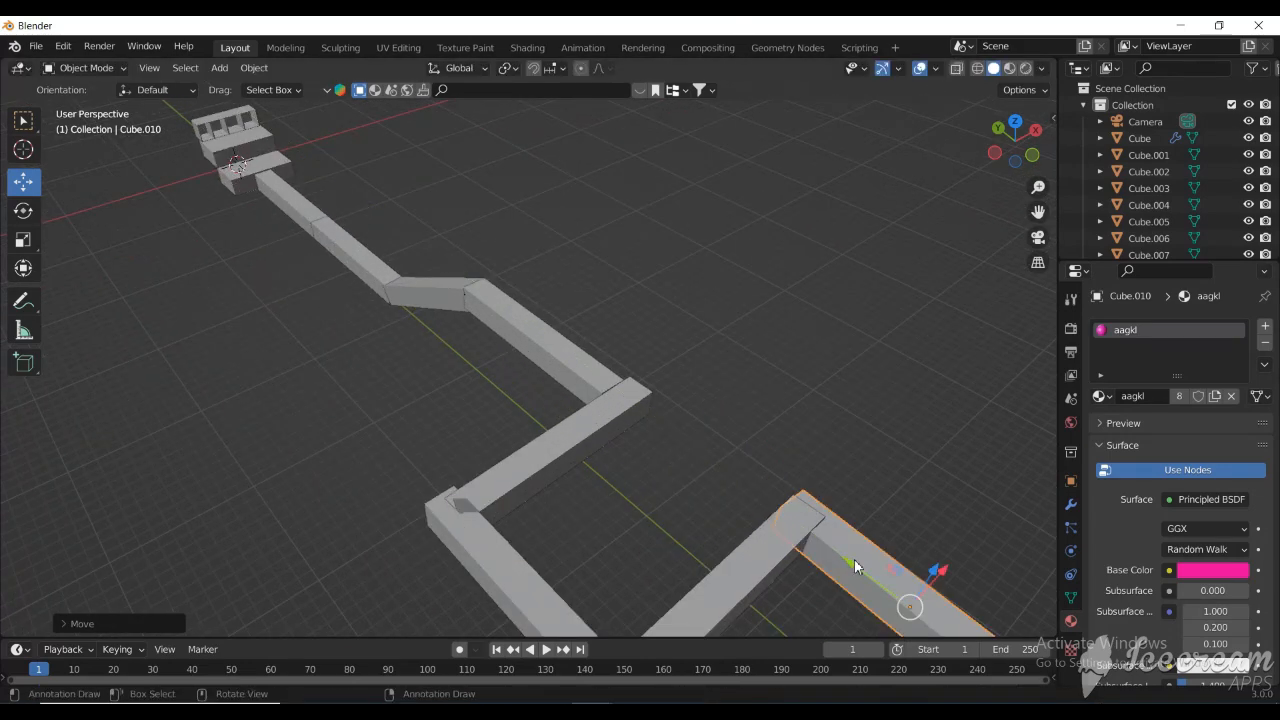
- Nudge the rotated block slightly along negative X to align it with the crosswise block's end
{"action": "scroll", "coordinate": [867, 456], "scroll_direction": "down", "scroll_amount": 2}
{"action": "left_click_drag", "start_coordinate": [1015, 140], "coordinate": [988, 188]}
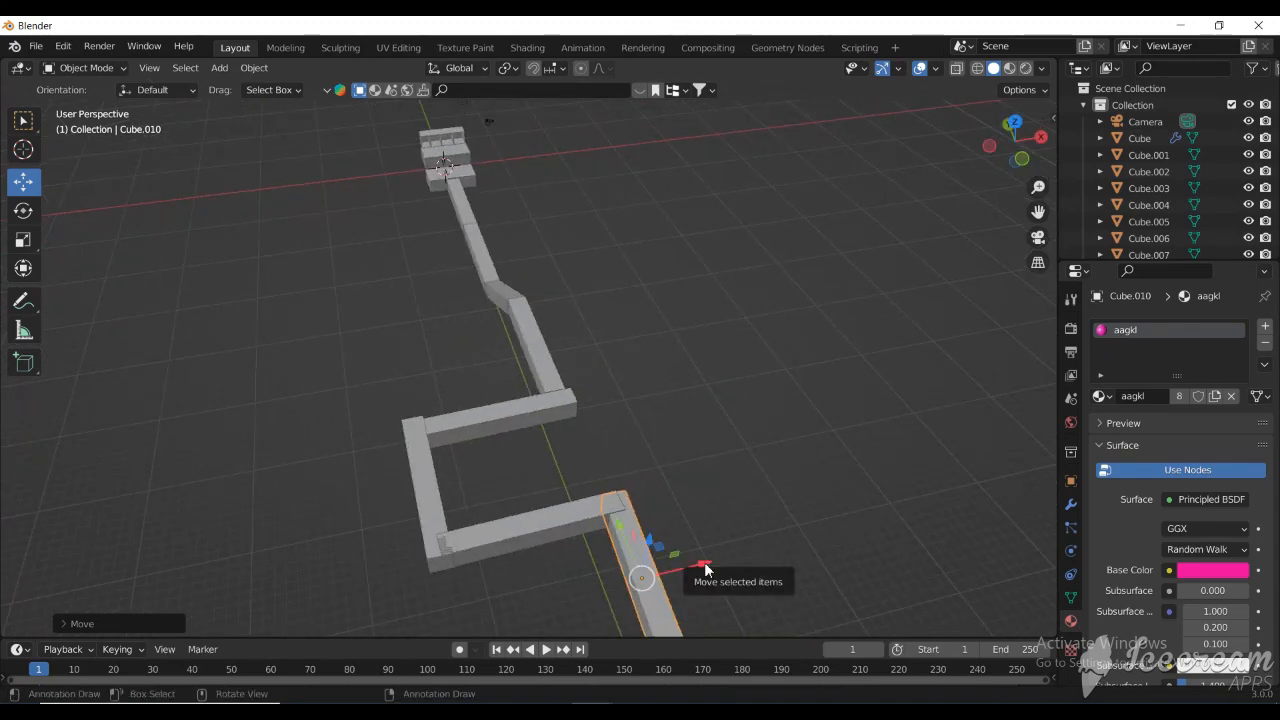
{"action": "left_click_drag", "start_coordinate": [705, 568], "coordinate": [689, 570]}
{"action": "scroll", "coordinate": [691, 501], "scroll_direction": "down", "scroll_amount": 2}
{"action": "scroll", "coordinate": [694, 494], "scroll_direction": "up", "scroll_amount": 2}
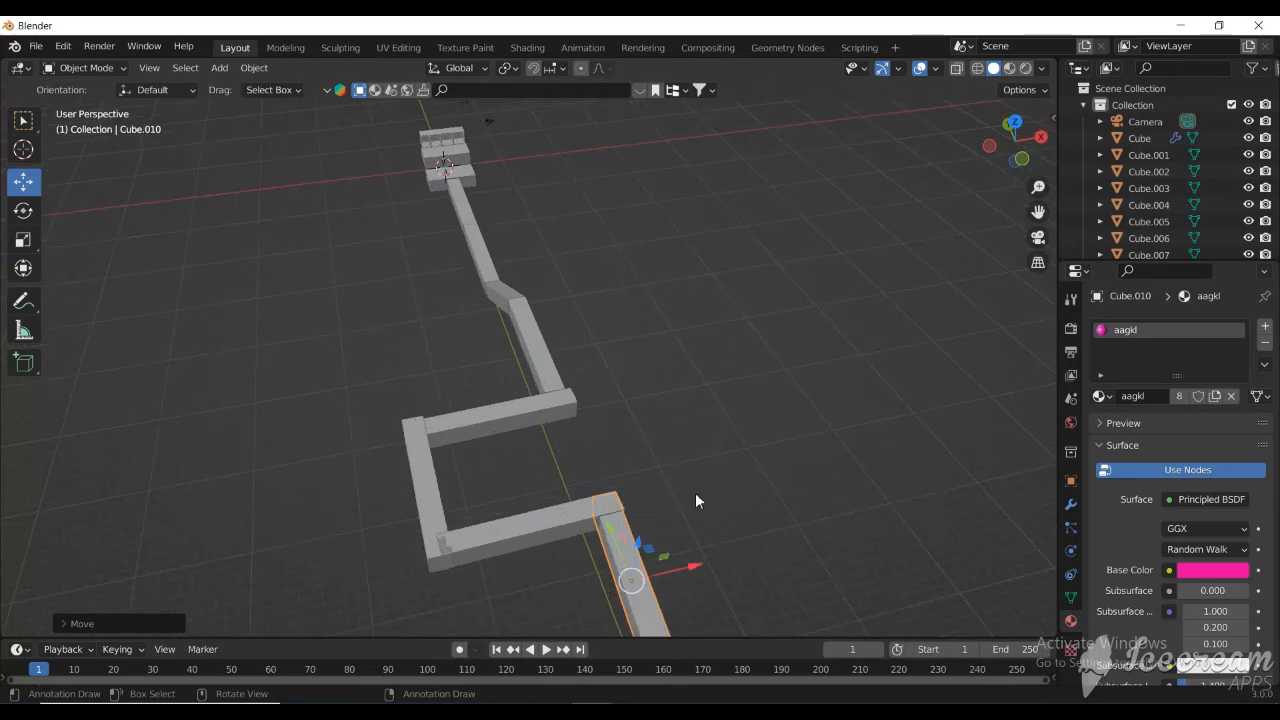
- Duplicate the last lengthwise block and place the copy about 14.97 m along negative Y, end to end with the original
{"action": "left_click_drag", "start_coordinate": [1038, 212], "coordinate": [997, 203]}
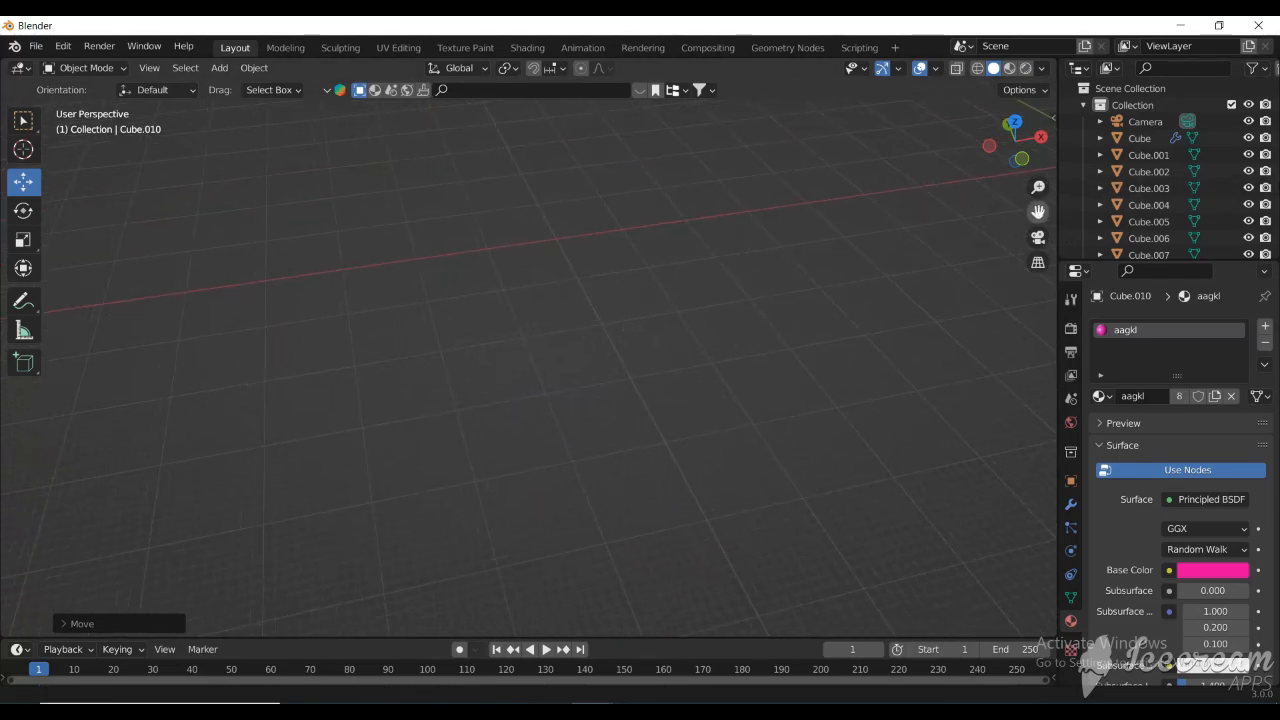
{"action": "key", "text": "KP_Decimal"}
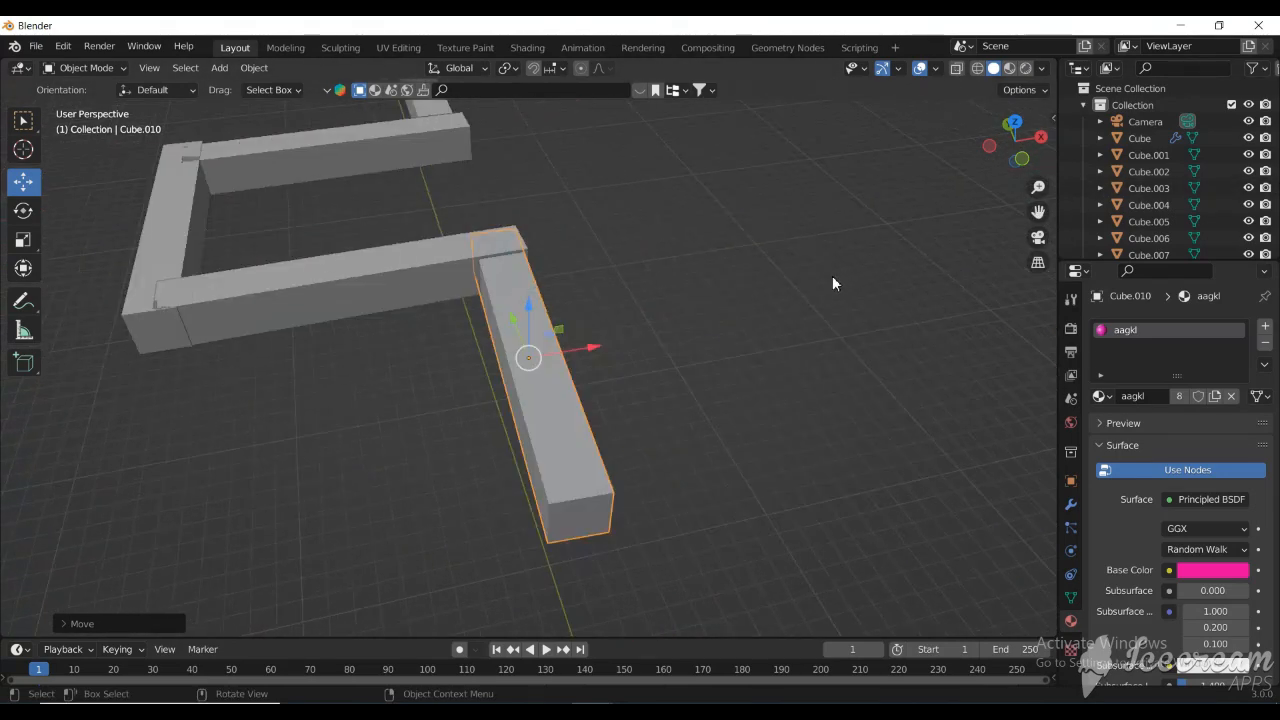
{"action": "left_click_drag", "start_coordinate": [1007, 155], "coordinate": [268, 313]}
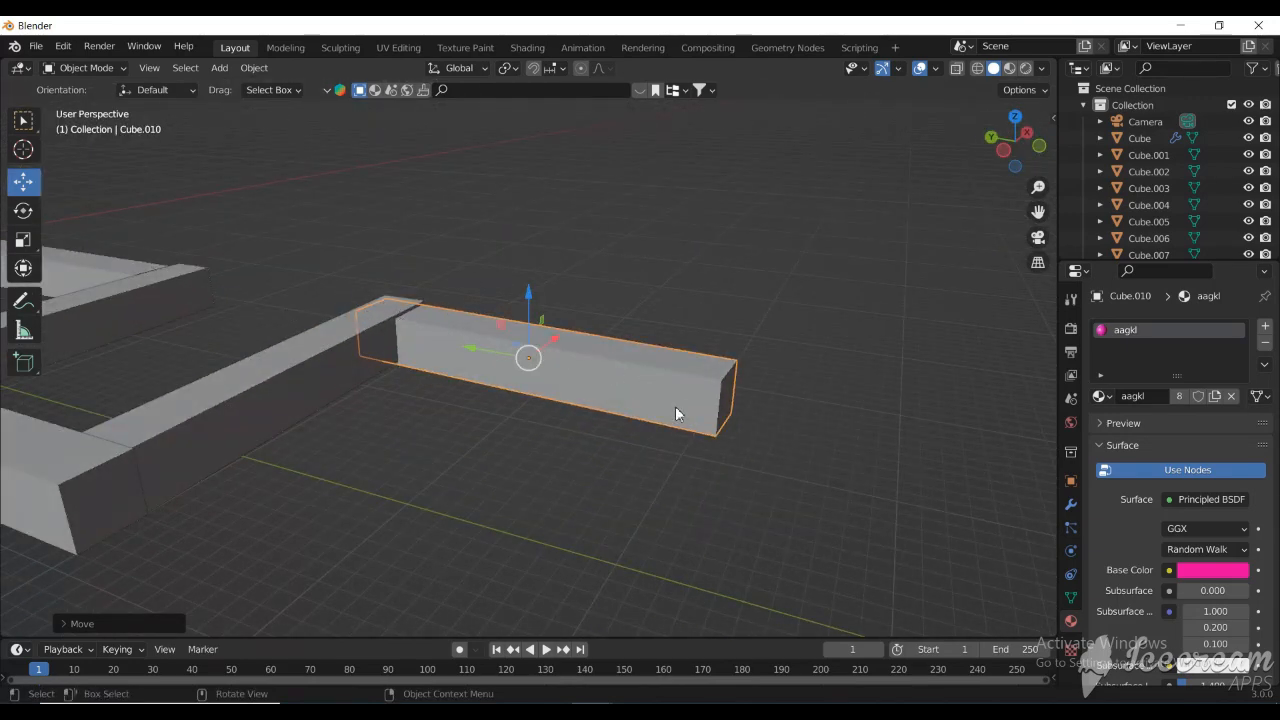
{"action": "scroll", "coordinate": [674, 406], "scroll_direction": "down", "scroll_amount": 5}
{"action": "scroll", "coordinate": [534, 362], "scroll_direction": "down", "scroll_amount": 4}
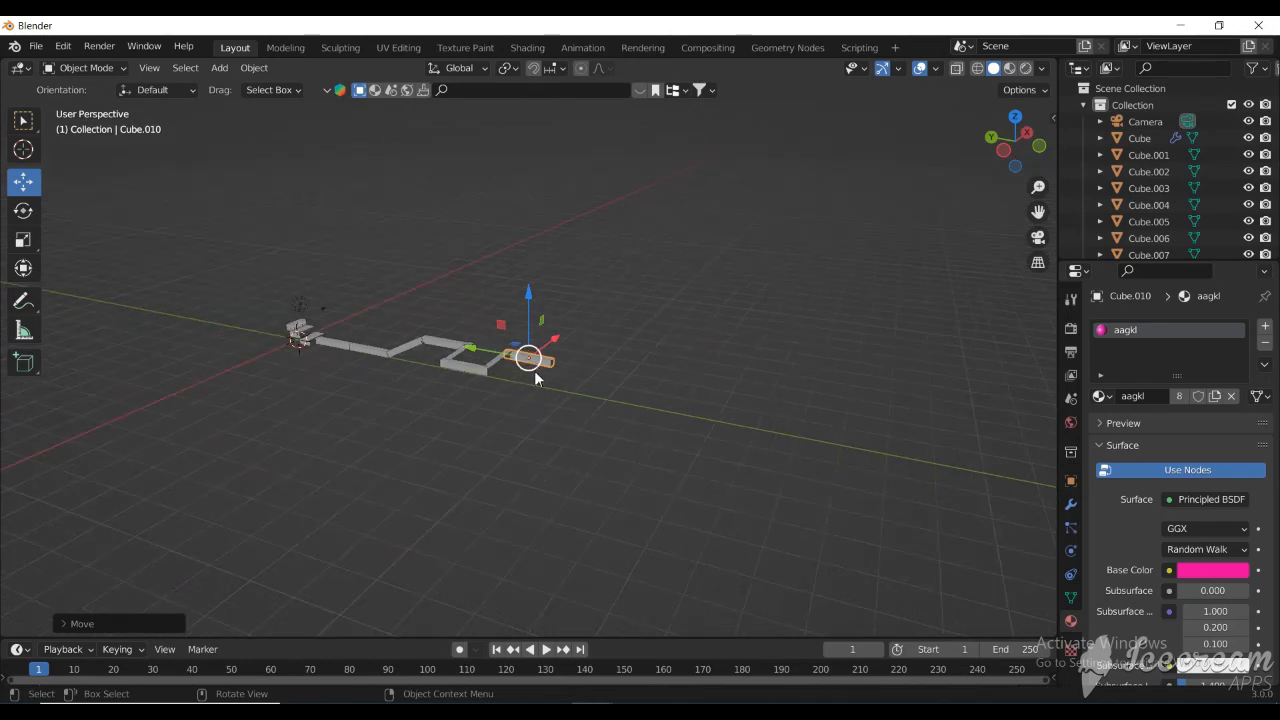
{"action": "scroll", "coordinate": [534, 372], "scroll_direction": "up", "scroll_amount": 4}
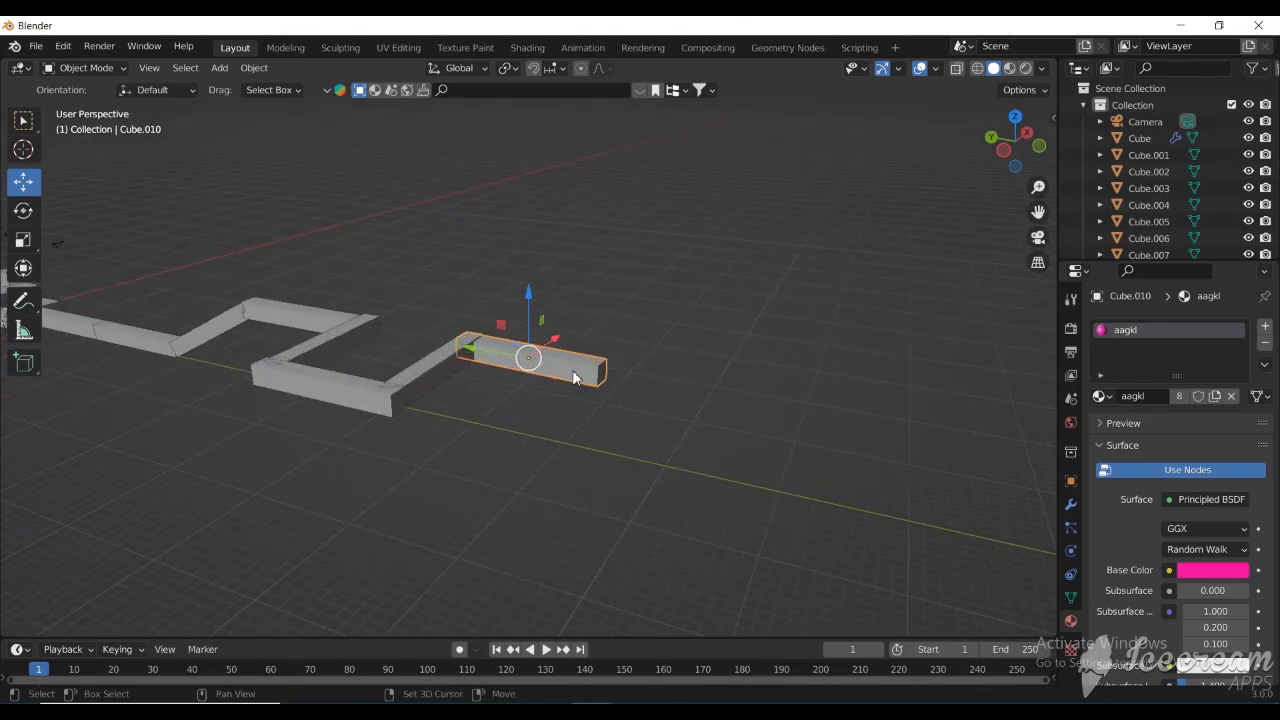
{"action": "key", "text": "shift+d"}
{"action": "key", "text": "x"}
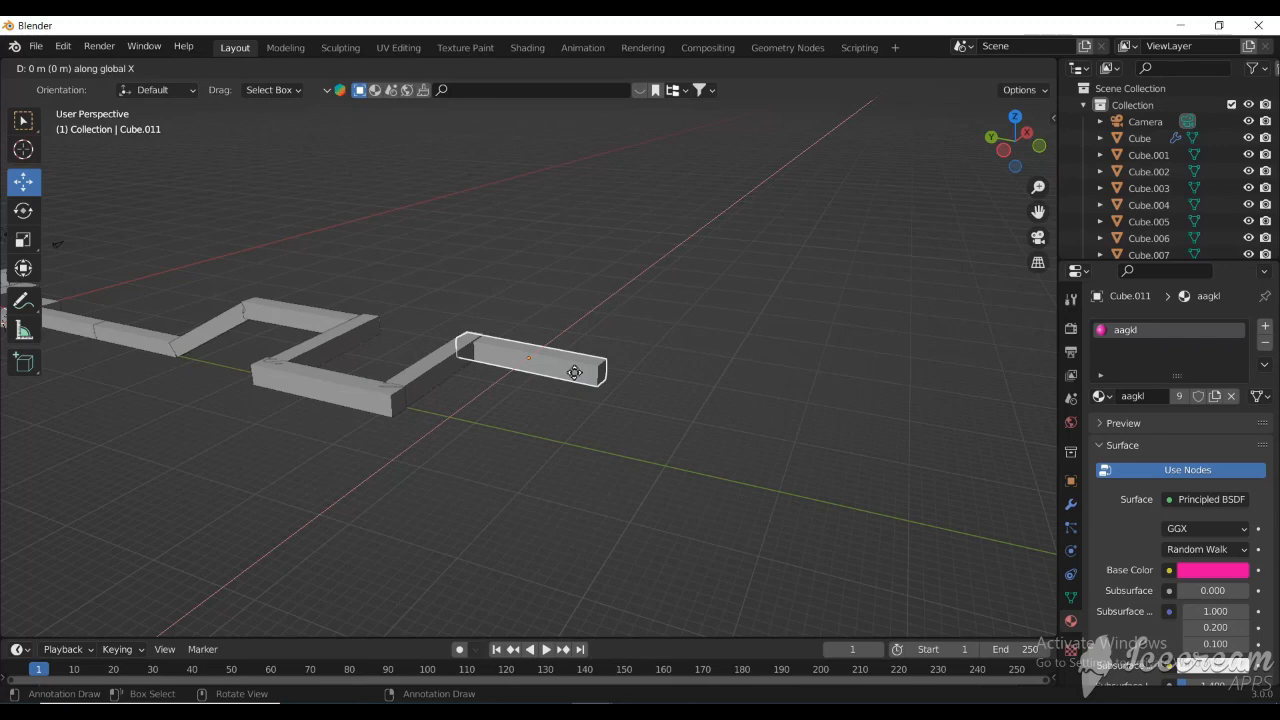
{"action": "key", "text": "y"}
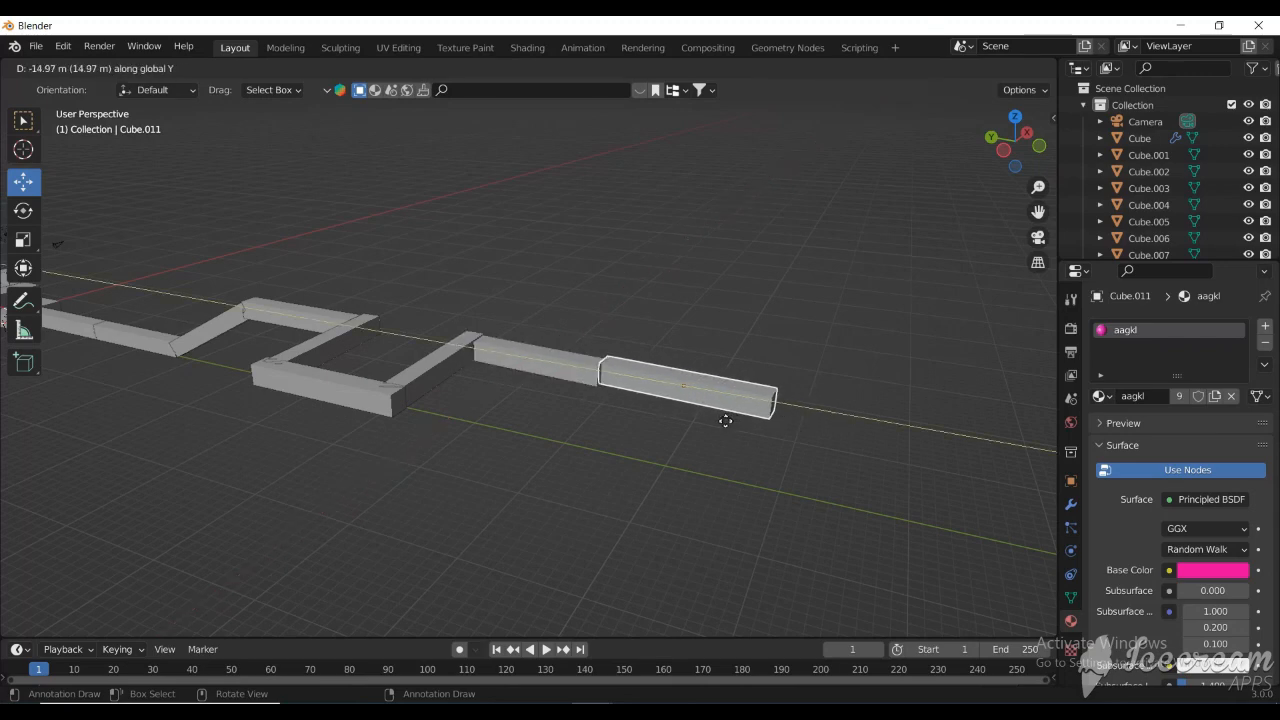
{"action": "left_click", "coordinate": [724, 419]}
- Scale the newest end block along X into a wide platform across the end of the path
{"action": "left_click_drag", "start_coordinate": [1011, 151], "coordinate": [926, 206]}
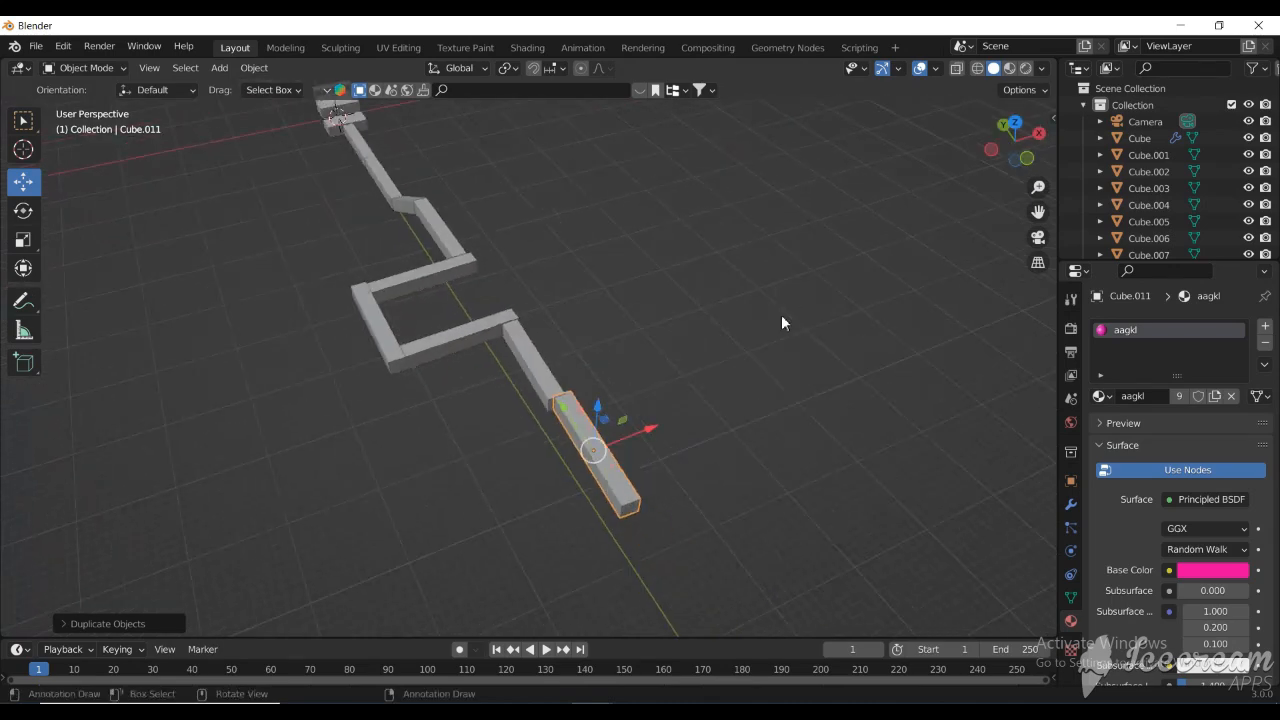
{"action": "left_click", "coordinate": [23, 242]}
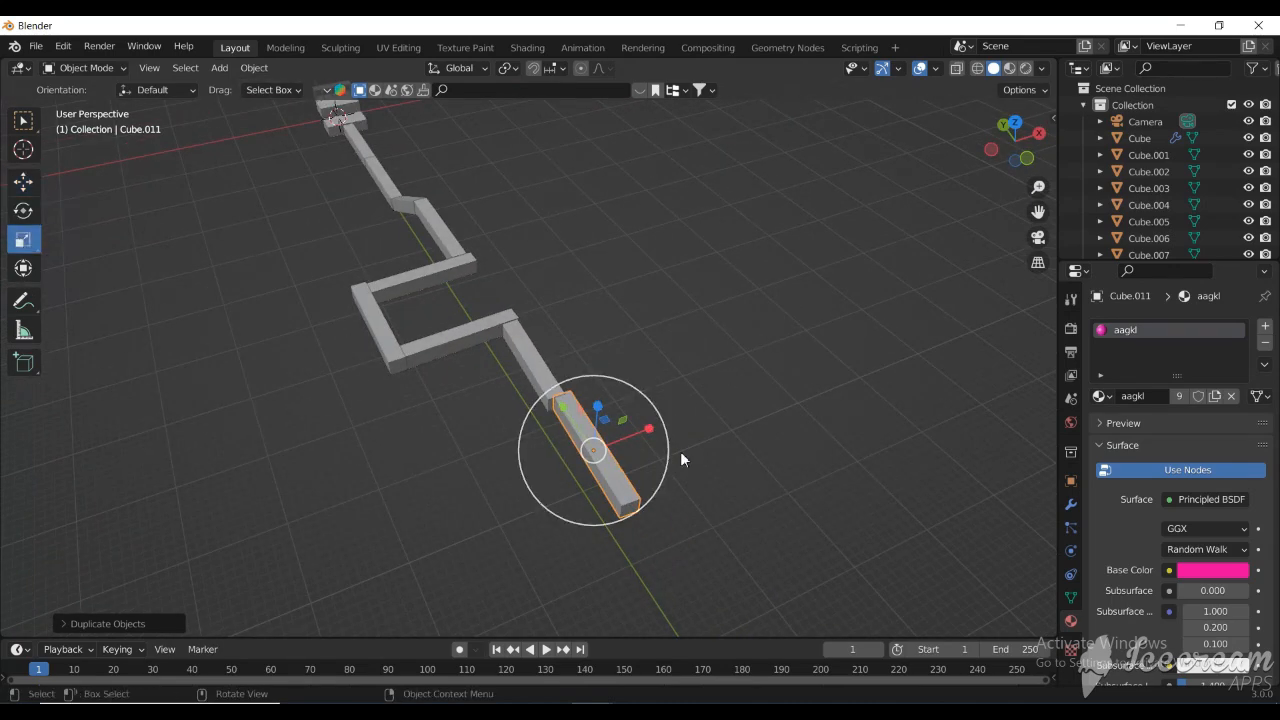
{"action": "left_click_drag", "start_coordinate": [649, 429], "coordinate": [510, 640]}
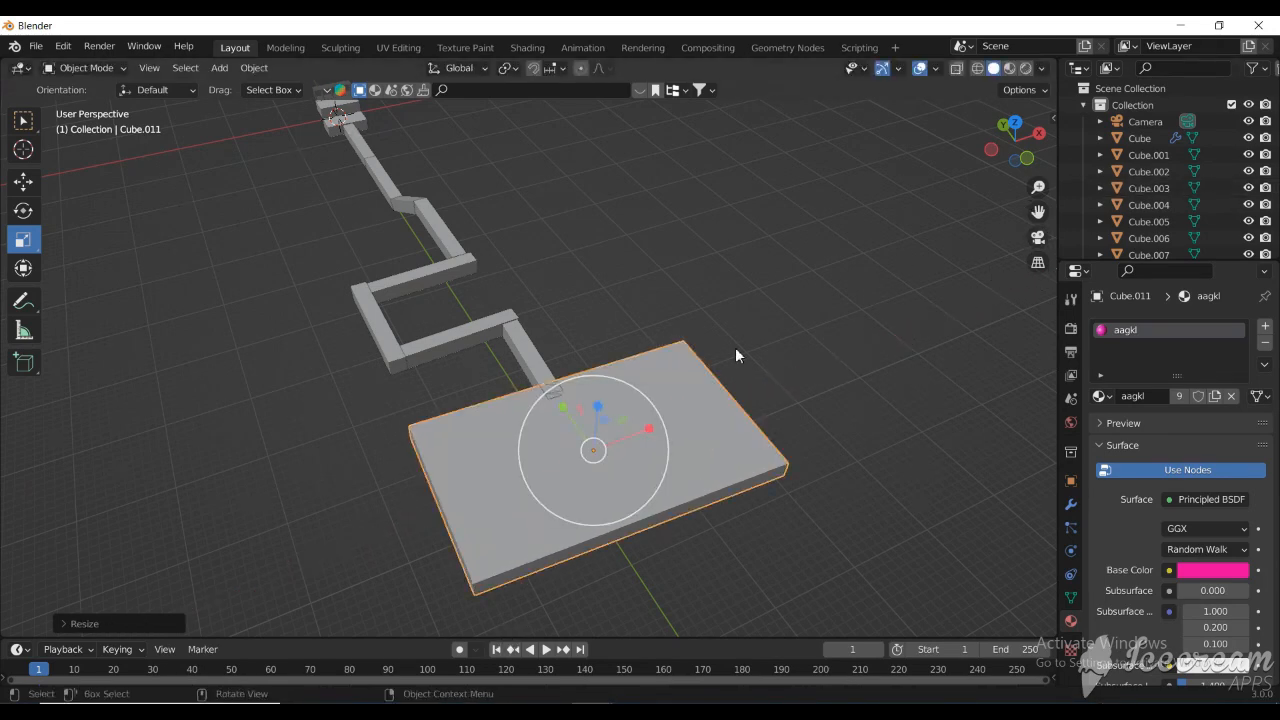
{"action": "left_click_drag", "start_coordinate": [652, 430], "coordinate": [771, 432]}
{"action": "scroll", "coordinate": [771, 432], "scroll_direction": "down", "scroll_amount": 1}
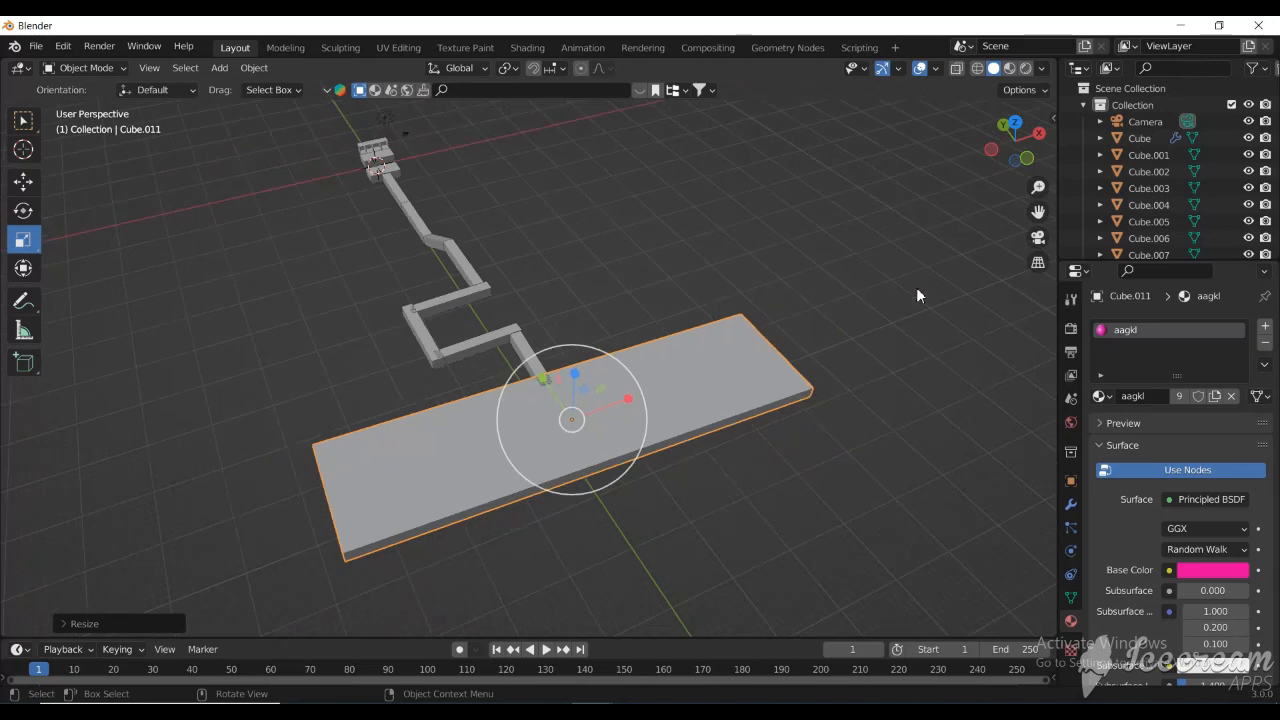
- Nudge the wide platform slightly along negative Y so its edge meets the end of the path
{"action": "left_click_drag", "start_coordinate": [1015, 140], "coordinate": [955, 150]}
{"action": "scroll", "coordinate": [774, 321], "scroll_direction": "up", "scroll_amount": 5}
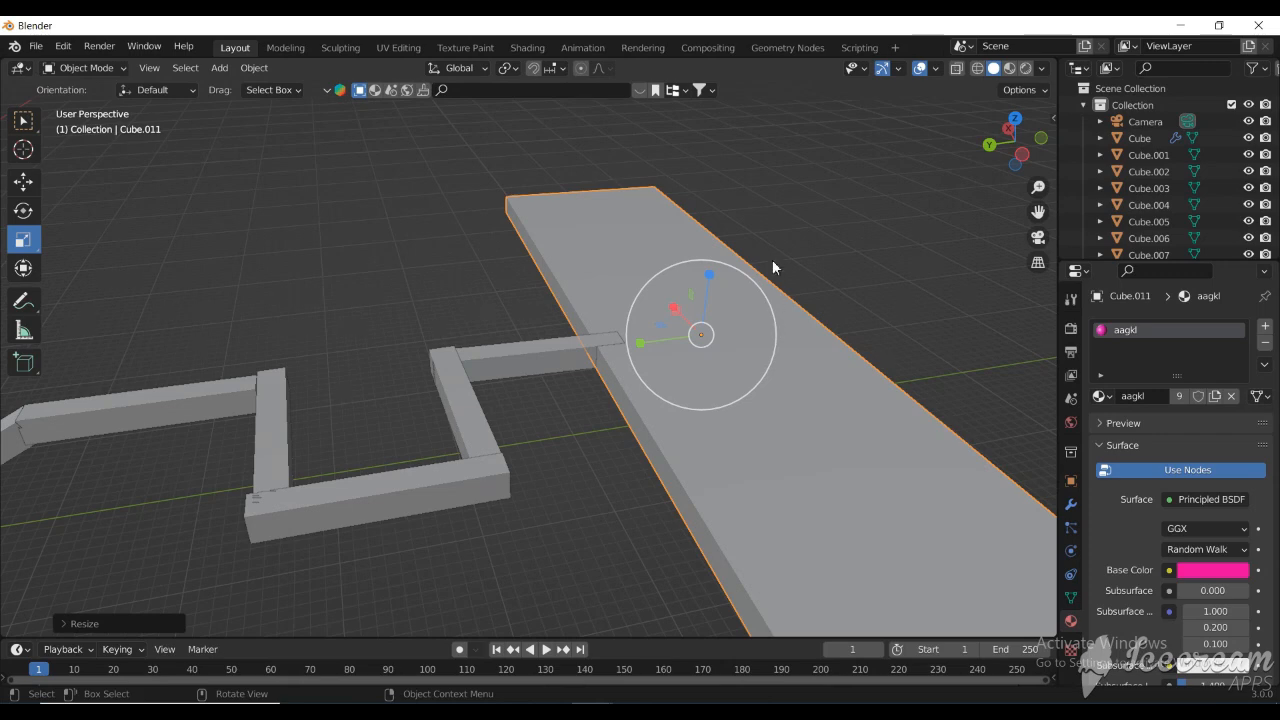
{"action": "left_click", "coordinate": [17, 186]}
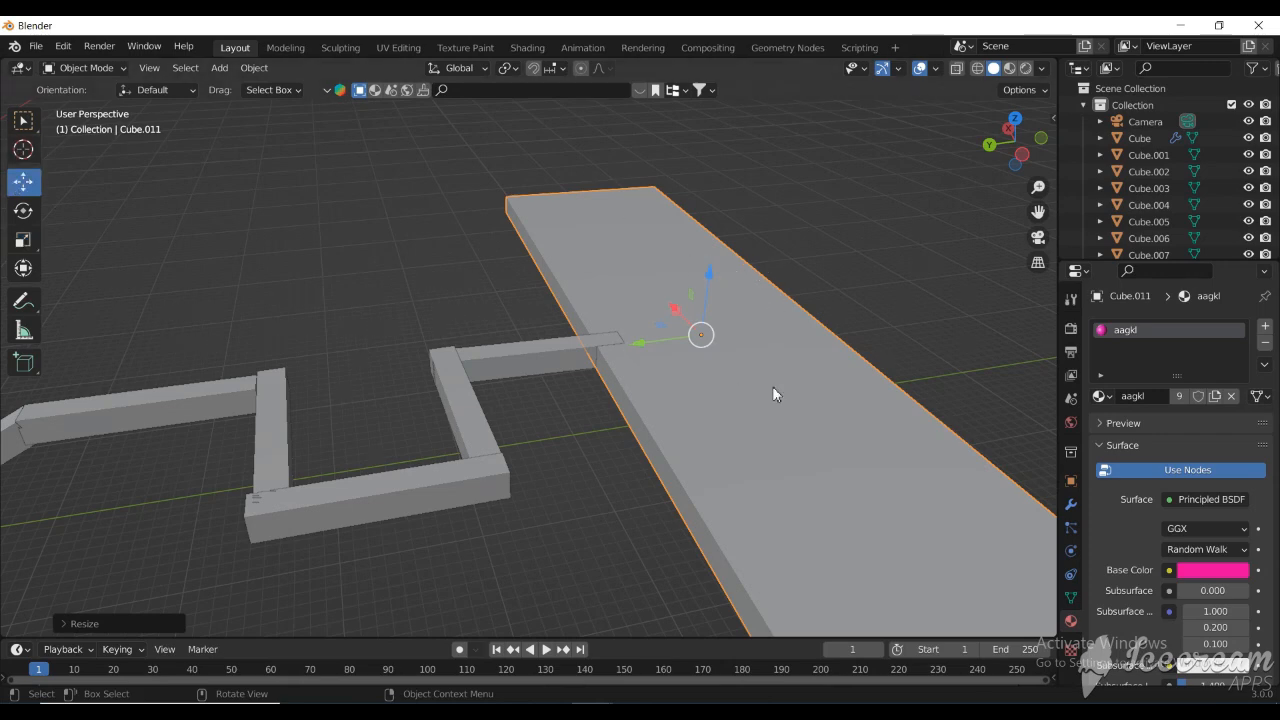
{"action": "left_click_drag", "start_coordinate": [638, 343], "coordinate": [656, 343]}
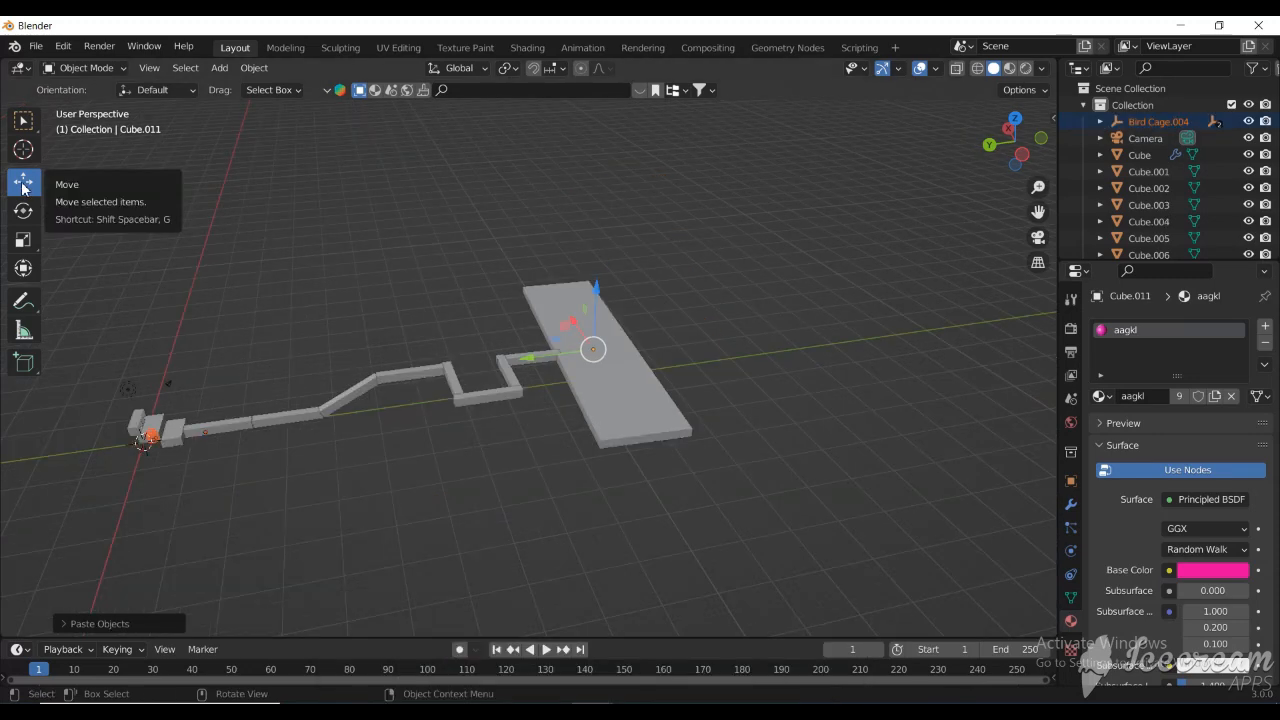
- Move the pasted bird cage along negative Y to the wide platform and raise it about 4 m along Z
{"action": "left_click", "coordinate": [146, 443]}
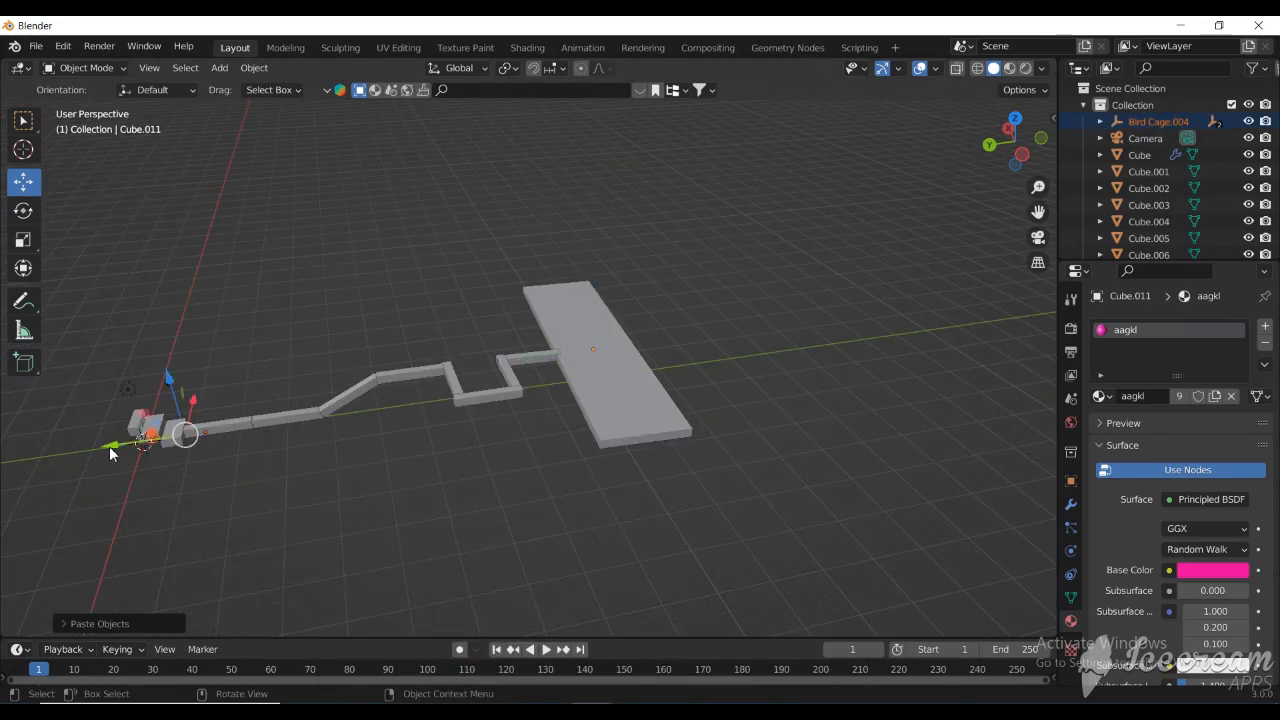
{"action": "left_click_drag", "start_coordinate": [110, 445], "coordinate": [707, 430]}
{"action": "scroll", "coordinate": [708, 430], "scroll_direction": "up", "scroll_amount": 5}
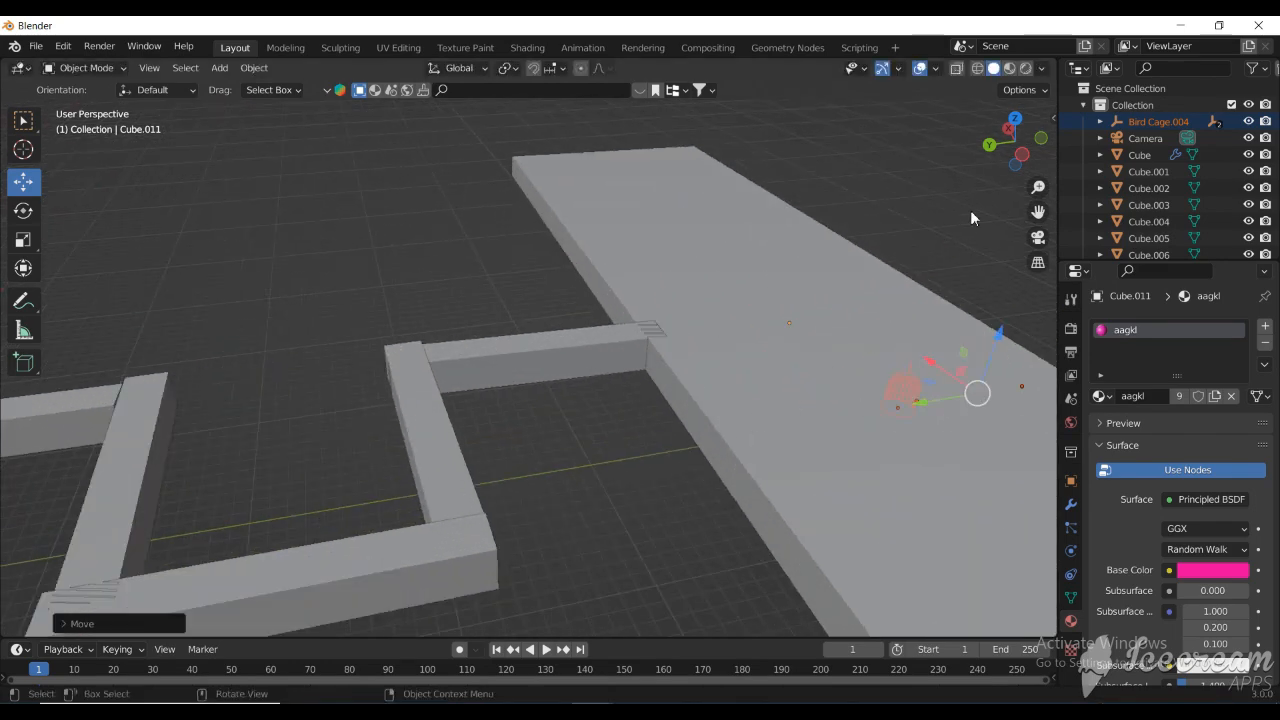
{"action": "left_click_drag", "start_coordinate": [1038, 212], "coordinate": [703, 292]}
{"action": "scroll", "coordinate": [688, 330], "scroll_direction": "up", "scroll_amount": 4}
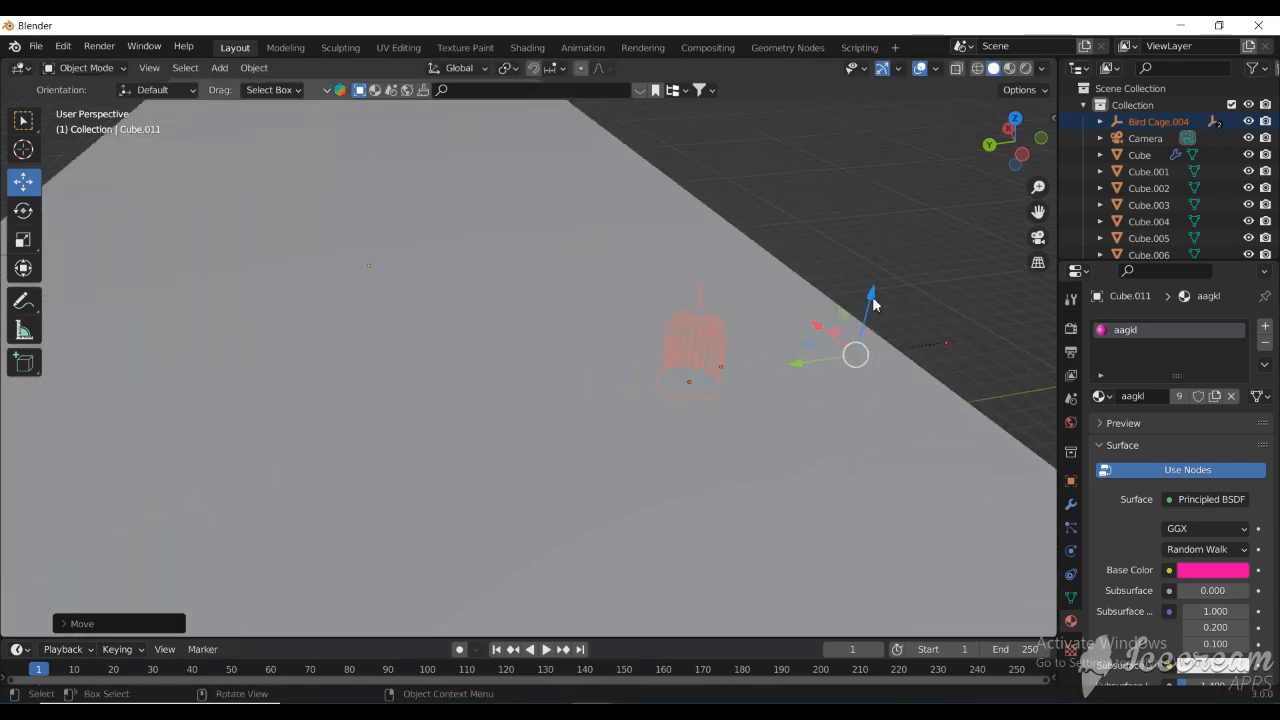
{"action": "key", "text": "g"}
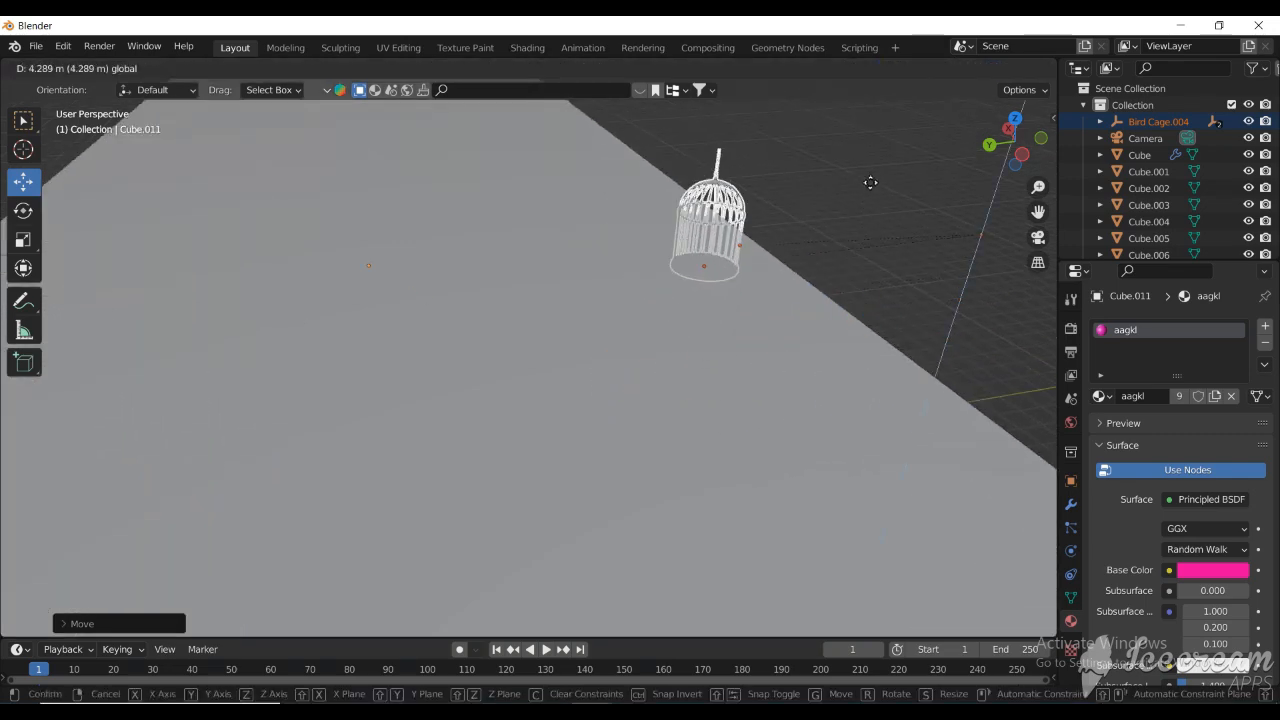
{"action": "left_click", "coordinate": [868, 192]}
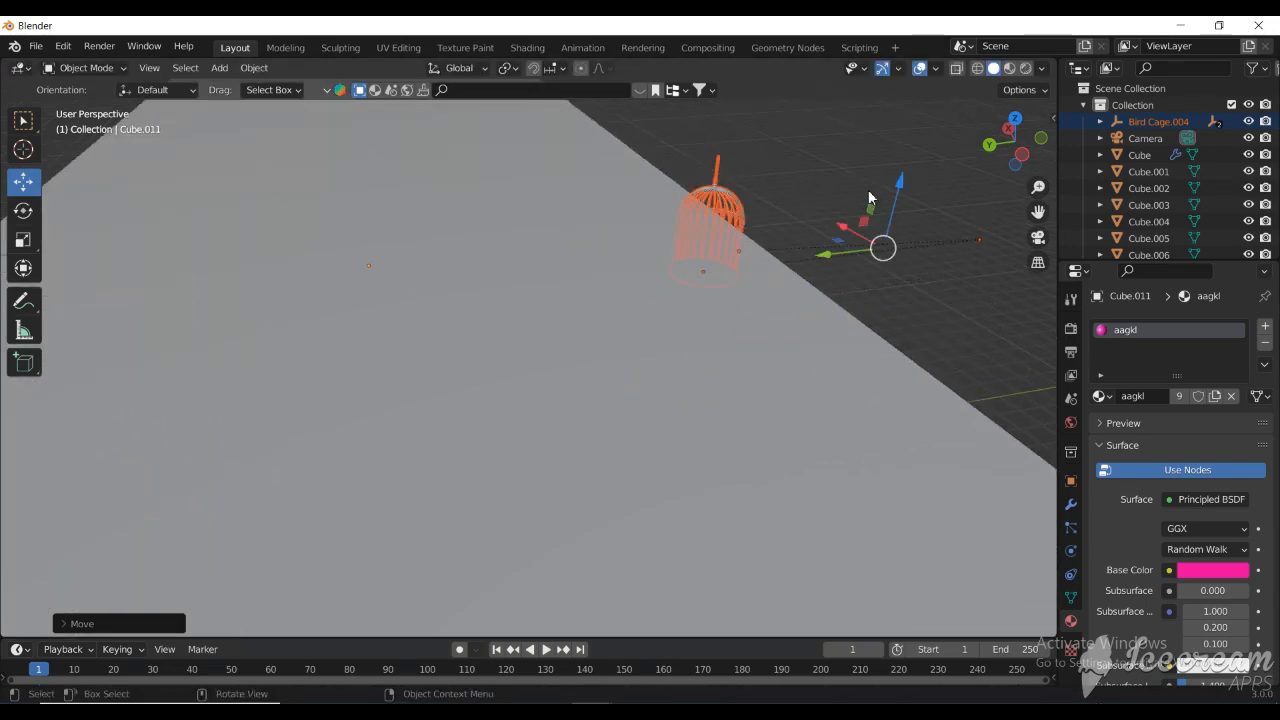
- Switch the viewport to Material Preview shading and lower the bird cage slightly along Z
{"action": "left_click", "coordinate": [1009, 68]}
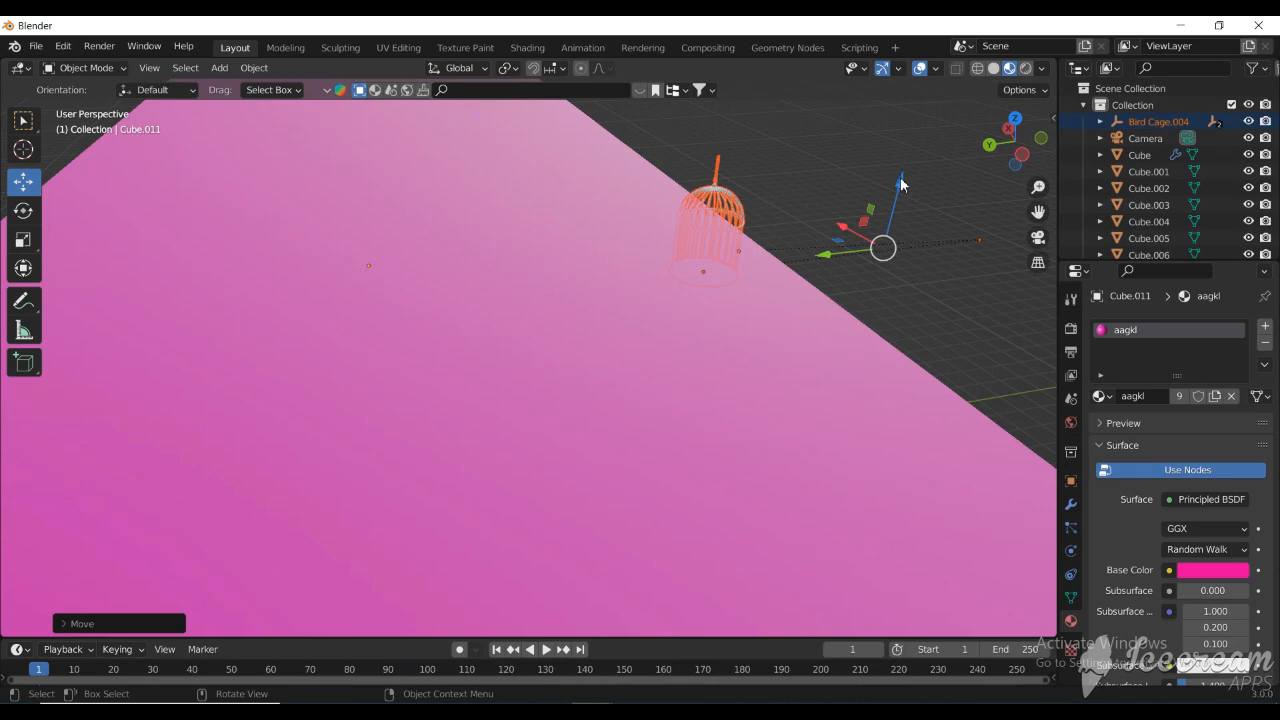
{"action": "left_click", "coordinate": [901, 134]}
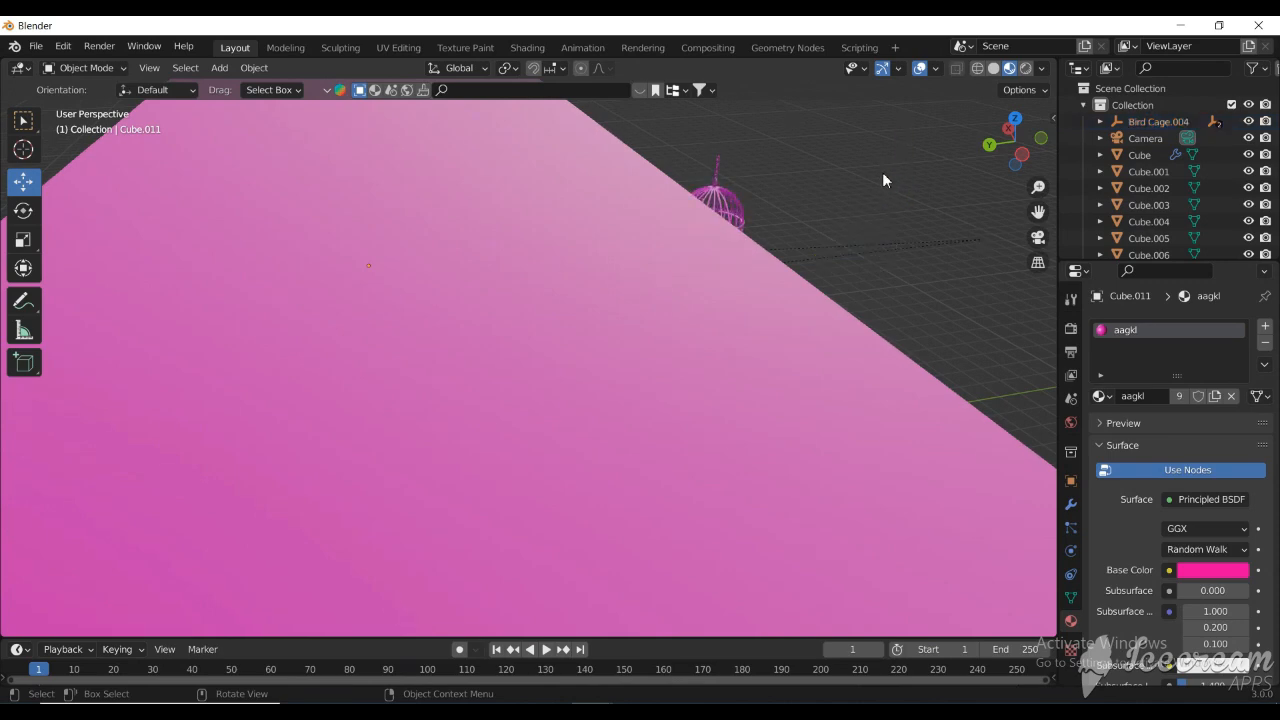
{"action": "key", "text": "ctrl+z"}
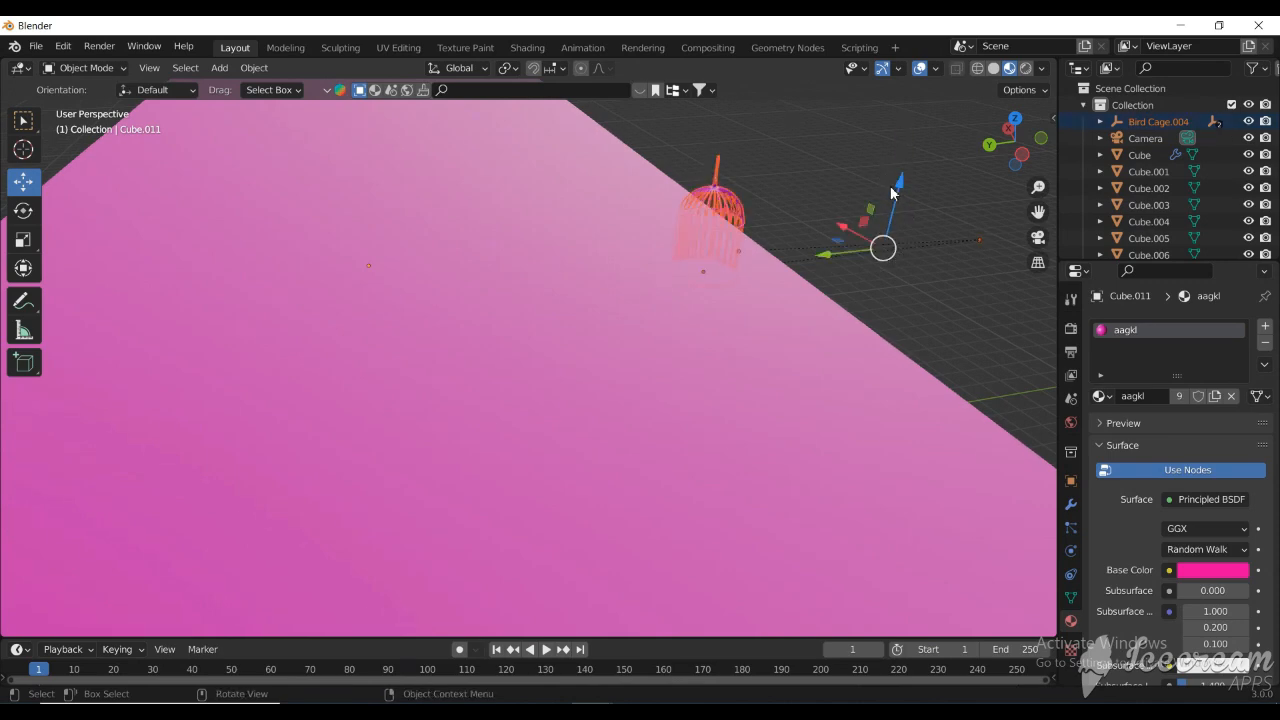
{"action": "mouse_move", "coordinate": [891, 193]}
{"action": "left_mouse_down"}
{"action": "mouse_move", "coordinate": [899, 125]}
{"action": "mouse_move", "coordinate": [895, 205]}
{"action": "left_mouse_up"}
{"action": "scroll", "coordinate": [895, 262], "scroll_direction": "down", "scroll_amount": 3}
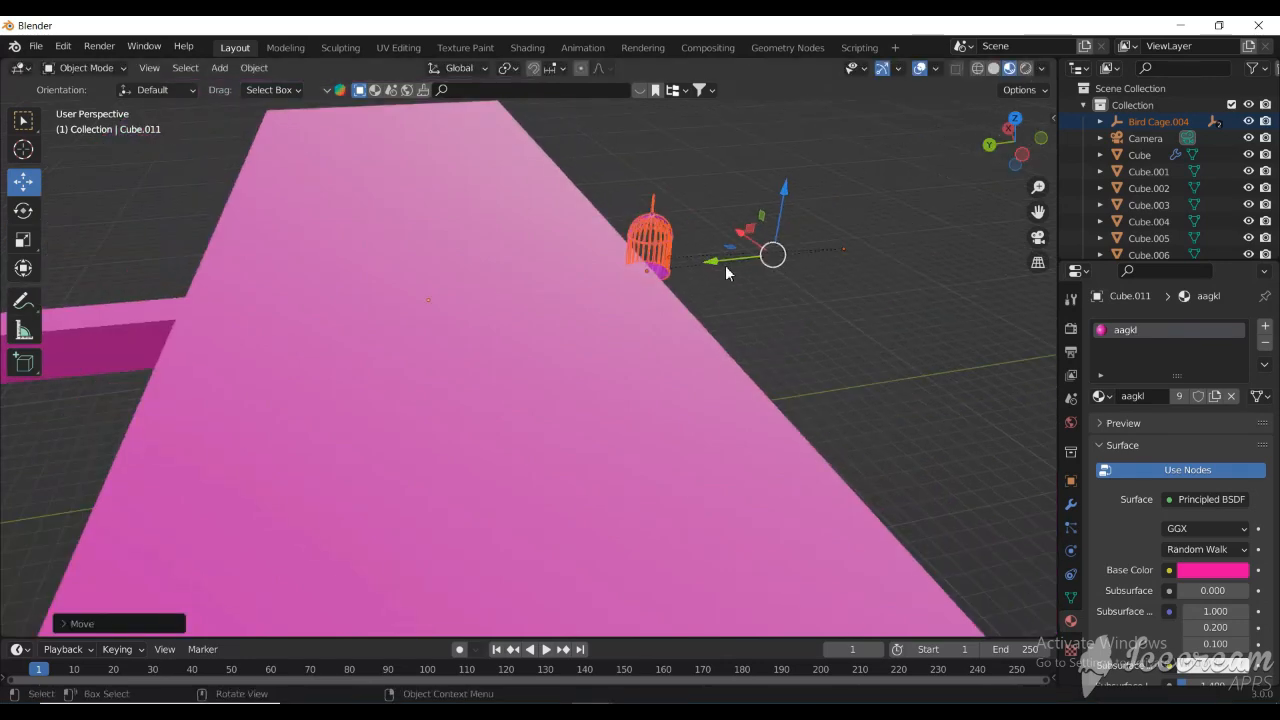
- Move the bird cage along positive Y over the platform and raise it slightly so its base sits on the surface
{"action": "left_click_drag", "start_coordinate": [771, 252], "coordinate": [680, 277]}
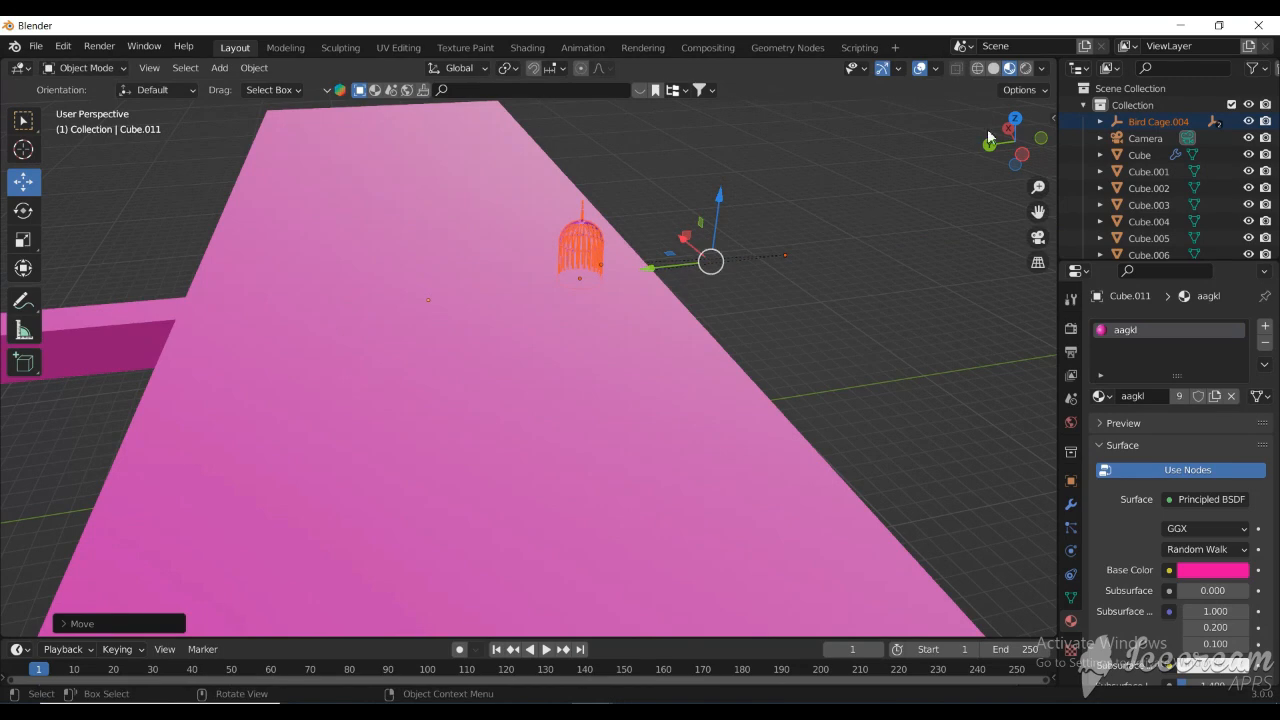
{"action": "left_click_drag", "start_coordinate": [988, 136], "coordinate": [1040, 190]}
{"action": "scroll", "coordinate": [688, 365], "scroll_direction": "down", "scroll_amount": 3}
{"action": "scroll", "coordinate": [534, 348], "scroll_direction": "up", "scroll_amount": 4}
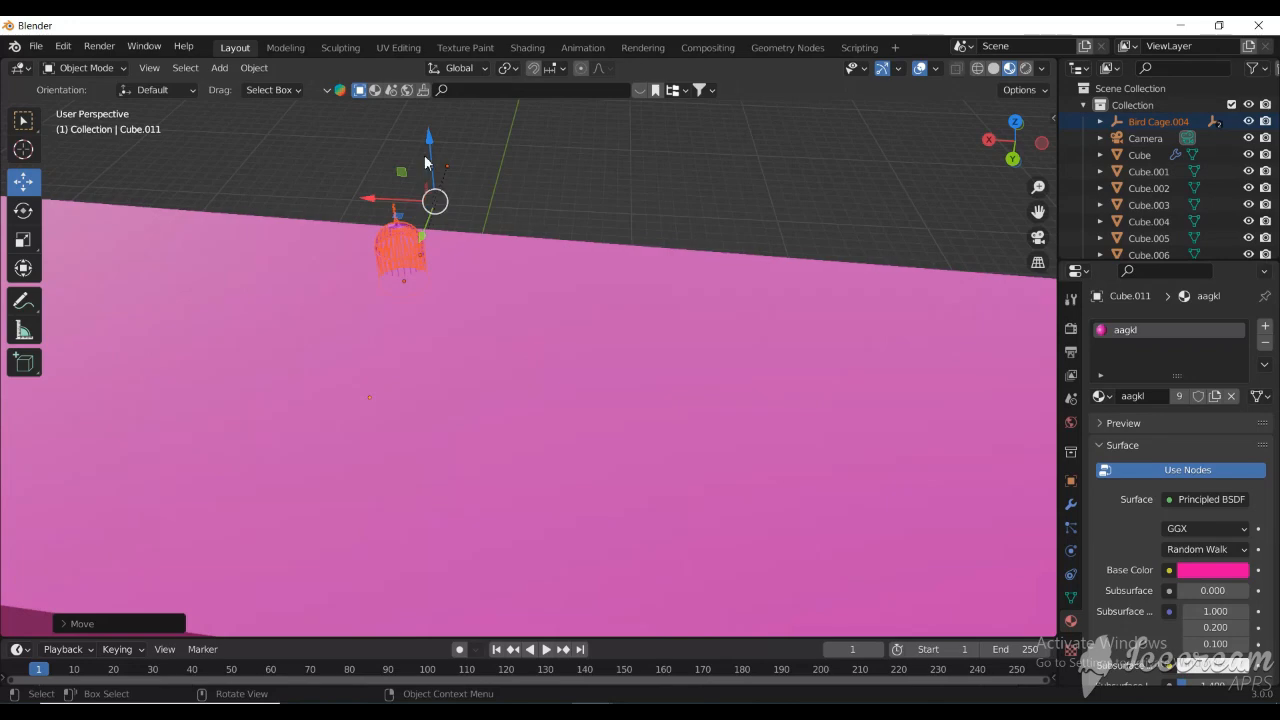
{"action": "left_click_drag", "start_coordinate": [426, 148], "coordinate": [428, 128]}
- Shift the bird cage along positive X, away from the point where the path joins the platform
{"action": "left_click_drag", "start_coordinate": [1015, 135], "coordinate": [994, 158]}
{"action": "scroll", "coordinate": [534, 330], "scroll_direction": "up", "scroll_amount": 3}
{"action": "scroll", "coordinate": [420, 314], "scroll_direction": "down", "scroll_amount": 6}
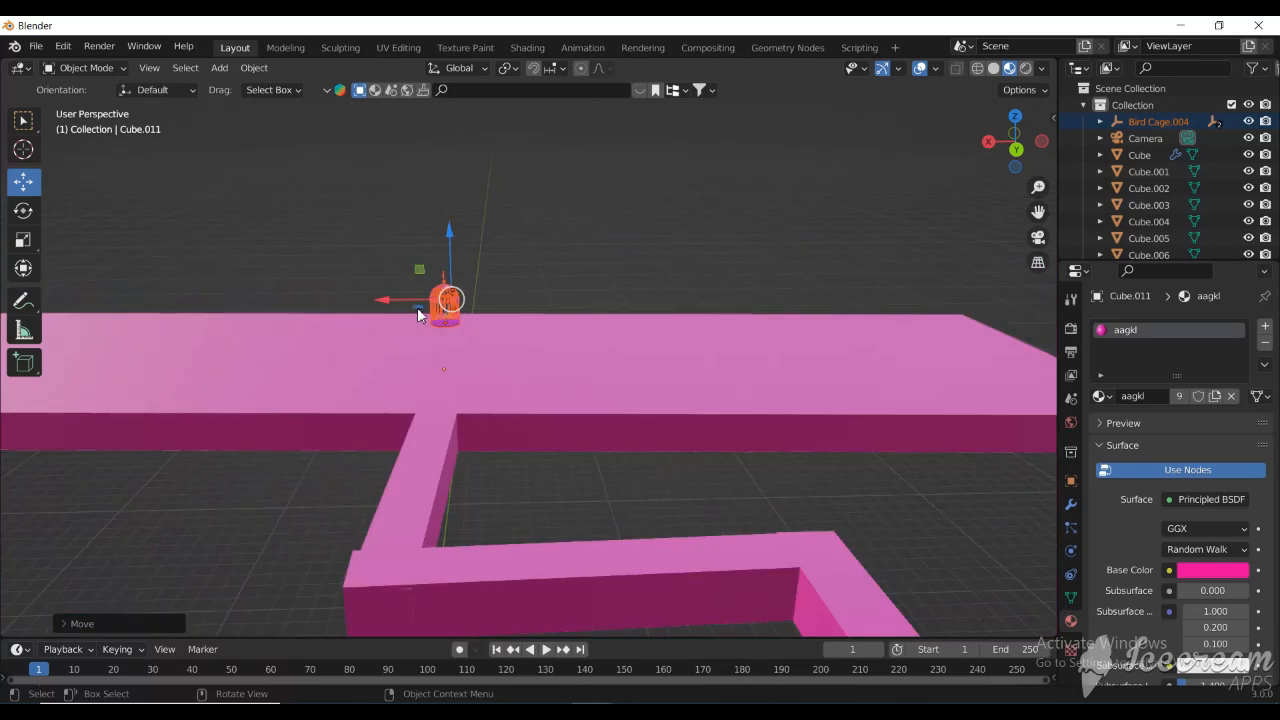
{"action": "left_click_drag", "start_coordinate": [404, 299], "coordinate": [324, 299]}
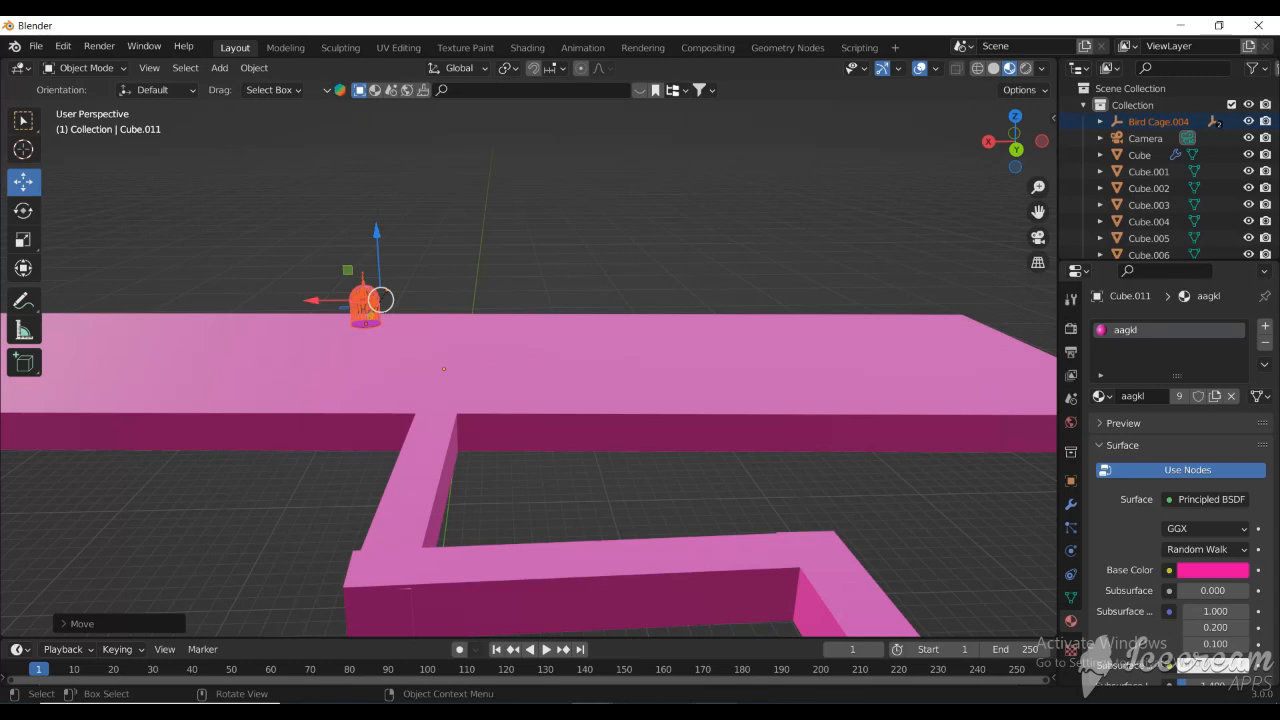
{"action": "left_click", "coordinate": [717, 712]}
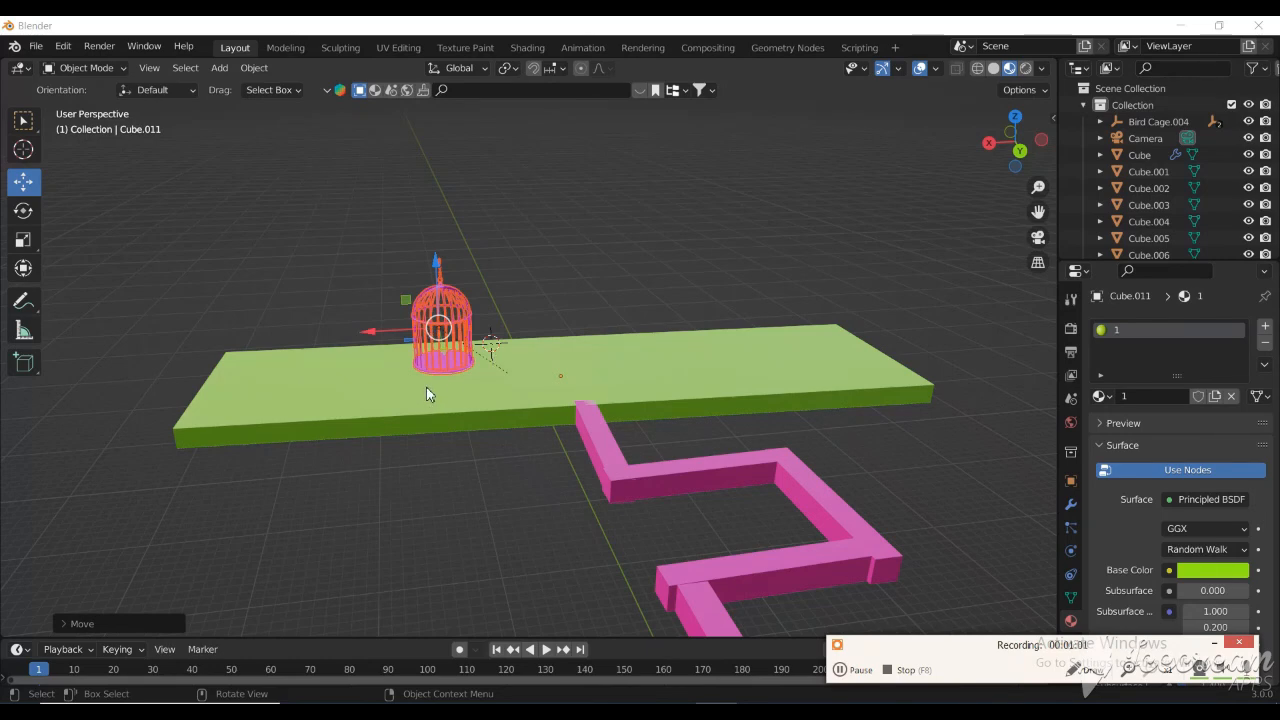
- Try moving the enlarged bird cage freely over the platform and undo the move
{"action": "scroll", "coordinate": [426, 387], "scroll_direction": "up", "scroll_amount": 6}
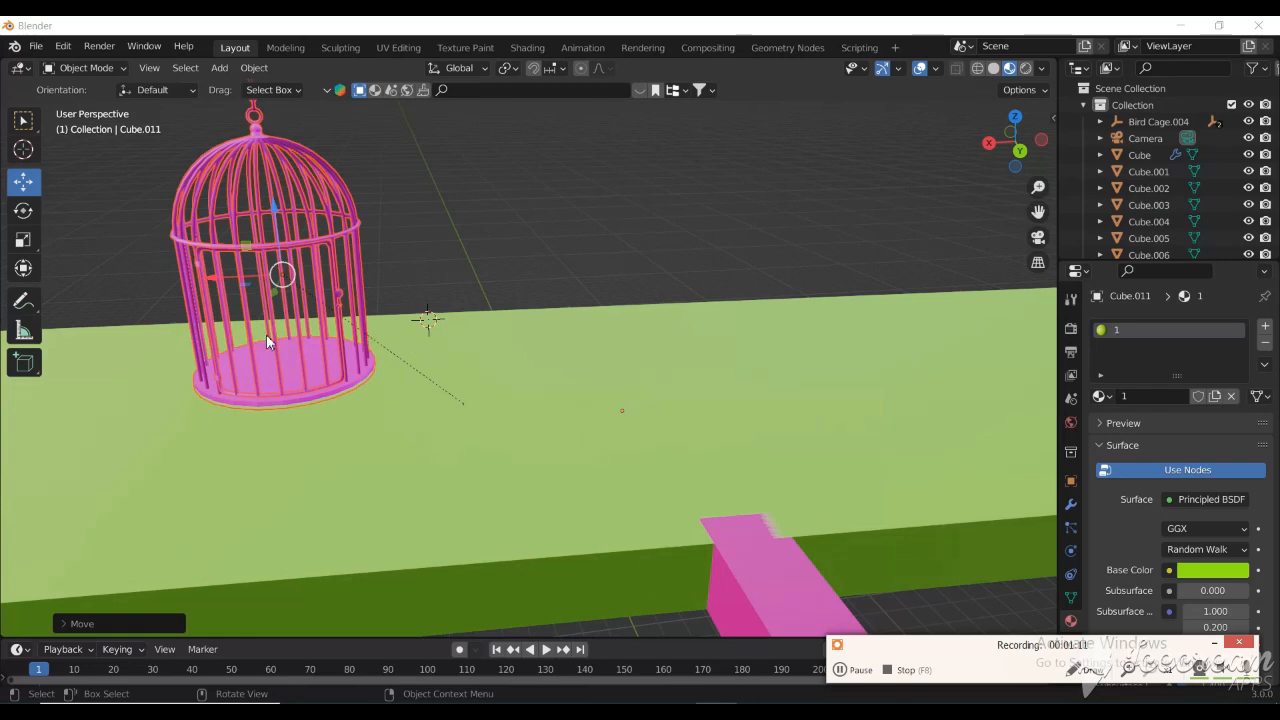
{"action": "scroll", "coordinate": [258, 334], "scroll_direction": "down", "scroll_amount": 1}
{"action": "key", "text": "g"}
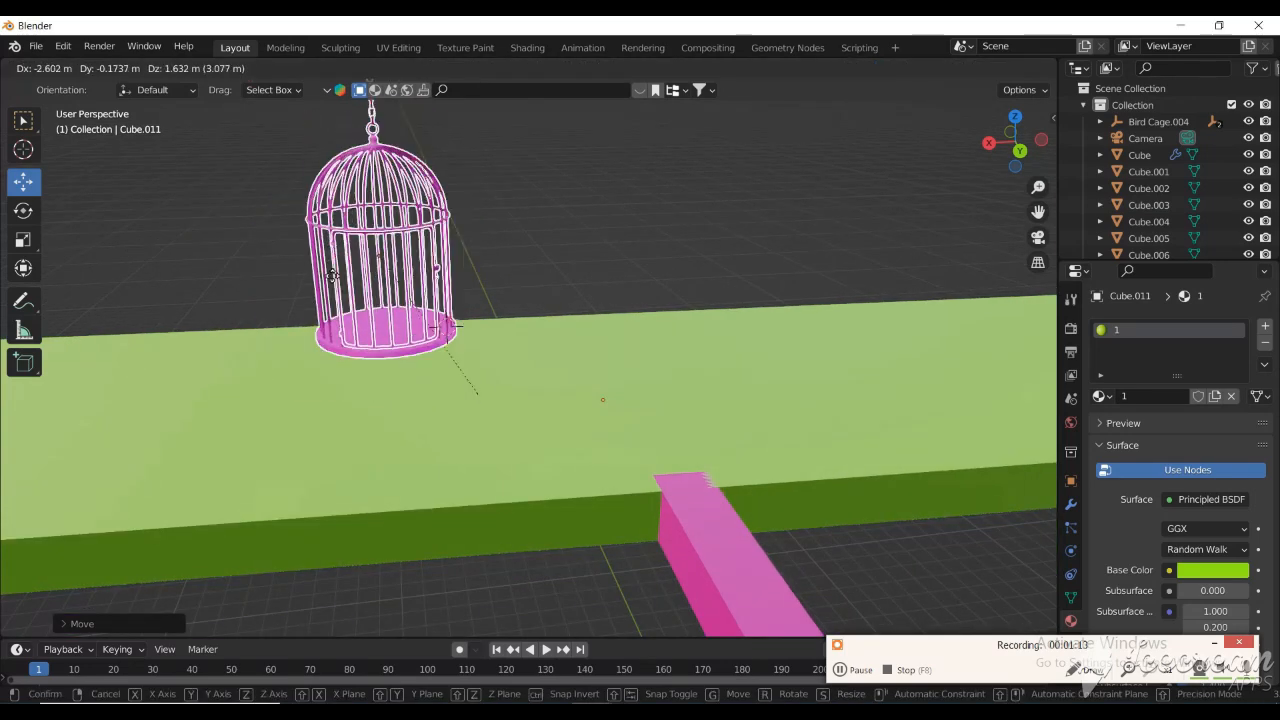
{"action": "left_click", "coordinate": [330, 273]}
{"action": "key", "text": "ctrl+z"}
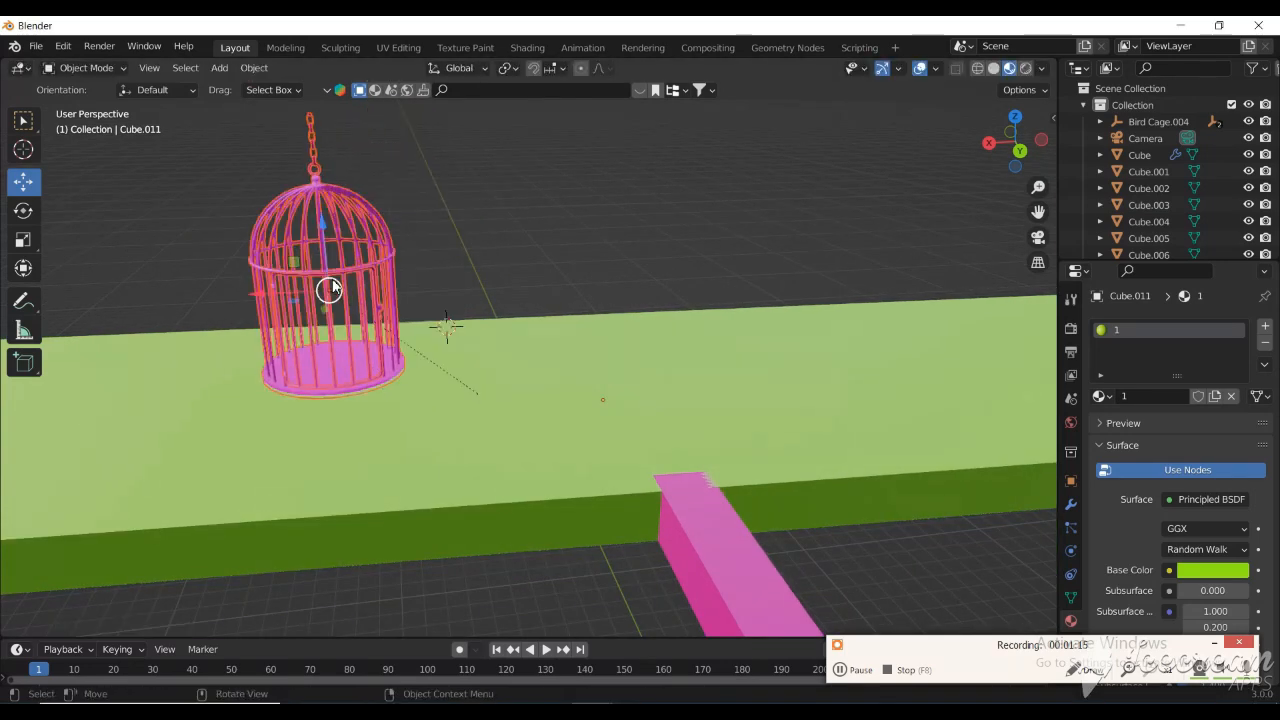
- Duplicate the bird cage and place the copy beside the original along negative X on the green platform
{"action": "key", "text": "g"}
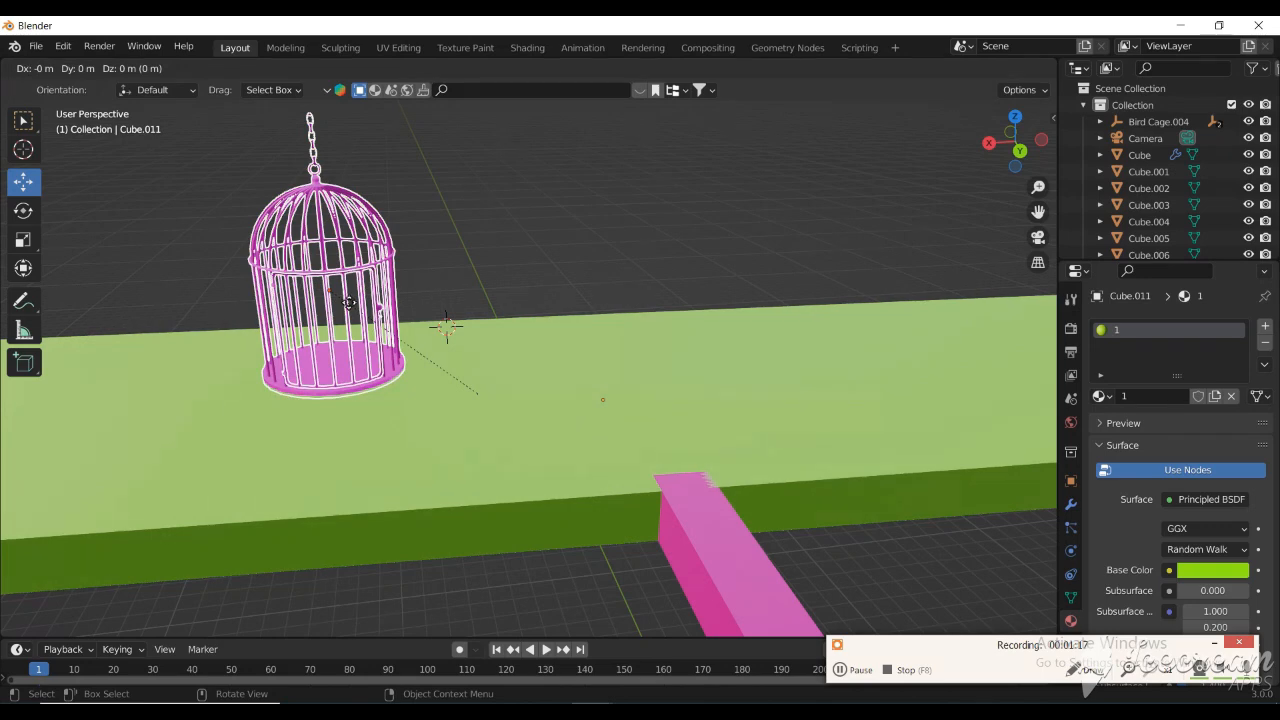
{"action": "key", "text": "x"}
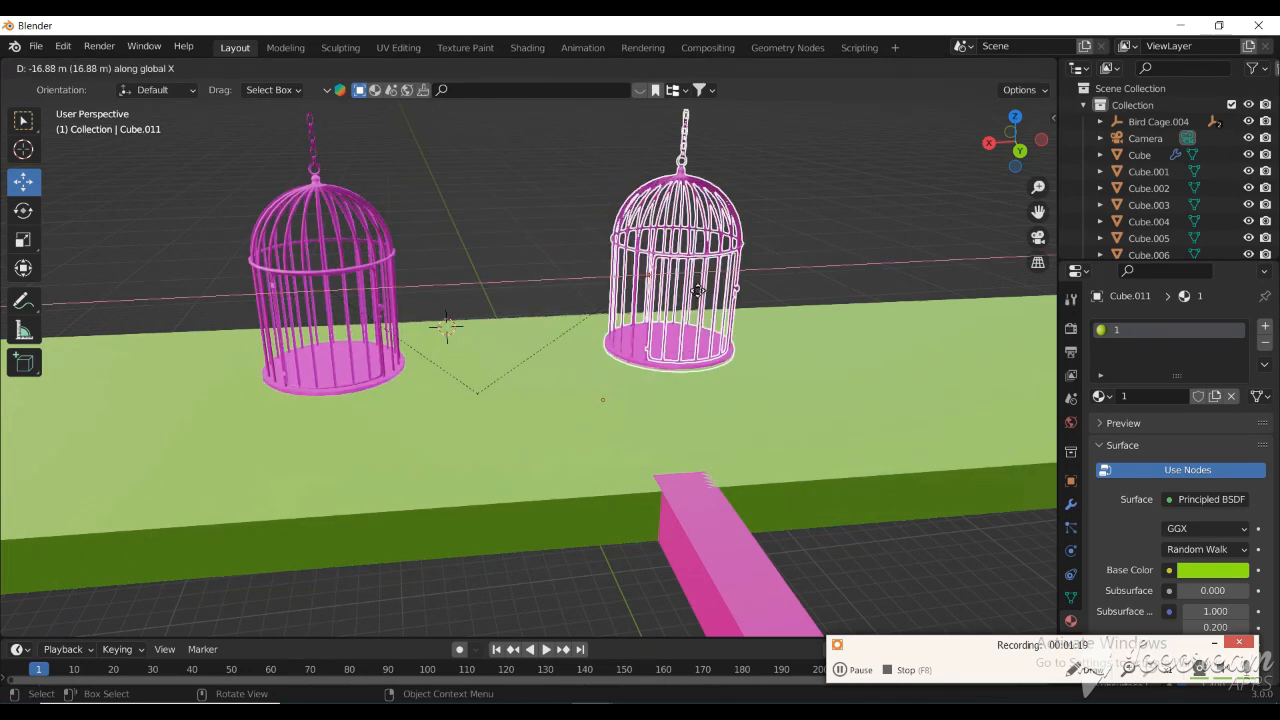
{"action": "left_click", "coordinate": [699, 293]}
{"action": "scroll", "coordinate": [699, 294], "scroll_direction": "down", "scroll_amount": 6}
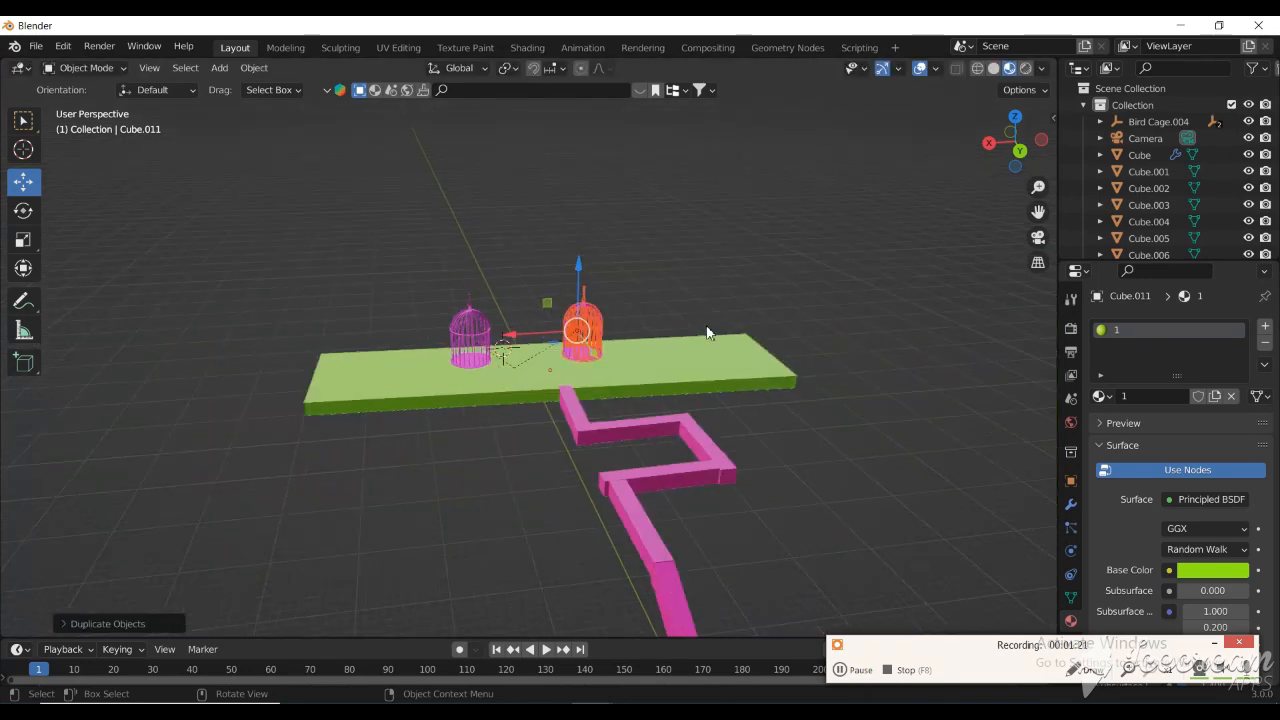
{"action": "scroll", "coordinate": [706, 331], "scroll_direction": "up", "scroll_amount": 7}
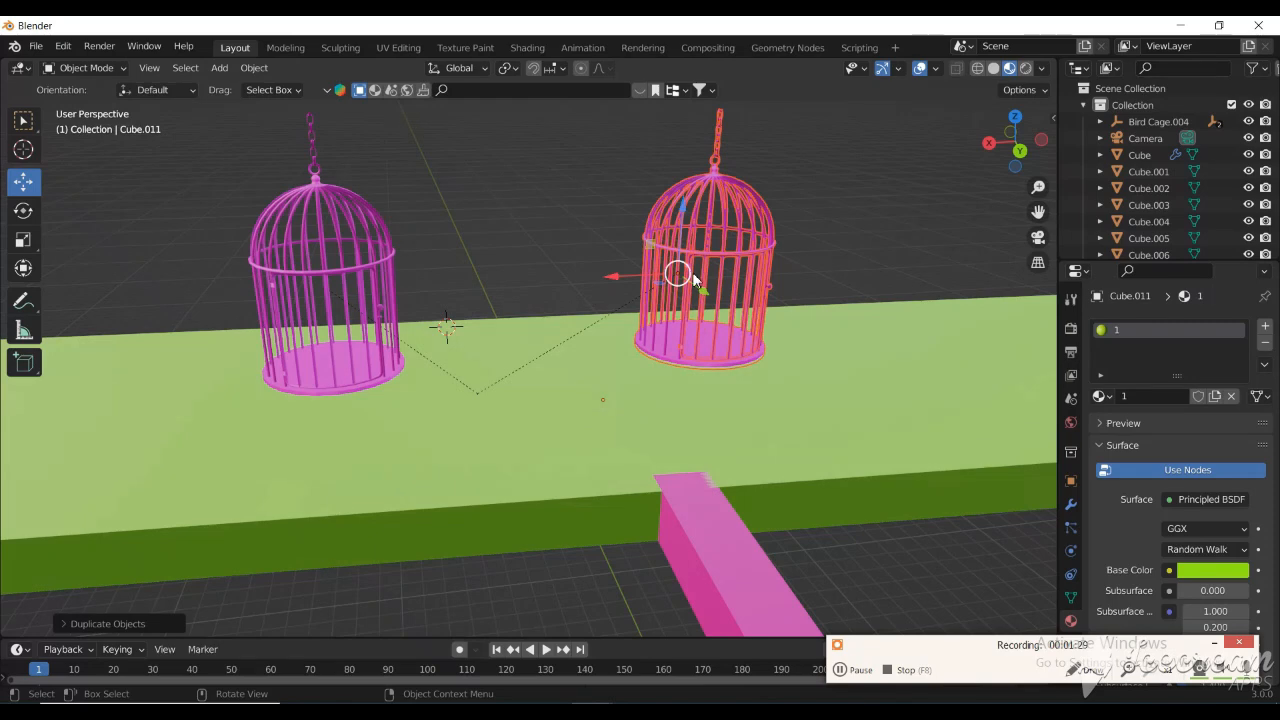
{"action": "scroll", "coordinate": [668, 332], "scroll_direction": "down", "scroll_amount": 4}
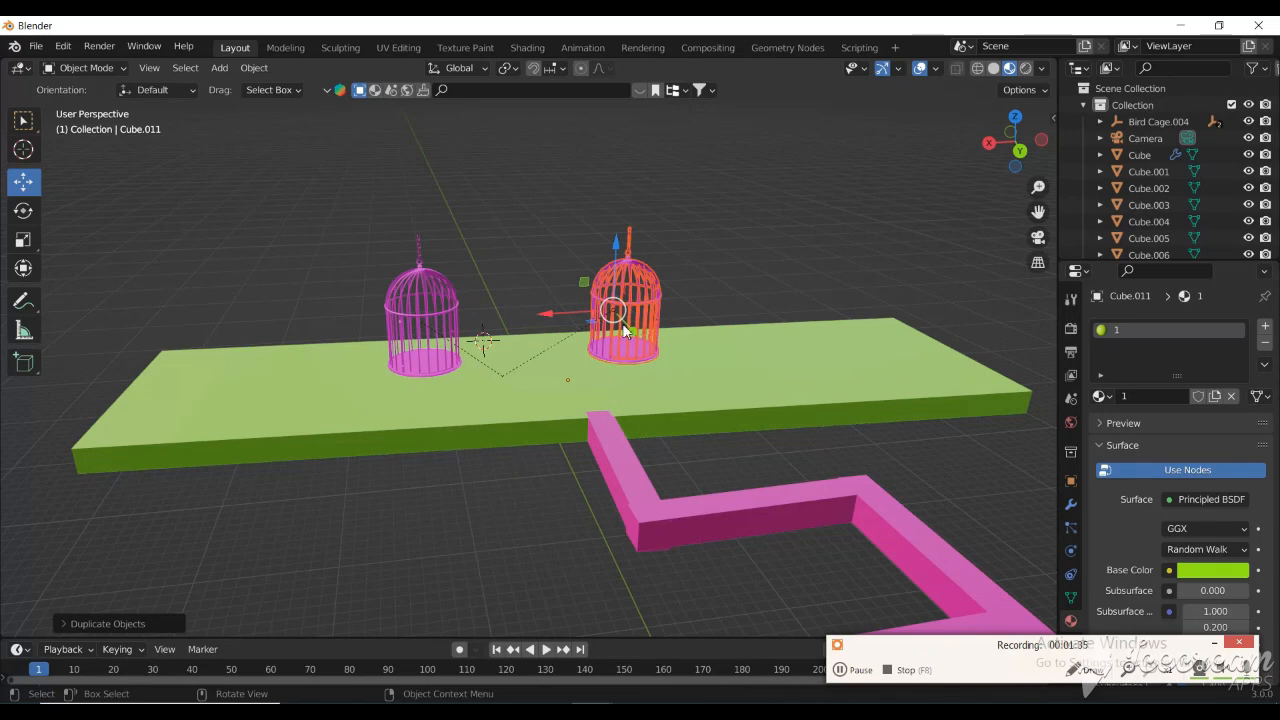
- Try raising the copied bird cage above the platform along Z and lower it back onto the surface
{"action": "scroll", "coordinate": [388, 290], "scroll_direction": "up", "scroll_amount": 3}
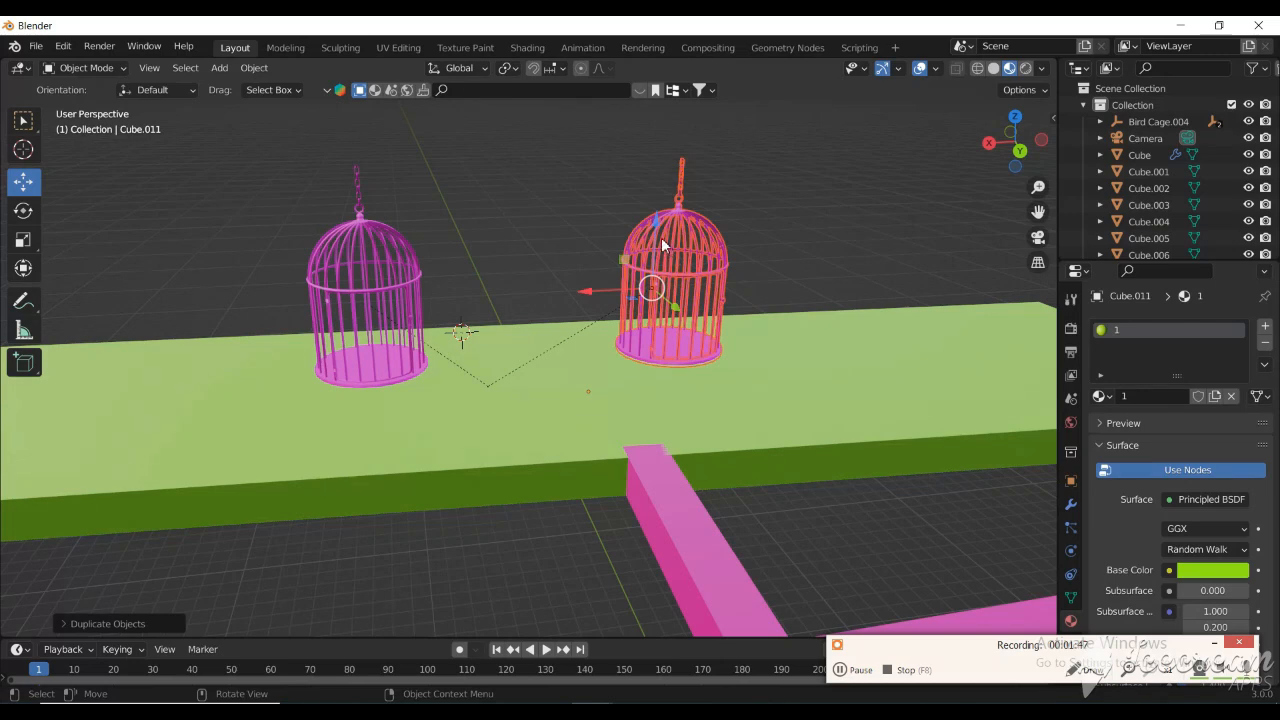
{"action": "left_click_drag", "start_coordinate": [652, 222], "coordinate": [658, 128]}
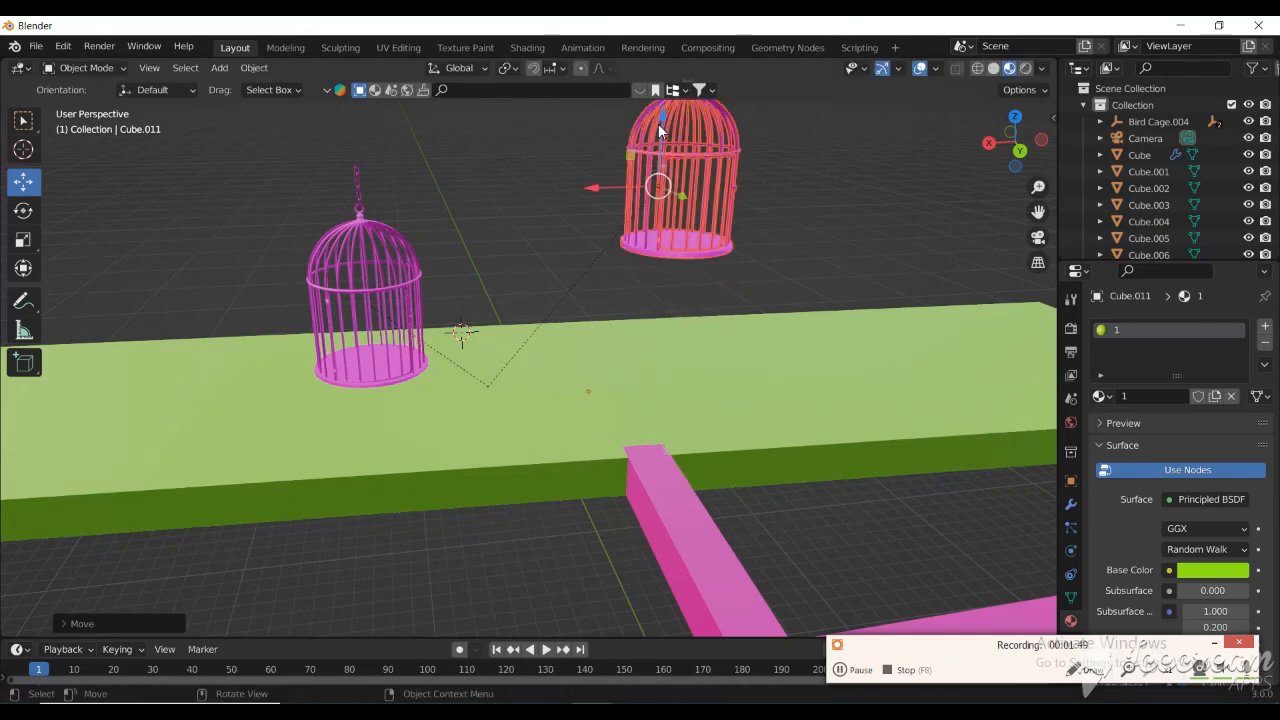
{"action": "scroll", "coordinate": [600, 160], "scroll_direction": "down", "scroll_amount": 3}
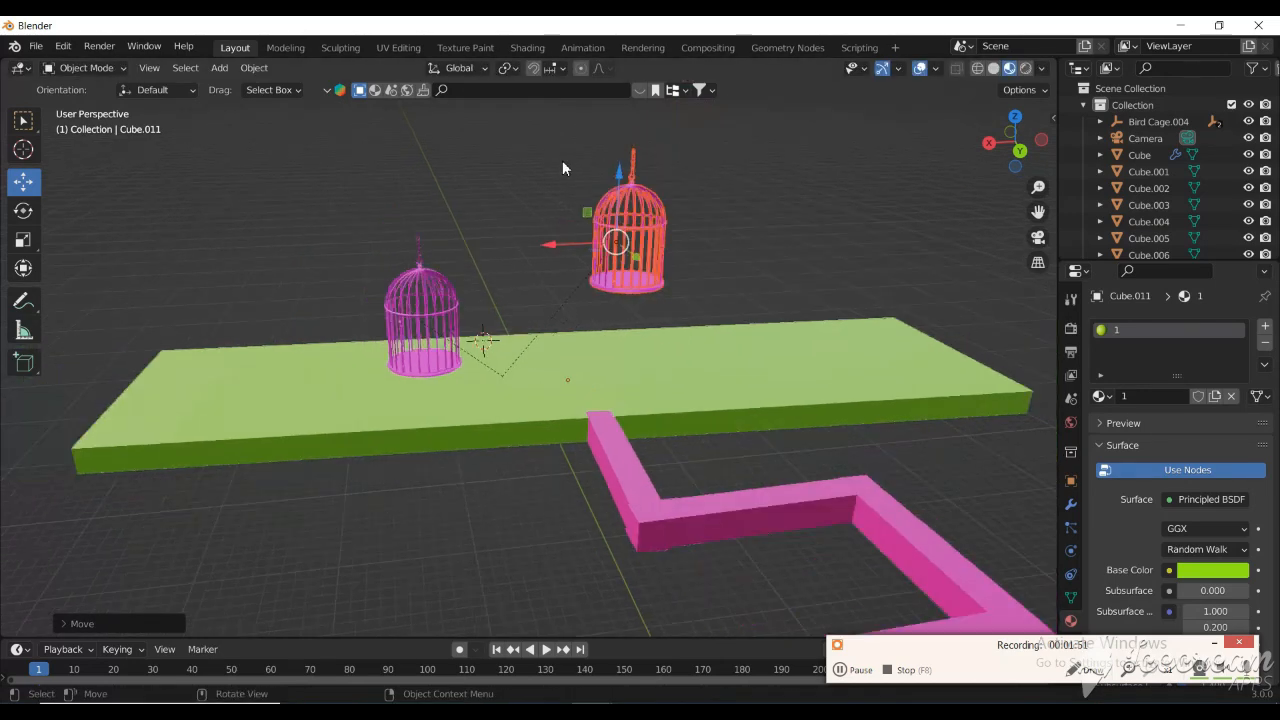
{"action": "scroll", "coordinate": [562, 163], "scroll_direction": "down", "scroll_amount": 1}
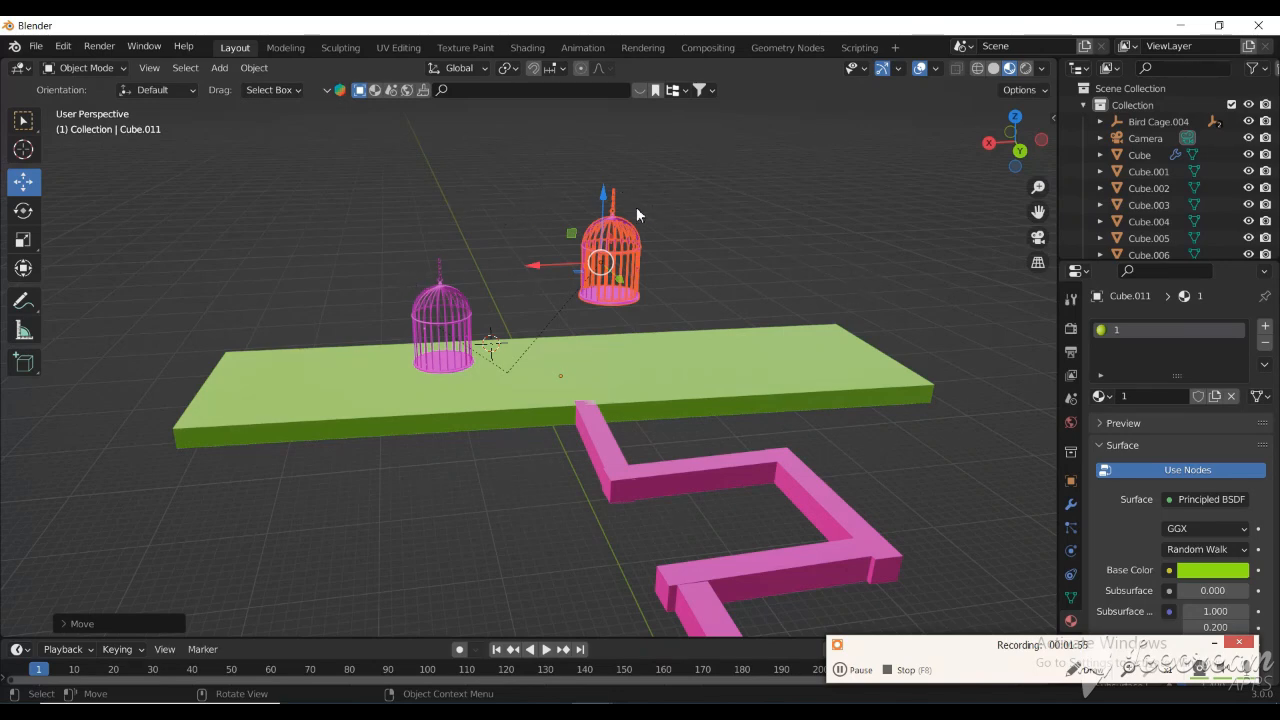
{"action": "scroll", "coordinate": [566, 209], "scroll_direction": "up", "scroll_amount": 3}
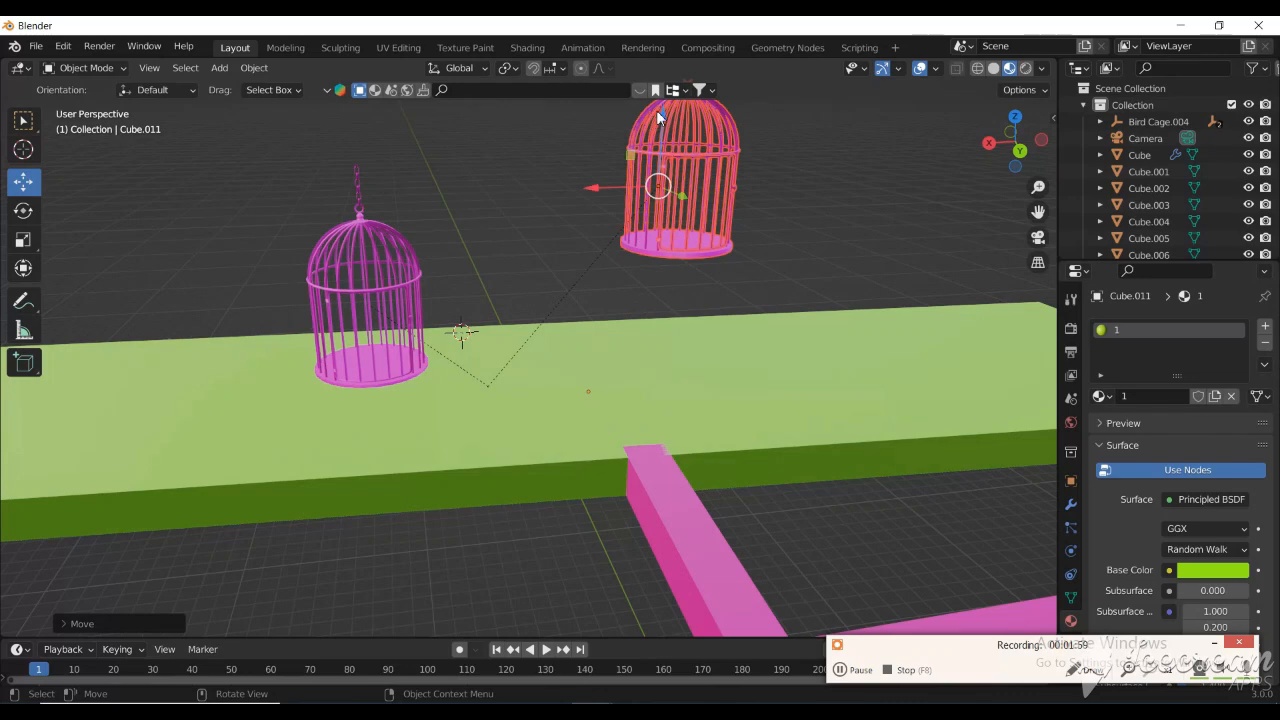
{"action": "left_click_drag", "start_coordinate": [663, 118], "coordinate": [666, 264]}
{"action": "scroll", "coordinate": [666, 264], "scroll_direction": "down", "scroll_amount": 8}
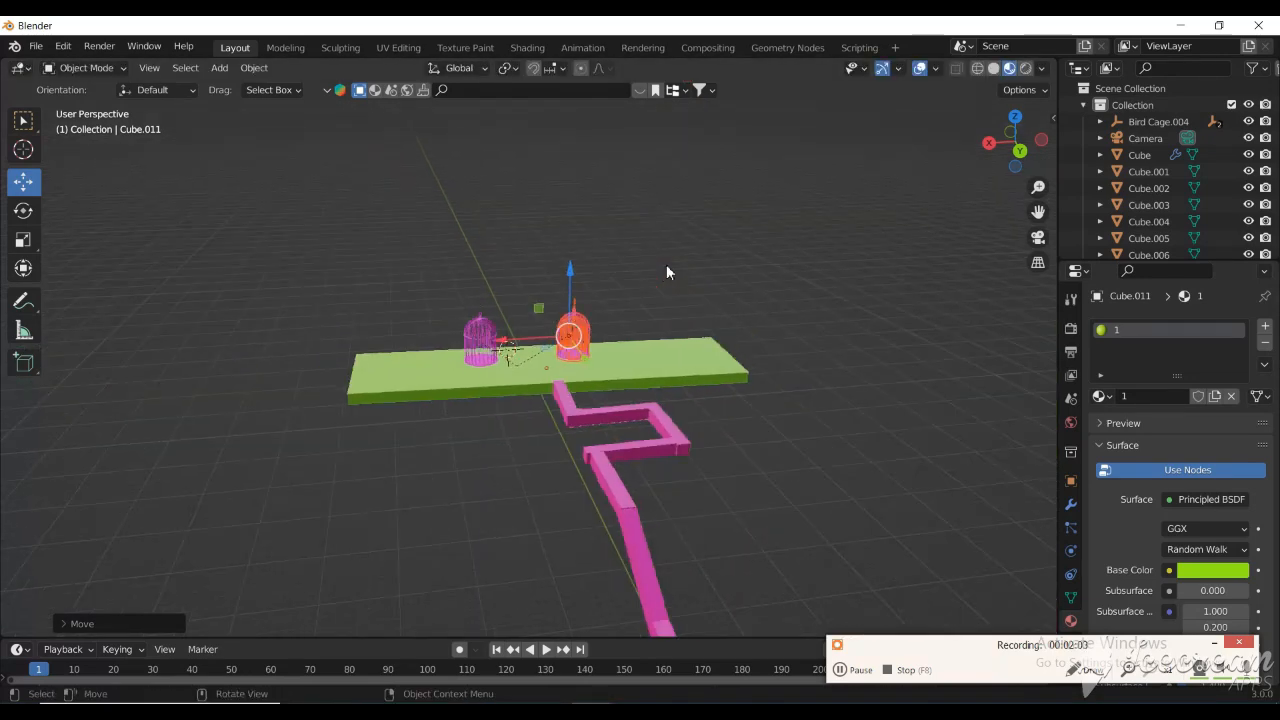
- Examine the green block with four open compartments on top of the blue block at the path's start
{"action": "scroll", "coordinate": [716, 295], "scroll_direction": "up", "scroll_amount": 5}
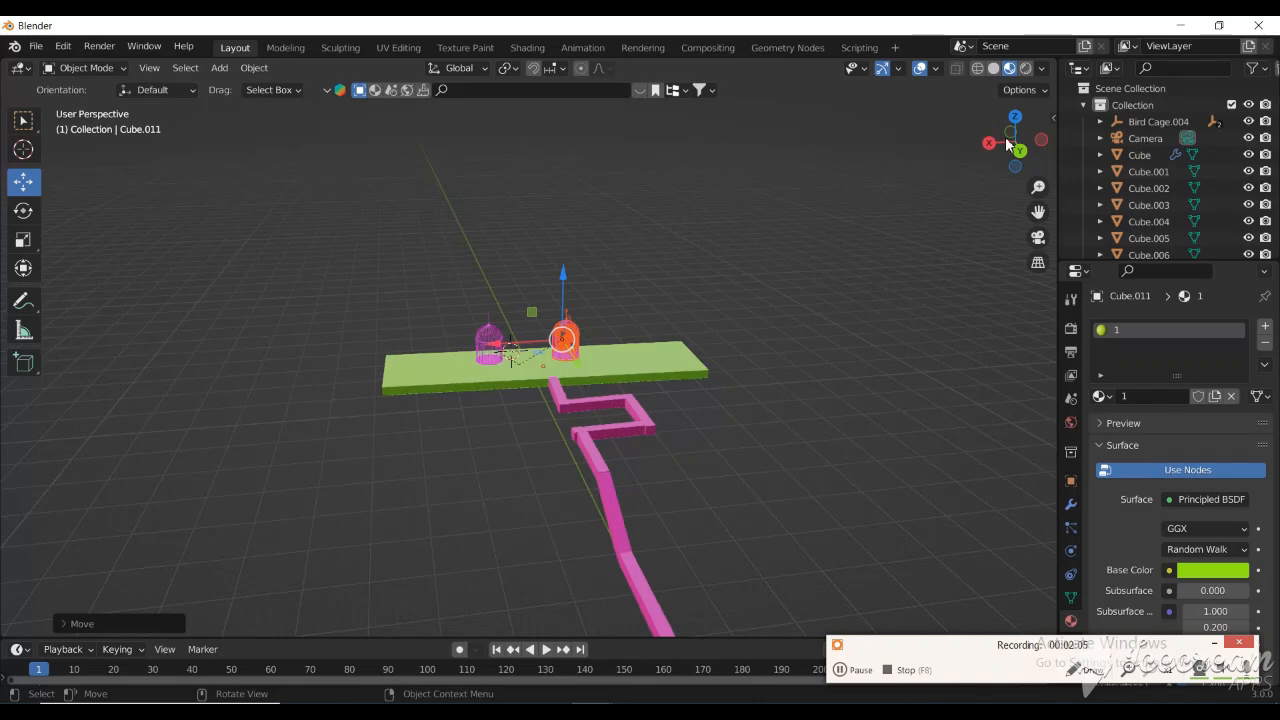
{"action": "left_click_drag", "start_coordinate": [1009, 156], "coordinate": [813, 98]}
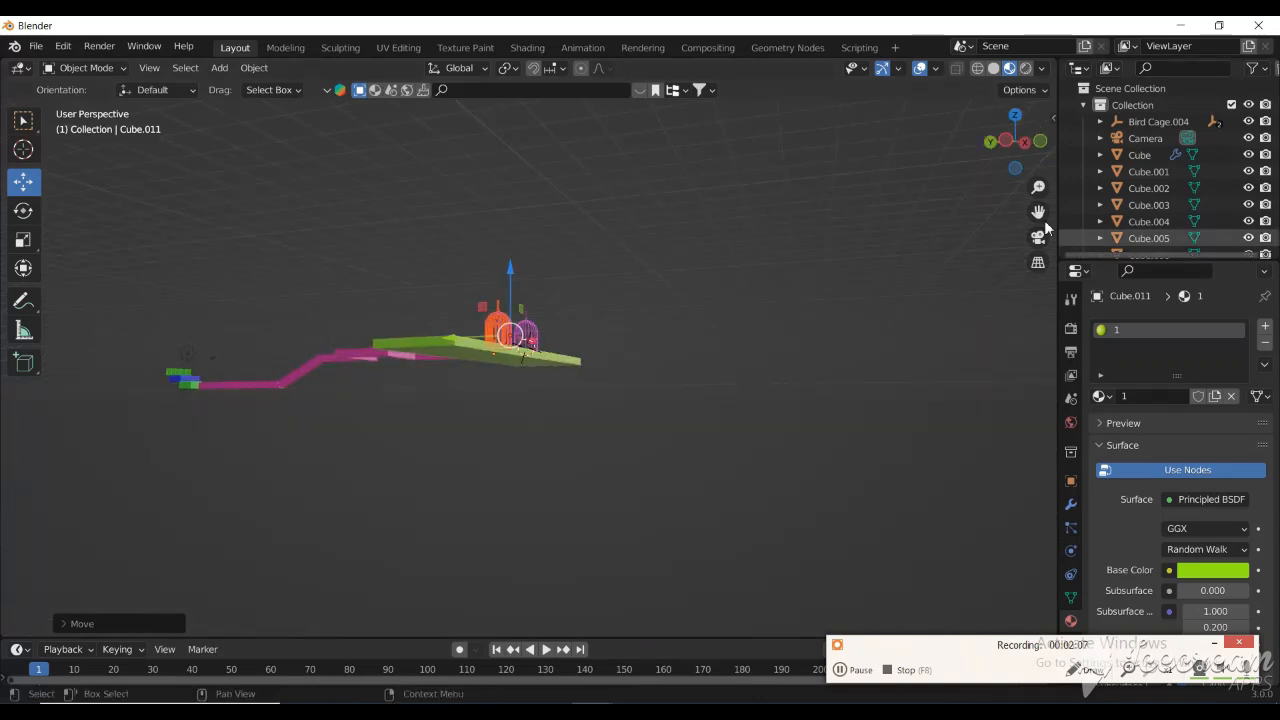
{"action": "left_click_drag", "start_coordinate": [1038, 212], "coordinate": [1279, 252]}
{"action": "scroll", "coordinate": [494, 391], "scroll_direction": "up", "scroll_amount": 5}
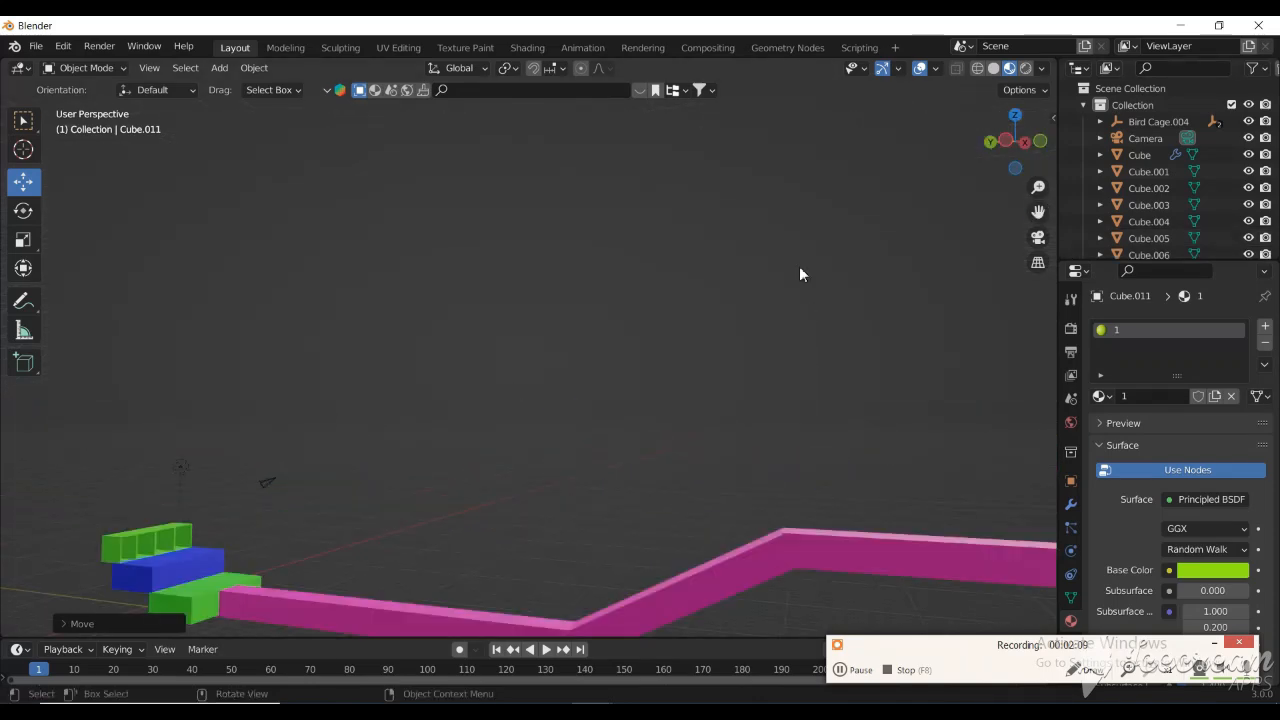
{"action": "left_click_drag", "start_coordinate": [1020, 130], "coordinate": [1019, 152]}
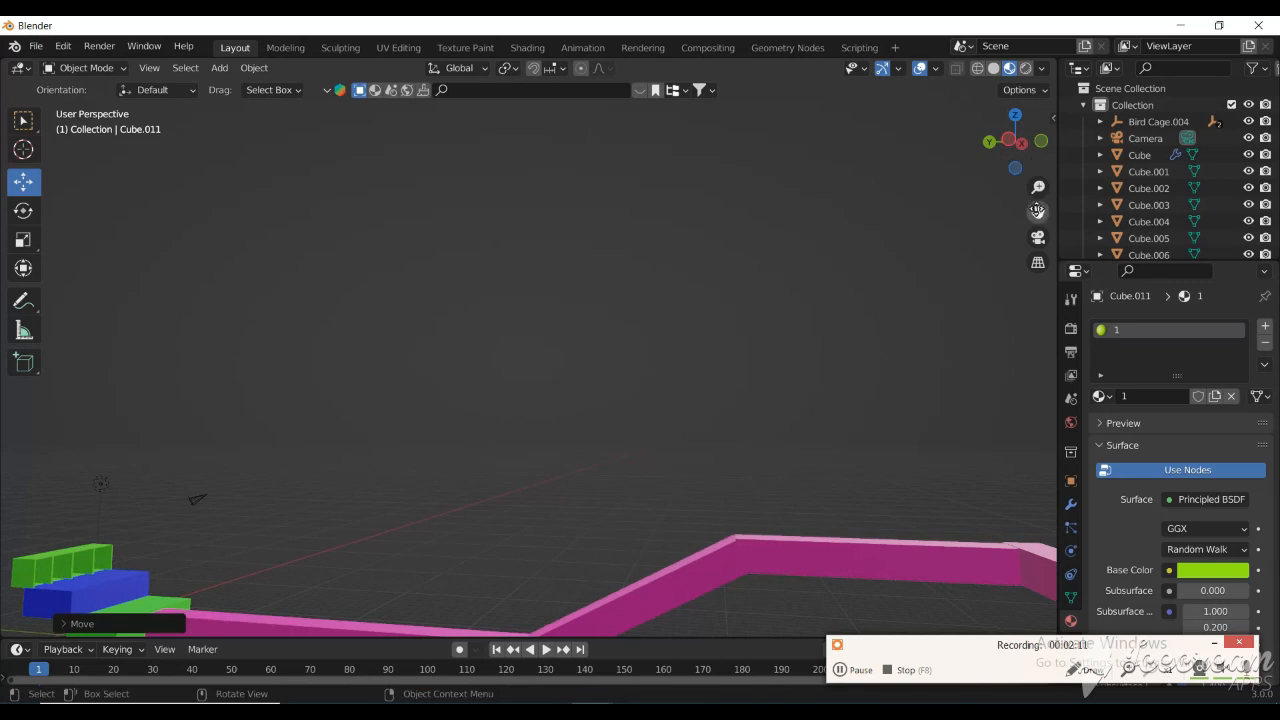
{"action": "left_click_drag", "start_coordinate": [1037, 211], "coordinate": [1279, 60]}
{"action": "scroll", "coordinate": [478, 416], "scroll_direction": "up", "scroll_amount": 1}
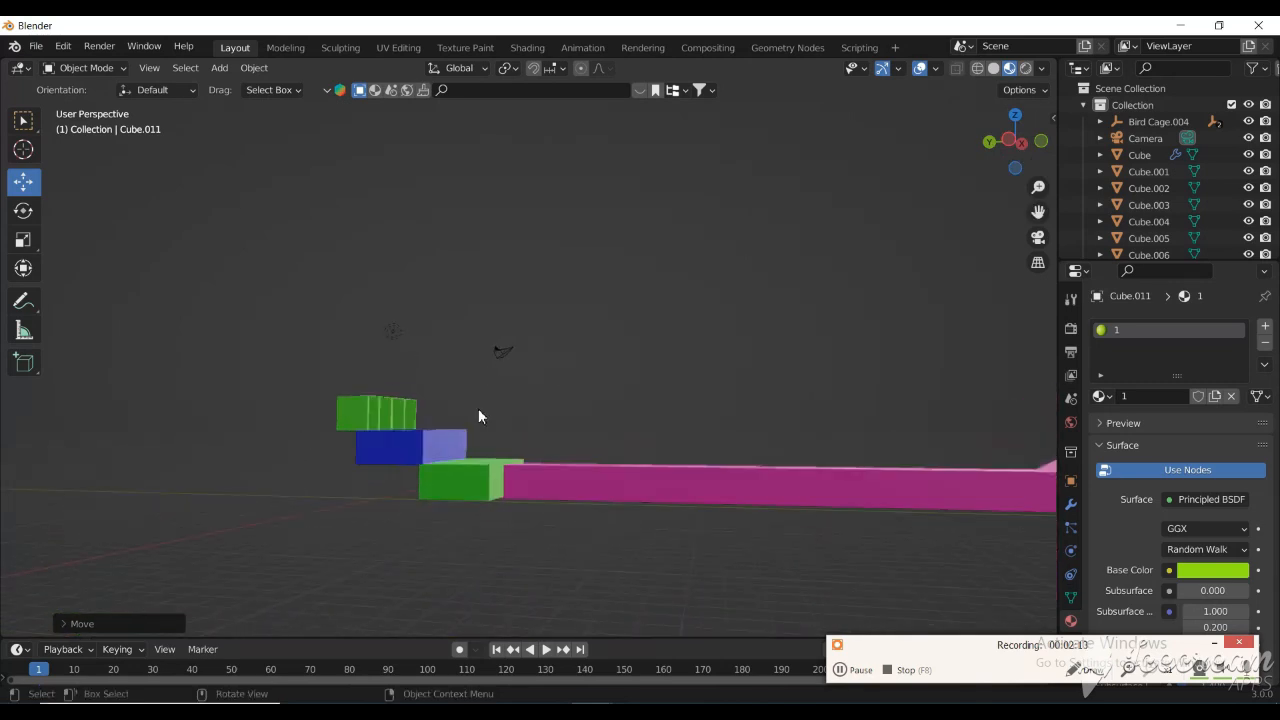
{"action": "scroll", "coordinate": [478, 416], "scroll_direction": "up", "scroll_amount": 1}
{"action": "left_click", "coordinate": [345, 421]}
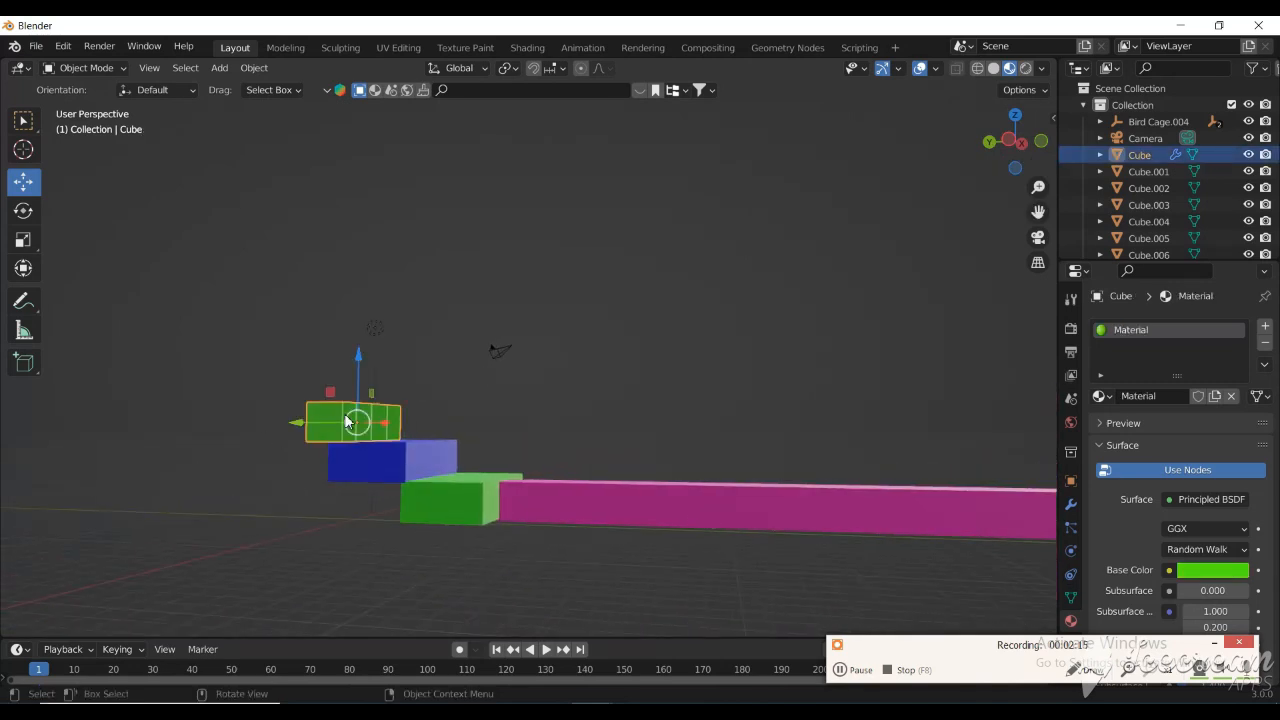
{"action": "key", "text": "KP_Decimal"}
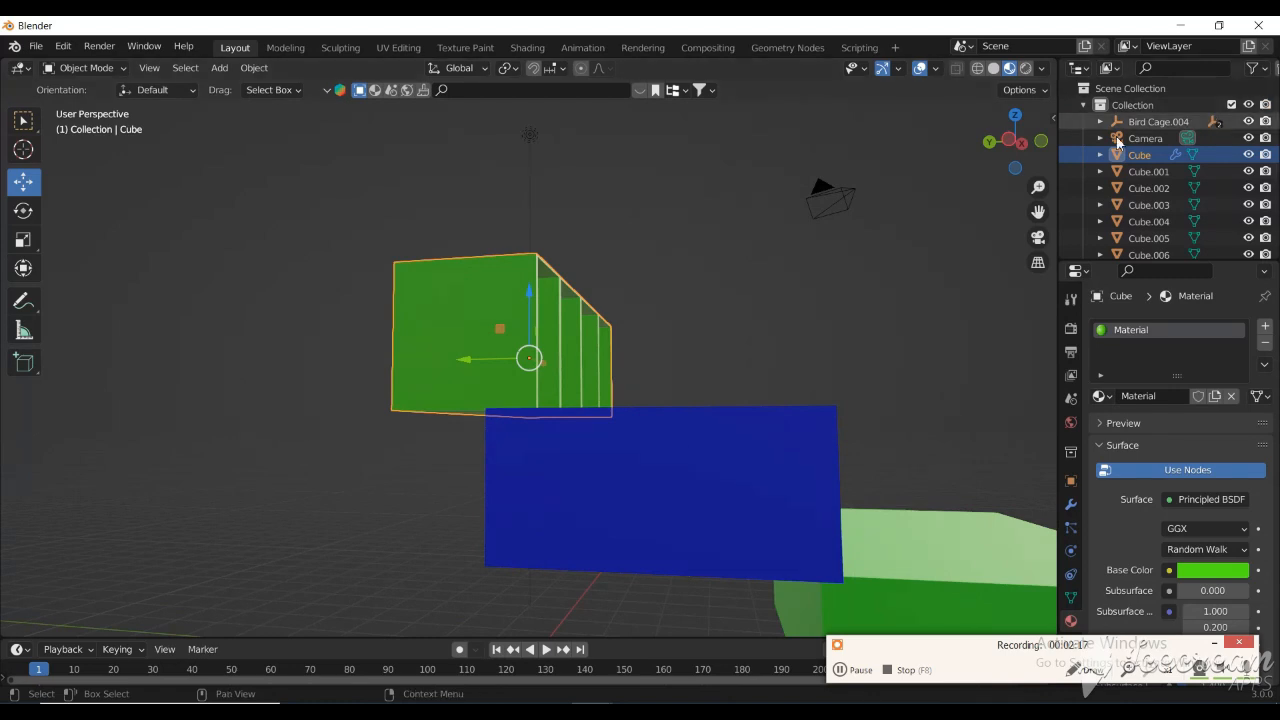
{"action": "left_click_drag", "start_coordinate": [1003, 148], "coordinate": [915, 190]}
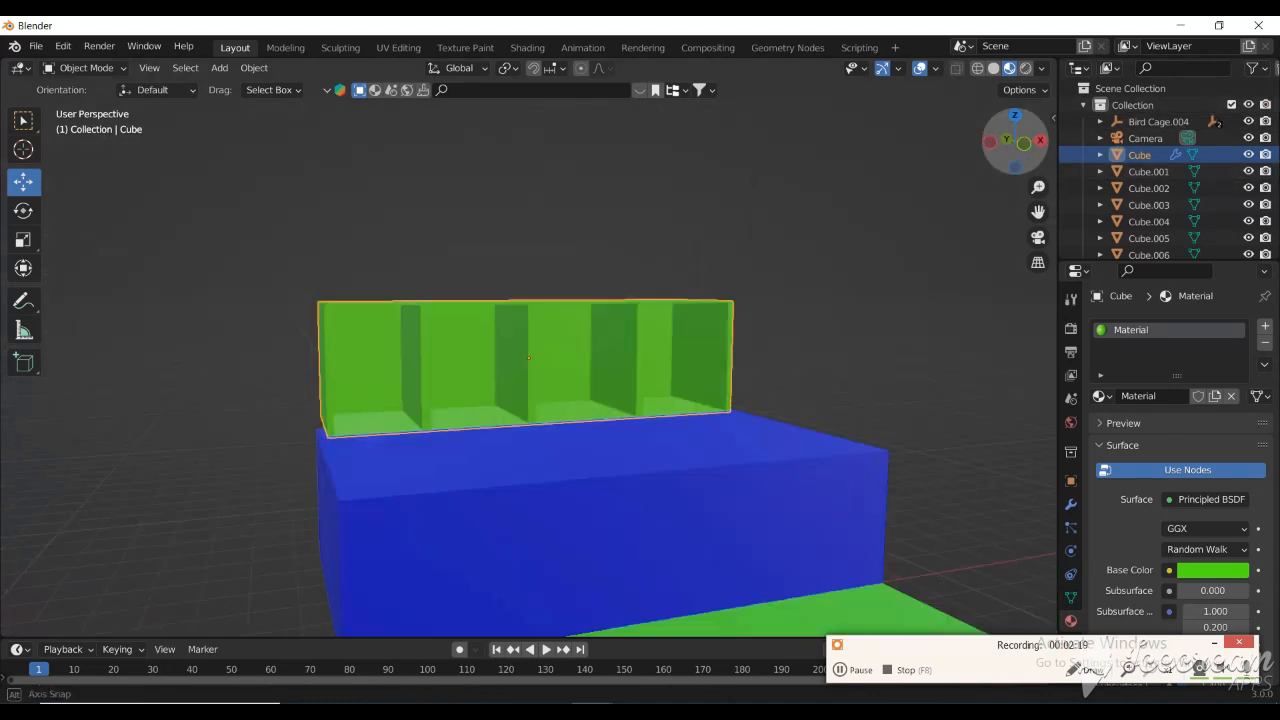
{"action": "scroll", "coordinate": [523, 335], "scroll_direction": "down", "scroll_amount": 3}
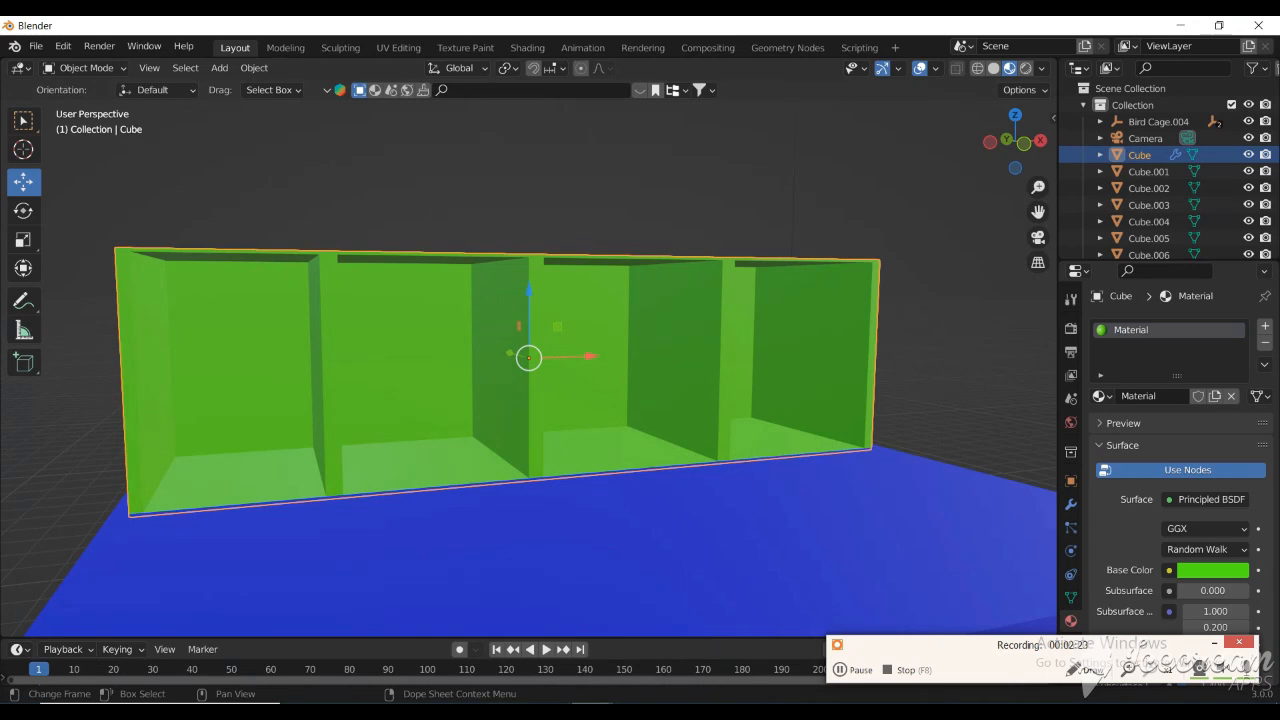
- Copy the barred cage door from the other Blender window's bird cage scene and paste it into the path scene
{"action": "left_click", "coordinate": [572, 645]}
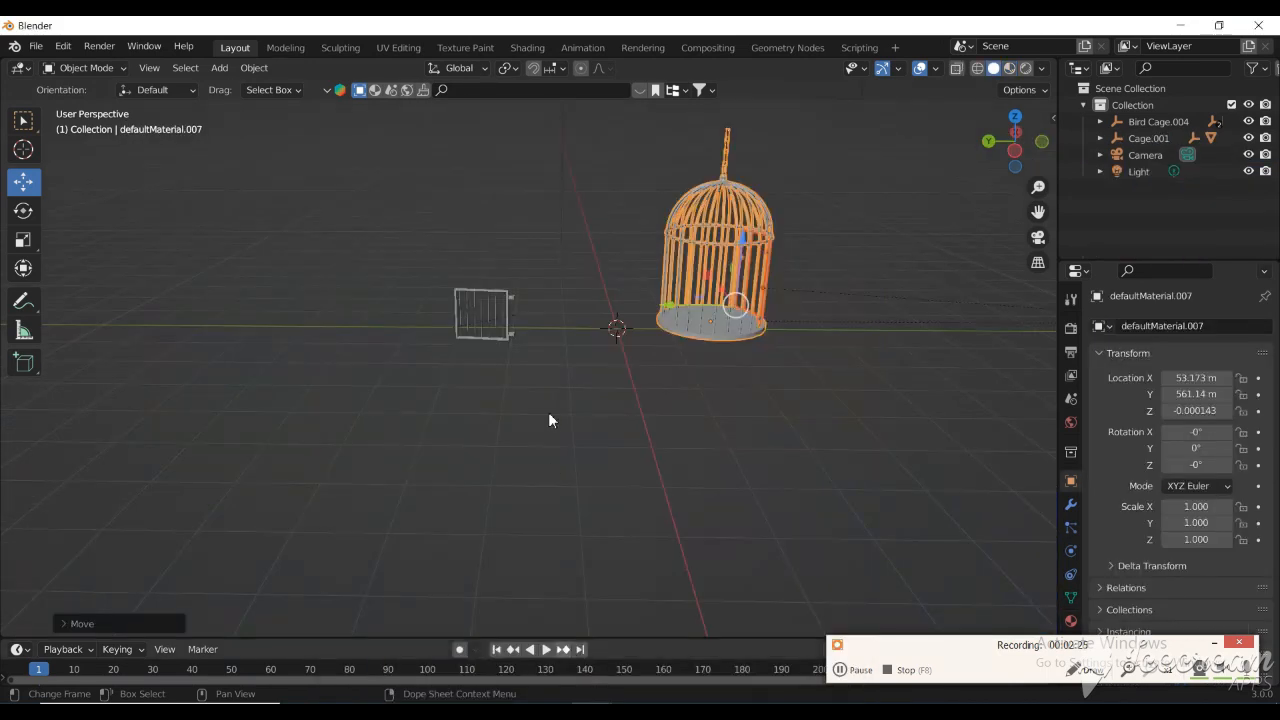
{"action": "left_click_drag", "start_coordinate": [434, 331], "coordinate": [518, 252]}
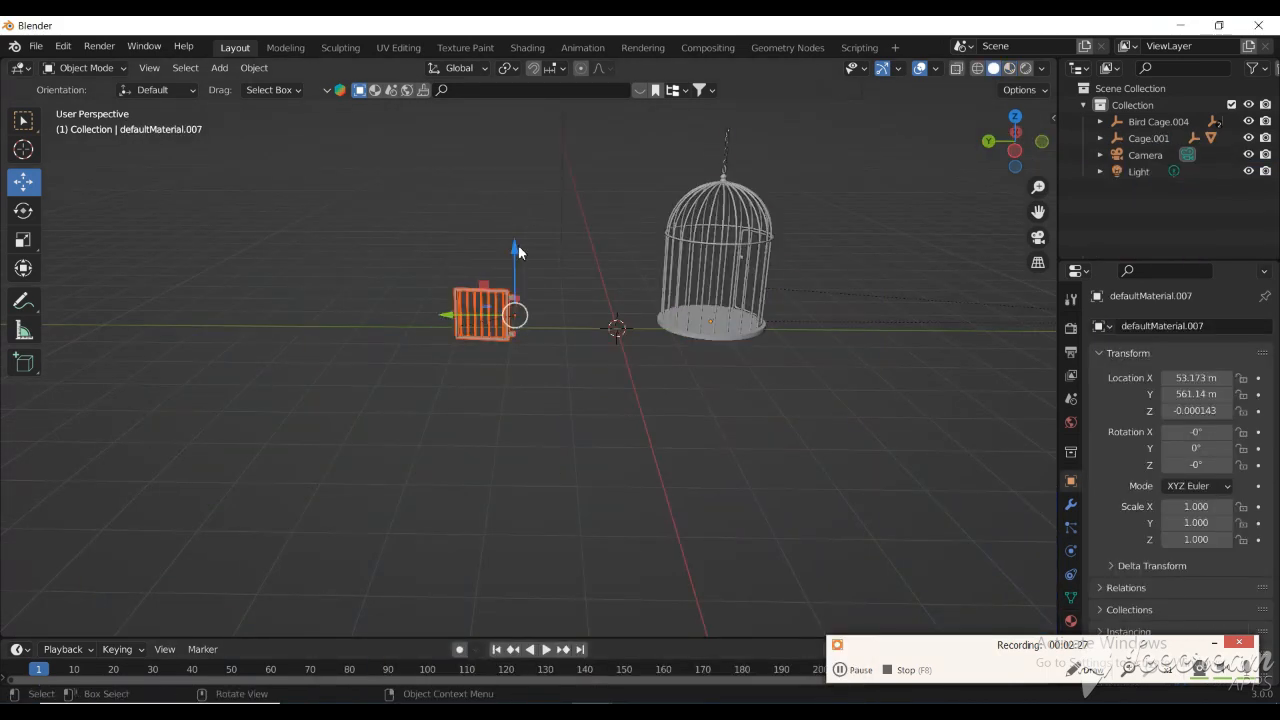
{"action": "key", "text": "ctrl+c"}
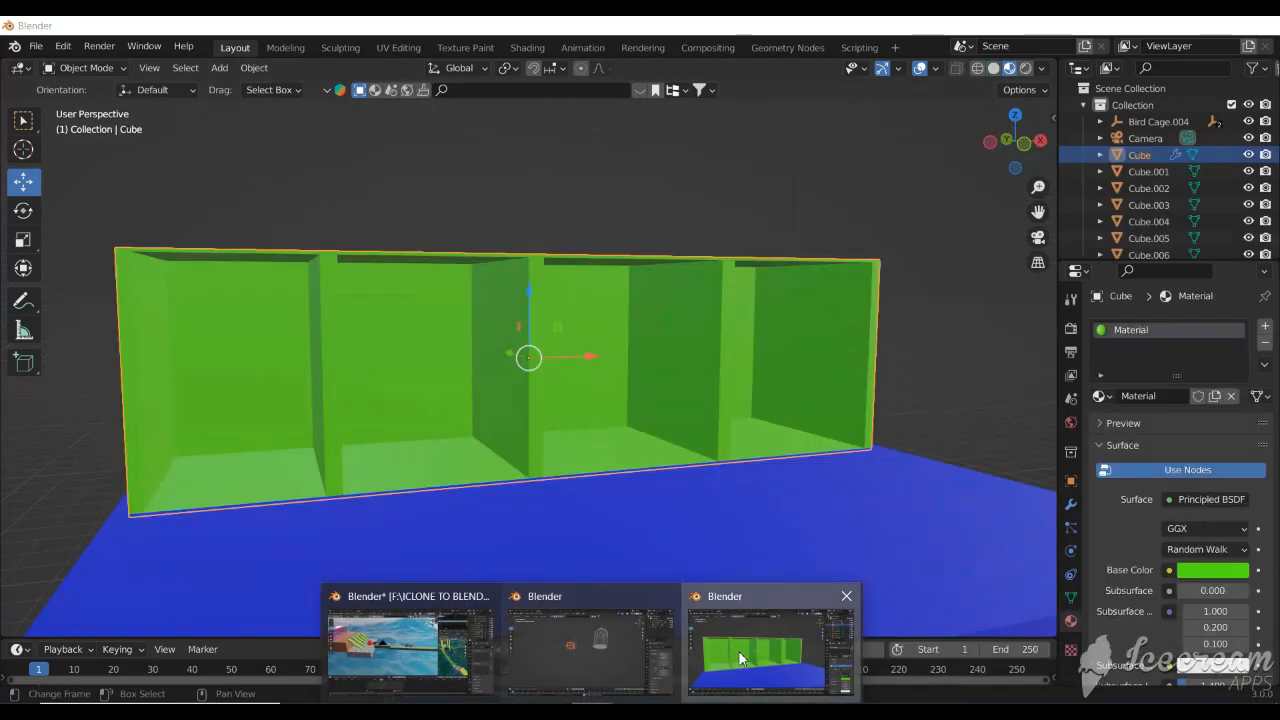
{"action": "left_click", "coordinate": [740, 658]}
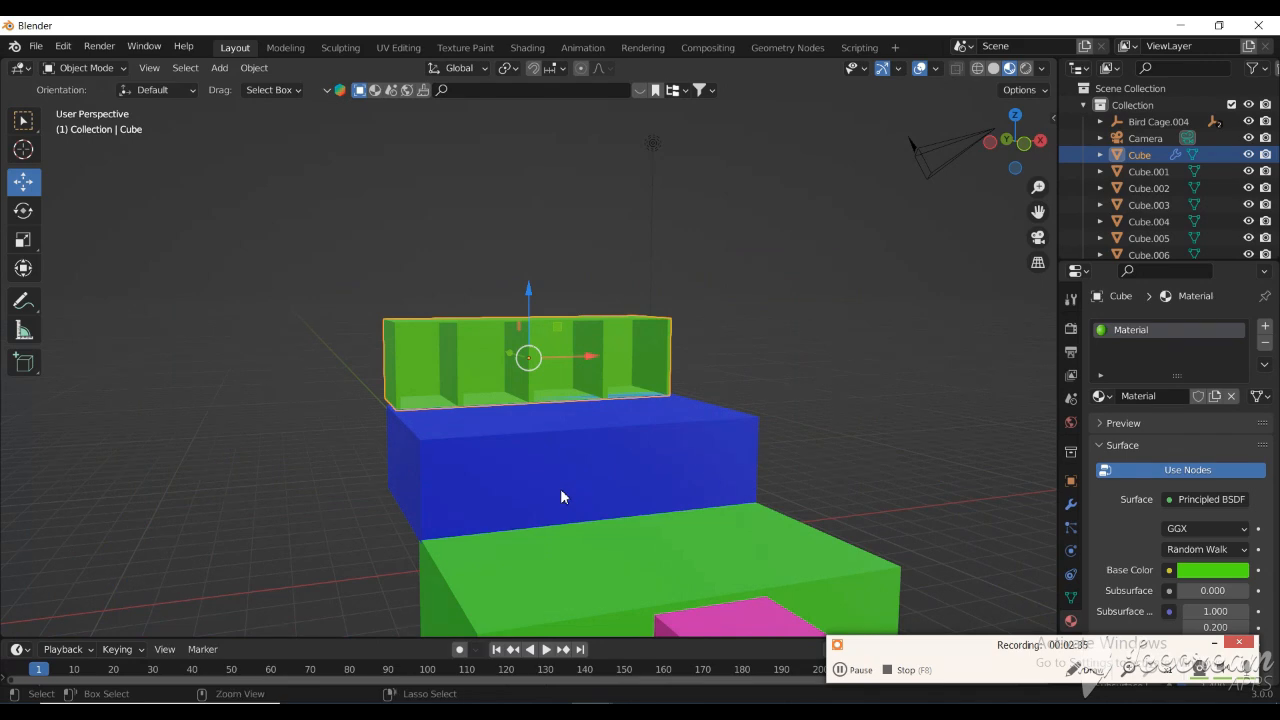
{"action": "key", "text": "ctrl+v"}
- Raise the pasted cage door about 3 m along Z towards the level of the green compartments
{"action": "scroll", "coordinate": [561, 491], "scroll_direction": "down", "scroll_amount": 5}
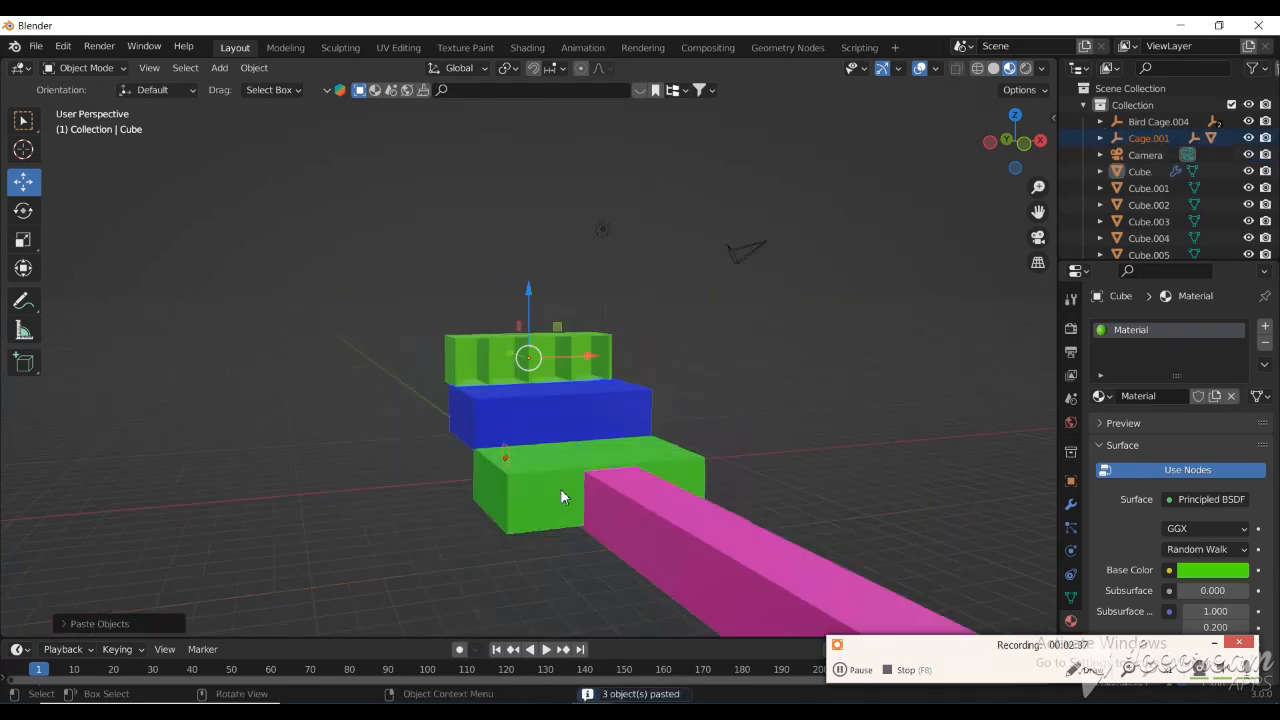
{"action": "scroll", "coordinate": [616, 494], "scroll_direction": "down", "scroll_amount": 2}
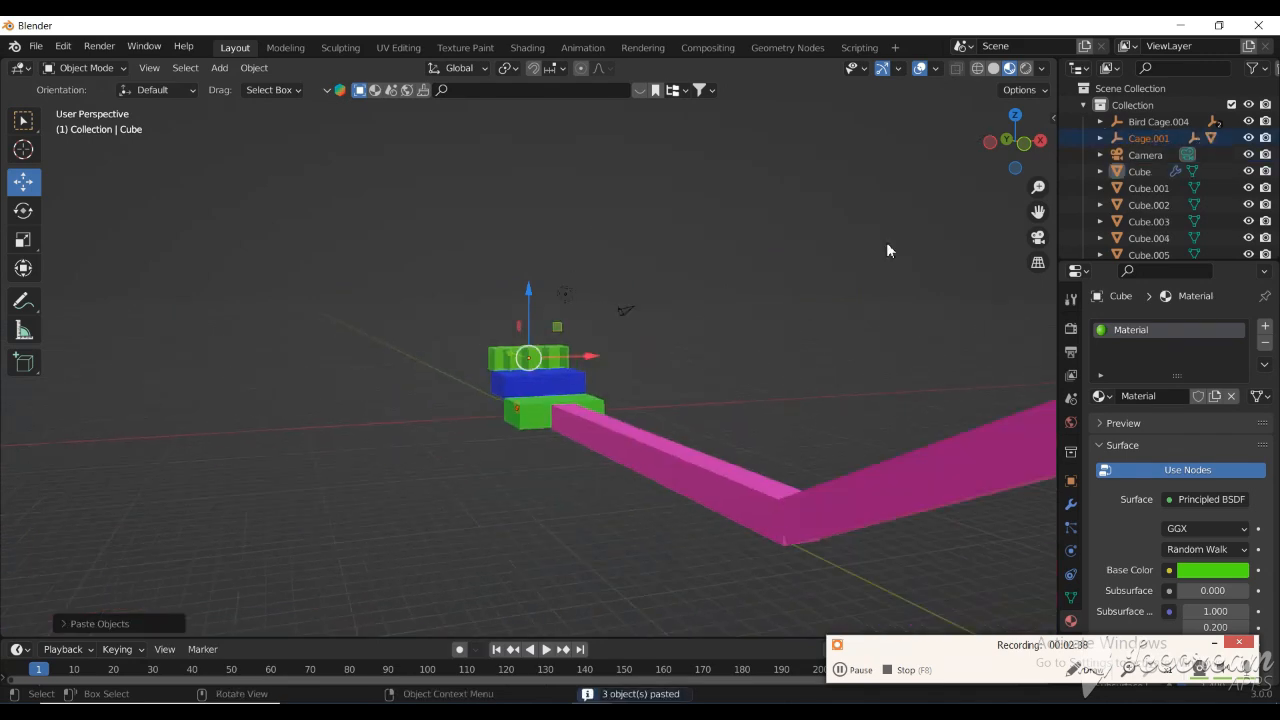
{"action": "left_click_drag", "start_coordinate": [1024, 143], "coordinate": [990, 190]}
{"action": "scroll", "coordinate": [741, 352], "scroll_direction": "down", "scroll_amount": 7}
{"action": "scroll", "coordinate": [738, 362], "scroll_direction": "down", "scroll_amount": 3}
{"action": "scroll", "coordinate": [718, 368], "scroll_direction": "up", "scroll_amount": 12}
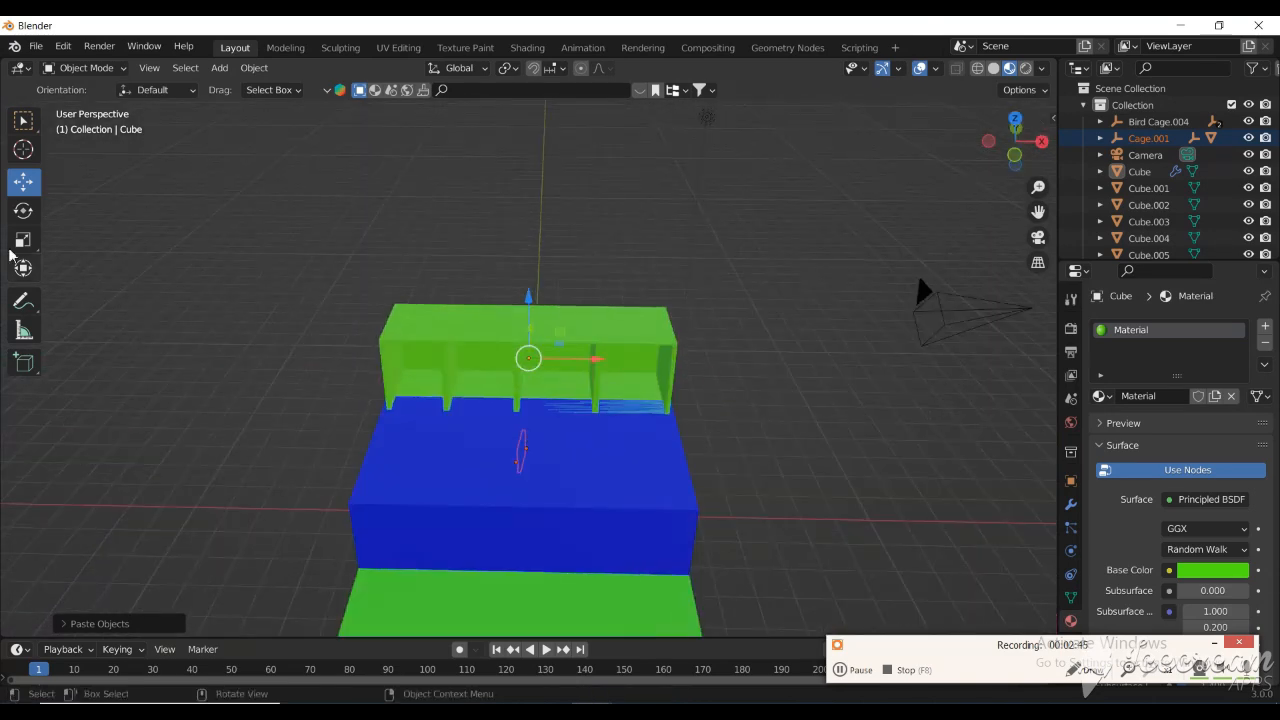
{"action": "left_click", "coordinate": [19, 184]}
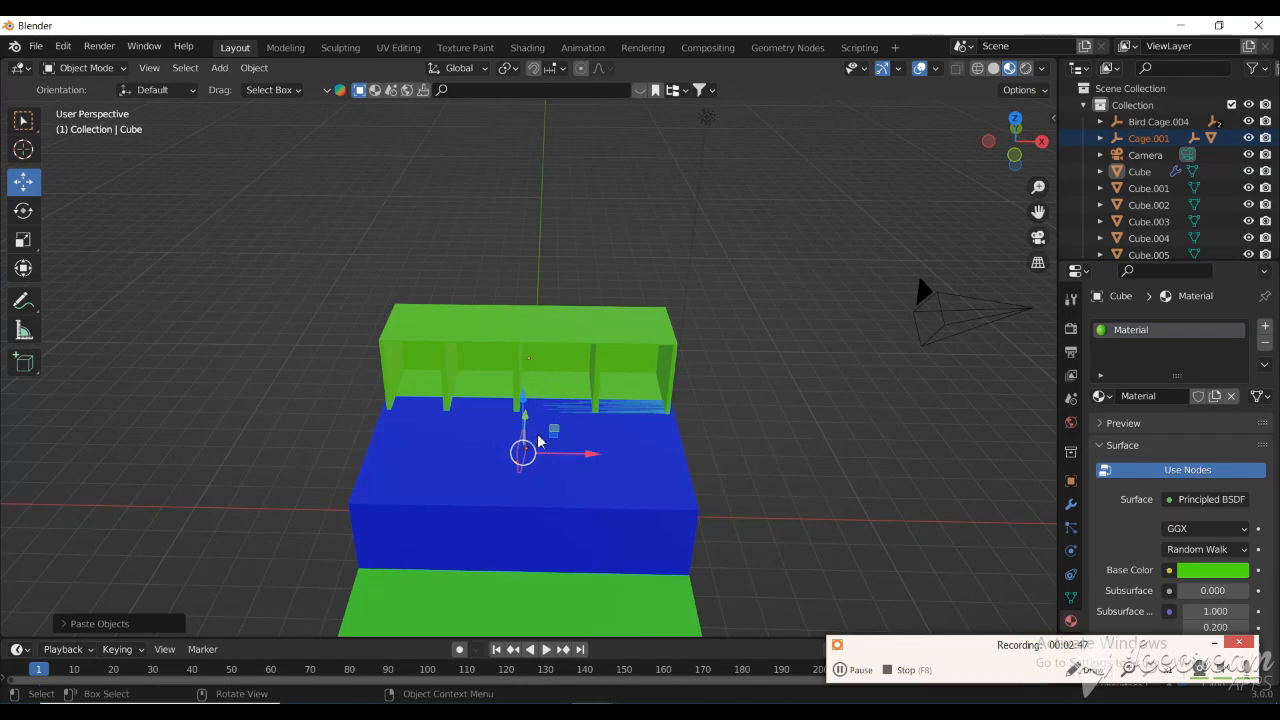
{"action": "left_click_drag", "start_coordinate": [518, 380], "coordinate": [517, 320]}
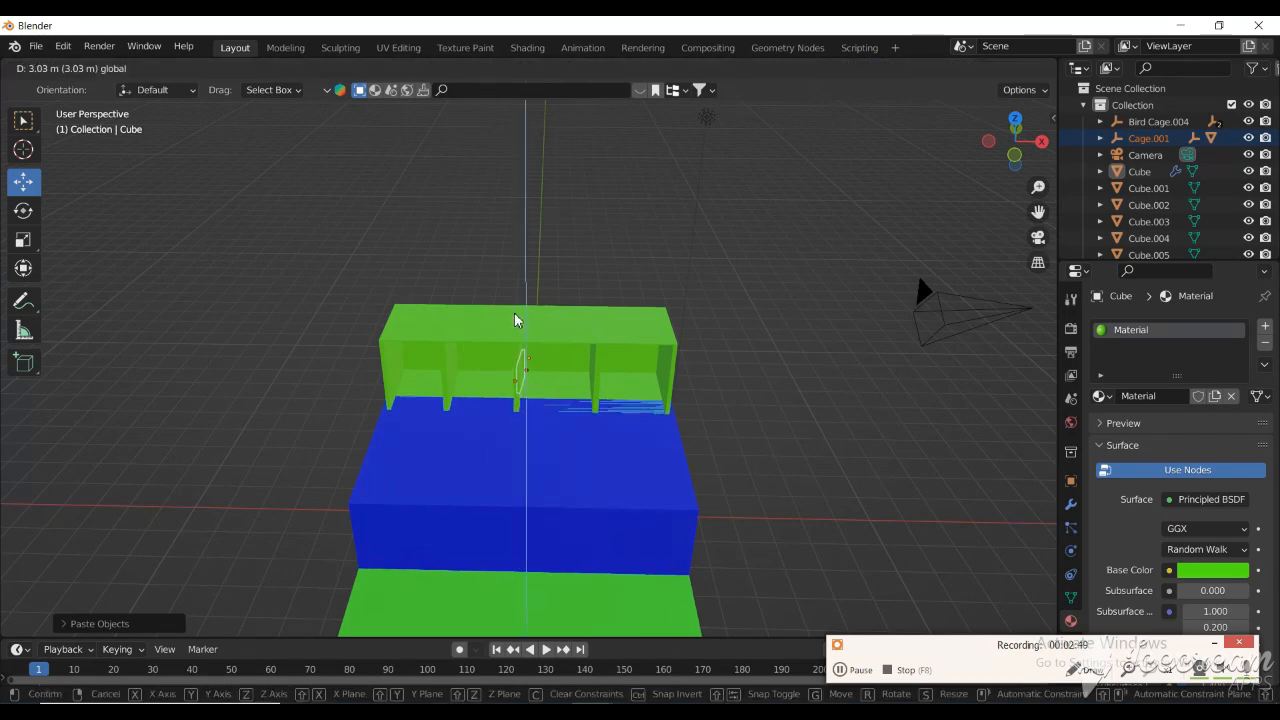
- Move the cage door along negative Y to the open front of the compartment block and raise it further along Z
{"action": "scroll", "coordinate": [574, 374], "scroll_direction": "up", "scroll_amount": 6}
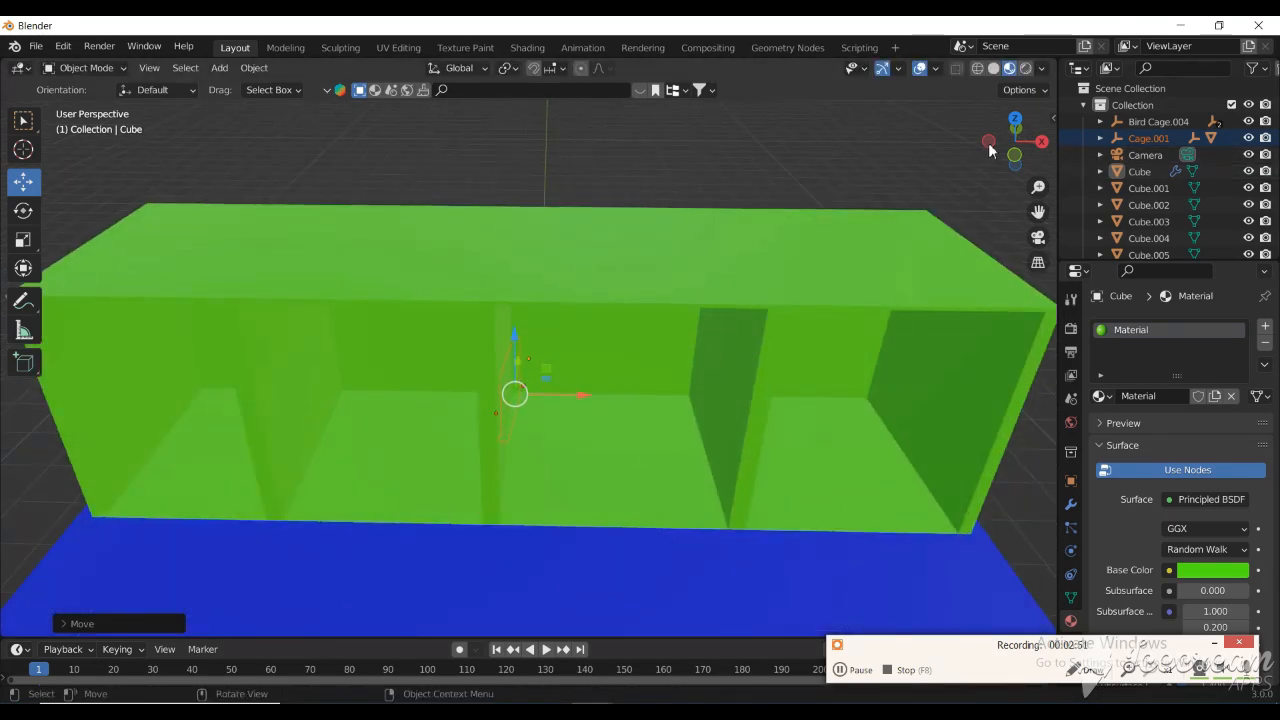
{"action": "left_click_drag", "start_coordinate": [1002, 145], "coordinate": [950, 162]}
{"action": "scroll", "coordinate": [652, 386], "scroll_direction": "down", "scroll_amount": 4}
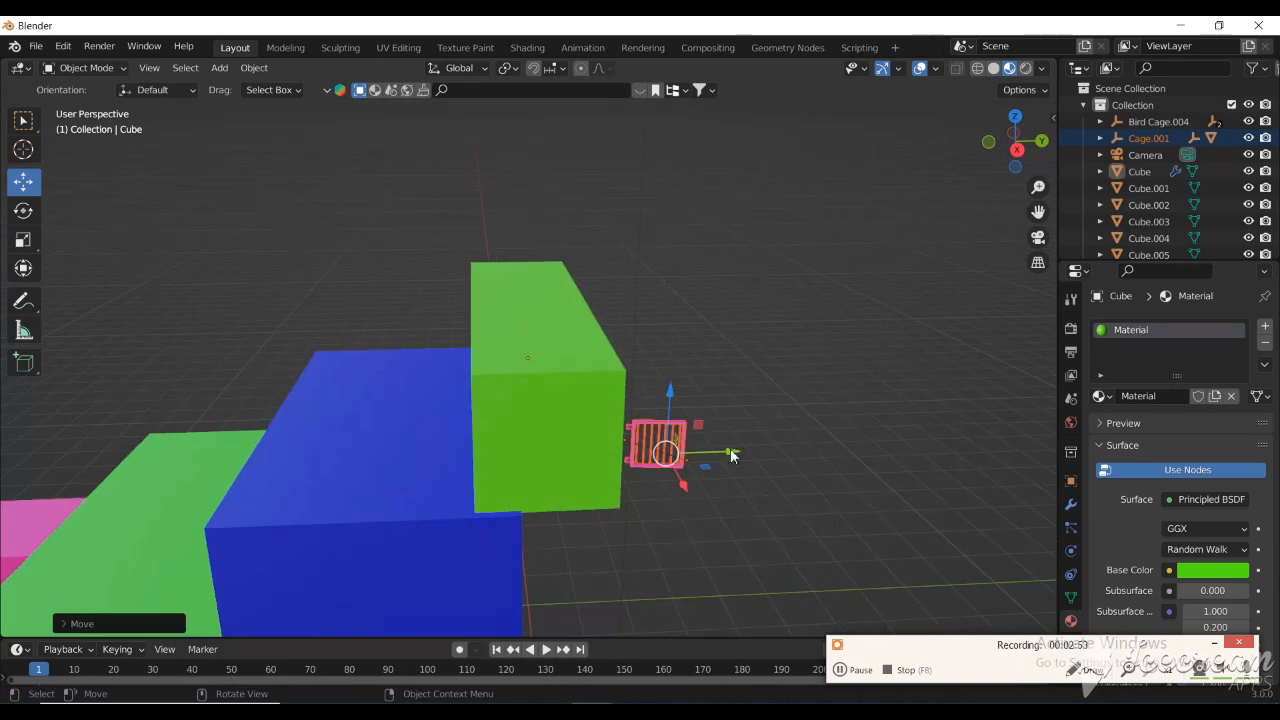
{"action": "left_click_drag", "start_coordinate": [731, 456], "coordinate": [548, 441]}
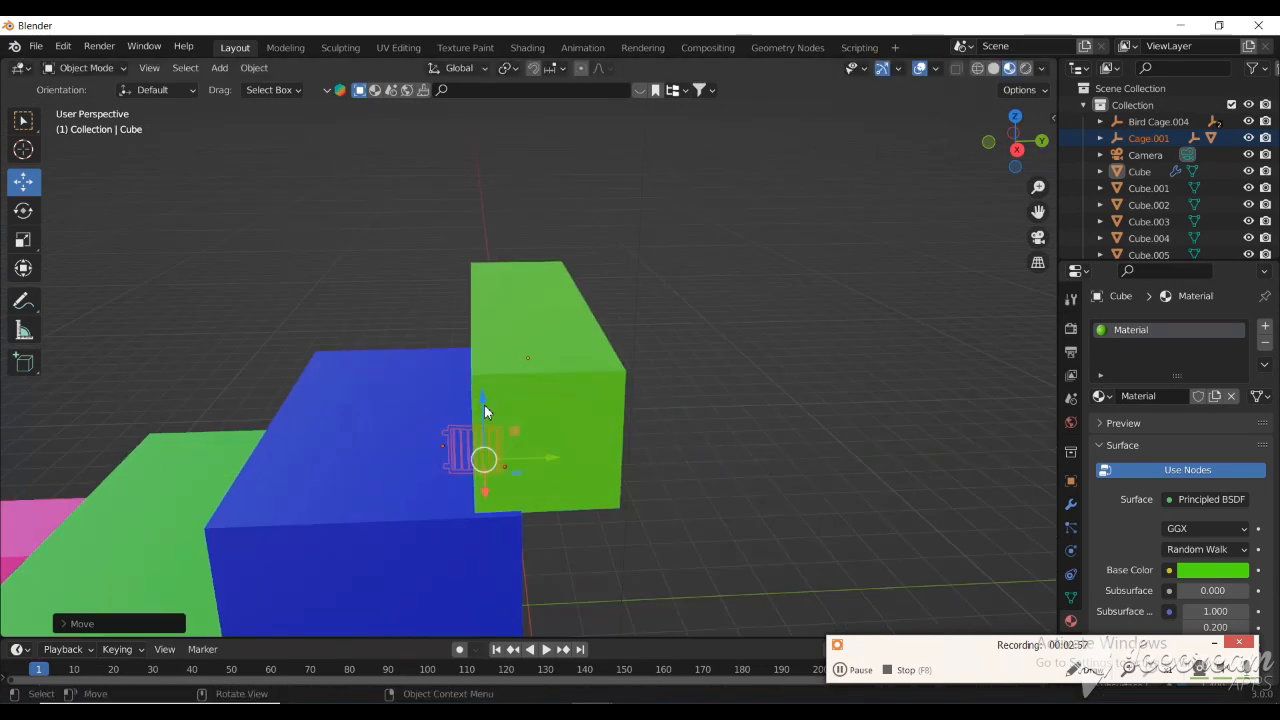
{"action": "left_click_drag", "start_coordinate": [484, 404], "coordinate": [485, 348]}
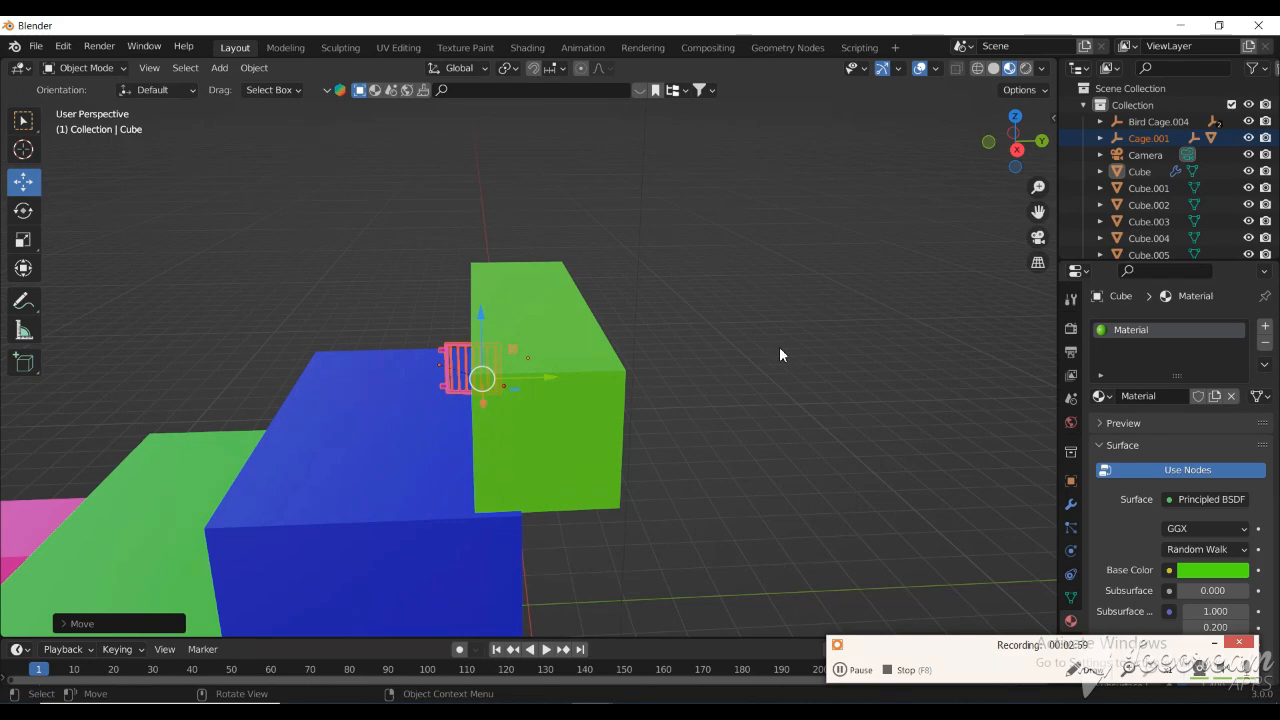
- Rotate the cage door about the global Z axis until it lies parallel to the front of the compartments
{"action": "key", "text": "KP_Decimal"}
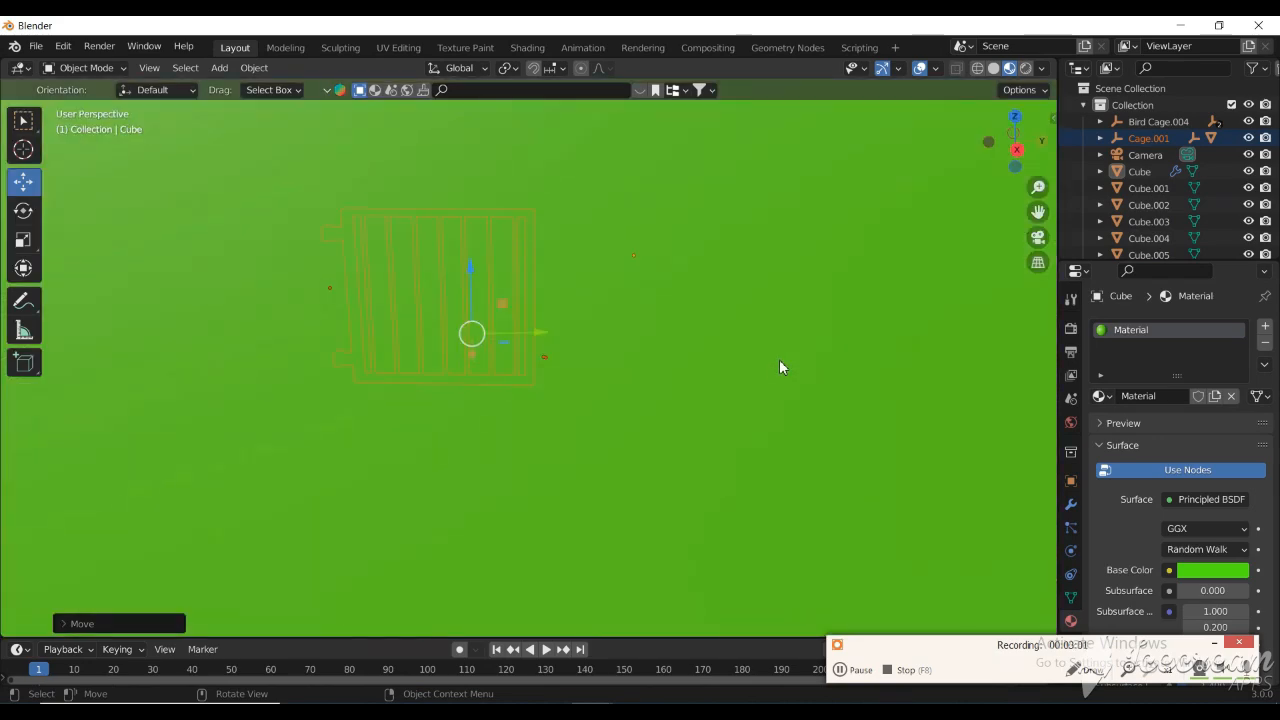
{"action": "scroll", "coordinate": [740, 379], "scroll_direction": "down", "scroll_amount": 6}
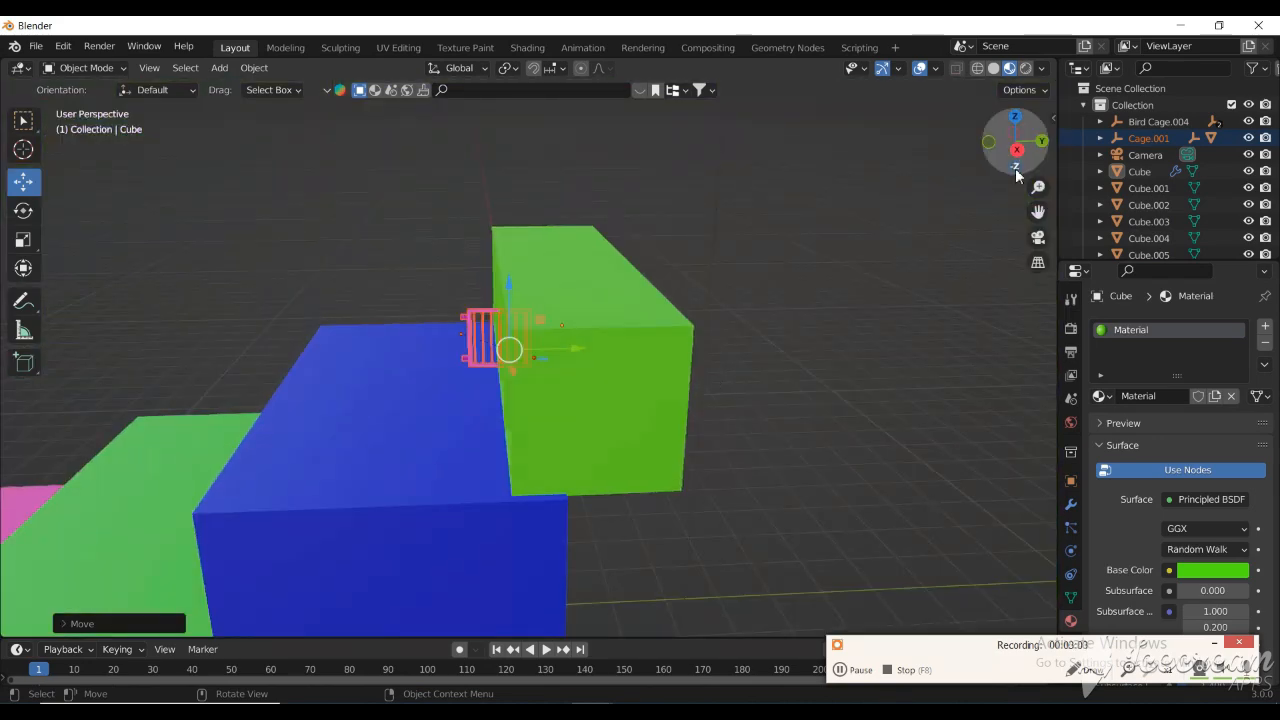
{"action": "left_click_drag", "start_coordinate": [1016, 176], "coordinate": [1222, 172]}
{"action": "scroll", "coordinate": [655, 290], "scroll_direction": "up", "scroll_amount": 6}
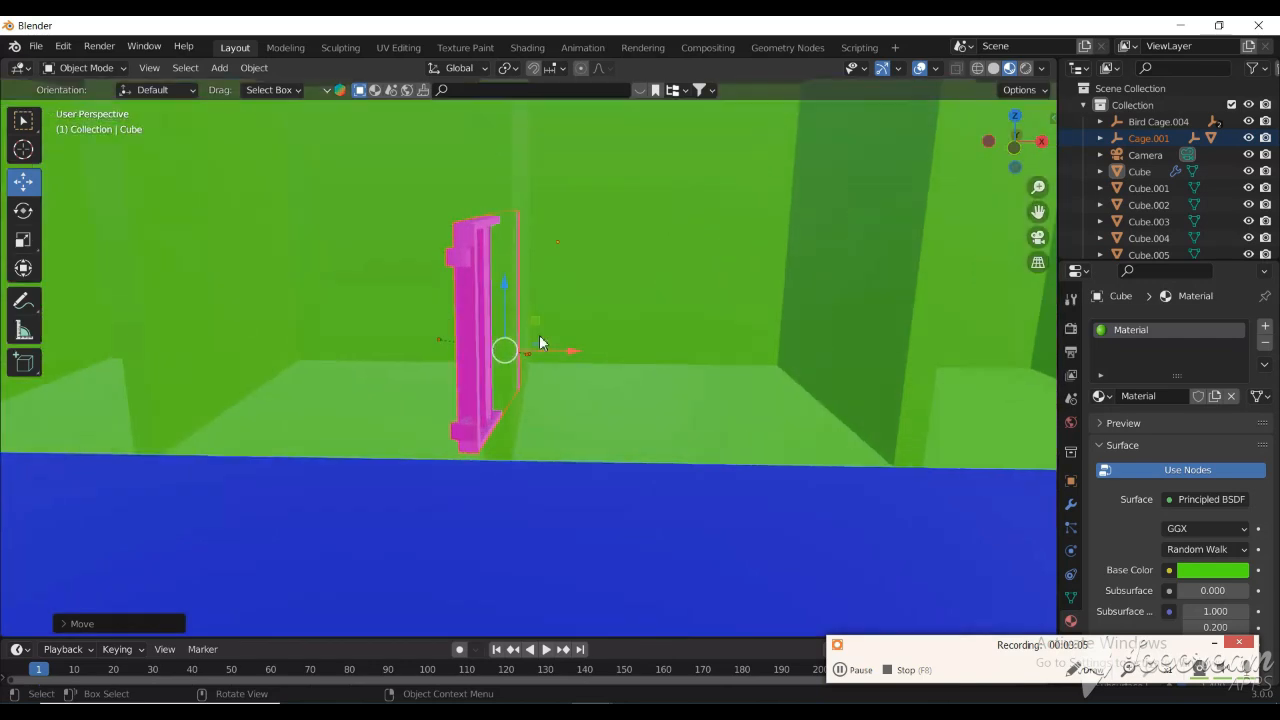
{"action": "scroll", "coordinate": [540, 346], "scroll_direction": "down", "scroll_amount": 4}
{"action": "scroll", "coordinate": [542, 339], "scroll_direction": "up", "scroll_amount": 3}
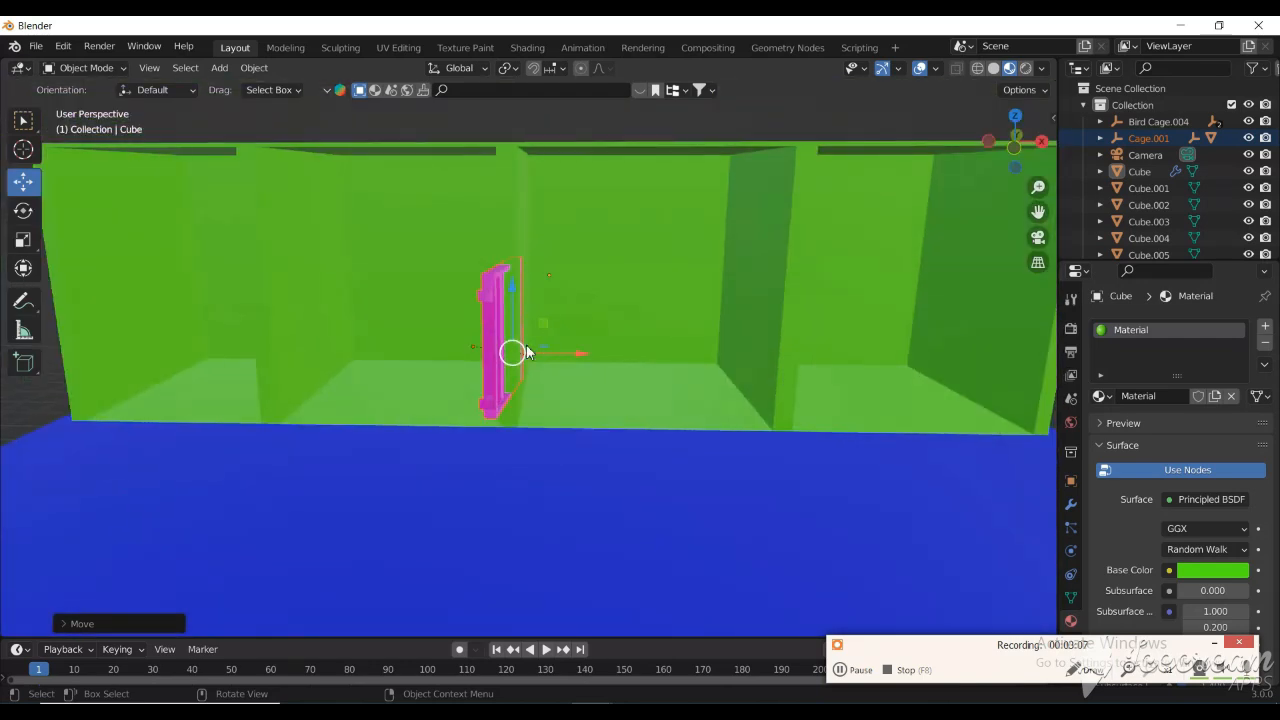
{"action": "key", "text": "r"}
{"action": "key", "text": "z"}
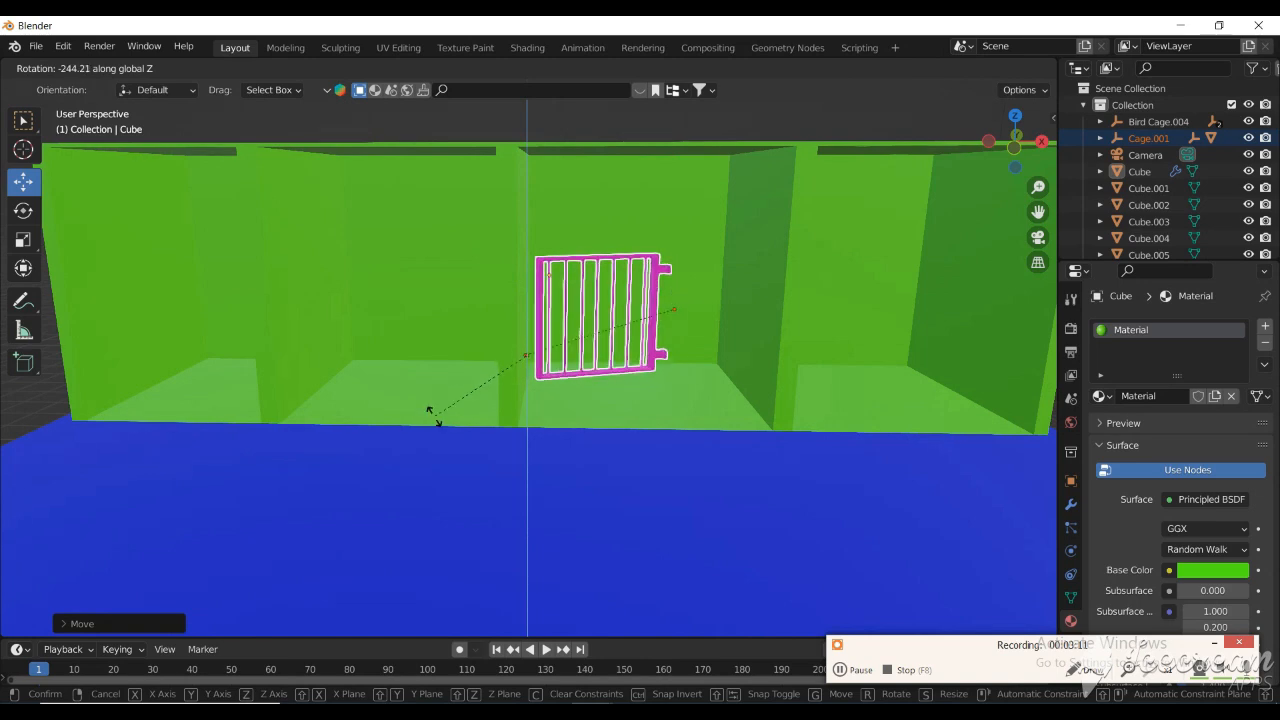
{"action": "left_click", "coordinate": [379, 389]}
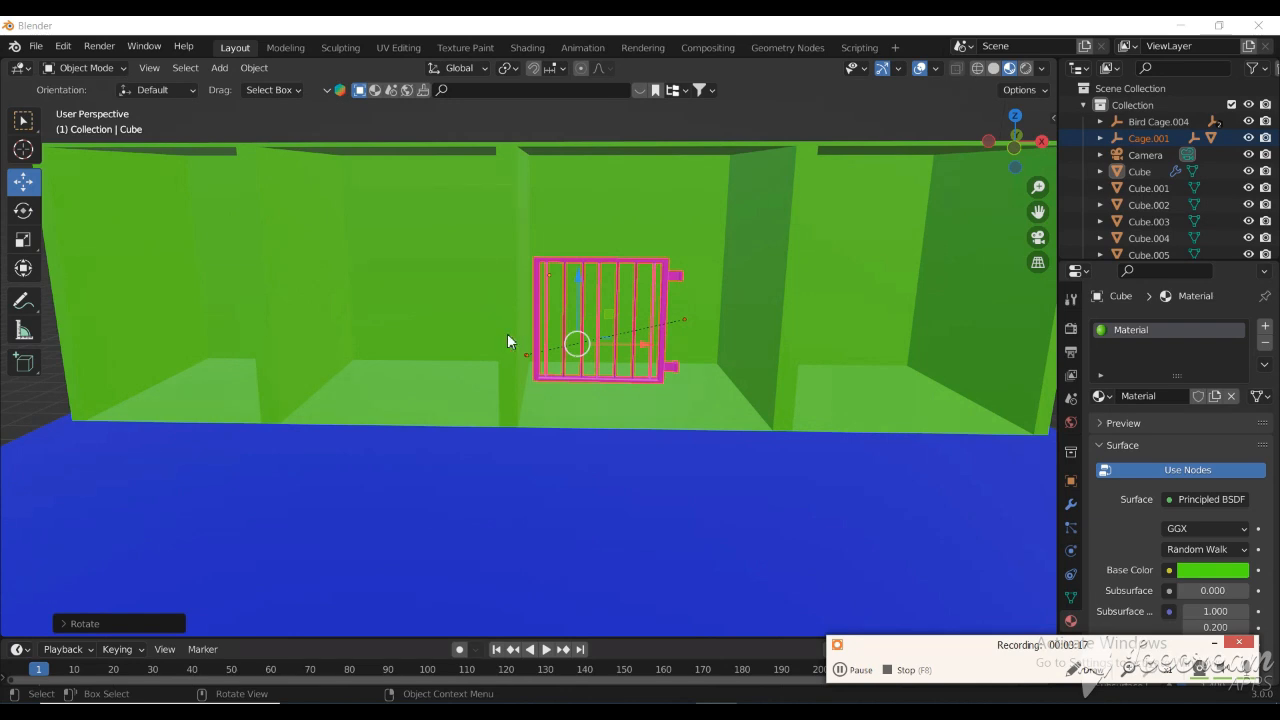
- Enlarge the cage door uniformly to about a compartment's width and stretch it along Z to match the compartment's height
{"action": "left_click", "coordinate": [25, 247]}
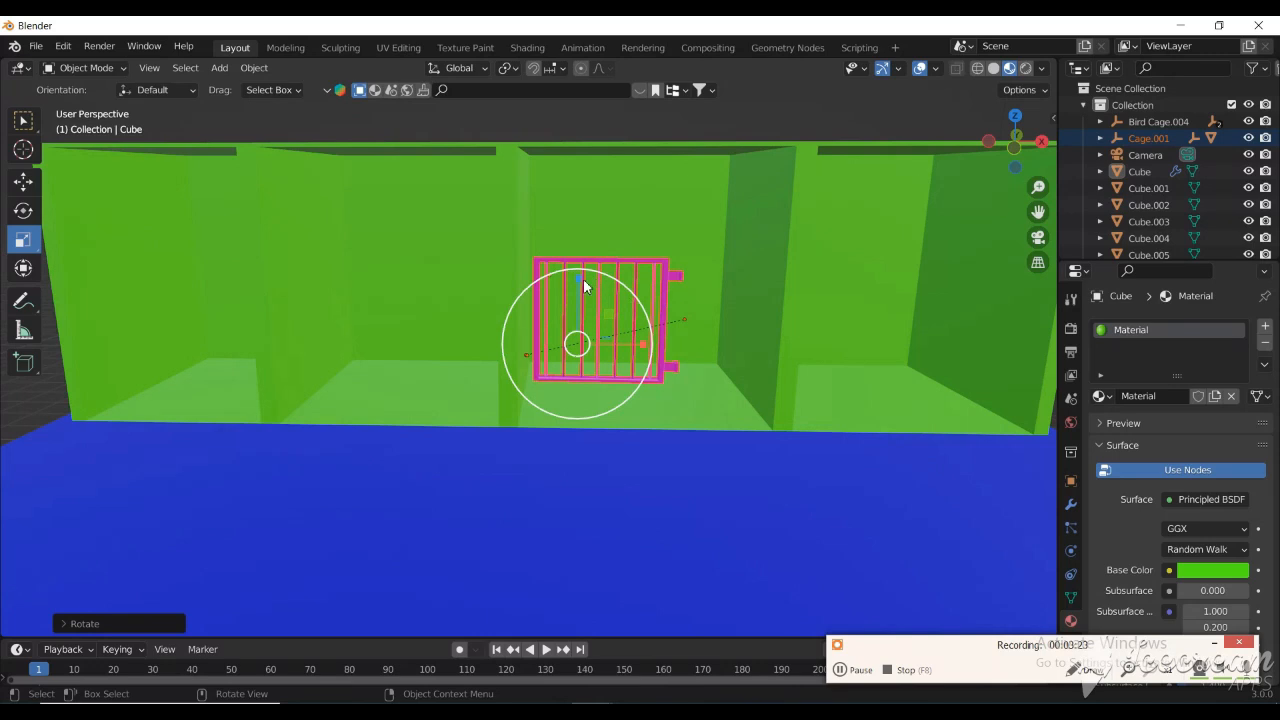
{"action": "left_click_drag", "start_coordinate": [584, 281], "coordinate": [583, 196]}
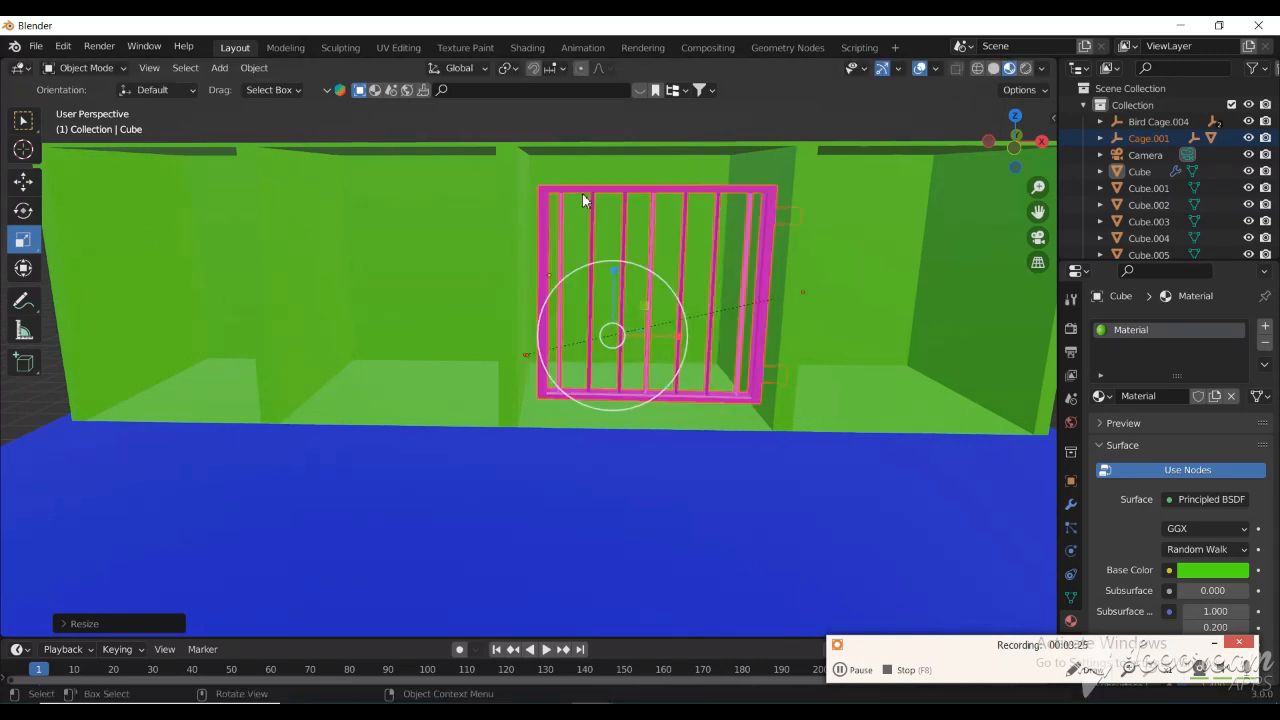
{"action": "left_click_drag", "start_coordinate": [614, 263], "coordinate": [617, 232]}
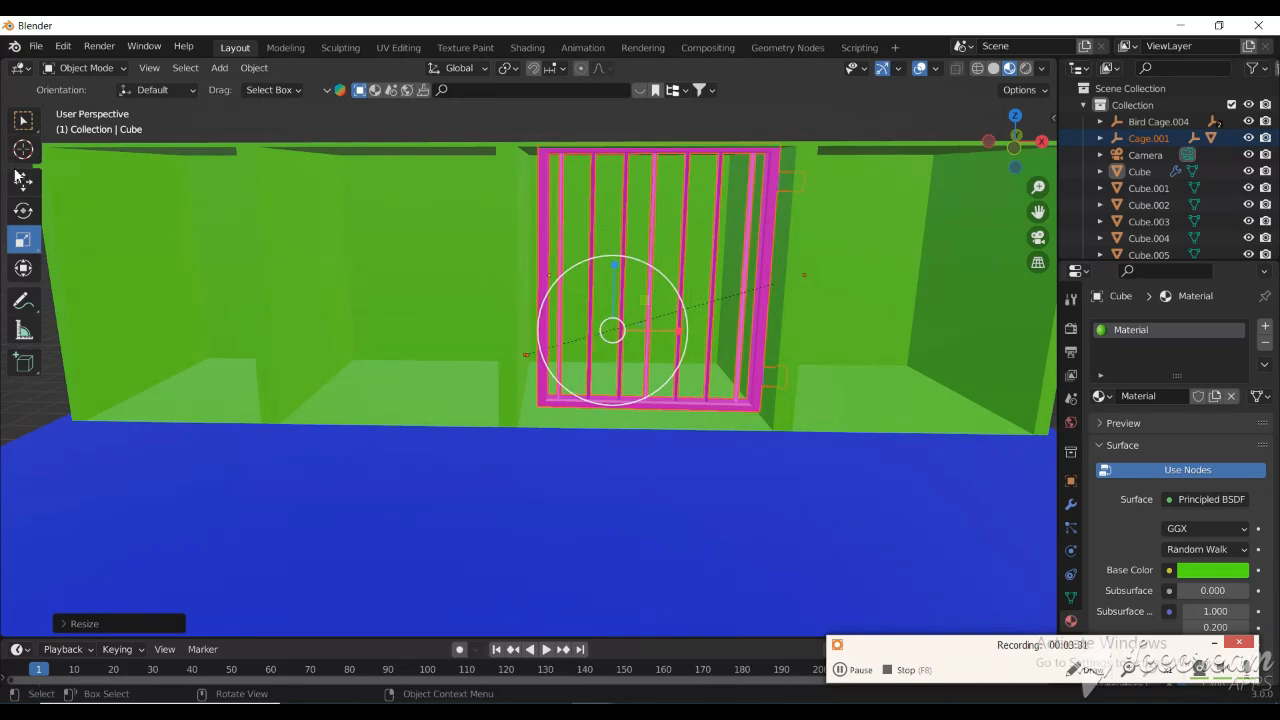
- Move the cage door along negative X to the front of the end compartment and activate the Scale tool
{"action": "left_click", "coordinate": [20, 178]}
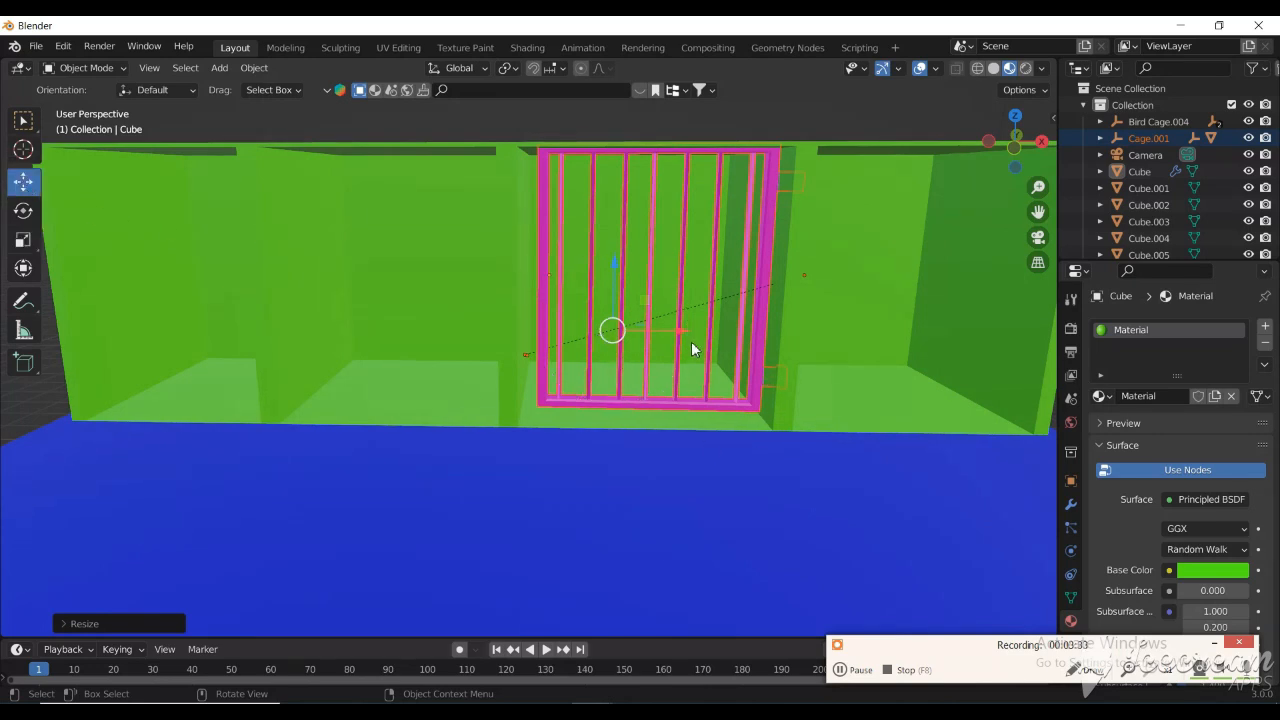
{"action": "left_click_drag", "start_coordinate": [675, 334], "coordinate": [322, 327]}
{"action": "scroll", "coordinate": [661, 340], "scroll_direction": "down", "scroll_amount": 3}
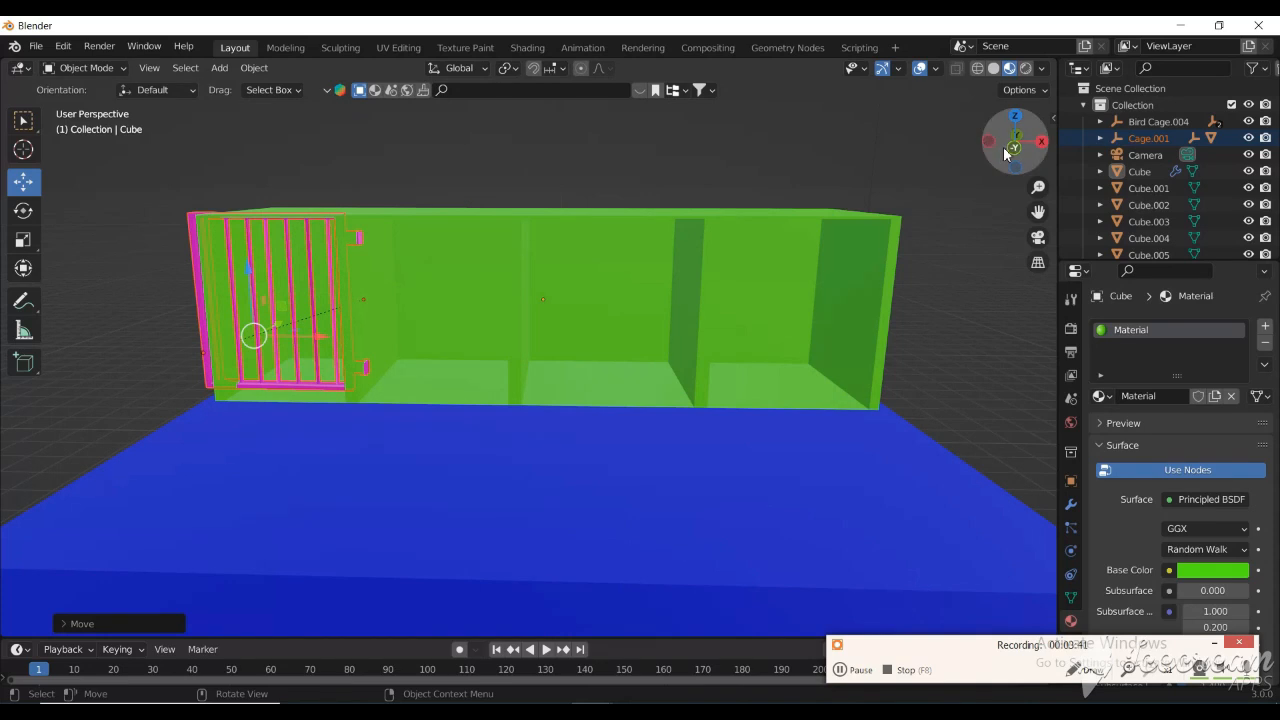
{"action": "left_click_drag", "start_coordinate": [1005, 150], "coordinate": [1005, 152]}
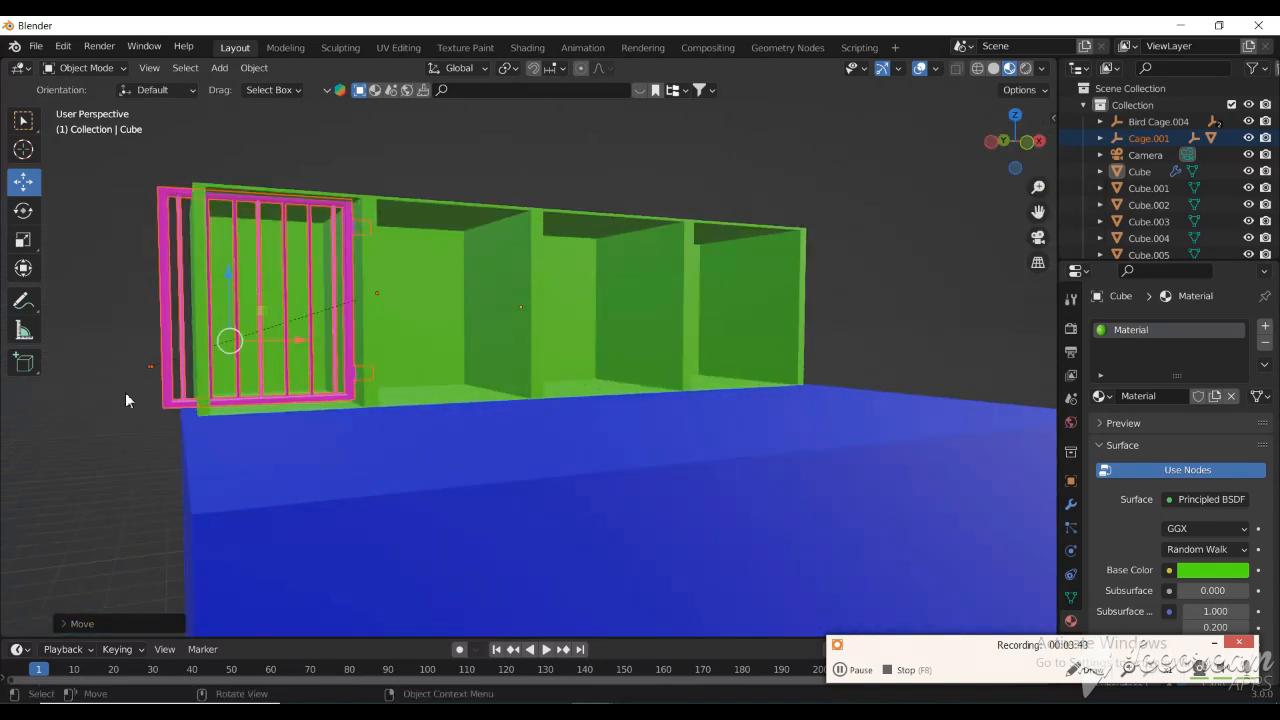
{"action": "left_click", "coordinate": [24, 239]}
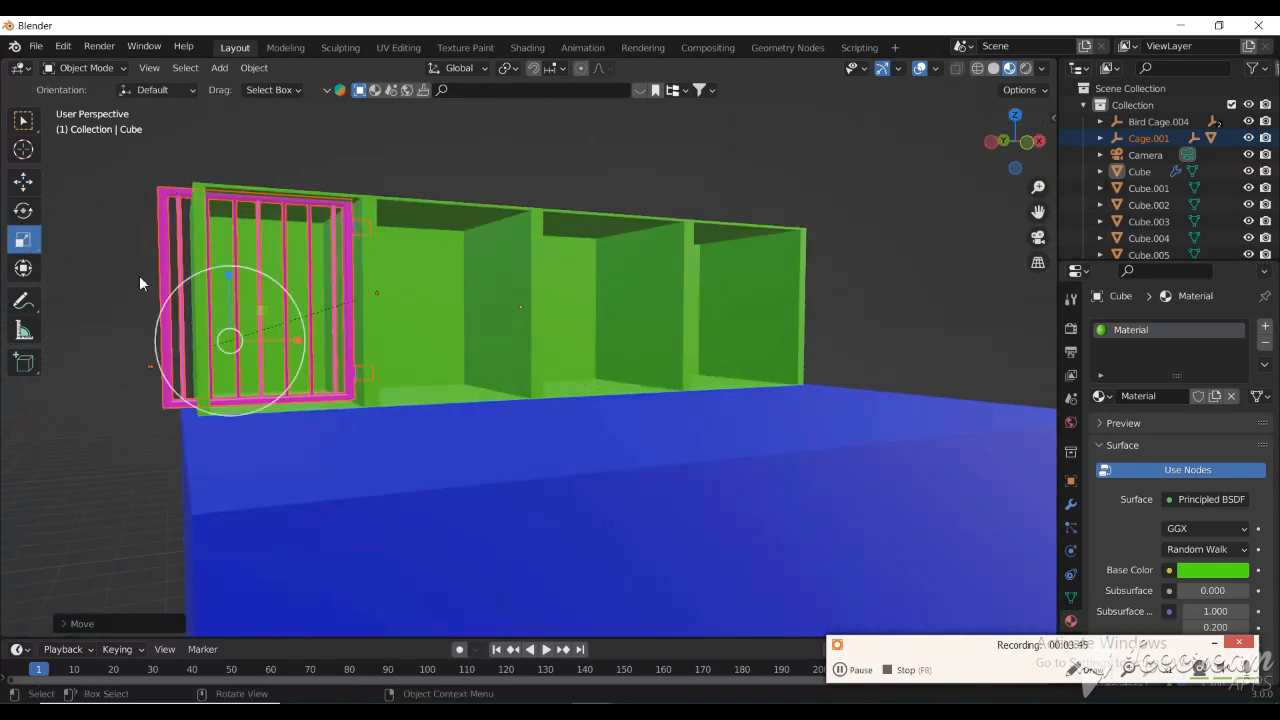
- Narrow the cage door along X and shift it along positive X to fit inside the end compartment's opening
{"action": "left_click_drag", "start_coordinate": [300, 340], "coordinate": [270, 345]}
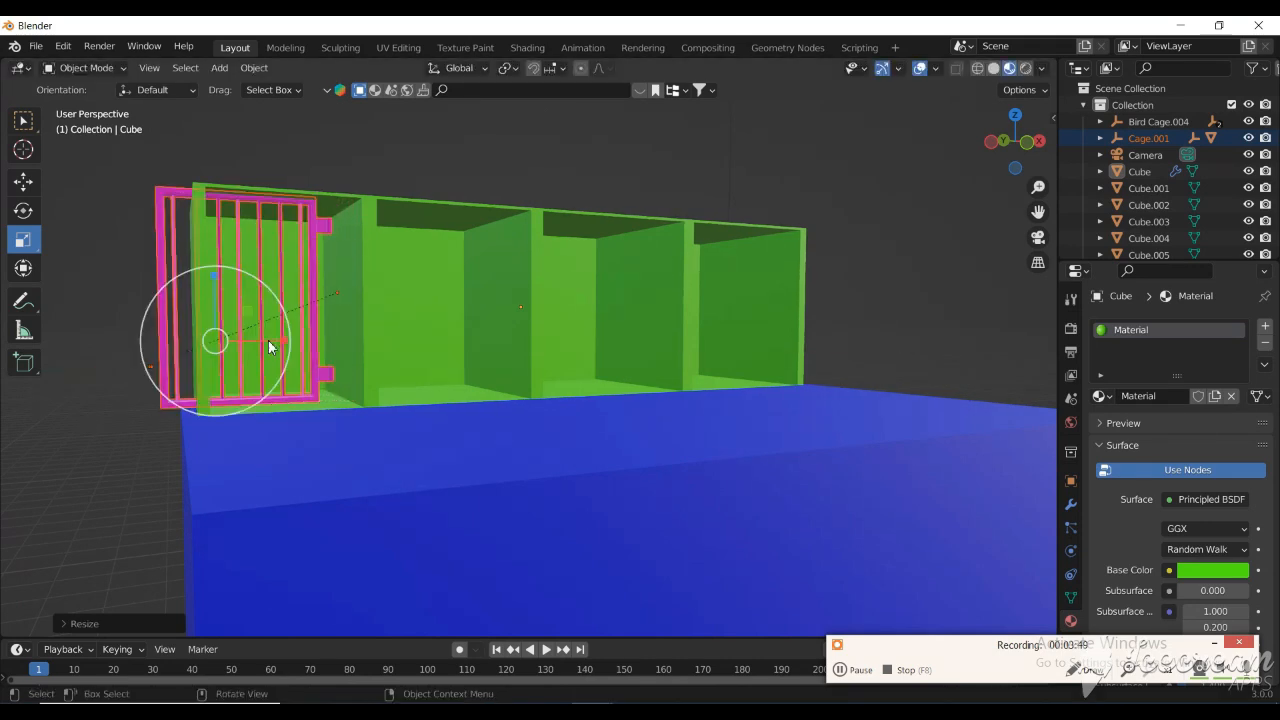
{"action": "left_click", "coordinate": [26, 185]}
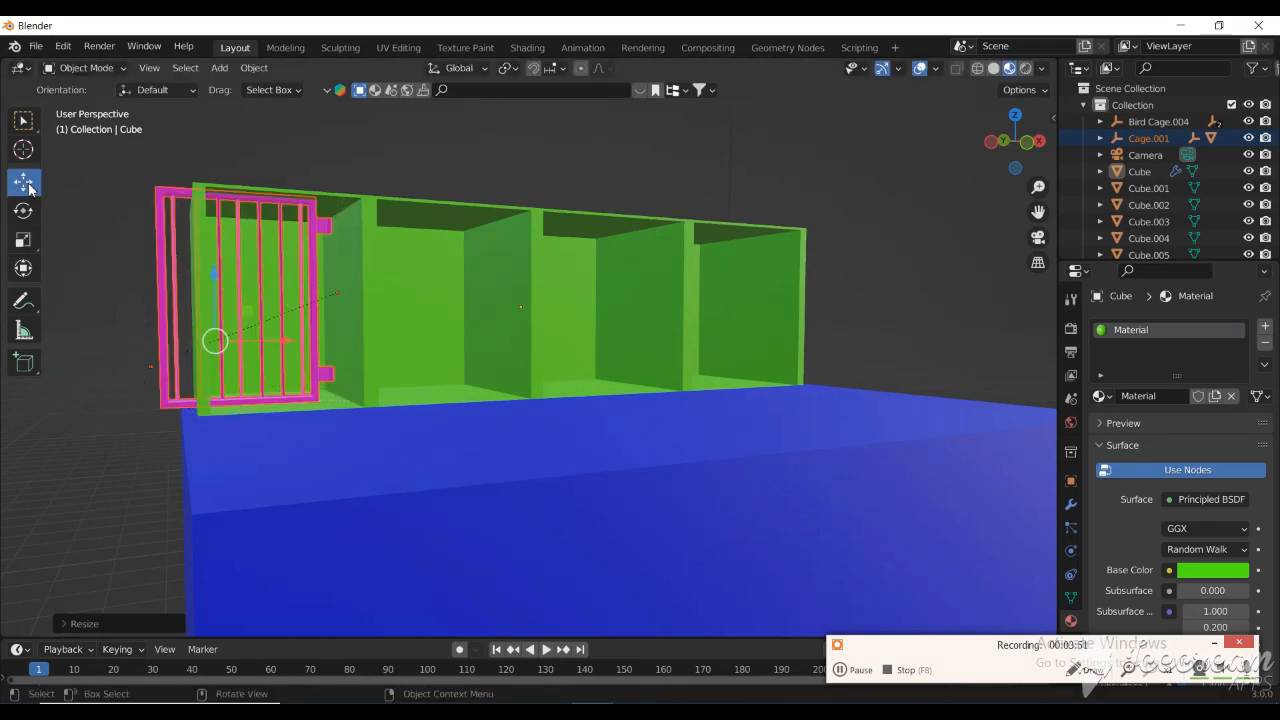
{"action": "left_click_drag", "start_coordinate": [286, 347], "coordinate": [336, 328]}
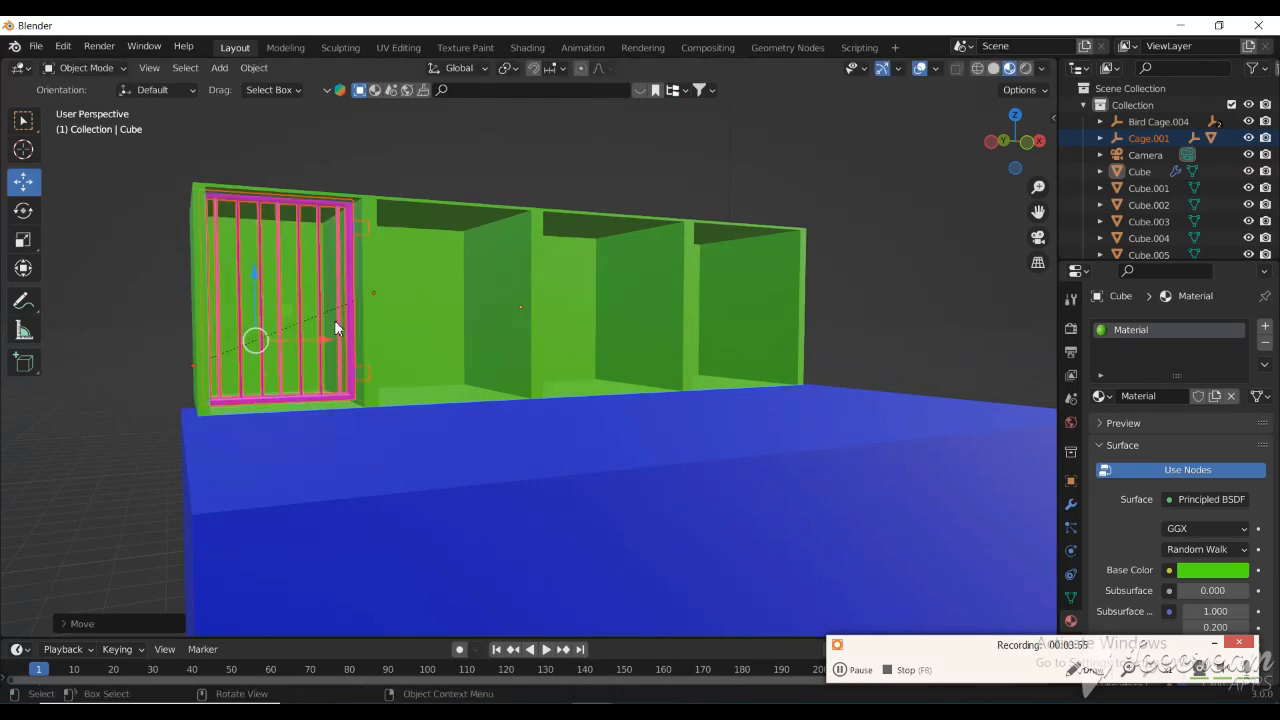
- Duplicate the fitted cage door along the X axis to the front of the second compartment
{"action": "key", "text": "shift+d"}
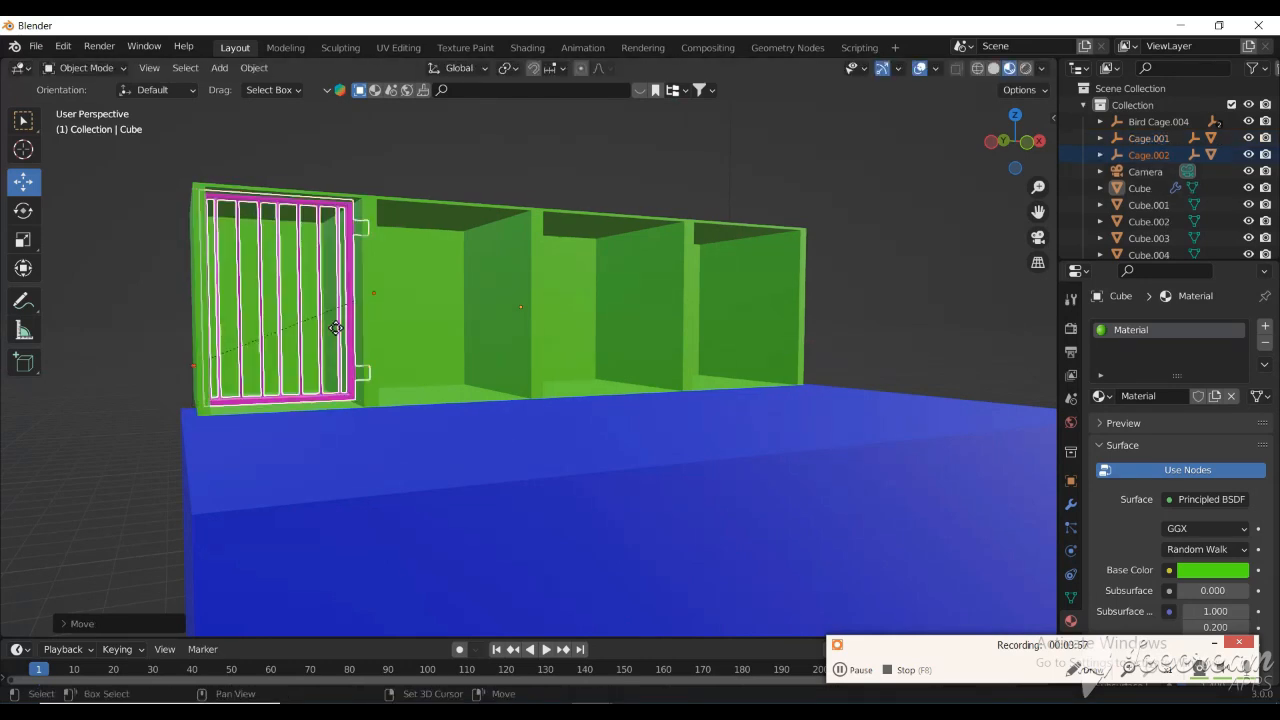
{"action": "key", "text": "x"}
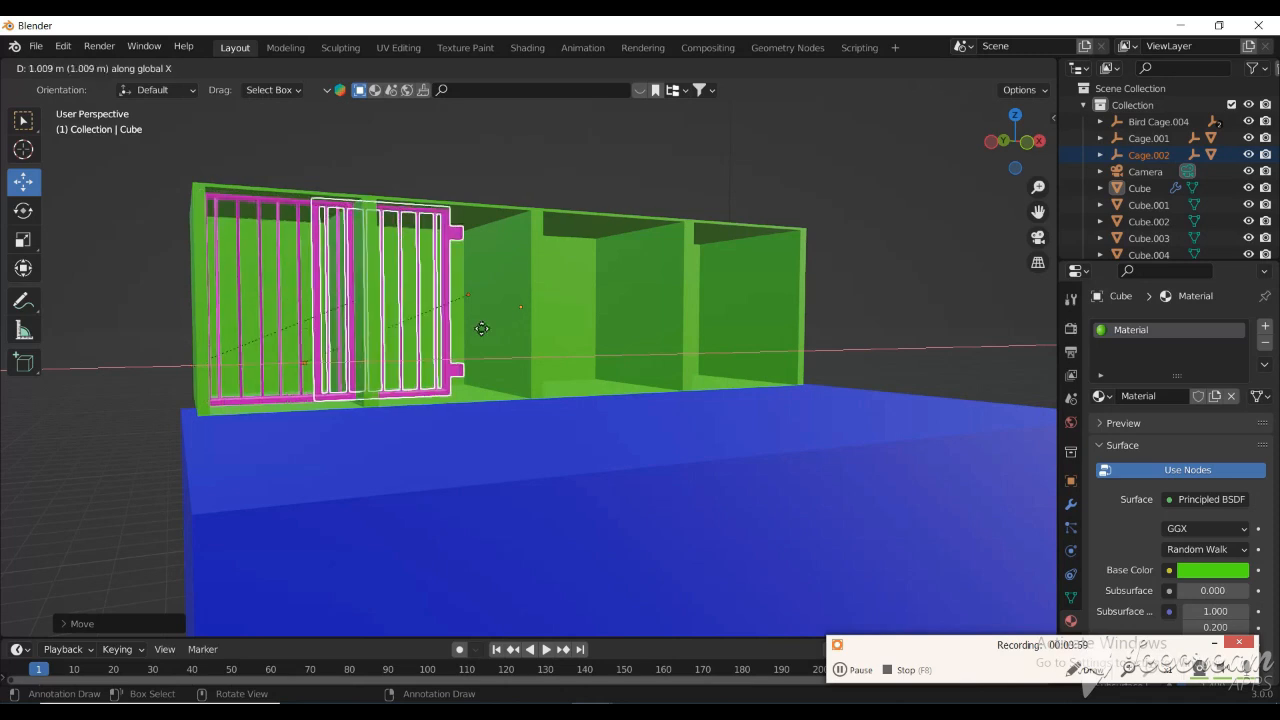
{"action": "left_click", "coordinate": [536, 340]}
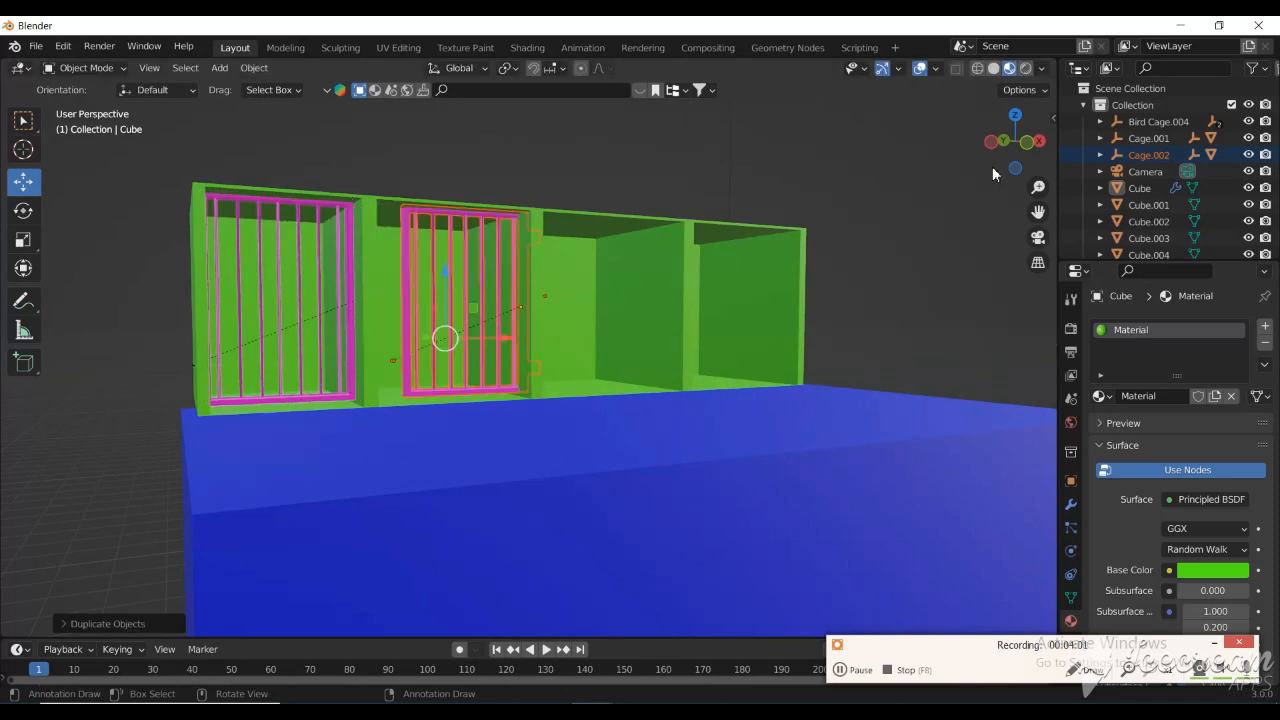
{"action": "left_click", "coordinate": [1042, 123]}
{"action": "left_click_drag", "start_coordinate": [1023, 140], "coordinate": [987, 163]}
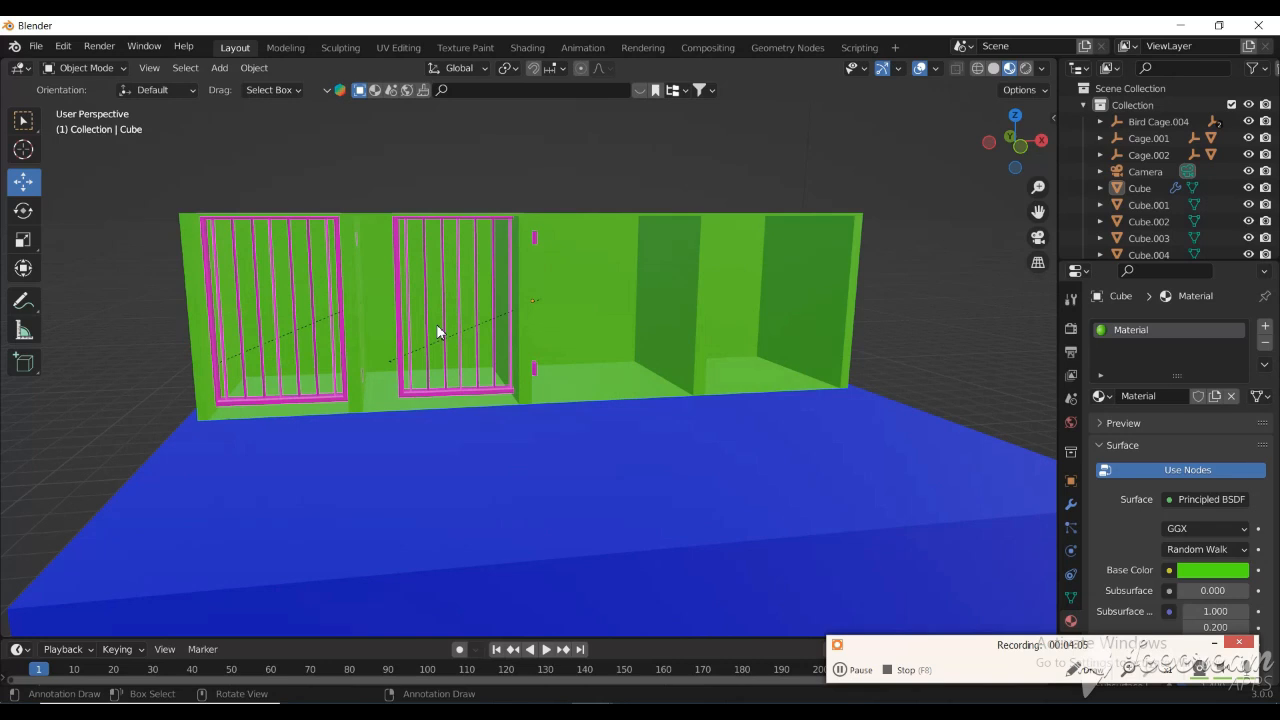
- Duplicate the second compartment's barred door along the X axis to the front of the third compartment
{"action": "key", "text": "ctrl+z"}
{"action": "key", "text": "x"}
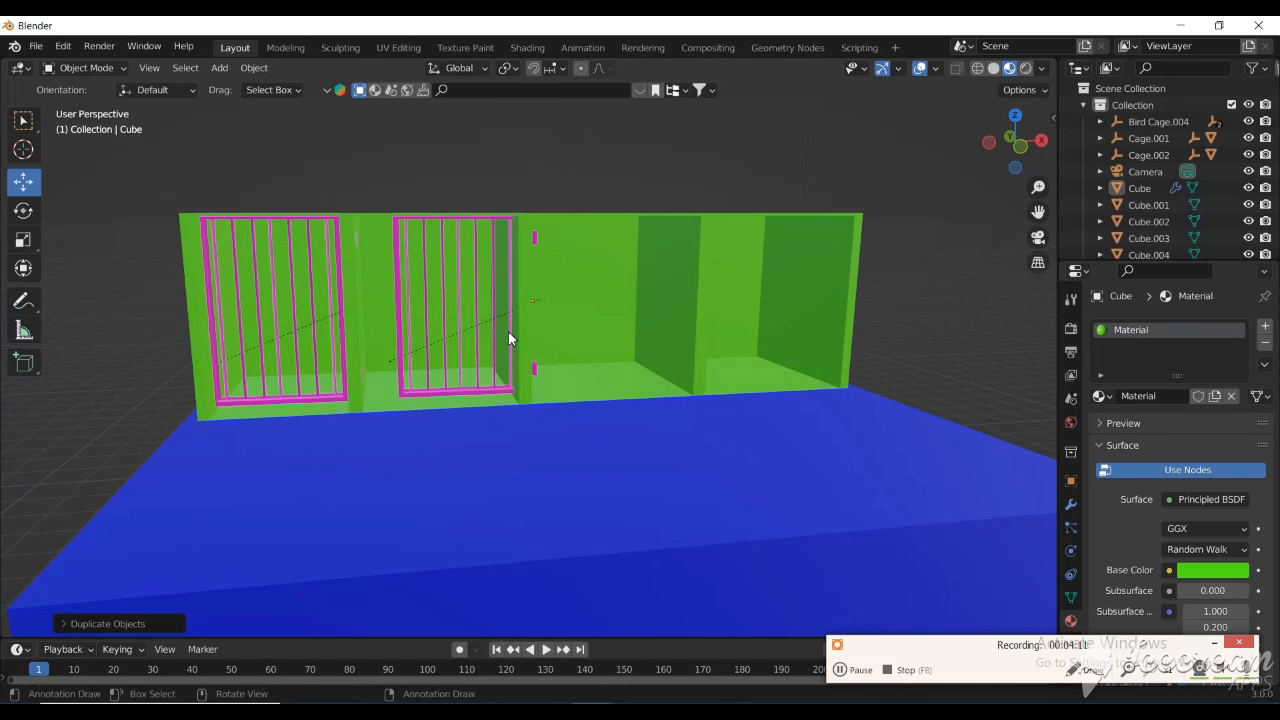
{"action": "key", "text": "x"}
{"action": "left_click", "coordinate": [474, 322]}
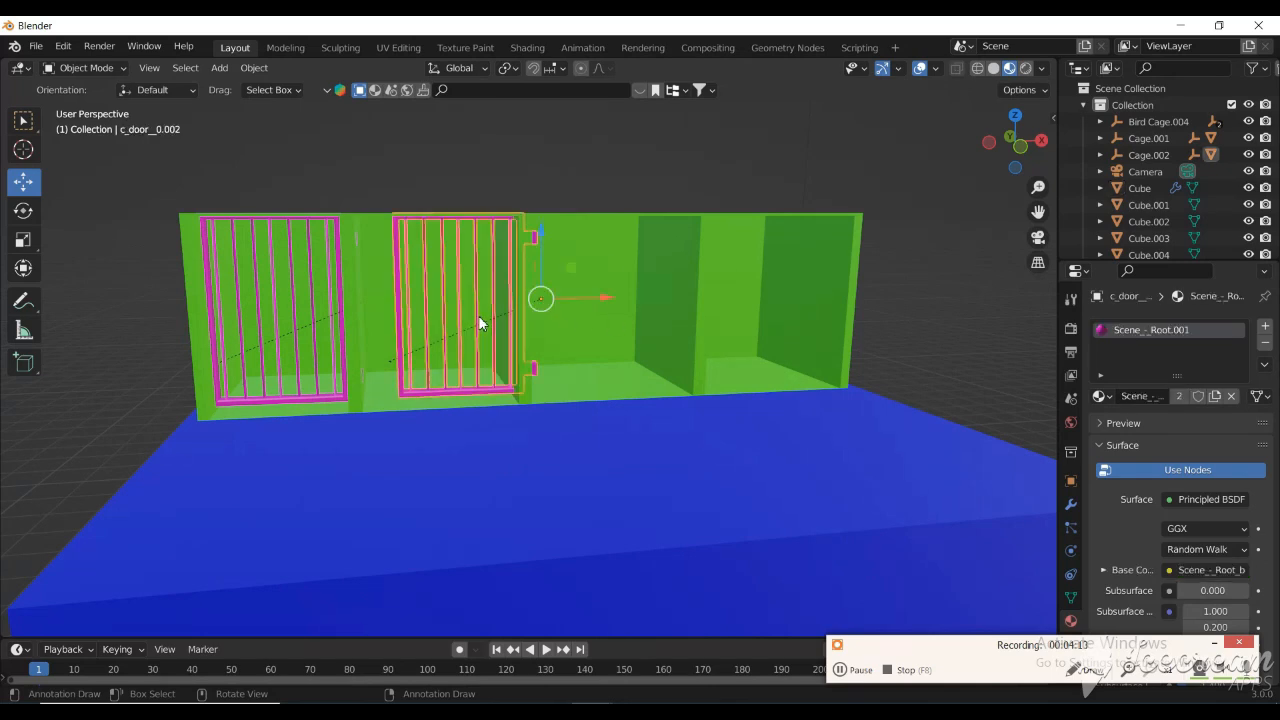
{"action": "key", "text": "shift+d"}
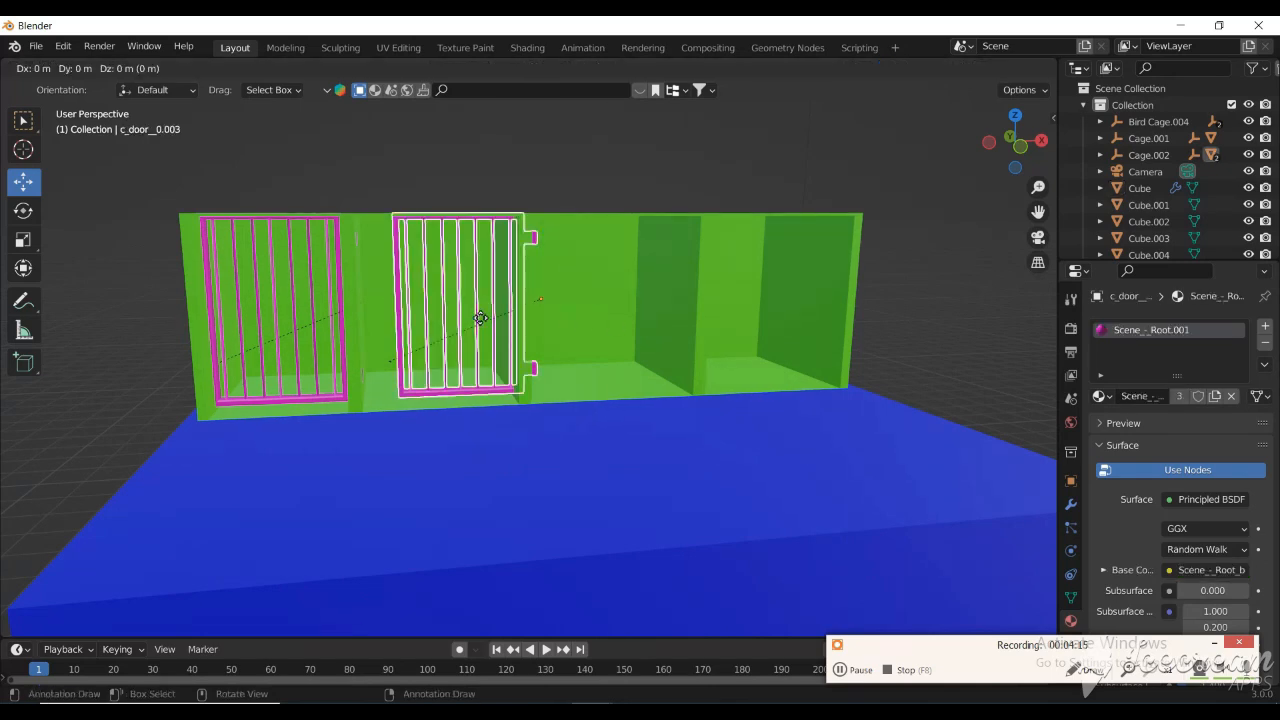
{"action": "key", "text": "x"}
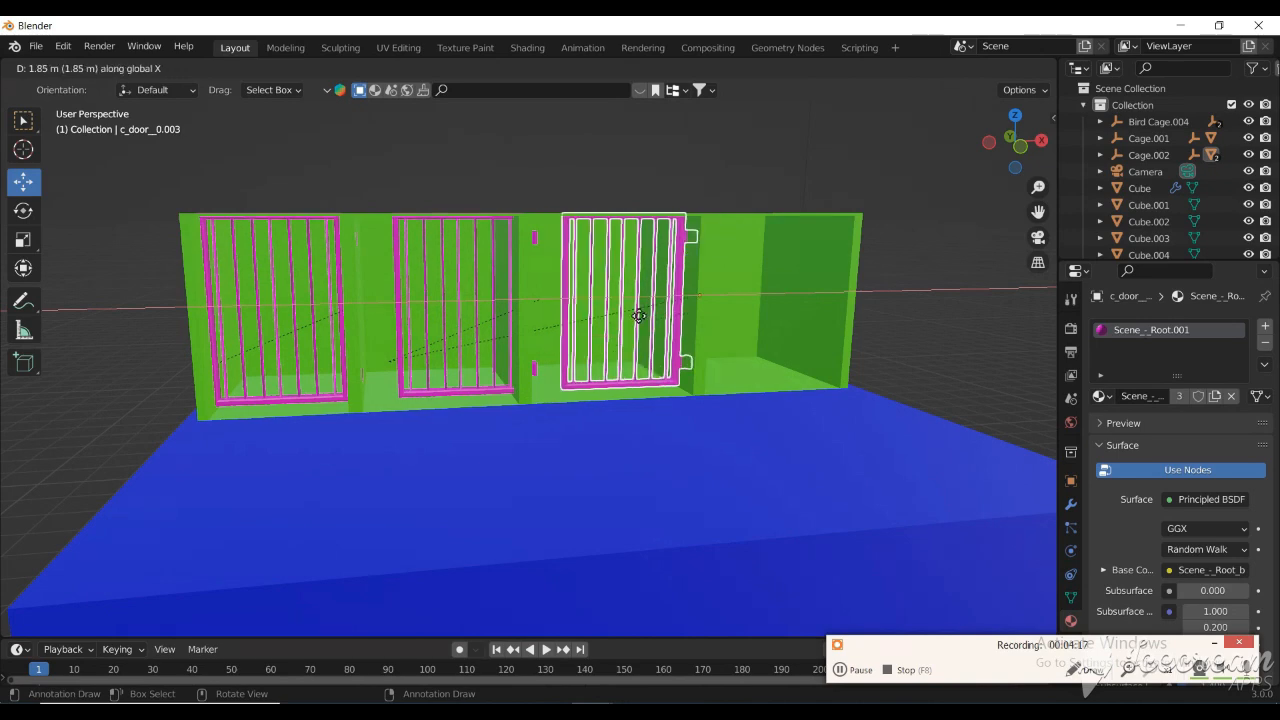
{"action": "left_click", "coordinate": [642, 316]}
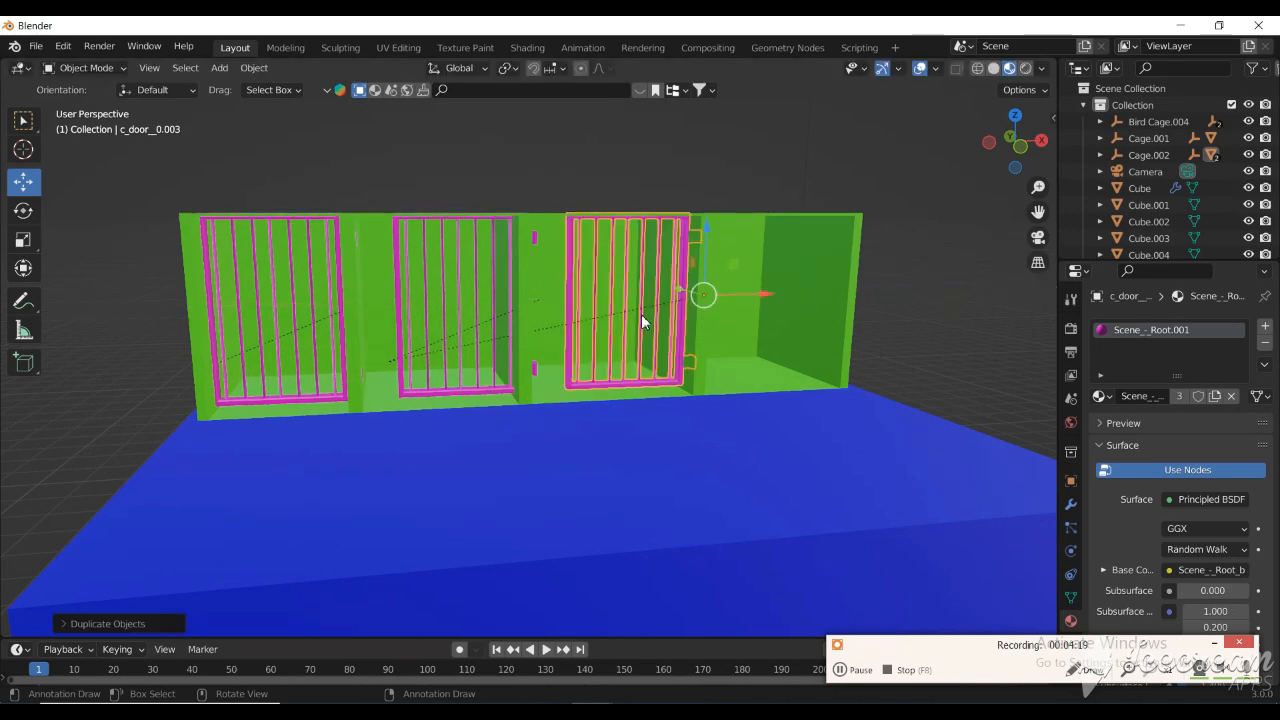
- Duplicate the third compartment's door along the X axis to the front of the fourth compartment
{"action": "key", "text": "shift+d"}
{"action": "key", "text": "x"}
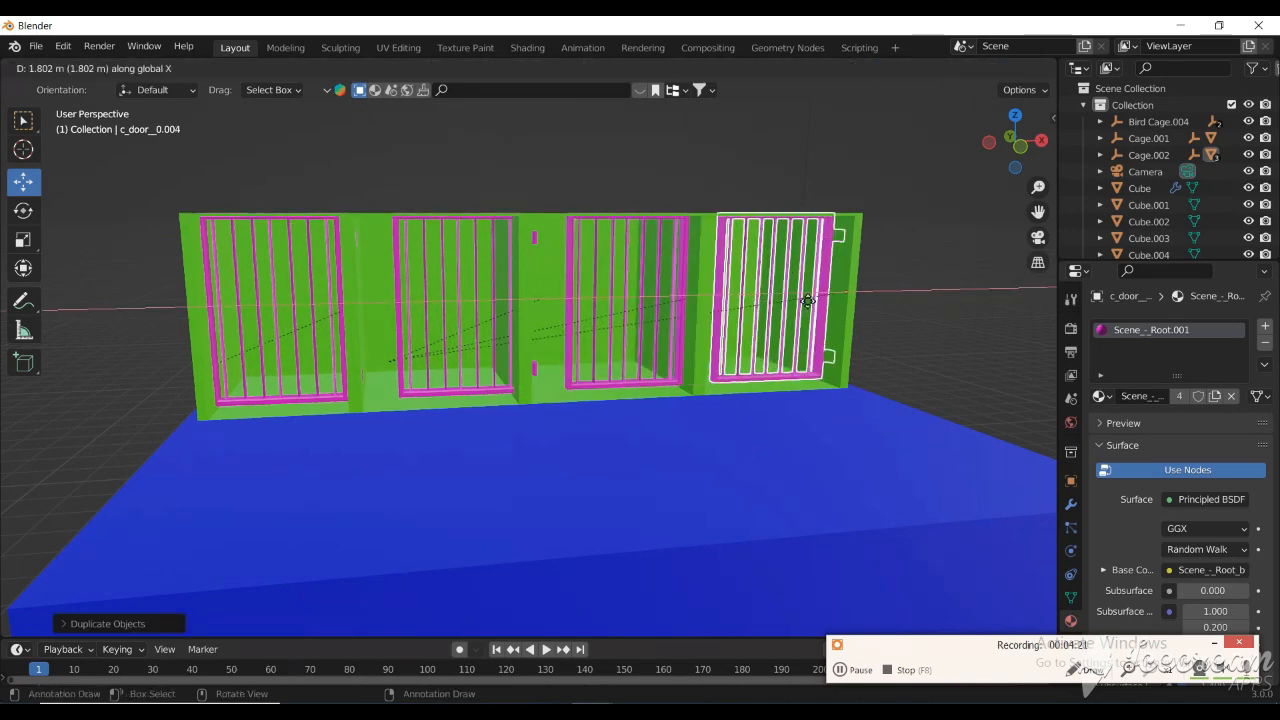
{"action": "left_click", "coordinate": [799, 307]}
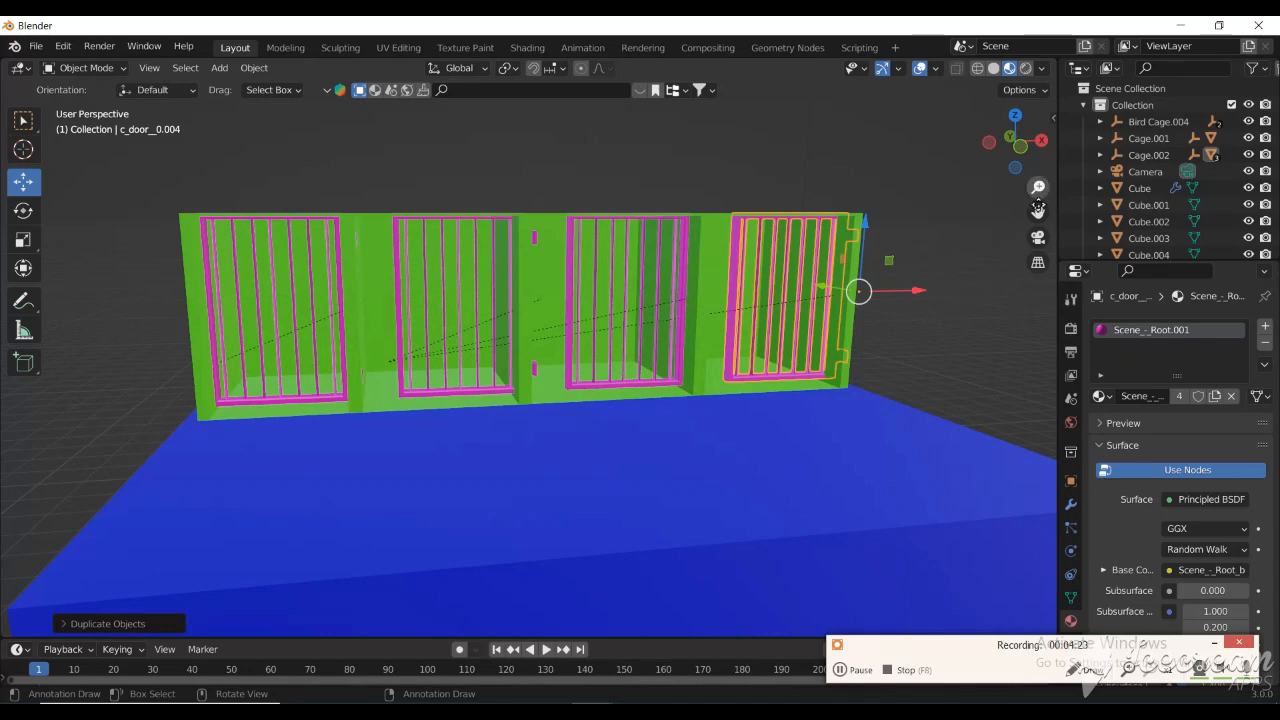
- Scale the second compartment's door along X until it spans the full width of its opening
{"action": "left_click_drag", "start_coordinate": [1038, 212], "coordinate": [1031, 207]}
{"action": "scroll", "coordinate": [645, 287], "scroll_direction": "up", "scroll_amount": 3}
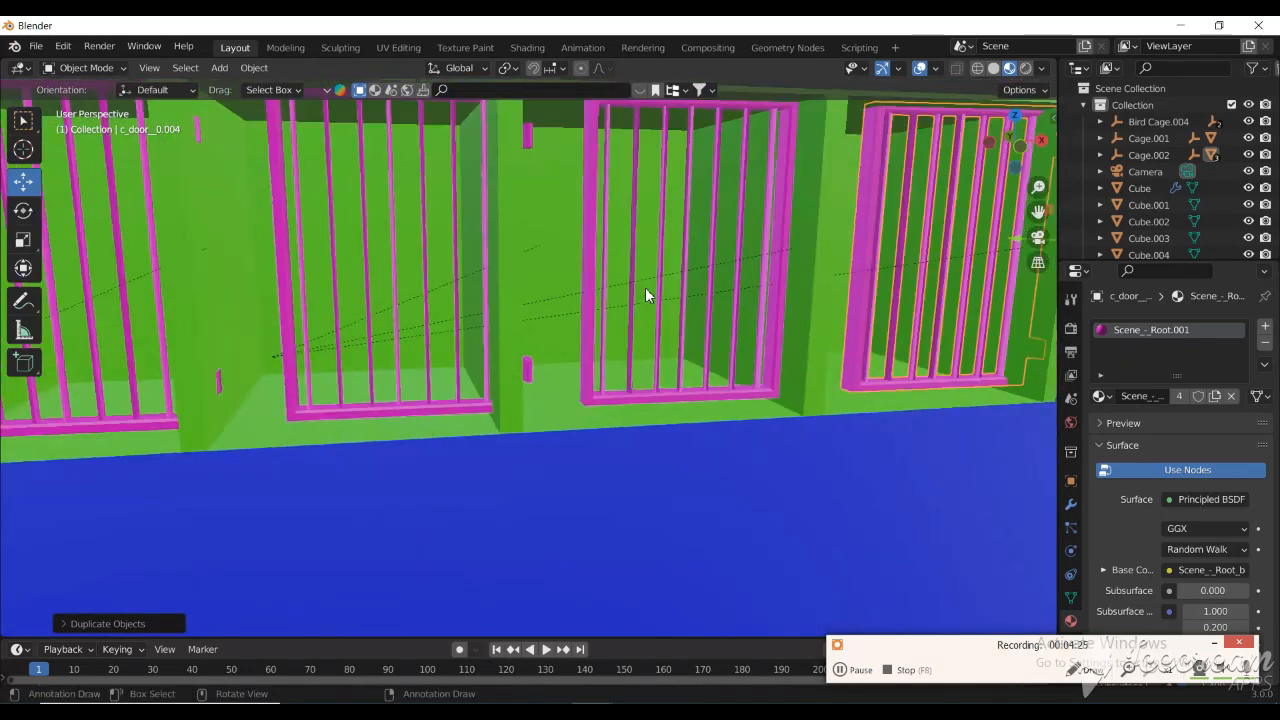
{"action": "left_click", "coordinate": [284, 262]}
{"action": "scroll", "coordinate": [360, 400], "scroll_direction": "down", "scroll_amount": 3}
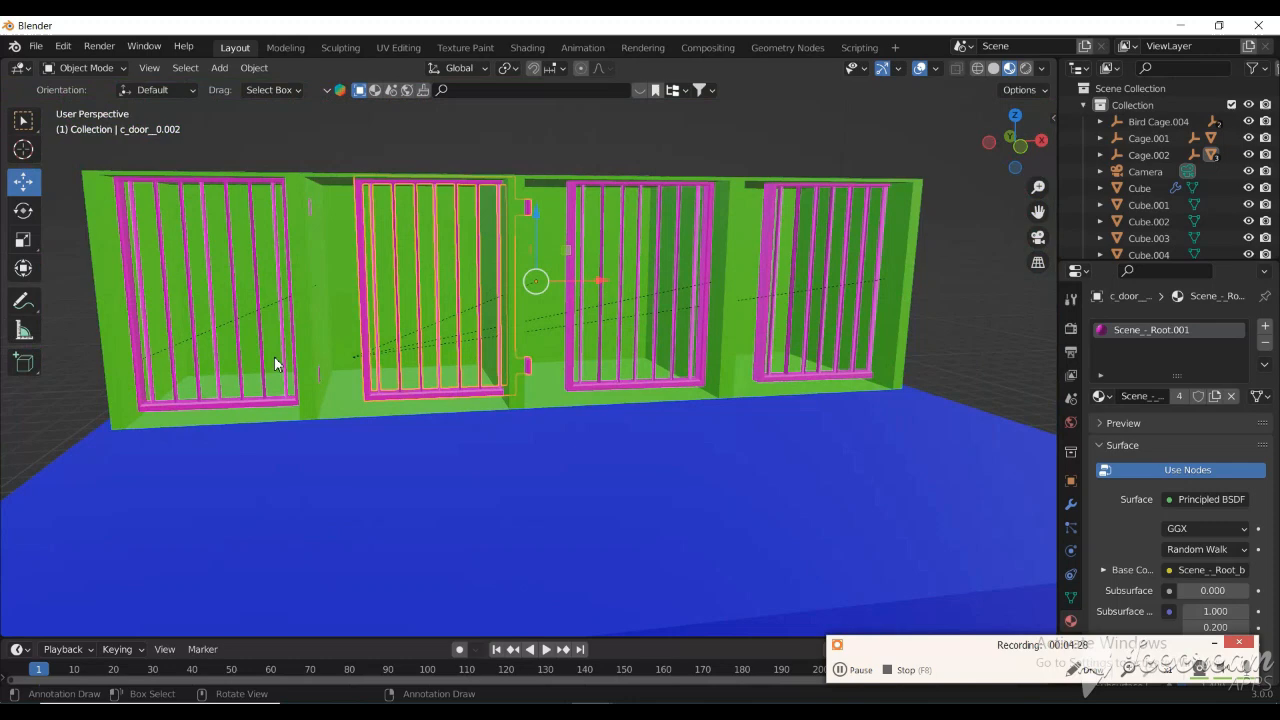
{"action": "left_click", "coordinate": [24, 240]}
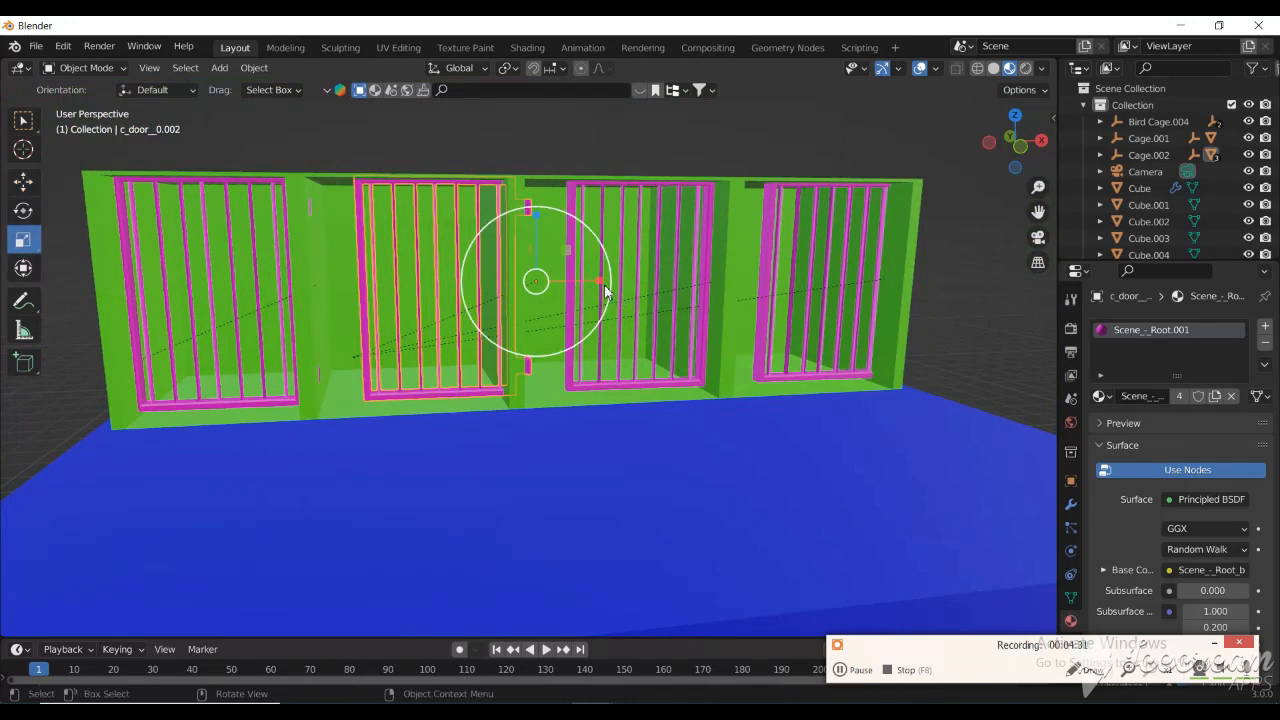
{"action": "left_click_drag", "start_coordinate": [600, 277], "coordinate": [610, 278]}
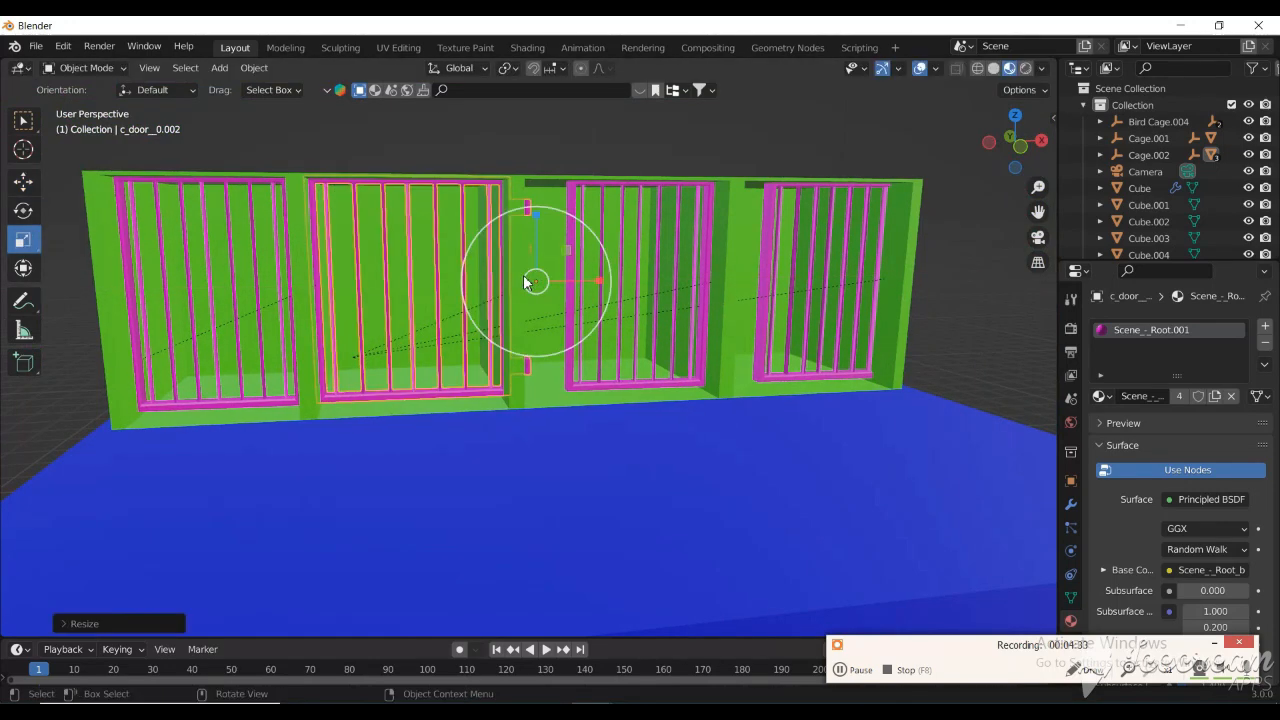
- Widen the third compartment's door along X to reach both sides of its opening and check the row of doors
{"action": "left_click", "coordinate": [572, 254]}
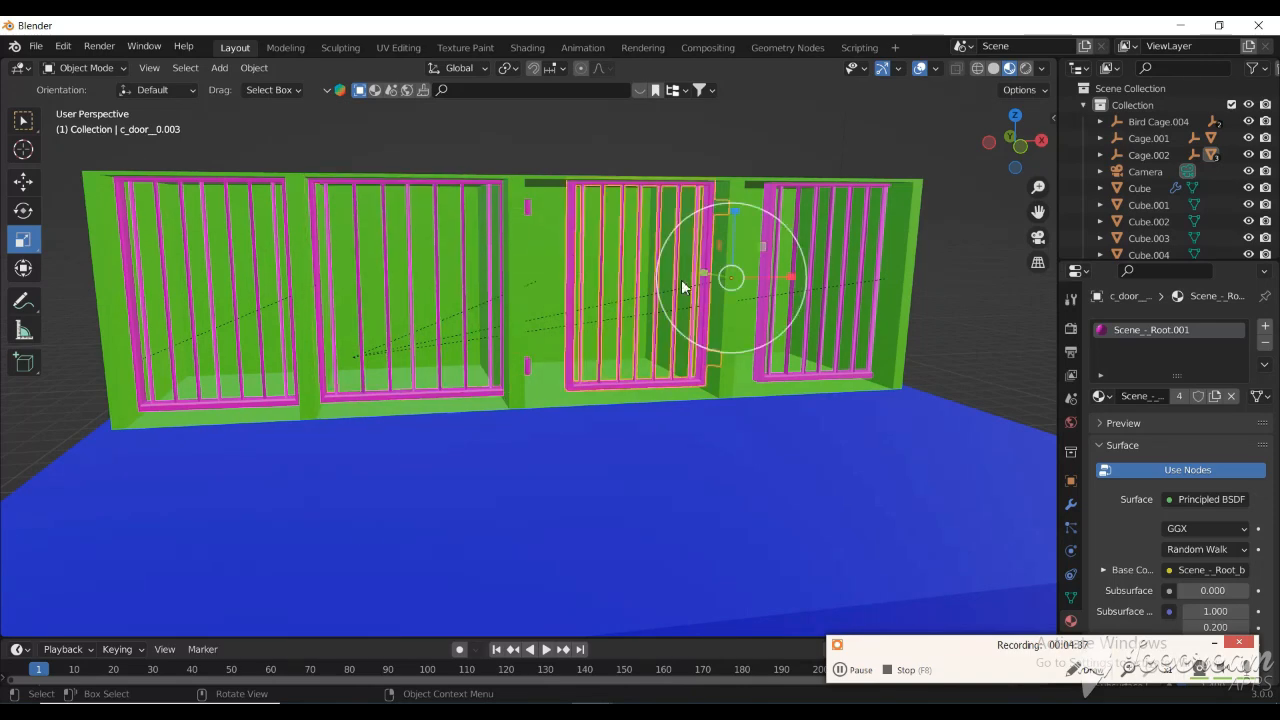
{"action": "left_click_drag", "start_coordinate": [790, 277], "coordinate": [810, 275]}
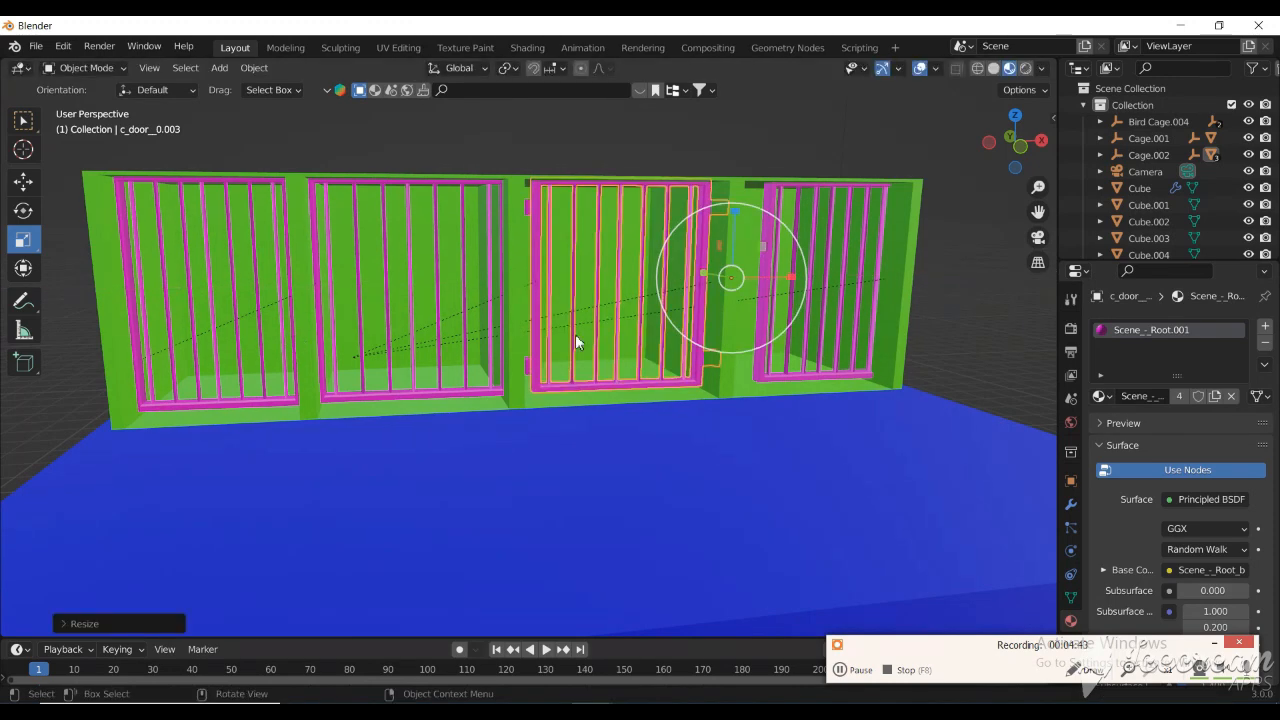
{"action": "scroll", "coordinate": [575, 334], "scroll_direction": "down", "scroll_amount": 6}
{"action": "scroll", "coordinate": [636, 373], "scroll_direction": "down", "scroll_amount": 1}
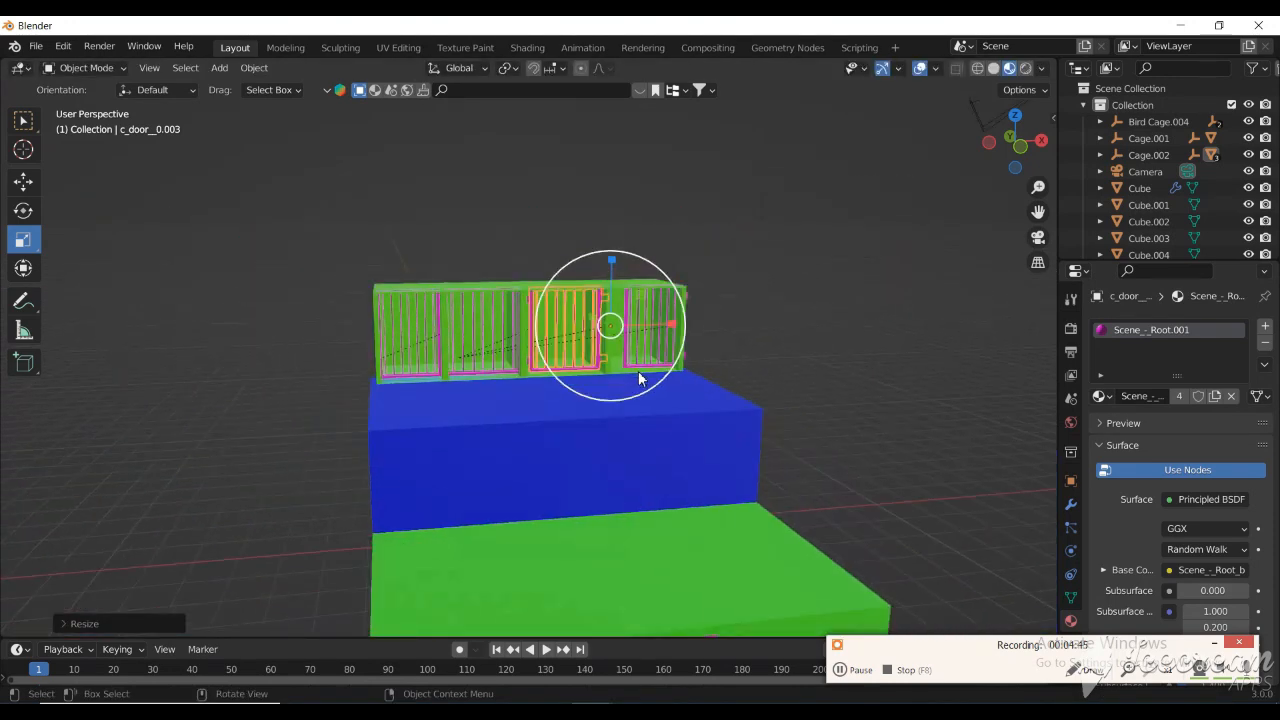
{"action": "scroll", "coordinate": [637, 372], "scroll_direction": "up", "scroll_amount": 7}
{"action": "scroll", "coordinate": [418, 490], "scroll_direction": "down", "scroll_amount": 4}
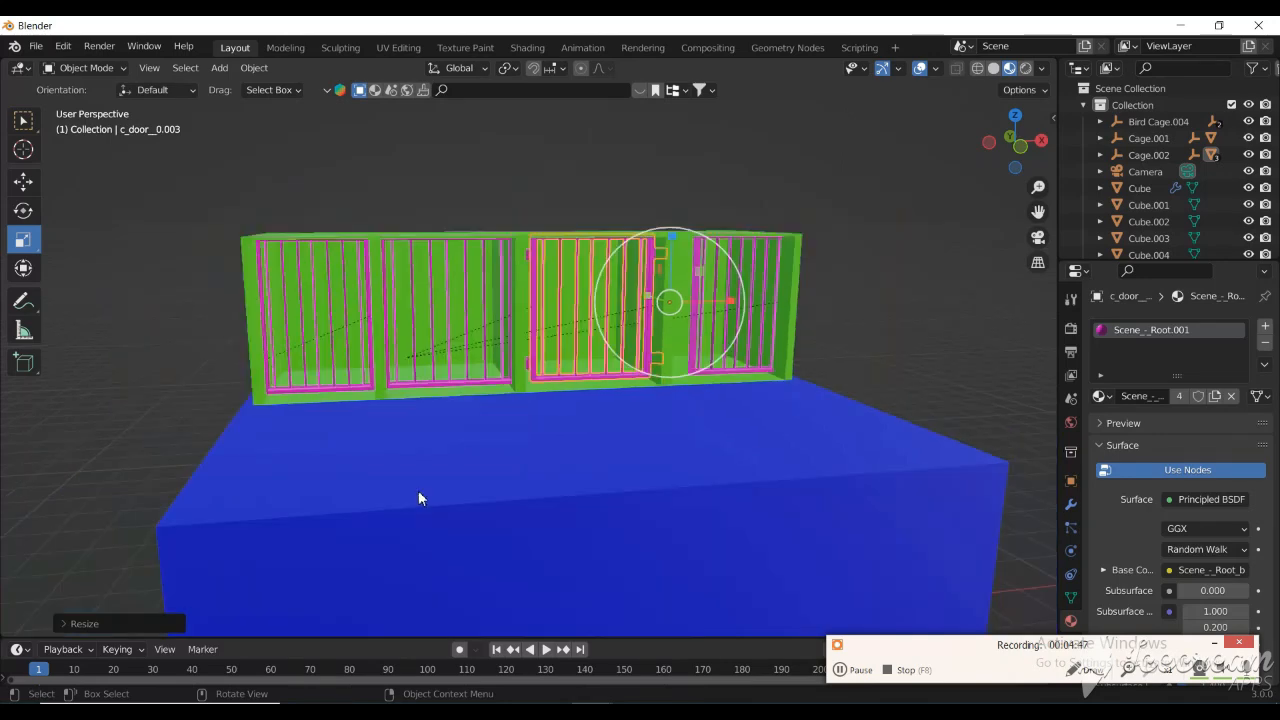
{"action": "scroll", "coordinate": [506, 450], "scroll_direction": "up", "scroll_amount": 4}
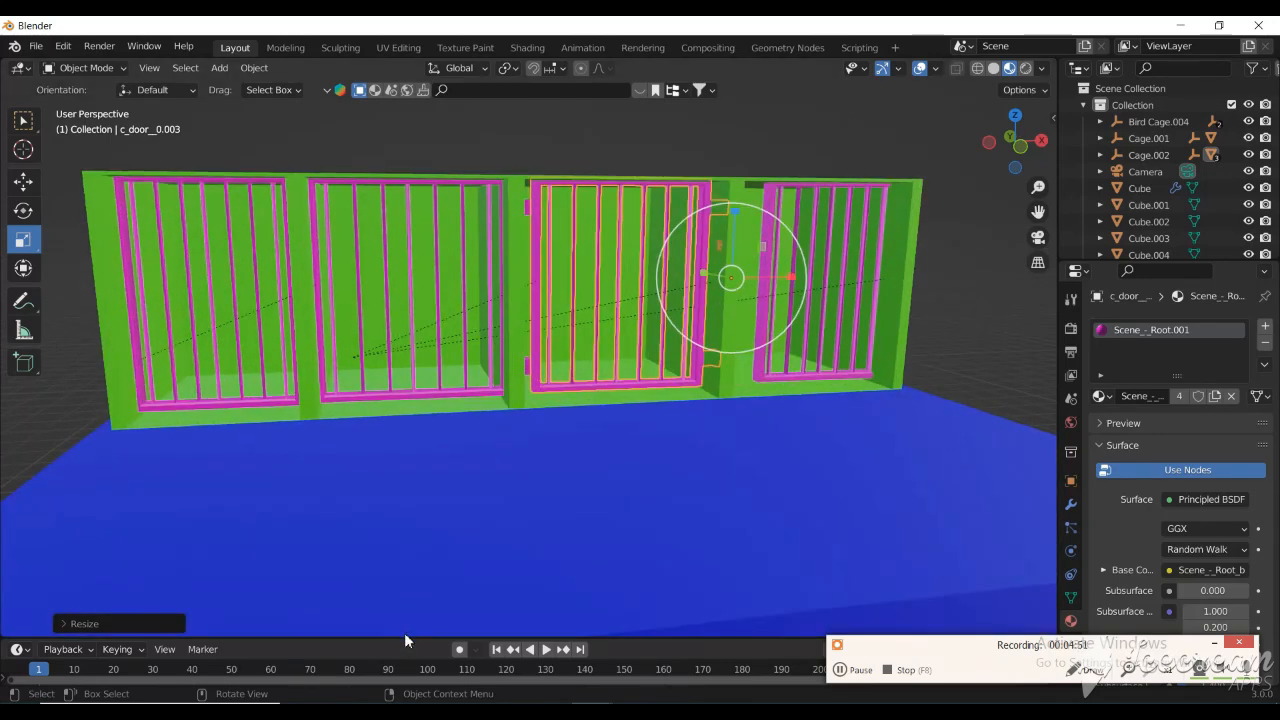
- Enlarge the timeline area and import the FBX file BEAR ANIMATION .fbx from the Desktop folder
{"action": "left_click_drag", "start_coordinate": [405, 637], "coordinate": [413, 577]}
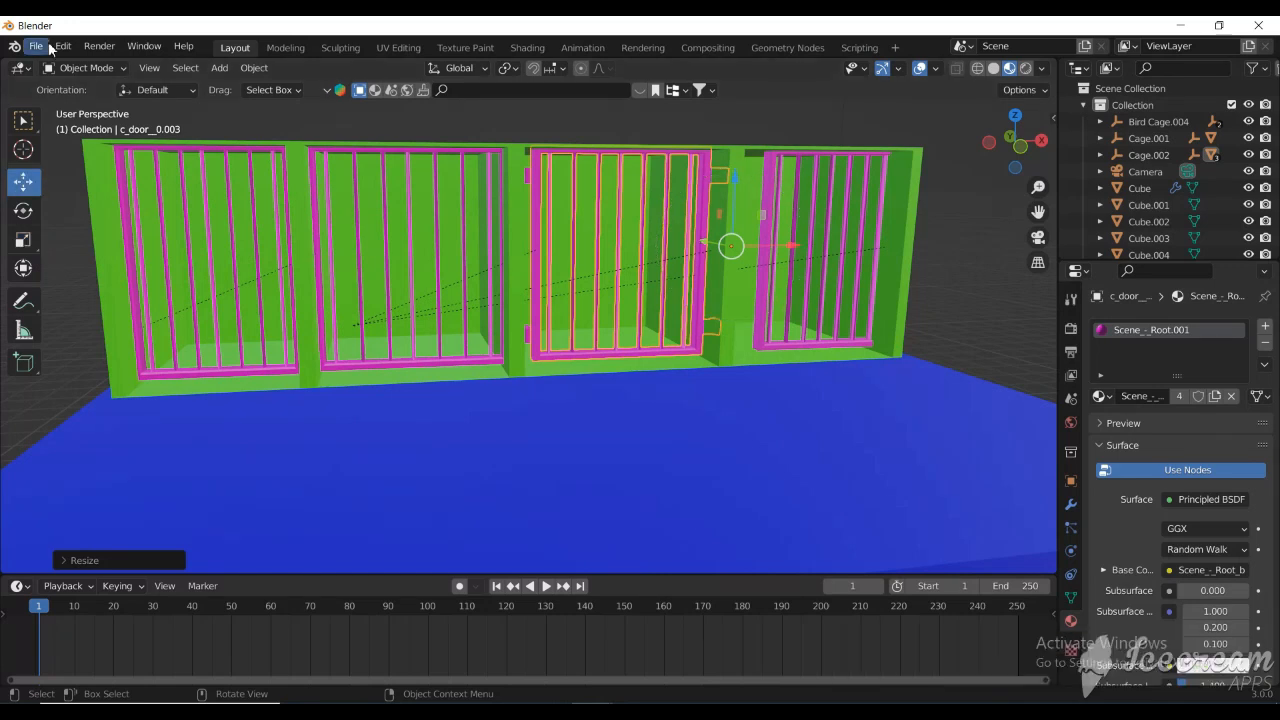
{"action": "left_click", "coordinate": [36, 47]}
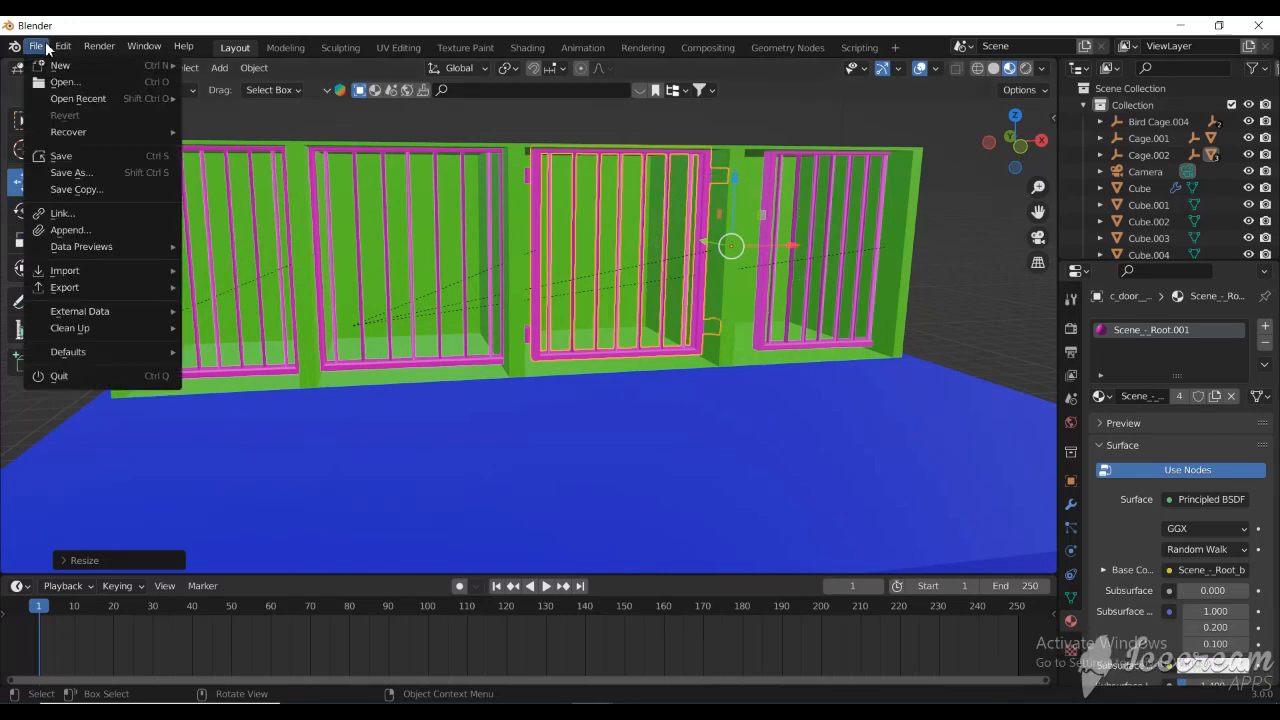
{"action": "mouse_move", "coordinate": [73, 274]}
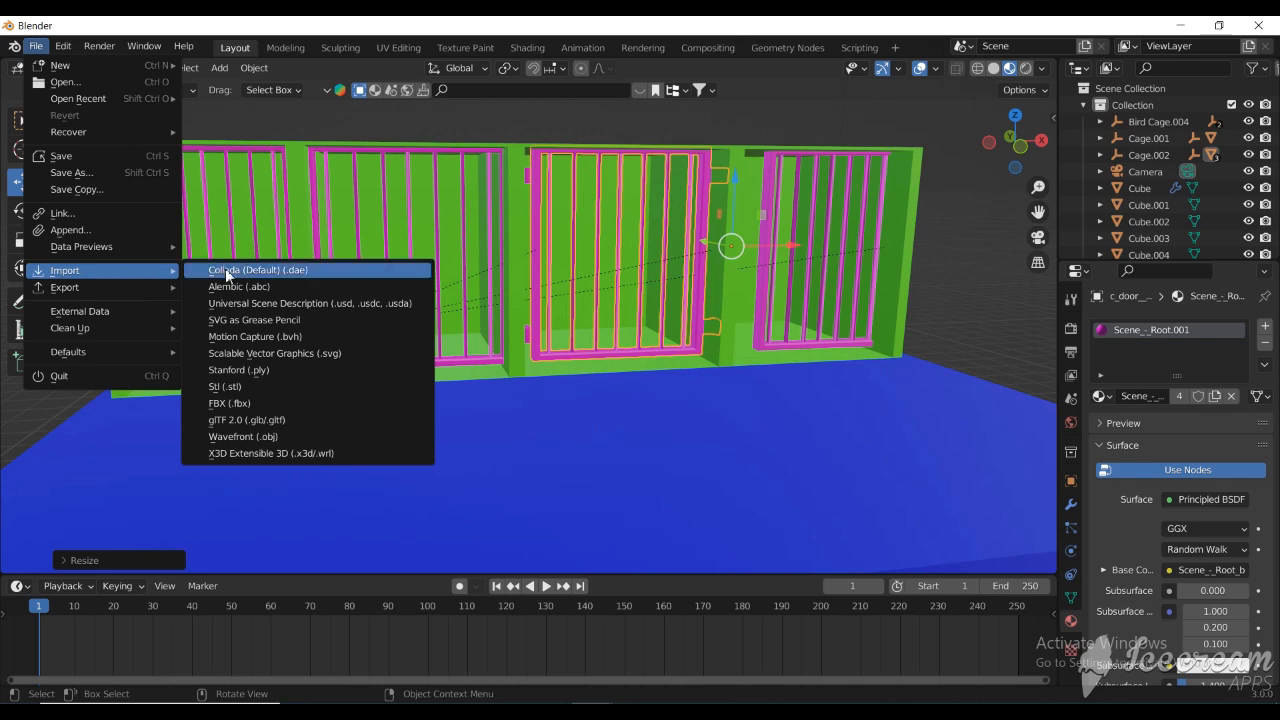
{"action": "left_click", "coordinate": [241, 404]}
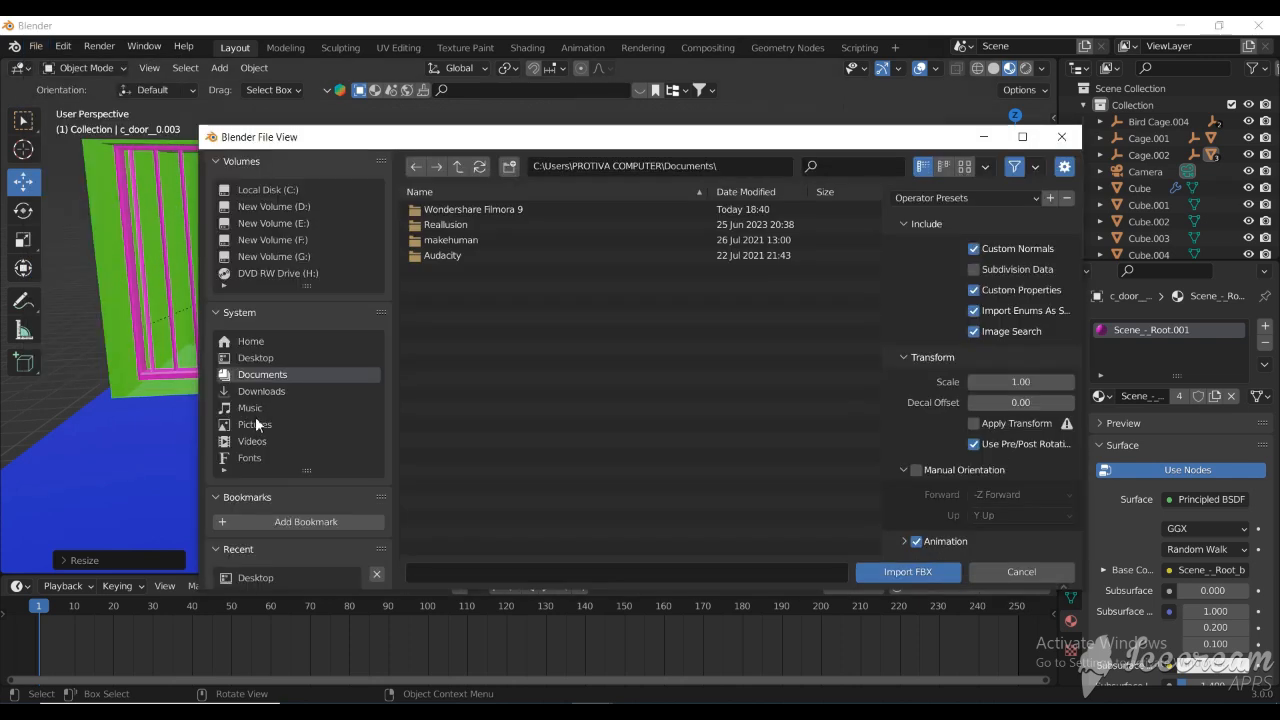
{"action": "left_click", "coordinate": [273, 359]}
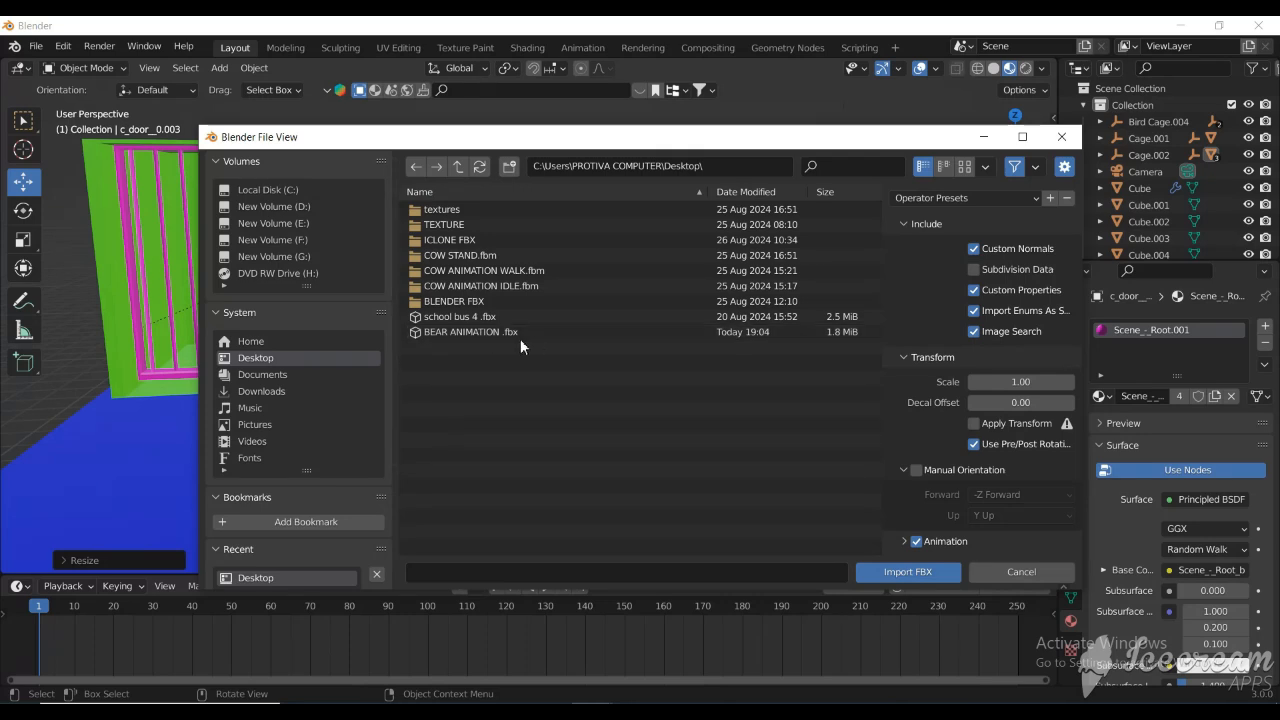
{"action": "left_click", "coordinate": [555, 332]}
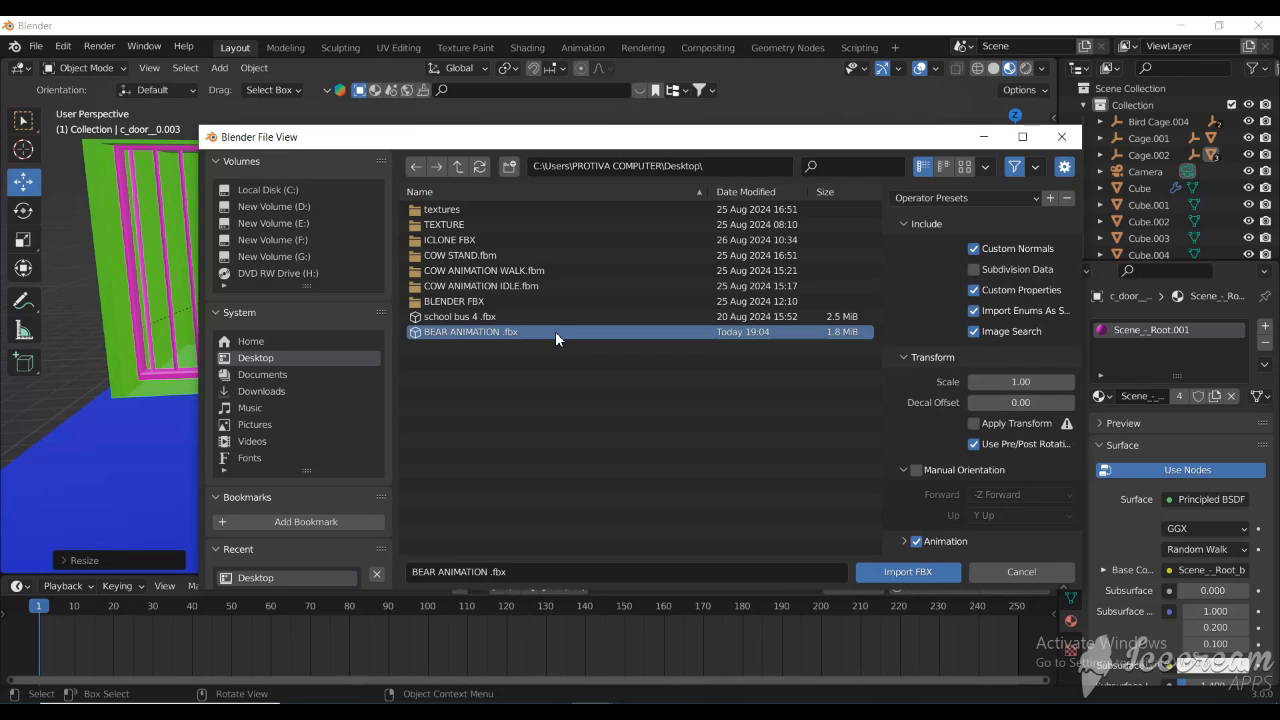
{"action": "left_click", "coordinate": [890, 571]}
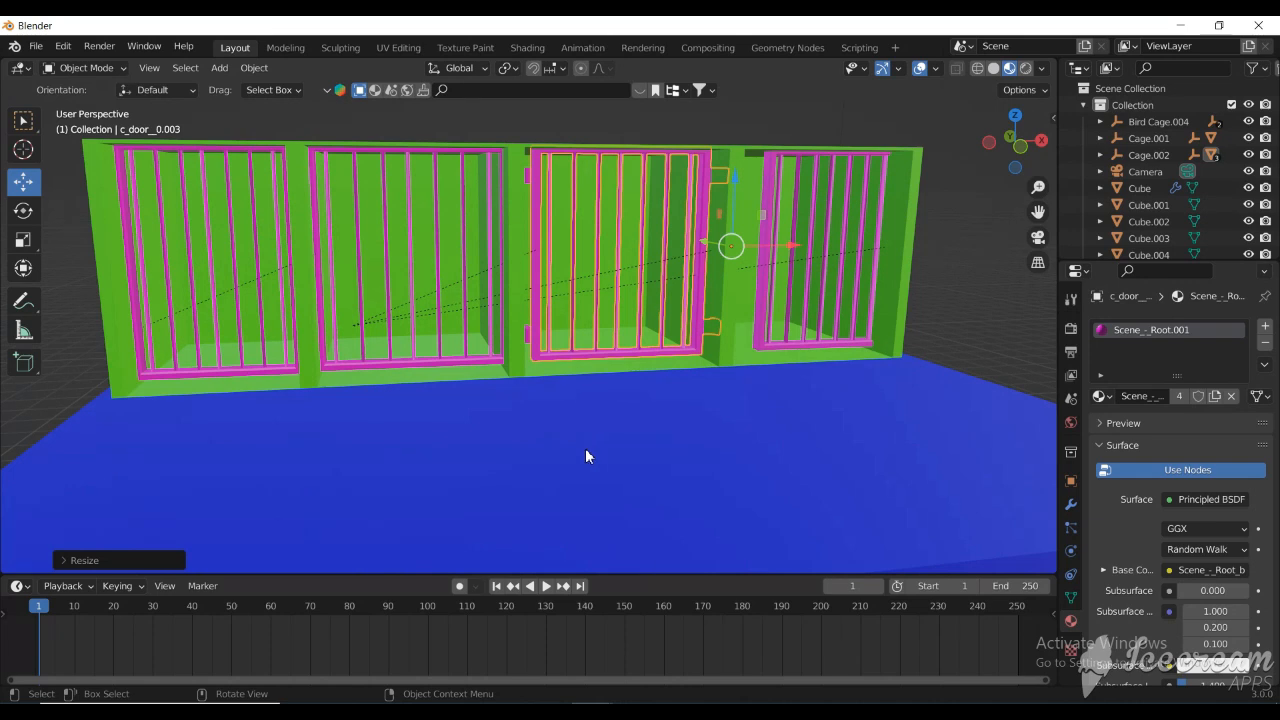
- In front view, raise the imported bear armature with its camera and light along Z to the long yellow-green platform's level
{"action": "left_click", "coordinate": [1006, 136]}
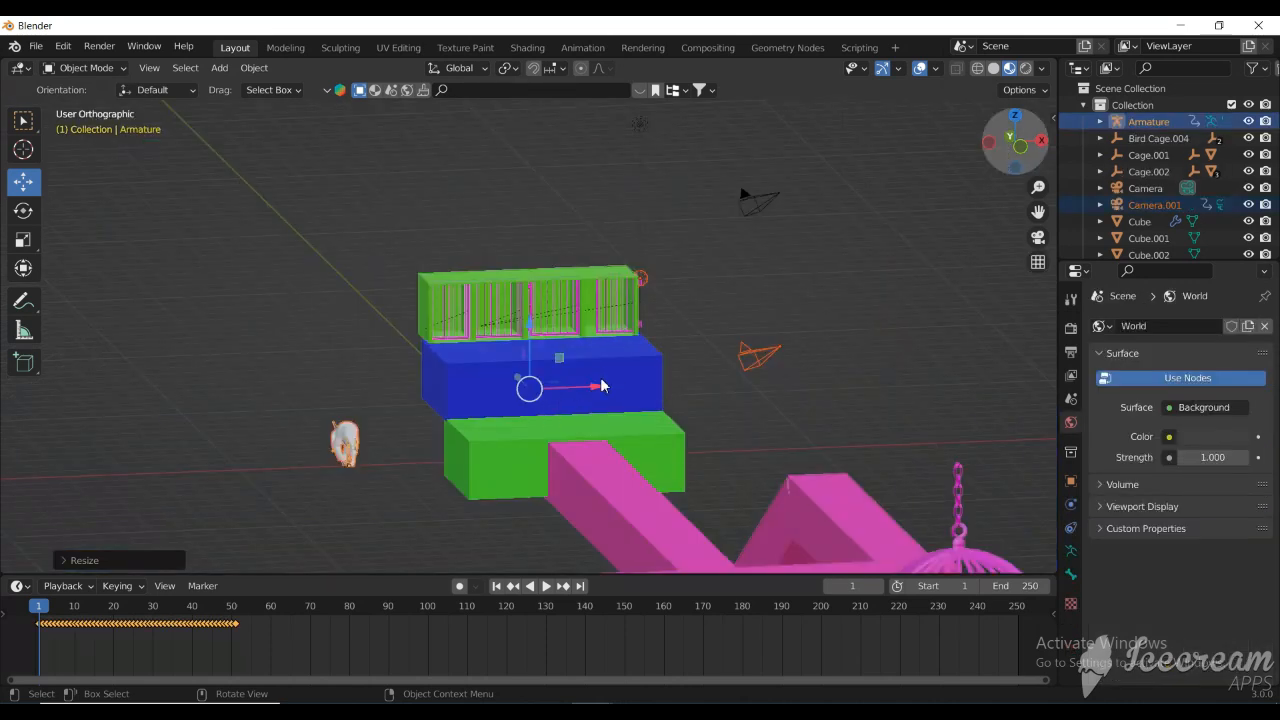
{"action": "key", "text": "ctrl+KP_1"}
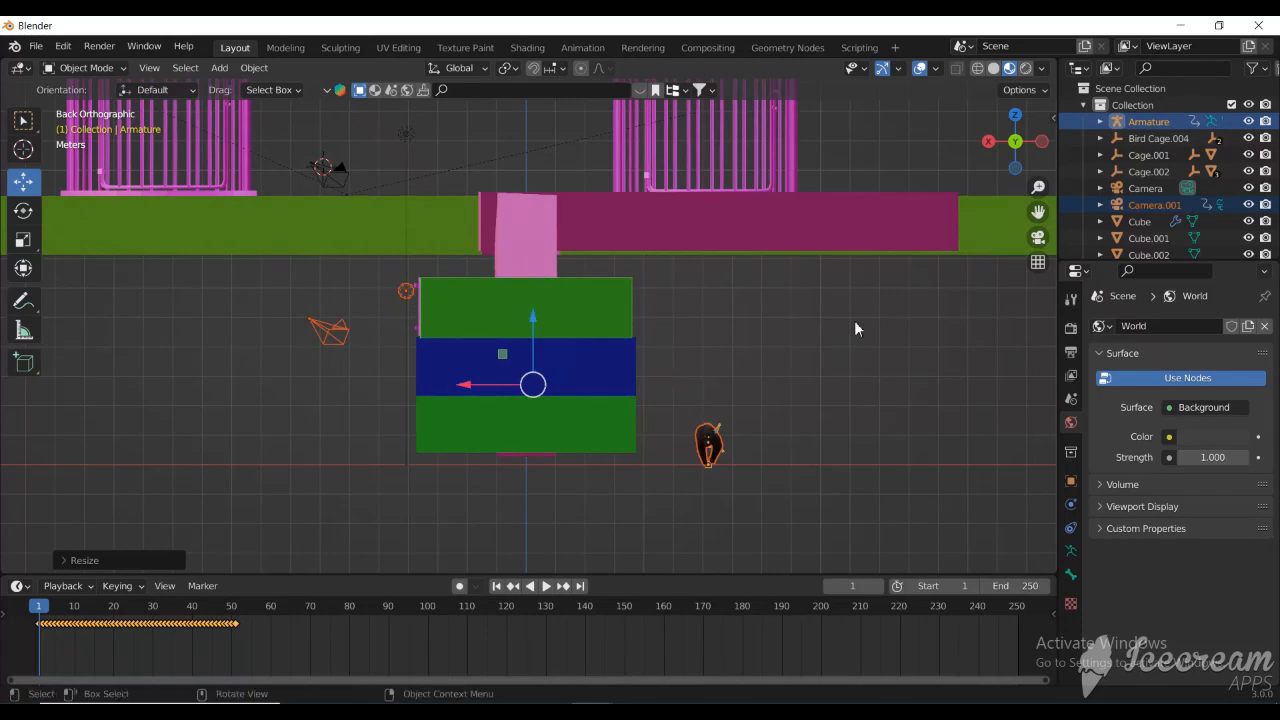
{"action": "scroll", "coordinate": [822, 375], "scroll_direction": "down", "scroll_amount": 2}
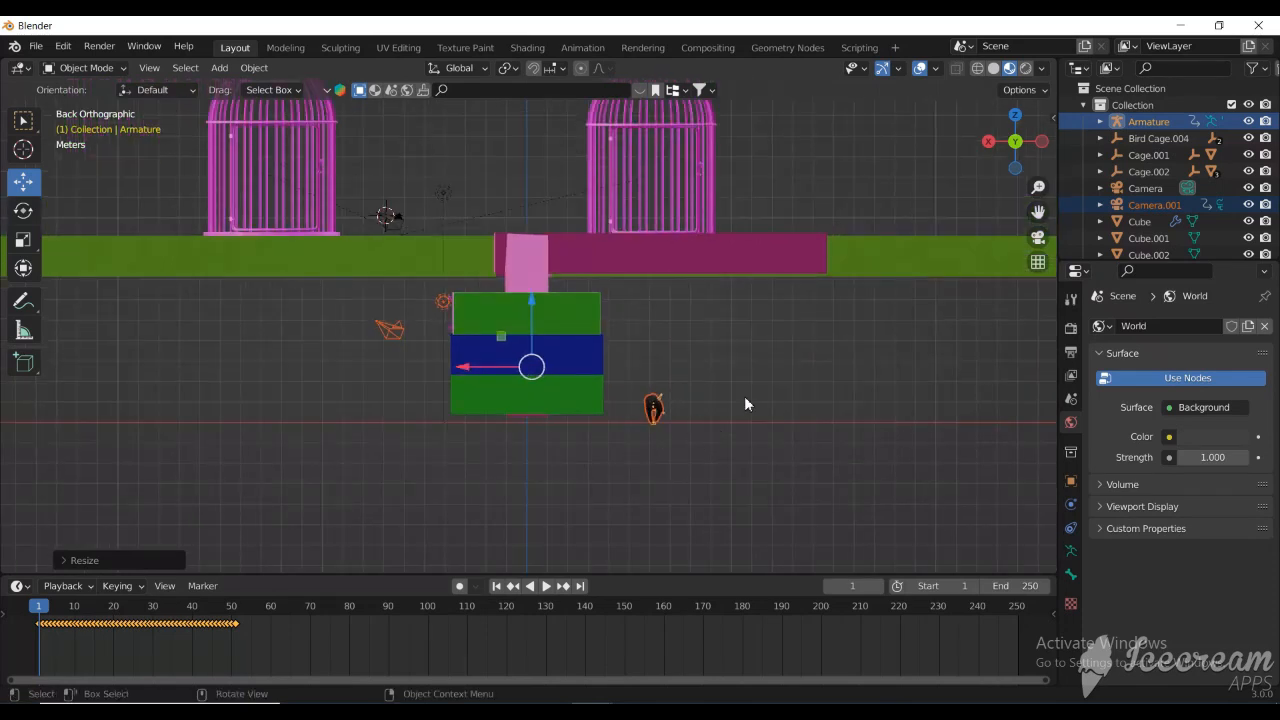
{"action": "key", "text": "KP_1"}
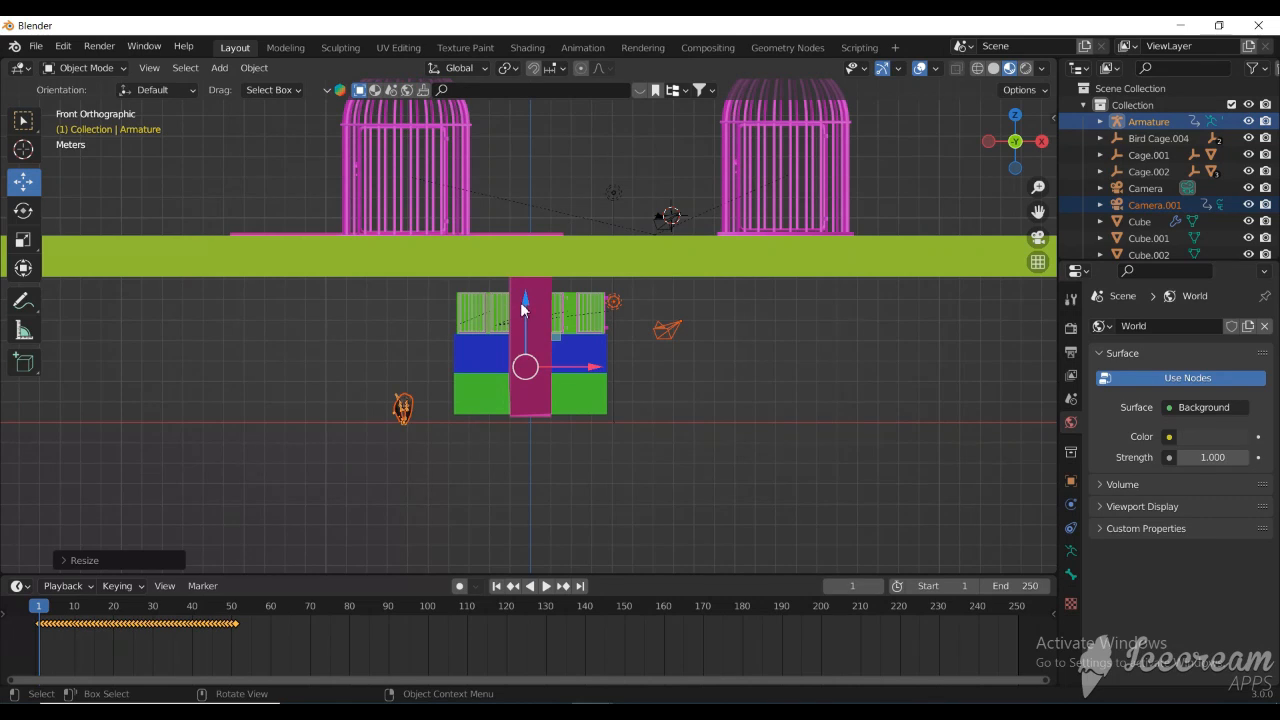
{"action": "left_click_drag", "start_coordinate": [516, 298], "coordinate": [513, 118]}
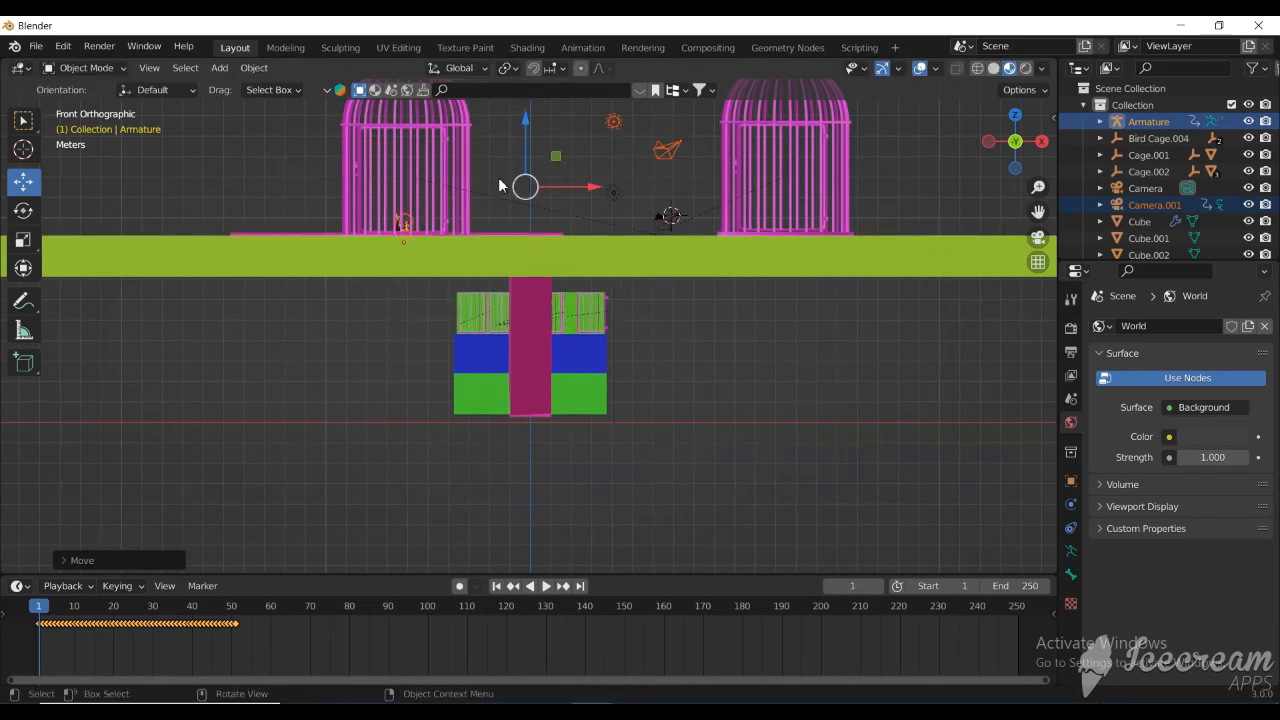
- Lower the imported bear armature with its camera and light along Z to the height of the barred compartments
{"action": "scroll", "coordinate": [498, 177], "scroll_direction": "up", "scroll_amount": 1}
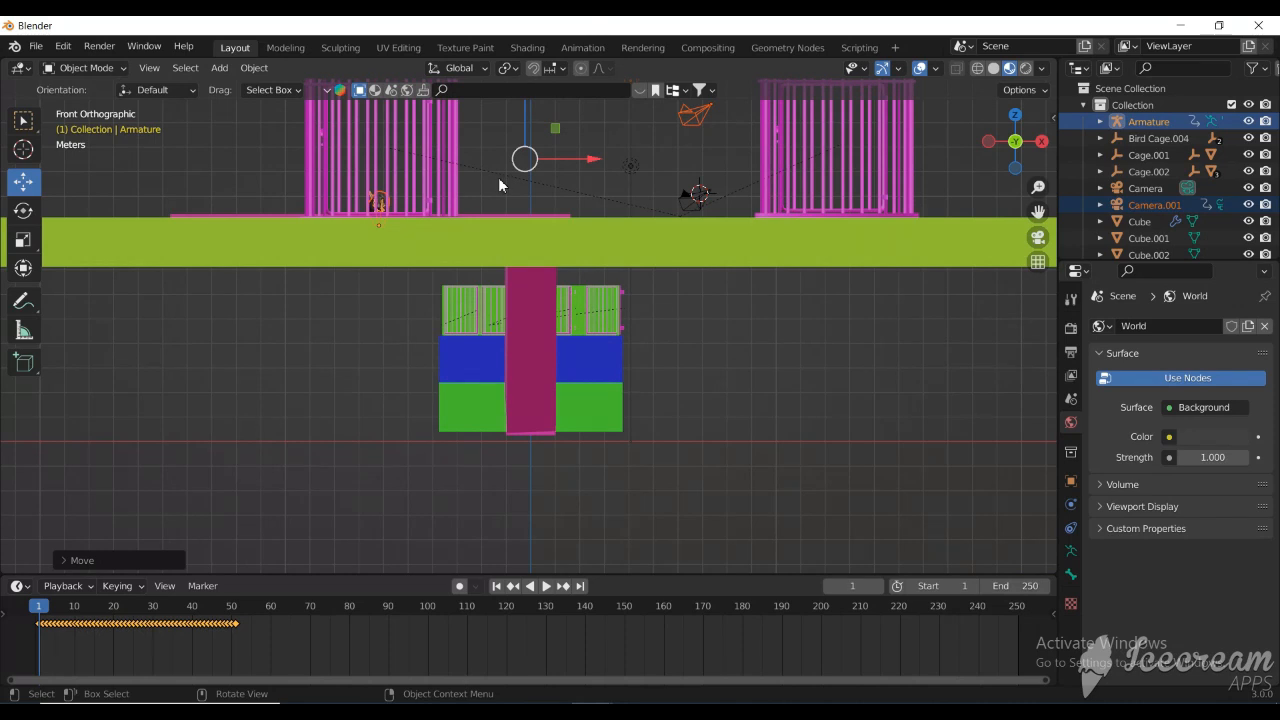
{"action": "key", "text": "KP_Decimal"}
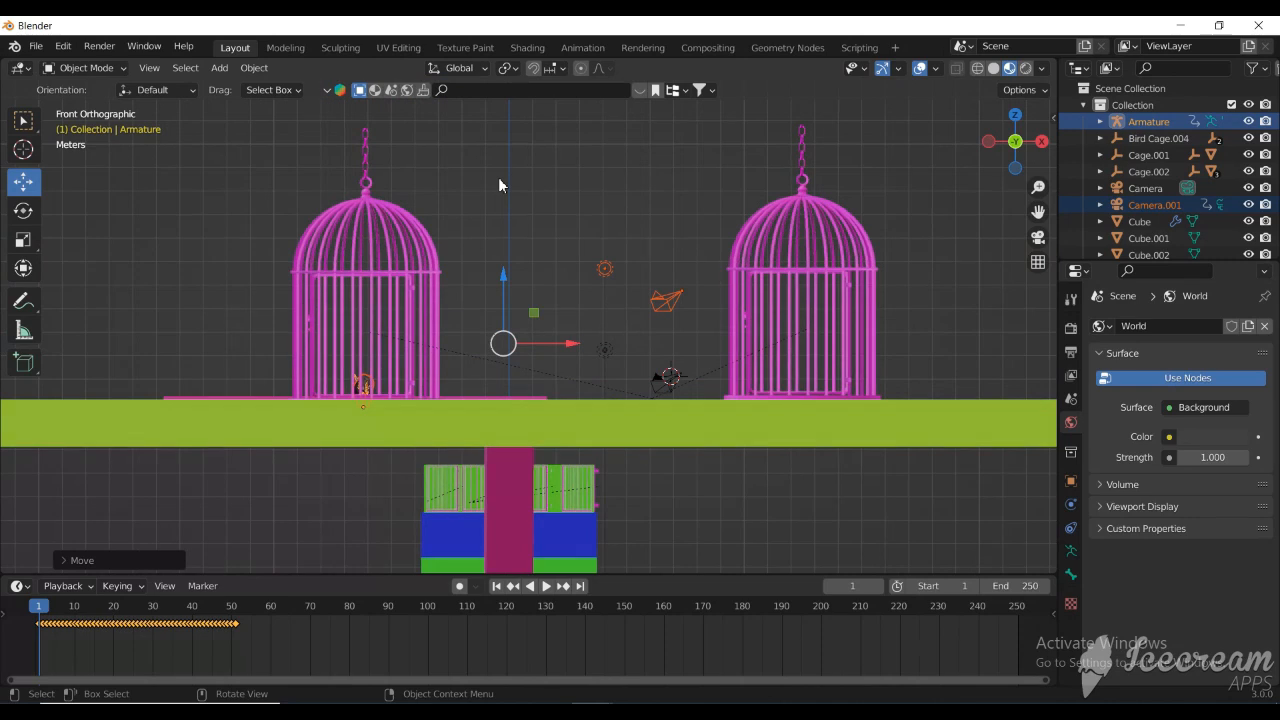
{"action": "left_click_drag", "start_coordinate": [1025, 138], "coordinate": [1034, 208]}
{"action": "scroll", "coordinate": [585, 350], "scroll_direction": "down", "scroll_amount": 3}
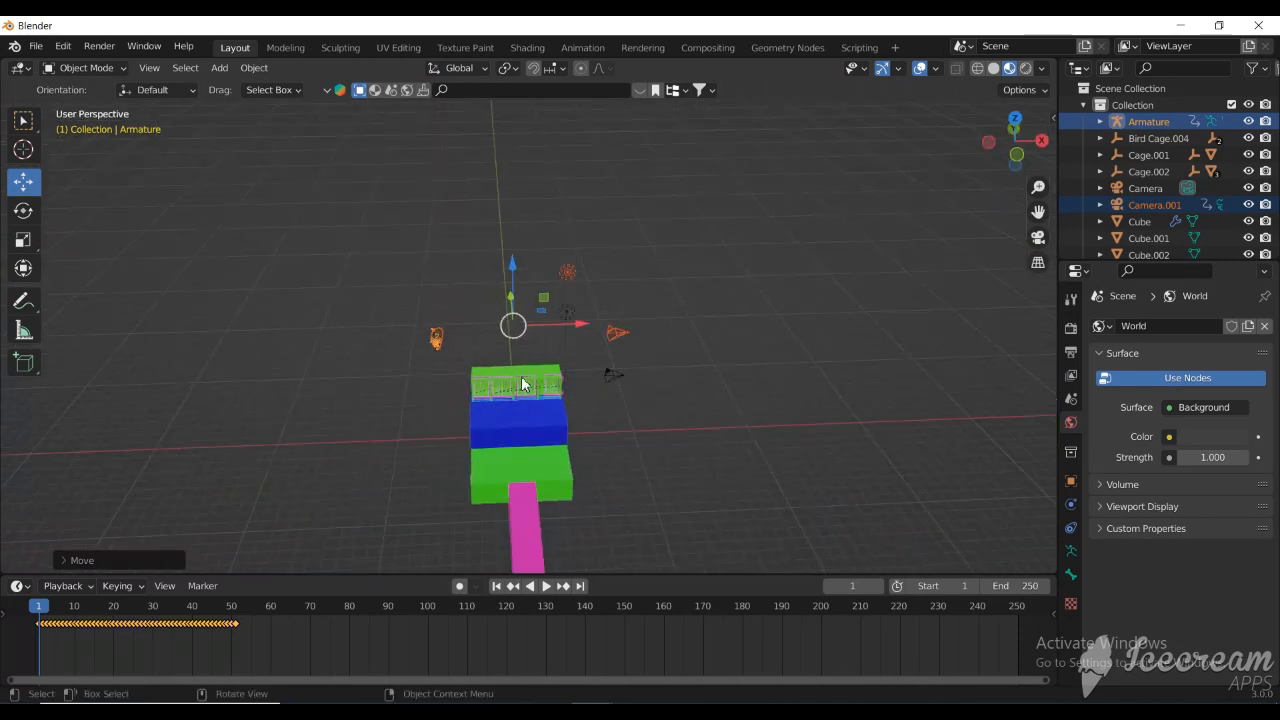
{"action": "scroll", "coordinate": [520, 386], "scroll_direction": "up", "scroll_amount": 4}
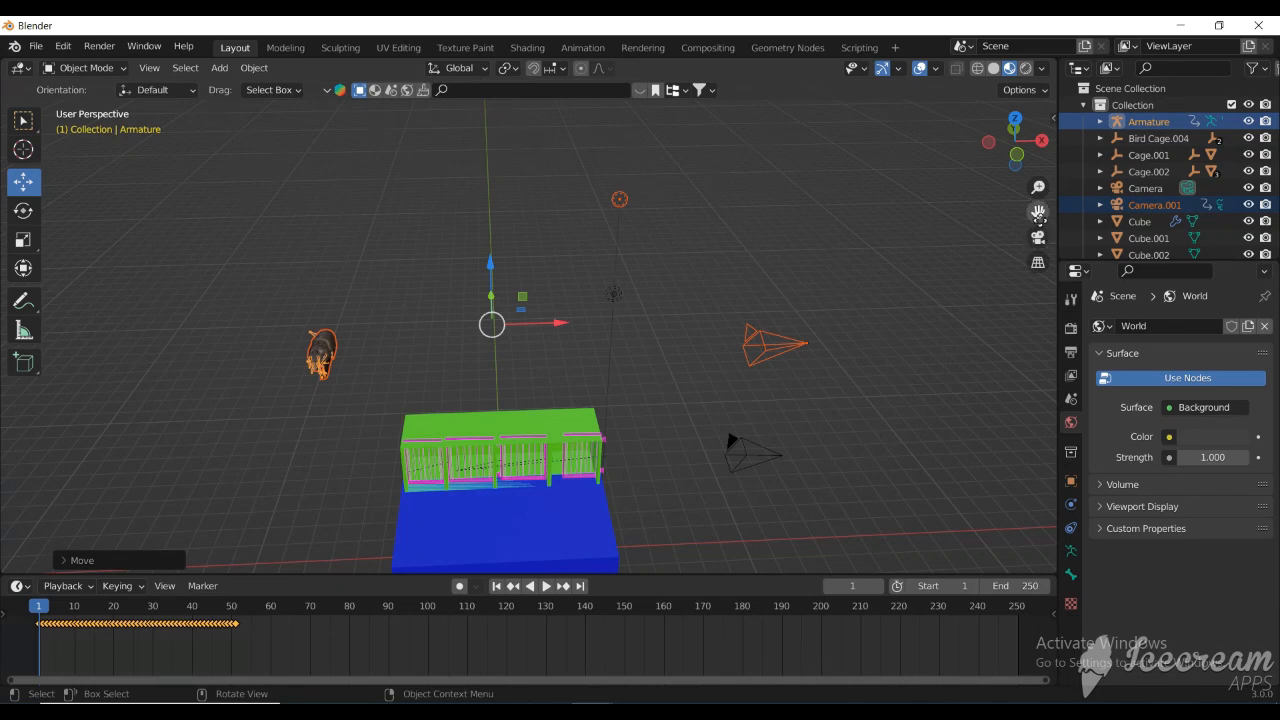
{"action": "left_click_drag", "start_coordinate": [1038, 211], "coordinate": [1046, 115]}
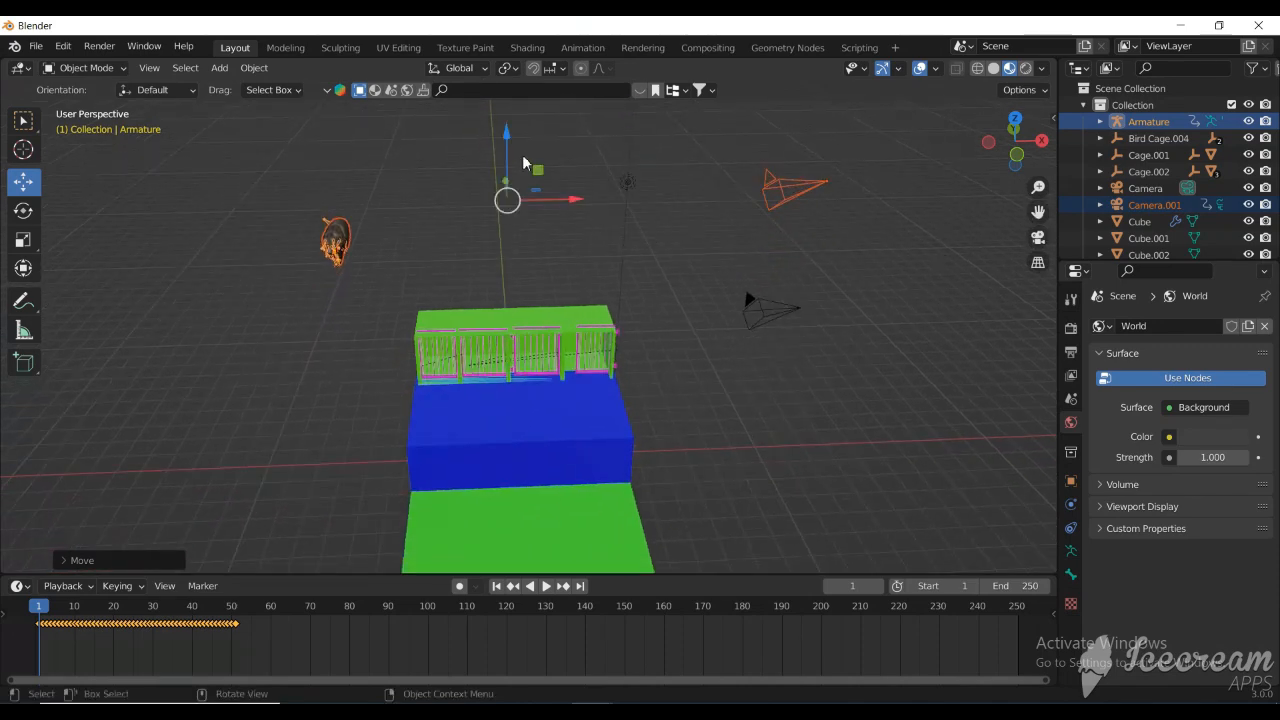
{"action": "left_click_drag", "start_coordinate": [505, 138], "coordinate": [612, 405]}
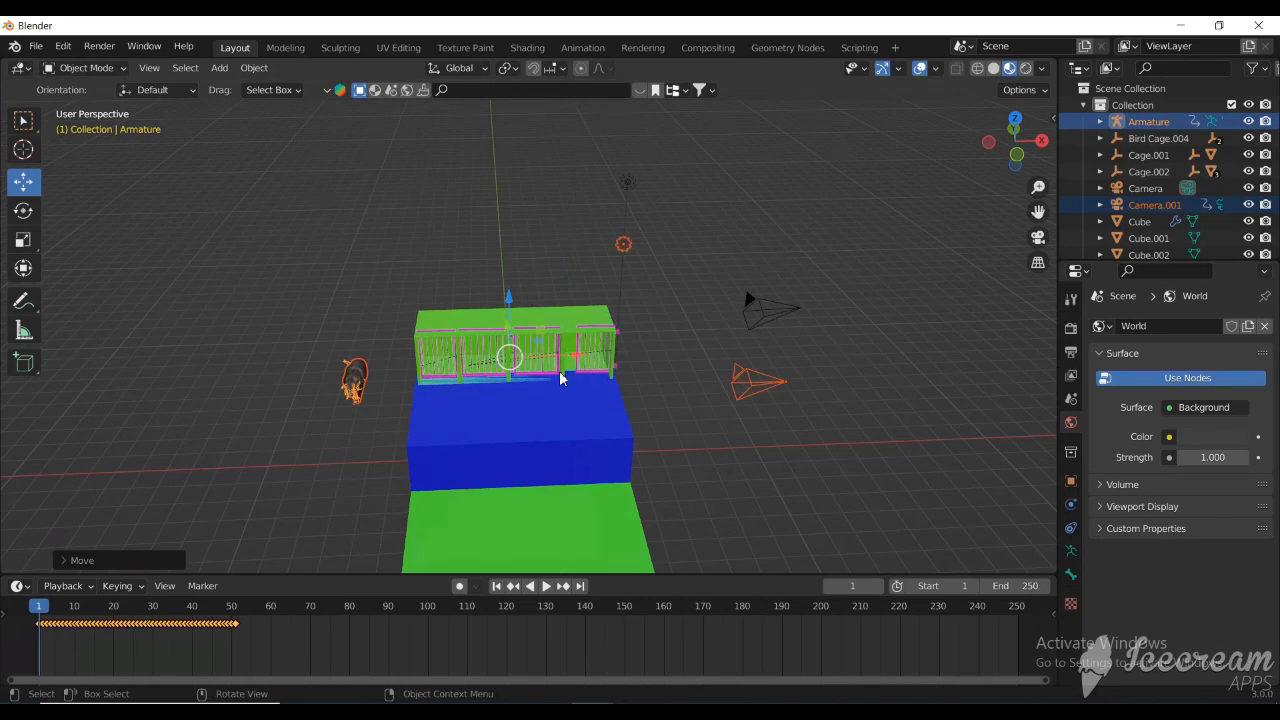
- Shift the bear armature with its camera and light along X to line up with the first barred compartment
{"action": "key", "text": "g"}
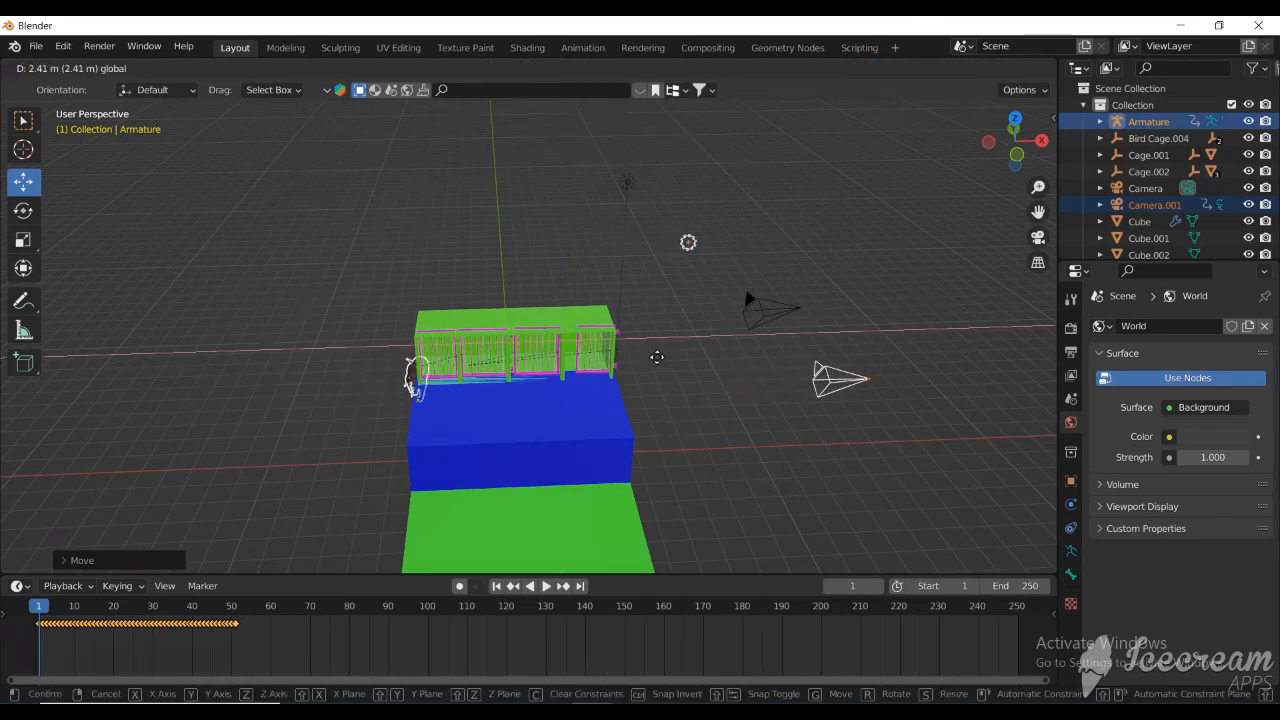
{"action": "left_click_drag", "start_coordinate": [689, 358], "coordinate": [689, 358]}
{"action": "scroll", "coordinate": [643, 374], "scroll_direction": "up", "scroll_amount": 5}
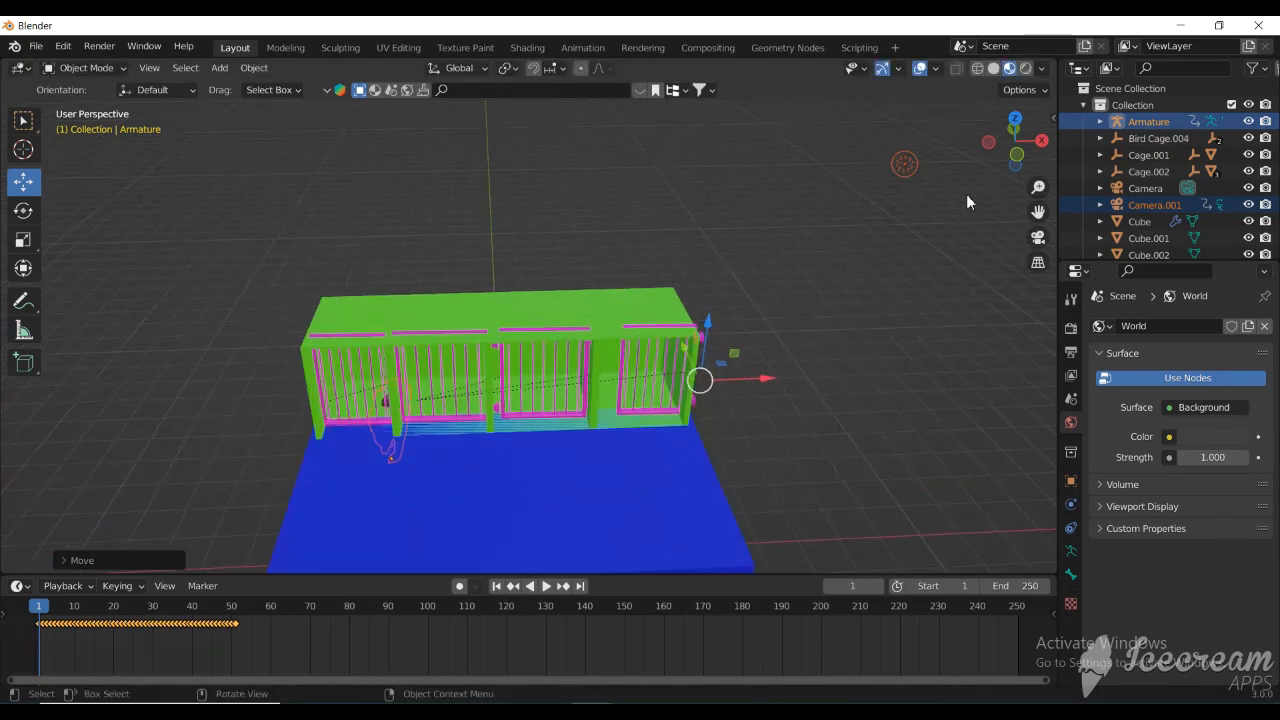
- Raise the bear group slightly along Z and move it along Y to the front of the barred compartments
{"action": "left_click_drag", "start_coordinate": [1007, 153], "coordinate": [952, 200]}
{"action": "scroll", "coordinate": [863, 408], "scroll_direction": "down", "scroll_amount": 7}
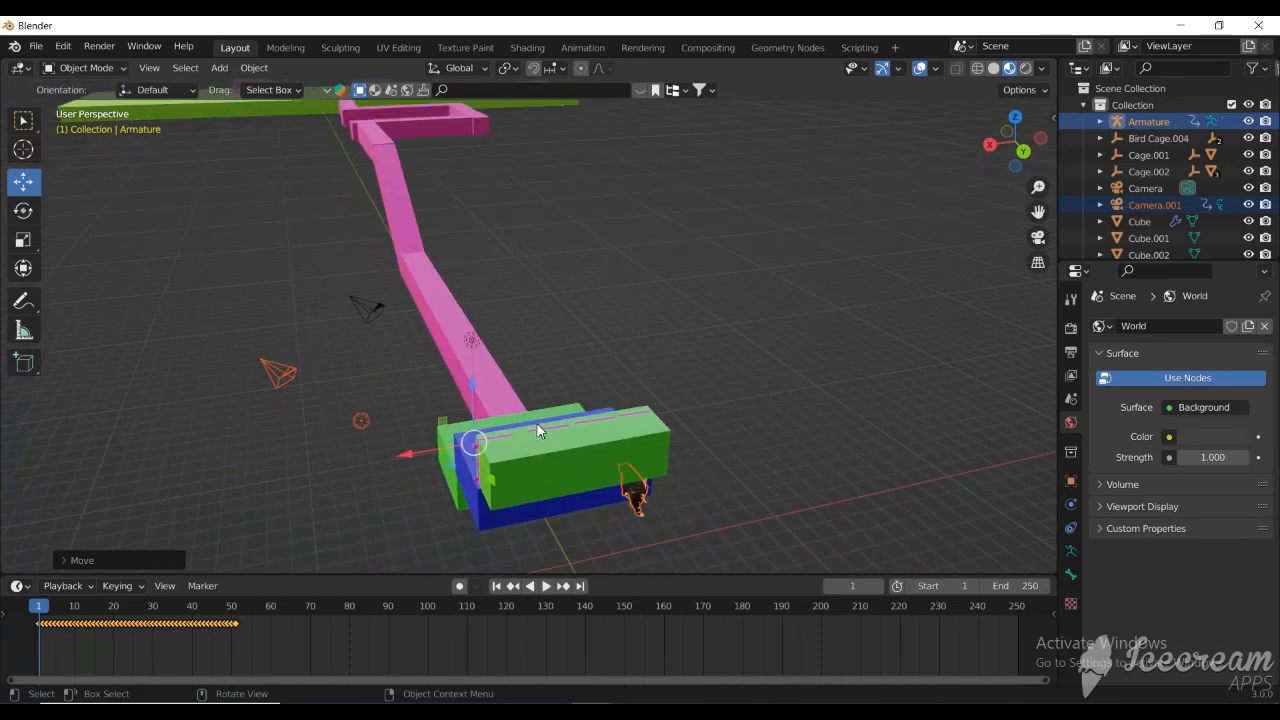
{"action": "left_click_drag", "start_coordinate": [471, 380], "coordinate": [467, 340]}
{"action": "left_click_drag", "start_coordinate": [1014, 154], "coordinate": [780, 156]}
{"action": "left_click_drag", "start_coordinate": [386, 337], "coordinate": [453, 452]}
{"action": "scroll", "coordinate": [453, 452], "scroll_direction": "up", "scroll_amount": 3}
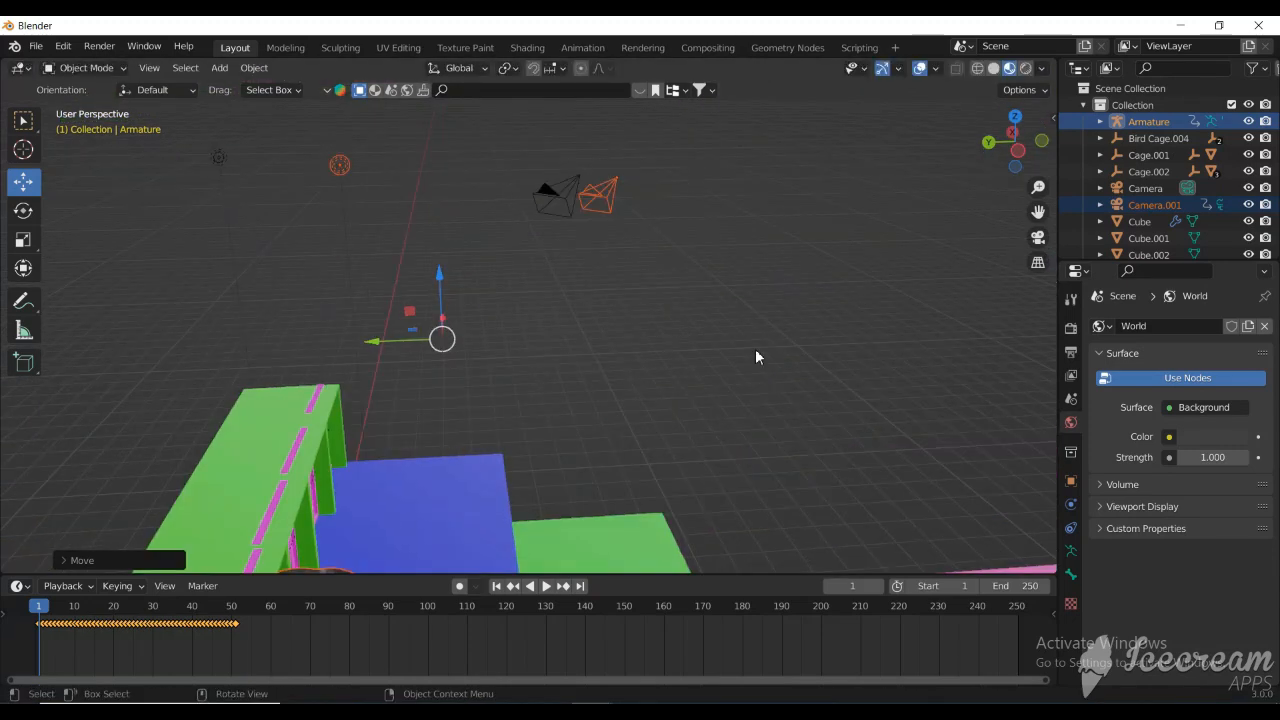
{"action": "scroll", "coordinate": [755, 348], "scroll_direction": "down", "scroll_amount": 5}
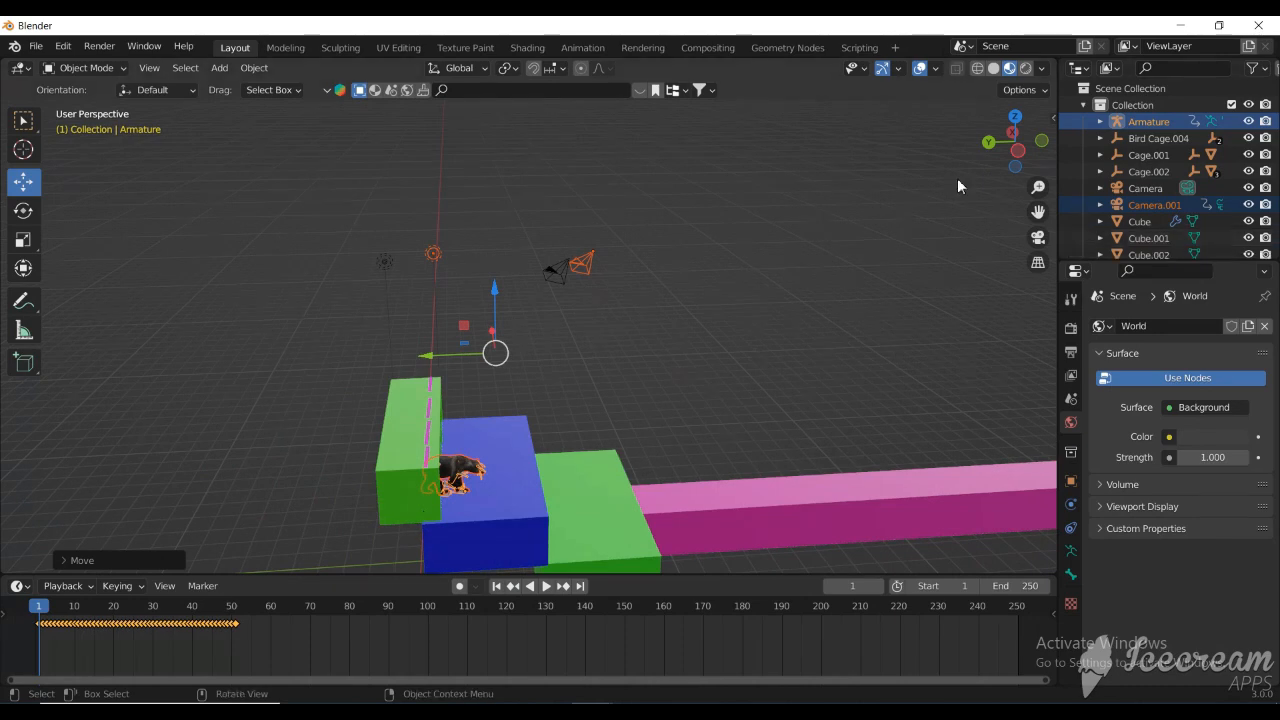
- Scale the bear armature with its camera and light down uniformly to about 0.85
{"action": "left_click_drag", "start_coordinate": [1015, 141], "coordinate": [842, 218]}
{"action": "scroll", "coordinate": [425, 377], "scroll_direction": "up", "scroll_amount": 8}
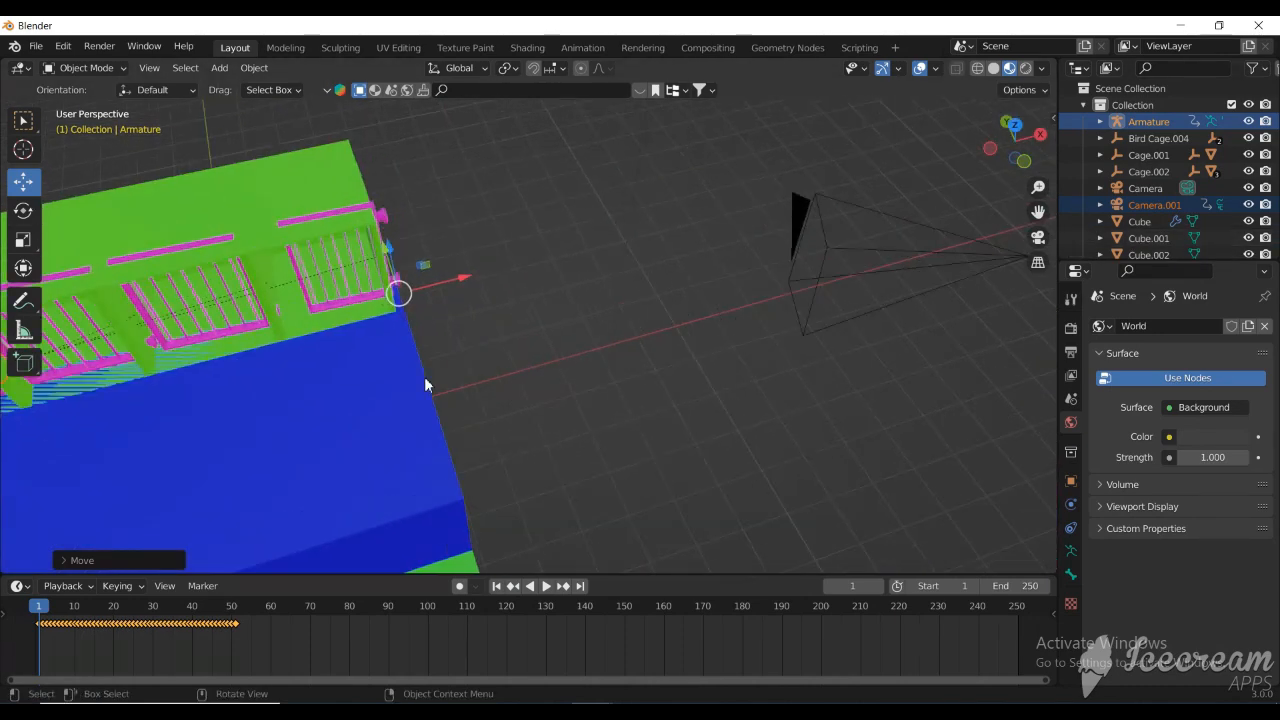
{"action": "left_click_drag", "start_coordinate": [1038, 212], "coordinate": [894, 282]}
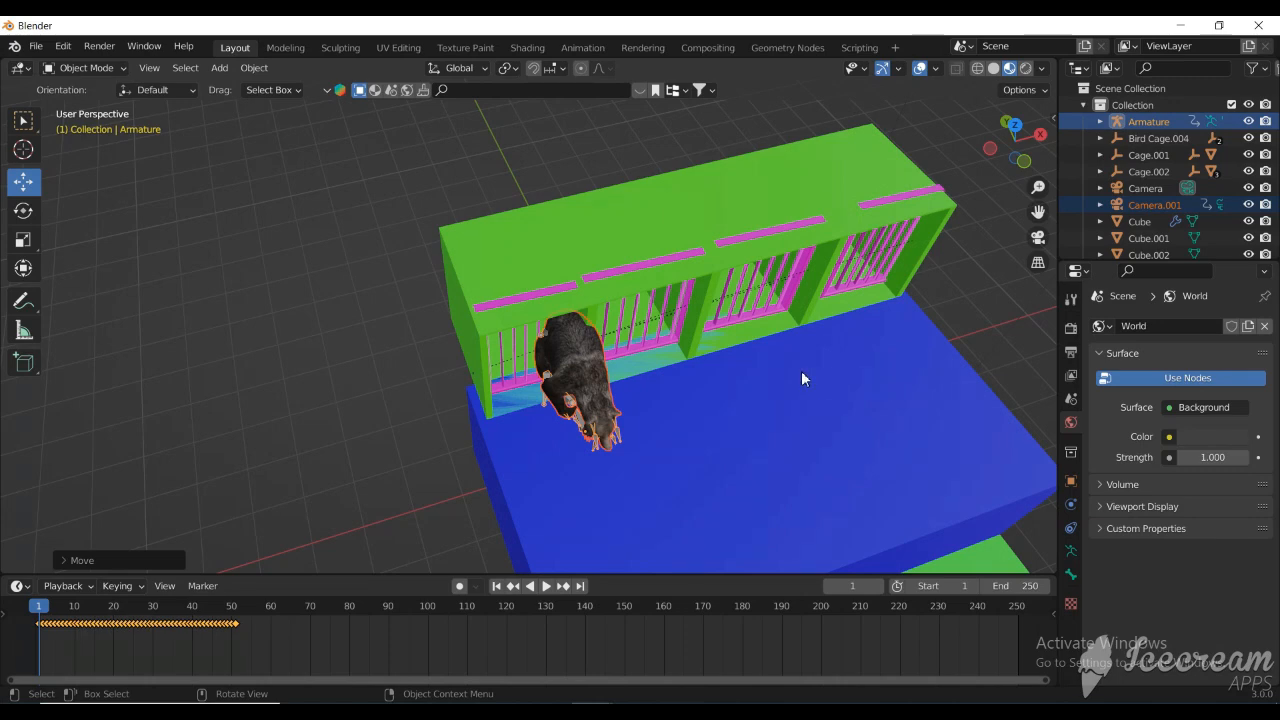
{"action": "middle_click_drag", "start_coordinate": [801, 370], "coordinate": [760, 326]}
{"action": "scroll", "coordinate": [595, 379], "scroll_direction": "down", "scroll_amount": 2}
{"action": "scroll", "coordinate": [594, 371], "scroll_direction": "up", "scroll_amount": 3}
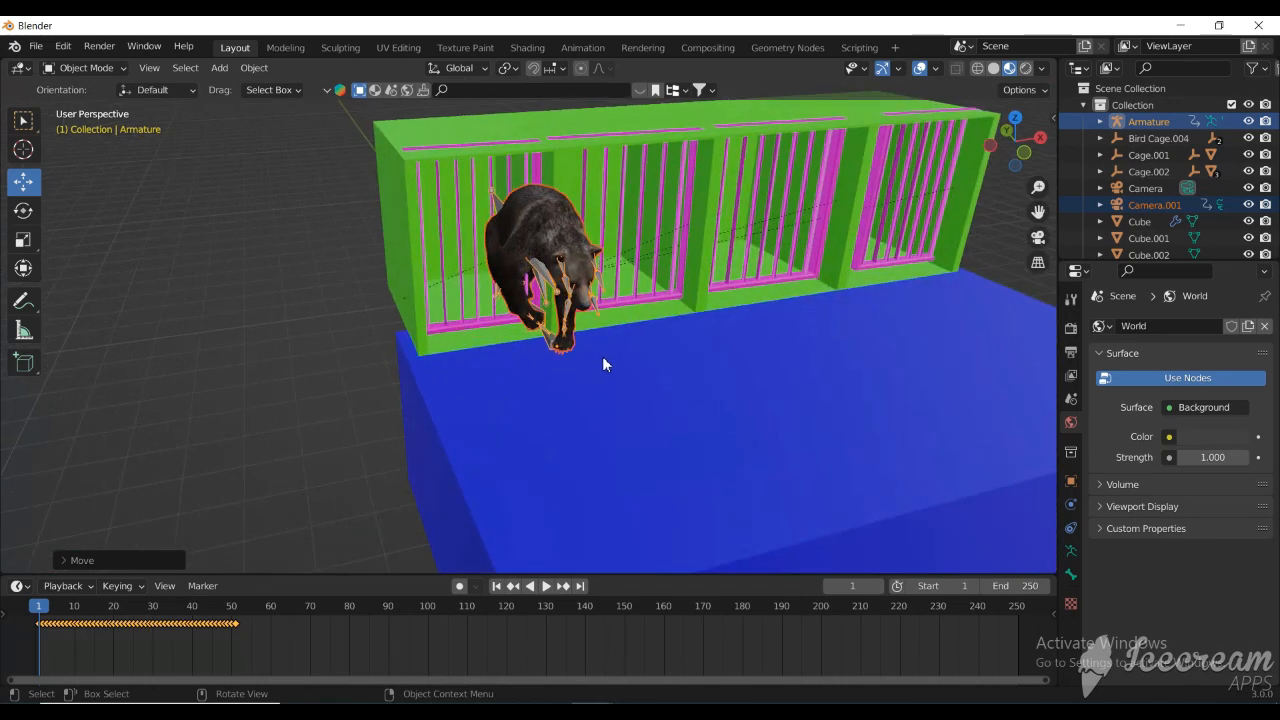
{"action": "scroll", "coordinate": [598, 360], "scroll_direction": "up", "scroll_amount": 5}
{"action": "scroll", "coordinate": [560, 330], "scroll_direction": "down", "scroll_amount": 6}
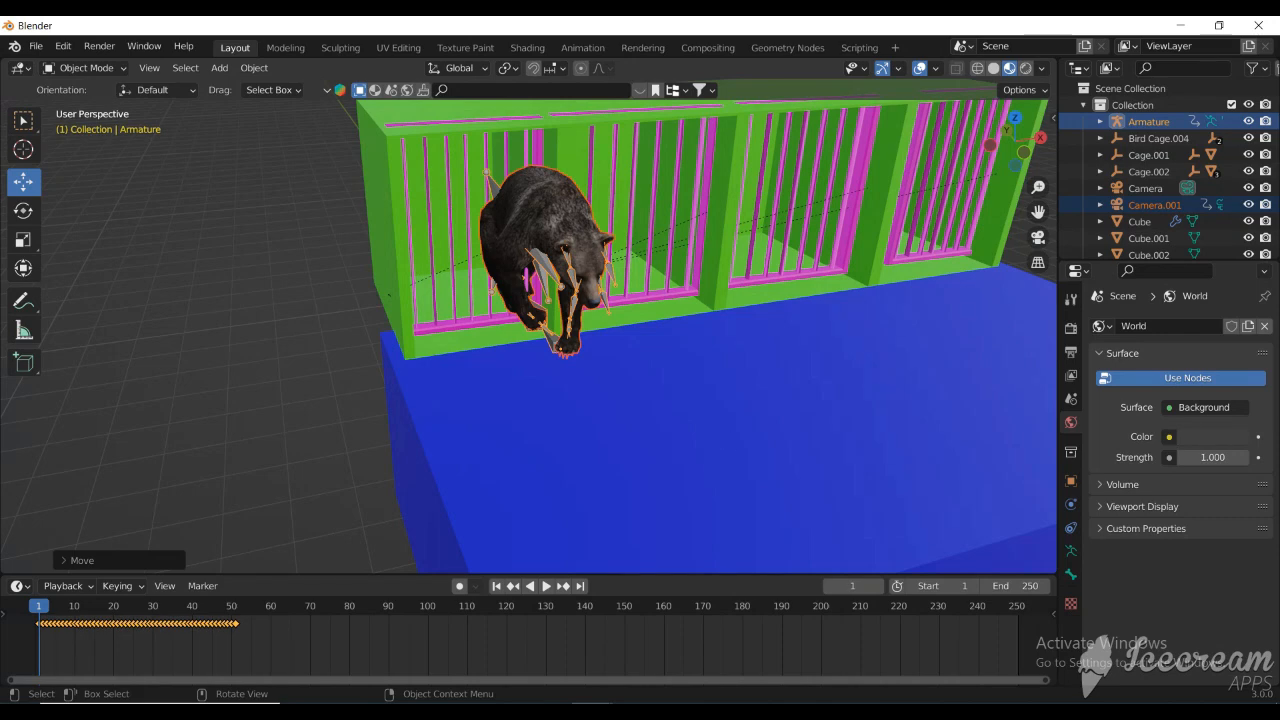
{"action": "key", "text": "s"}
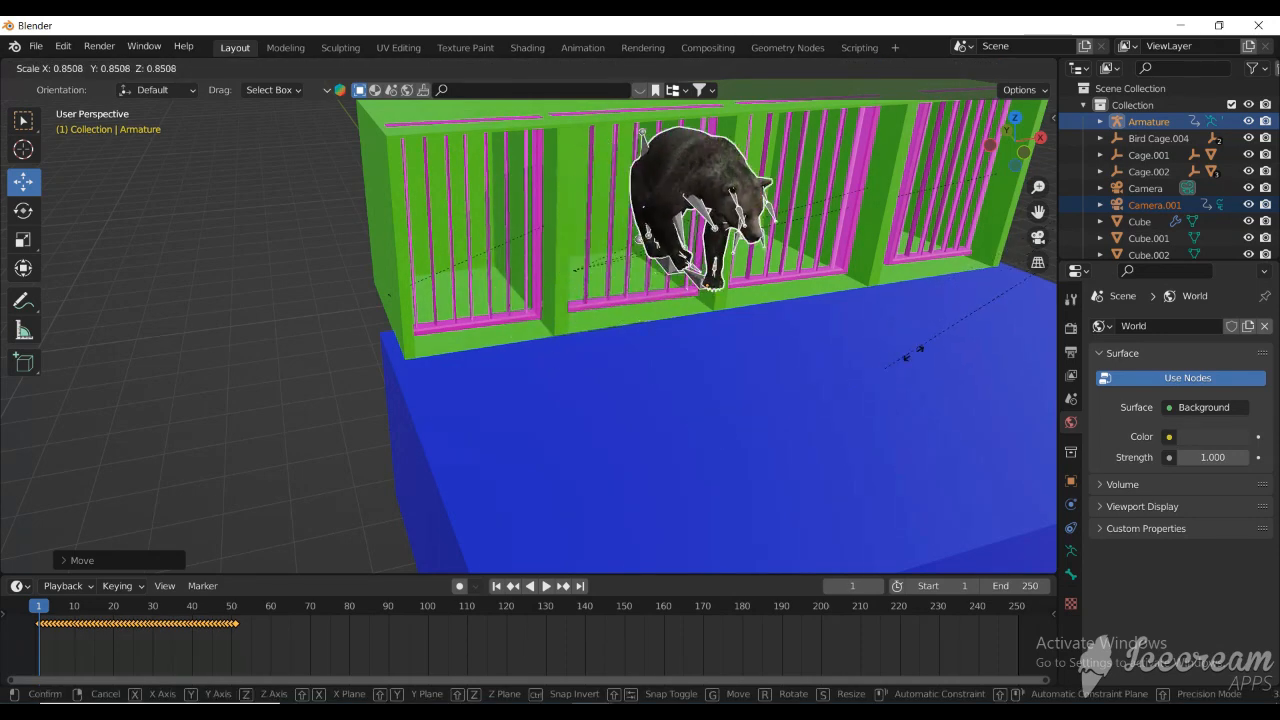
{"action": "left_click", "coordinate": [902, 362]}
{"action": "middle_click_drag", "start_coordinate": [901, 357], "coordinate": [820, 336]}
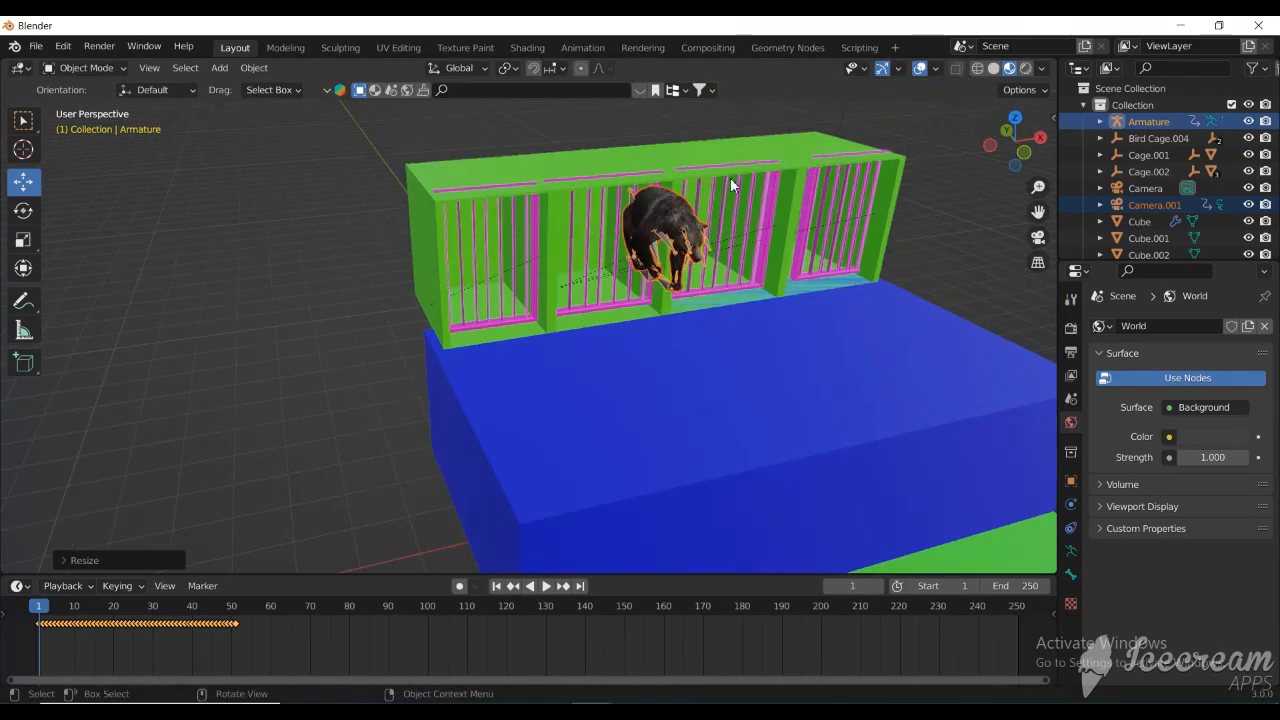
- Lower the scaled bear group along Z to the blue block's top and move it along X in front of the first compartment
{"action": "left_click", "coordinate": [22, 181]}
{"action": "scroll", "coordinate": [536, 446], "scroll_direction": "down", "scroll_amount": 4}
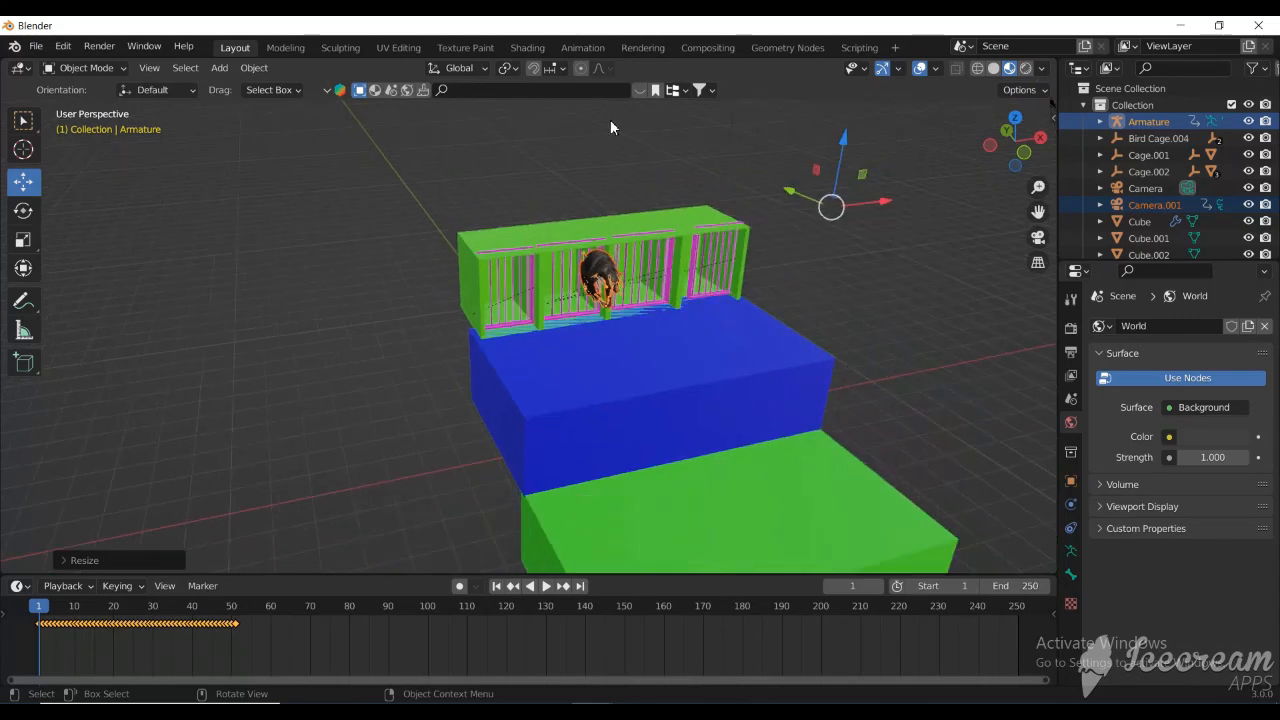
{"action": "left_click_drag", "start_coordinate": [843, 145], "coordinate": [845, 202]}
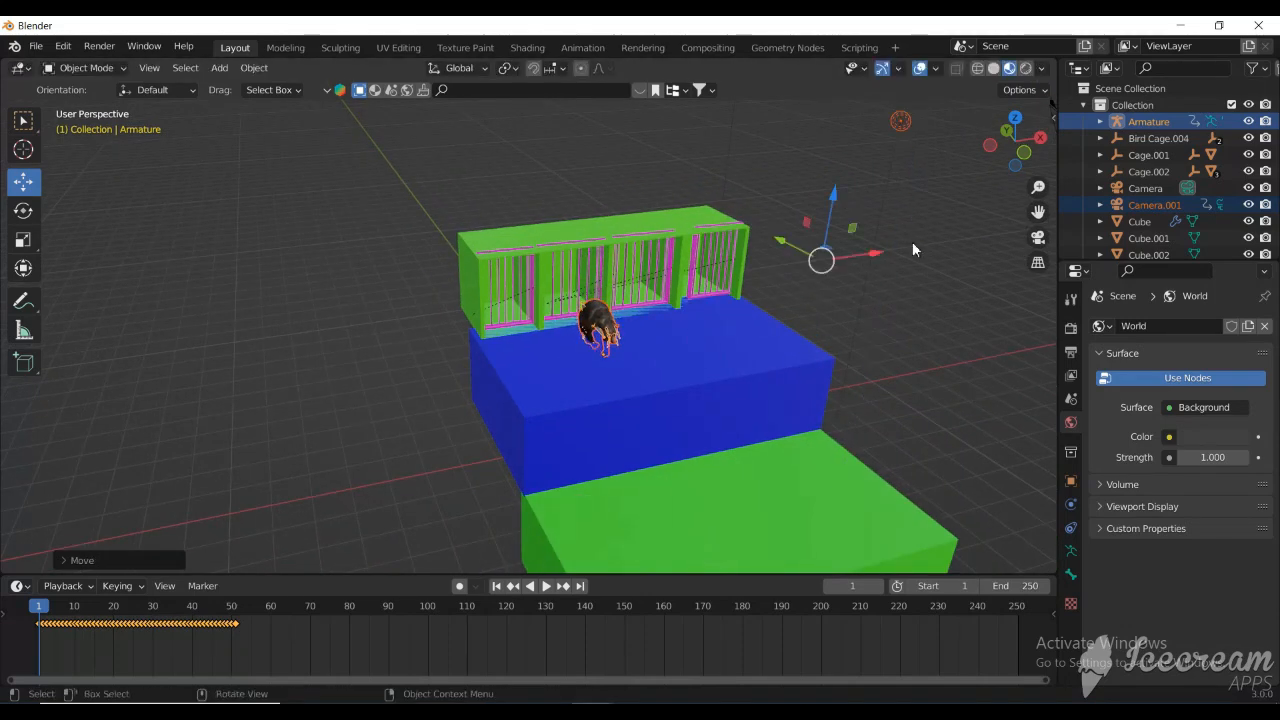
{"action": "left_click_drag", "start_coordinate": [879, 256], "coordinate": [807, 286]}
- Move the bear group back along Y into the first barred compartment and check its placement in front view
{"action": "left_click_drag", "start_coordinate": [1005, 157], "coordinate": [1, 500]}
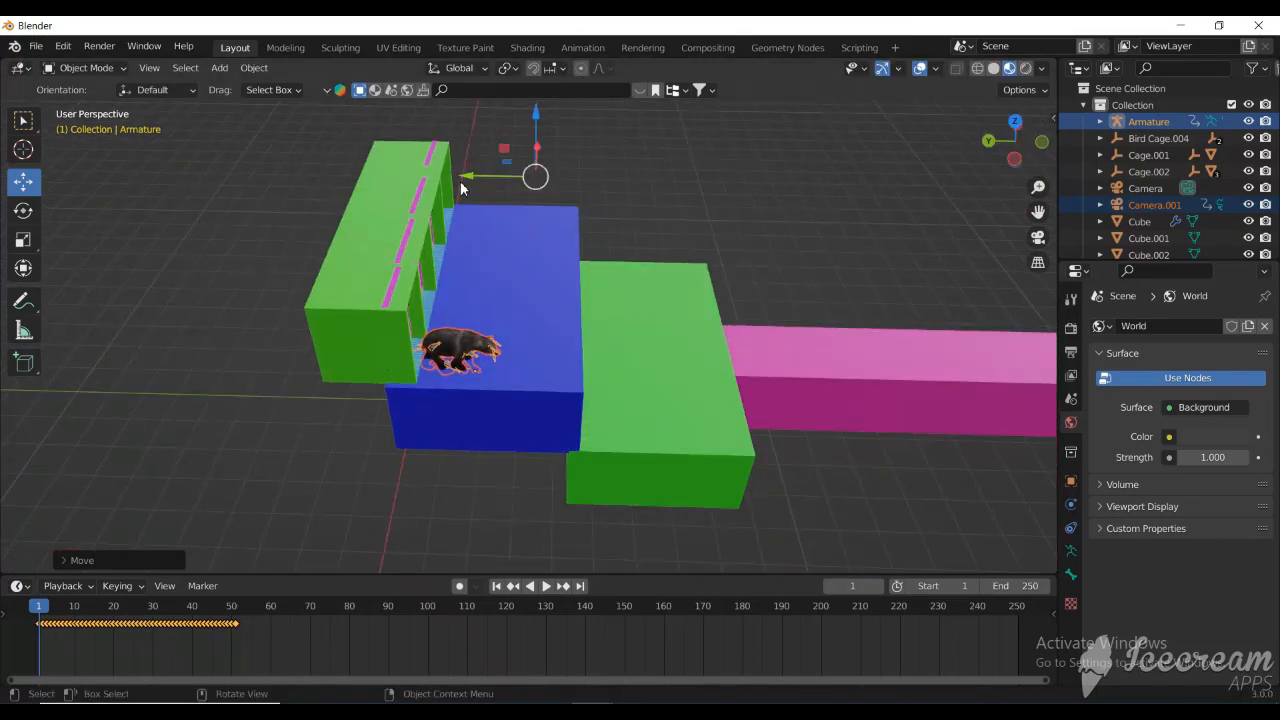
{"action": "left_click_drag", "start_coordinate": [461, 168], "coordinate": [400, 180]}
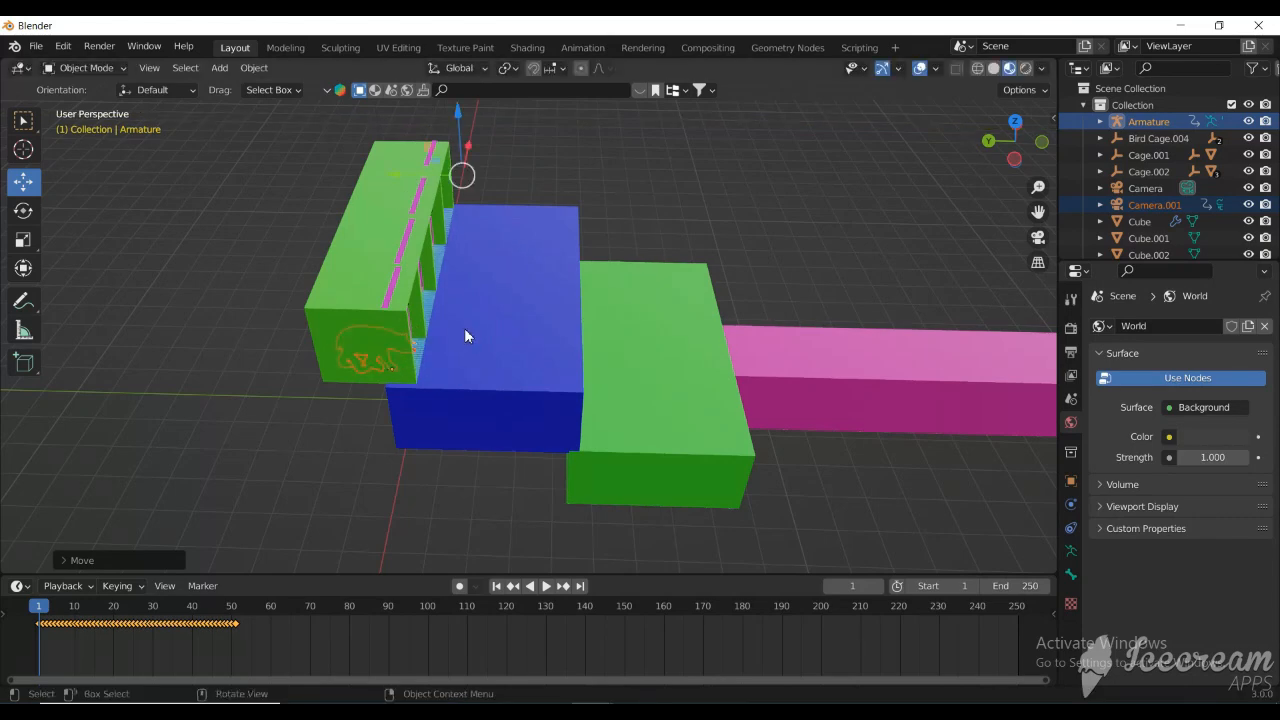
{"action": "key", "text": "KP_1"}
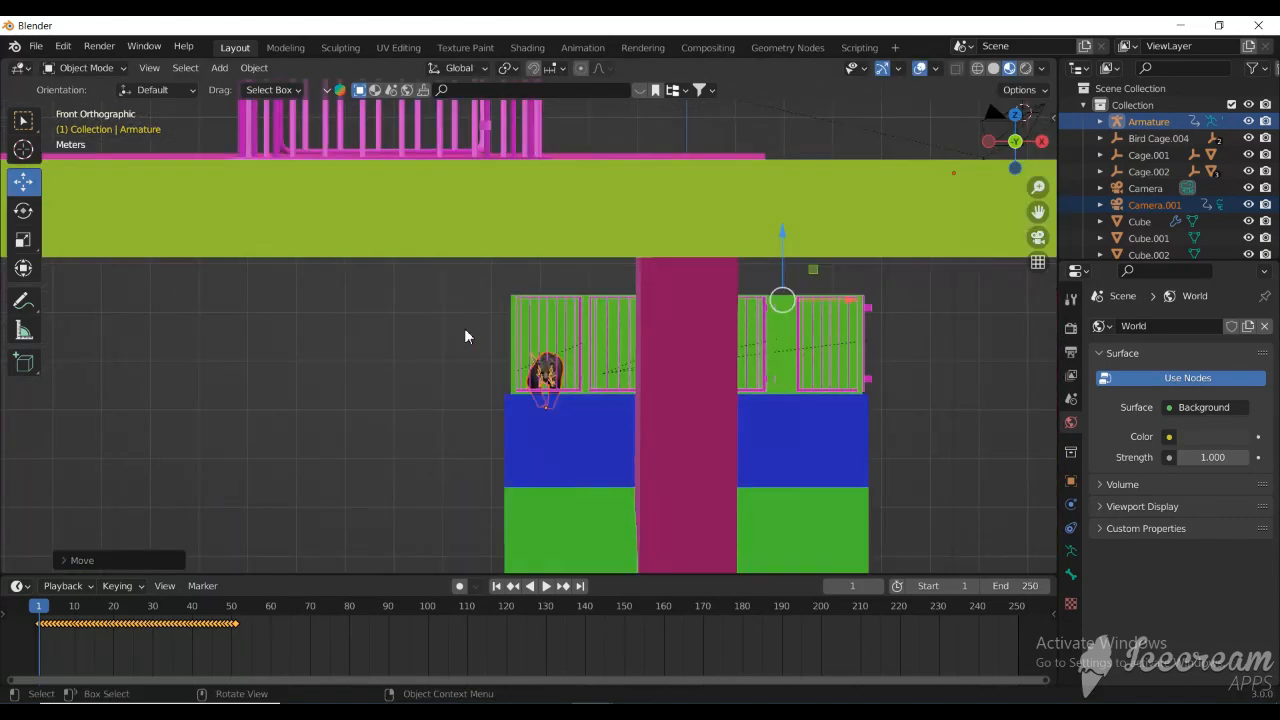
{"action": "scroll", "coordinate": [575, 456], "scroll_direction": "up", "scroll_amount": 4}
{"action": "scroll", "coordinate": [575, 456], "scroll_direction": "down", "scroll_amount": 9}
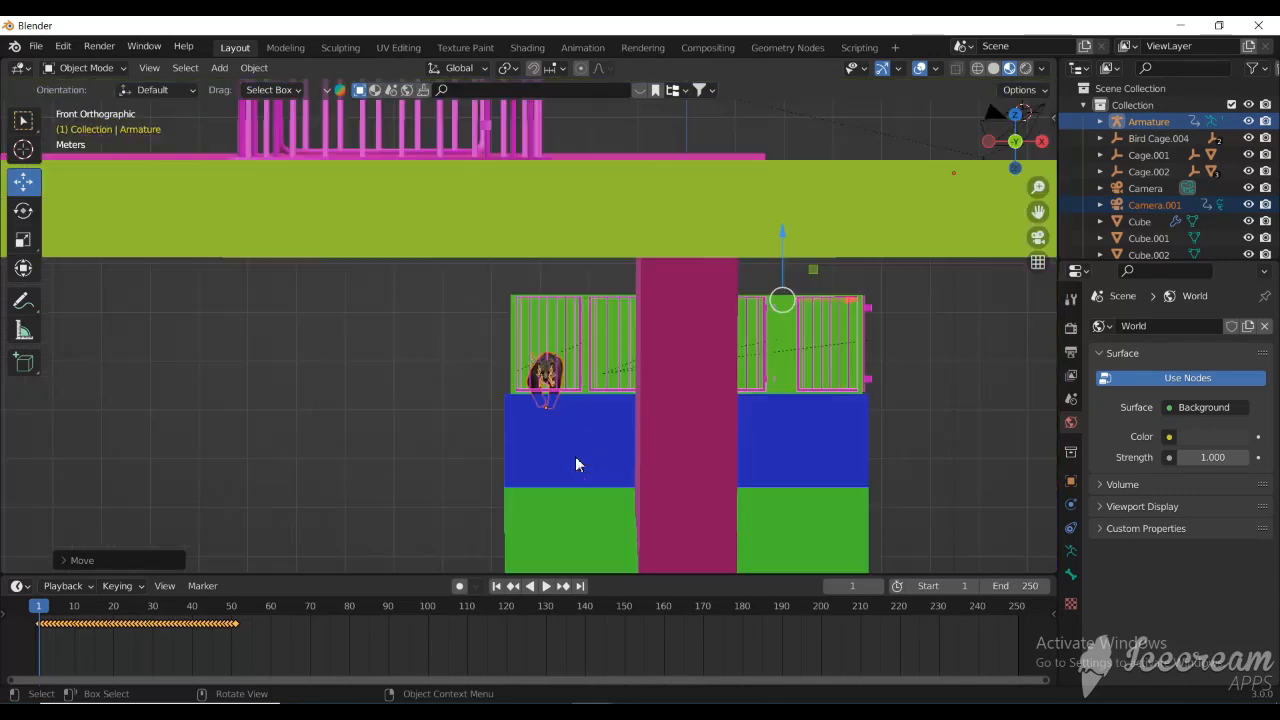
{"action": "scroll", "coordinate": [574, 459], "scroll_direction": "up", "scroll_amount": 2}
{"action": "scroll", "coordinate": [574, 459], "scroll_direction": "down", "scroll_amount": 5}
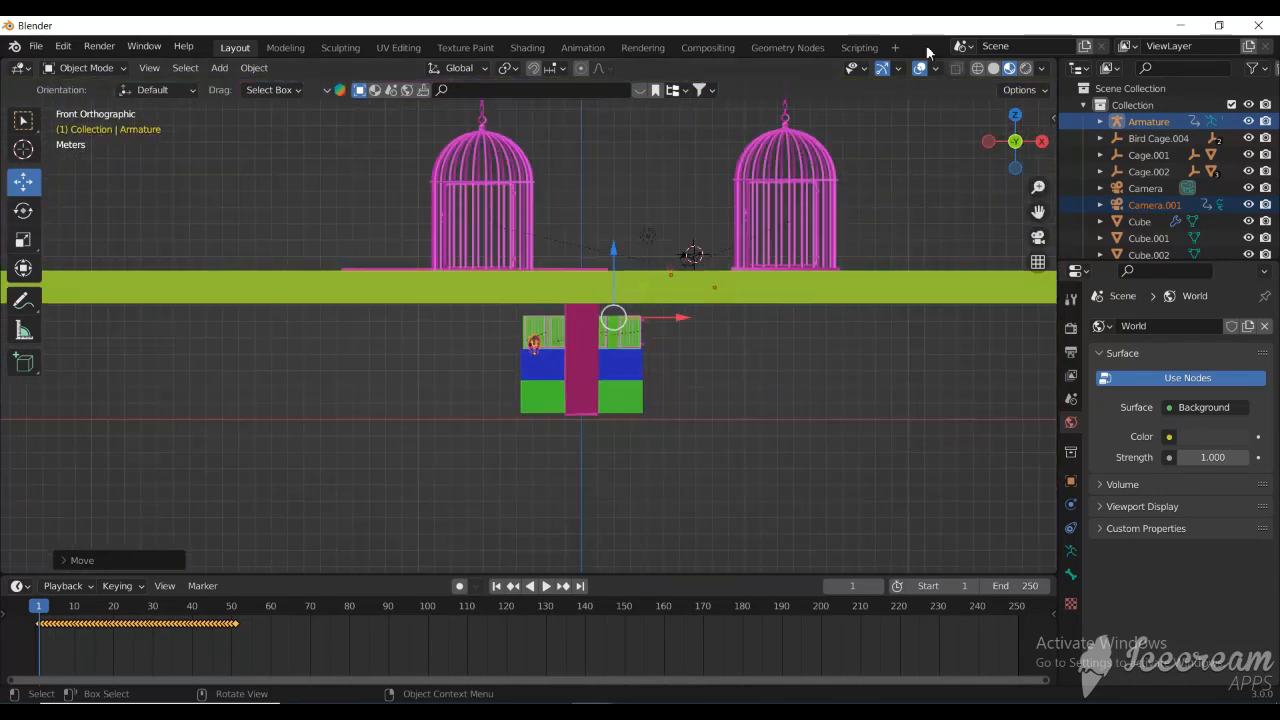
- Move the bear group about 0.56 m farther back along Y so the bear stands behind the first compartment's bars
{"action": "left_click_drag", "start_coordinate": [1015, 141], "coordinate": [1011, 137]}
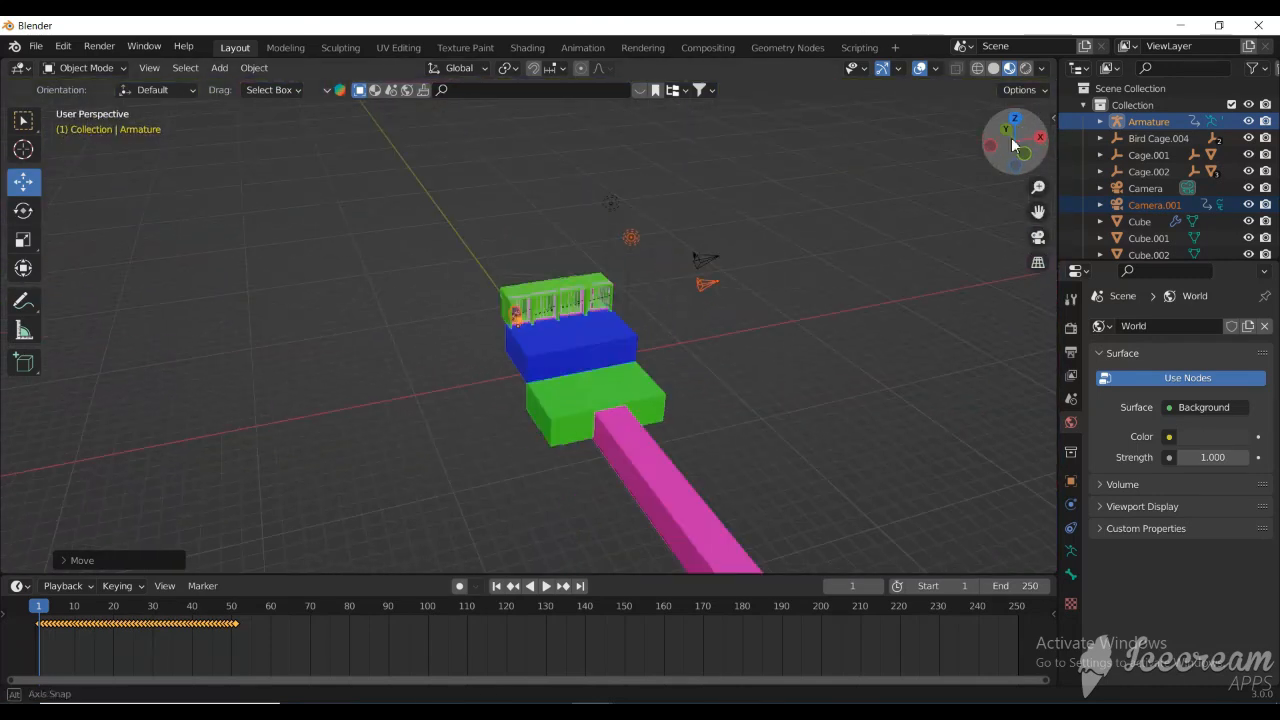
{"action": "scroll", "coordinate": [545, 335], "scroll_direction": "up", "scroll_amount": 8}
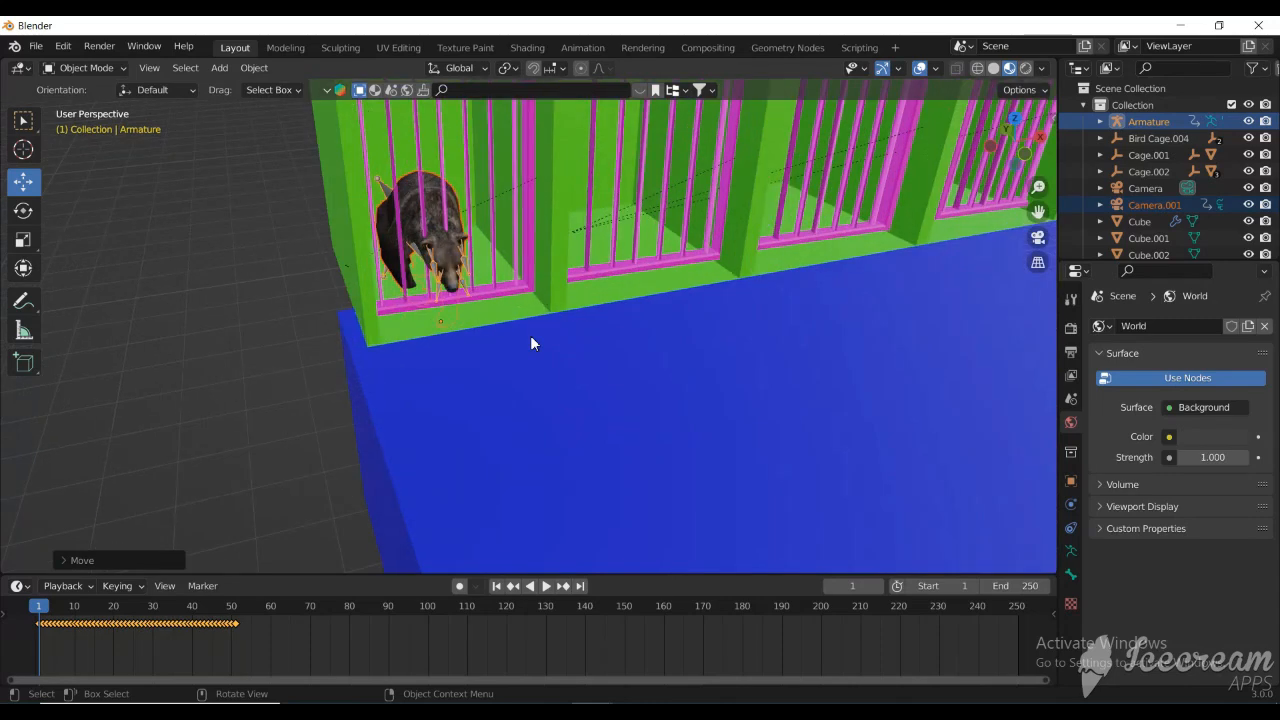
{"action": "scroll", "coordinate": [550, 326], "scroll_direction": "up", "scroll_amount": 3}
{"action": "scroll", "coordinate": [581, 355], "scroll_direction": "down", "scroll_amount": 4}
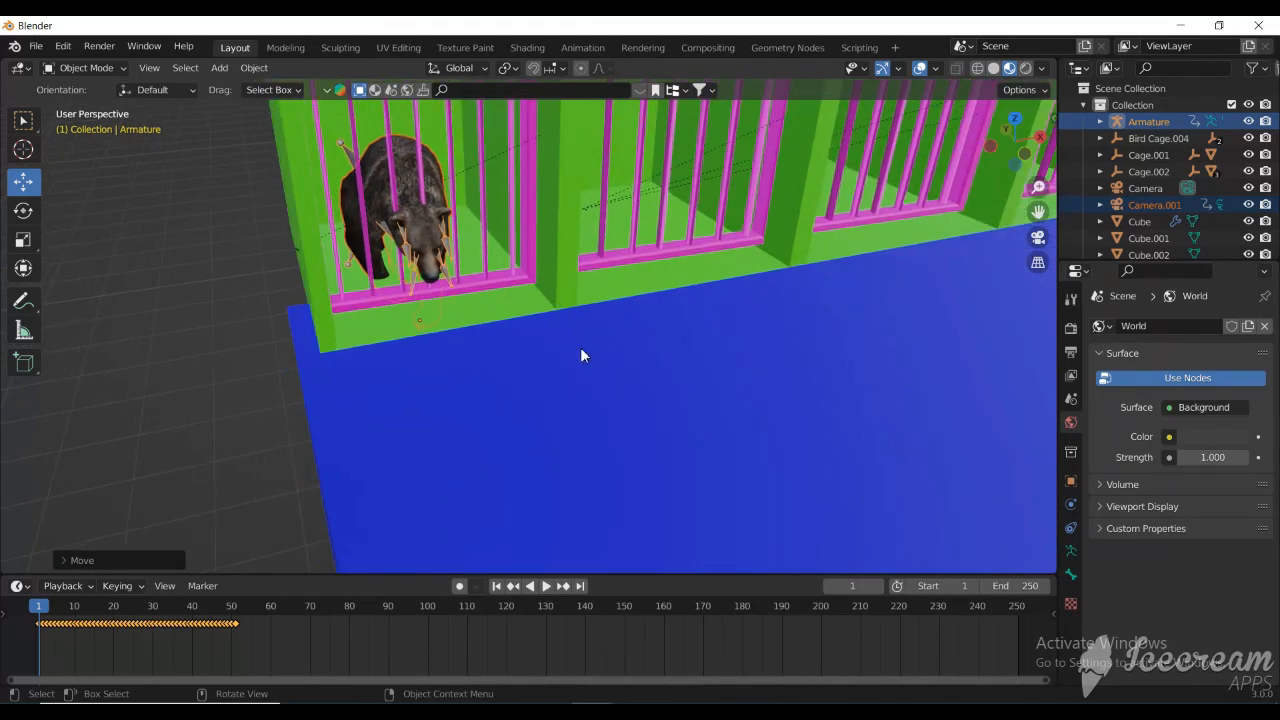
{"action": "scroll", "coordinate": [581, 355], "scroll_direction": "up", "scroll_amount": 3}
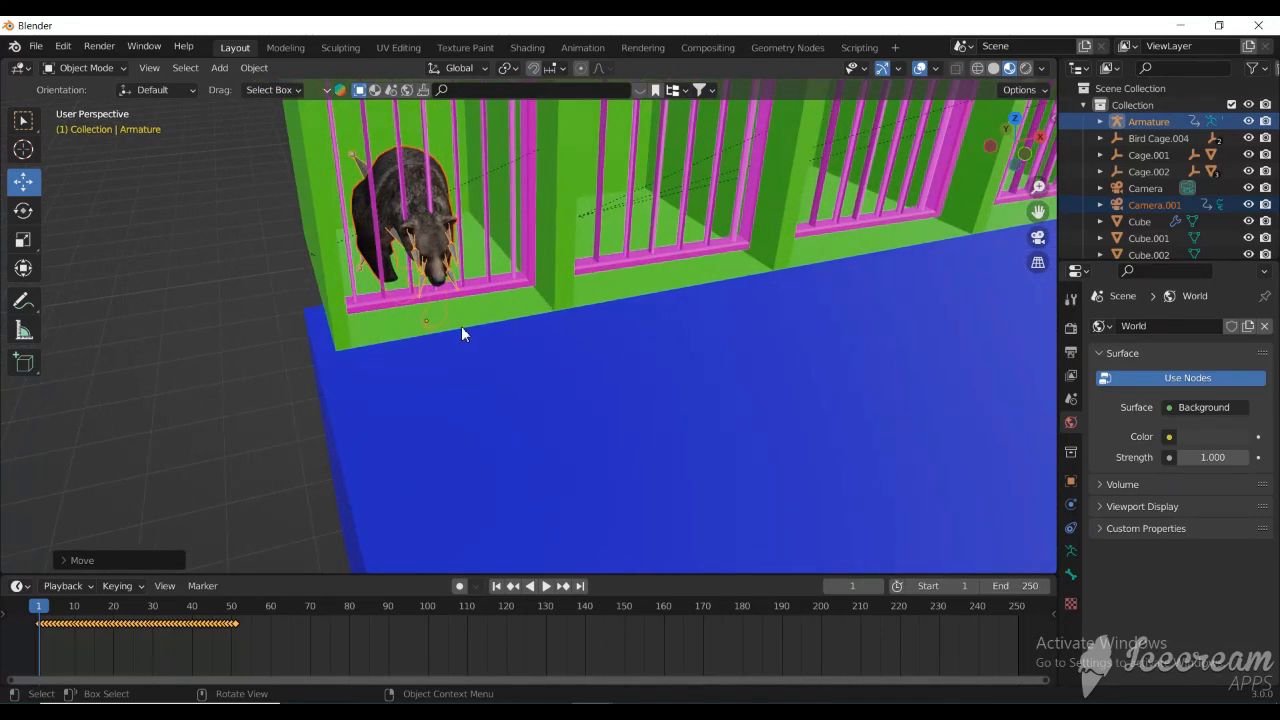
{"action": "scroll", "coordinate": [634, 355], "scroll_direction": "down", "scroll_amount": 3}
{"action": "scroll", "coordinate": [477, 428], "scroll_direction": "down", "scroll_amount": 5}
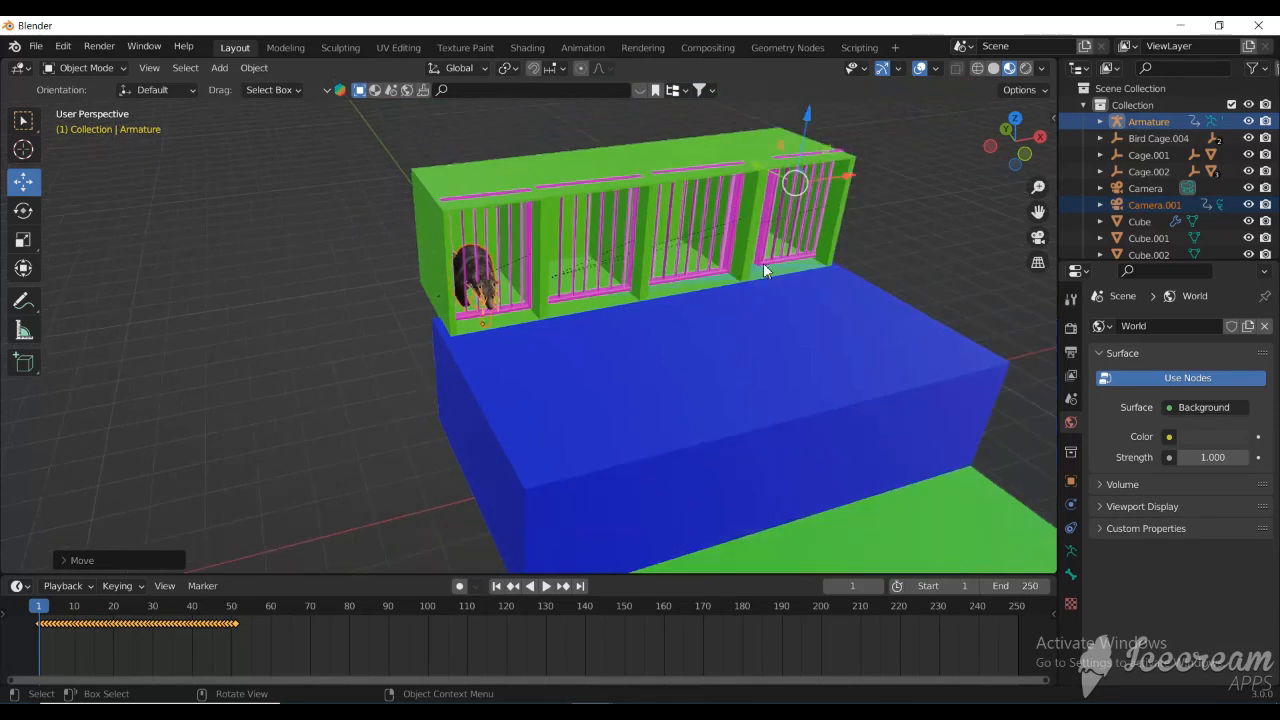
{"action": "left_click_drag", "start_coordinate": [750, 161], "coordinate": [728, 153]}
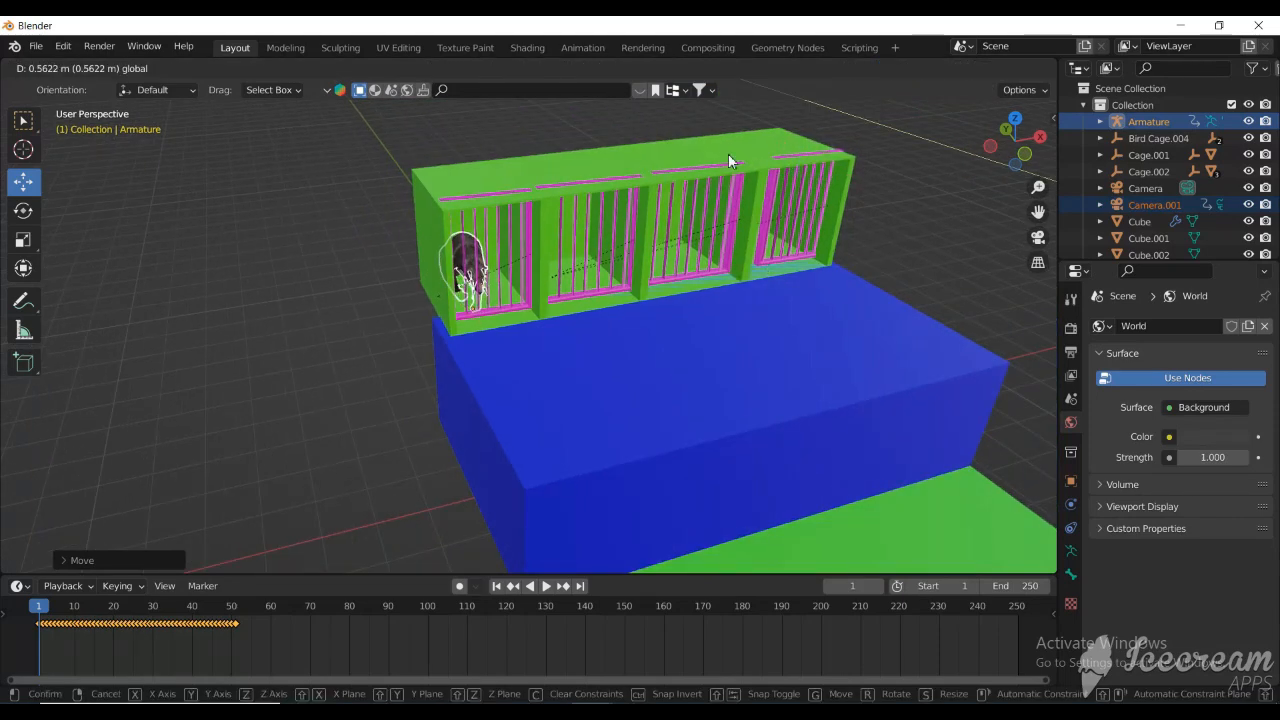
{"action": "scroll", "coordinate": [517, 302], "scroll_direction": "up", "scroll_amount": 2}
{"action": "scroll", "coordinate": [517, 302], "scroll_direction": "up", "scroll_amount": 3}
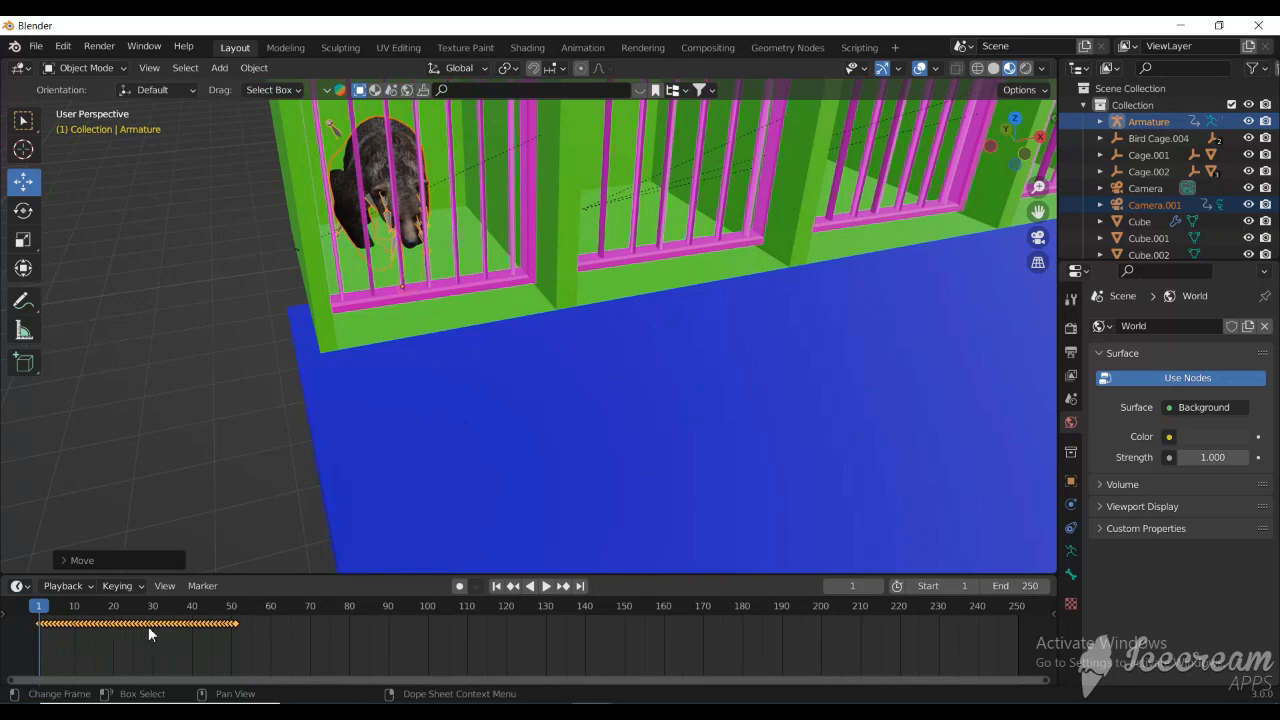
- Examine the bear animation's keyframe range in the timeline and the bear's feet relative to the compartment floor
{"action": "scroll", "coordinate": [336, 629], "scroll_direction": "up", "scroll_amount": 3}
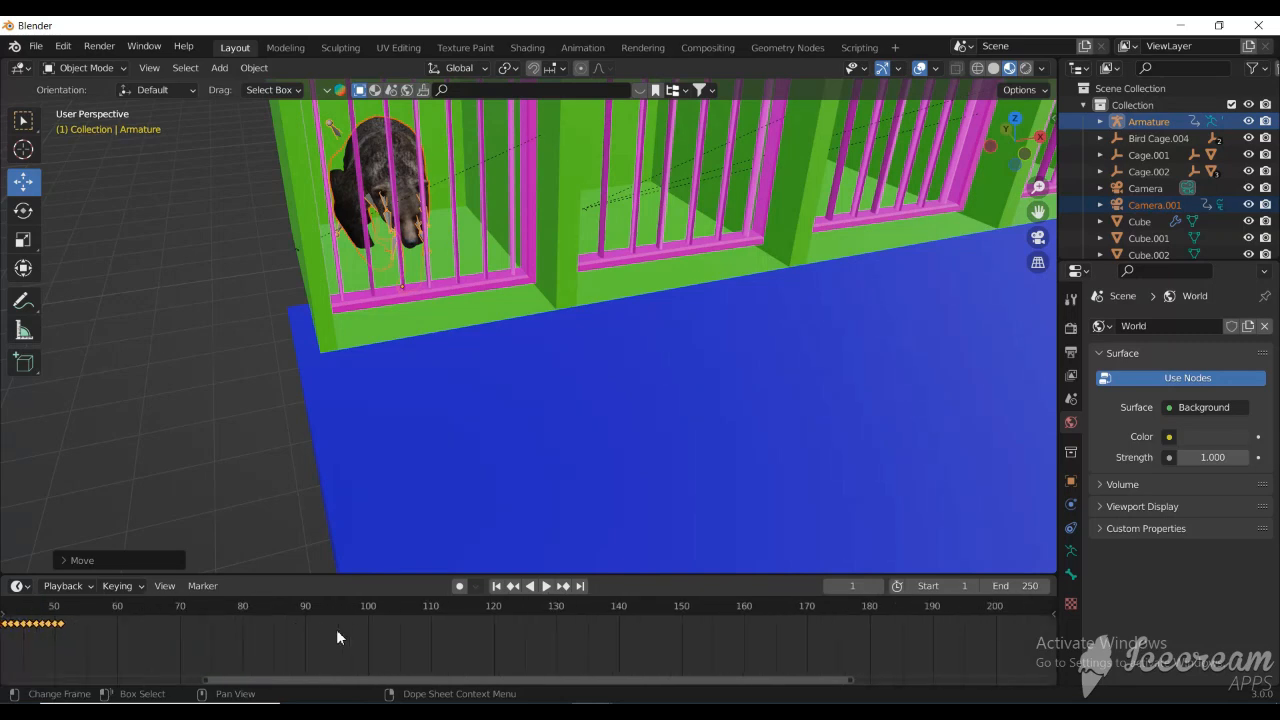
{"action": "scroll", "coordinate": [336, 630], "scroll_direction": "down", "scroll_amount": 5}
{"action": "left_click_drag", "start_coordinate": [304, 681], "coordinate": [121, 681]}
{"action": "scroll", "coordinate": [177, 631], "scroll_direction": "up", "scroll_amount": 2}
{"action": "scroll", "coordinate": [177, 630], "scroll_direction": "up", "scroll_amount": 1}
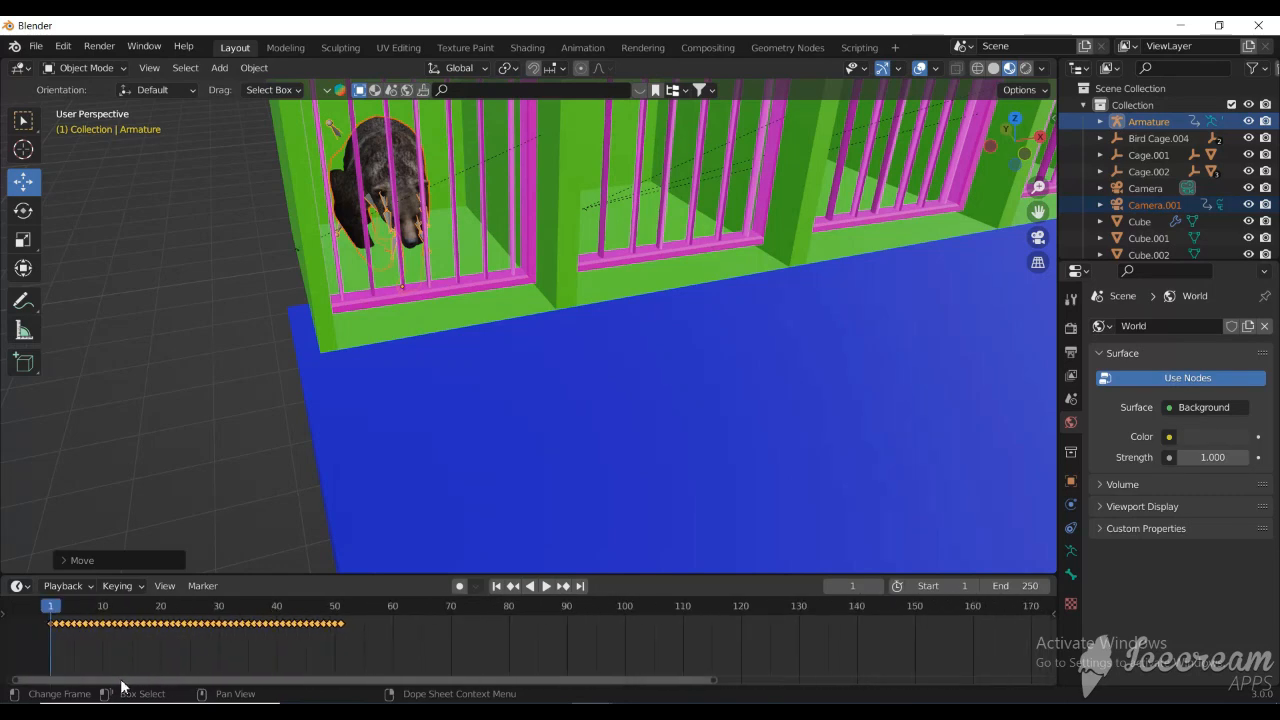
{"action": "scroll", "coordinate": [147, 608], "scroll_direction": "up", "scroll_amount": 1}
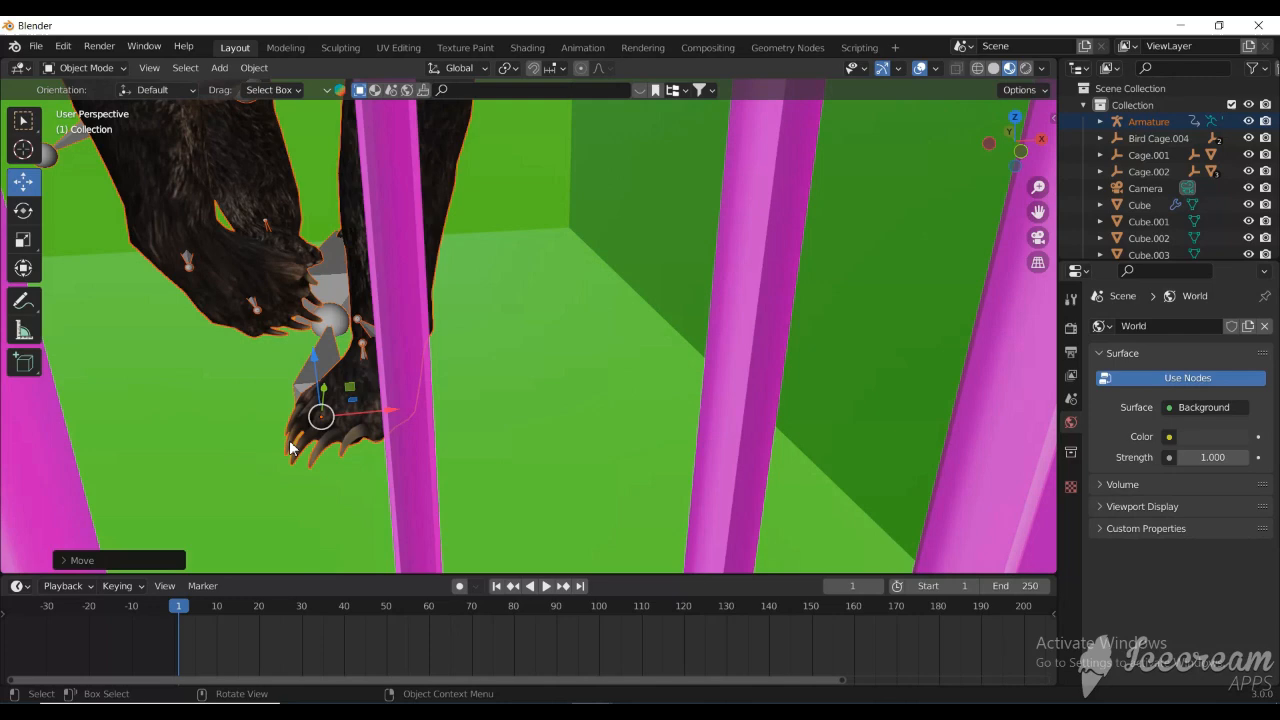
{"action": "scroll", "coordinate": [367, 477], "scroll_direction": "down", "scroll_amount": 5}
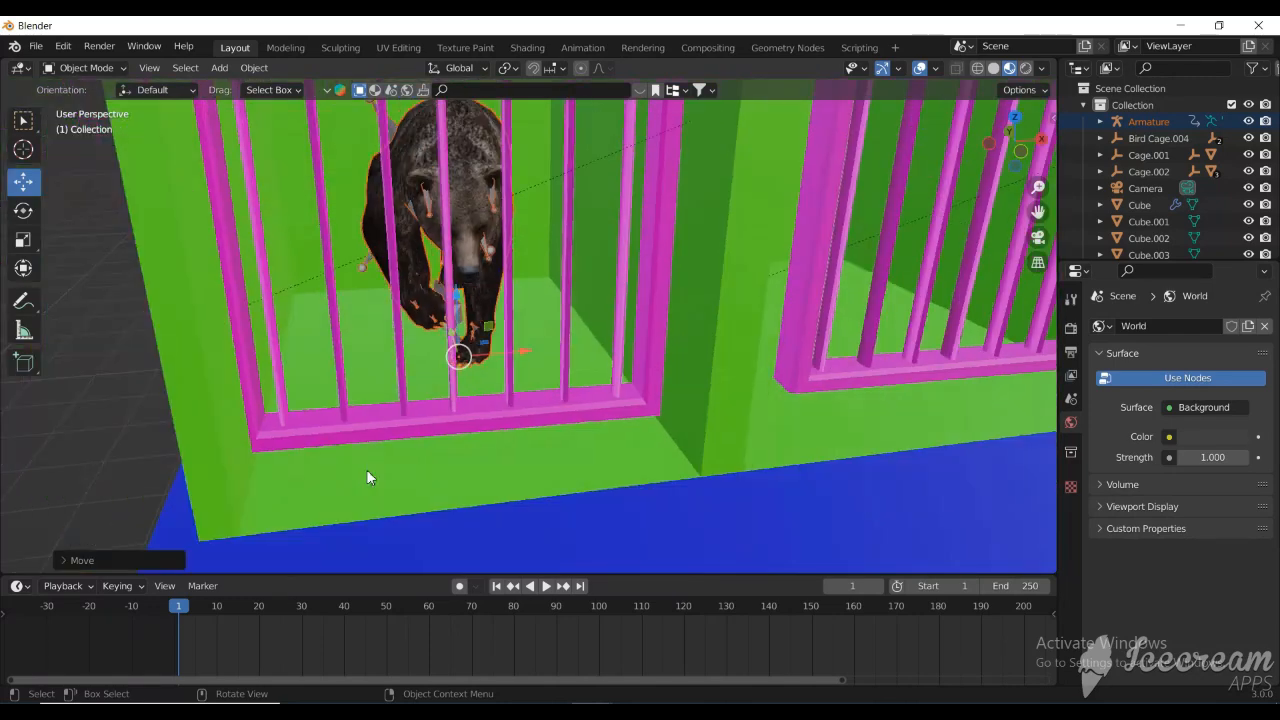
- Play the animation from frame 0 and check the bear's walk inside the first compartment
{"action": "scroll", "coordinate": [396, 478], "scroll_direction": "down", "scroll_amount": 2}
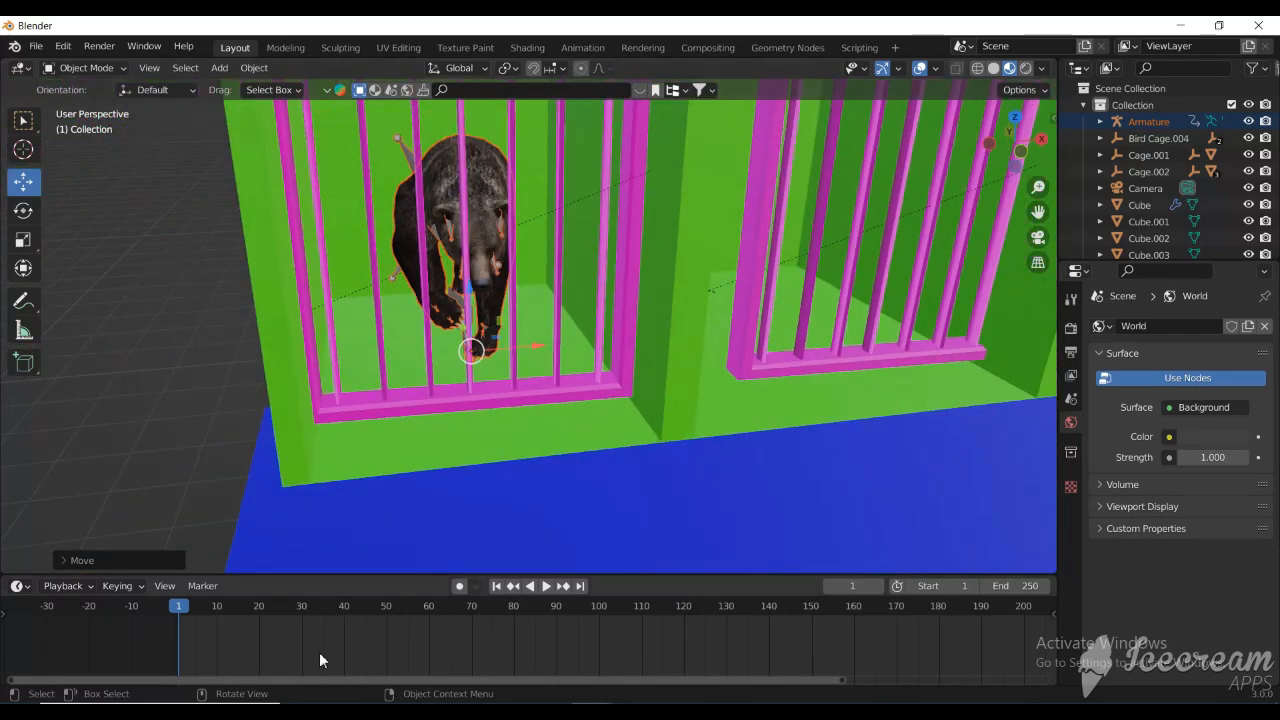
{"action": "left_click", "coordinate": [545, 587]}
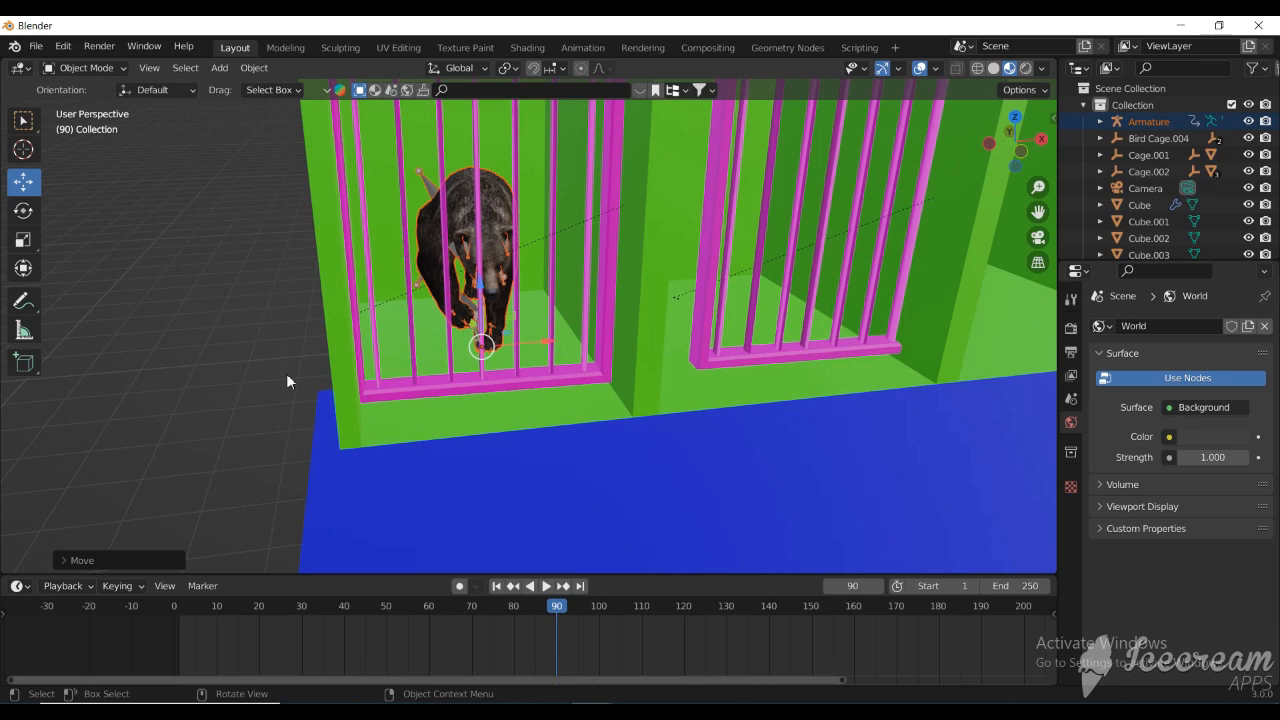
{"action": "left_click", "coordinate": [173, 606]}
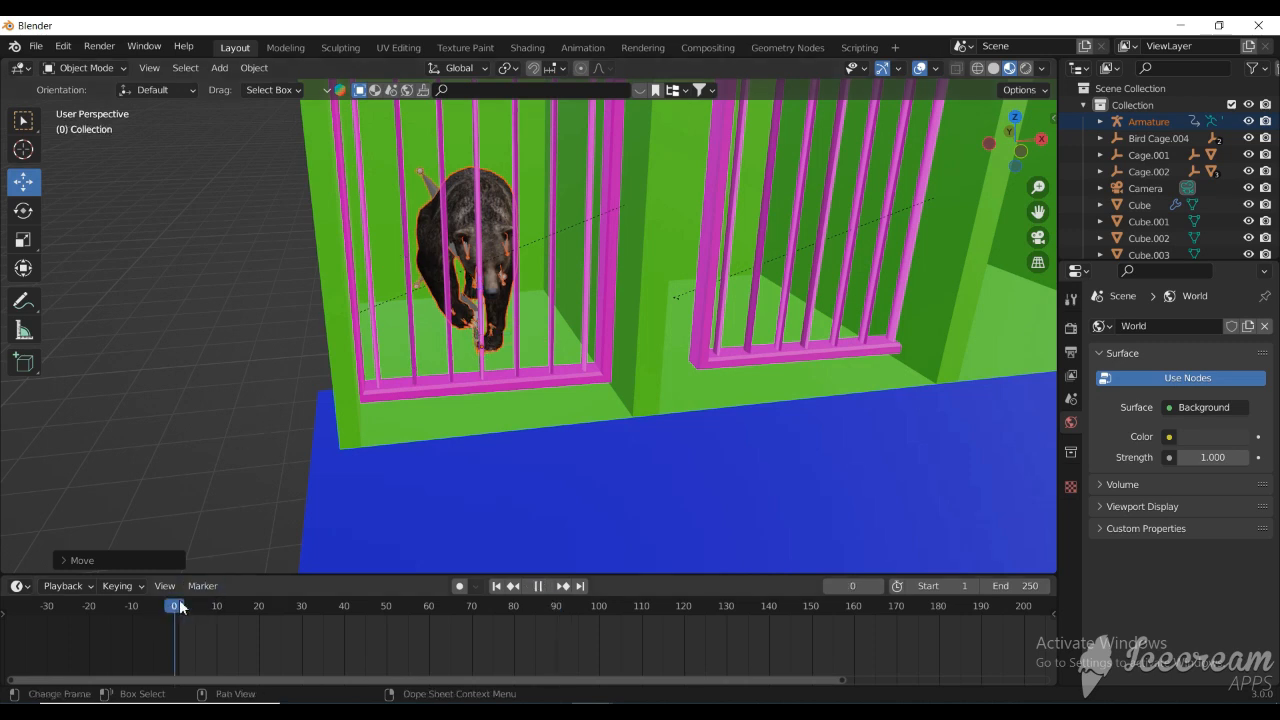
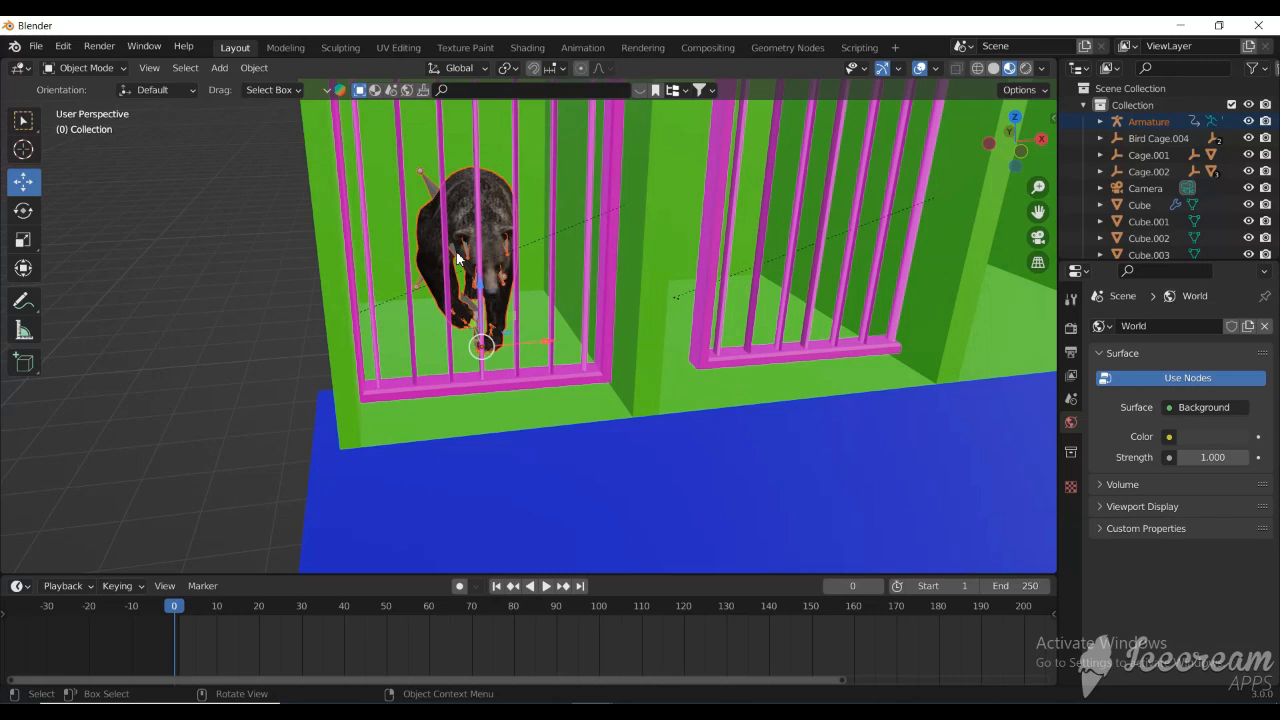
{"action": "left_click", "coordinate": [545, 586]}
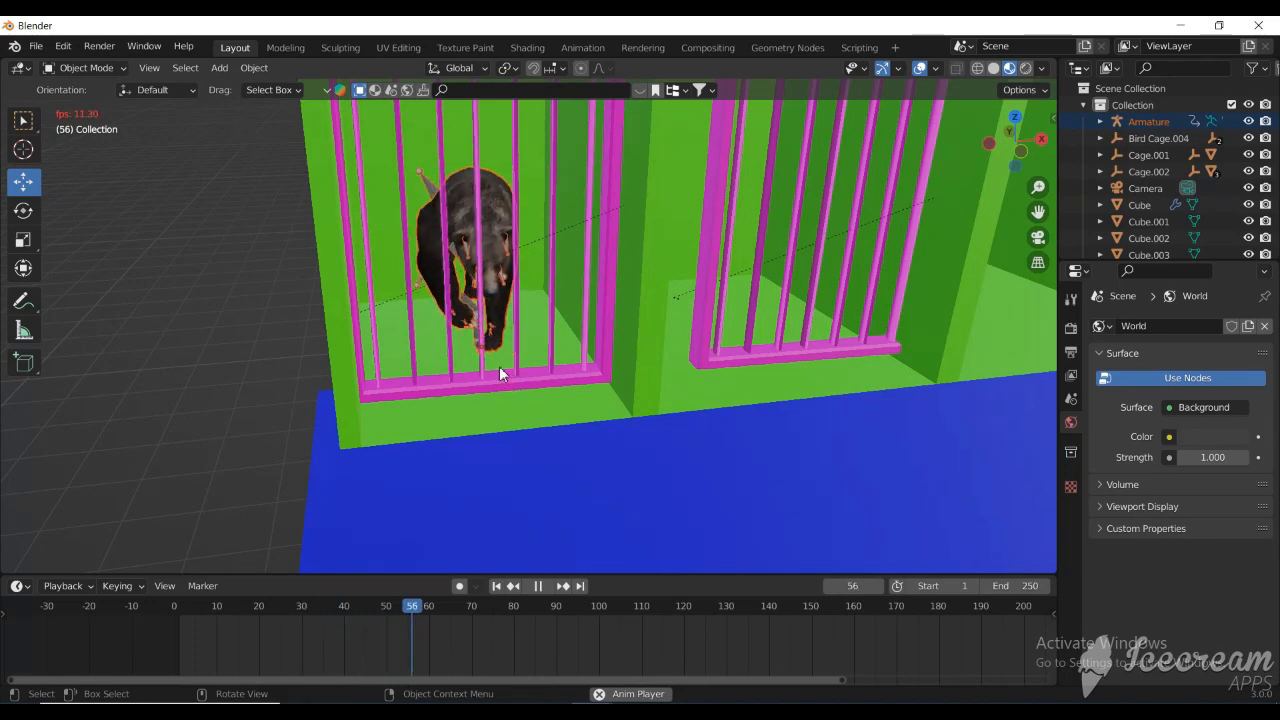
{"action": "left_click", "coordinate": [538, 586]}
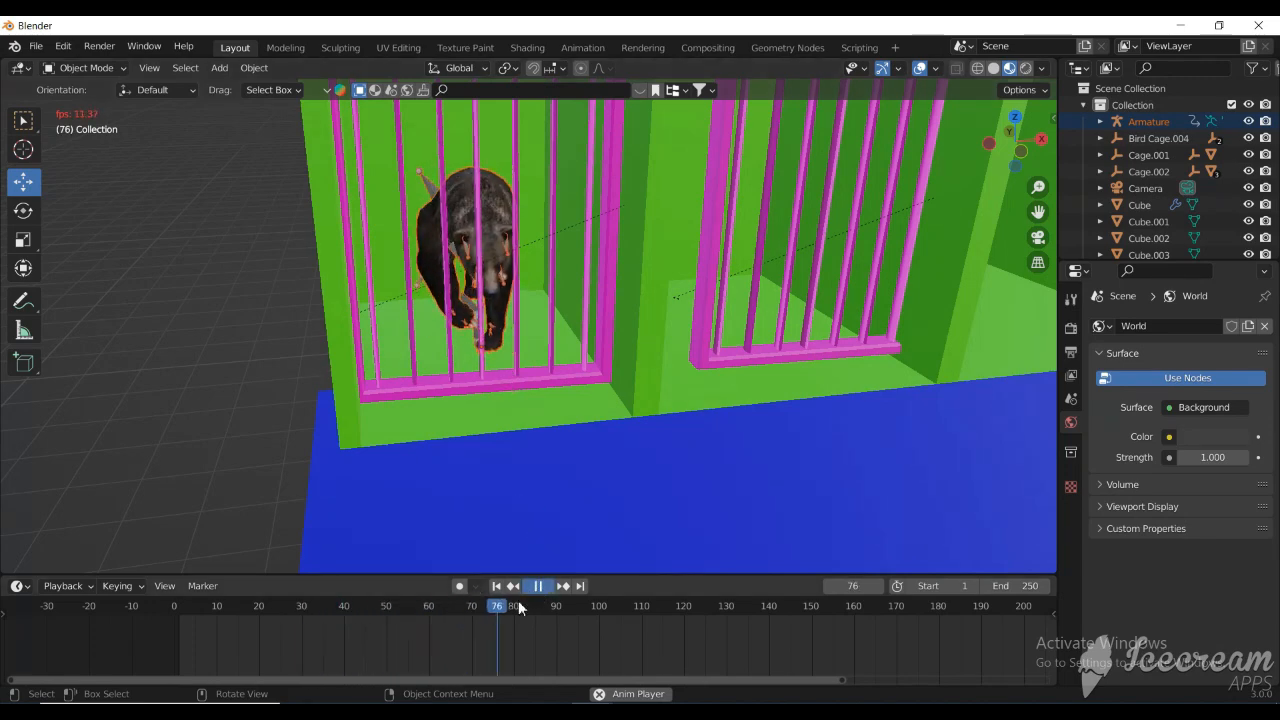
- Switch the timeline area to the Nonlinear Animation editor and enlarge it to show the armature's WALK strip
{"action": "left_click", "coordinate": [18, 587]}
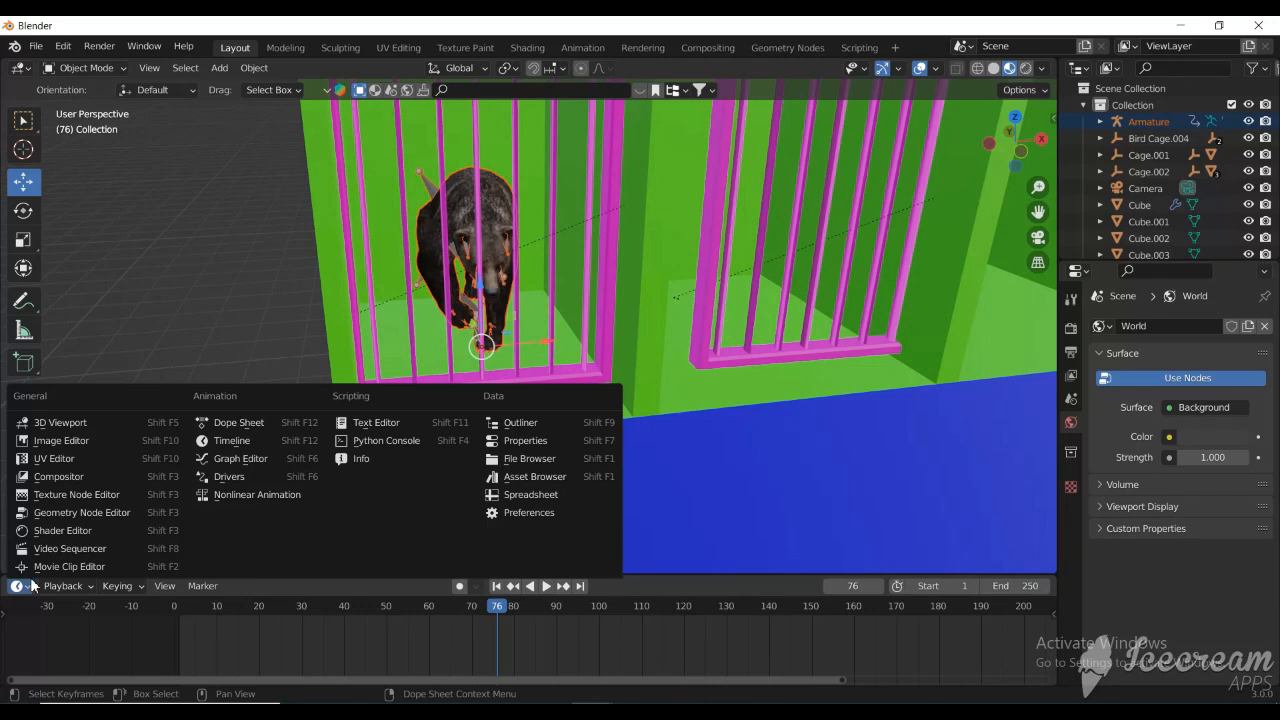
{"action": "left_click", "coordinate": [255, 494]}
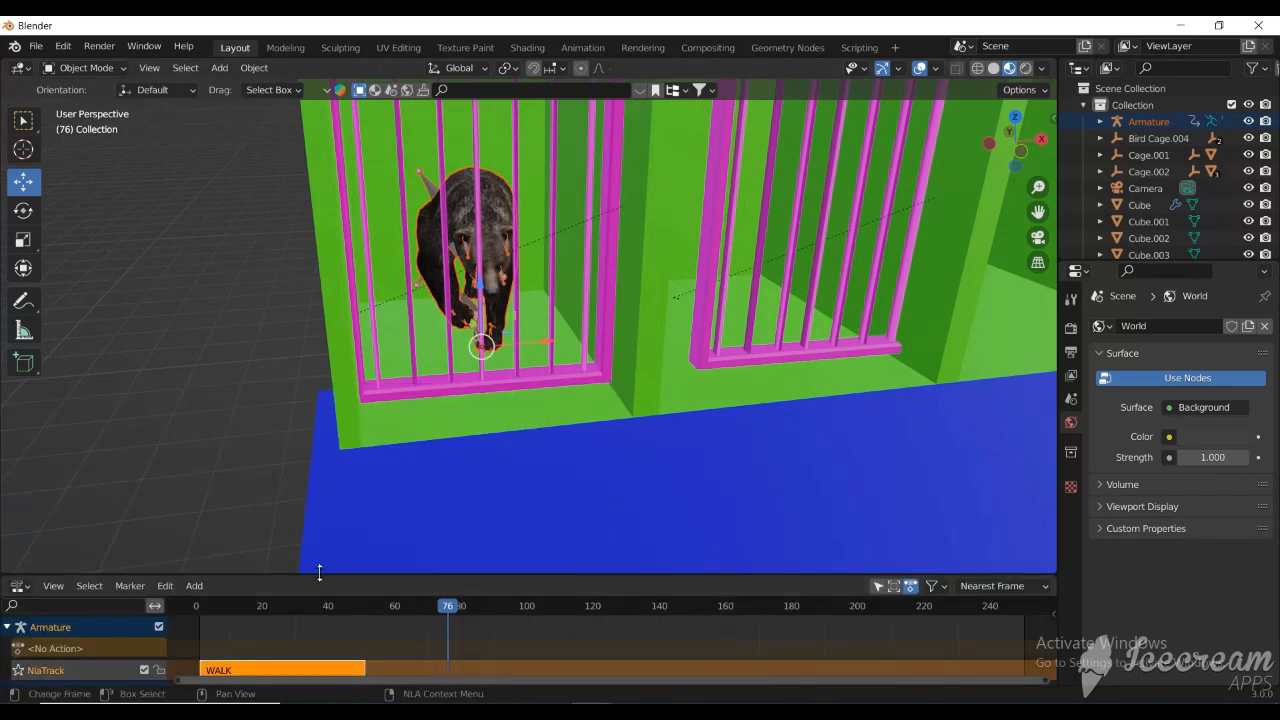
{"action": "left_click_drag", "start_coordinate": [323, 576], "coordinate": [325, 407]}
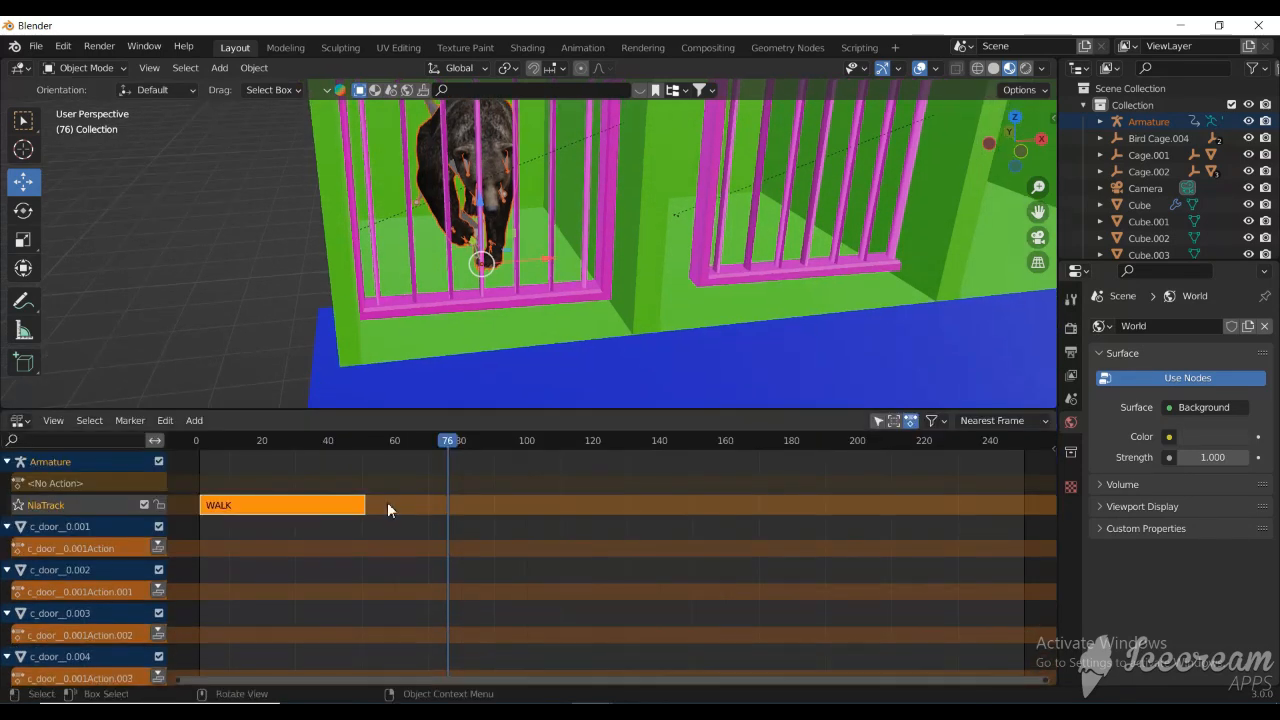
{"action": "scroll", "coordinate": [426, 515], "scroll_direction": "down", "scroll_amount": 3}
{"action": "scroll", "coordinate": [426, 515], "scroll_direction": "up", "scroll_amount": 2}
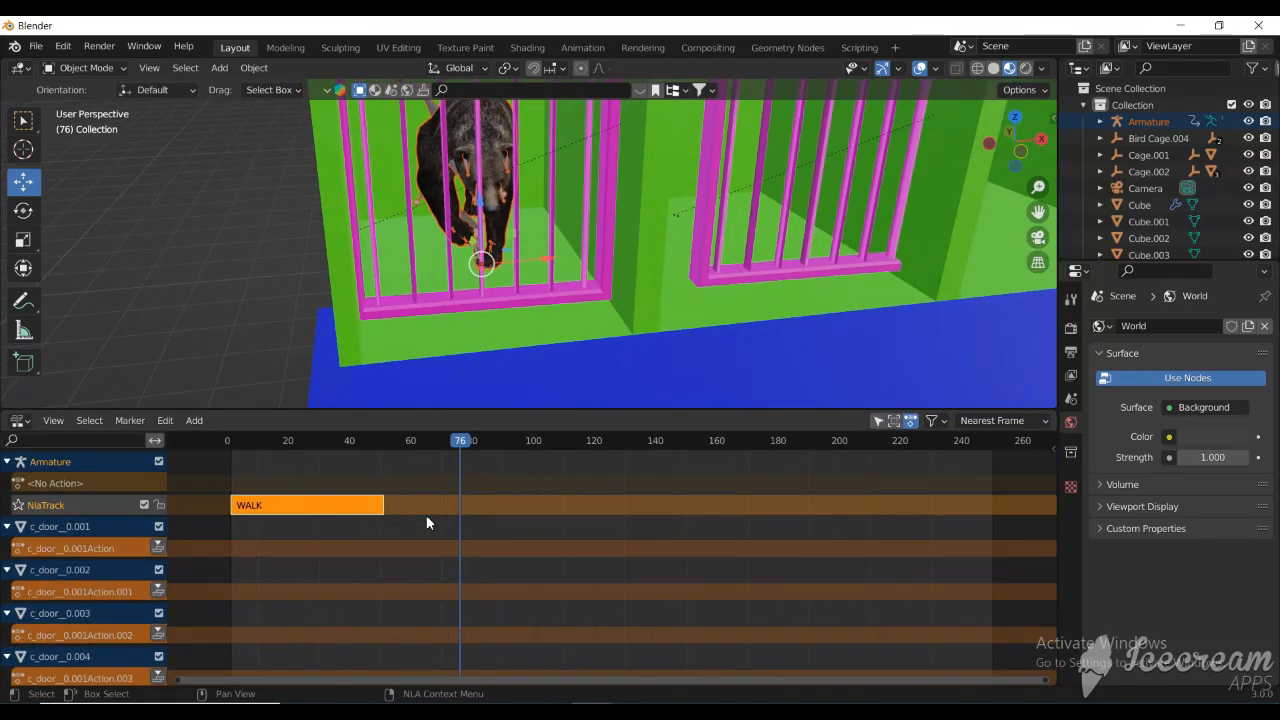
- Try to add a RUN action strip in the Nonlinear Animation editor
{"action": "key", "text": "shift+a"}
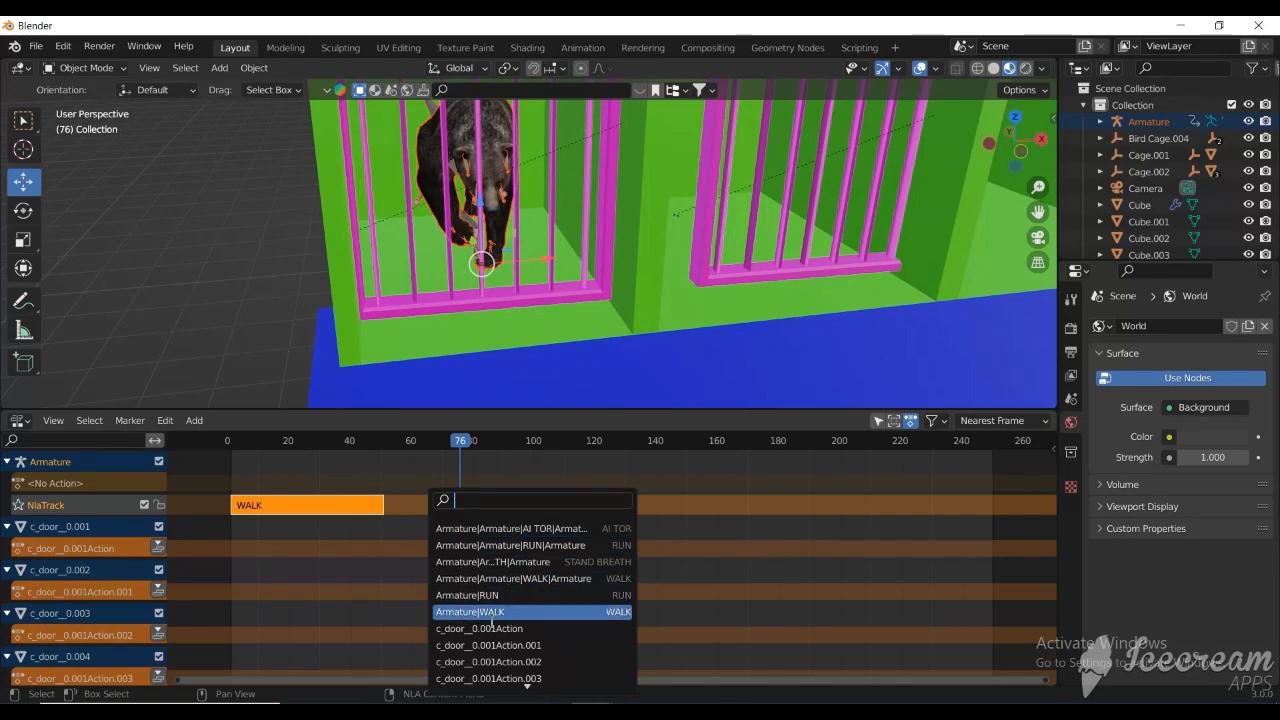
{"action": "scroll", "coordinate": [492, 664], "scroll_direction": "down", "scroll_amount": 13}
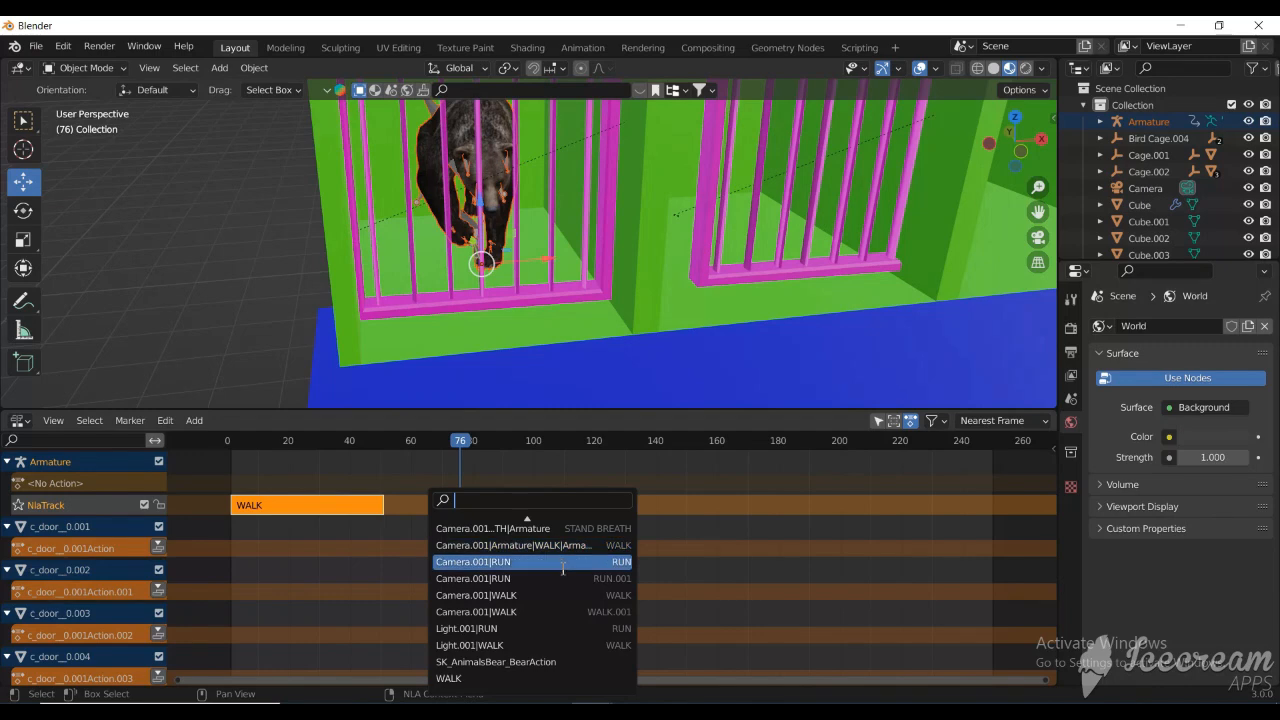
{"action": "left_click", "coordinate": [560, 562]}
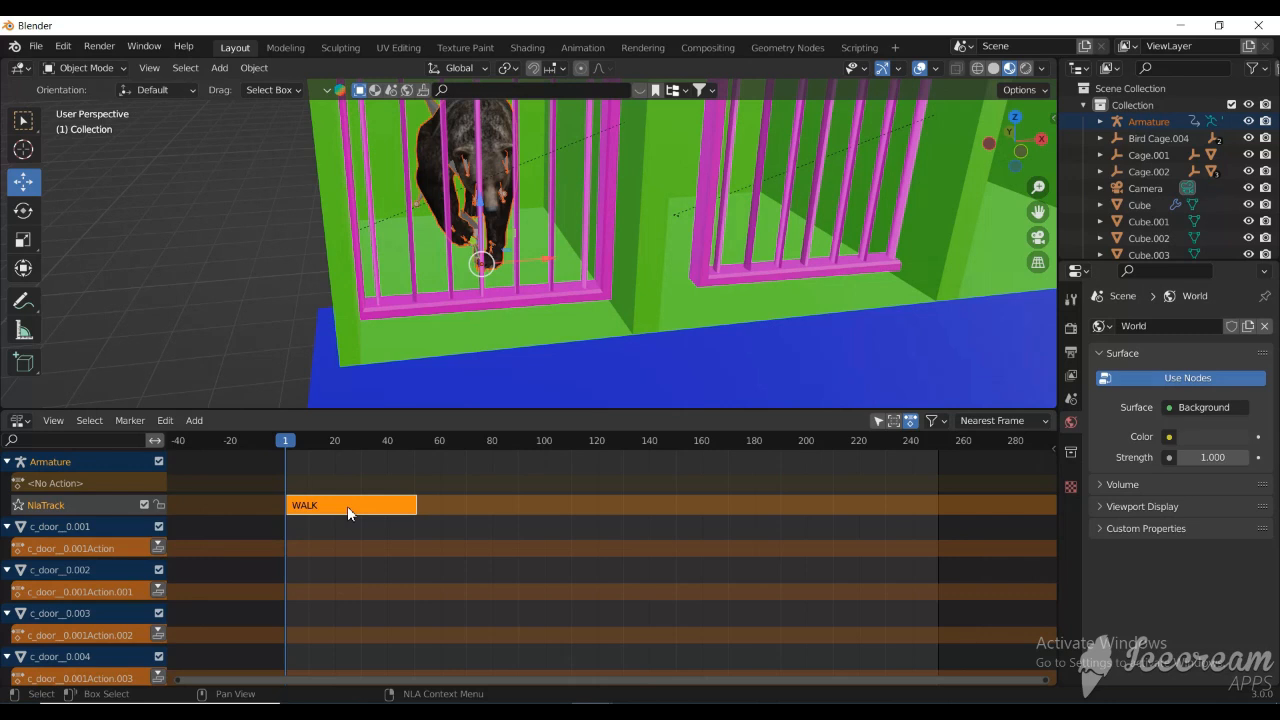
- Go to frame 50 near the WALK strip's end and split off a Timeline area between the viewport and the Nonlinear Animation editor
{"action": "left_click_drag", "start_coordinate": [282, 440], "coordinate": [414, 484]}
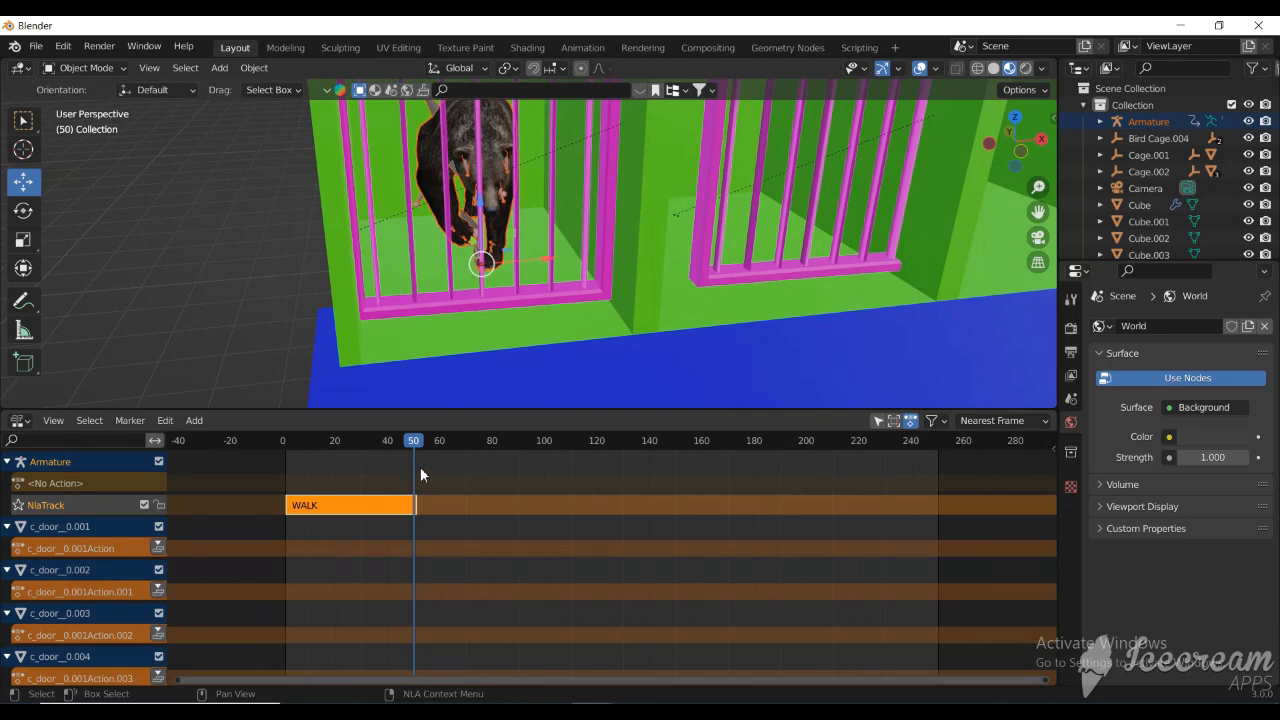
{"action": "scroll", "coordinate": [476, 342], "scroll_direction": "down", "scroll_amount": 2}
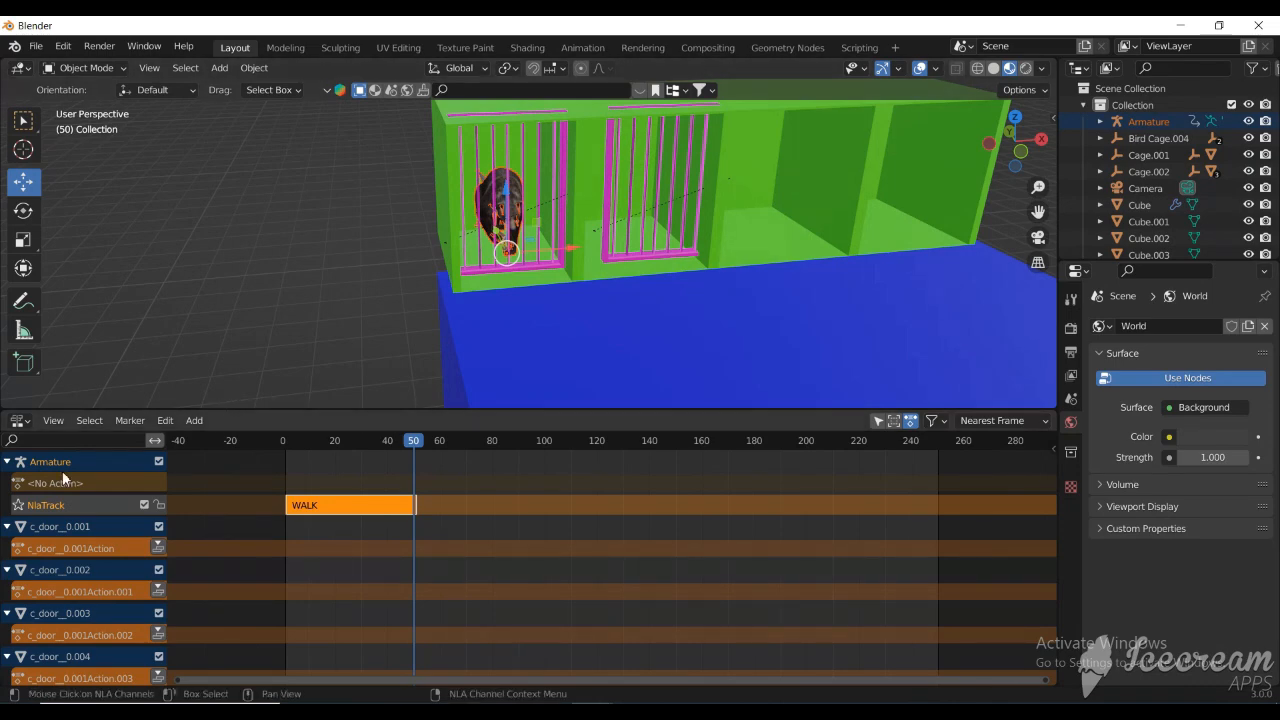
{"action": "left_click_drag", "start_coordinate": [4, 404], "coordinate": [8, 306]}
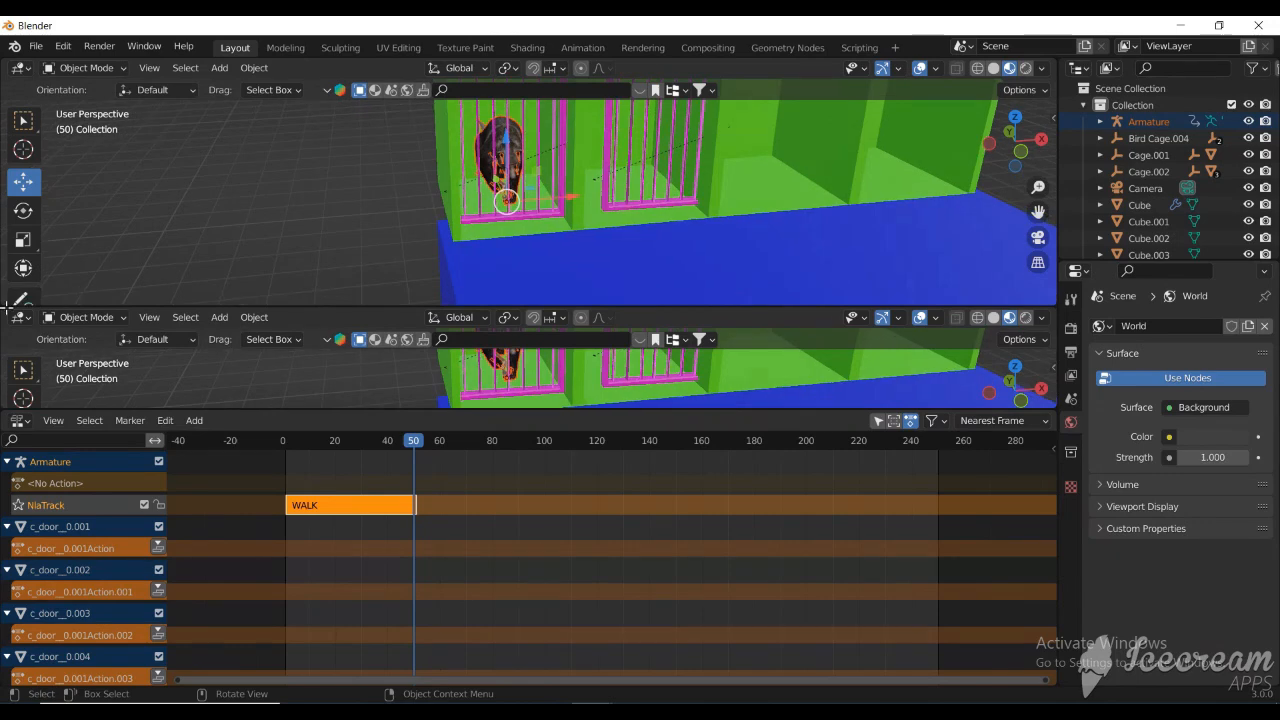
{"action": "left_click_drag", "start_coordinate": [253, 410], "coordinate": [252, 561]}
{"action": "left_click_drag", "start_coordinate": [272, 303], "coordinate": [278, 456]}
{"action": "left_click", "coordinate": [21, 463]}
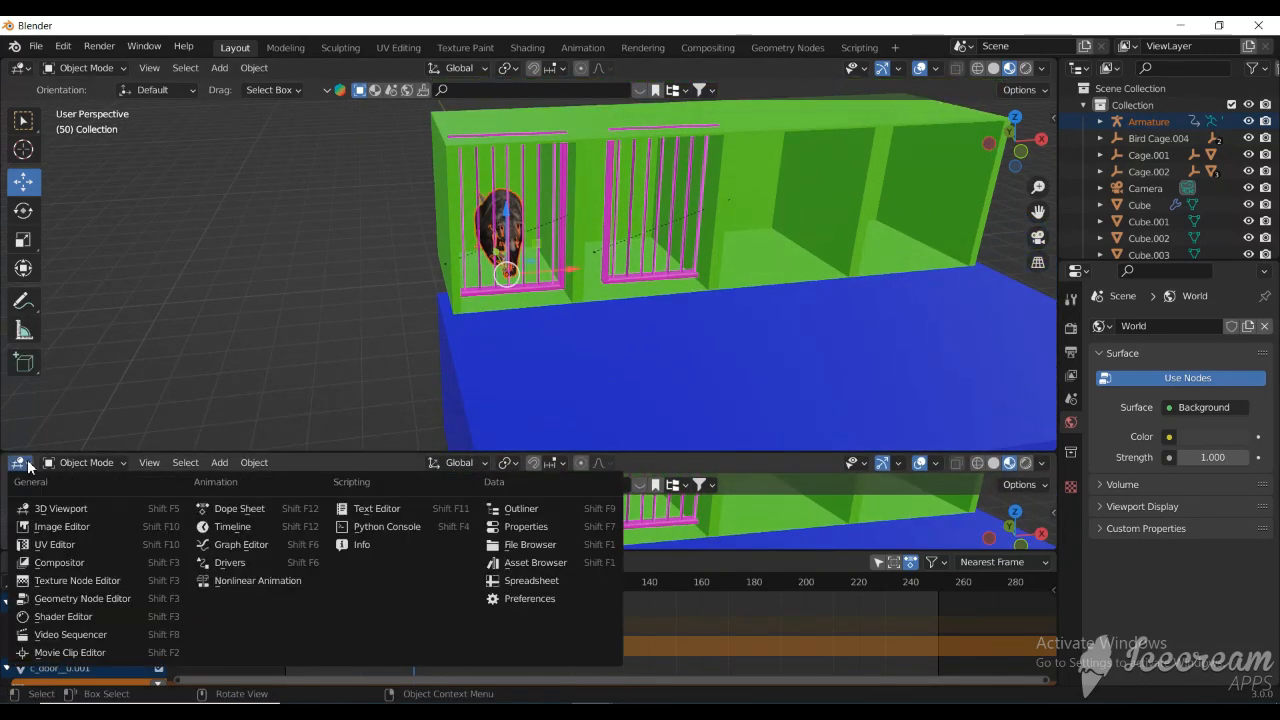
{"action": "left_click", "coordinate": [28, 466]}
{"action": "left_click", "coordinate": [25, 463]}
{"action": "left_click", "coordinate": [230, 527]}
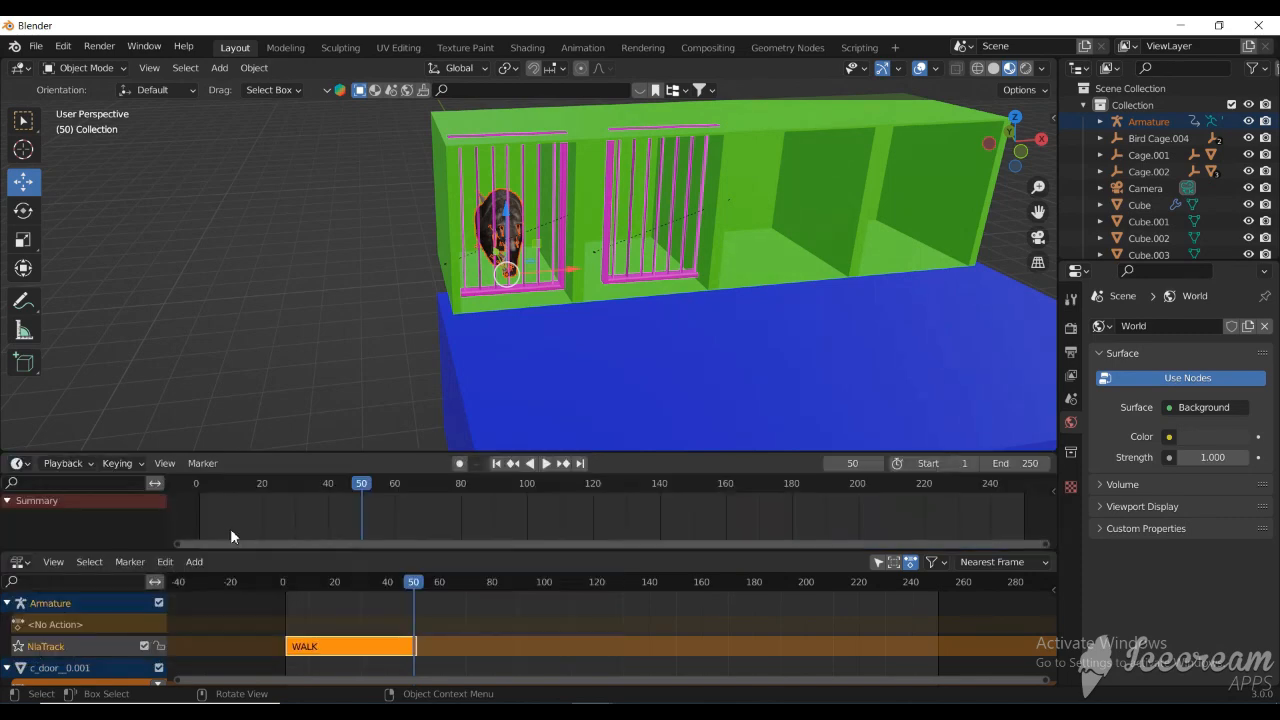
- Insert a Location & Rotation keyframe on the bear's armature at frame 0
{"action": "left_click_drag", "start_coordinate": [360, 481], "coordinate": [188, 495]}
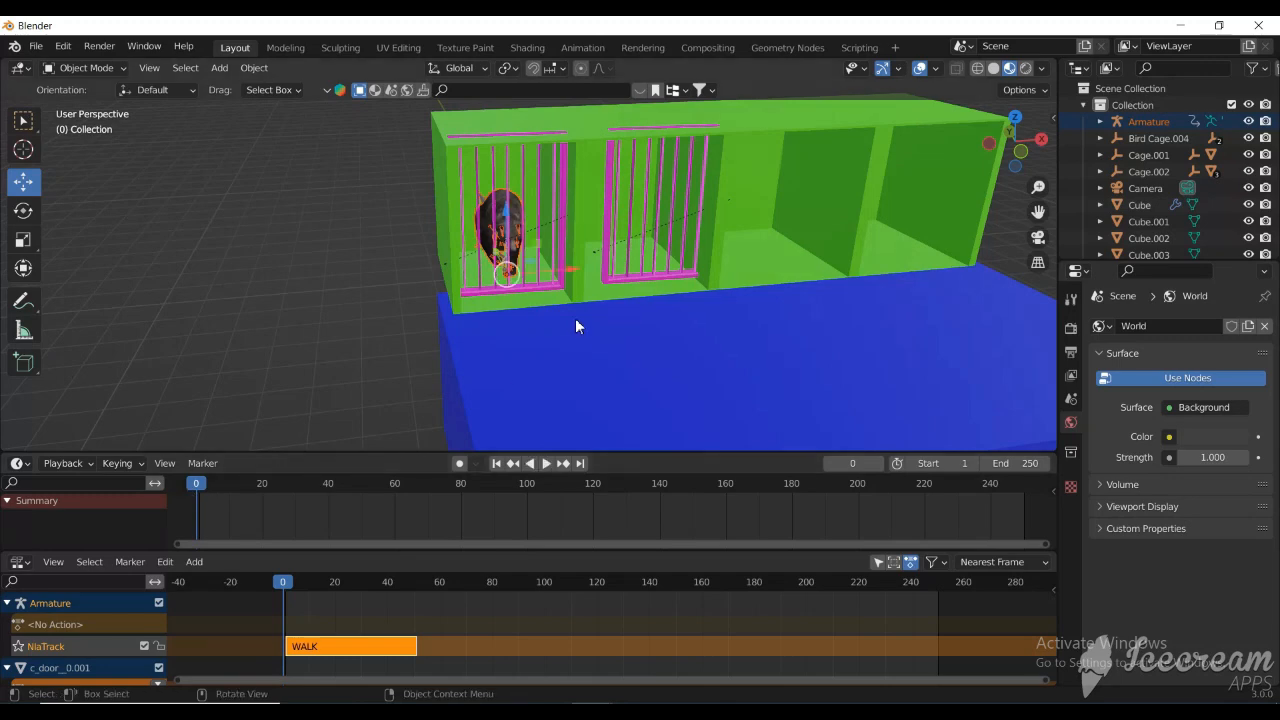
{"action": "scroll", "coordinate": [516, 302], "scroll_direction": "up", "scroll_amount": 3}
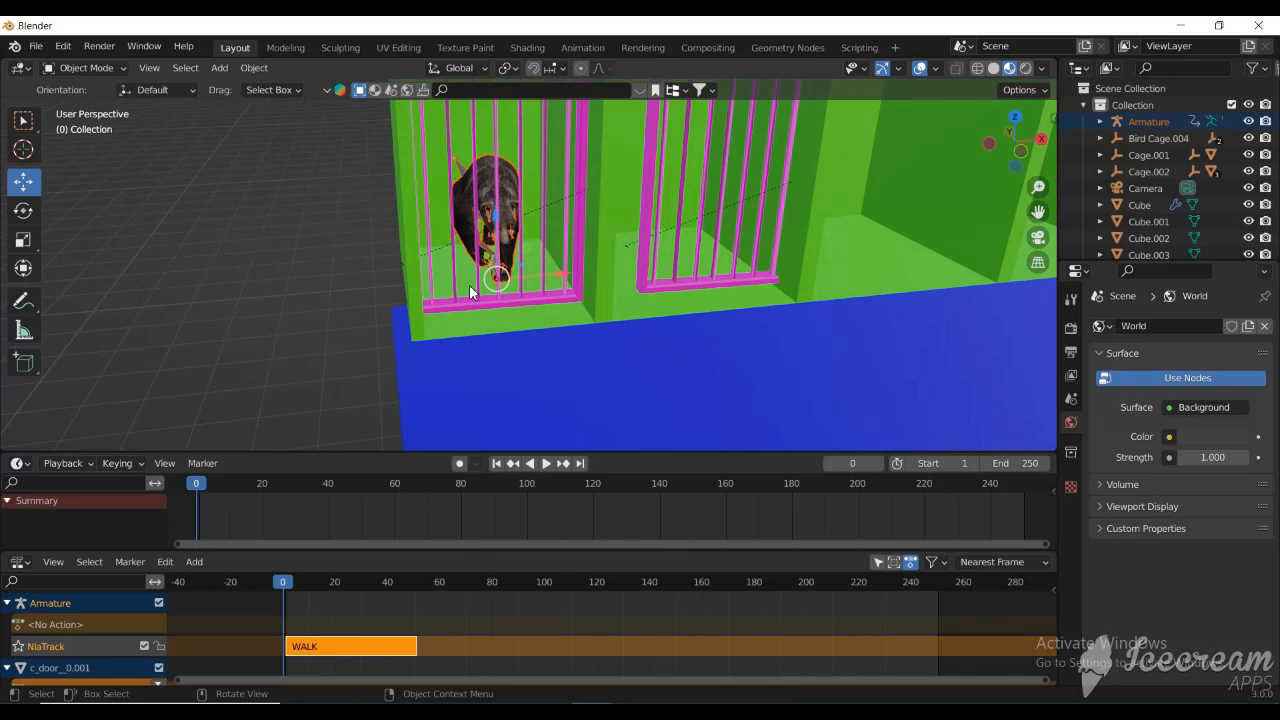
{"action": "key", "text": "i"}
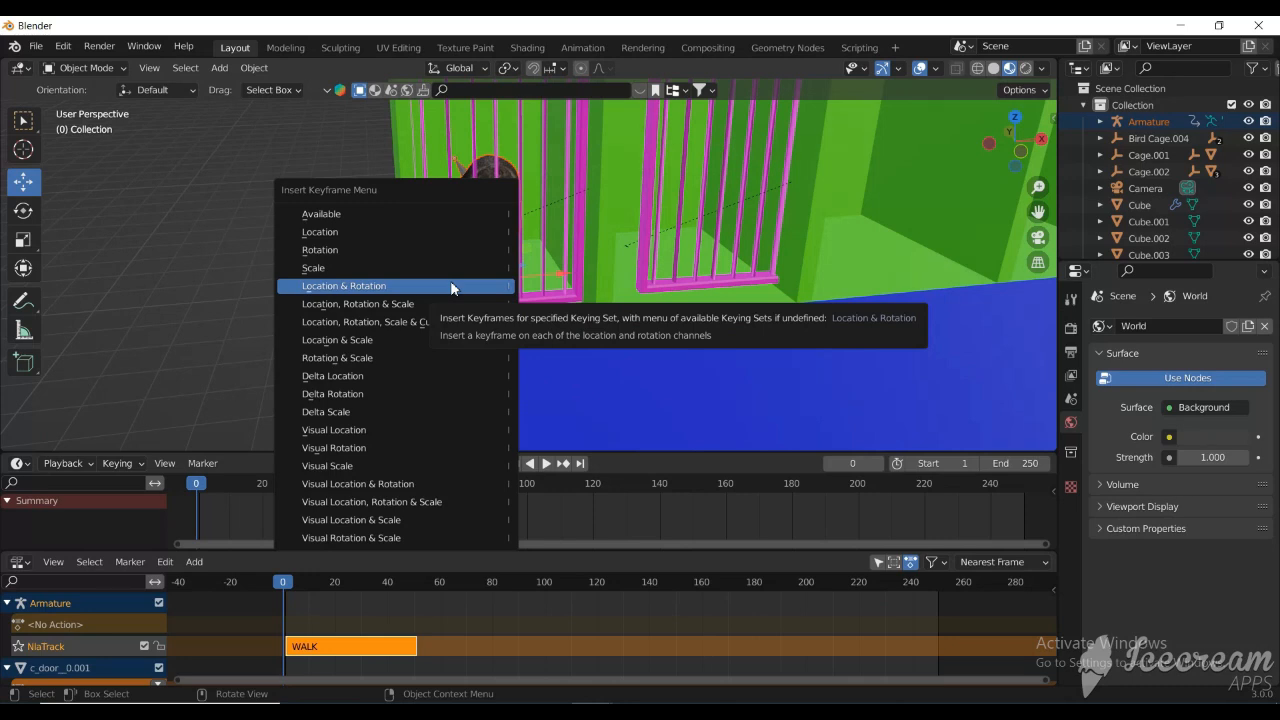
{"action": "left_click", "coordinate": [451, 288]}
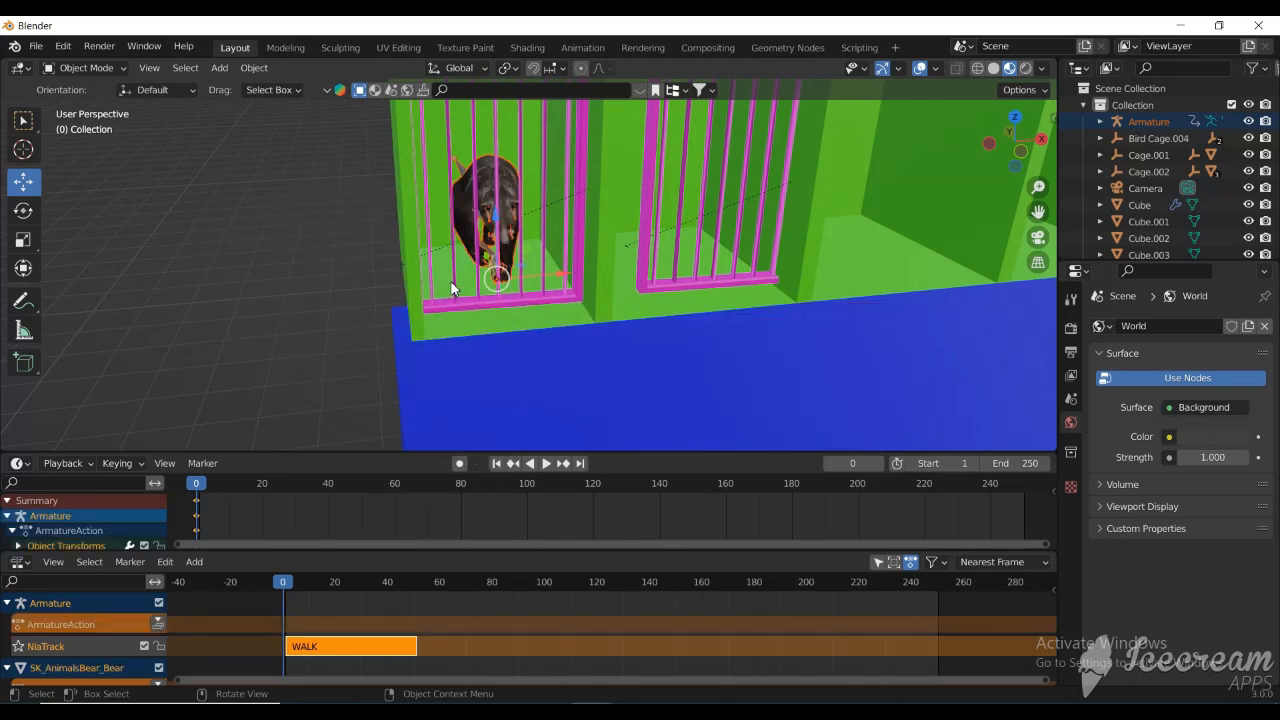
- Insert a Location & Rotation keyframe on the first compartment's closed barred door at frame 0
{"action": "left_click", "coordinate": [459, 309]}
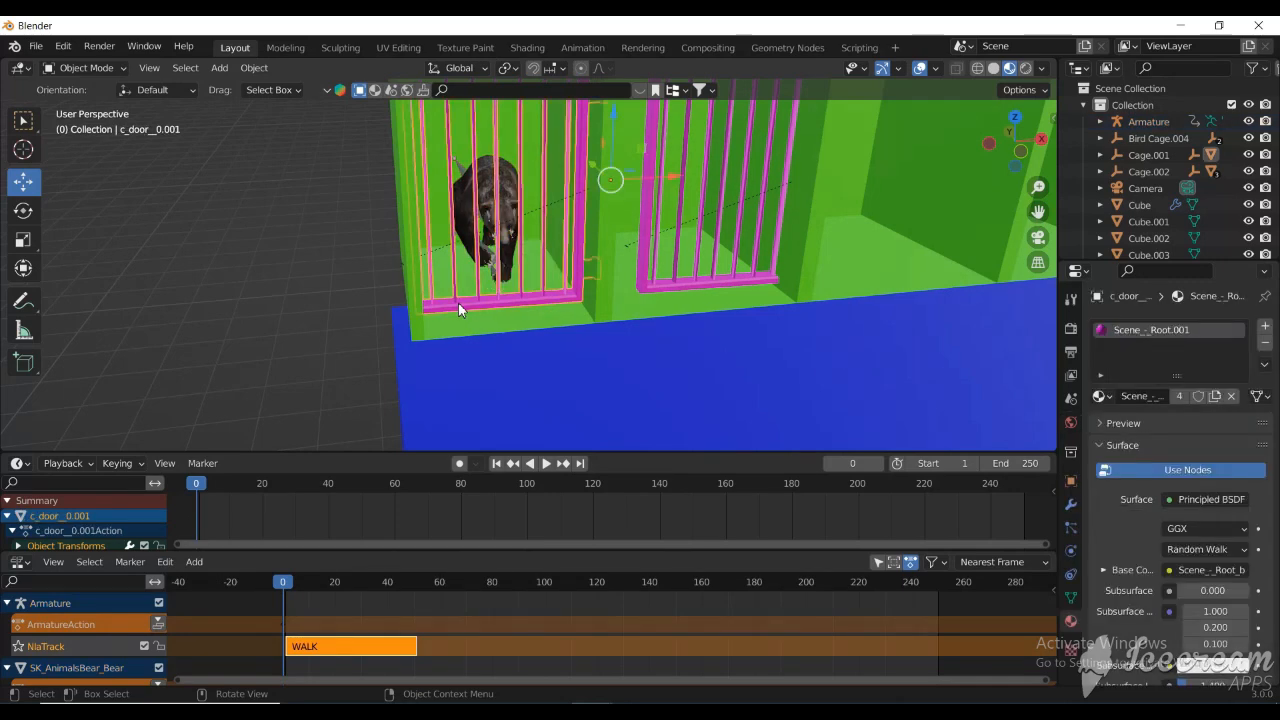
{"action": "key", "text": "i"}
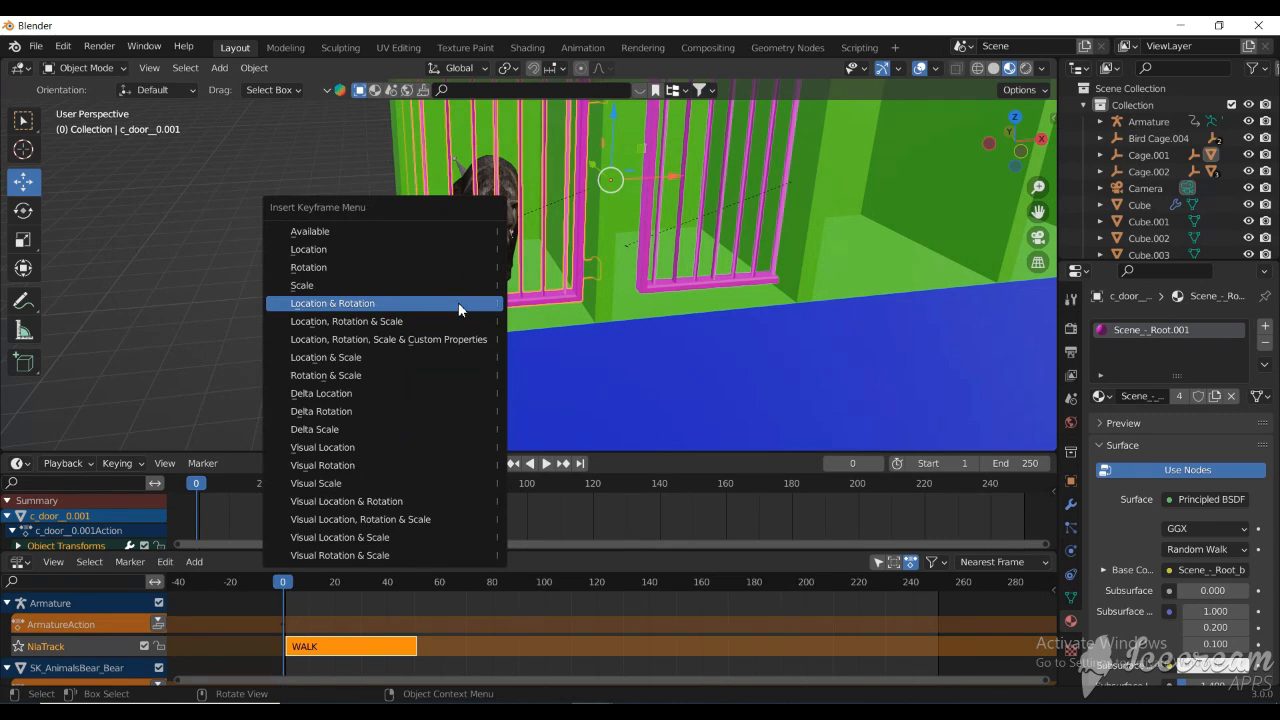
{"action": "left_click", "coordinate": [458, 303]}
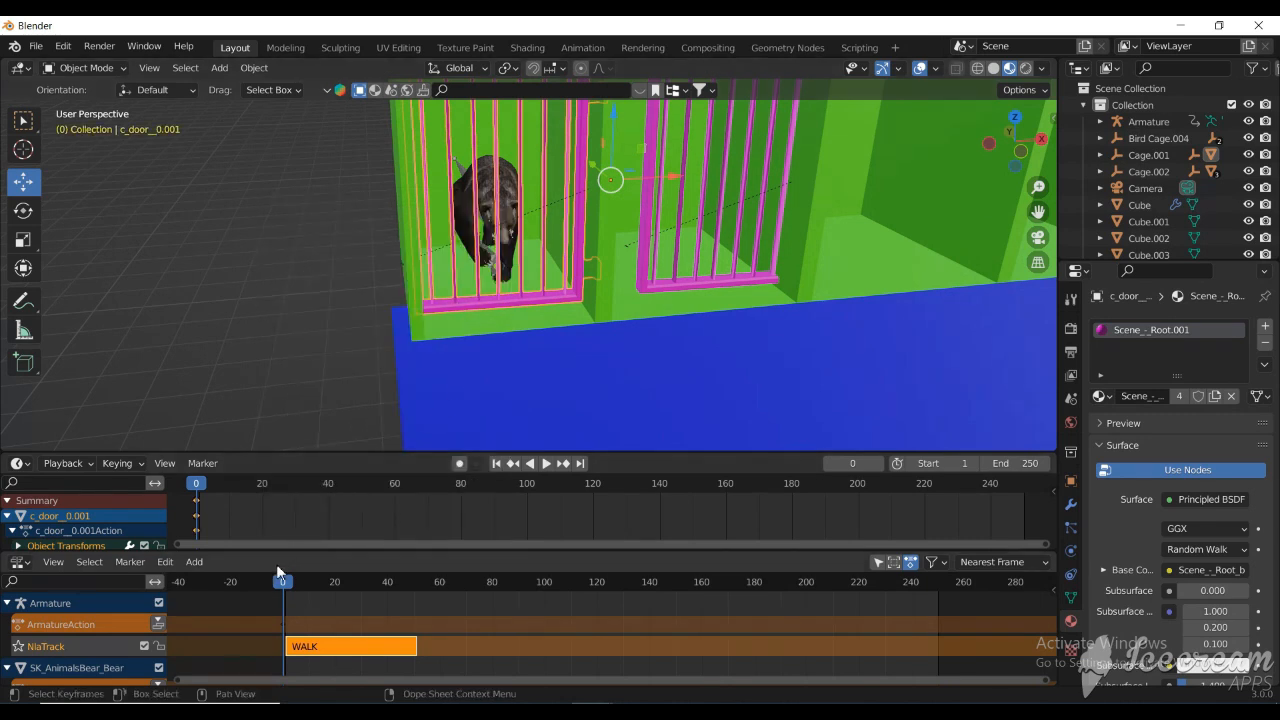
- At frame 20, rotate the first compartment's door outward about the Z axis until it is wide open and keyframe it
{"action": "left_click", "coordinate": [264, 489]}
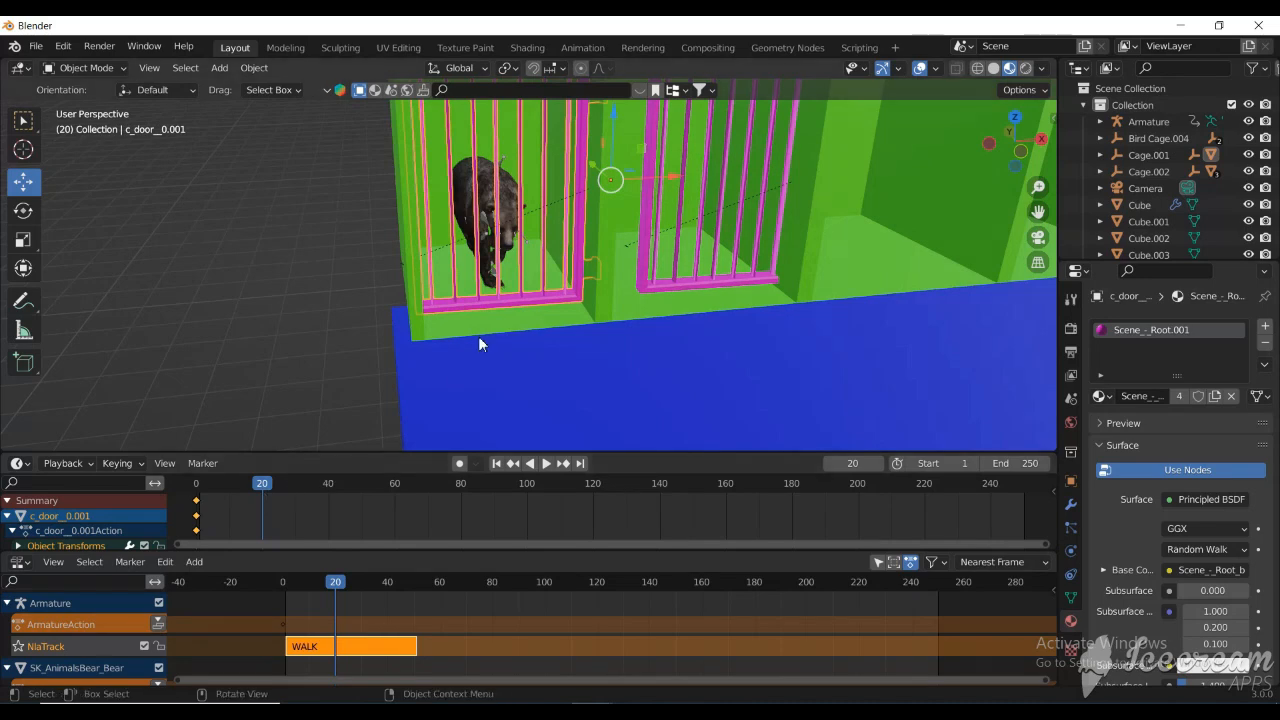
{"action": "key", "text": "i"}
{"action": "key", "text": "r"}
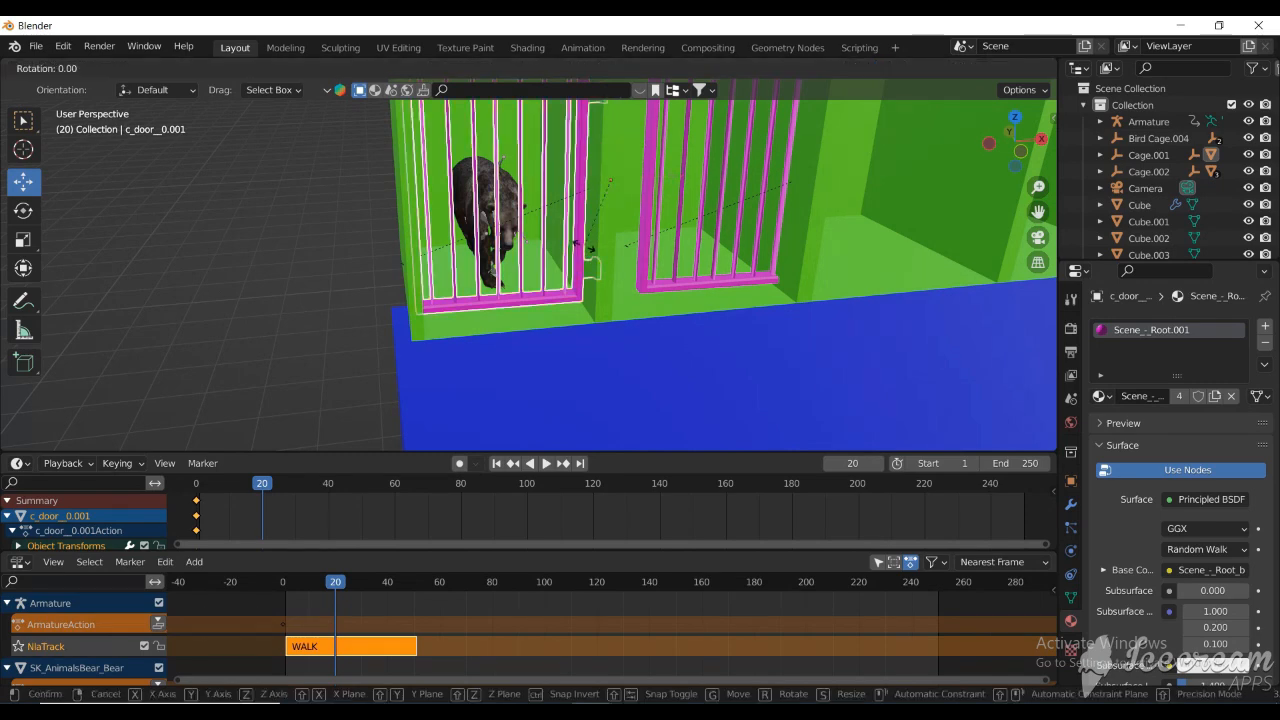
{"action": "key", "text": "z"}
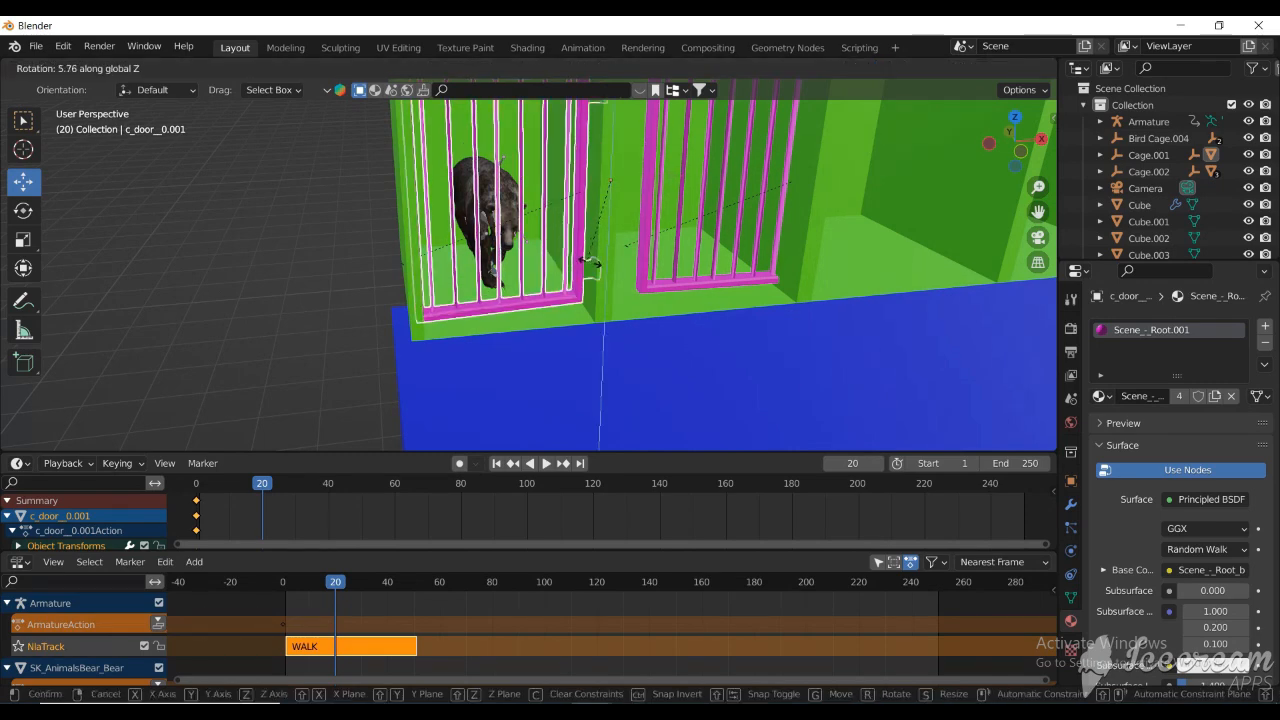
{"action": "left_click", "coordinate": [847, 249]}
{"action": "middle_click_drag", "start_coordinate": [847, 249], "coordinate": [742, 285]}
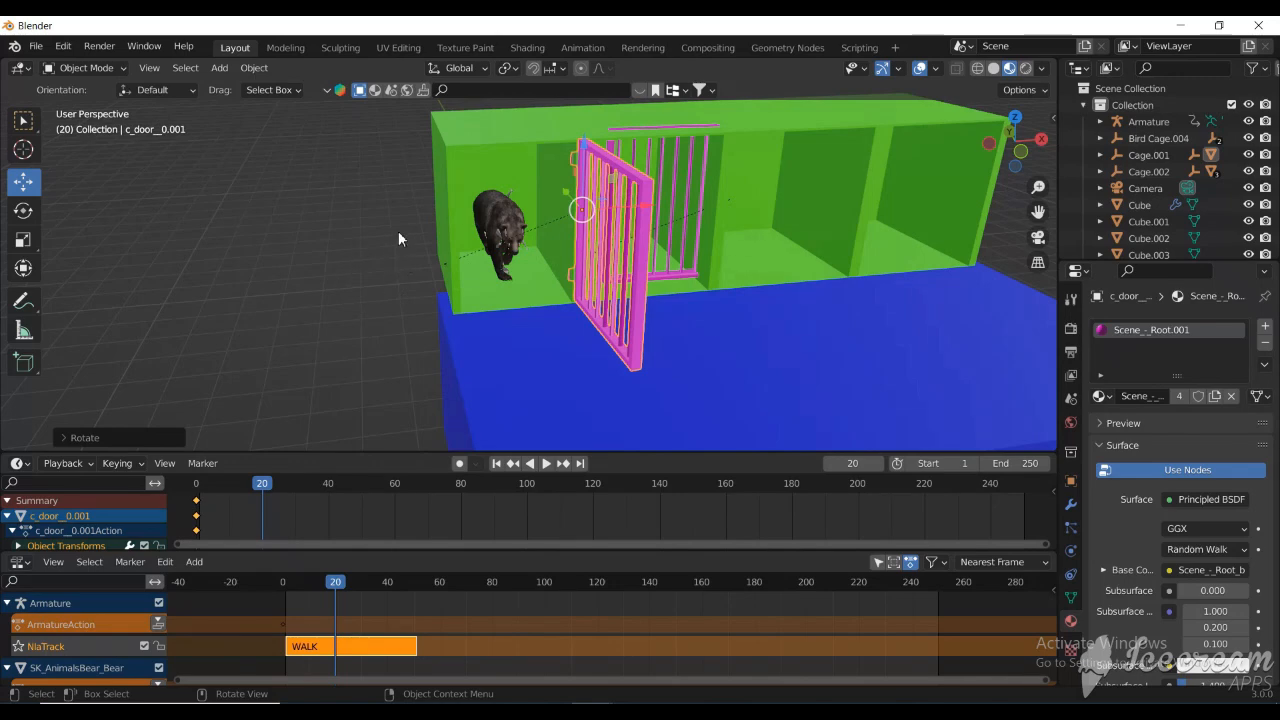
{"action": "key", "text": "i"}
{"action": "left_click", "coordinate": [362, 267]}
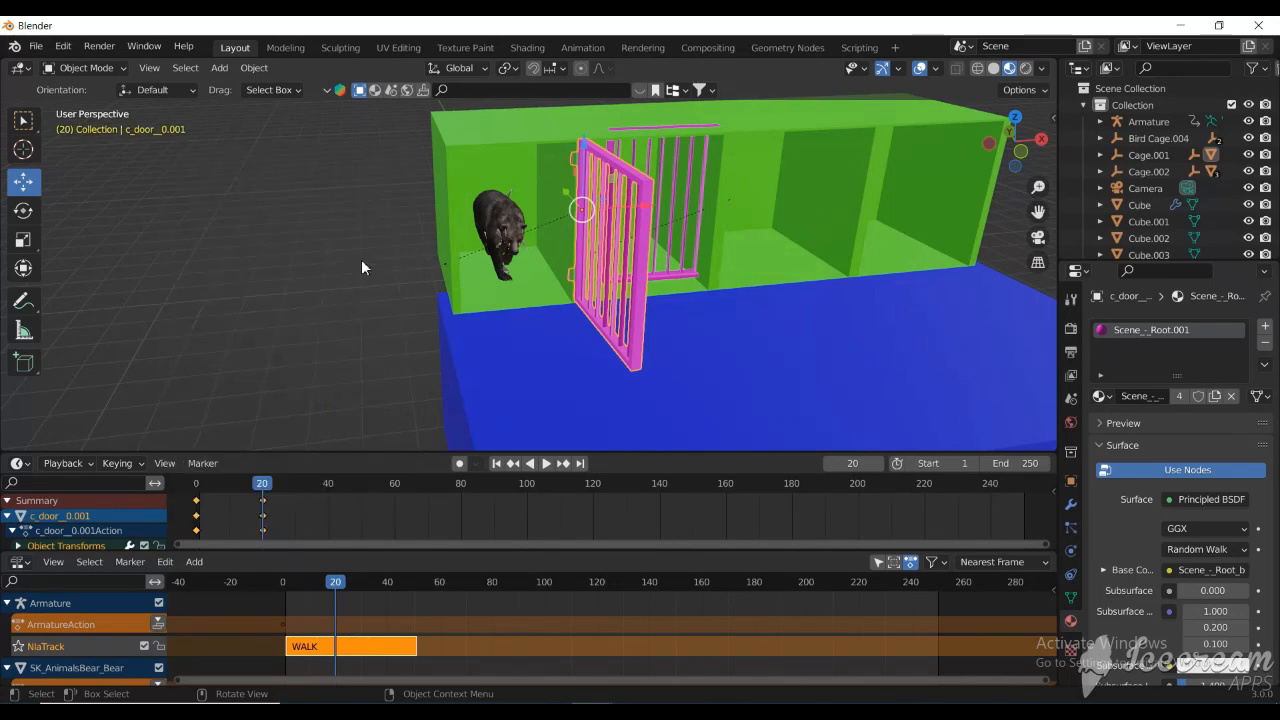
- Check the door-opening animation from frame 0 and move the playhead to frame 40
{"action": "left_click", "coordinate": [196, 485]}
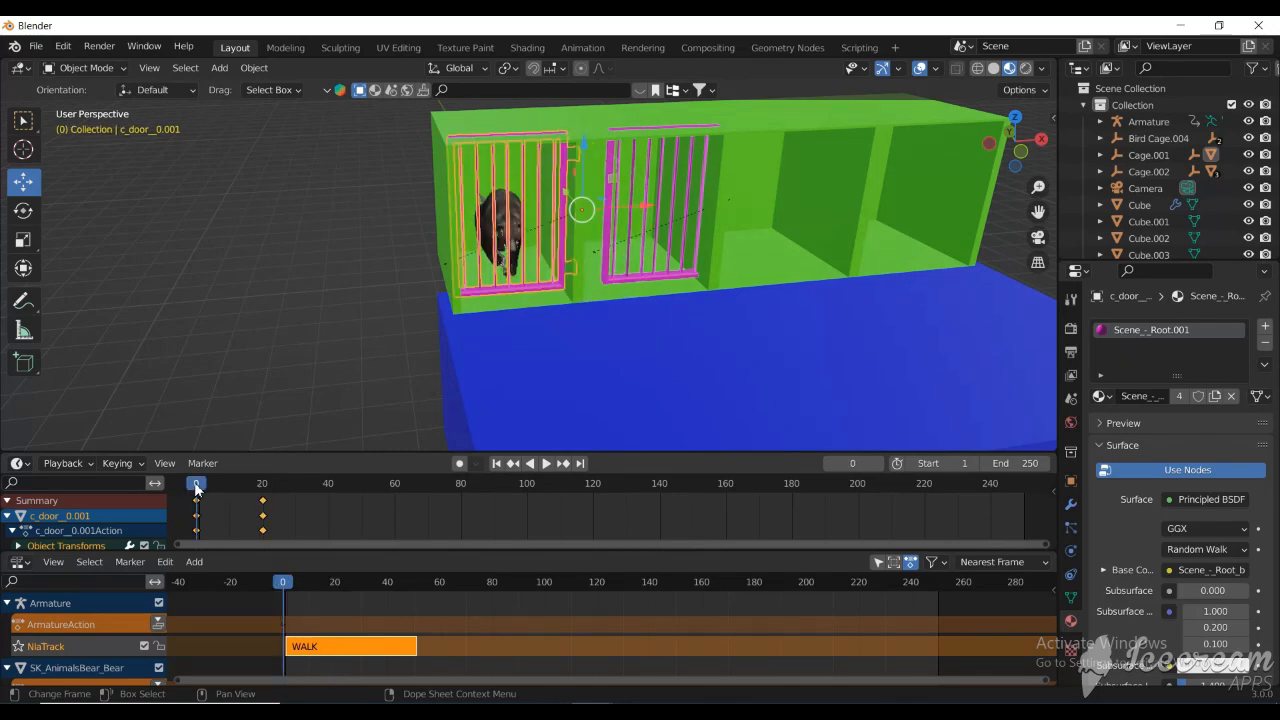
{"action": "key", "text": "space"}
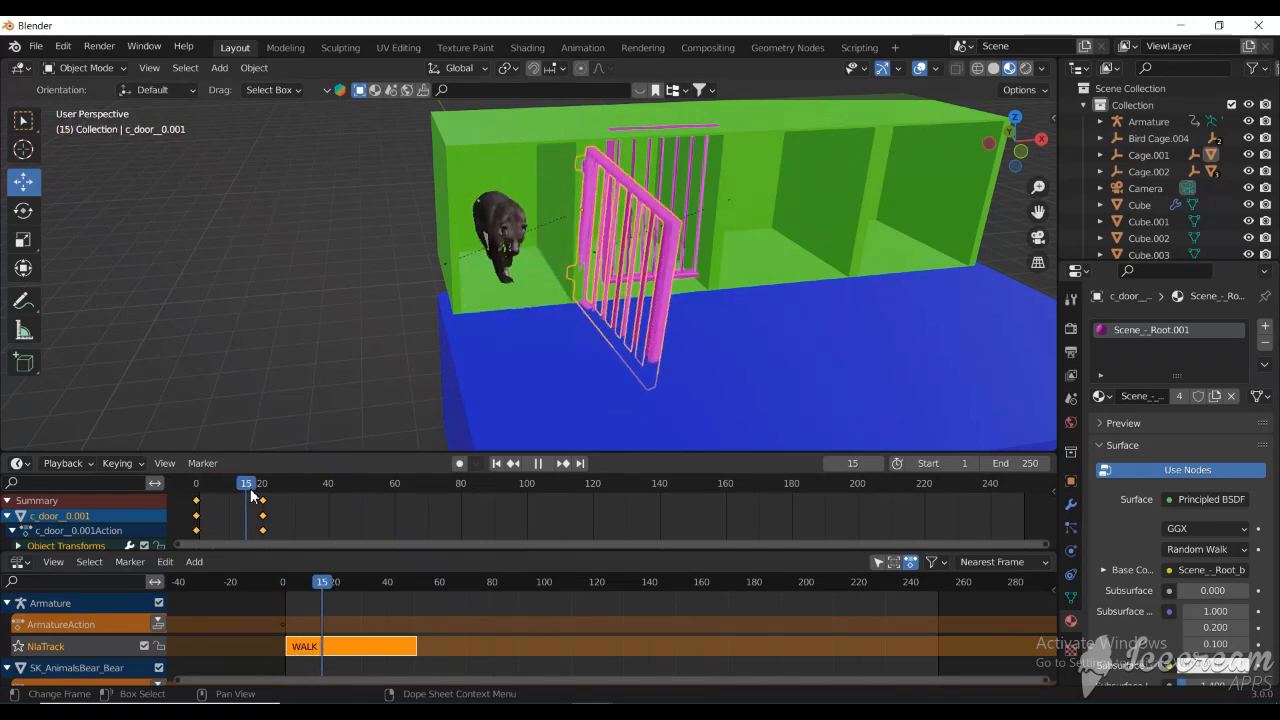
{"action": "mouse_move", "coordinate": [260, 495]}
{"action": "left_mouse_down"}
{"action": "mouse_move", "coordinate": [195, 505]}
{"action": "mouse_move", "coordinate": [257, 503]}
{"action": "left_mouse_up"}
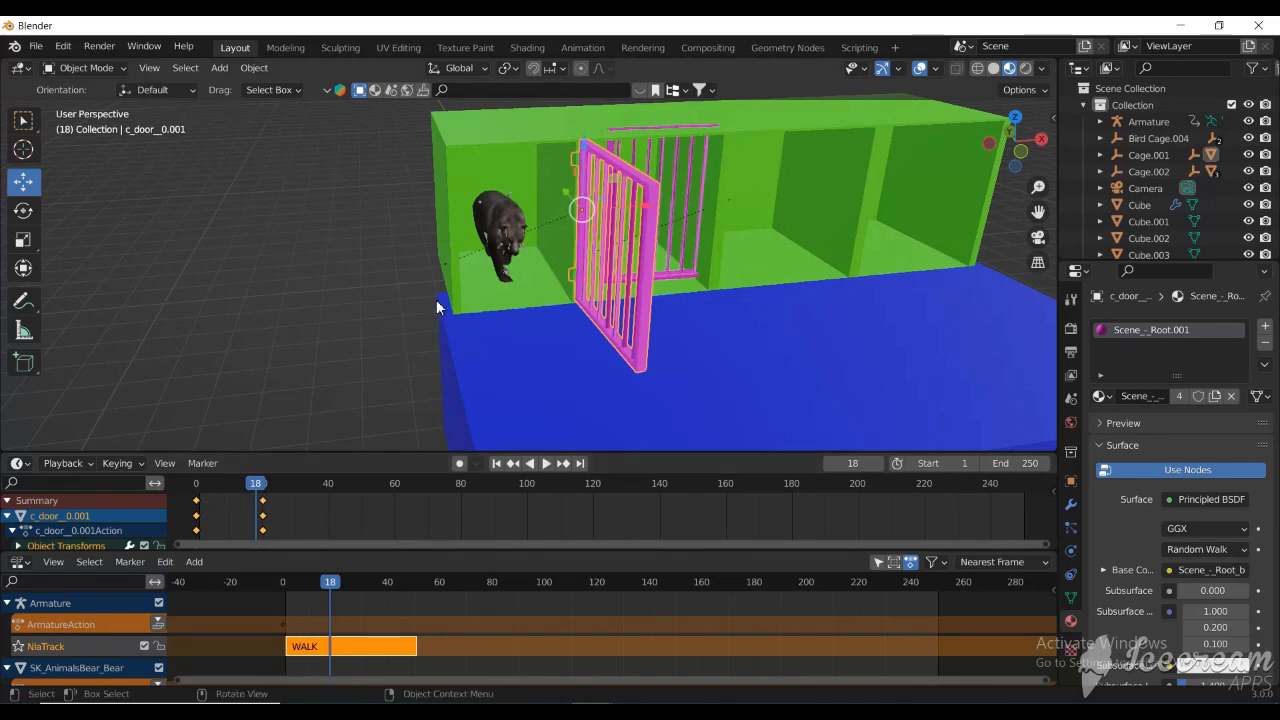
{"action": "key", "text": "space"}
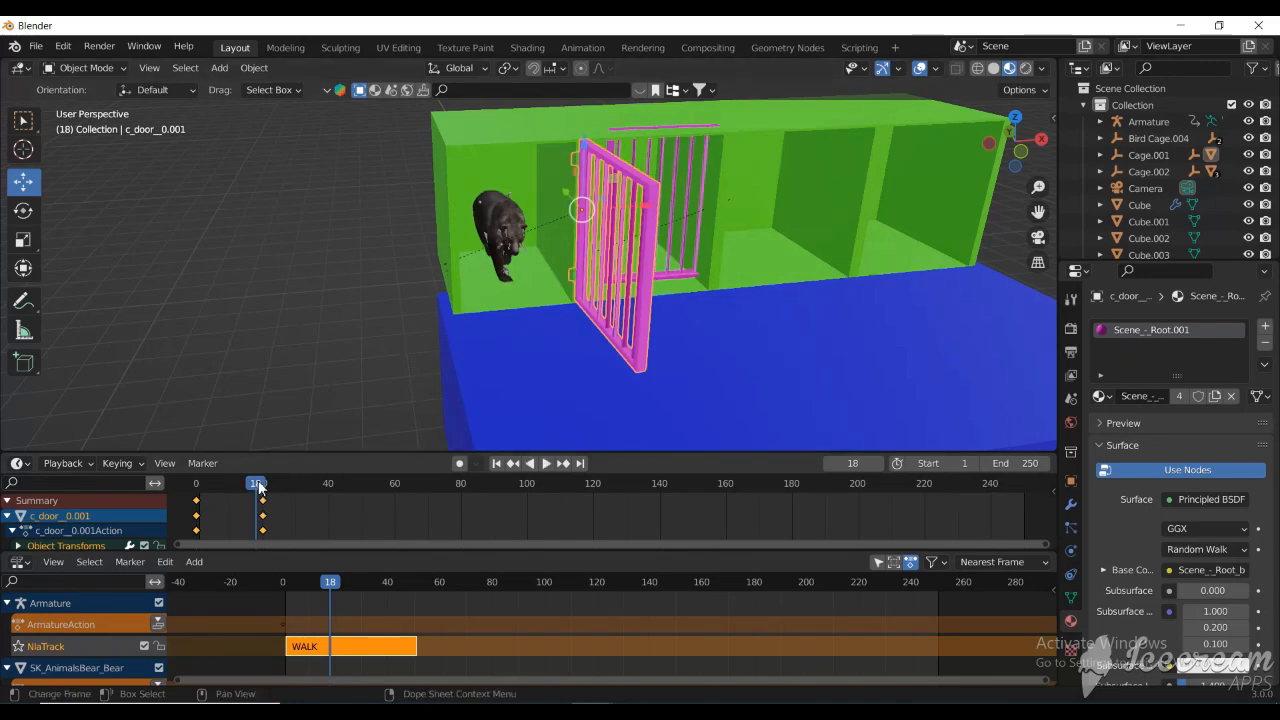
{"action": "left_click_drag", "start_coordinate": [264, 487], "coordinate": [328, 487]}
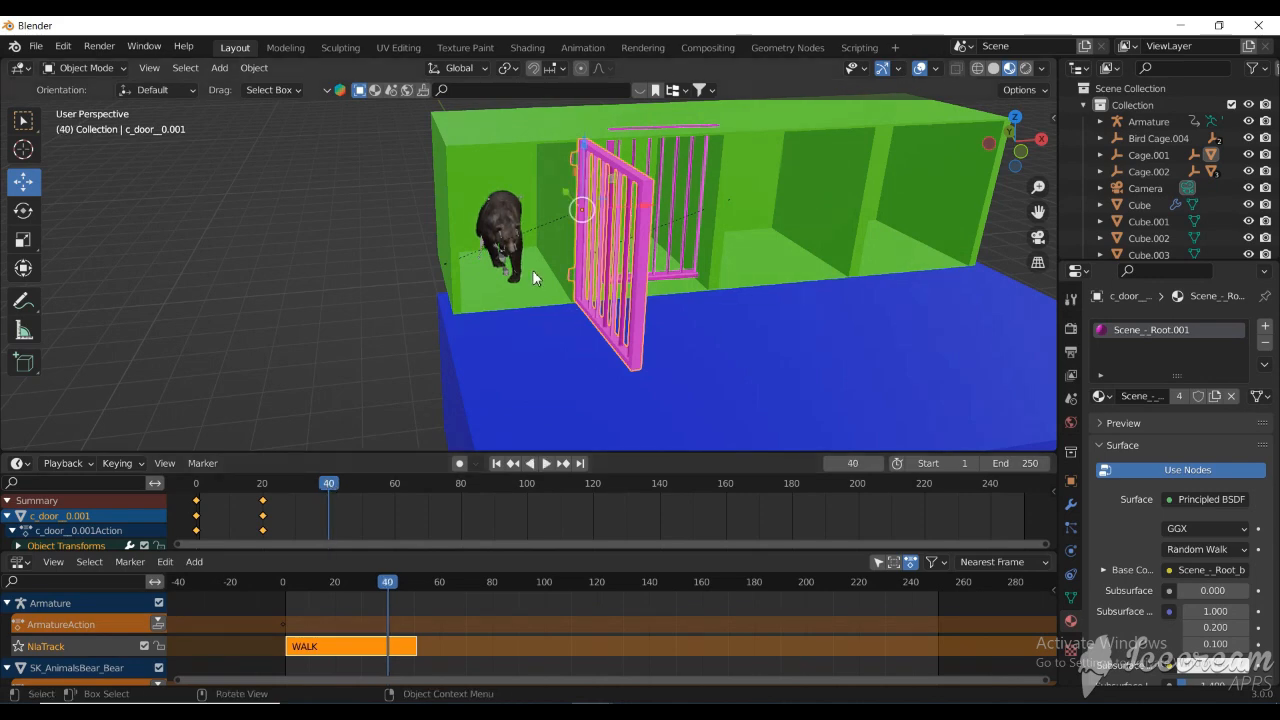
- At frame 40, move the bear's armature along Y out of the compartment onto the blue block and insert a Location & Rotation keyframe
{"action": "left_click", "coordinate": [1140, 122]}
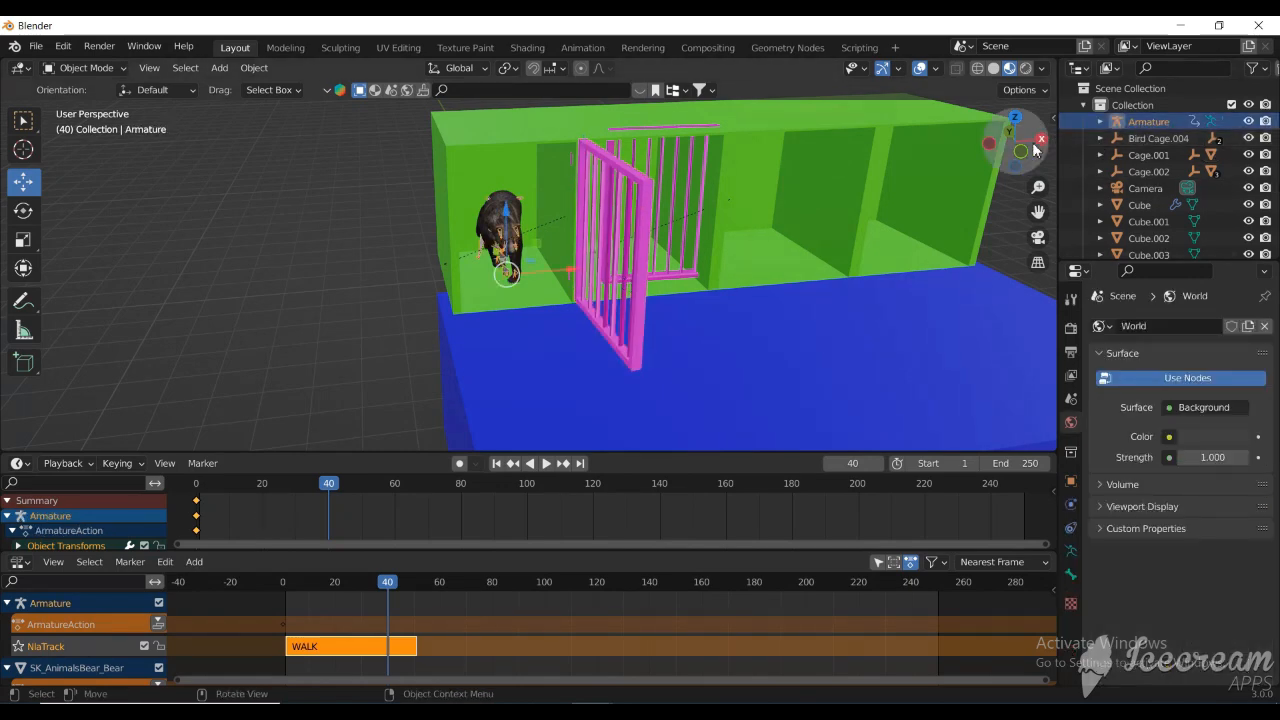
{"action": "left_click_drag", "start_coordinate": [1033, 146], "coordinate": [1121, 150]}
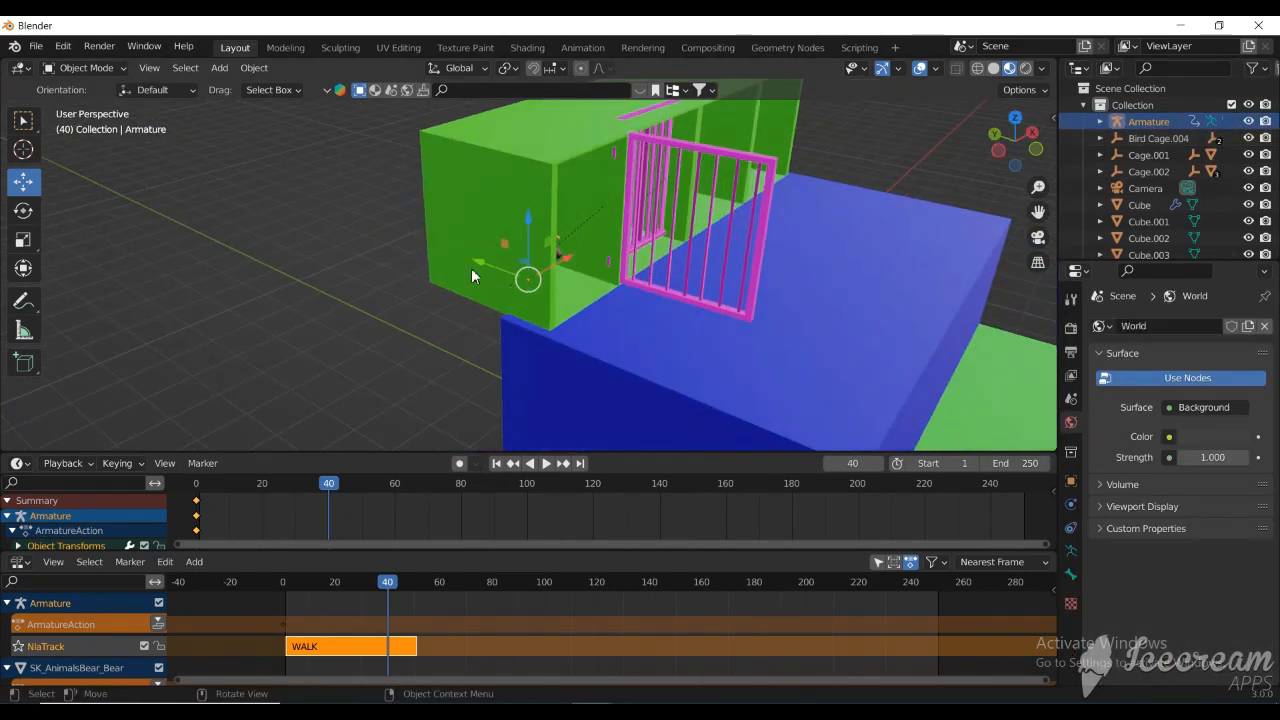
{"action": "left_click_drag", "start_coordinate": [472, 257], "coordinate": [649, 336]}
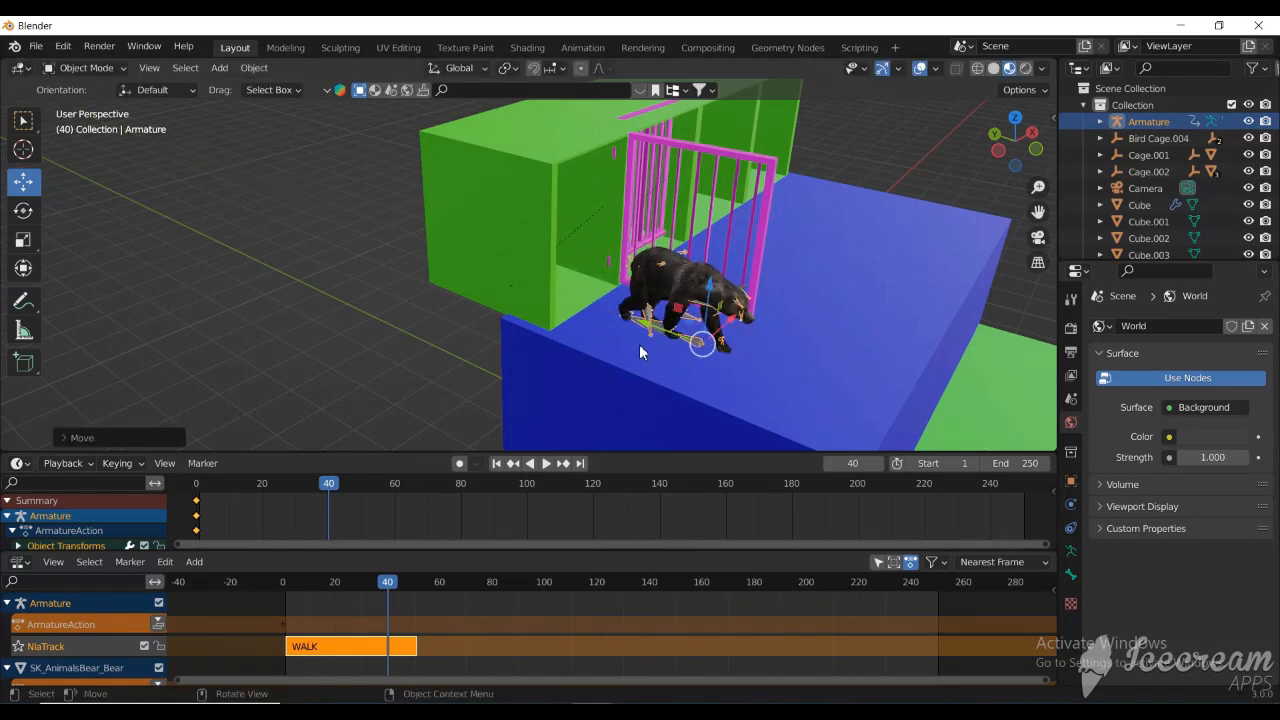
{"action": "key", "text": "i"}
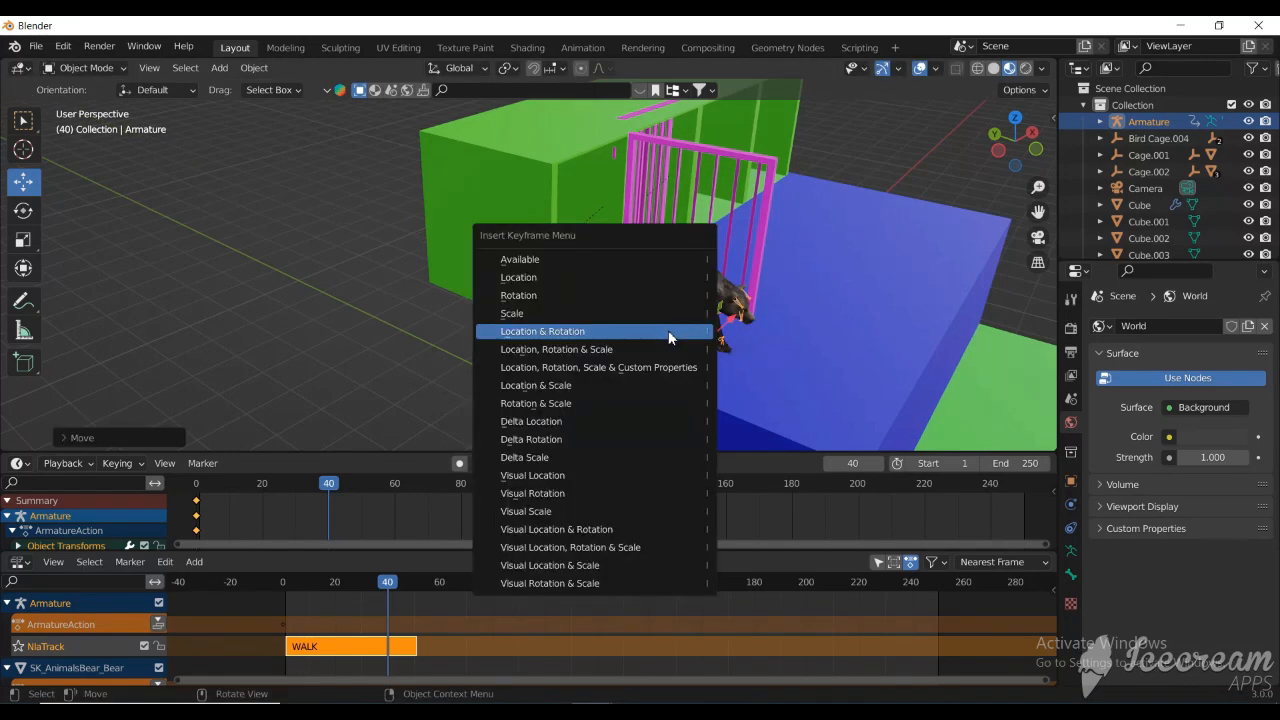
{"action": "left_click", "coordinate": [668, 330]}
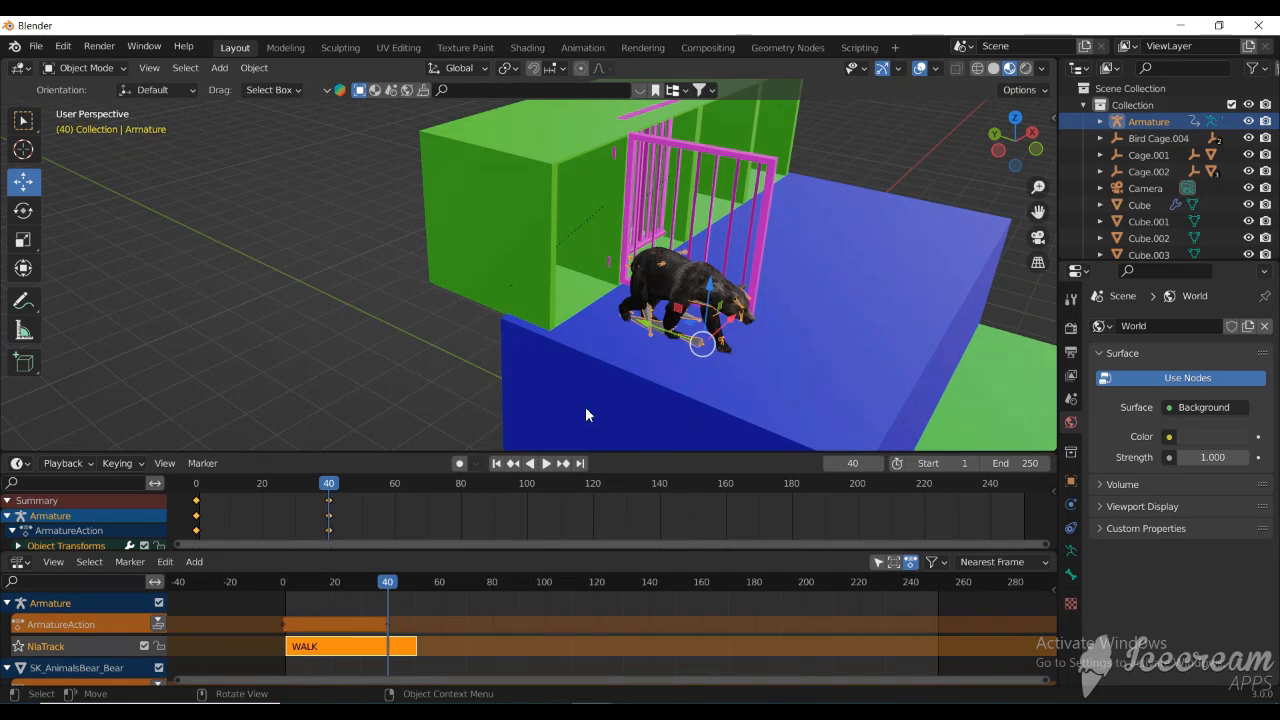
- Play the animation from frame 0 to check the bear walking out through the opening door
{"action": "left_click", "coordinate": [190, 485]}
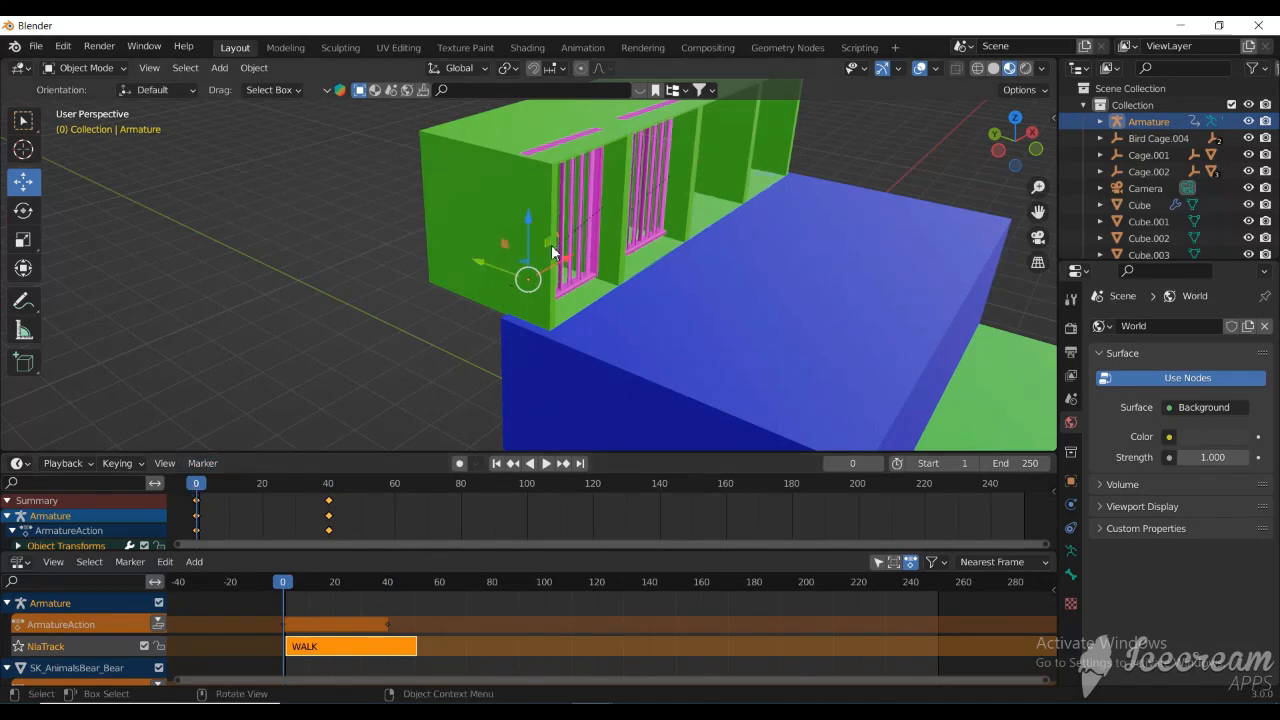
{"action": "left_click_drag", "start_coordinate": [998, 108], "coordinate": [940, 140]}
{"action": "scroll", "coordinate": [555, 228], "scroll_direction": "up", "scroll_amount": 3}
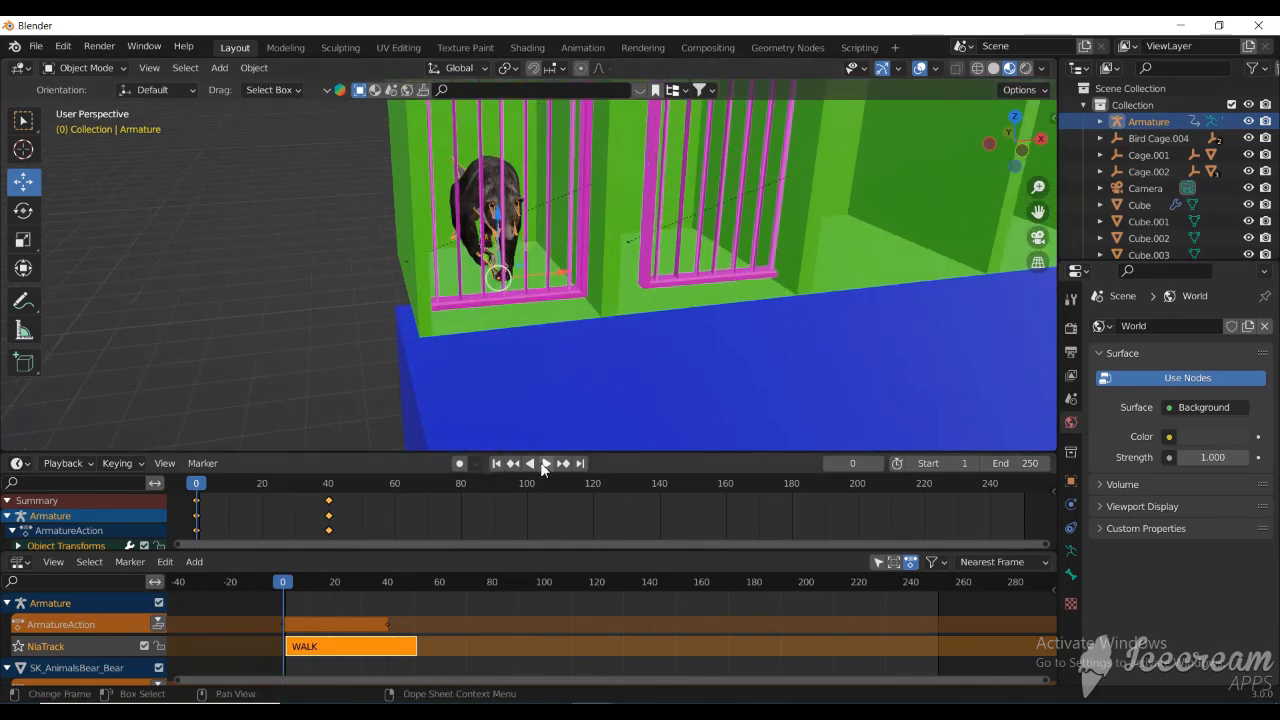
{"action": "left_click", "coordinate": [543, 464]}
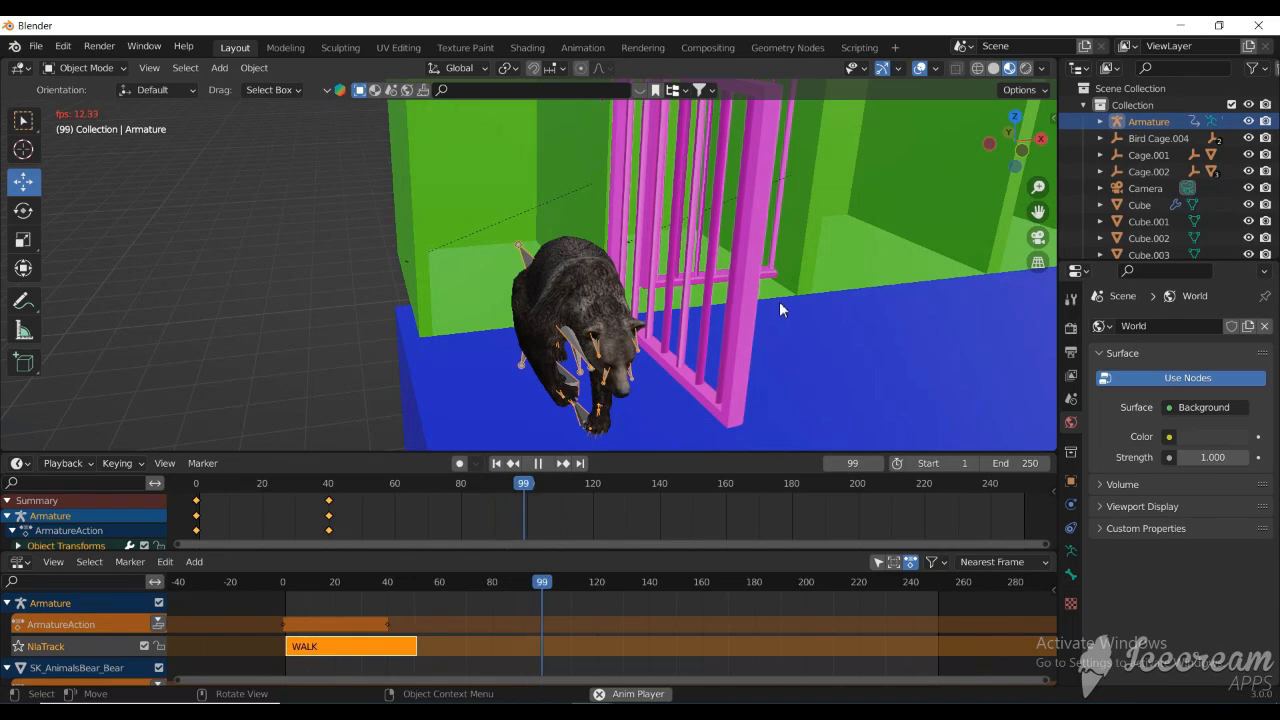
{"action": "key", "text": "space"}
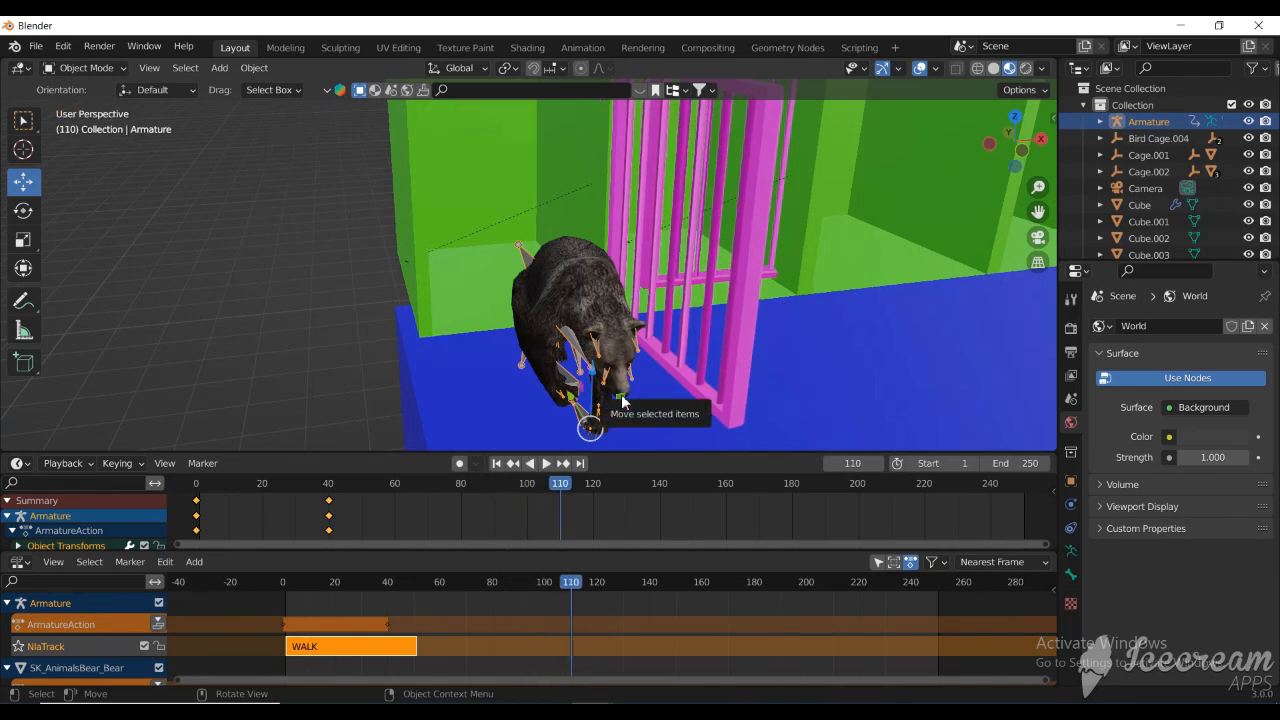
{"action": "scroll", "coordinate": [622, 401], "scroll_direction": "down", "scroll_amount": 5}
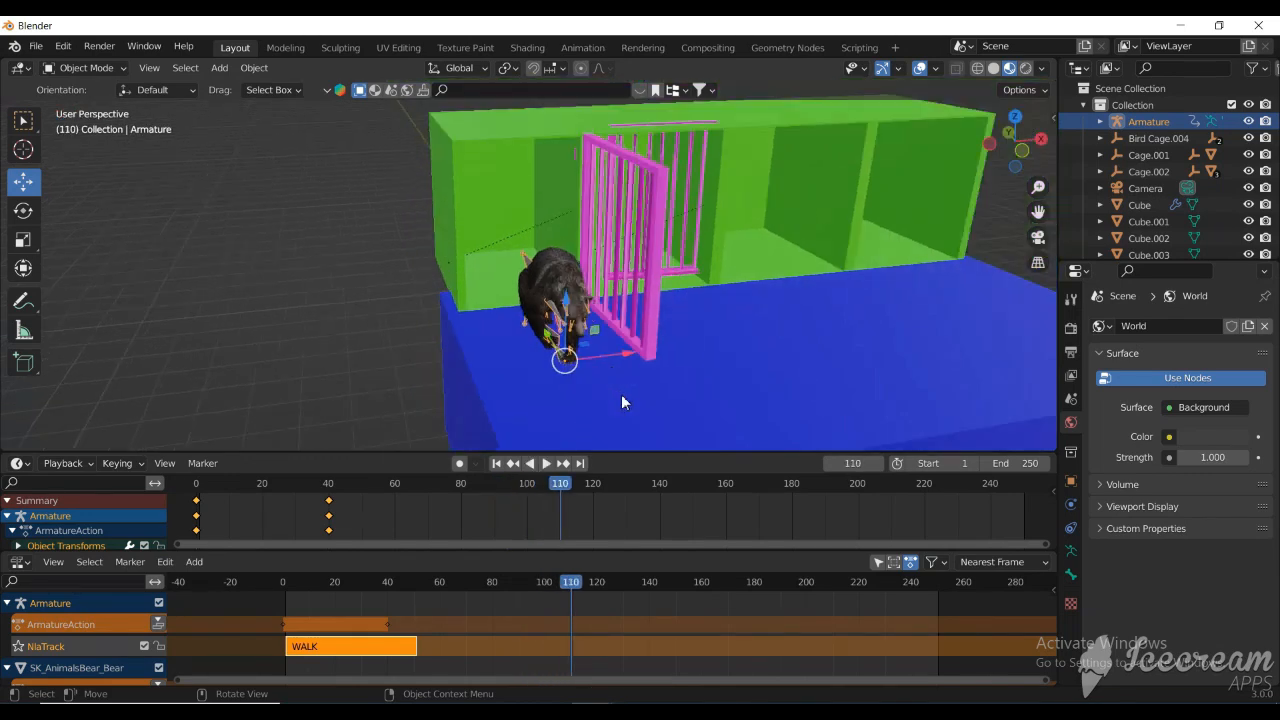
- Insert a Location & Rotation keyframe on the bear's armature at frame 60, deselect the keyframes and set the playhead to frame 63
{"action": "left_click", "coordinate": [393, 488]}
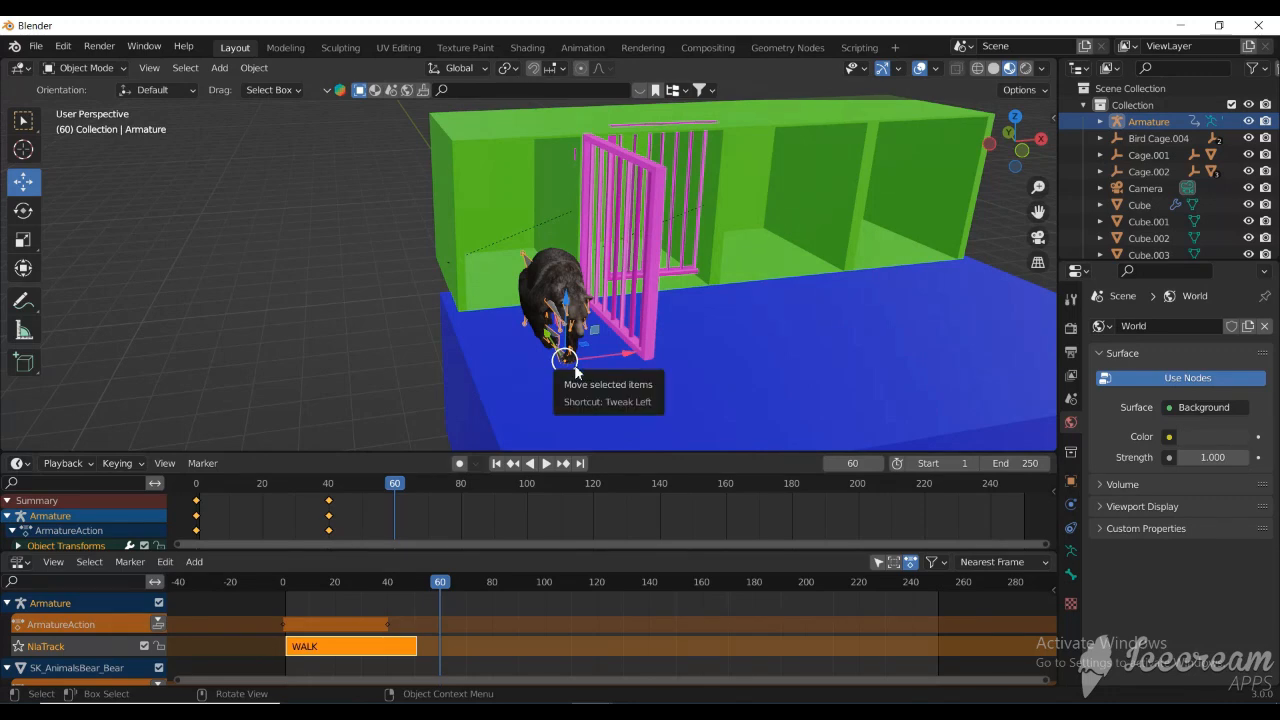
{"action": "key", "text": "i"}
{"action": "left_click", "coordinate": [574, 365]}
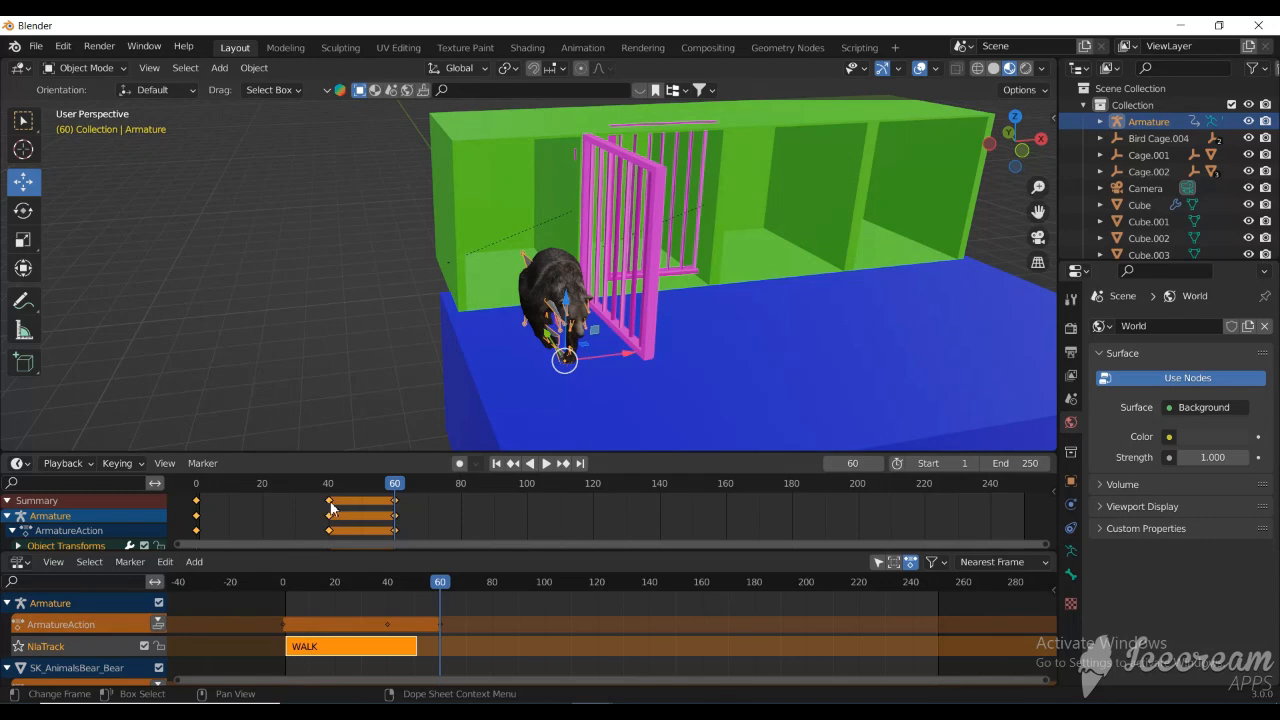
{"action": "key", "text": "alt+a"}
{"action": "left_click", "coordinate": [404, 499]}
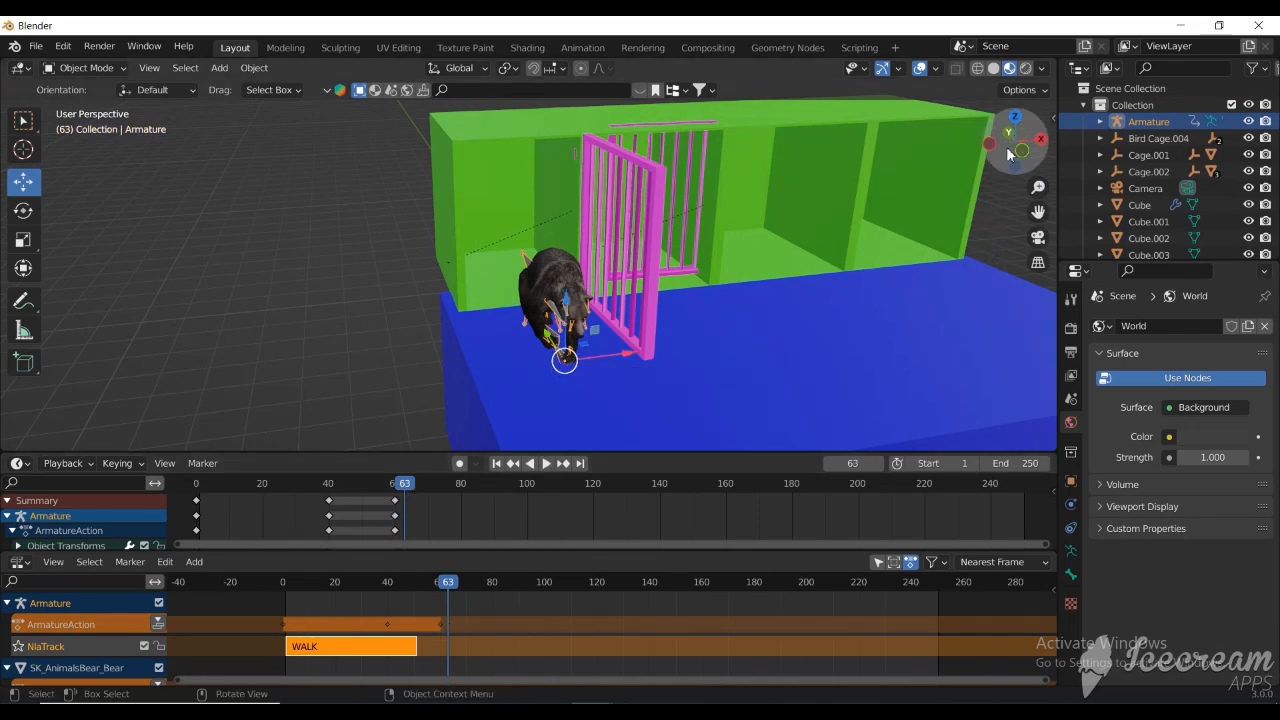
- Try to move the bear's armature along Y to the blue block's front edge
{"action": "left_click_drag", "start_coordinate": [1018, 142], "coordinate": [932, 198]}
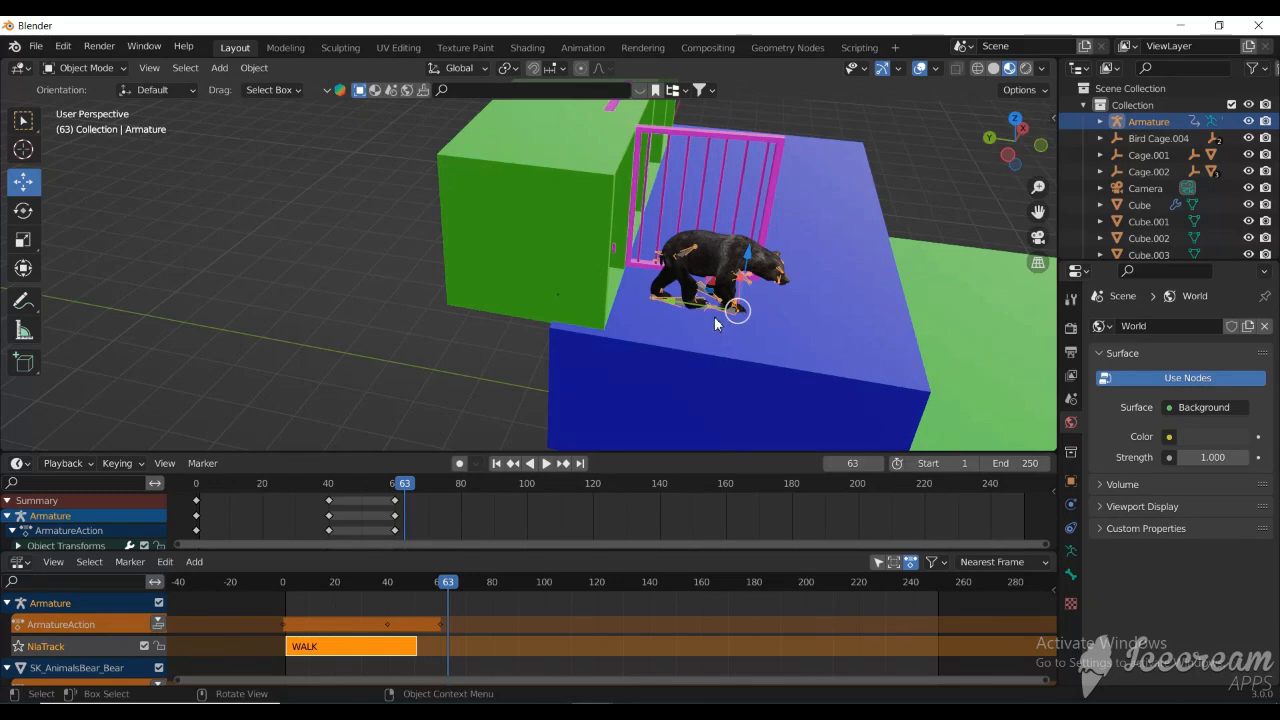
{"action": "left_click_drag", "start_coordinate": [667, 301], "coordinate": [850, 310]}
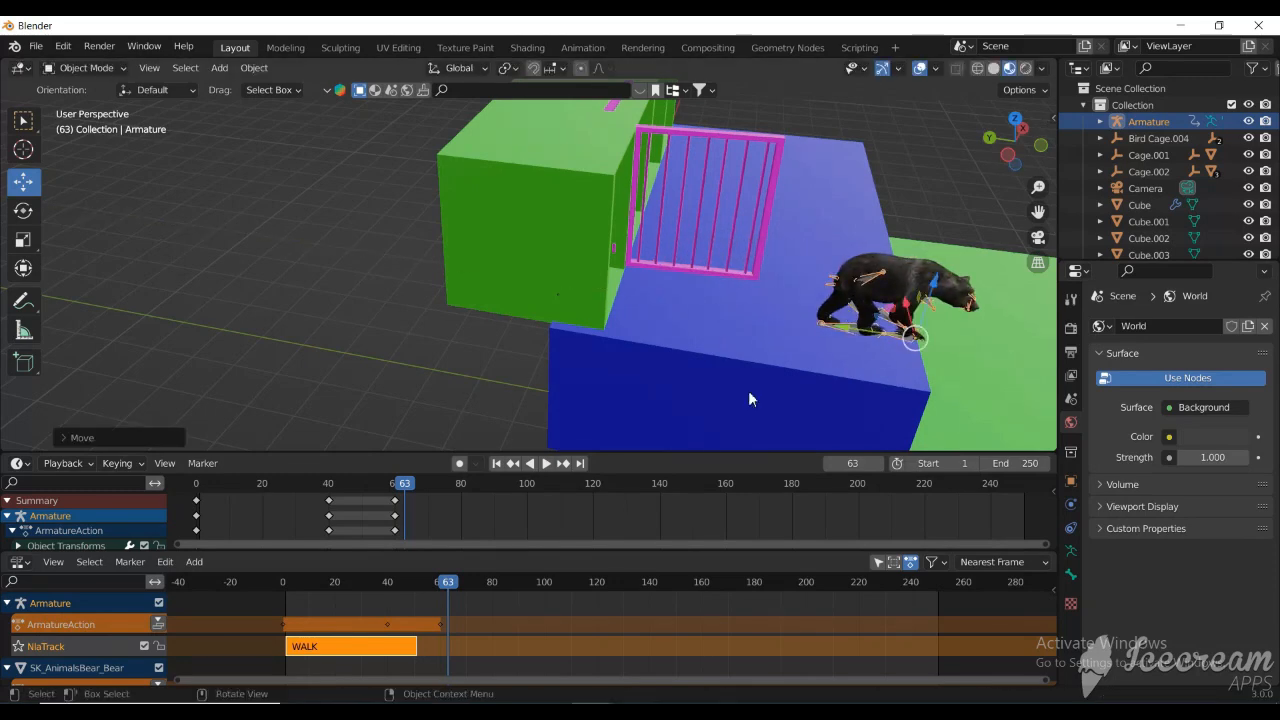
- Duplicate the bear's WALK strip and place the copy from frame 60 to frame 110
{"action": "left_click", "coordinate": [404, 648]}
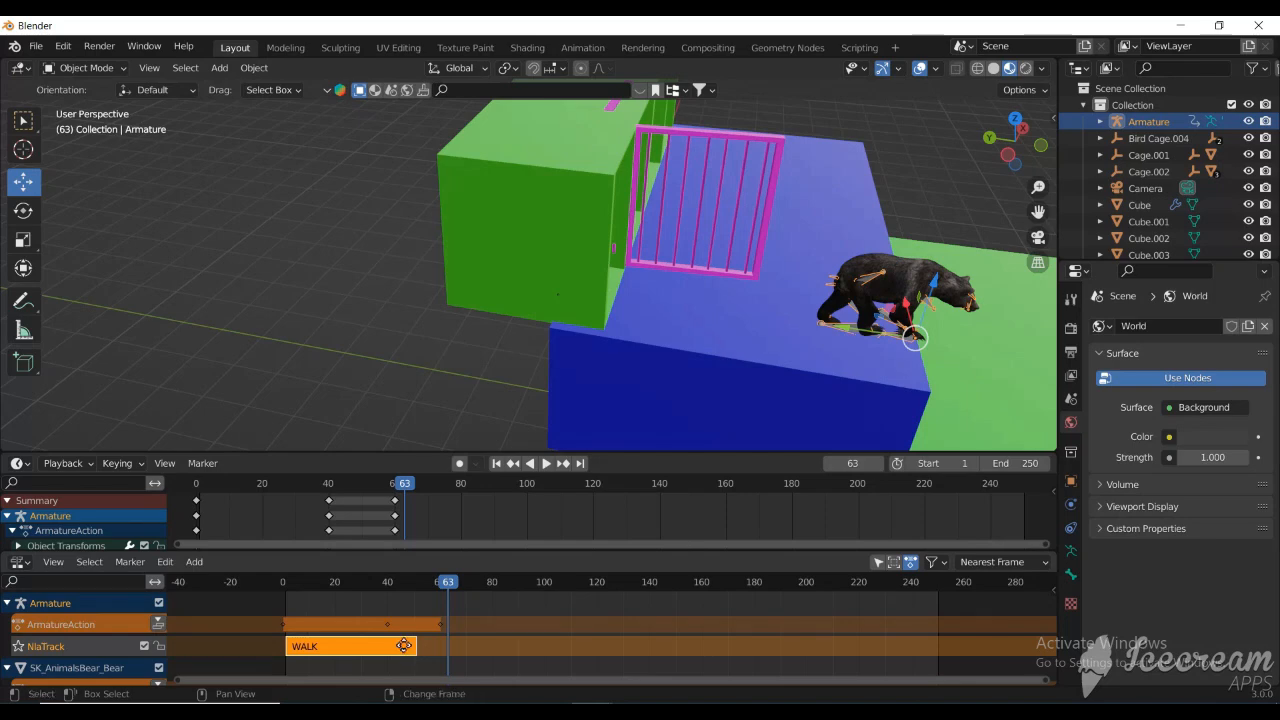
{"action": "key", "text": "shift+d"}
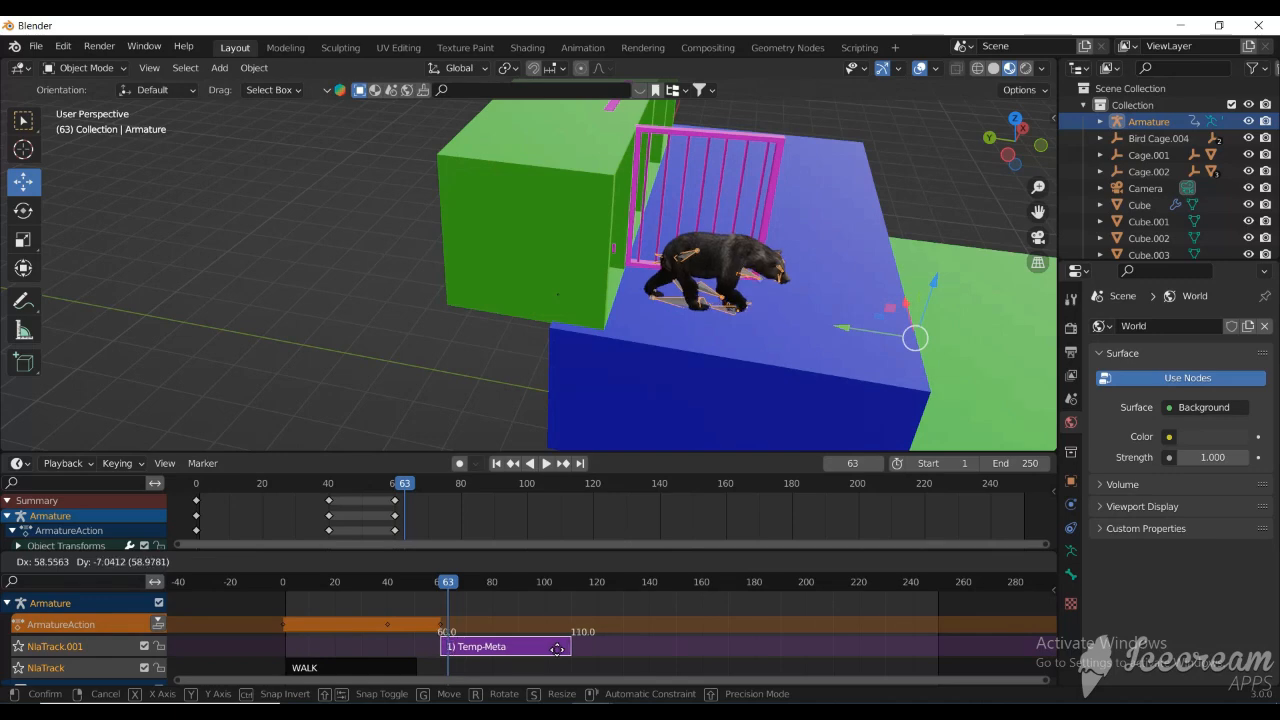
{"action": "left_click", "coordinate": [560, 647]}
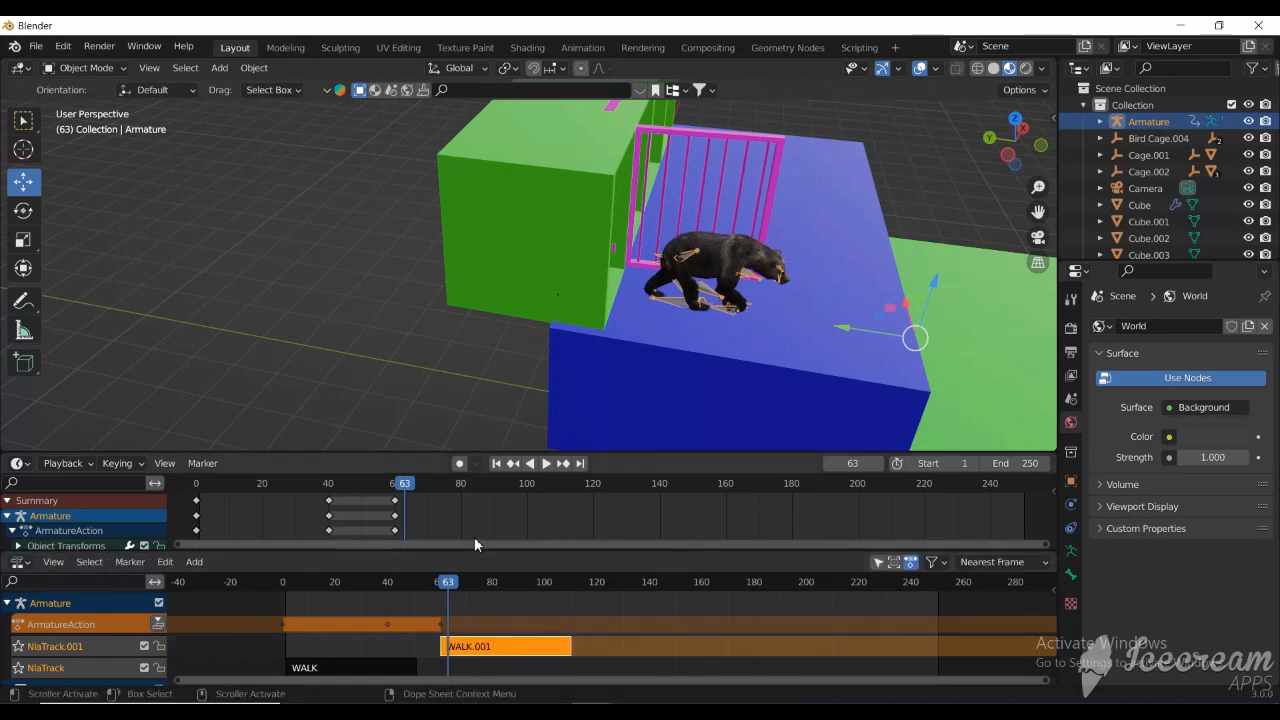
- Insert a Location & Rotation keyframe on the bear's armature at frame 63 and advance the playhead
{"action": "key", "text": "i"}
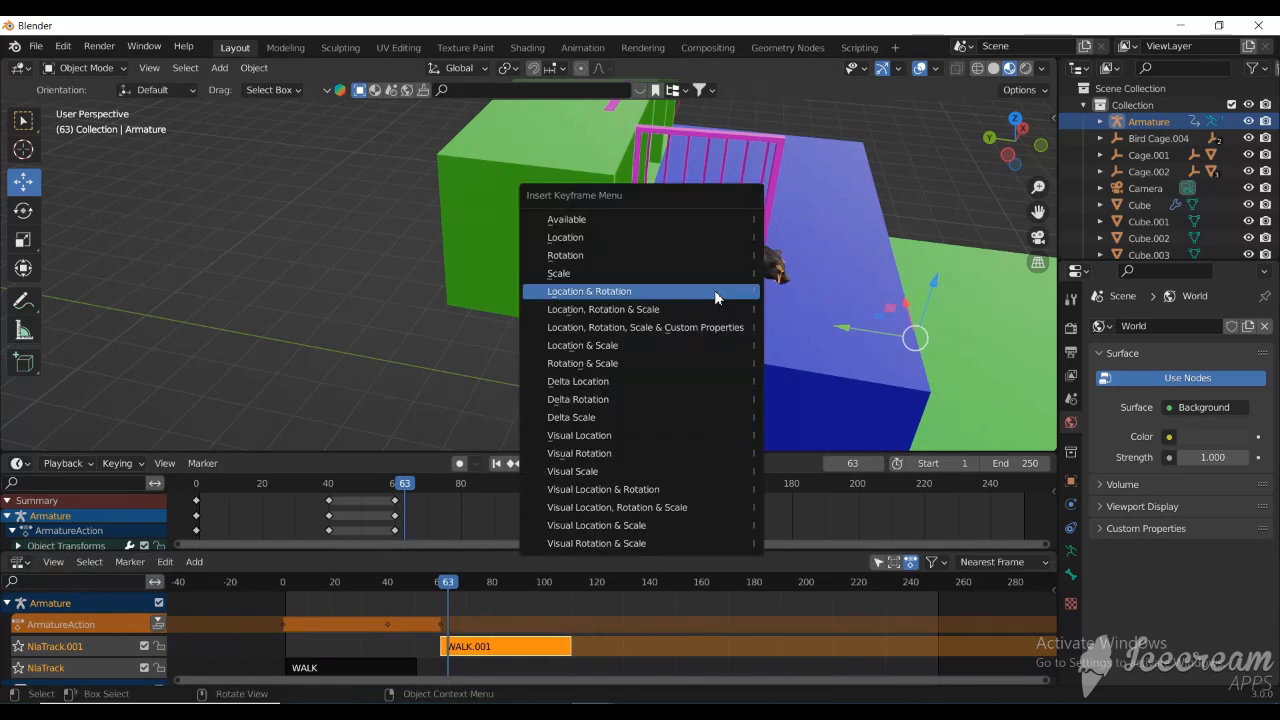
{"action": "left_click", "coordinate": [716, 293]}
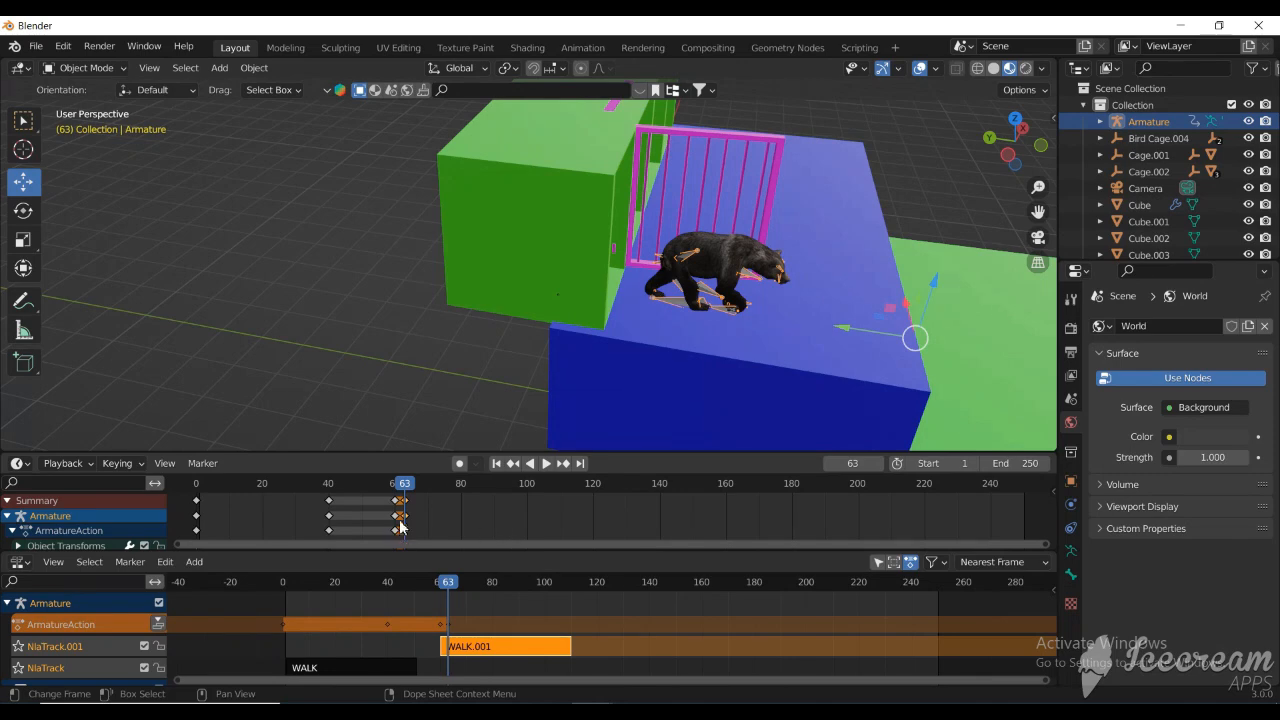
{"action": "left_click_drag", "start_coordinate": [408, 485], "coordinate": [451, 485]}
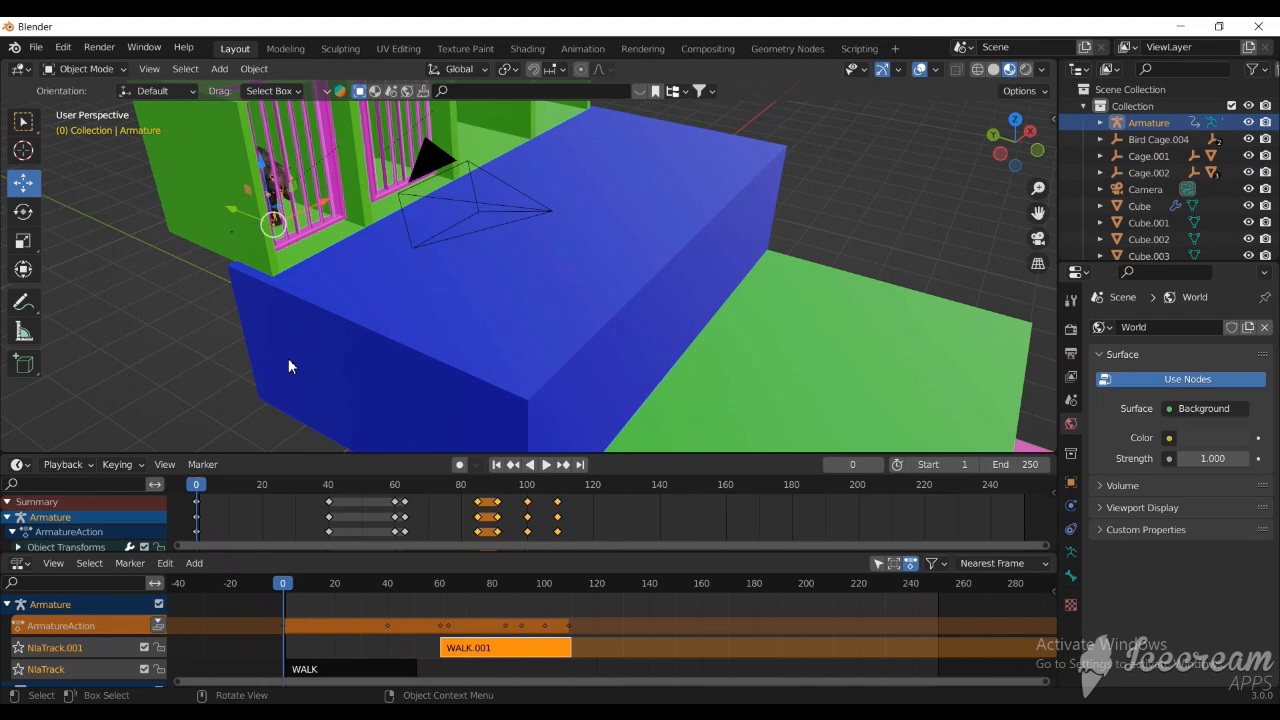
- Play the animation from frame 0 to check the bear's walk down to the lower green block
{"action": "left_click", "coordinate": [545, 464]}
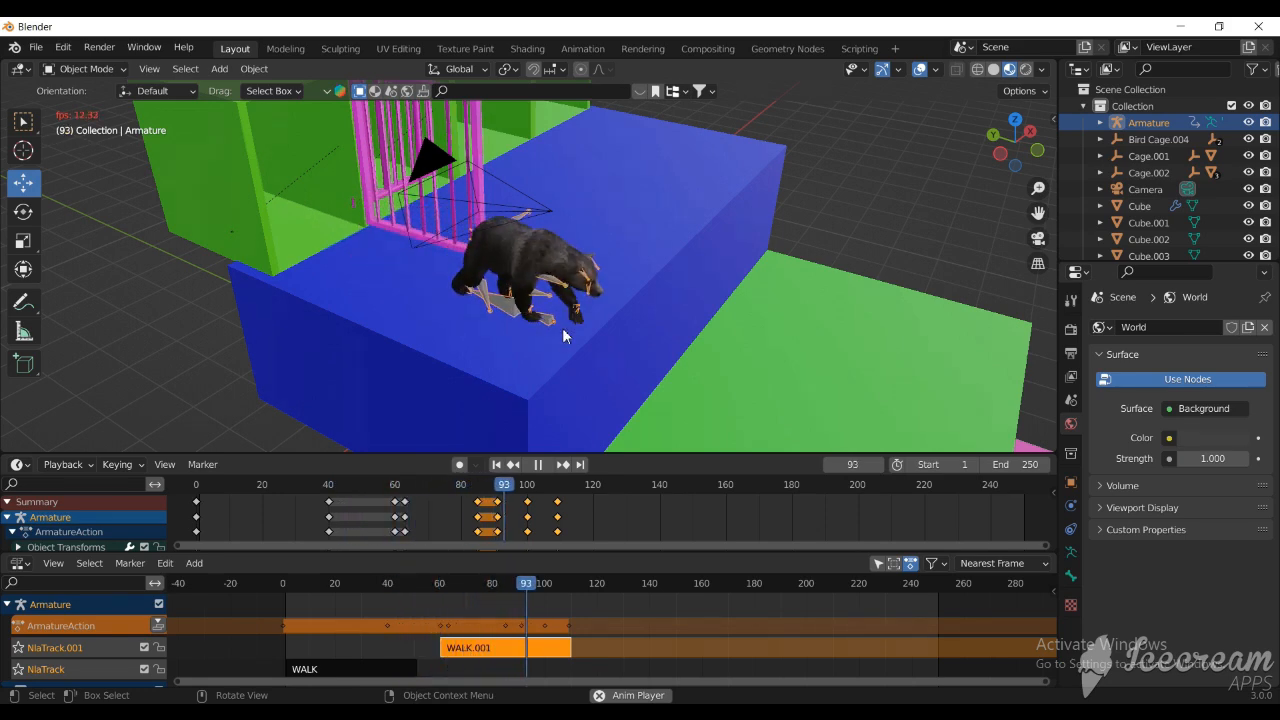
{"action": "scroll", "coordinate": [818, 324], "scroll_direction": "down", "scroll_amount": 5}
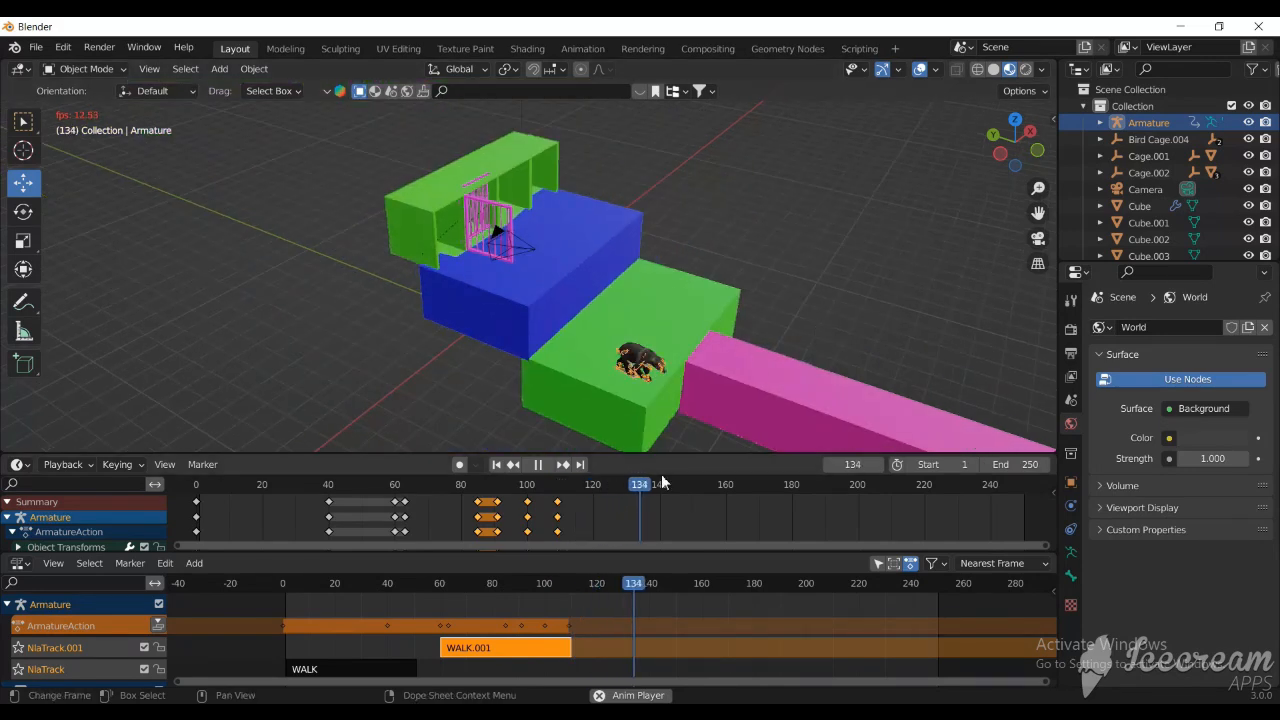
{"action": "left_click", "coordinate": [538, 464]}
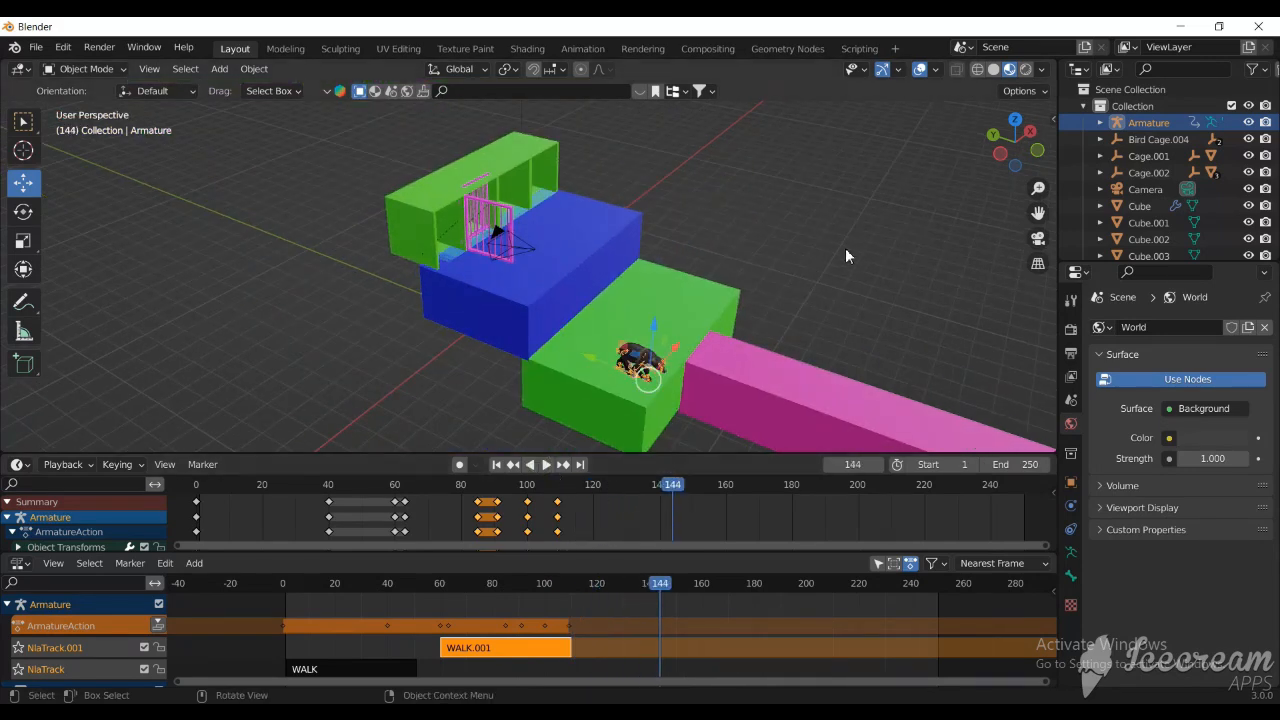
- Insert a Location & Rotation keyframe on the bear's armature at frame 128 on the lower green block
{"action": "left_click", "coordinate": [620, 485]}
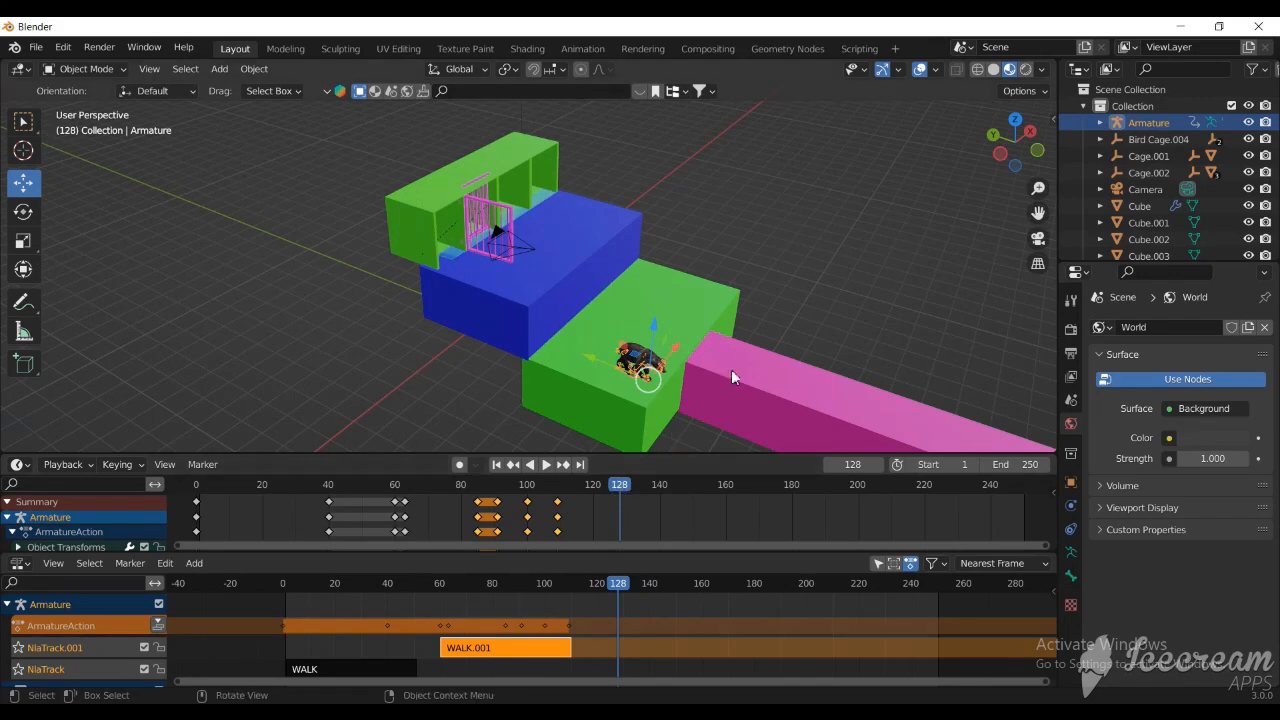
{"action": "left_click_drag", "start_coordinate": [1014, 144], "coordinate": [942, 147]}
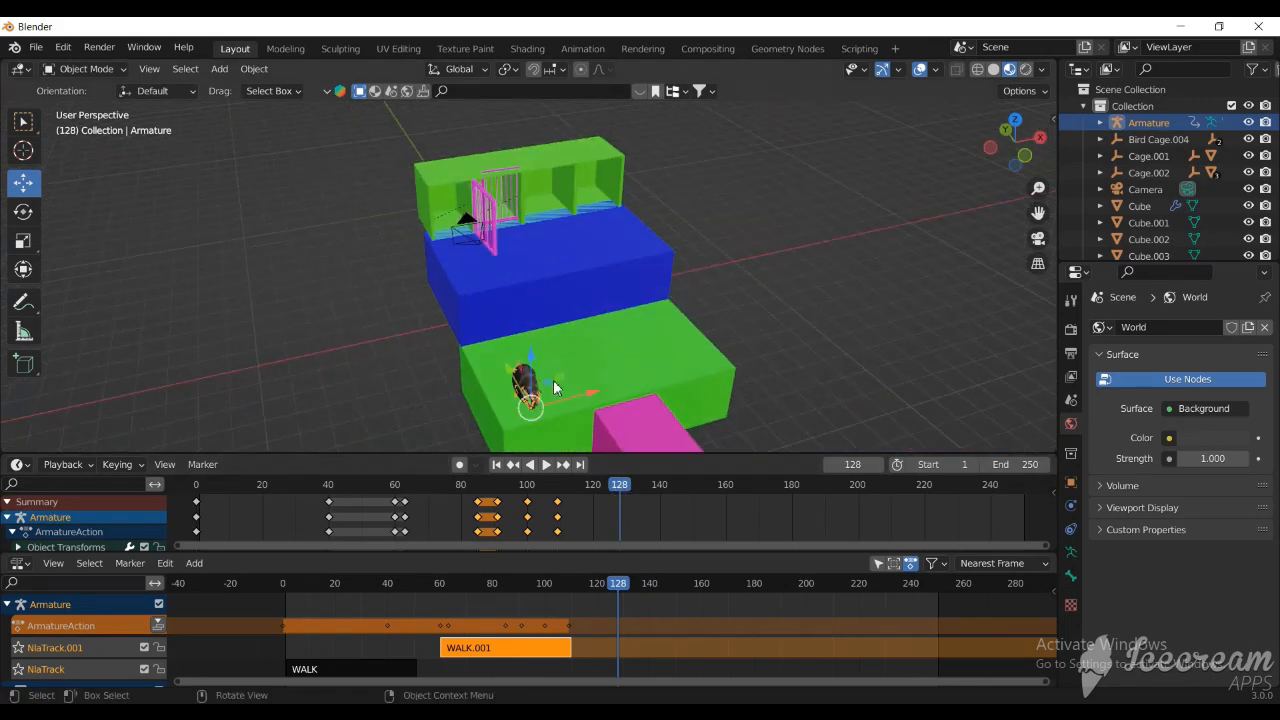
{"action": "key", "text": "i"}
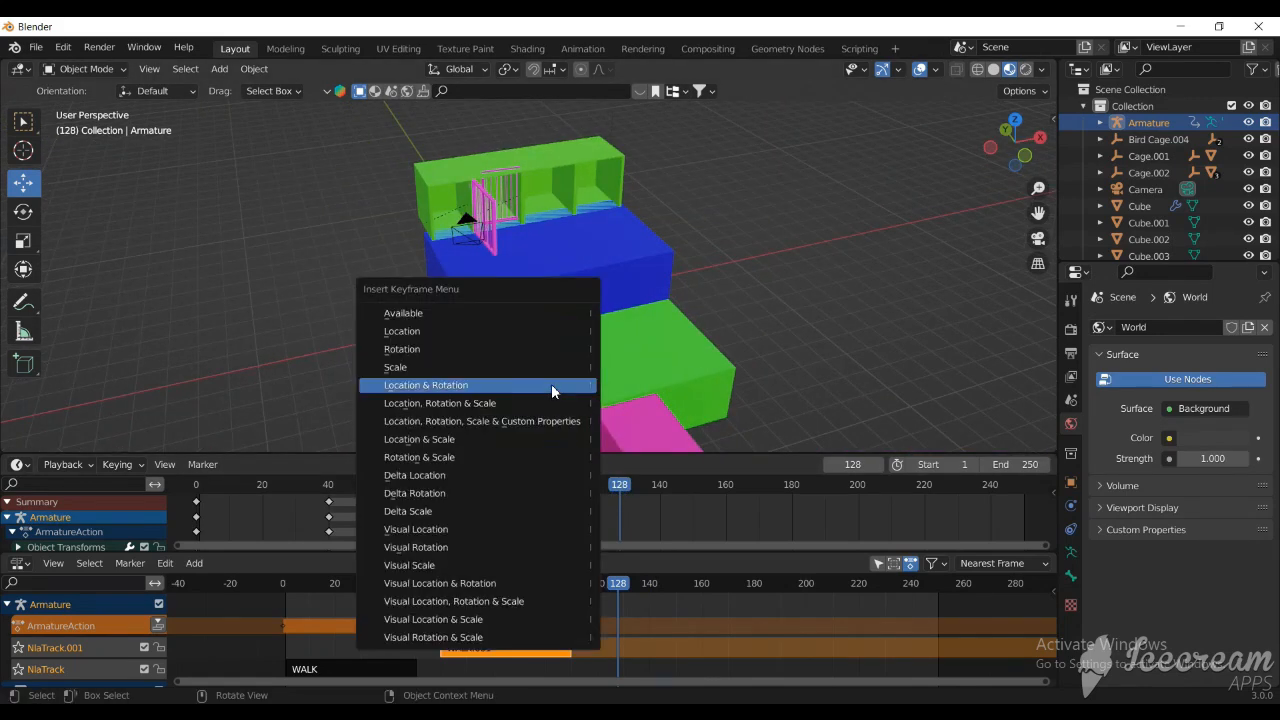
{"action": "left_click", "coordinate": [551, 384]}
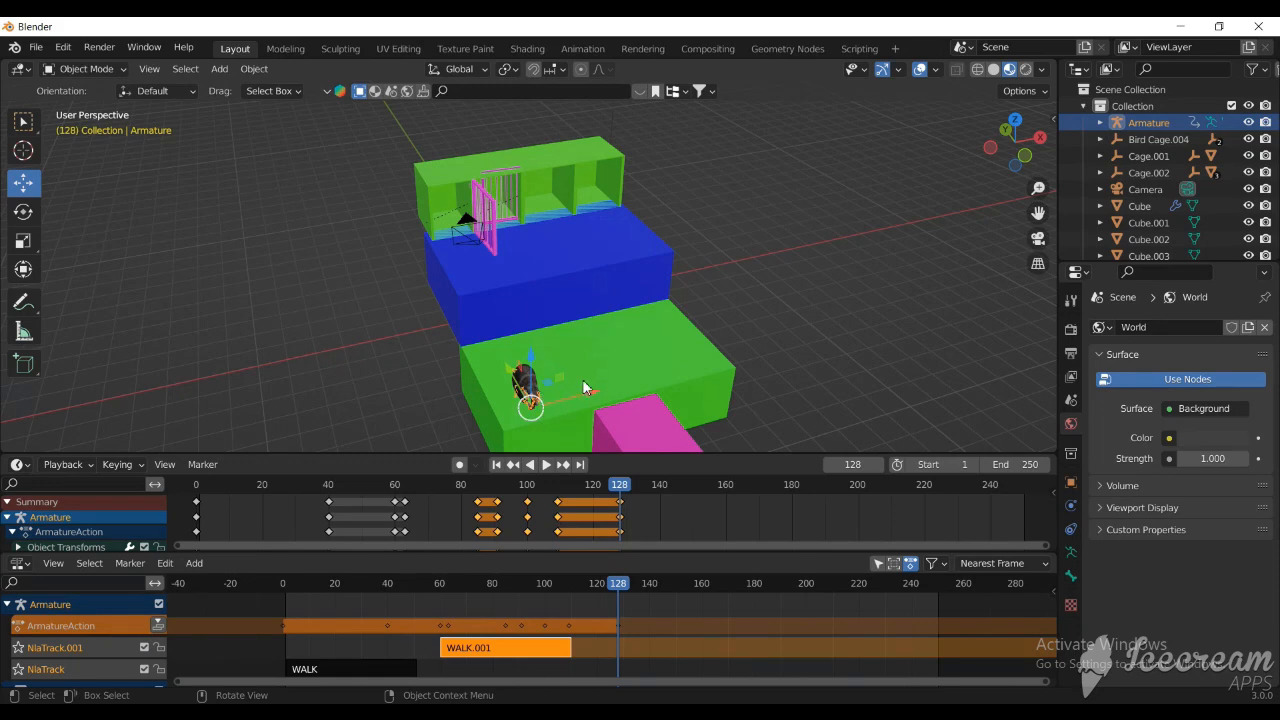
- At frame 132, rotate the bear's armature about the global Z axis so it faces along the green block toward the pink block
{"action": "key", "text": "Right"}
{"action": "key", "text": "Right"}
{"action": "key", "text": "Right"}
{"action": "key", "text": "Right"}
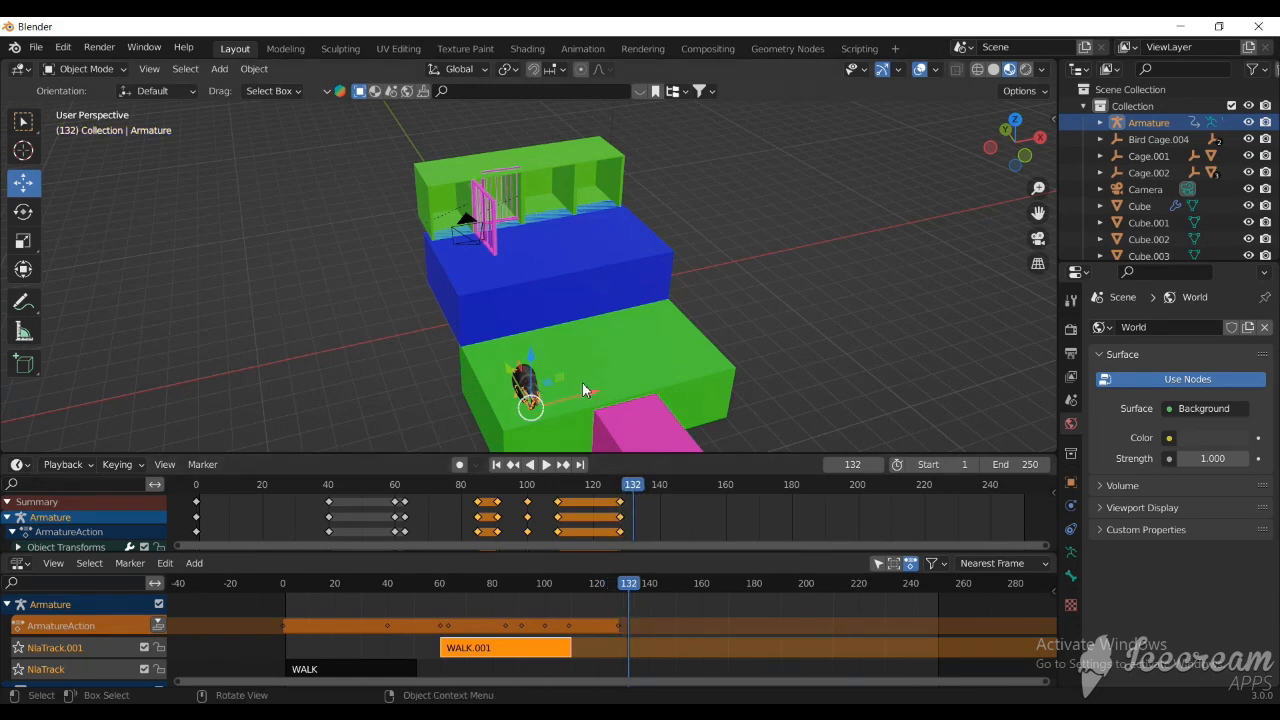
{"action": "key", "text": "r"}
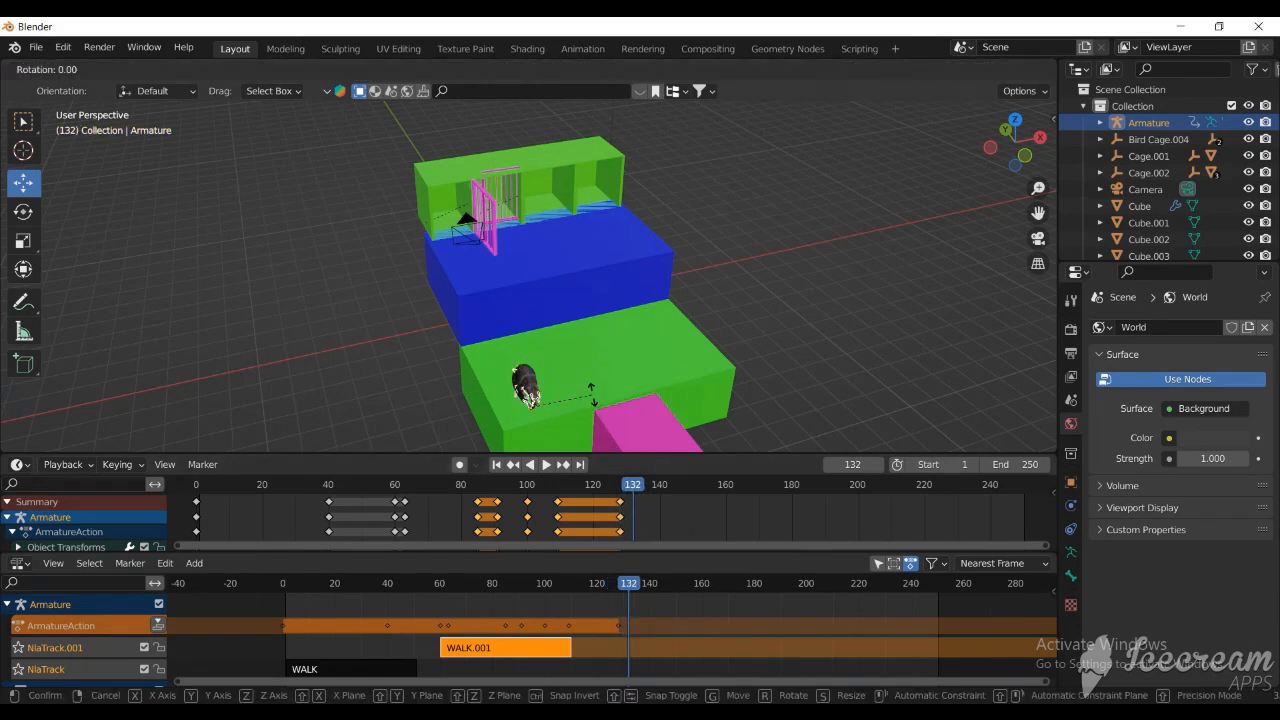
{"action": "key", "text": "z"}
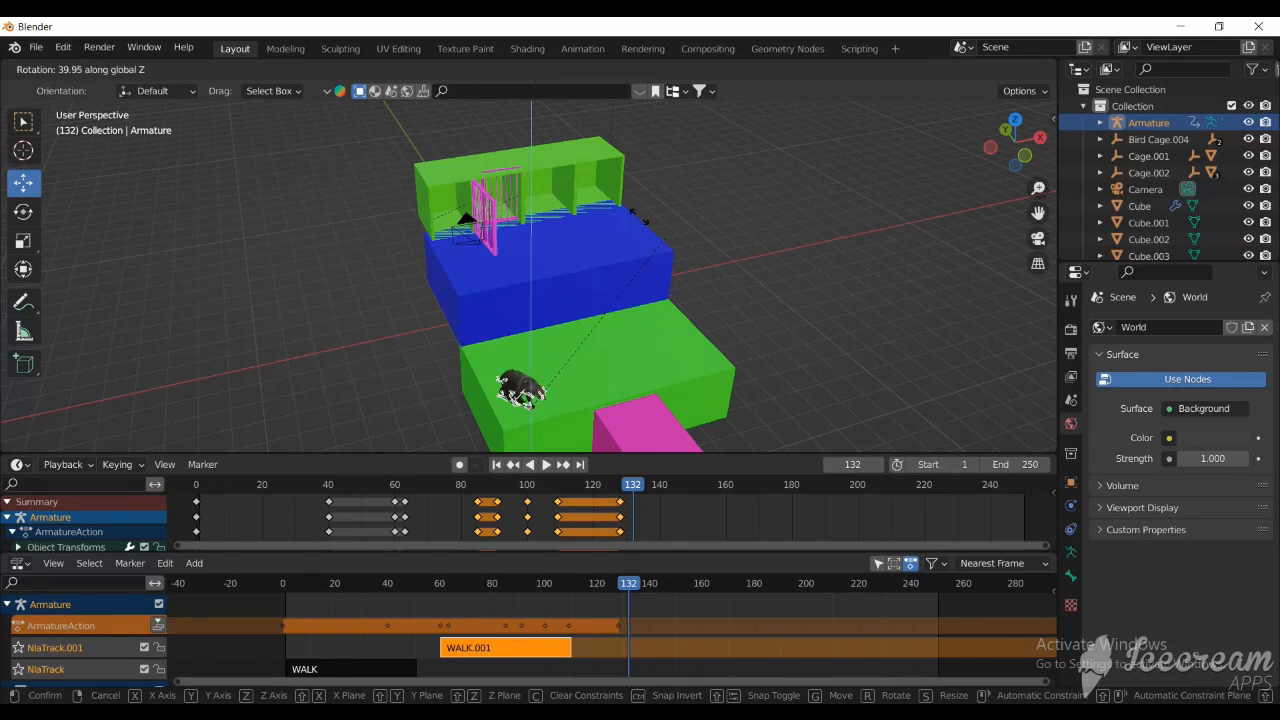
{"action": "left_click", "coordinate": [518, 292]}
- Shift the bear's armature slightly along X toward the pink block and insert a Location & Rotation keyframe at frame 132
{"action": "left_click_drag", "start_coordinate": [588, 403], "coordinate": [614, 395]}
{"action": "key", "text": "i"}
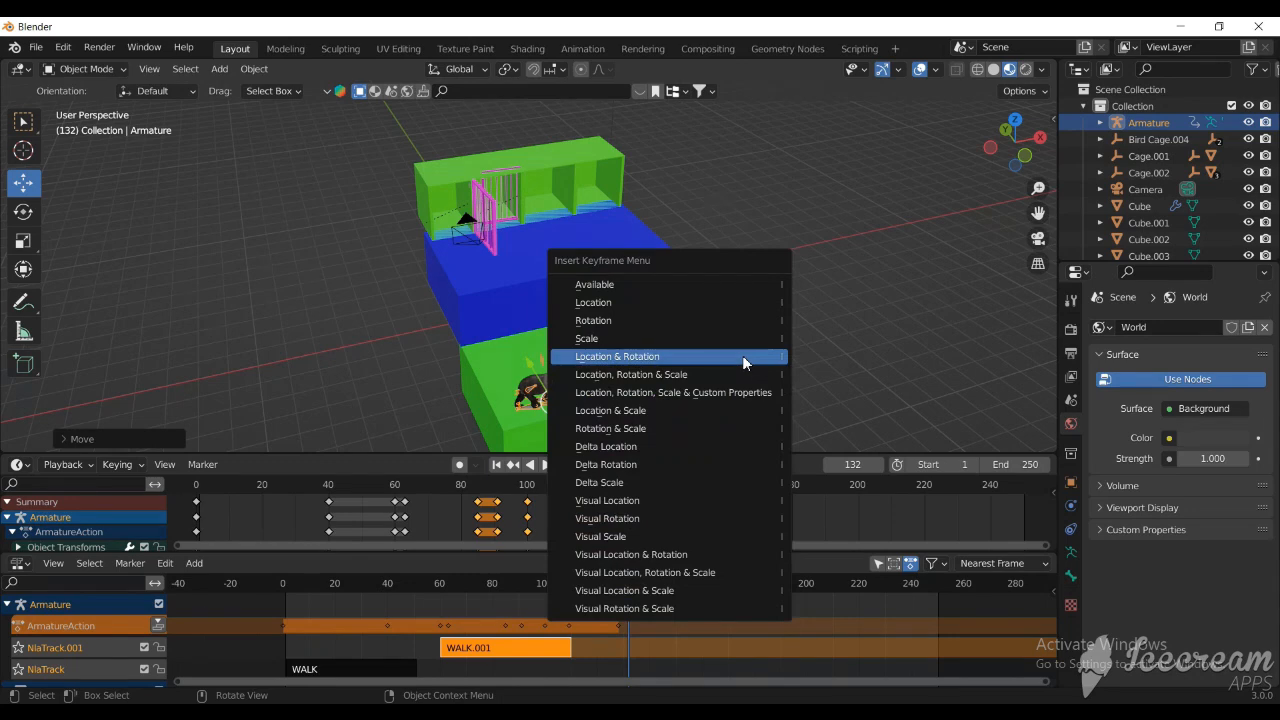
{"action": "left_click", "coordinate": [742, 355]}
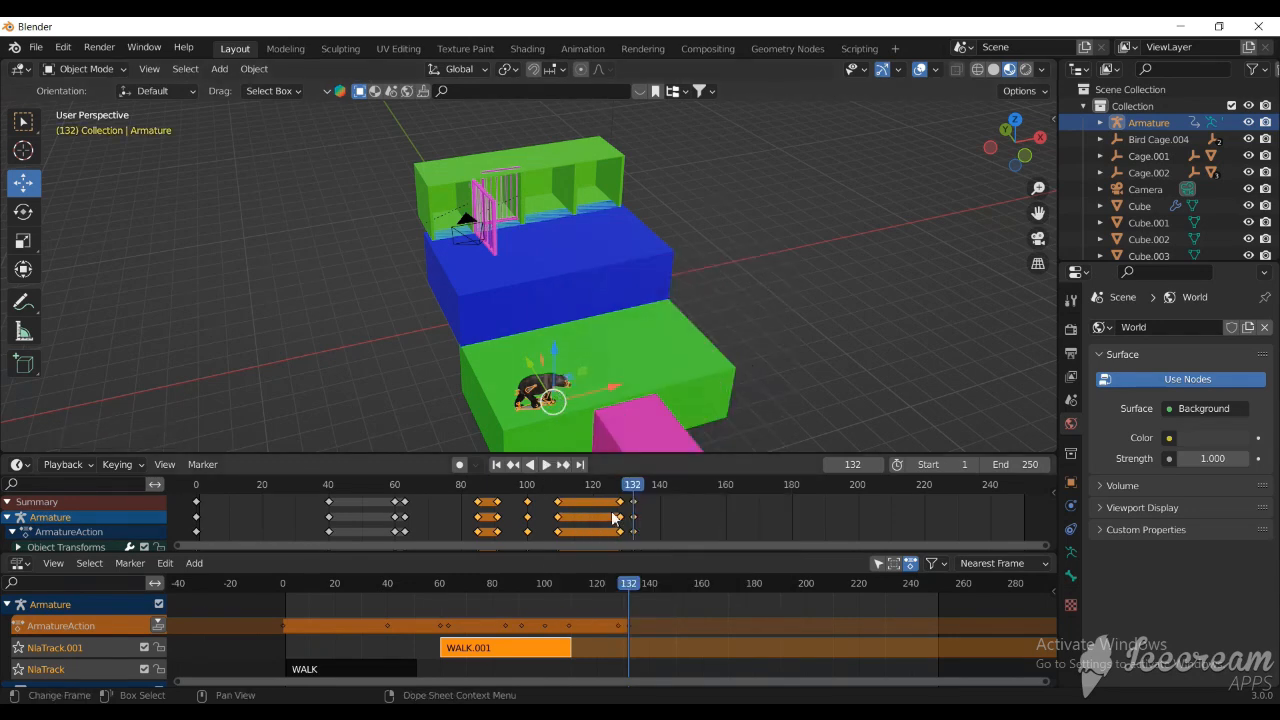
- Review the bear's turn on the lower green block from frame 115
{"action": "mouse_move", "coordinate": [588, 484]}
{"action": "left_mouse_down"}
{"action": "mouse_move", "coordinate": [559, 484]}
{"action": "mouse_move", "coordinate": [623, 492]}
{"action": "mouse_move", "coordinate": [578, 495]}
{"action": "left_mouse_up"}
{"action": "key", "text": "space"}
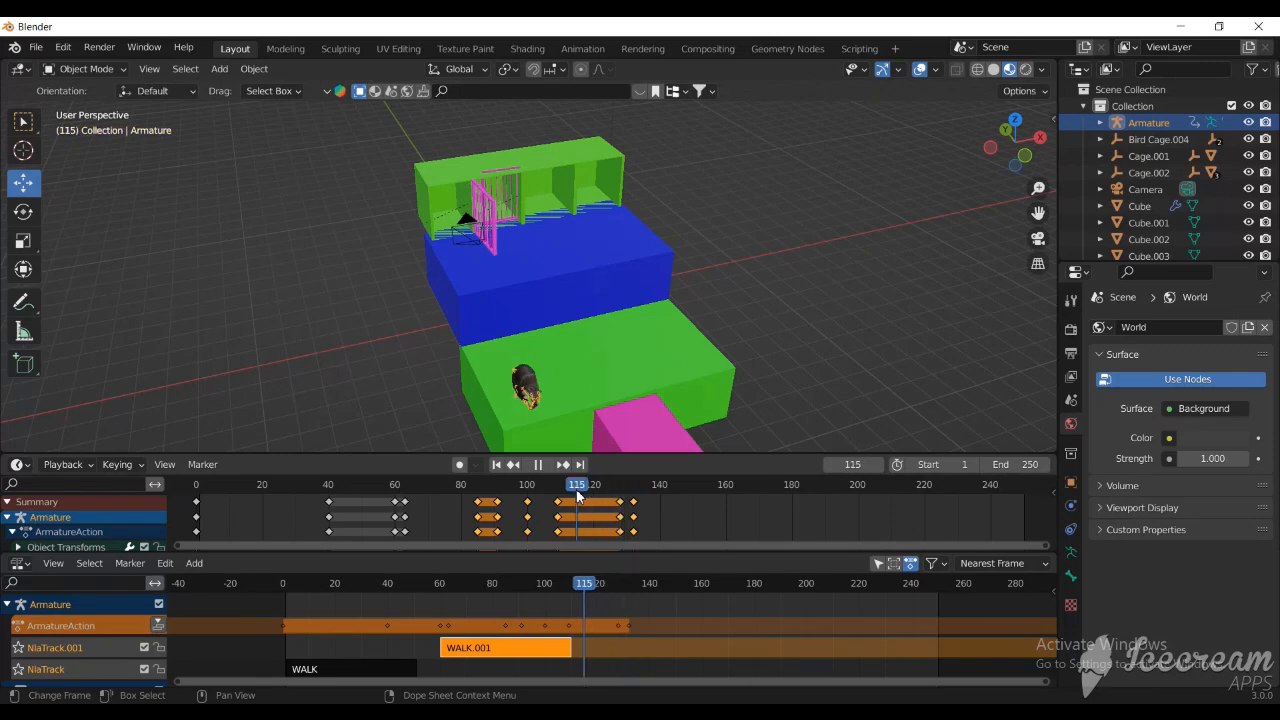
{"action": "scroll", "coordinate": [547, 377], "scroll_direction": "up", "scroll_amount": 2}
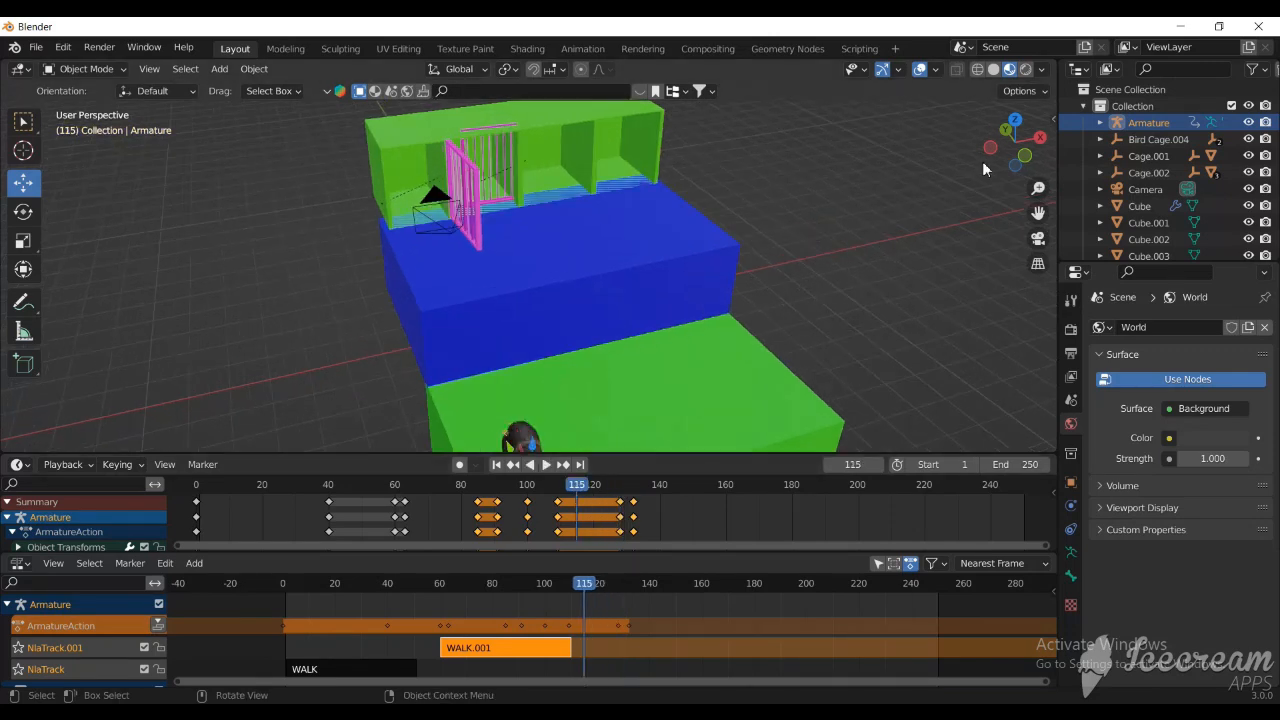
- At frame 115, rotate the bear's armature about -16° around the global Z axis and insert a Location & Rotation keyframe
{"action": "left_click_drag", "start_coordinate": [1037, 217], "coordinate": [1038, 150]}
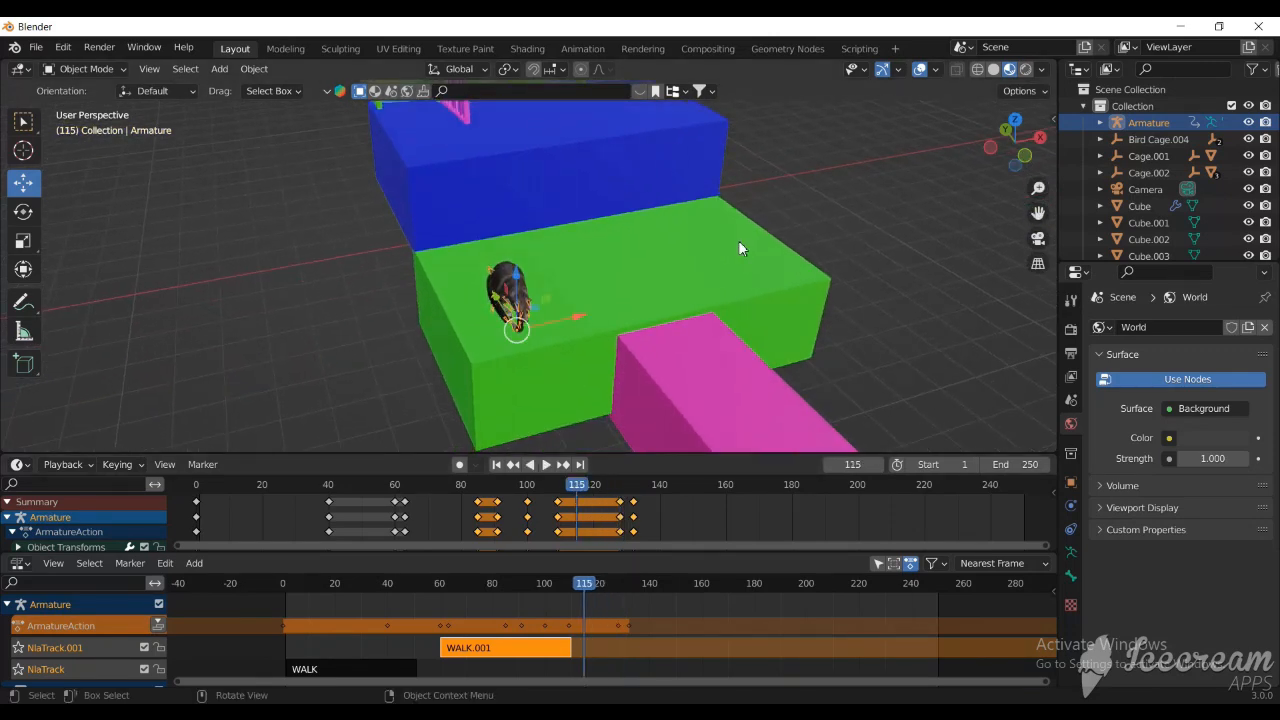
{"action": "scroll", "coordinate": [738, 240], "scroll_direction": "up", "scroll_amount": 3}
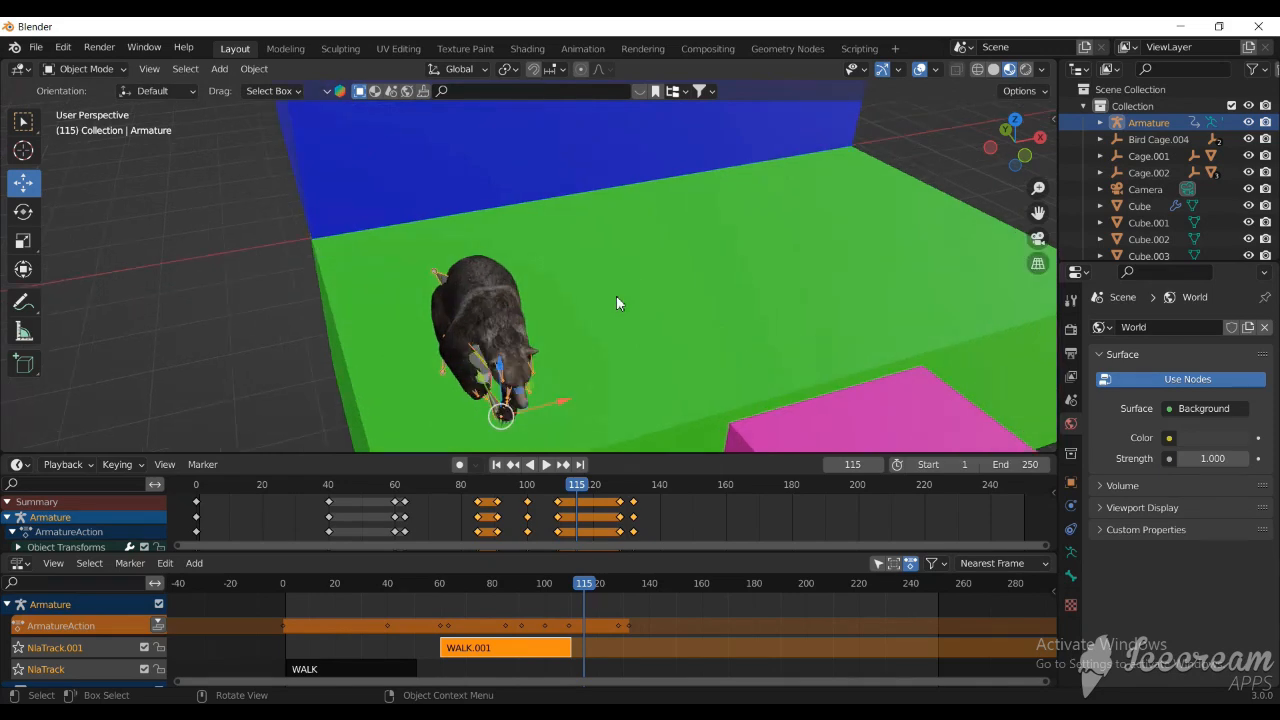
{"action": "left_click_drag", "start_coordinate": [1039, 212], "coordinate": [1025, 101]}
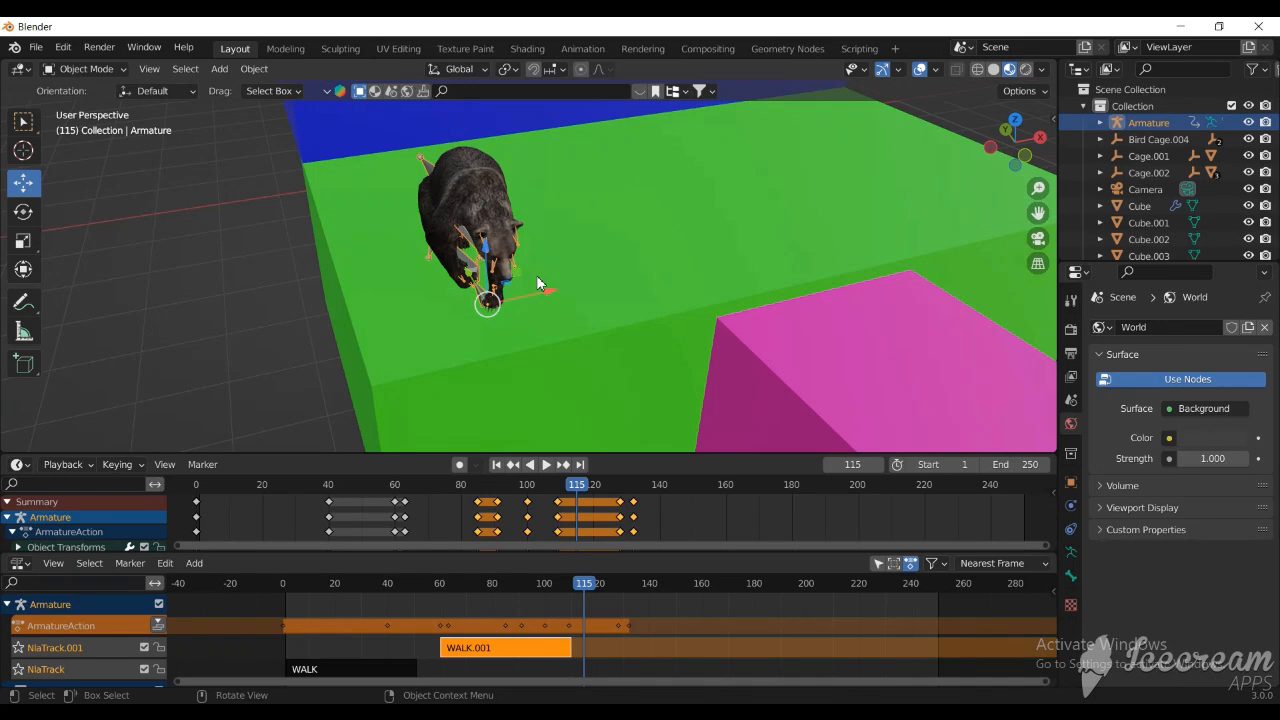
{"action": "key", "text": "r"}
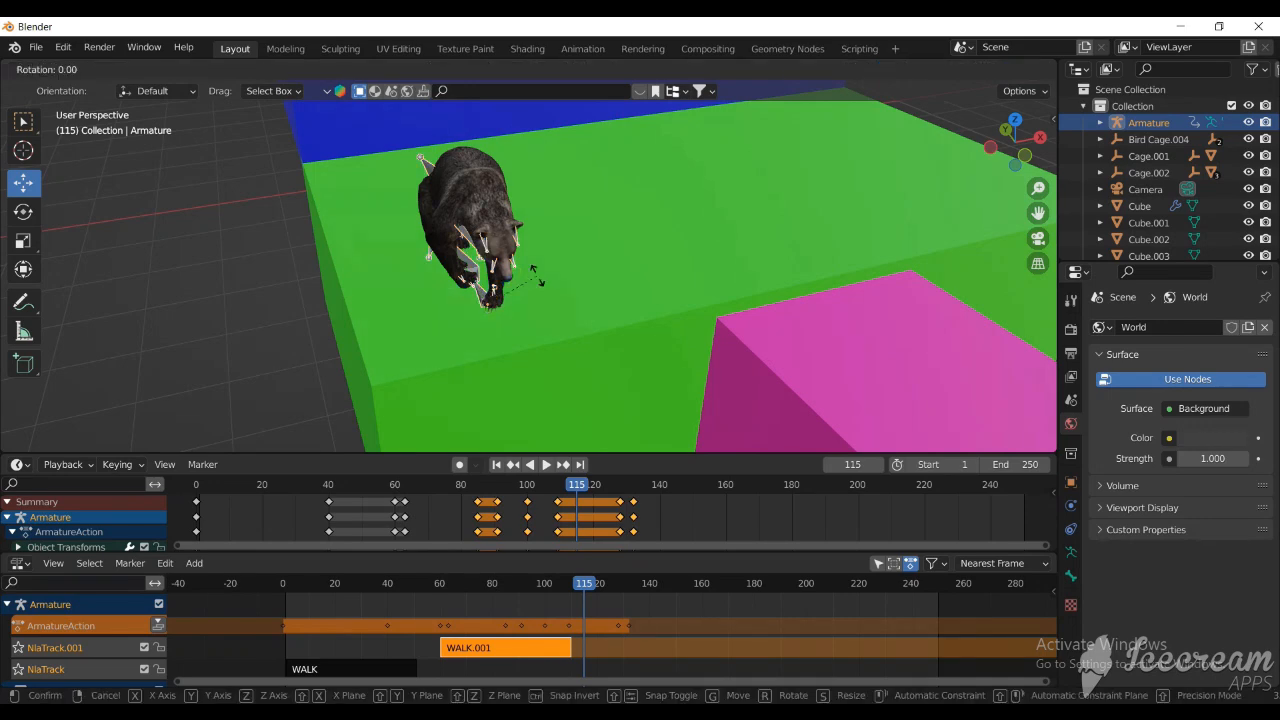
{"action": "key", "text": "z"}
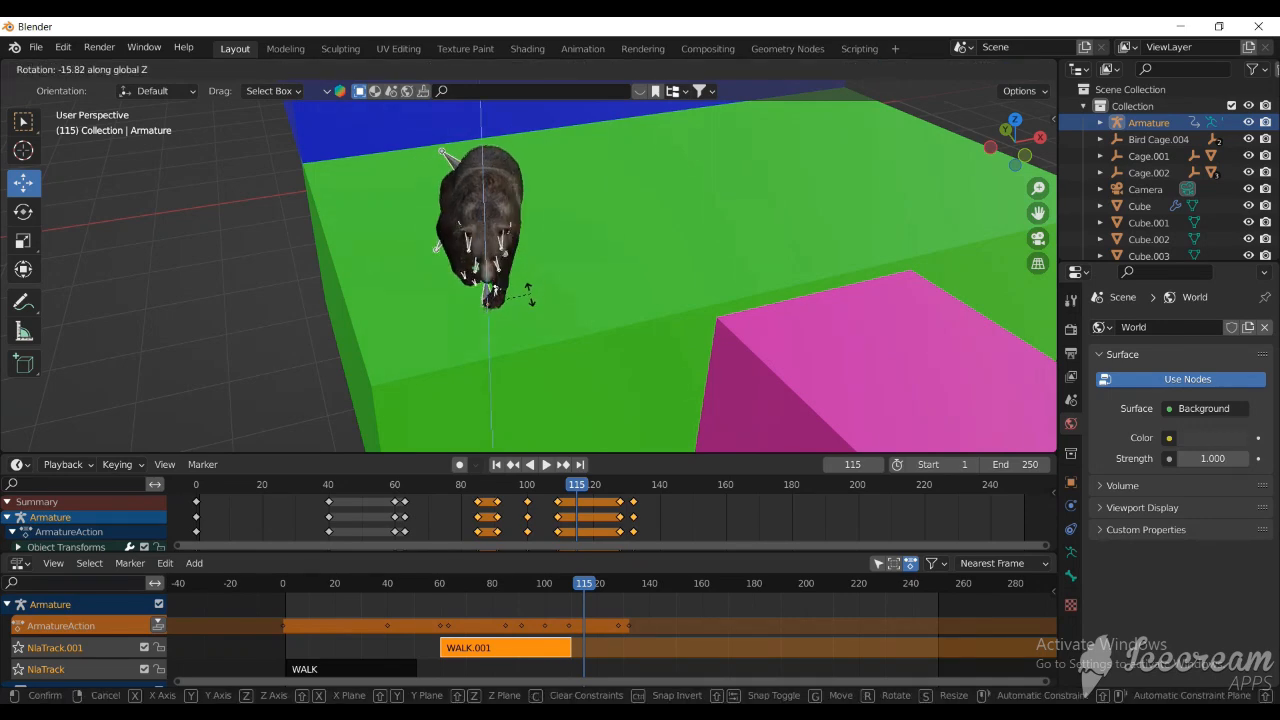
{"action": "left_click", "coordinate": [529, 295]}
{"action": "key", "text": "i"}
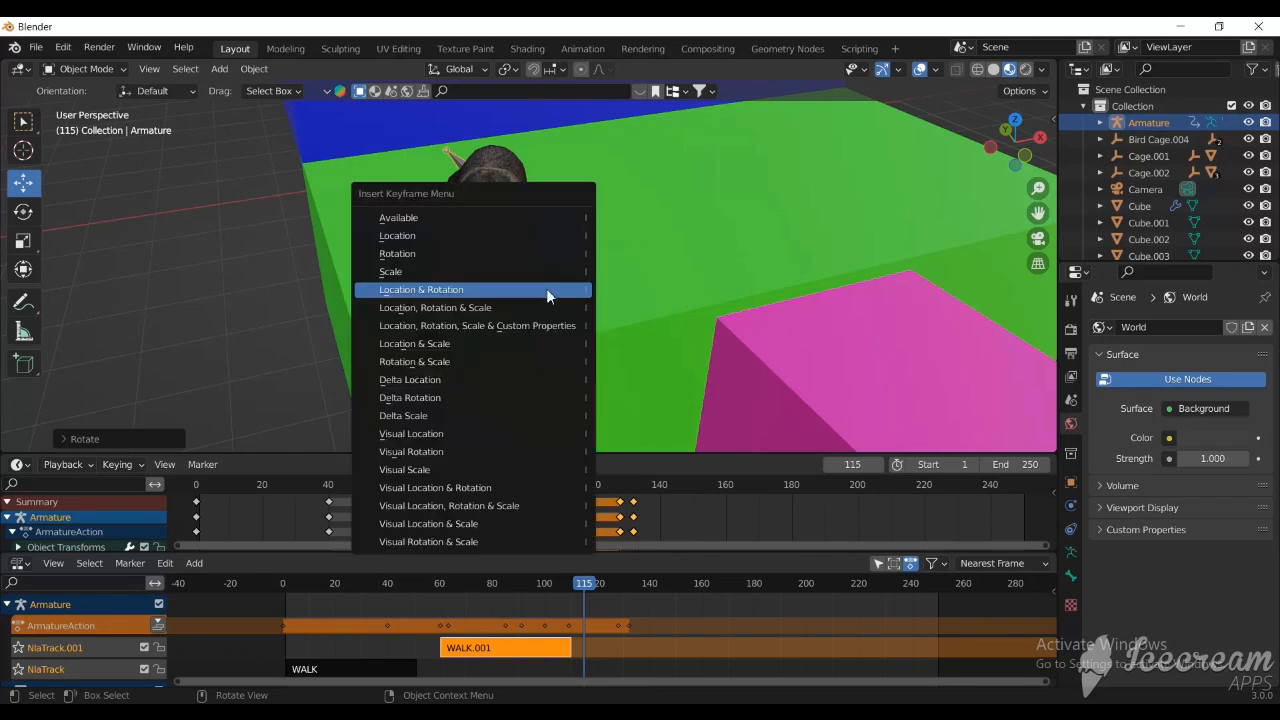
{"action": "left_click", "coordinate": [546, 289]}
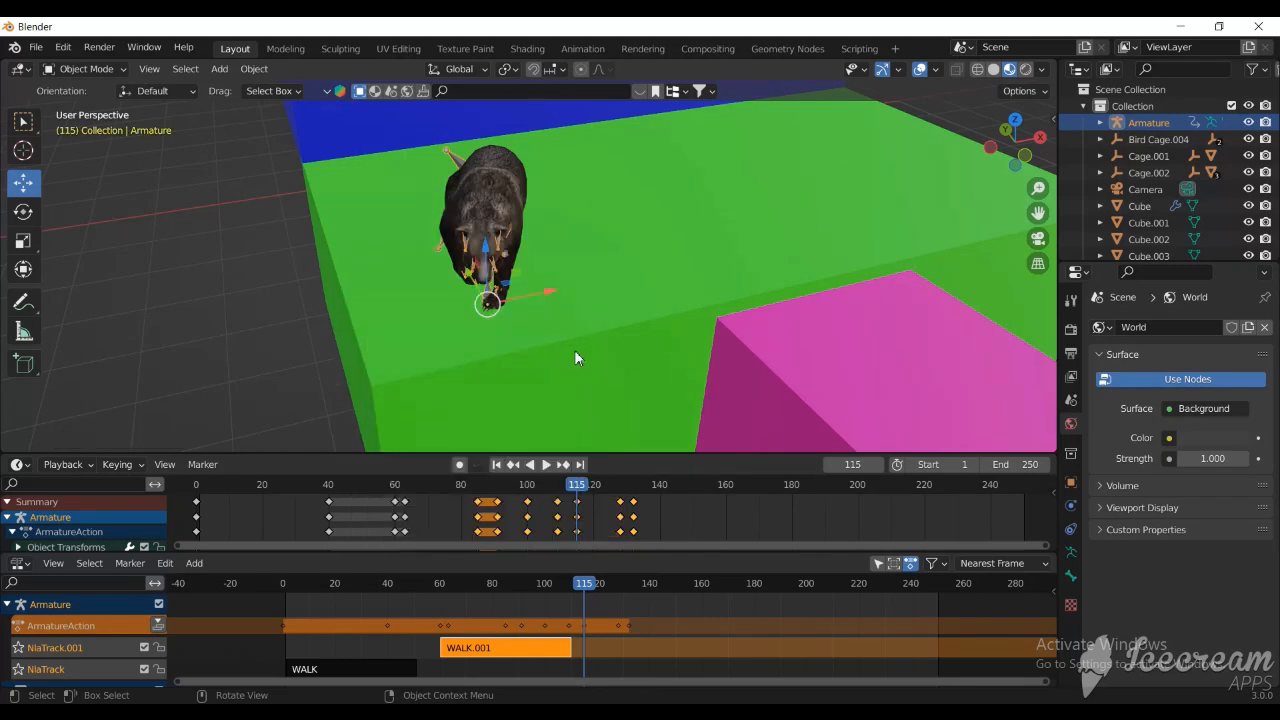
- At frame 122, rotate the bear's armature around the global Z axis partway toward the pink block's side and insert a Location & Rotation keyframe
{"action": "key", "text": "Right"}
{"action": "key", "text": "Right"}
{"action": "key", "text": "Right"}
{"action": "key", "text": "Right"}
{"action": "key", "text": "Right"}
{"action": "key", "text": "Right"}
{"action": "key", "text": "Right"}
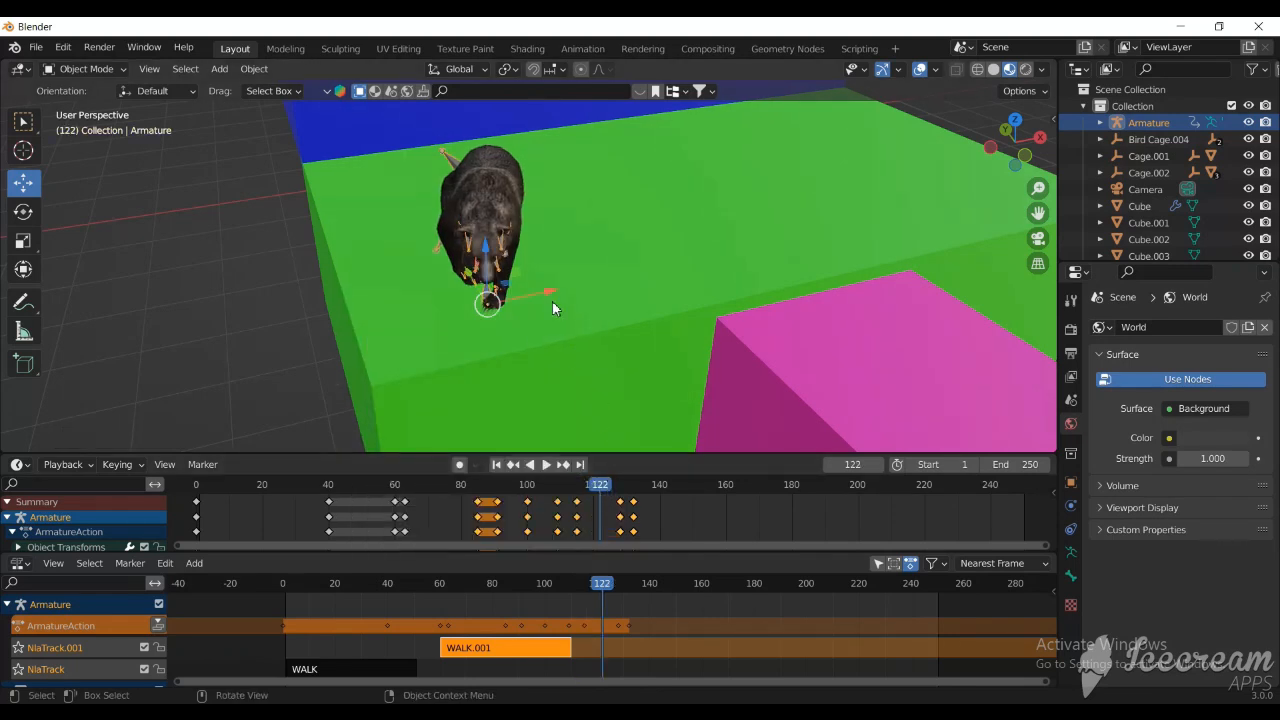
{"action": "key", "text": "r"}
{"action": "key", "text": "z"}
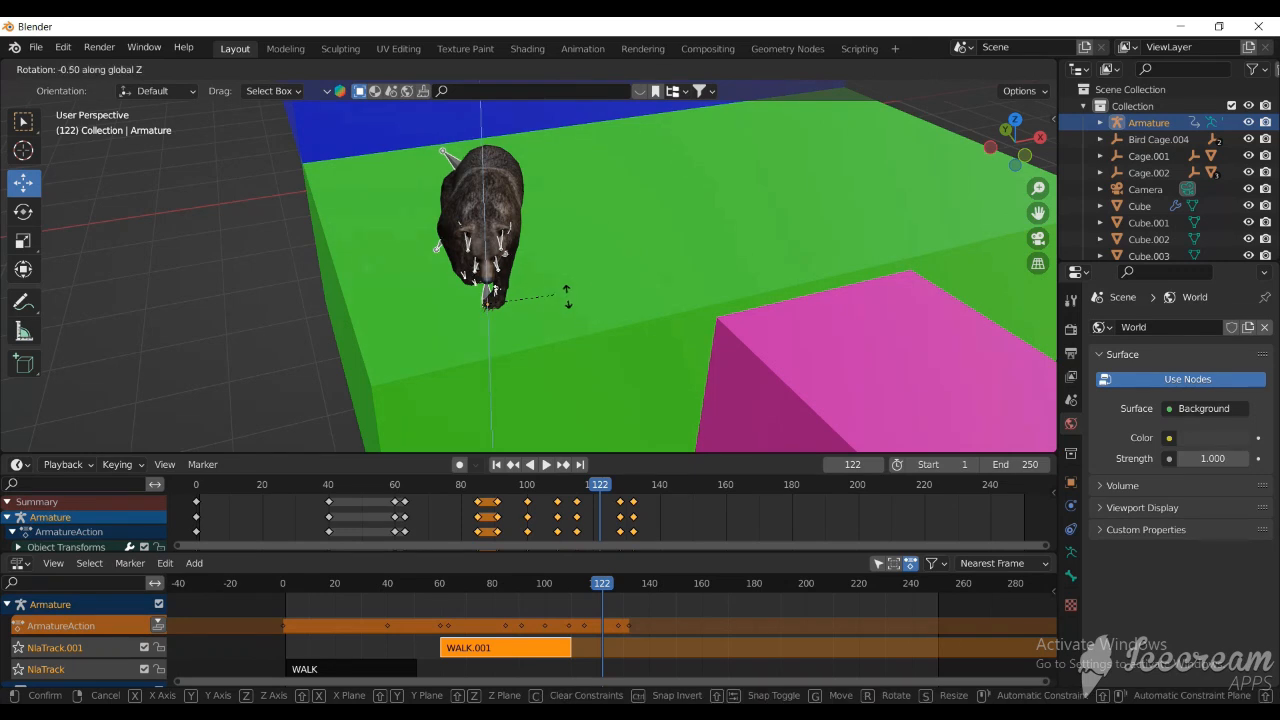
{"action": "left_click", "coordinate": [610, 205]}
{"action": "key", "text": "i"}
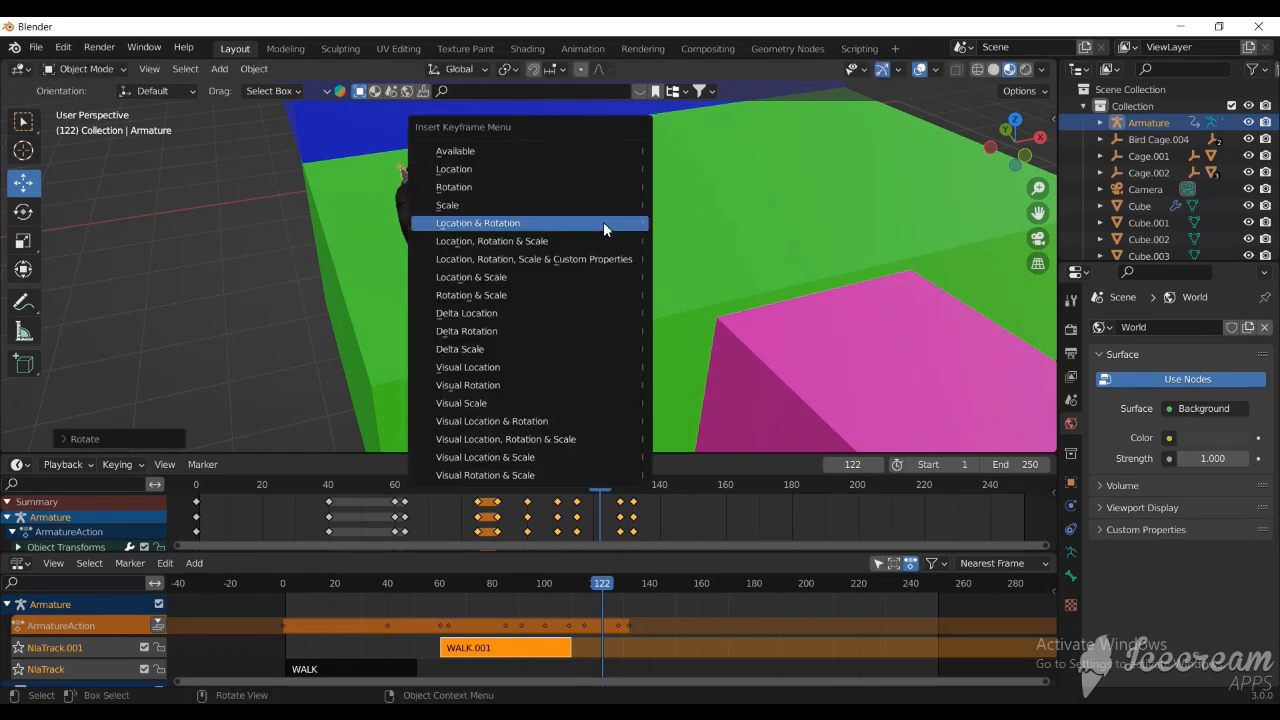
{"action": "left_click", "coordinate": [603, 222]}
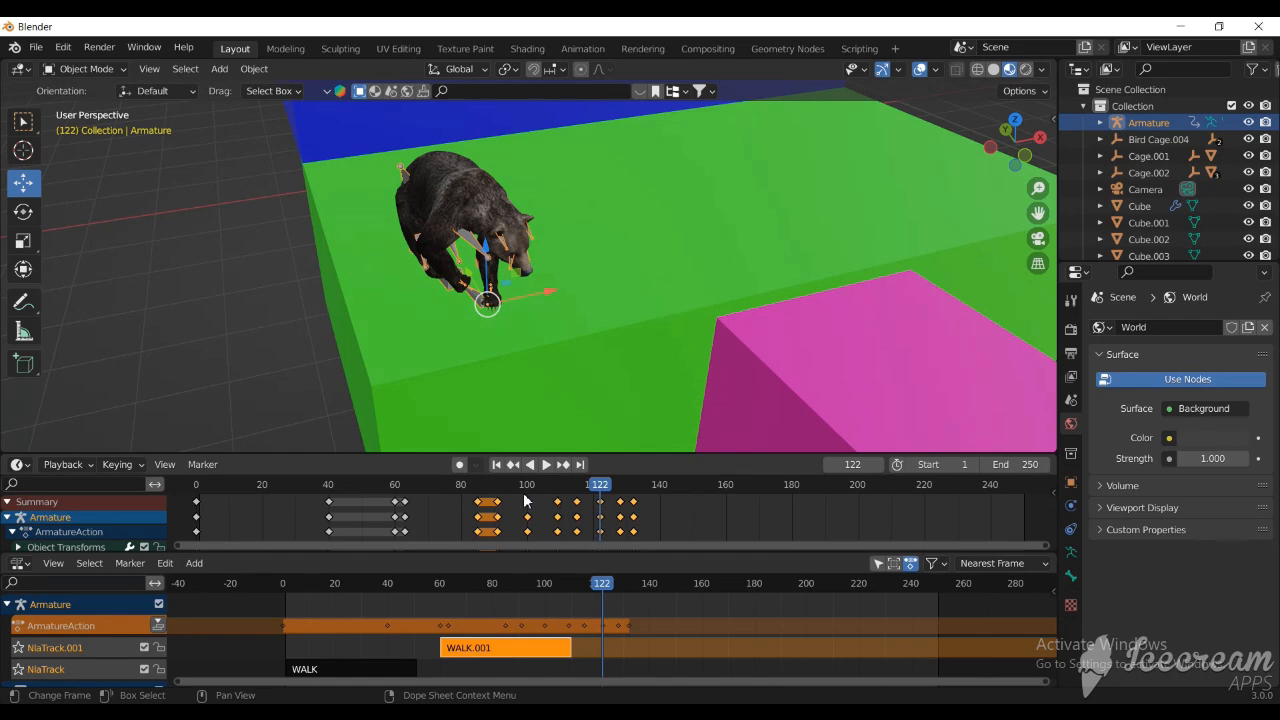
- Duplicate the WALK.001 strip and place the copy so it starts just after the bear's keyframe at frame 132
{"action": "left_click", "coordinate": [524, 500]}
{"action": "left_click_drag", "start_coordinate": [524, 500], "coordinate": [678, 509]}
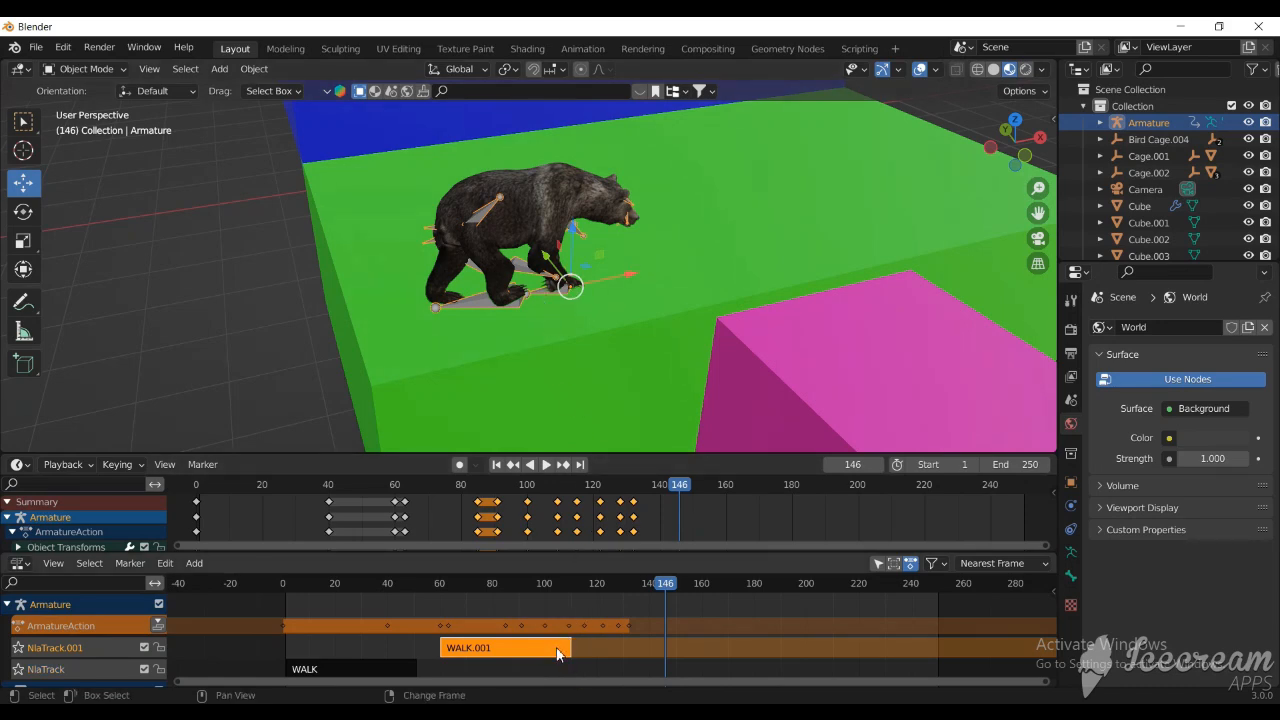
{"action": "key", "text": "g"}
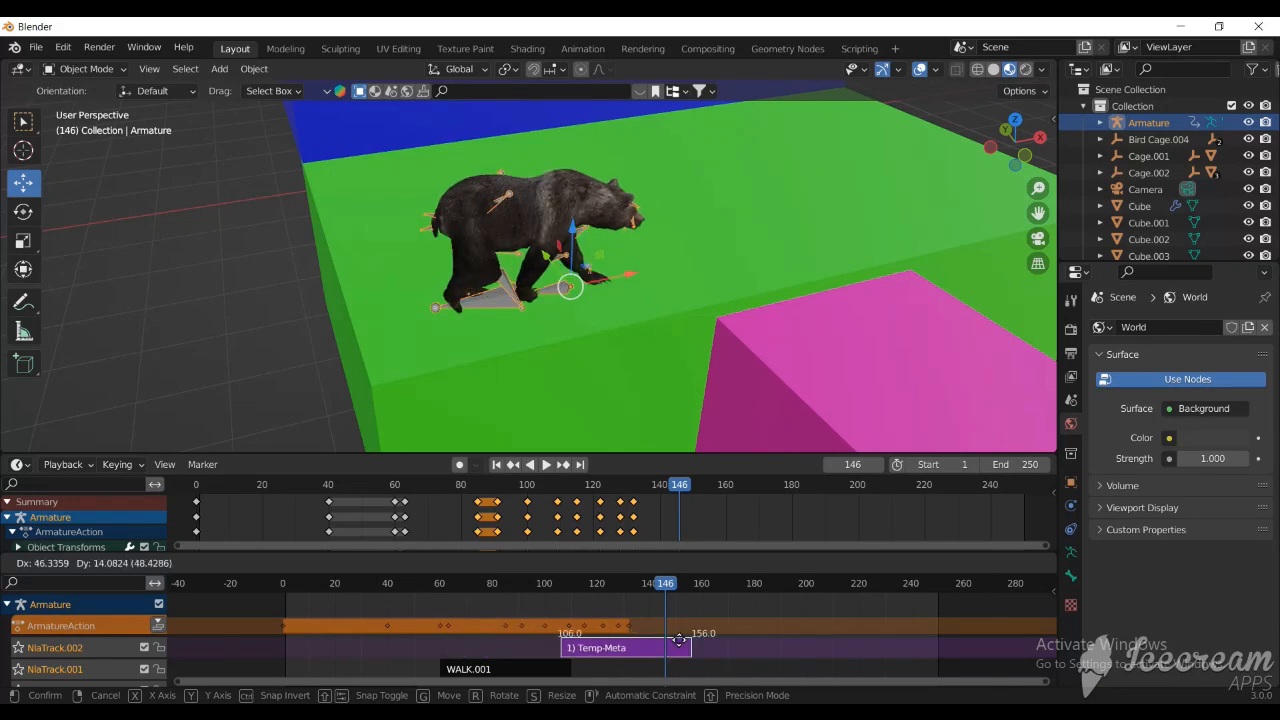
{"action": "left_click", "coordinate": [752, 625]}
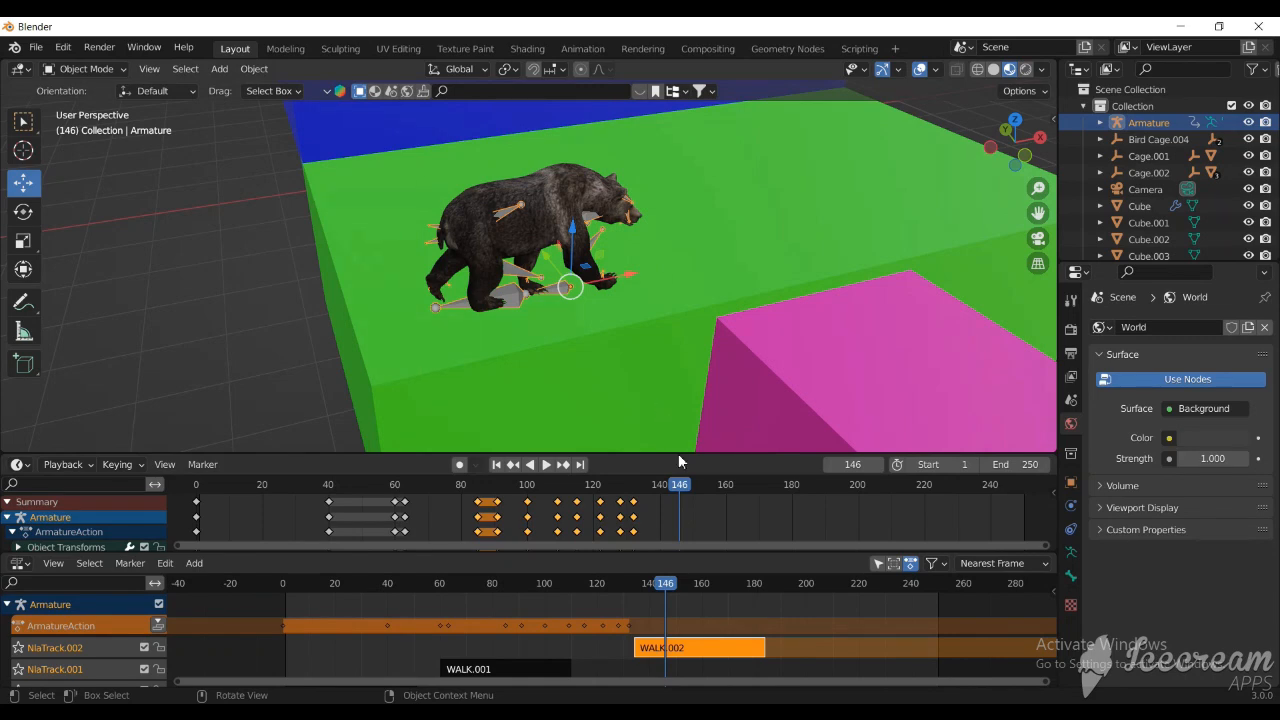
{"action": "left_click", "coordinate": [797, 714]}
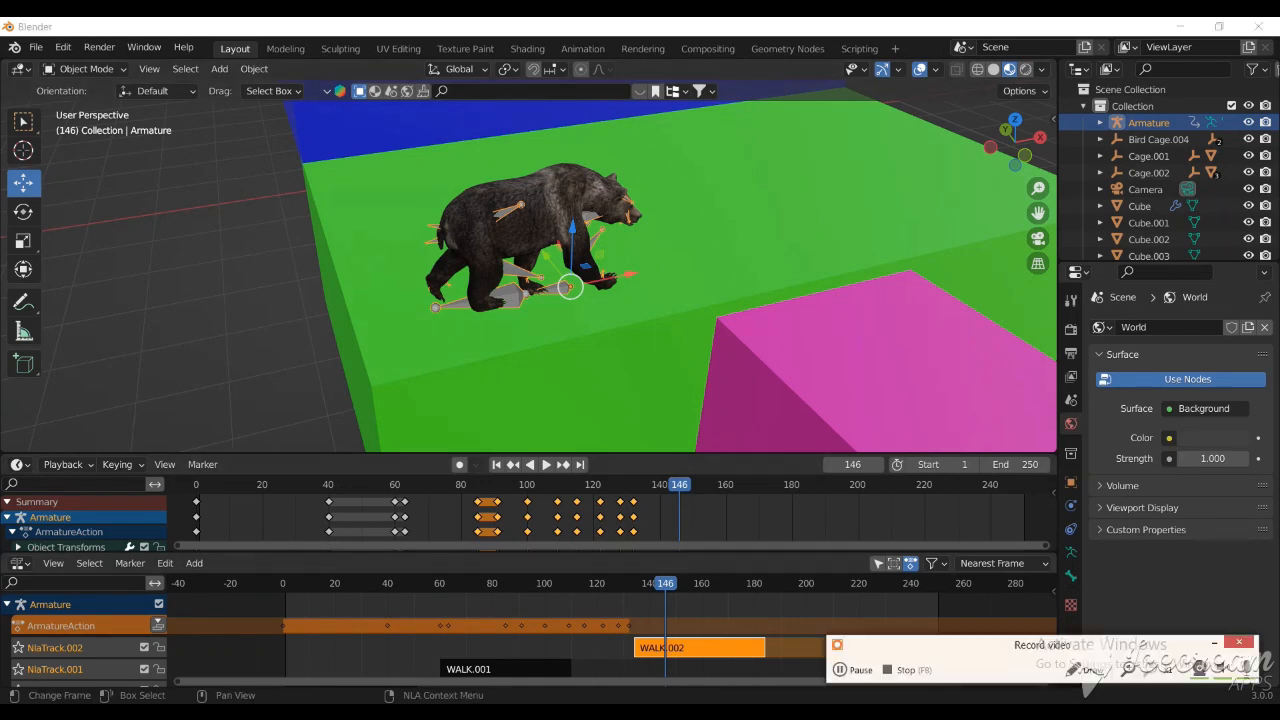
{"action": "left_click", "coordinate": [838, 670]}
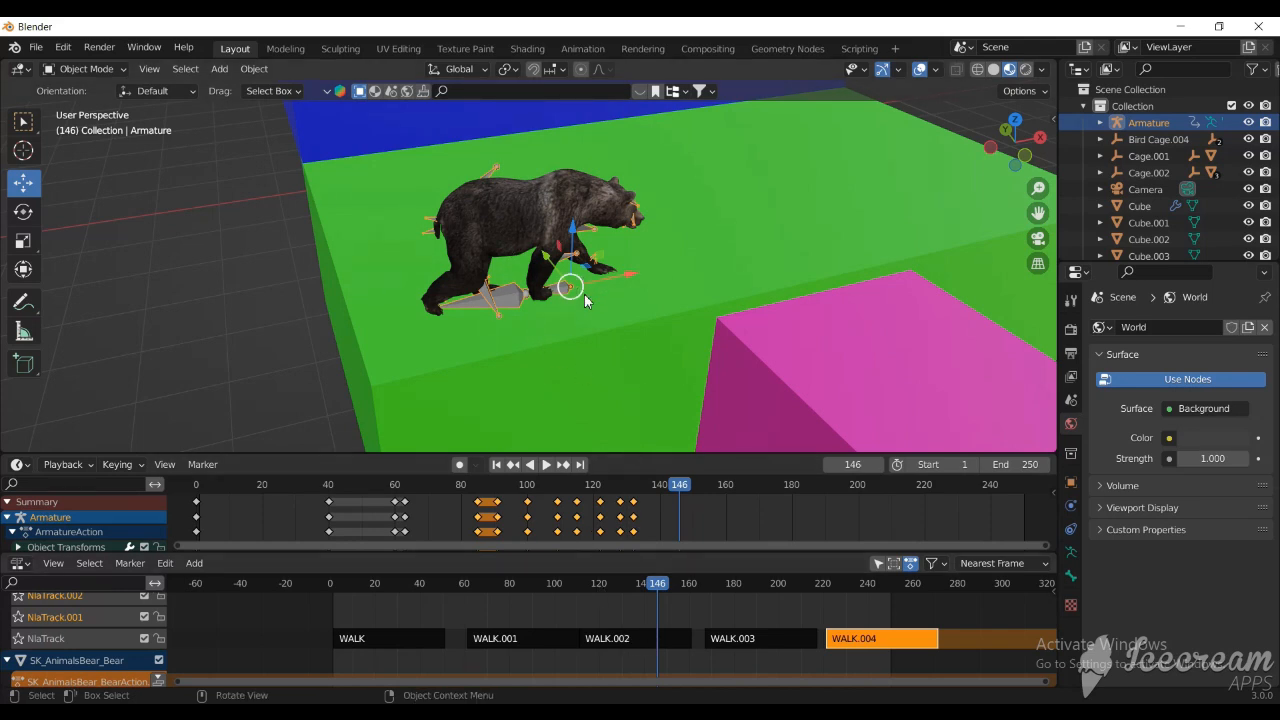
- At frame 178, move the bear's armature along X across the green block until it stands behind the pink block and insert a Location & Rotation keyframe
{"action": "left_click", "coordinate": [654, 488]}
{"action": "key", "text": "space"}
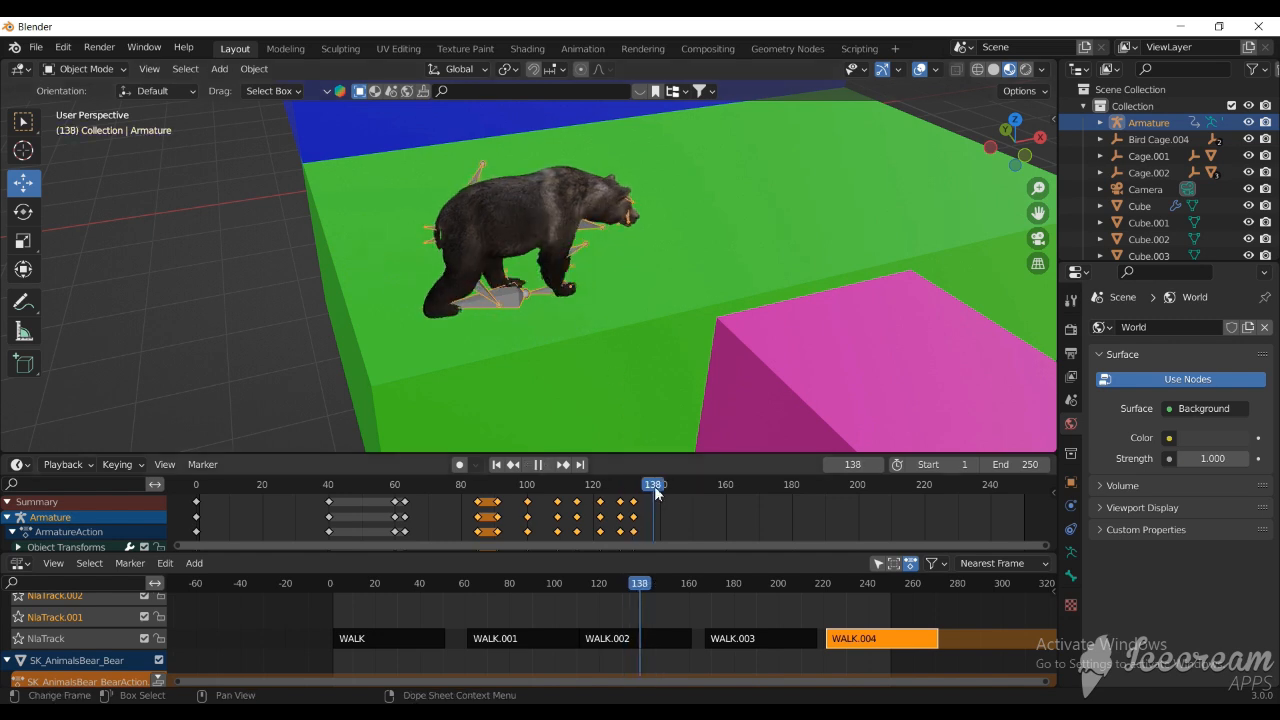
{"action": "left_click_drag", "start_coordinate": [656, 493], "coordinate": [785, 494]}
{"action": "key", "text": "space"}
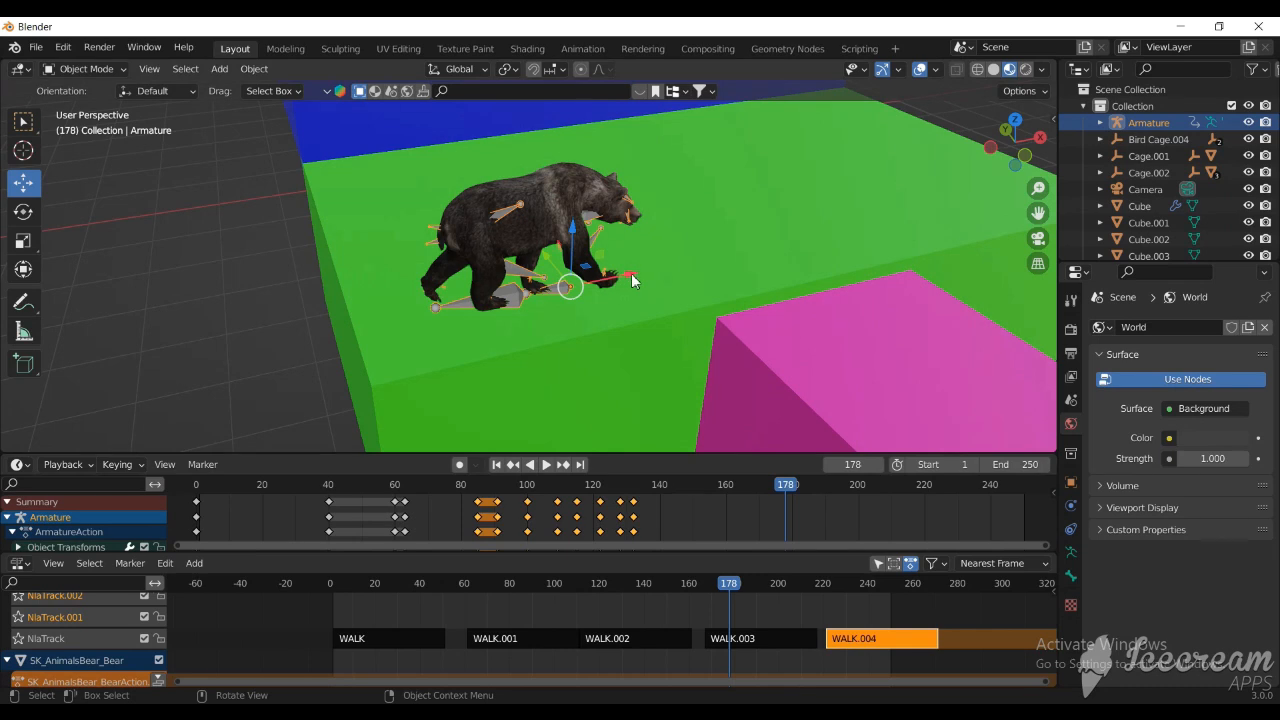
{"action": "left_click_drag", "start_coordinate": [643, 281], "coordinate": [888, 243]}
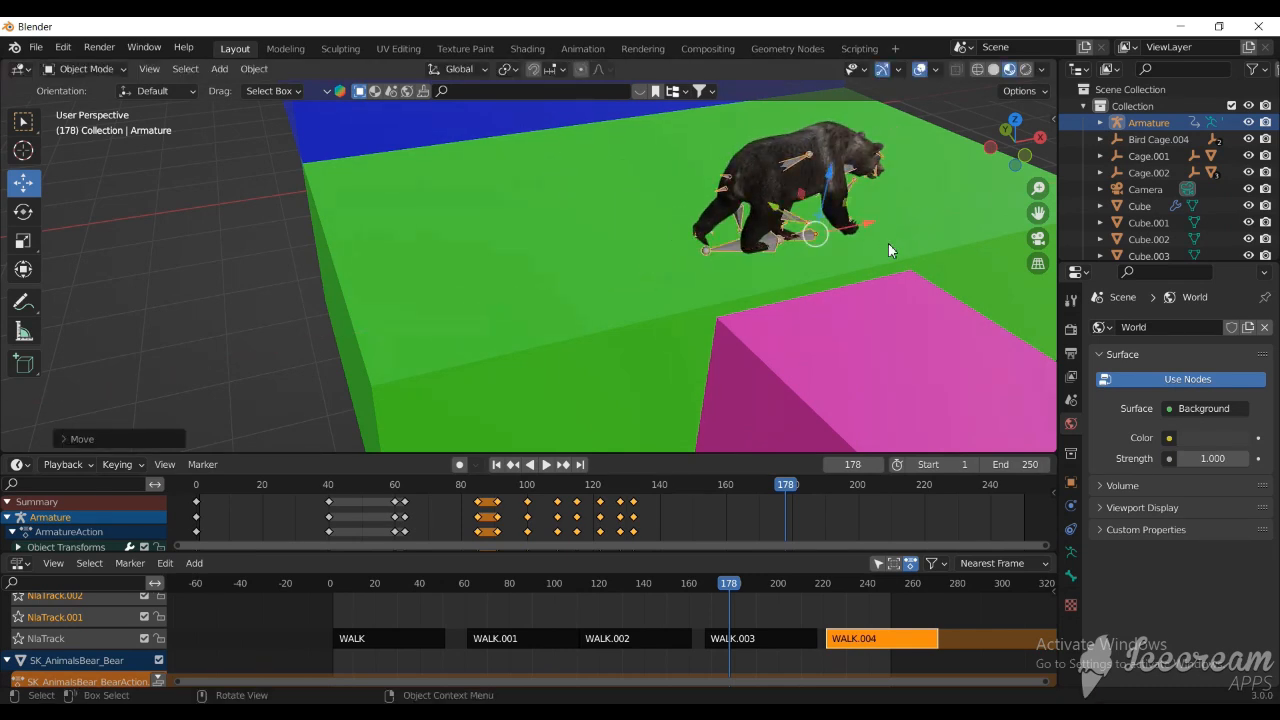
{"action": "key", "text": "i"}
{"action": "left_click", "coordinate": [888, 245]}
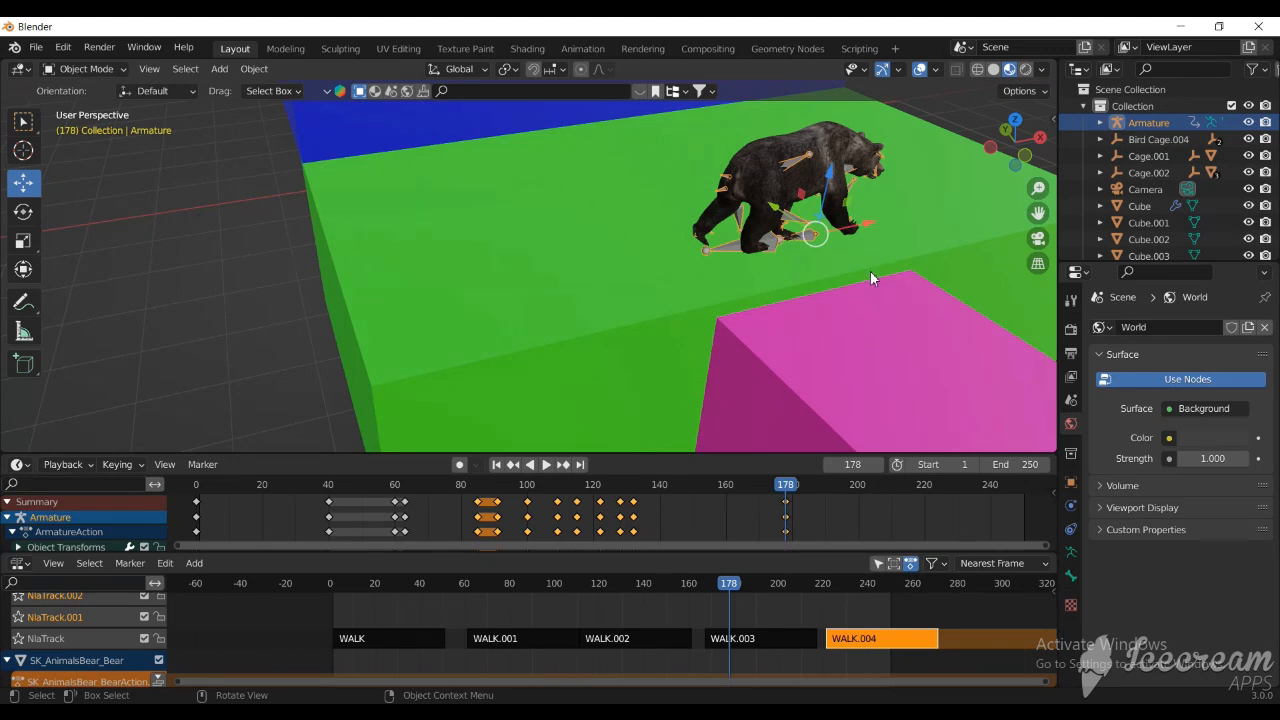
- Play the animation from frame 118 to review the bear's turn and walk across the green block
{"action": "left_click", "coordinate": [589, 490]}
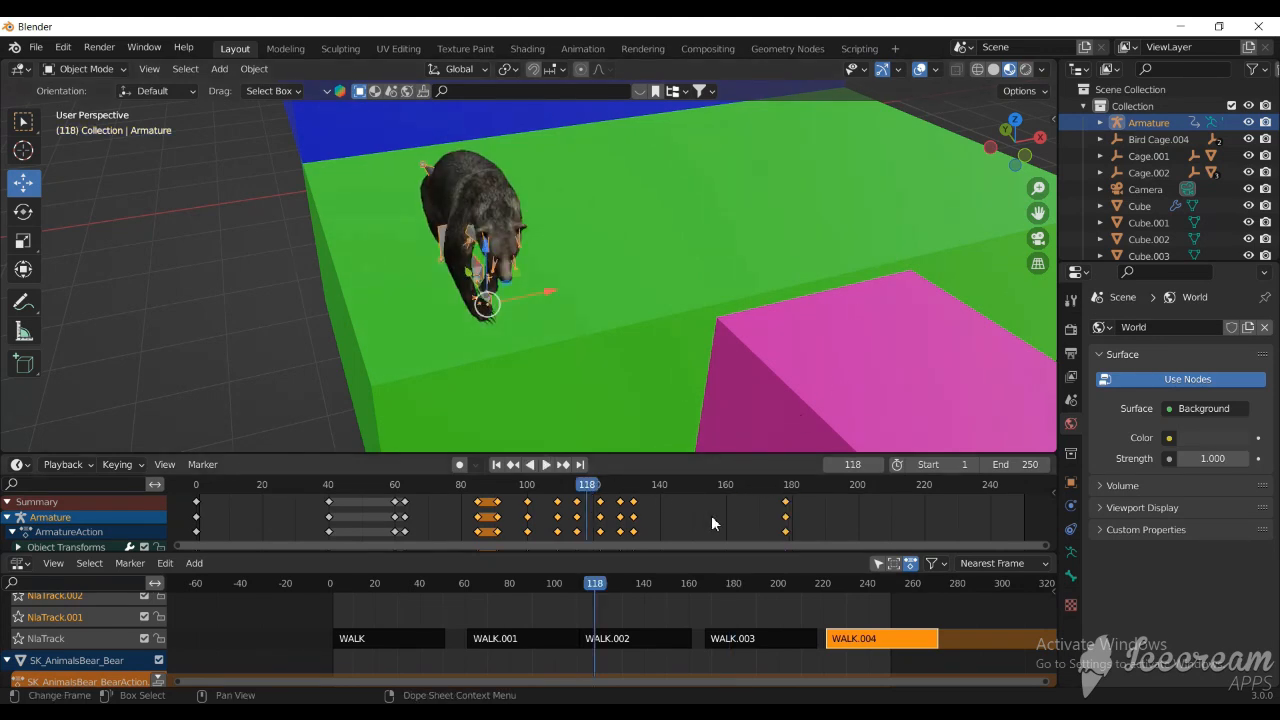
{"action": "left_click", "coordinate": [547, 464]}
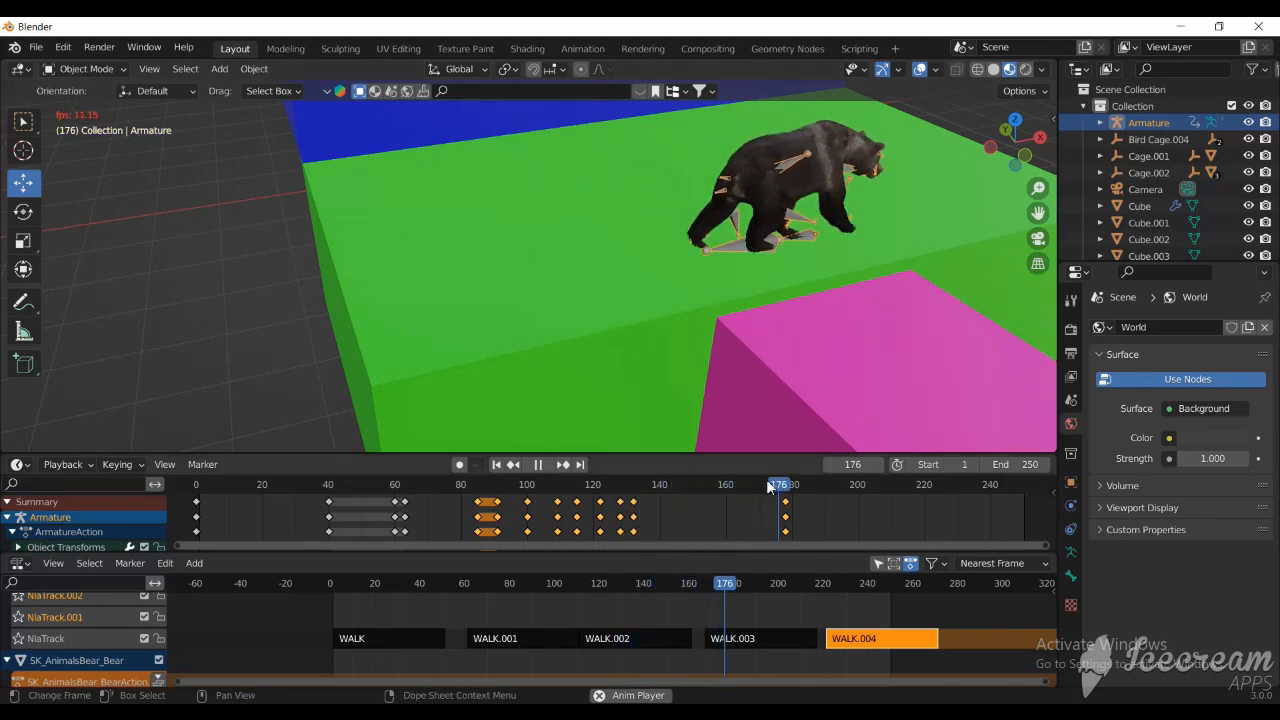
{"action": "key", "text": "space"}
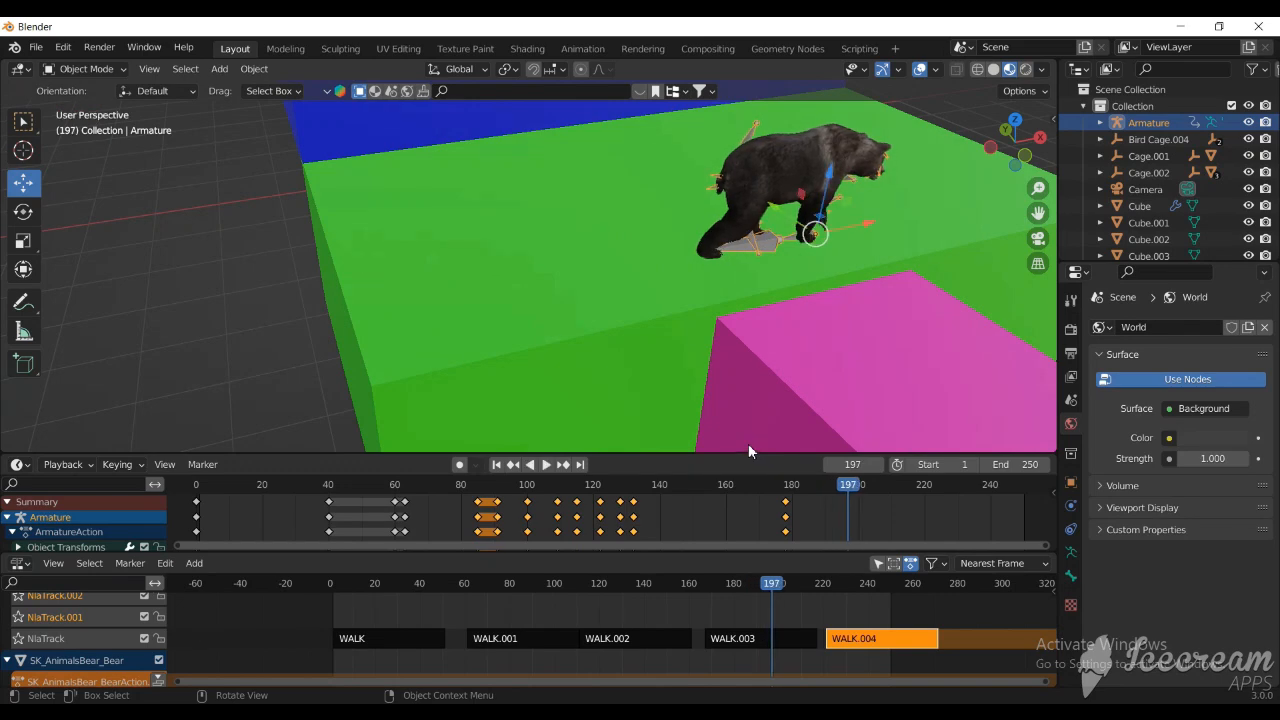
- Insert a Location & Rotation keyframe on the bear's armature at frame 182, keeping its current pose
{"action": "left_click", "coordinate": [783, 489]}
{"action": "left_click_drag", "start_coordinate": [783, 489], "coordinate": [798, 490]}
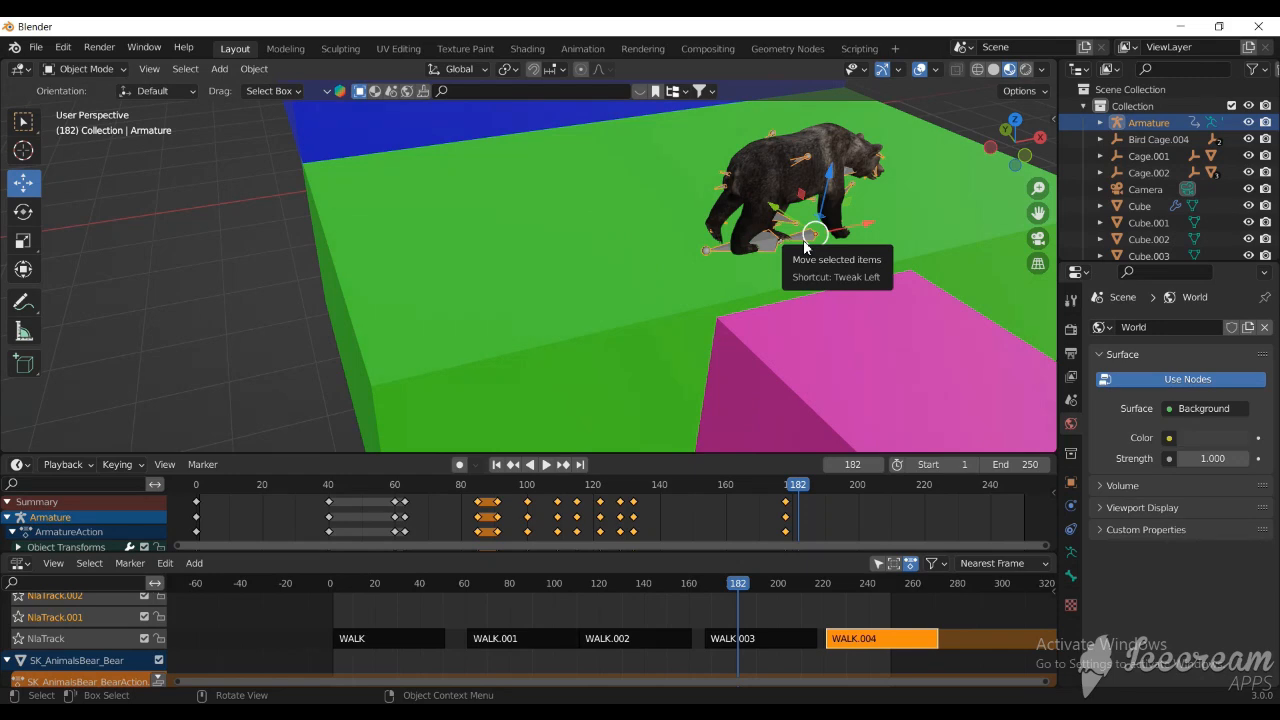
{"action": "key", "text": "i"}
{"action": "left_click", "coordinate": [803, 240]}
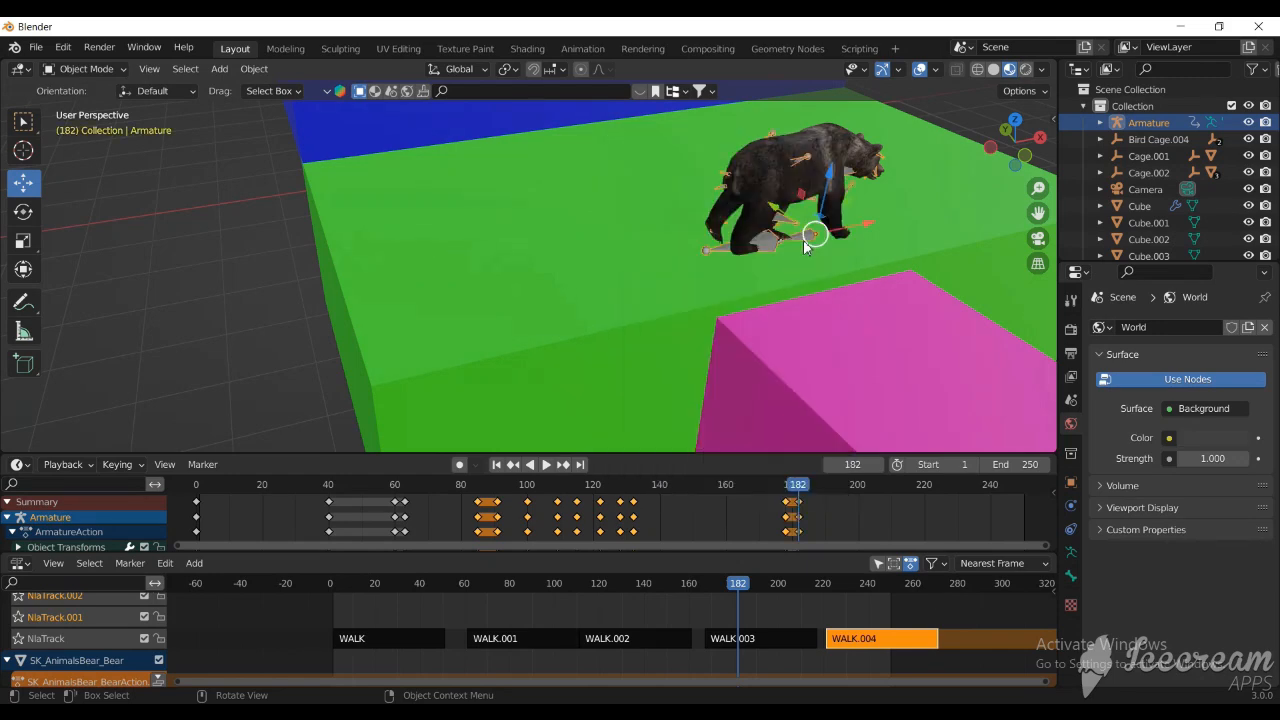
- At frame 186, rotate the bear's armature around the global Z axis toward the pink block and insert a Location & Rotation keyframe
{"action": "key", "text": "Right"}
{"action": "key", "text": "Right"}
{"action": "key", "text": "Right"}
{"action": "key", "text": "Right"}
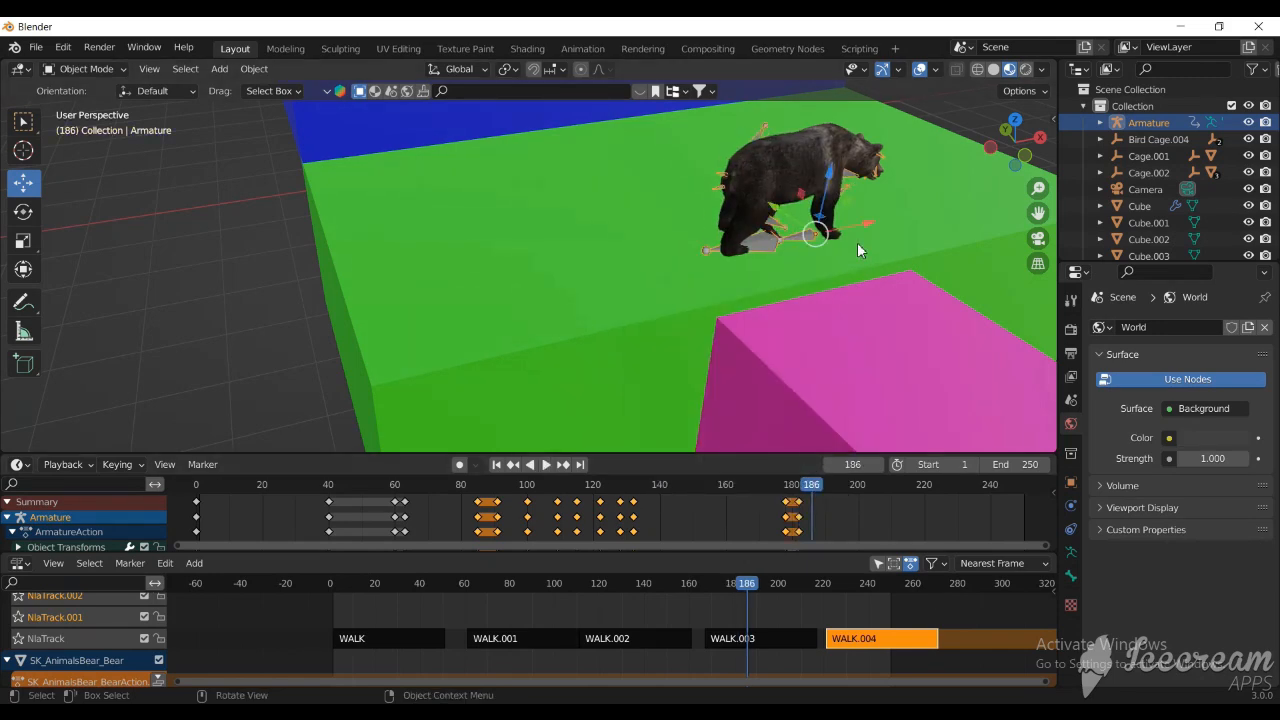
{"action": "key", "text": "r"}
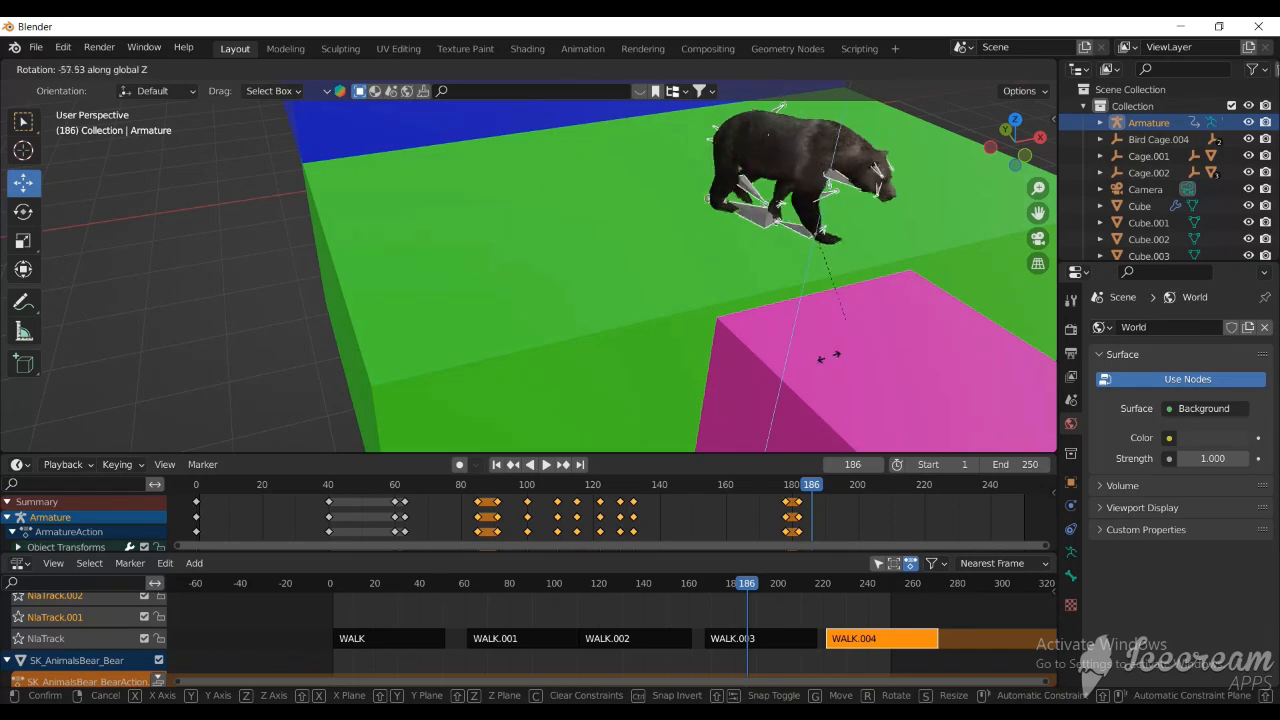
{"action": "left_click", "coordinate": [793, 376]}
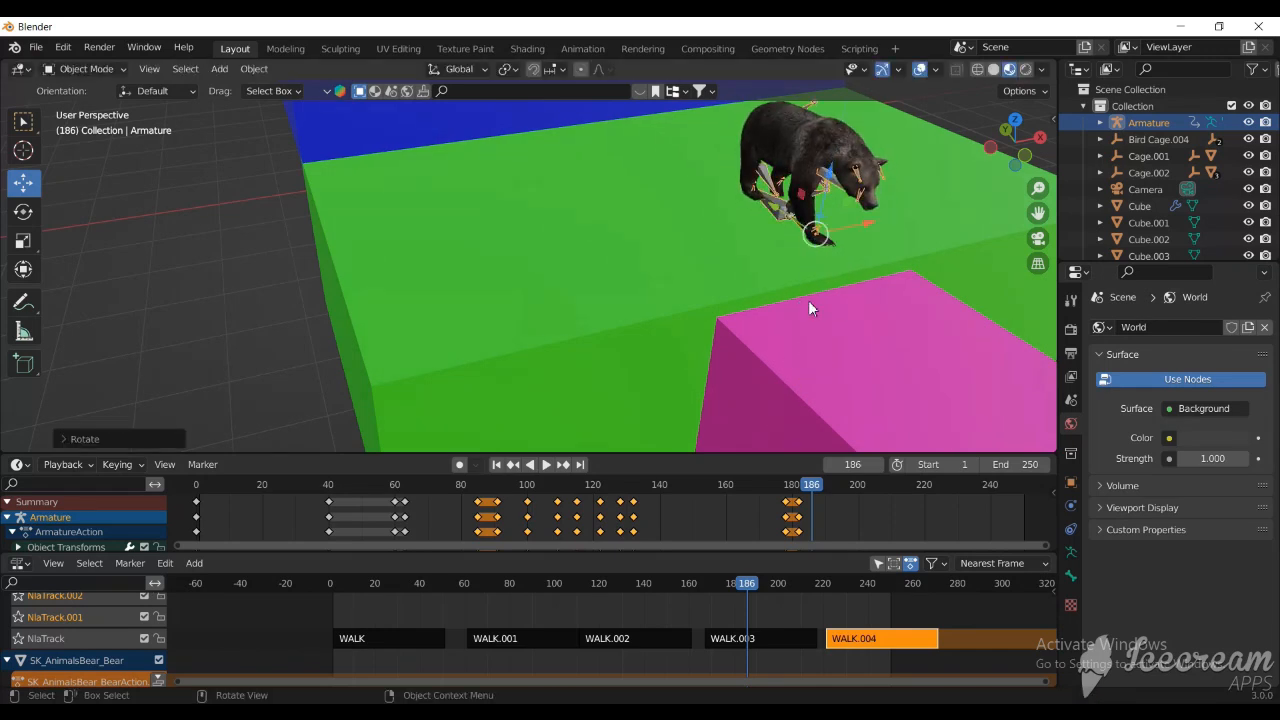
{"action": "key", "text": "i"}
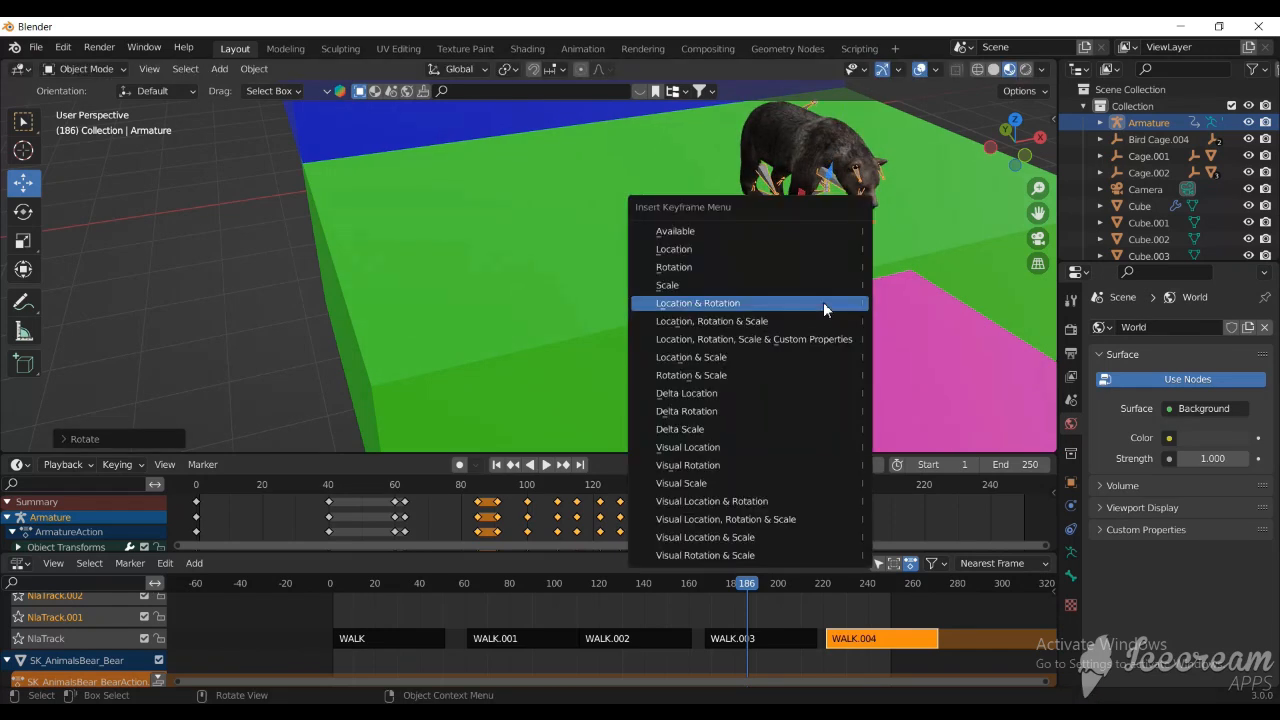
{"action": "left_click", "coordinate": [823, 302]}
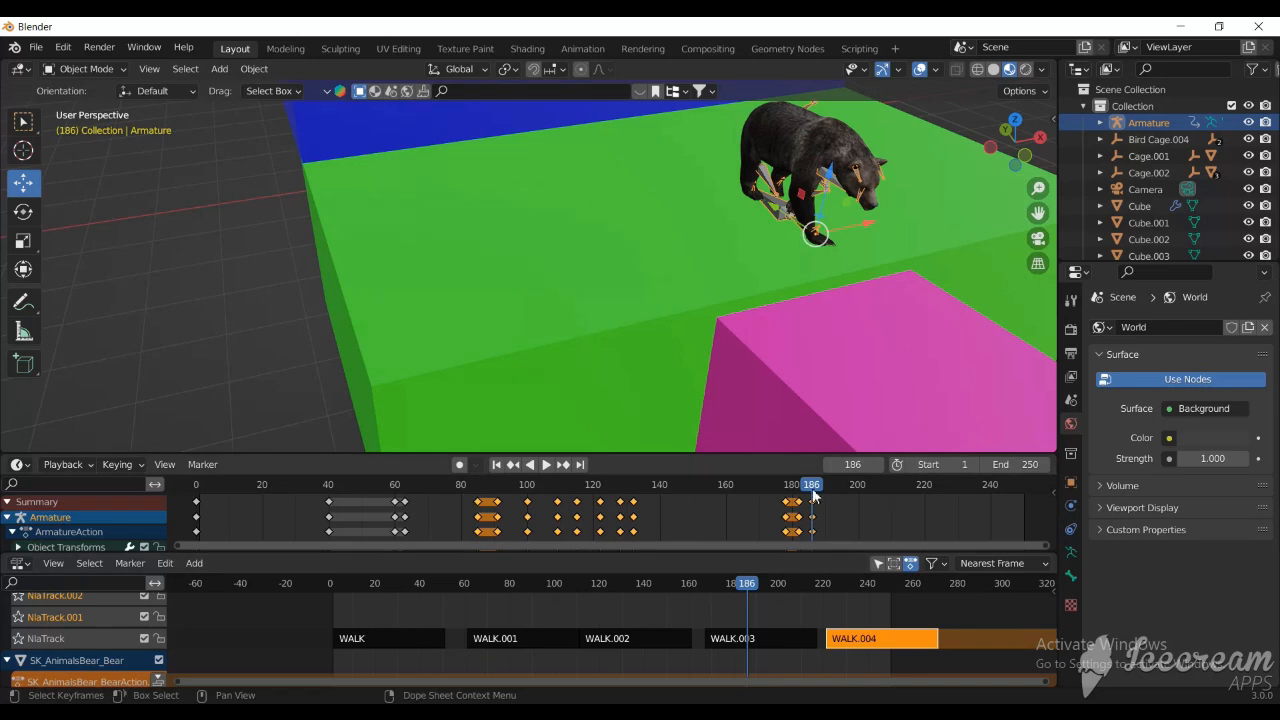
- At frame 273, move the bear's armature forward from the green block onto the pink block and insert a Location & Rotation keyframe
{"action": "key", "text": "space"}
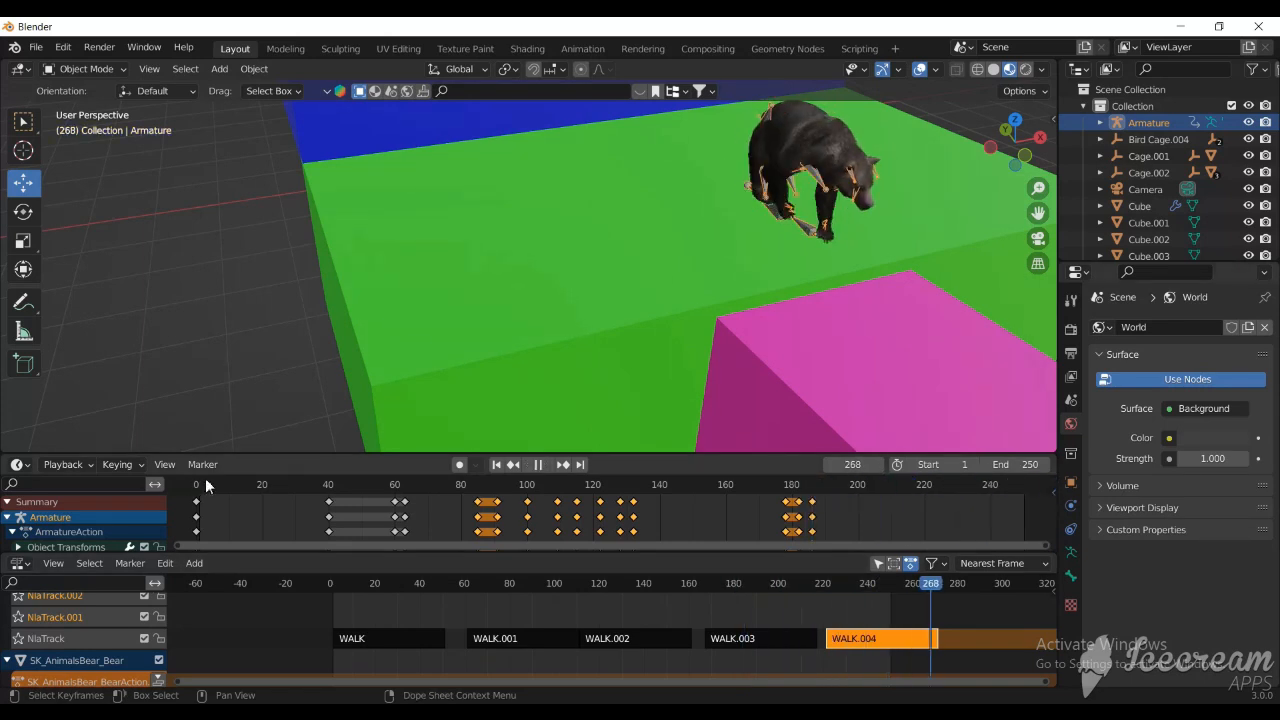
{"action": "key", "text": "space"}
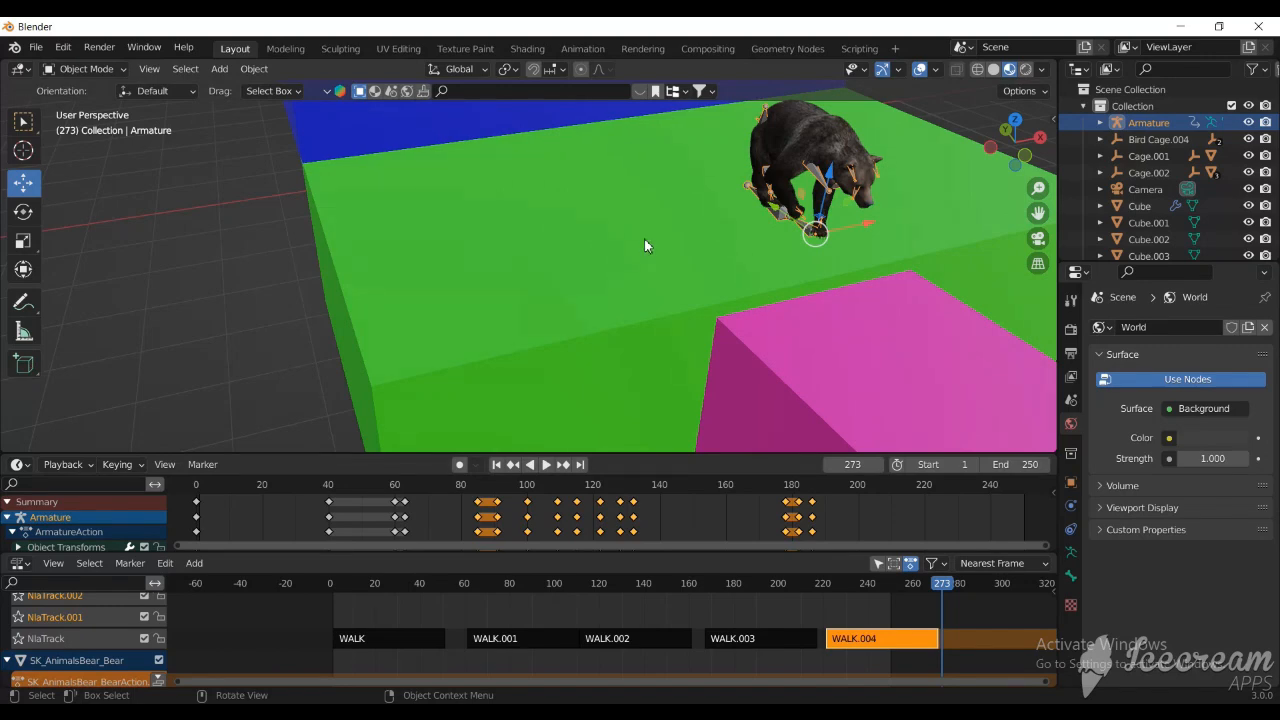
{"action": "left_click_drag", "start_coordinate": [800, 229], "coordinate": [890, 290]}
{"action": "scroll", "coordinate": [850, 264], "scroll_direction": "down", "scroll_amount": 5}
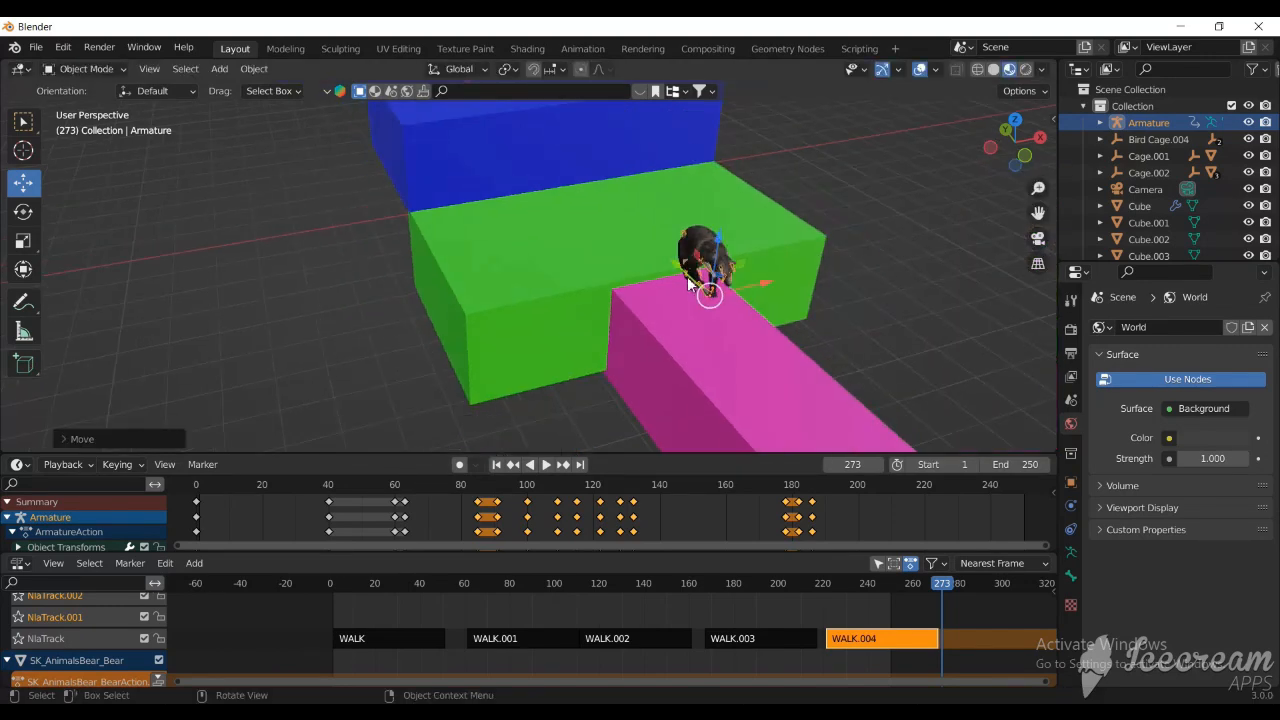
{"action": "left_click_drag", "start_coordinate": [688, 283], "coordinate": [760, 360]}
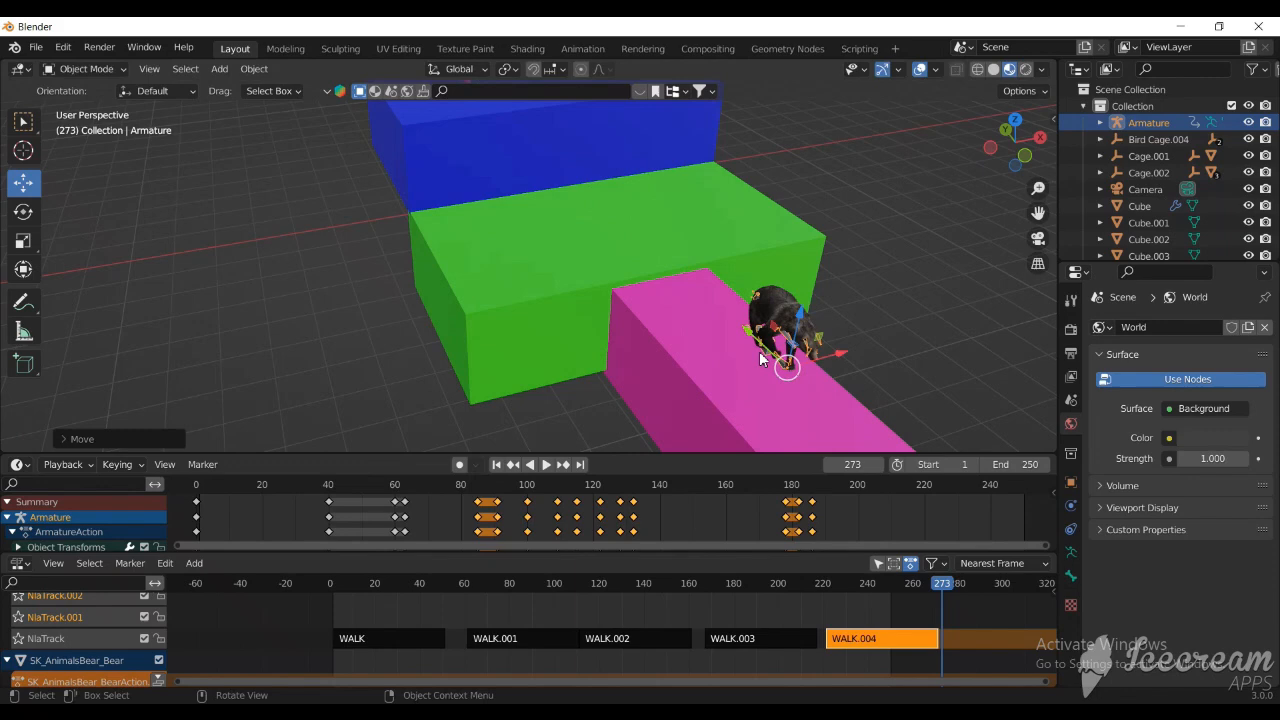
{"action": "key", "text": "i"}
{"action": "left_click", "coordinate": [828, 317]}
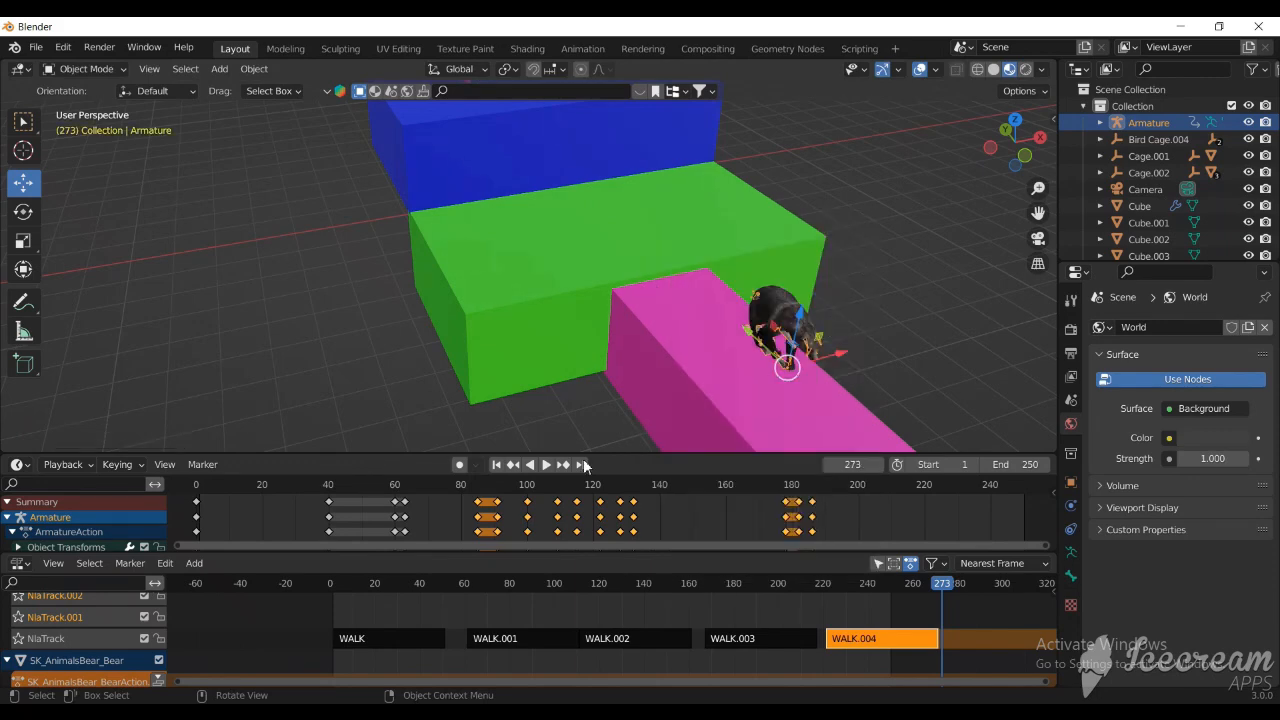
- Play the animation from frame 0 to review the bear's full walk from the compartment onto the pink block, and stop playback
{"action": "left_click", "coordinate": [196, 489]}
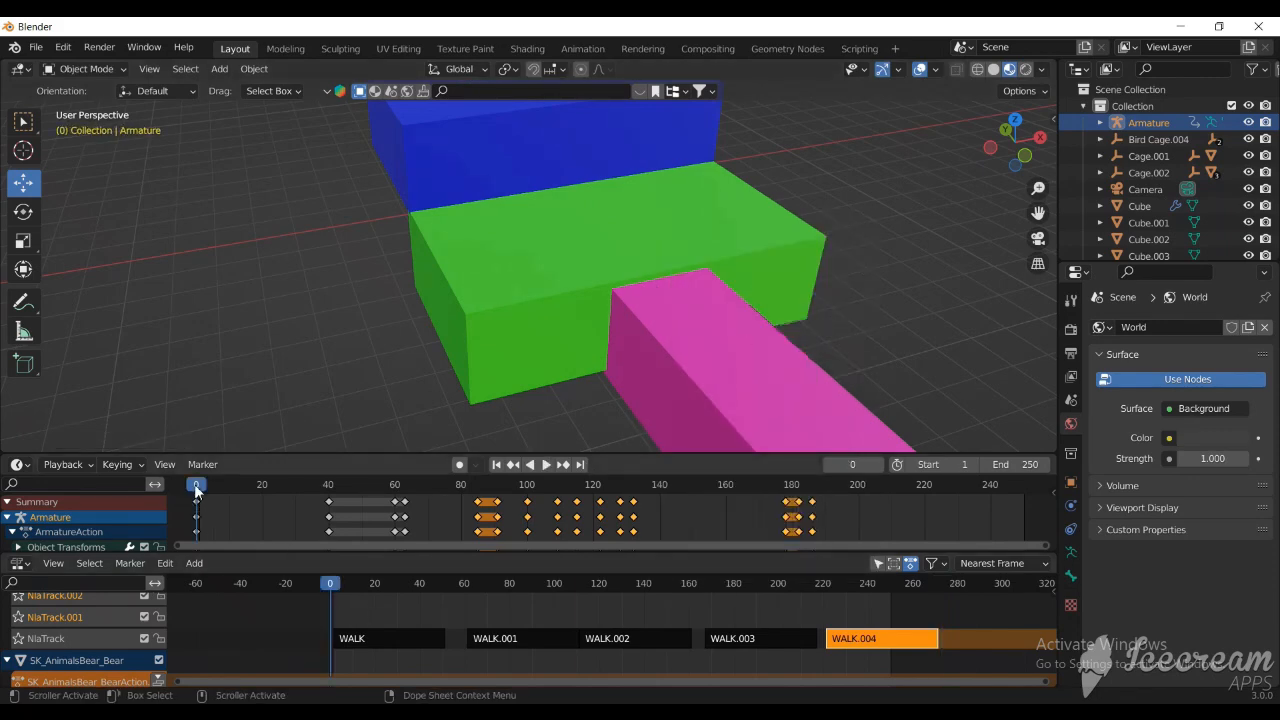
{"action": "left_click", "coordinate": [545, 465]}
{"action": "scroll", "coordinate": [558, 321], "scroll_direction": "down", "scroll_amount": 4}
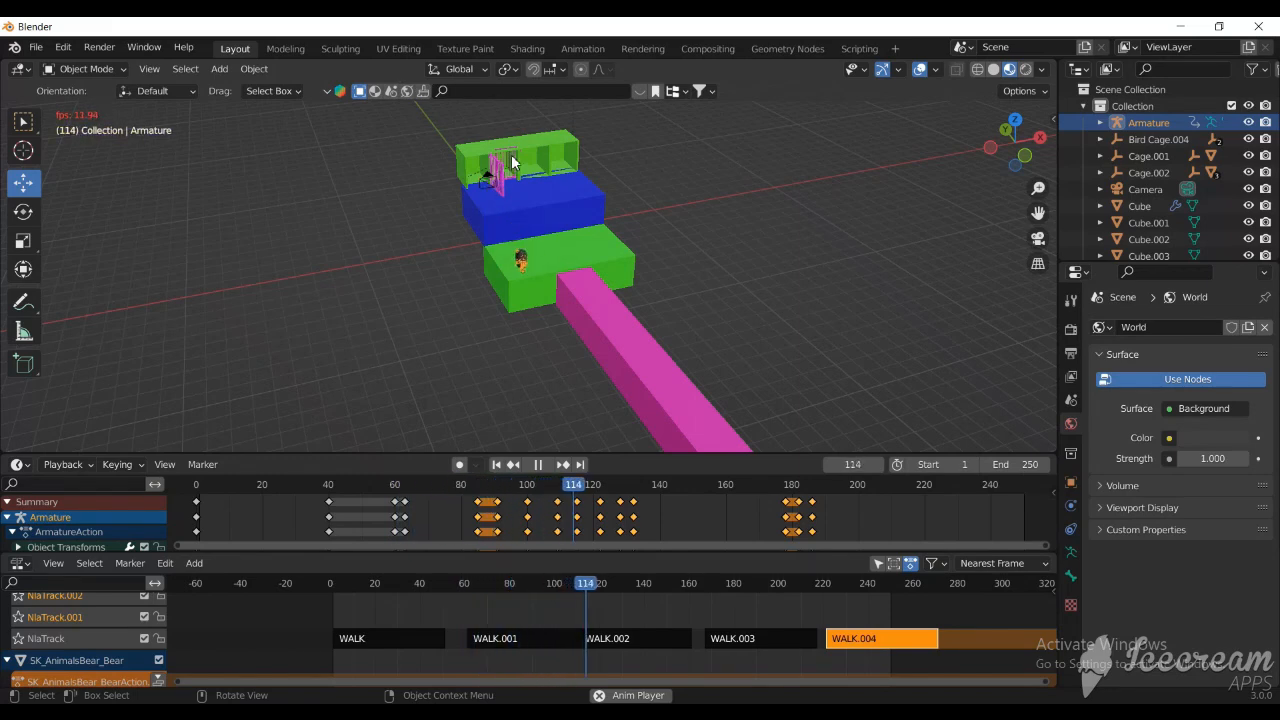
{"action": "scroll", "coordinate": [544, 313], "scroll_direction": "up", "scroll_amount": 4}
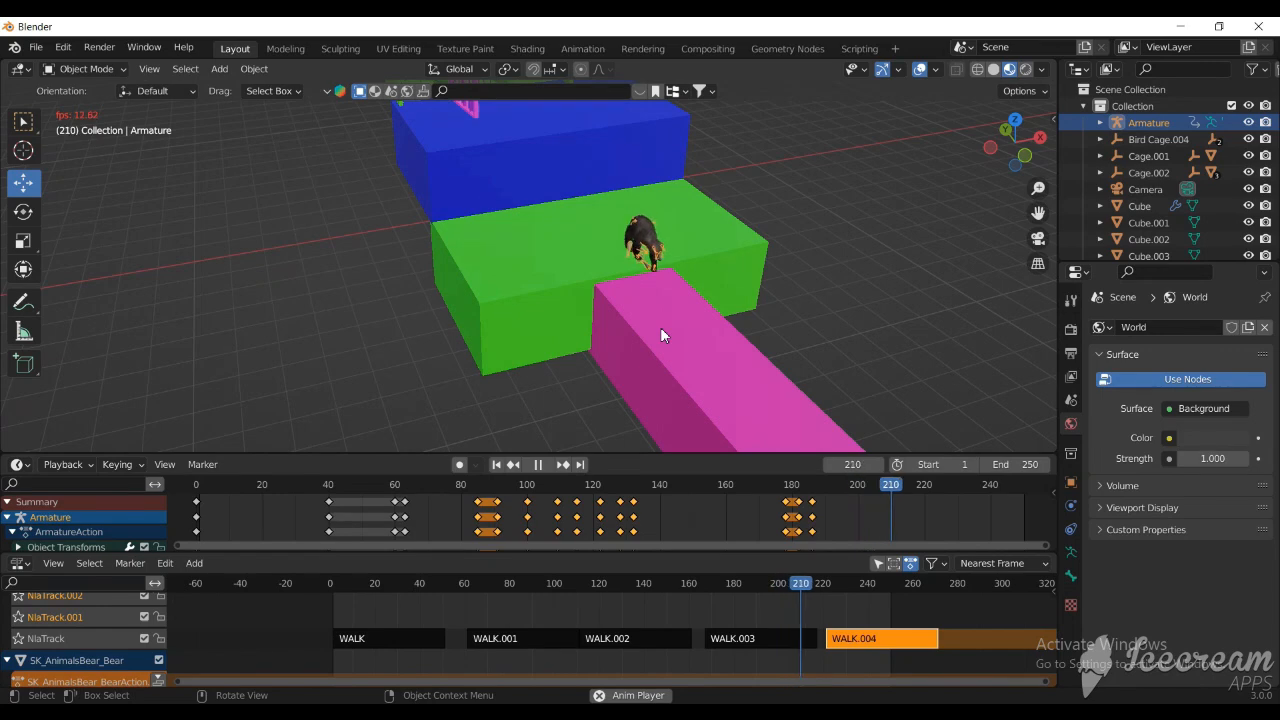
{"action": "scroll", "coordinate": [660, 335], "scroll_direction": "down", "scroll_amount": 1}
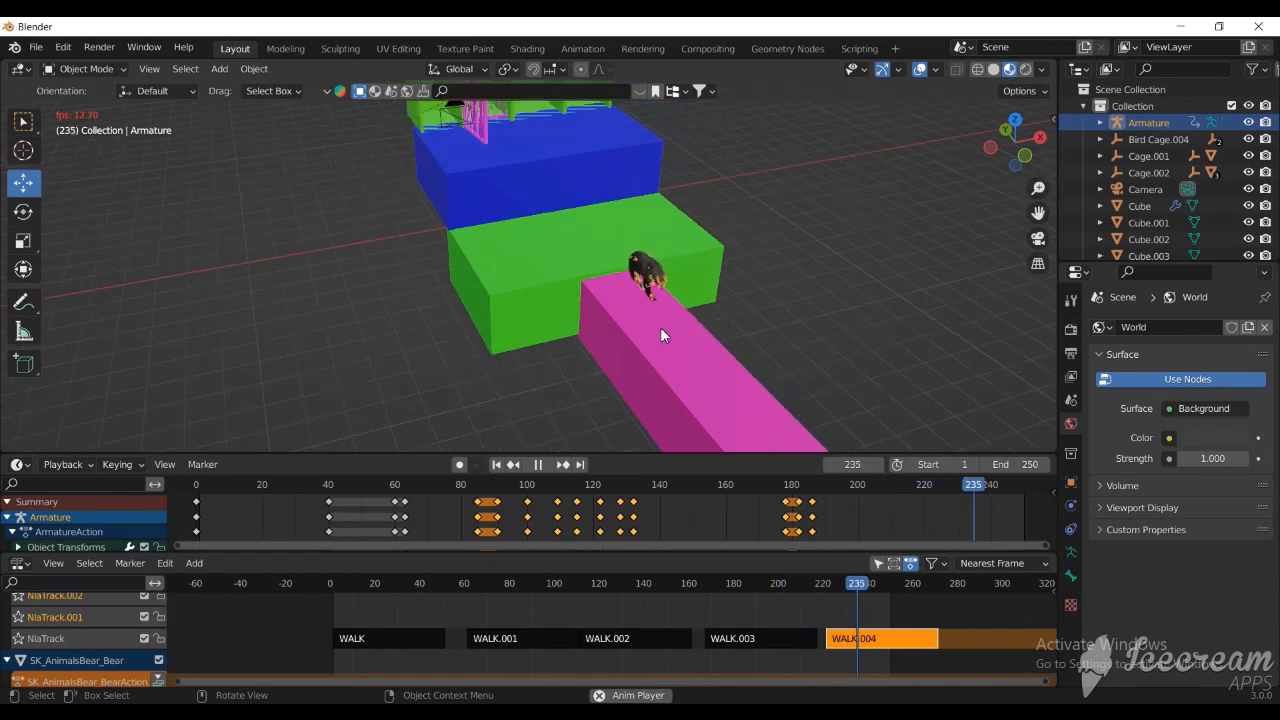
{"action": "scroll", "coordinate": [680, 352], "scroll_direction": "down", "scroll_amount": 3}
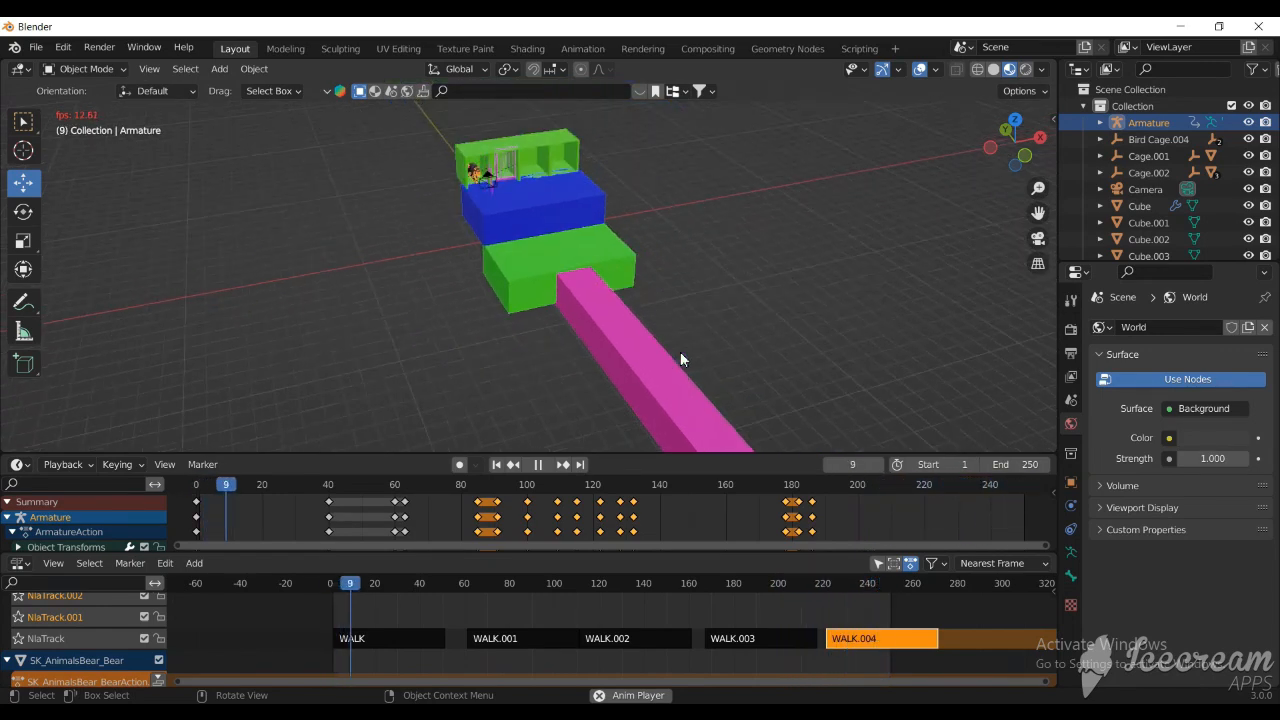
{"action": "left_click", "coordinate": [539, 465]}
- Examine the rest of the route along the winding pink path from the blocks to the bird cages on the light green platform
{"action": "left_click_drag", "start_coordinate": [1038, 213], "coordinate": [874, 155]}
{"action": "scroll", "coordinate": [824, 313], "scroll_direction": "down", "scroll_amount": 4}
{"action": "left_click_drag", "start_coordinate": [1004, 143], "coordinate": [923, 174]}
{"action": "left_click_drag", "start_coordinate": [1045, 133], "coordinate": [972, 300]}
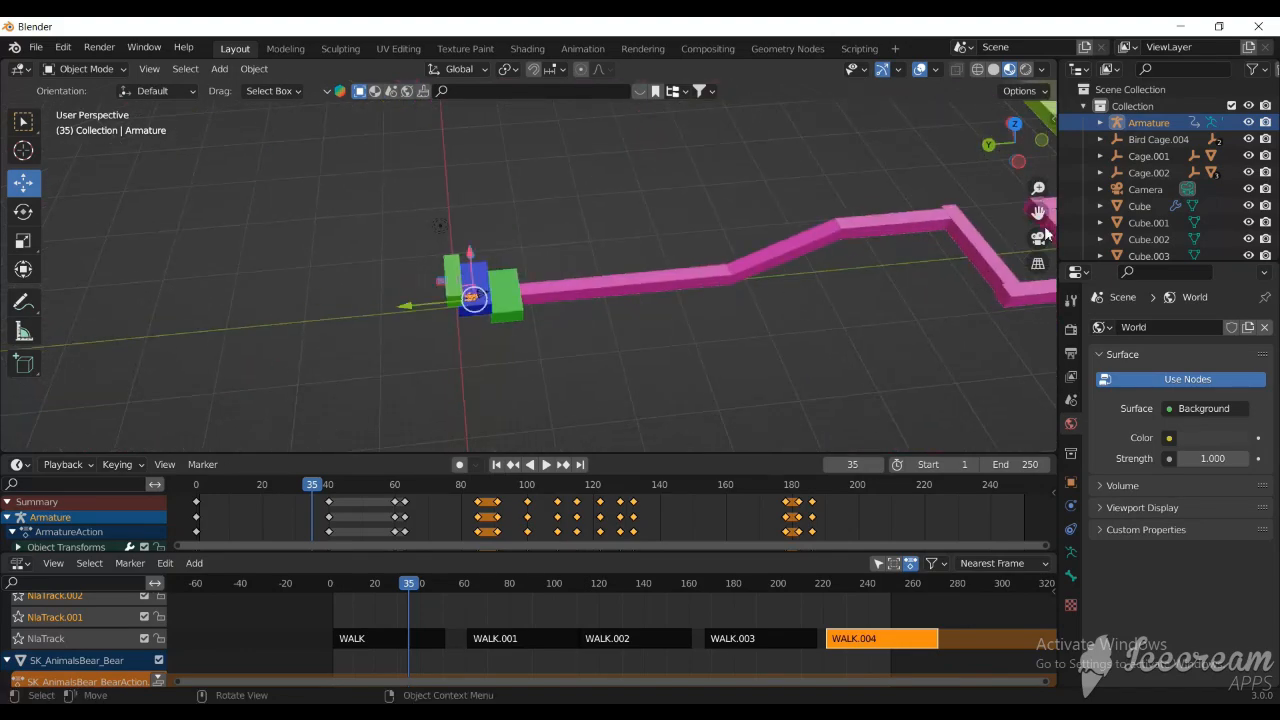
{"action": "left_click_drag", "start_coordinate": [1038, 212], "coordinate": [1013, 223]}
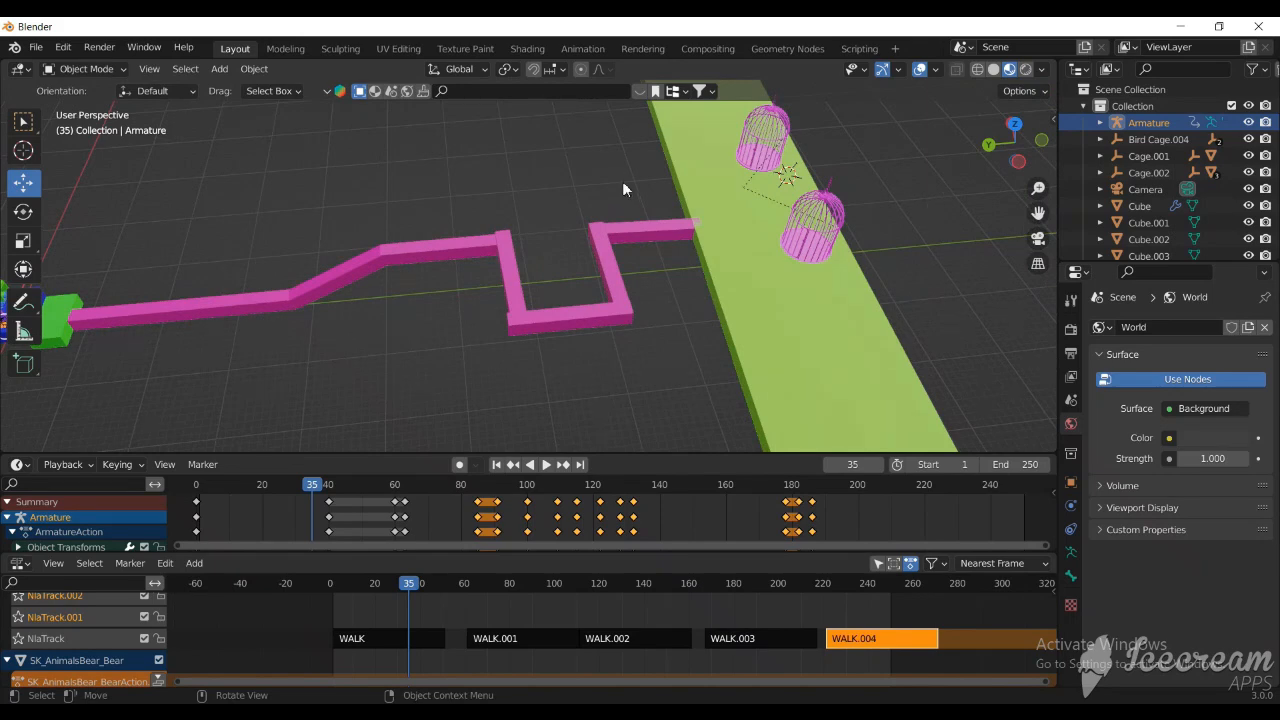